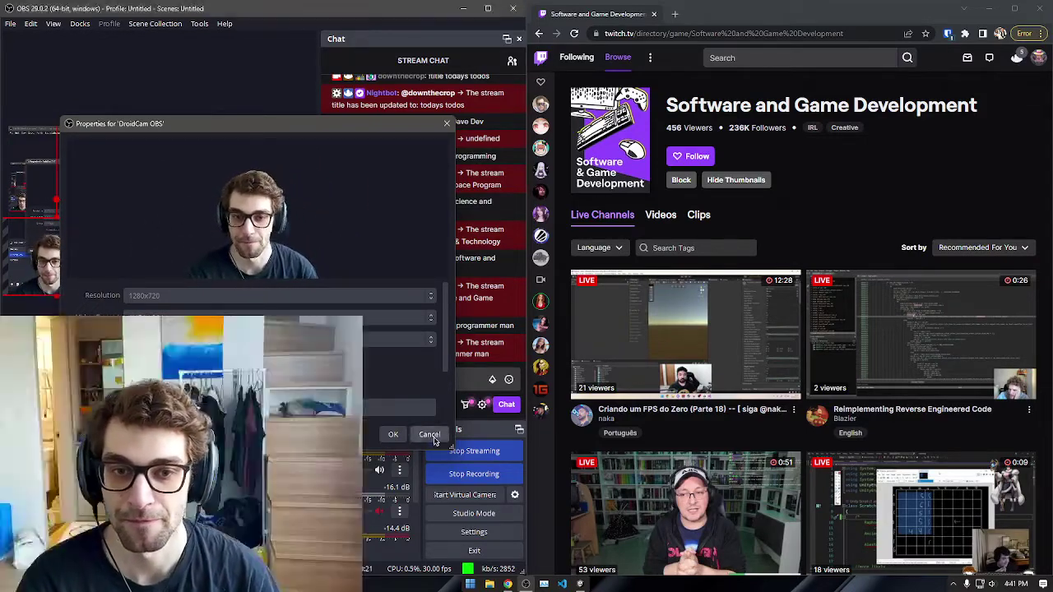
Step: Cancel the DroidCam OBS properties, switch to Unity and bring the whole TargetTest level into view
{"action": "left_click", "coordinate": [440, 435]}
{"action": "left_click", "coordinate": [581, 584]}
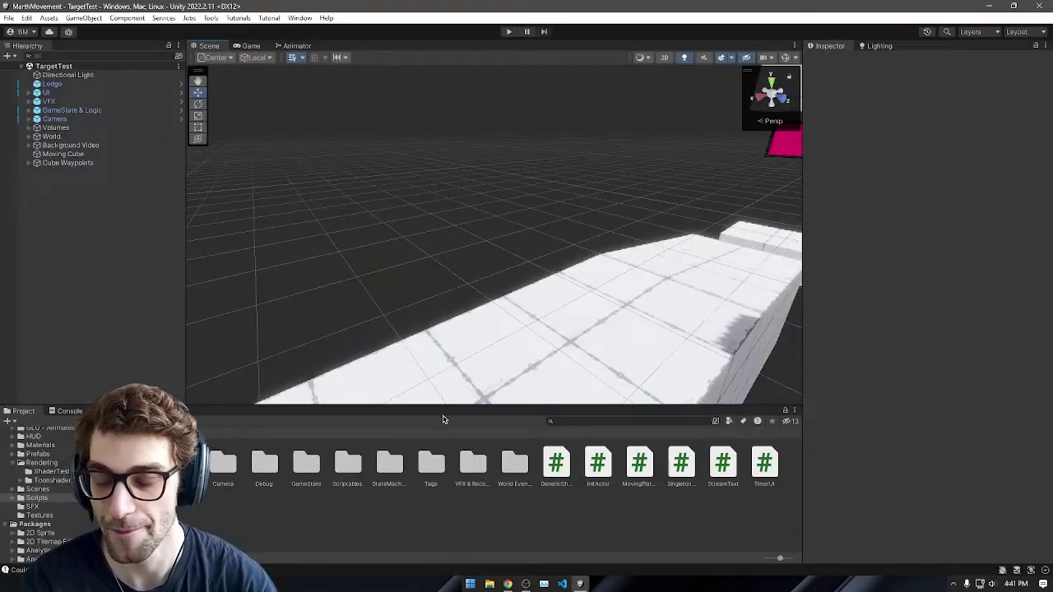
{"action": "right_click_drag", "start_coordinate": [289, 81], "coordinate": [809, 86]}
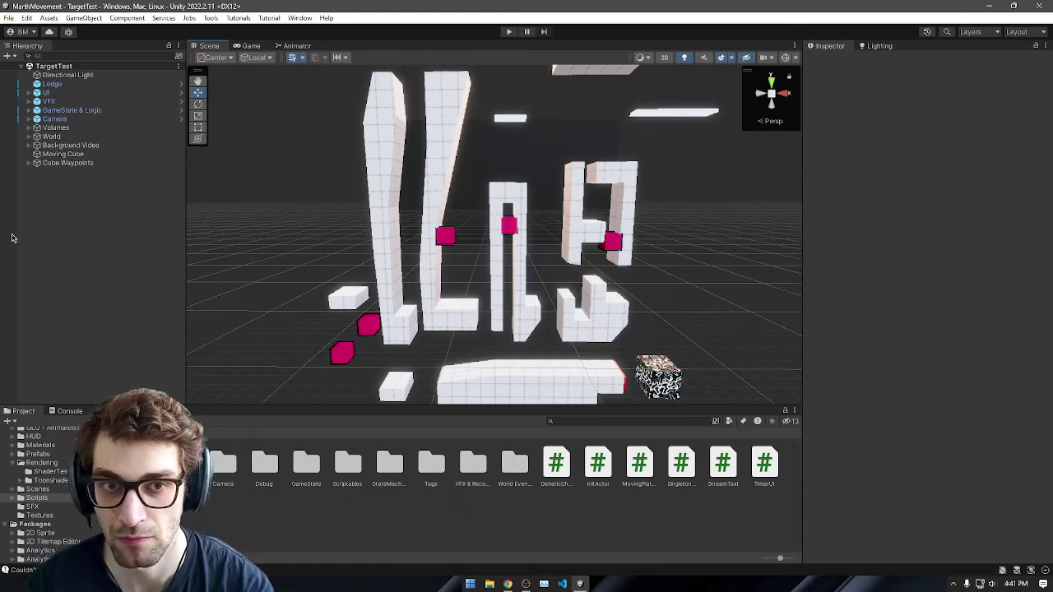
Step: Select TargetBlockText inside the UI object and expand the Extra Settings of its TextMeshPro component
{"action": "left_click", "coordinate": [29, 93]}
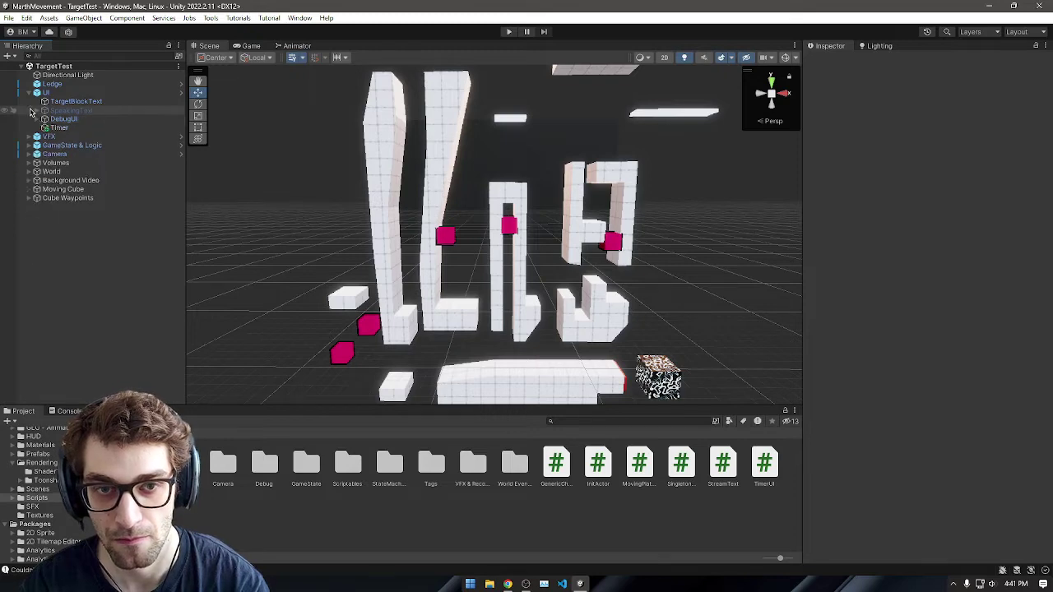
{"action": "double_click", "coordinate": [74, 101]}
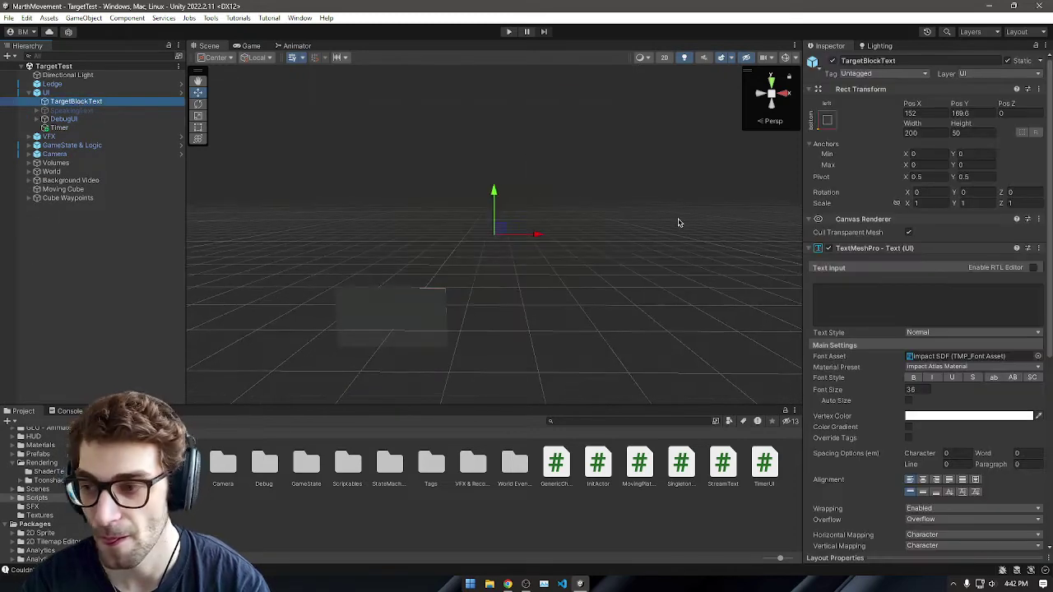
{"action": "scroll", "coordinate": [873, 289], "scroll_direction": "down", "scroll_amount": 3}
{"action": "scroll", "coordinate": [880, 304], "scroll_direction": "down", "scroll_amount": 6}
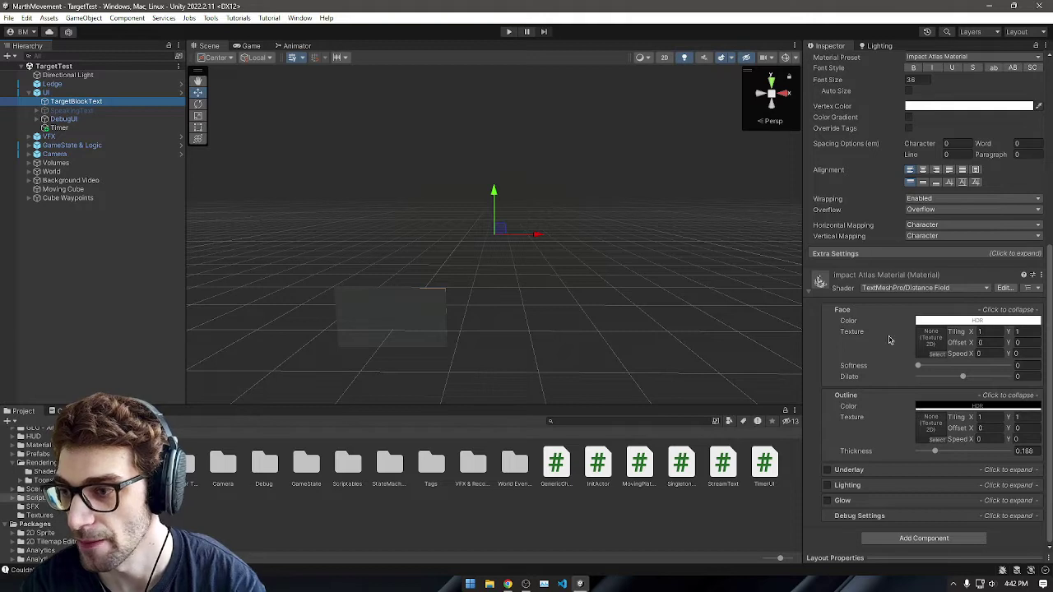
{"action": "scroll", "coordinate": [860, 411], "scroll_direction": "up", "scroll_amount": 2}
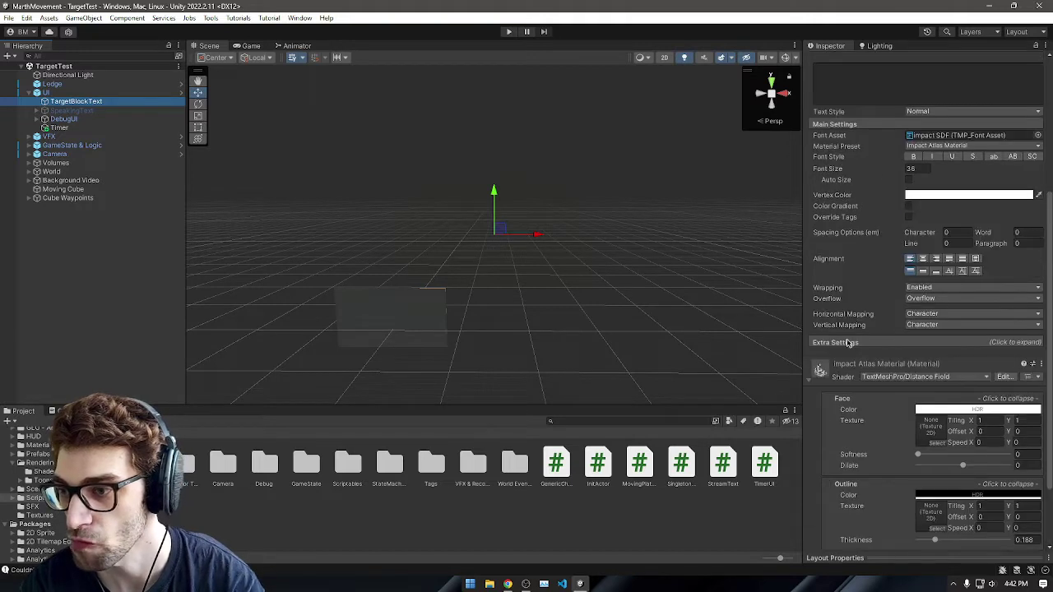
{"action": "left_click", "coordinate": [1016, 342]}
{"action": "scroll", "coordinate": [996, 343], "scroll_direction": "down", "scroll_amount": 2}
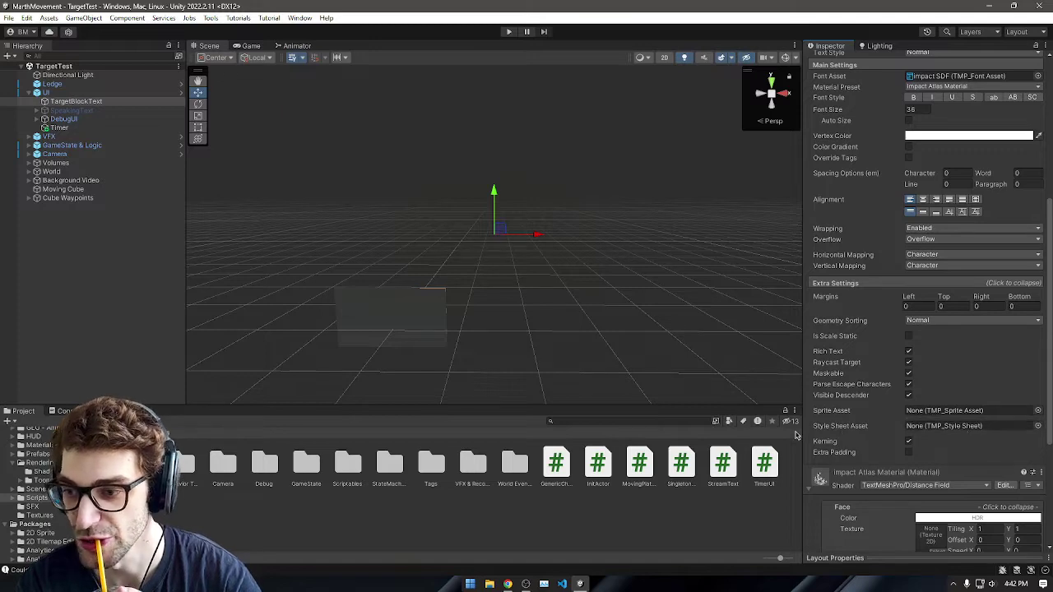
Step: Switch to Chrome and search Google in a new tab for "textmesh pro sprite asset"
{"action": "left_click", "coordinate": [504, 587]}
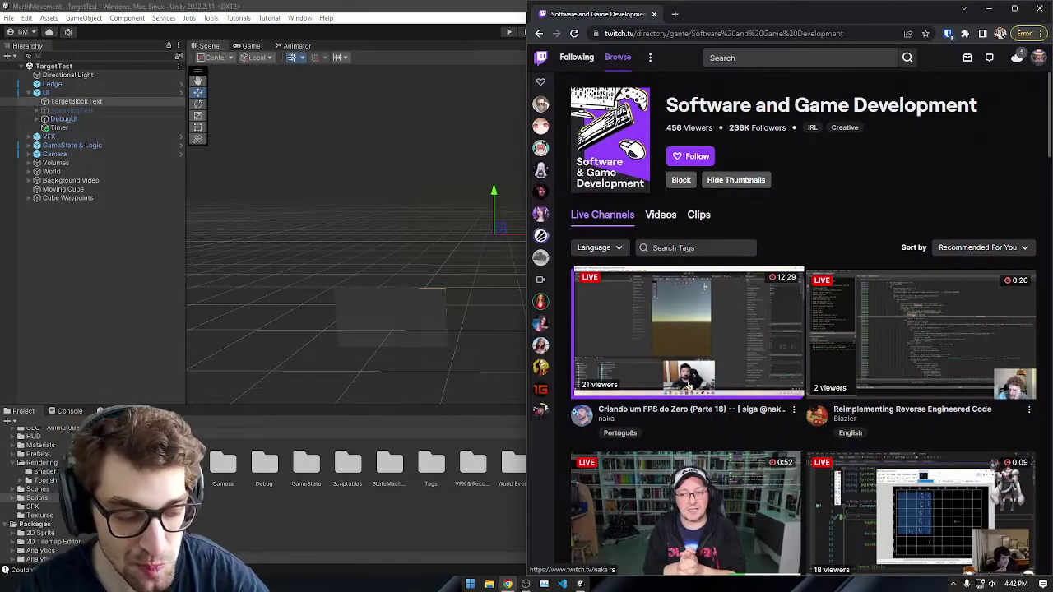
{"action": "left_click", "coordinate": [675, 14]}
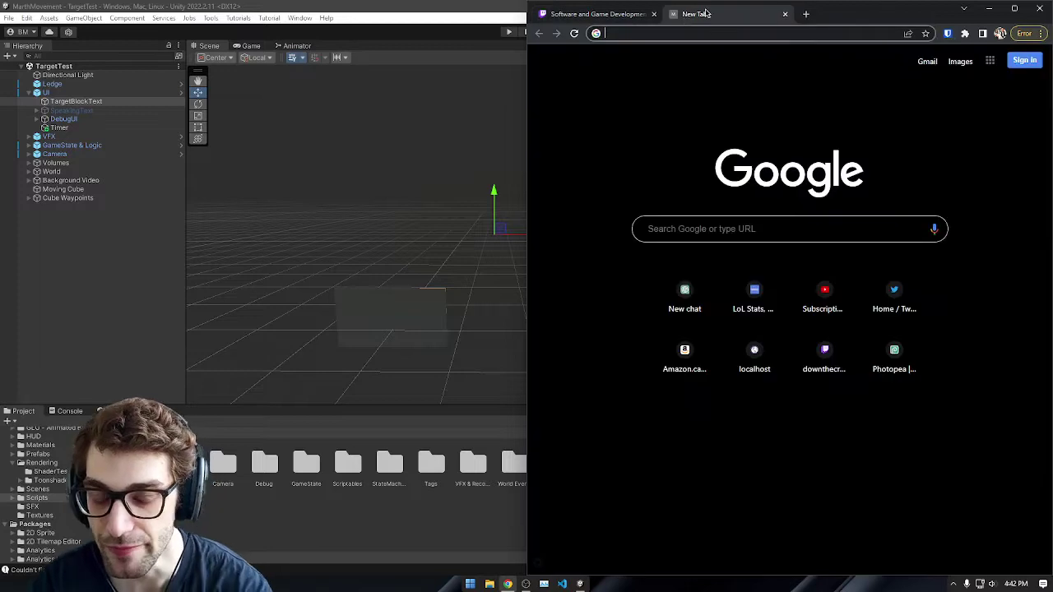
{"action": "type", "text": "t"}
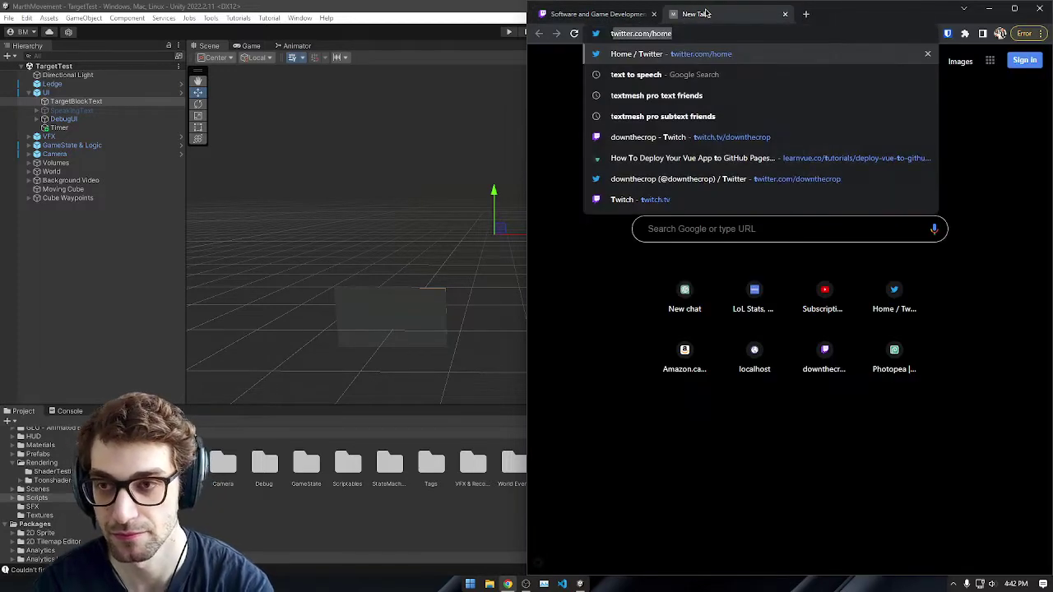
{"action": "type", "text": "extmesh pro "}
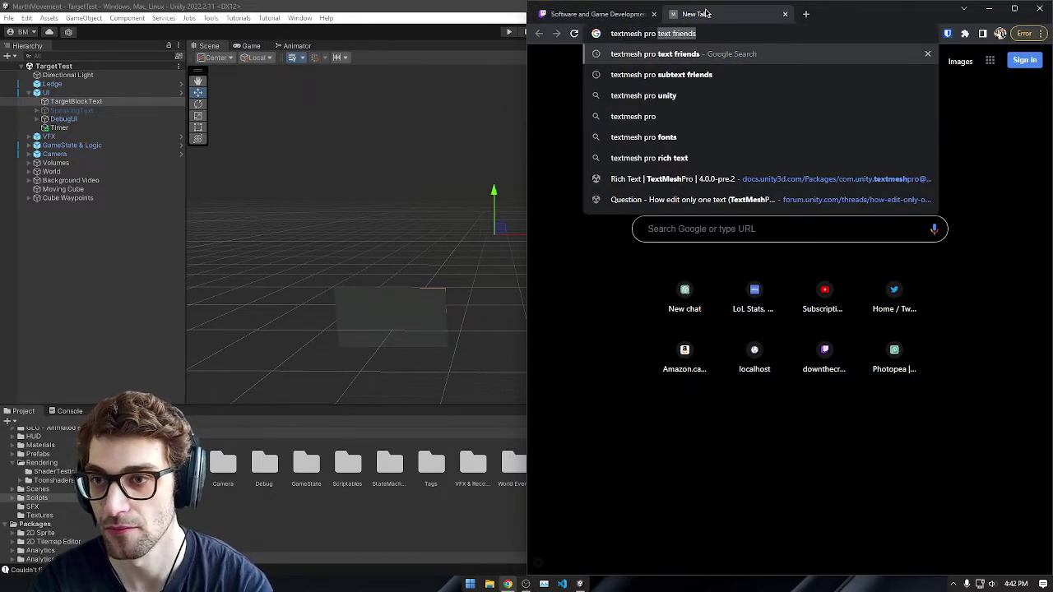
{"action": "type", "text": "spirte"}
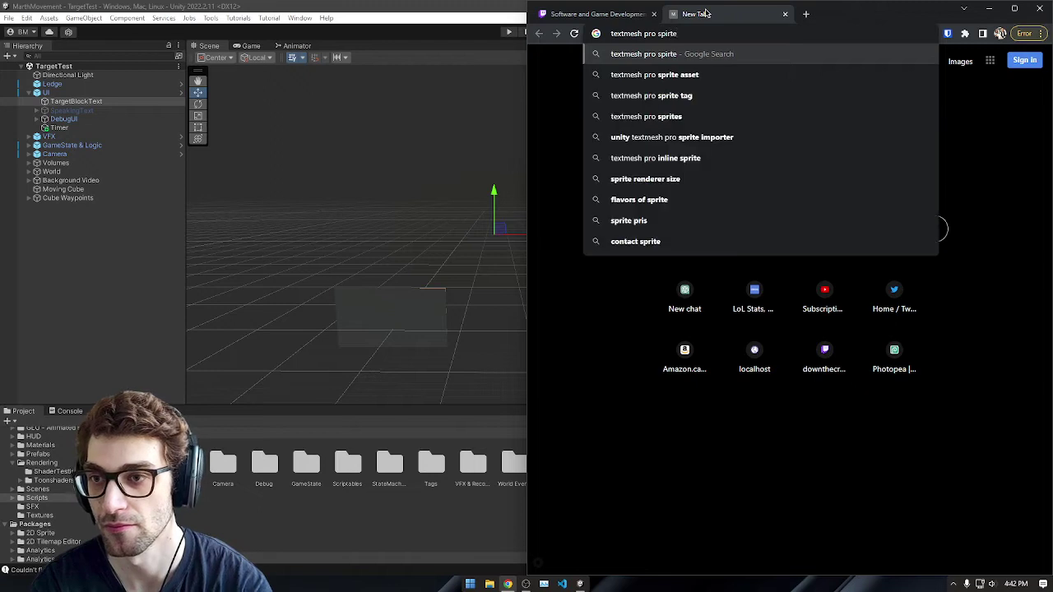
{"action": "key", "text": "Down"}
{"action": "key", "text": "Return"}
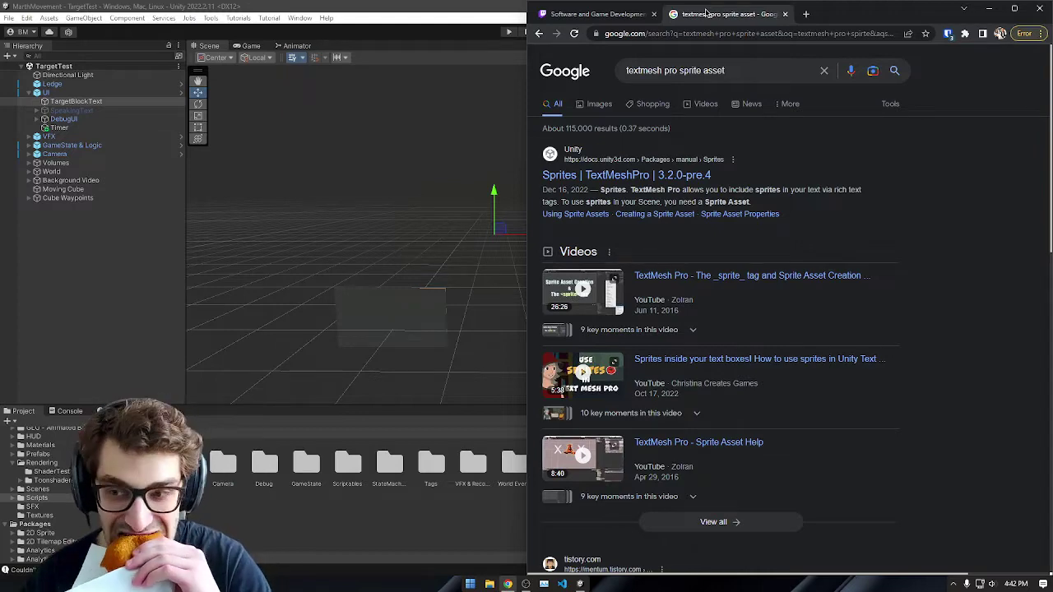
Step: Open Unity's TextMeshPro 3.2.0-pre.4 manual page on Sprites and skim its sections on creating and configuring sprite assets
{"action": "left_click", "coordinate": [703, 174]}
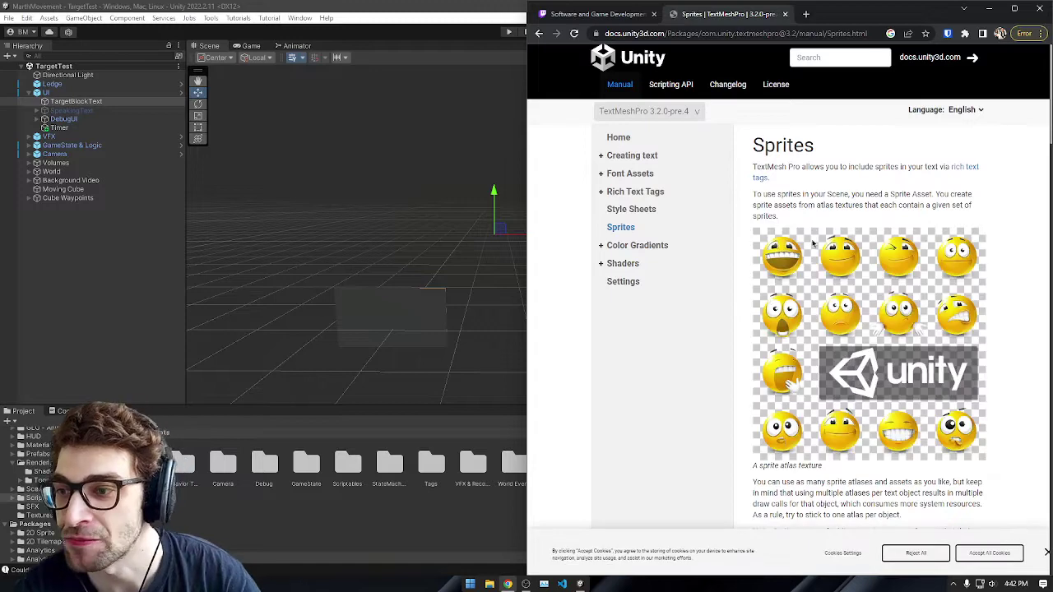
{"action": "scroll", "coordinate": [815, 229], "scroll_direction": "down", "scroll_amount": 1}
{"action": "scroll", "coordinate": [811, 247], "scroll_direction": "up", "scroll_amount": 1}
{"action": "scroll", "coordinate": [812, 280], "scroll_direction": "down", "scroll_amount": 5}
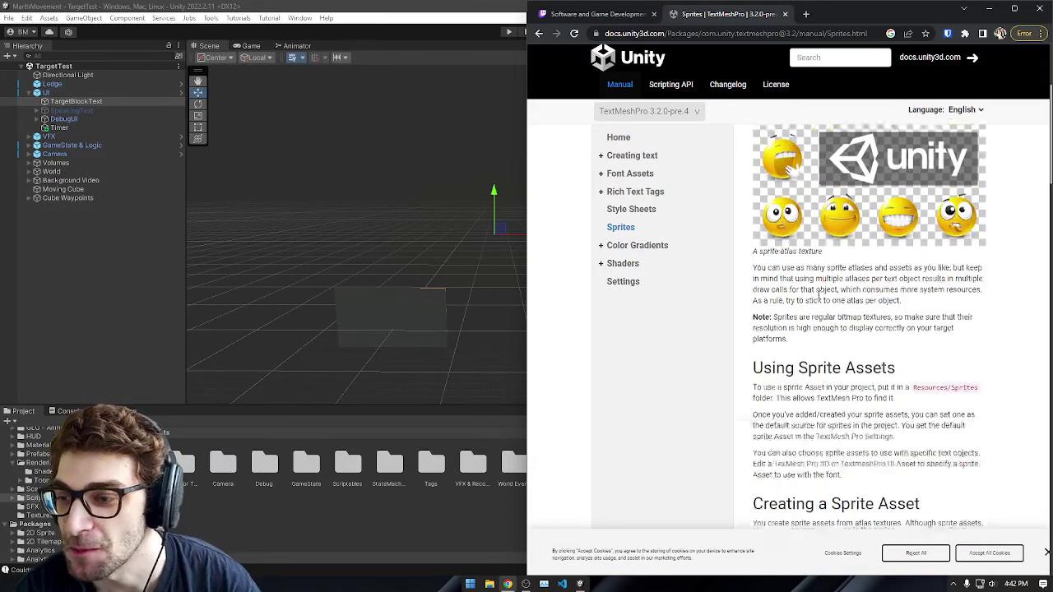
{"action": "scroll", "coordinate": [786, 251], "scroll_direction": "up", "scroll_amount": 4}
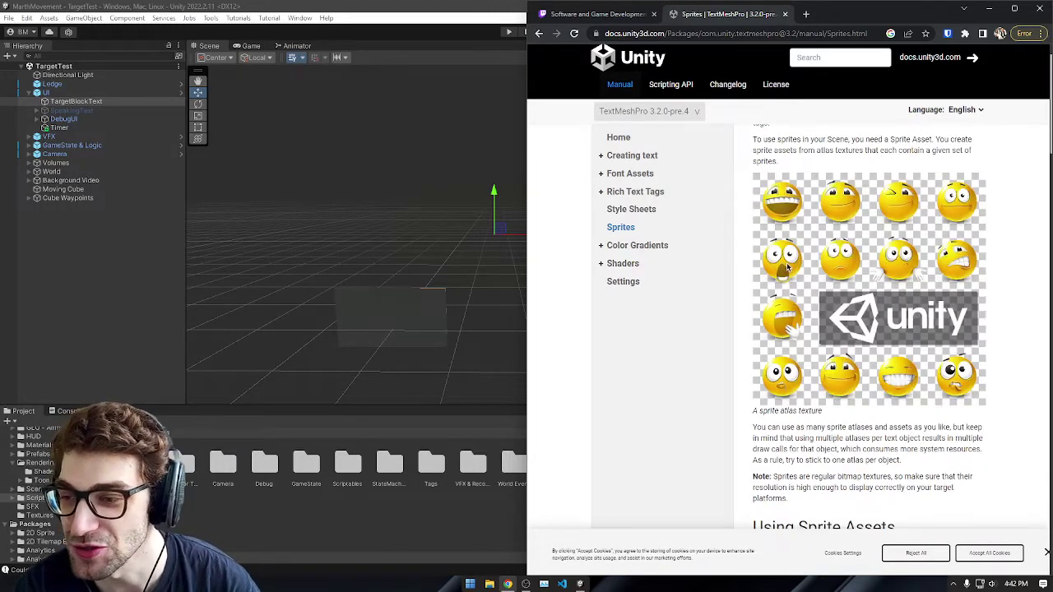
{"action": "scroll", "coordinate": [793, 283], "scroll_direction": "down", "scroll_amount": 8}
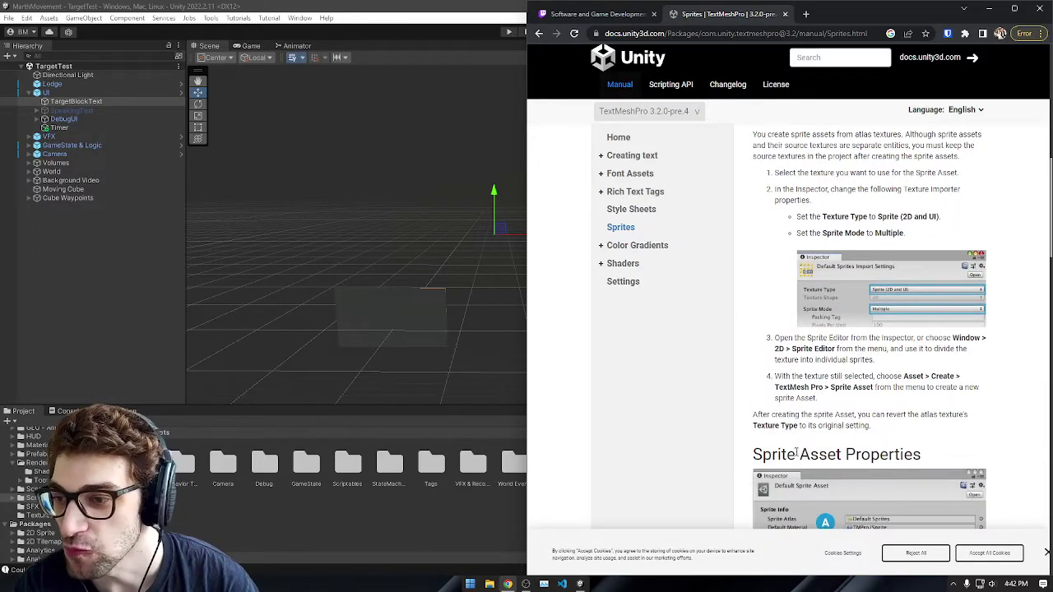
{"action": "scroll", "coordinate": [793, 446], "scroll_direction": "down", "scroll_amount": 6}
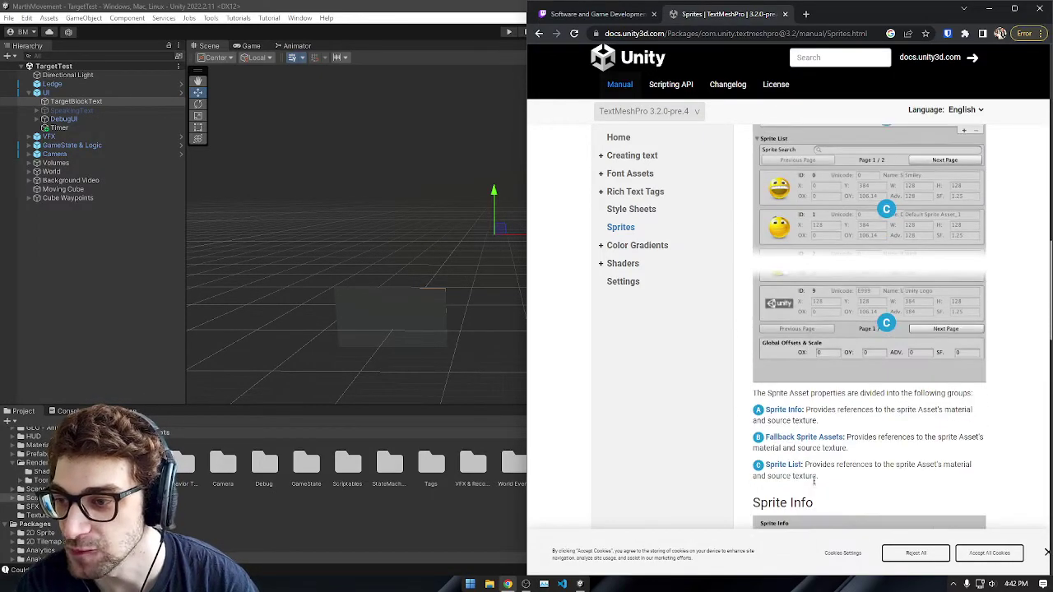
{"action": "scroll", "coordinate": [772, 372], "scroll_direction": "down", "scroll_amount": 7}
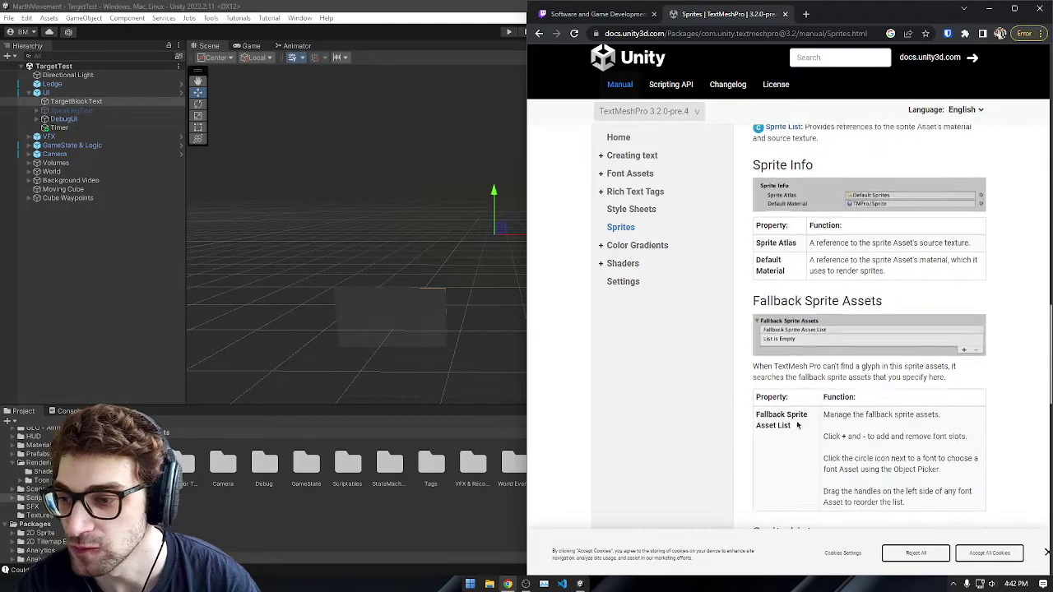
Step: Return to Unity, assign EmojiOne as TargetBlockText's Sprite Asset and put the cursor in its text input
{"action": "right_click_drag", "start_coordinate": [372, 366], "coordinate": [388, 356]}
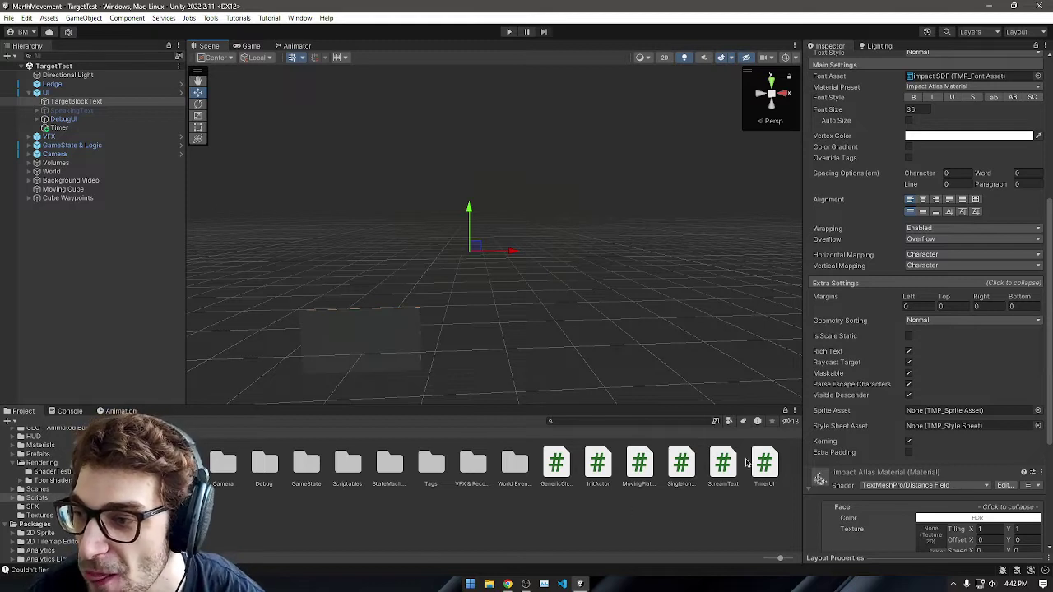
{"action": "scroll", "coordinate": [962, 363], "scroll_direction": "down", "scroll_amount": 2}
{"action": "left_click", "coordinate": [1038, 352]}
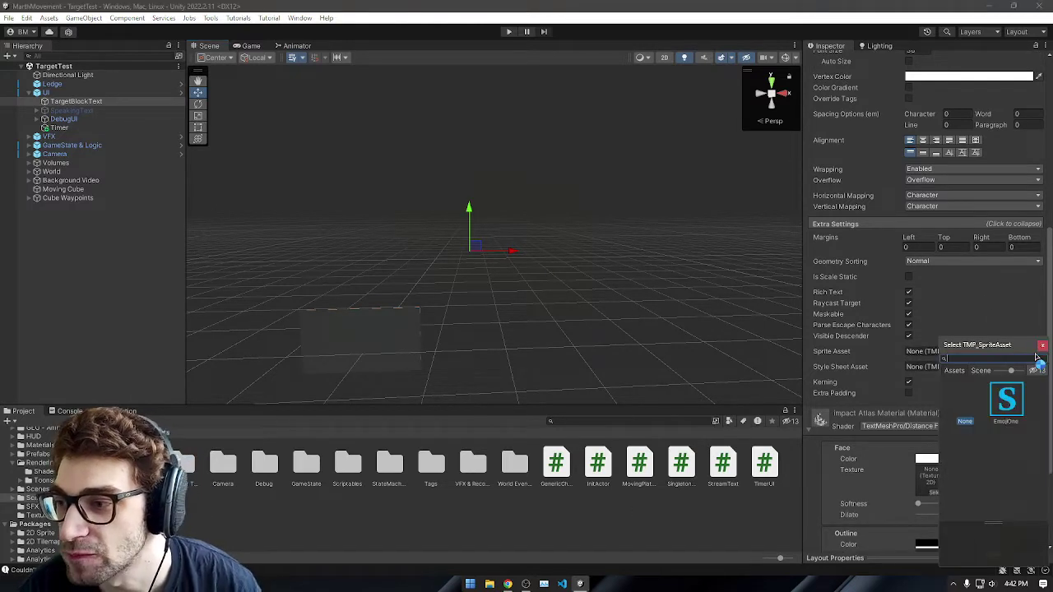
{"action": "double_click", "coordinate": [1012, 400]}
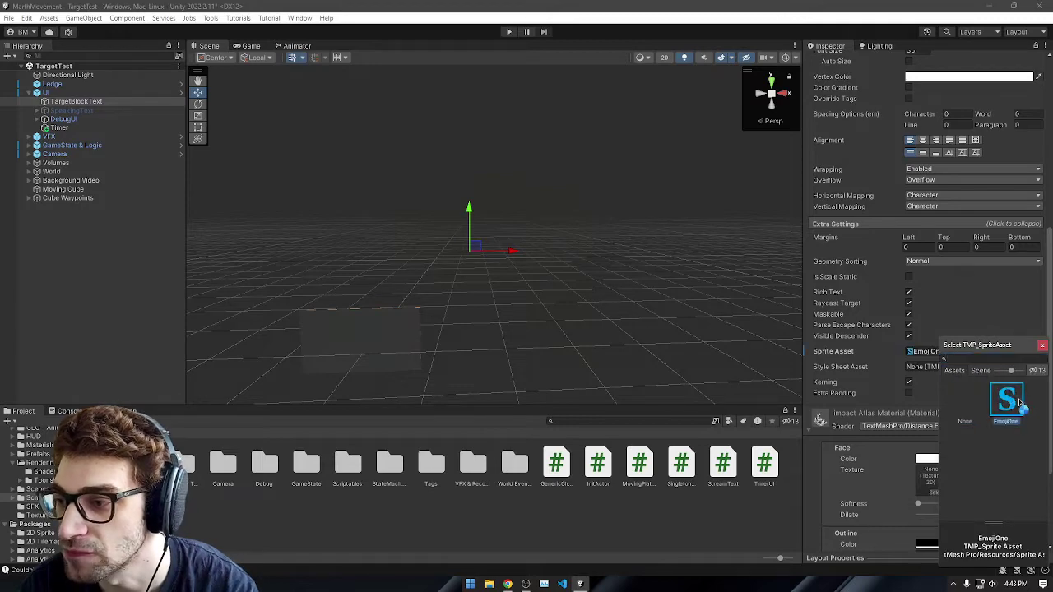
{"action": "scroll", "coordinate": [946, 312], "scroll_direction": "up", "scroll_amount": 10}
{"action": "left_click", "coordinate": [946, 306]}
Step: Switch back to the Sprites manual page in Chrome and examine the Sprite List property table through to the page's end
{"action": "key", "text": "alt+Tab"}
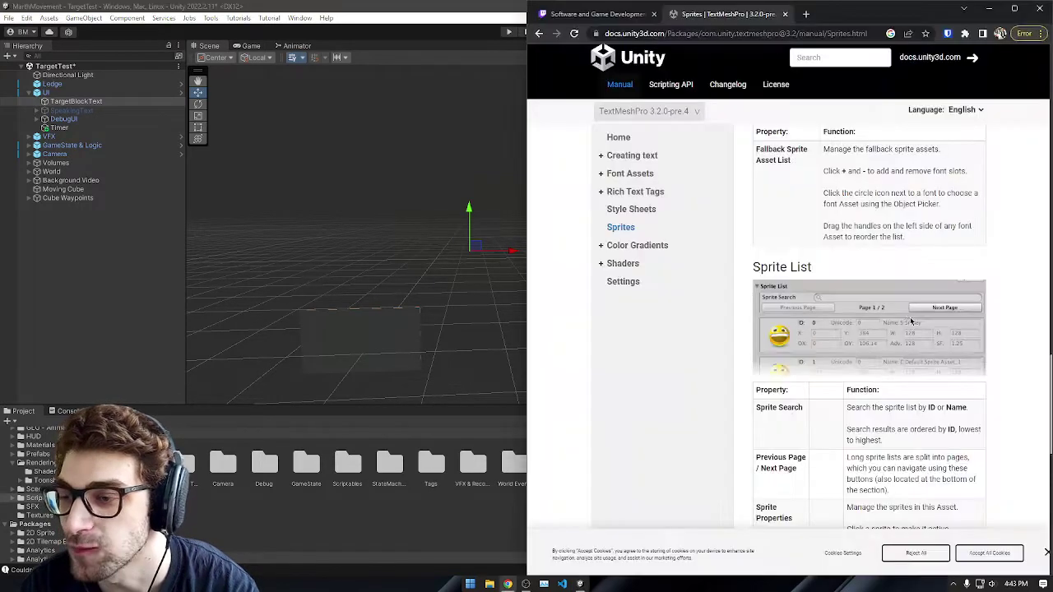
{"action": "scroll", "coordinate": [911, 321], "scroll_direction": "down", "scroll_amount": 6}
{"action": "scroll", "coordinate": [888, 339], "scroll_direction": "up", "scroll_amount": 2}
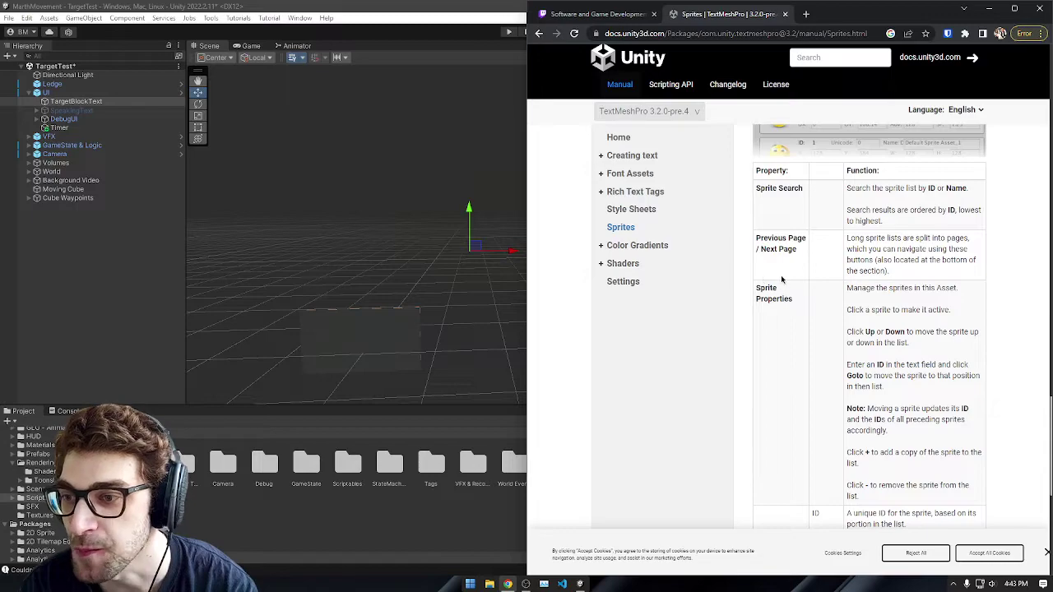
{"action": "scroll", "coordinate": [887, 321], "scroll_direction": "down", "scroll_amount": 6}
{"action": "scroll", "coordinate": [872, 329], "scroll_direction": "up", "scroll_amount": 9}
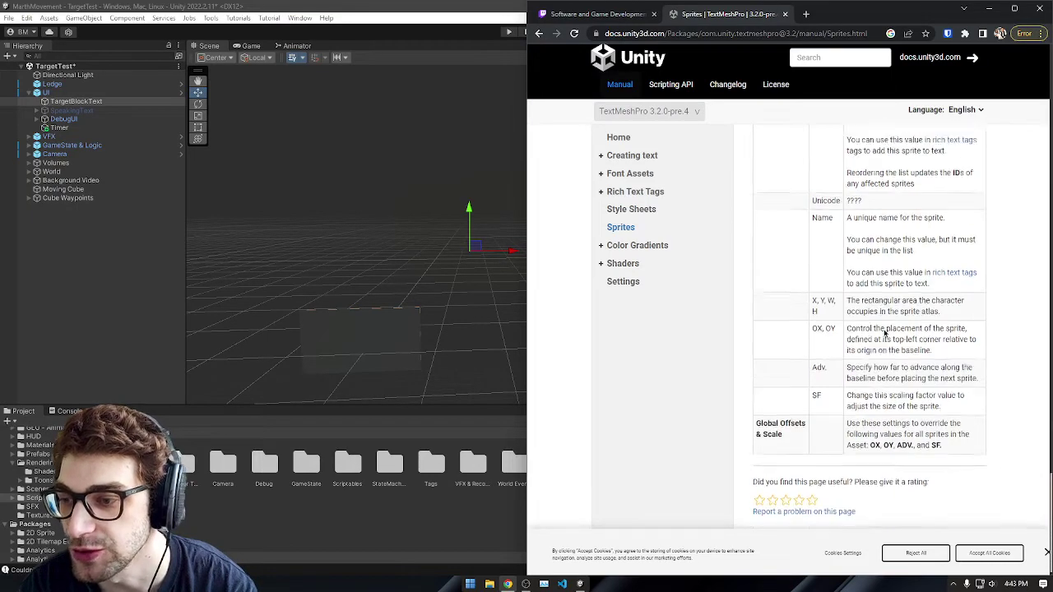
Step: Read the manual's instructions on creating a sprite asset, its texture import settings, and where sprite assets must be stored
{"action": "scroll", "coordinate": [863, 332], "scroll_direction": "up", "scroll_amount": 6}
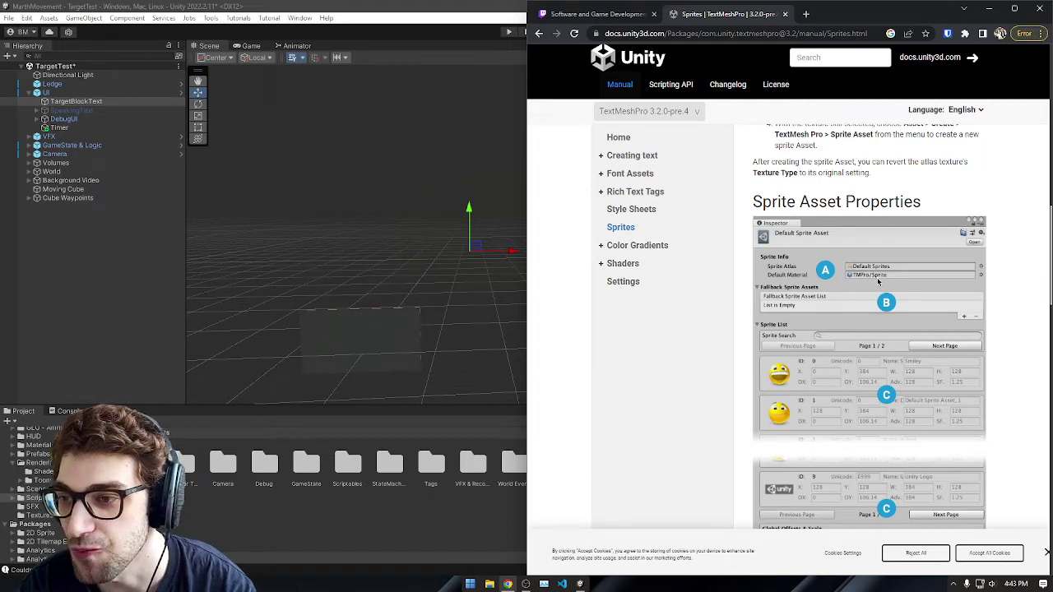
{"action": "scroll", "coordinate": [890, 317], "scroll_direction": "up", "scroll_amount": 2}
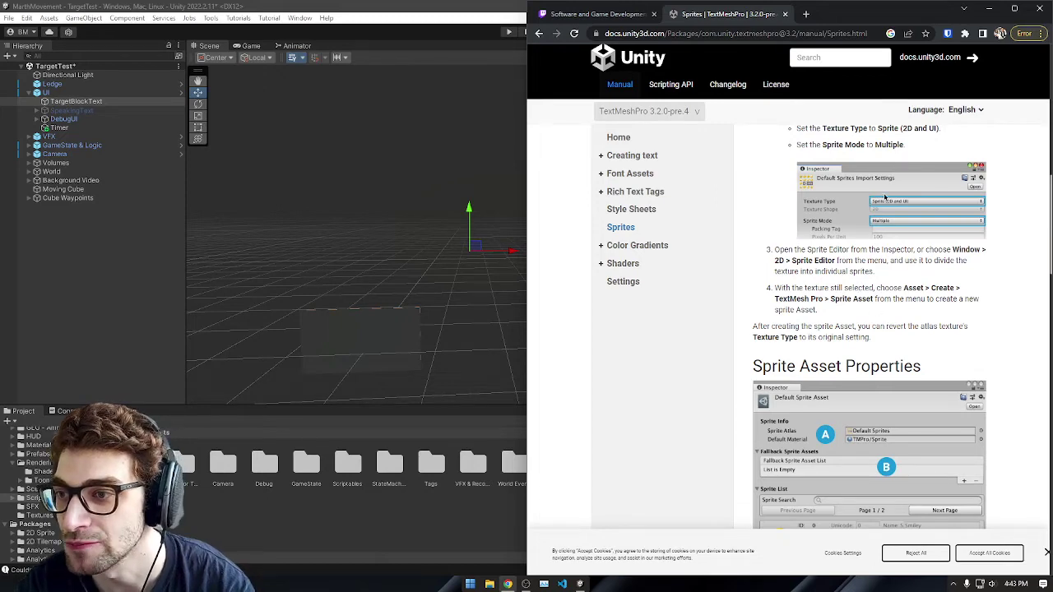
{"action": "scroll", "coordinate": [864, 195], "scroll_direction": "up", "scroll_amount": 2}
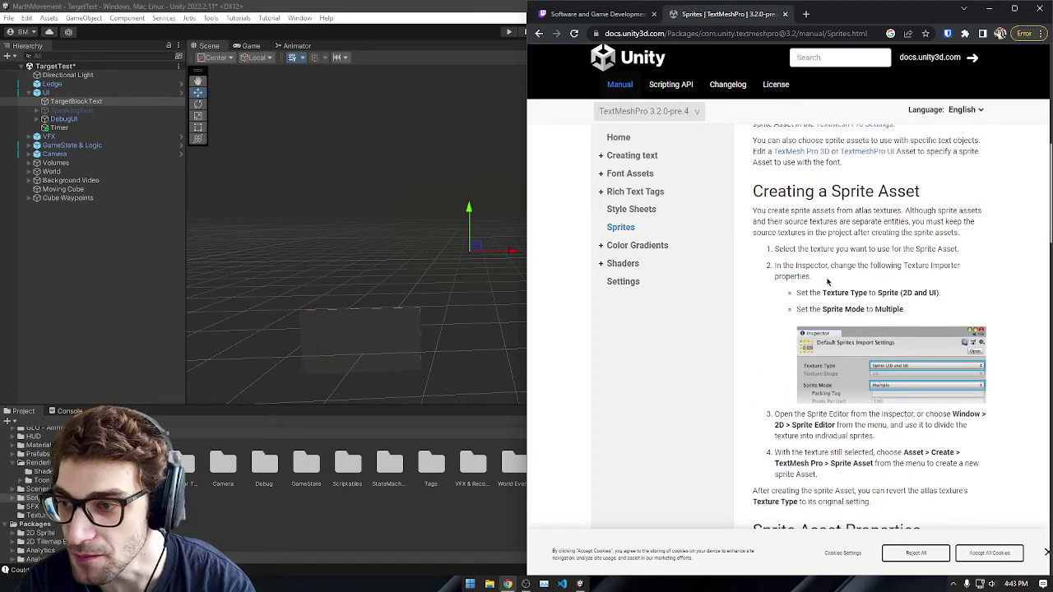
{"action": "left_click_drag", "start_coordinate": [821, 292], "coordinate": [913, 293]}
{"action": "left_click", "coordinate": [971, 300]}
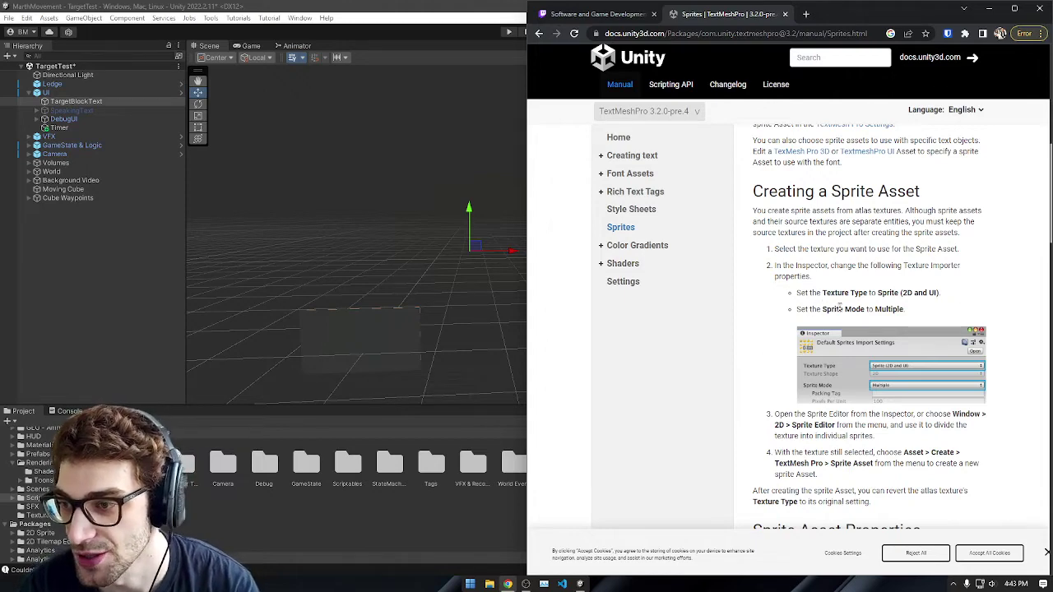
{"action": "scroll", "coordinate": [895, 324], "scroll_direction": "up", "scroll_amount": 1}
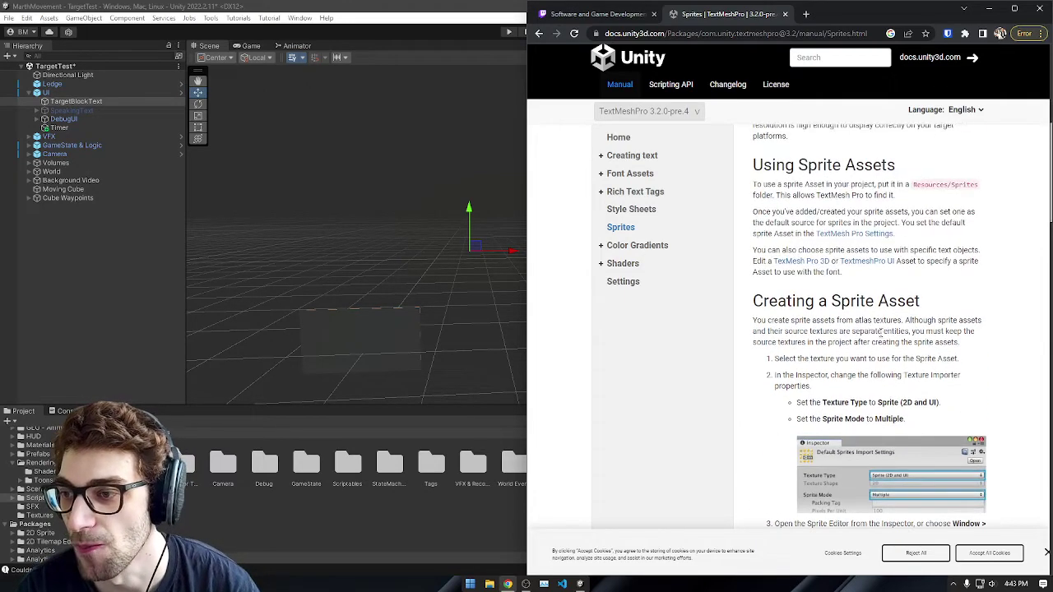
{"action": "scroll", "coordinate": [904, 289], "scroll_direction": "up", "scroll_amount": 1}
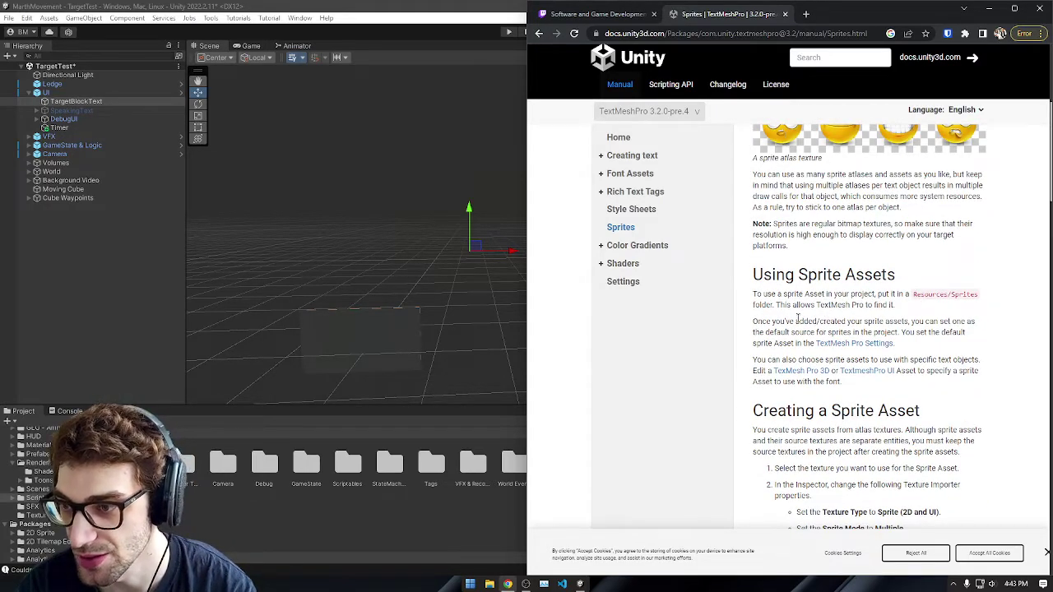
{"action": "scroll", "coordinate": [847, 313], "scroll_direction": "up", "scroll_amount": 2}
{"action": "scroll", "coordinate": [900, 312], "scroll_direction": "down", "scroll_amount": 3}
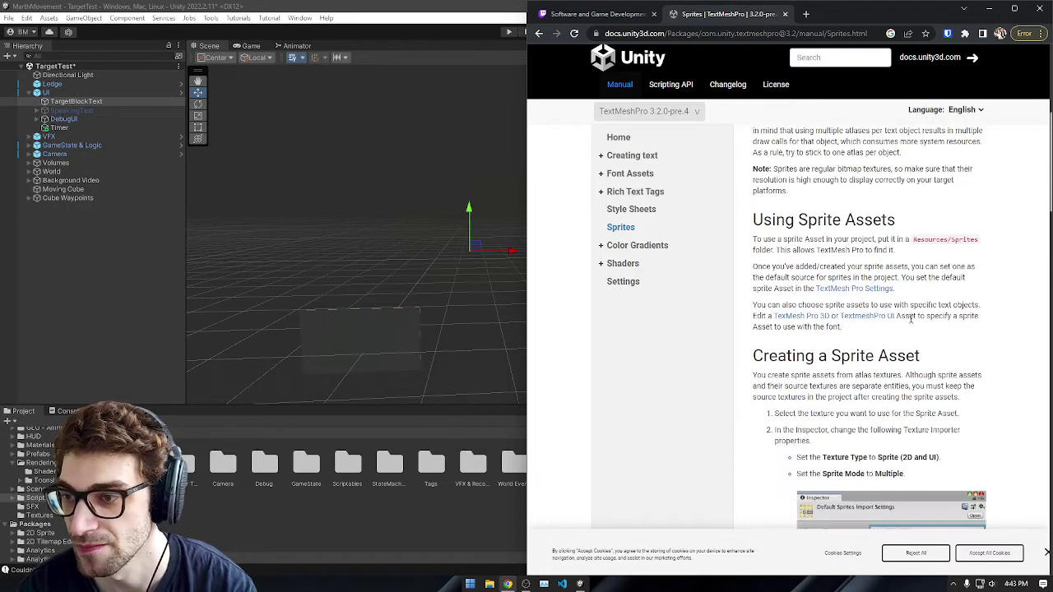
Step: Return to Unity and look through the project's Assets and Packages folders, including the TextMeshPro package's Editor Resources folder
{"action": "key", "text": "alt+Tab"}
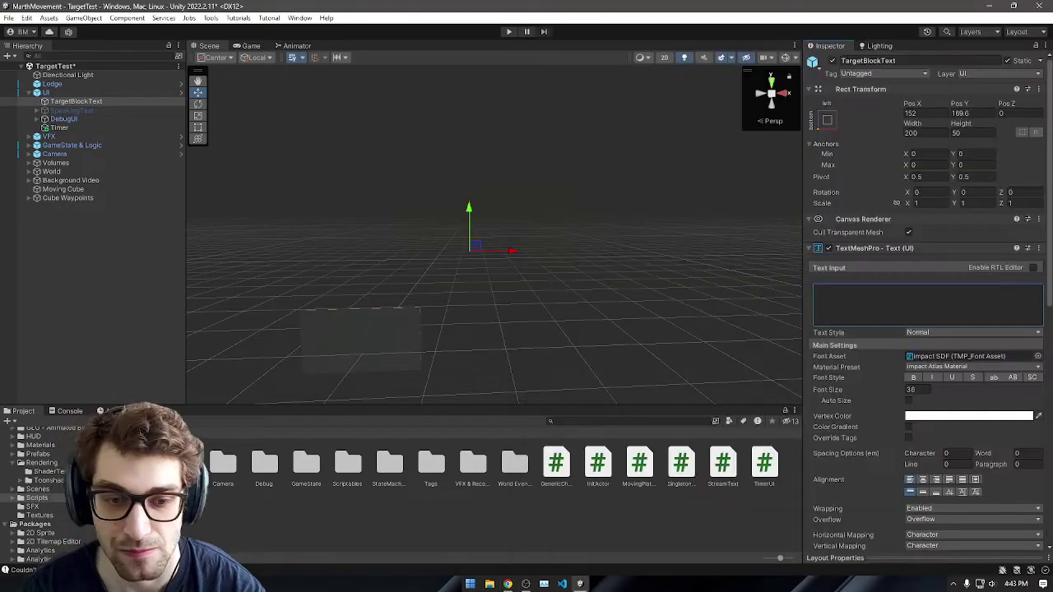
{"action": "scroll", "coordinate": [51, 495], "scroll_direction": "up", "scroll_amount": 3}
{"action": "left_click", "coordinate": [30, 458]}
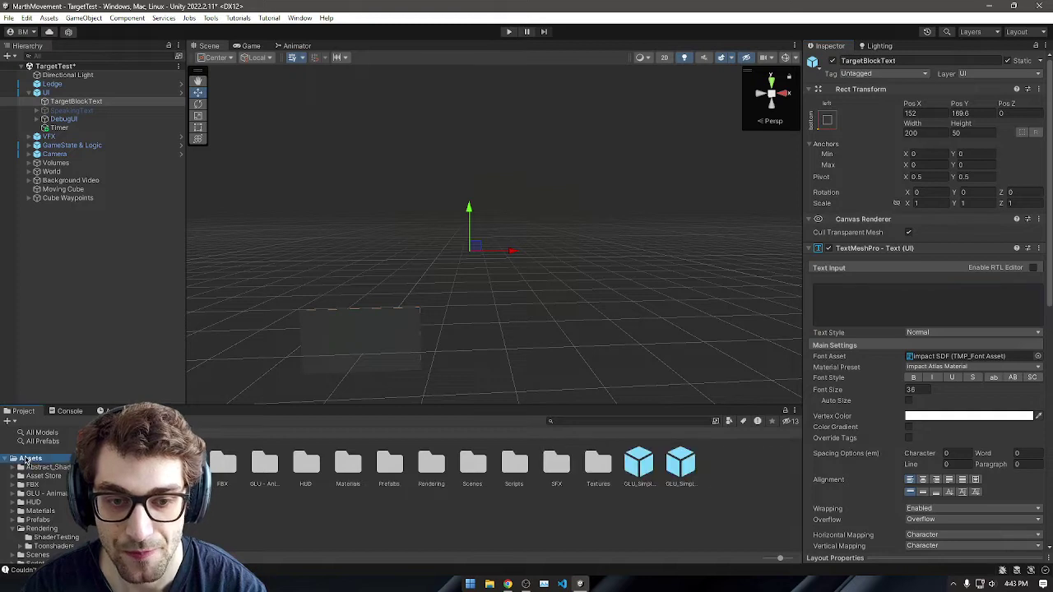
{"action": "scroll", "coordinate": [37, 494], "scroll_direction": "down", "scroll_amount": 3}
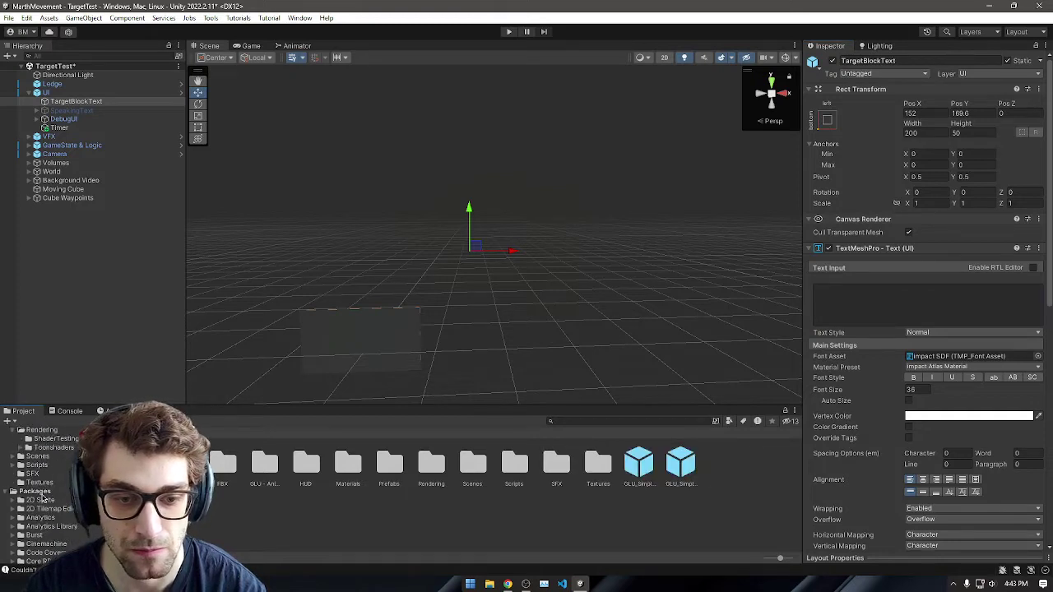
{"action": "scroll", "coordinate": [42, 499], "scroll_direction": "up", "scroll_amount": 3}
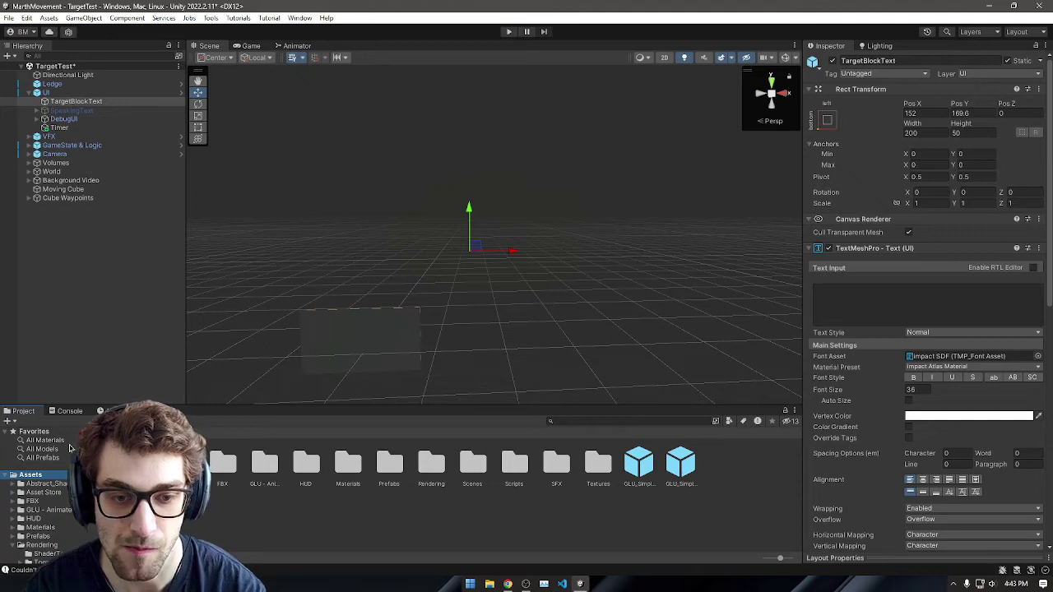
{"action": "scroll", "coordinate": [70, 449], "scroll_direction": "down", "scroll_amount": 5}
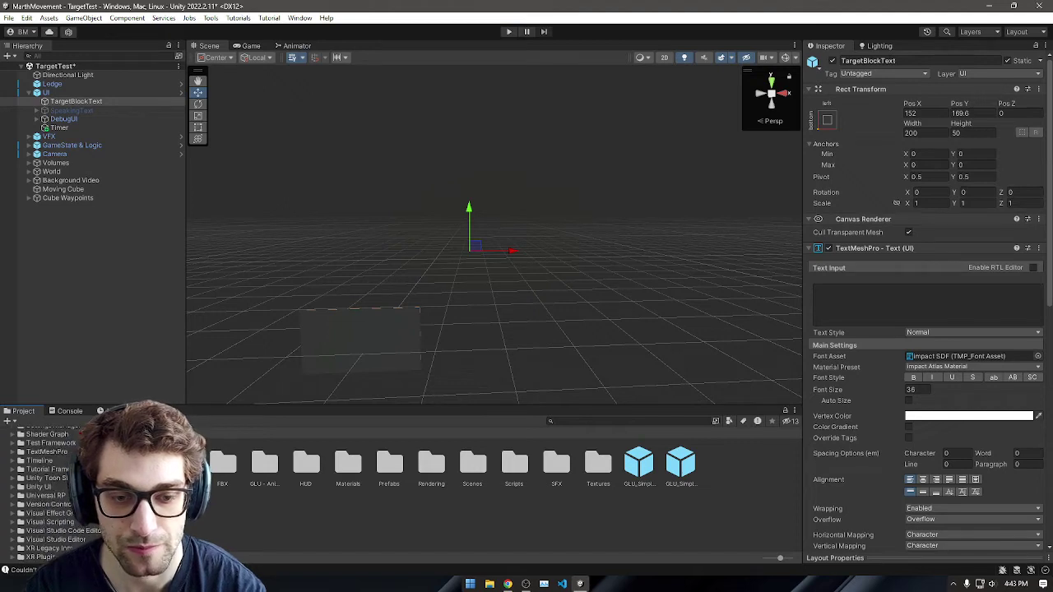
{"action": "left_click", "coordinate": [45, 451]}
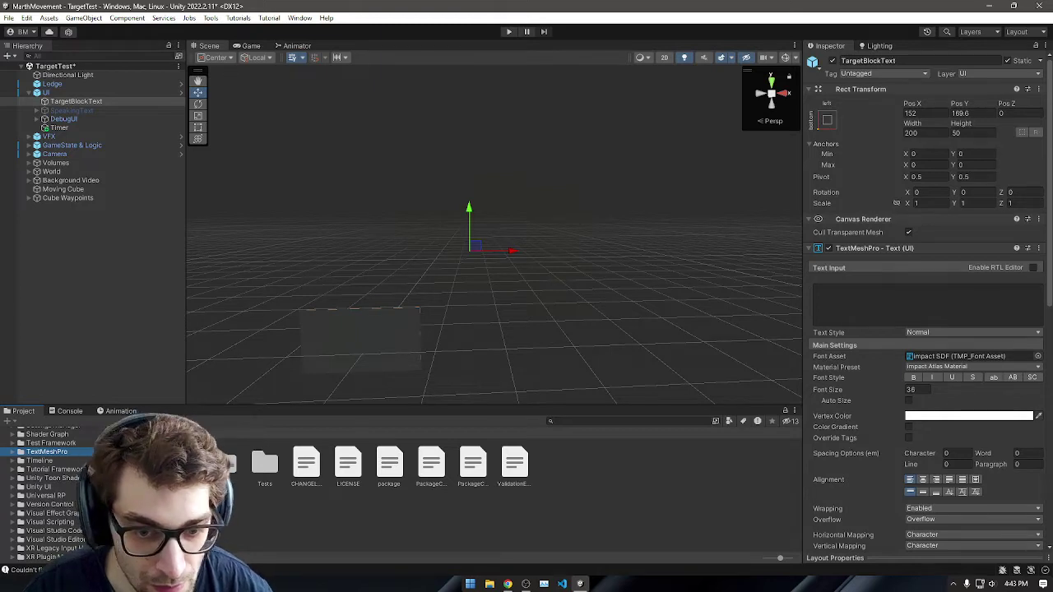
{"action": "left_click", "coordinate": [140, 463]}
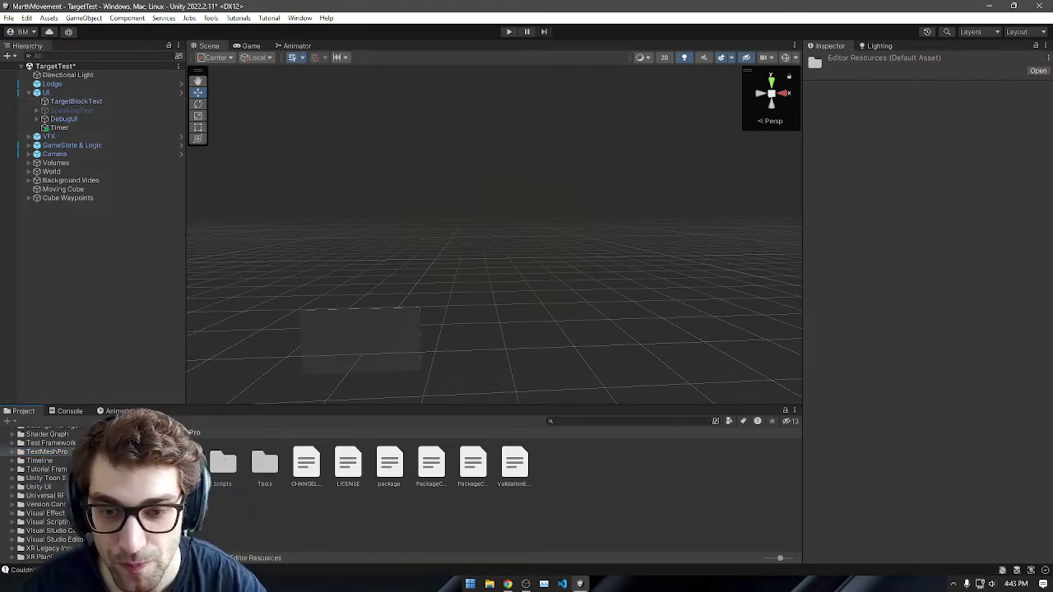
{"action": "double_click", "coordinate": [141, 462]}
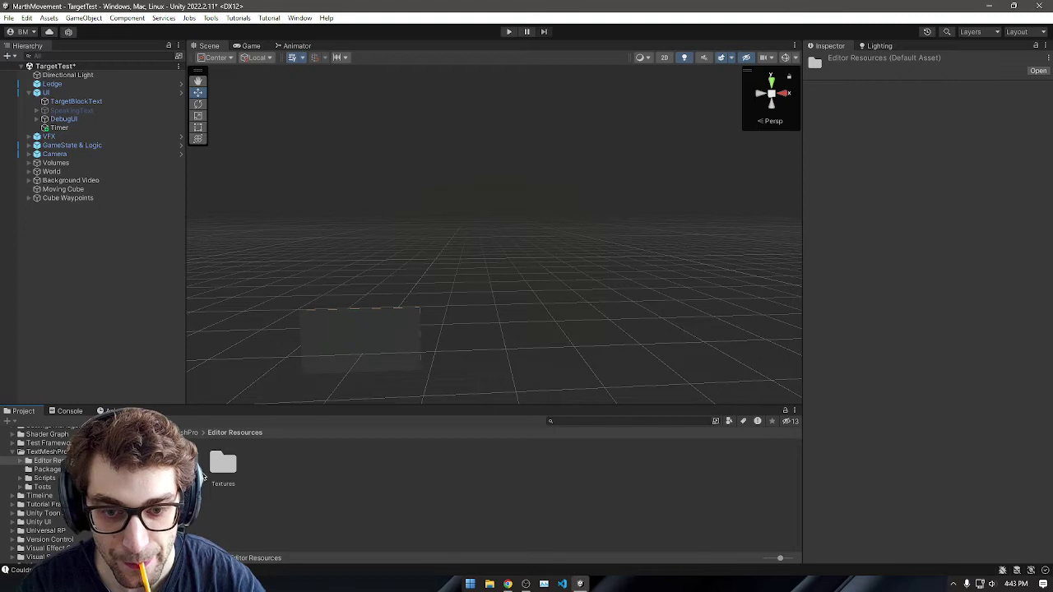
{"action": "left_click", "coordinate": [173, 433]}
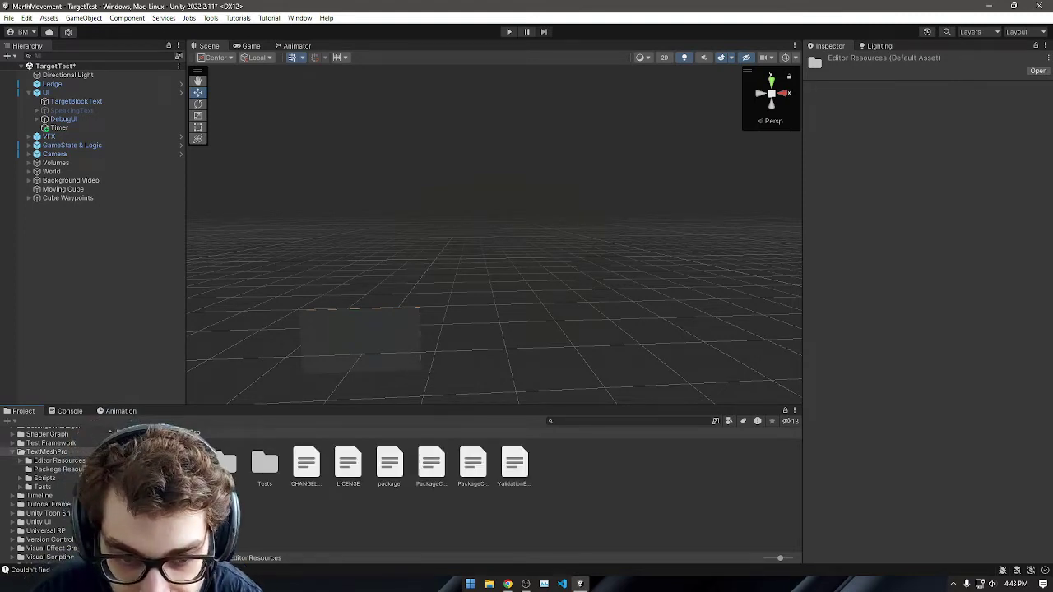
{"action": "scroll", "coordinate": [67, 523], "scroll_direction": "up", "scroll_amount": 6}
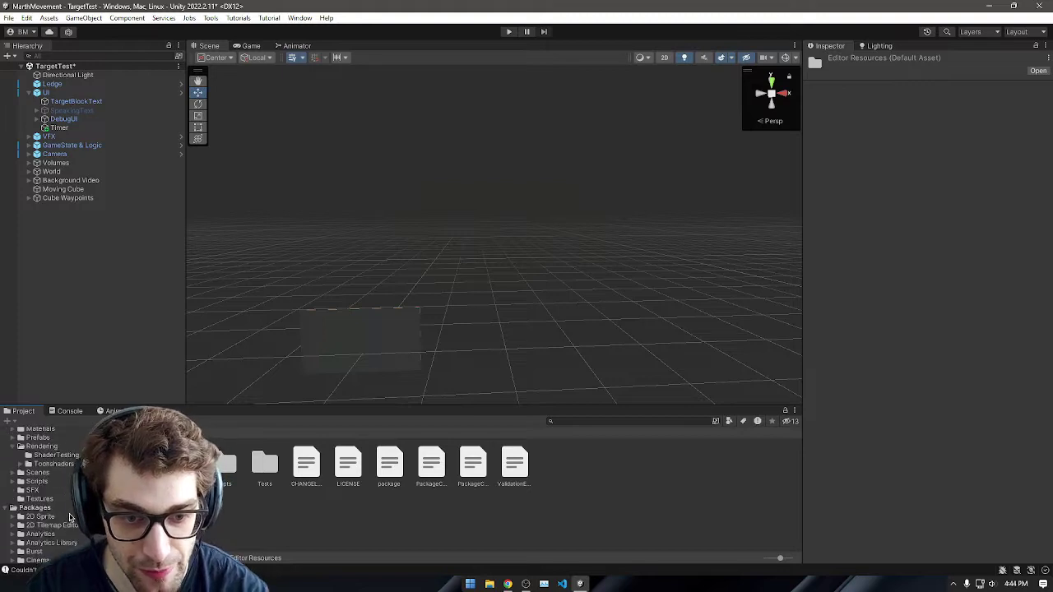
Step: Glance back at the Sprites manual page, select Unity's Assets folder and look through the project's folder tree
{"action": "key", "text": "alt+Tab"}
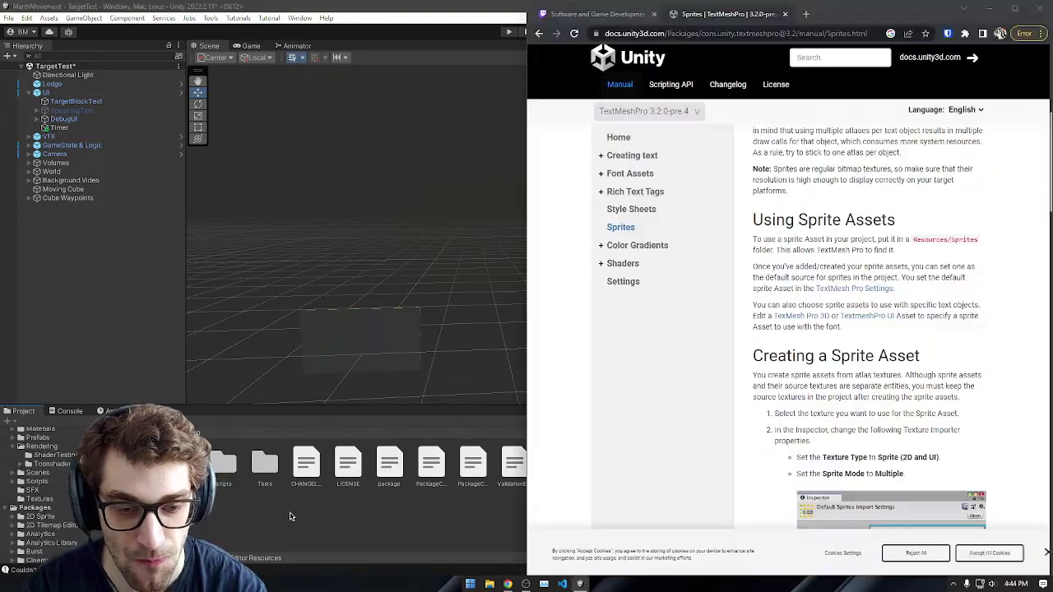
{"action": "scroll", "coordinate": [50, 494], "scroll_direction": "up", "scroll_amount": 4}
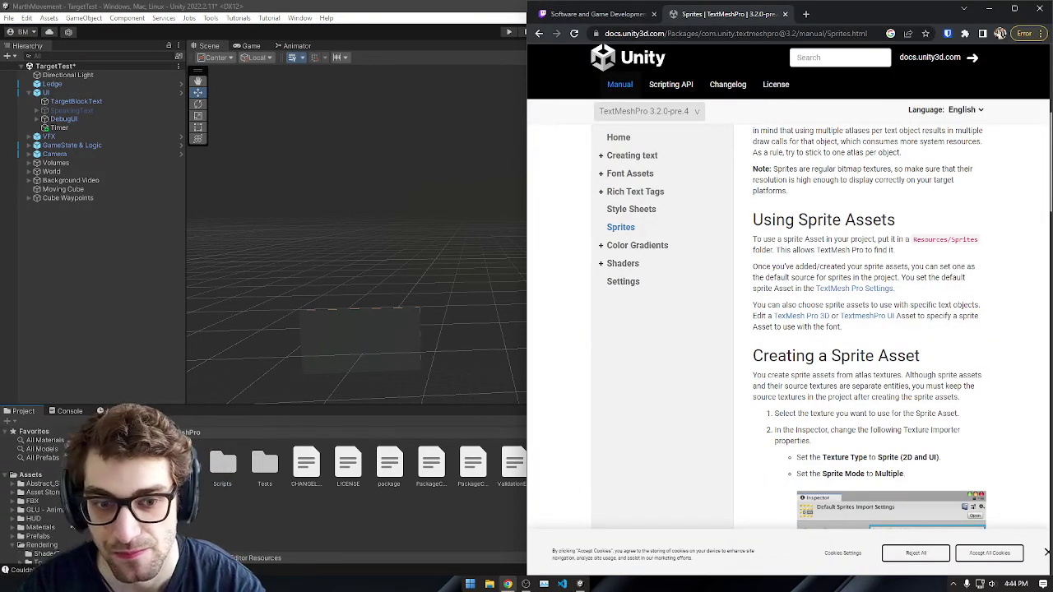
{"action": "left_click", "coordinate": [12, 479]}
{"action": "scroll", "coordinate": [41, 477], "scroll_direction": "down", "scroll_amount": 6}
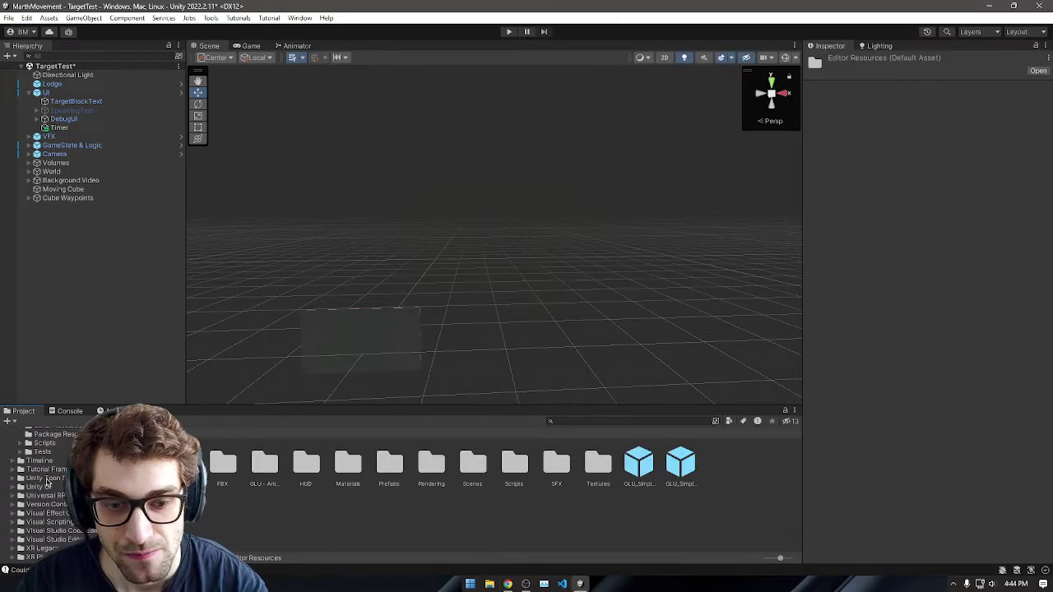
{"action": "scroll", "coordinate": [49, 491], "scroll_direction": "up", "scroll_amount": 6}
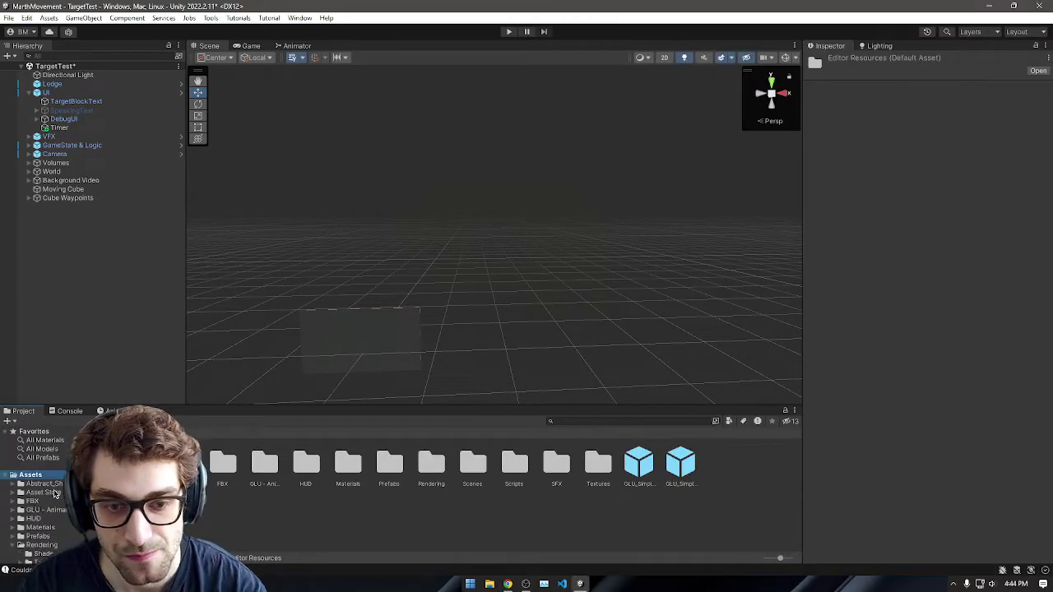
Step: Switch to the Sprites manual in Chrome, change its version to TextMeshPro 4.0 and read how to create a sprite asset
{"action": "key", "text": "alt+Tab"}
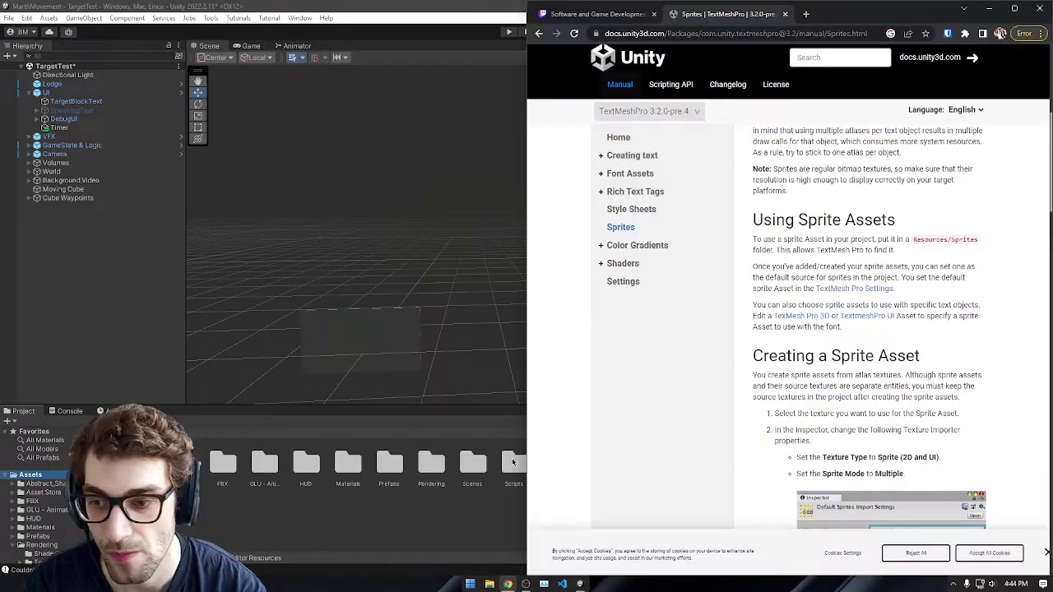
{"action": "left_click", "coordinate": [681, 114]}
{"action": "scroll", "coordinate": [675, 144], "scroll_direction": "up", "scroll_amount": 2}
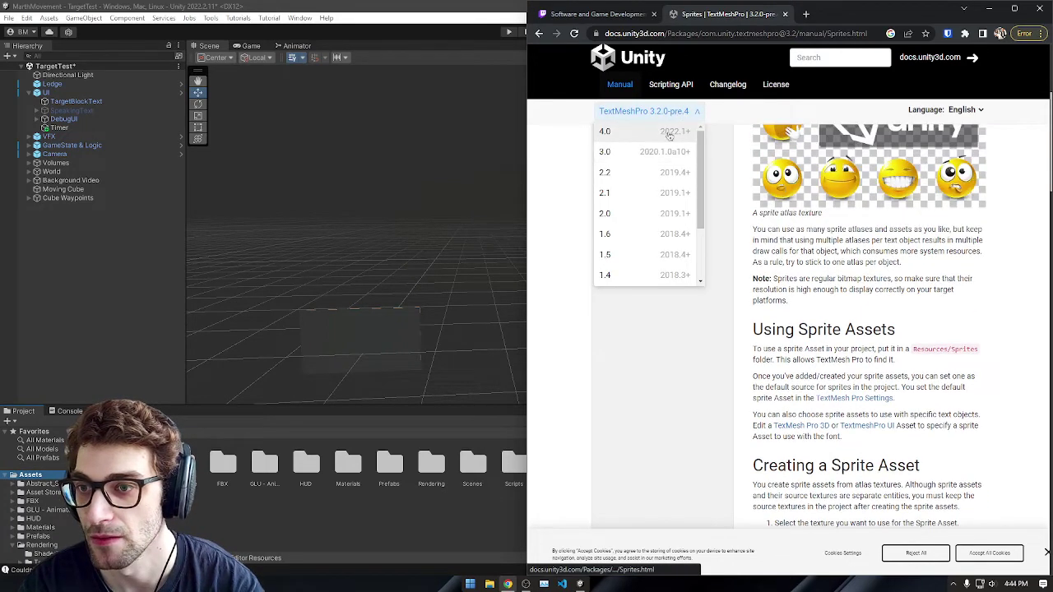
{"action": "left_click", "coordinate": [669, 136]}
{"action": "scroll", "coordinate": [860, 239], "scroll_direction": "down", "scroll_amount": 3}
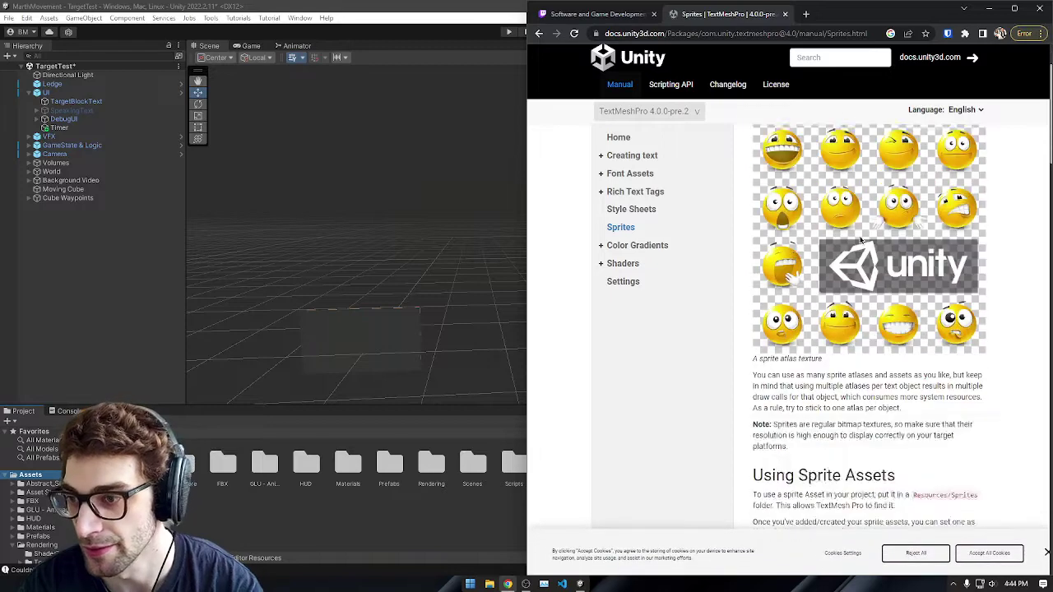
{"action": "scroll", "coordinate": [861, 239], "scroll_direction": "down", "scroll_amount": 5}
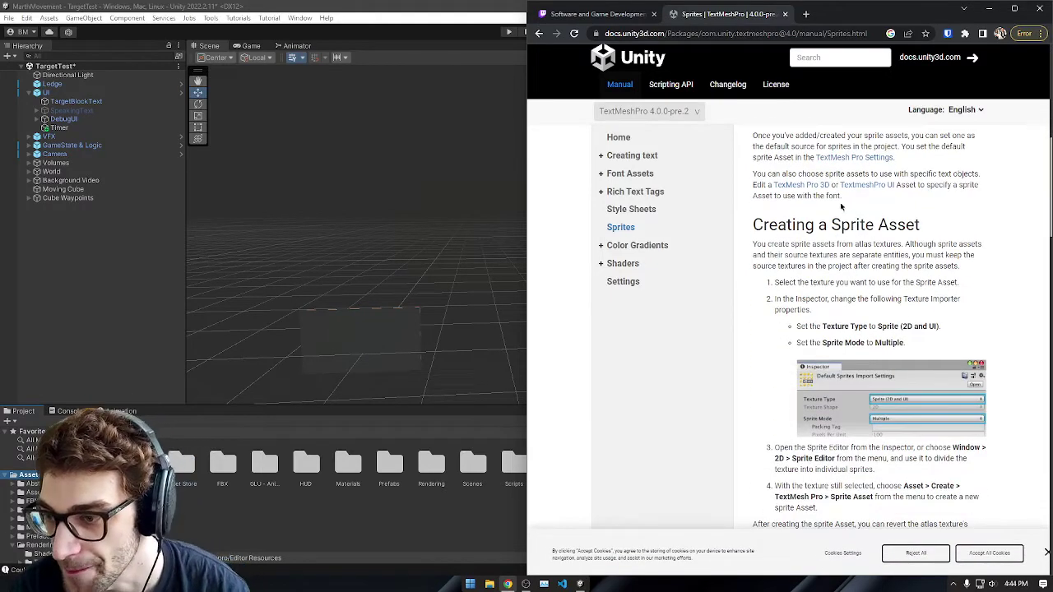
Step: Return to Unity and look through the Materials folder and its Materials subfolder for a texture to use
{"action": "left_click", "coordinate": [329, 531]}
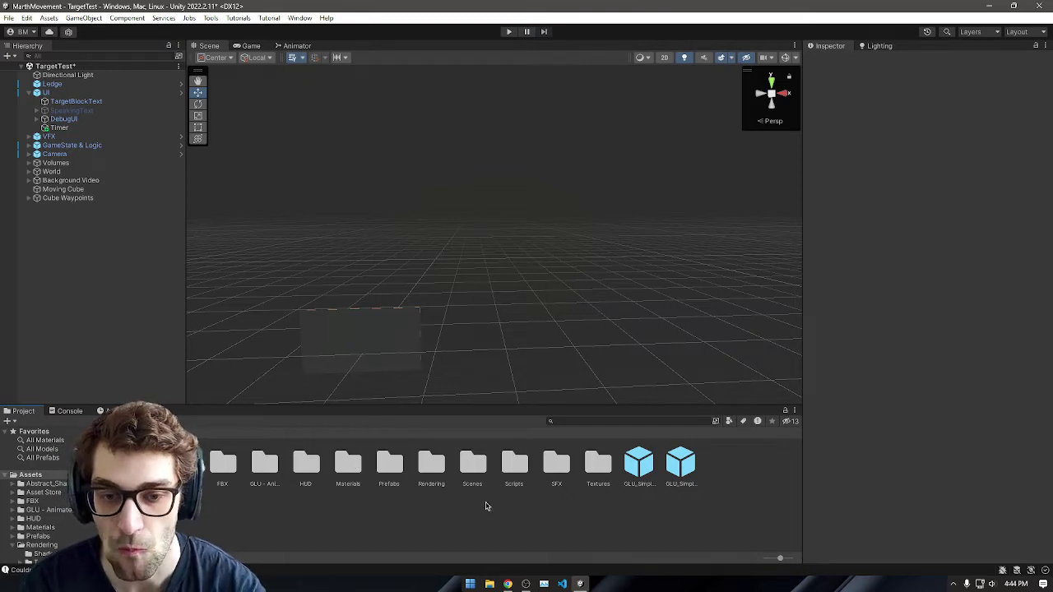
{"action": "double_click", "coordinate": [348, 464]}
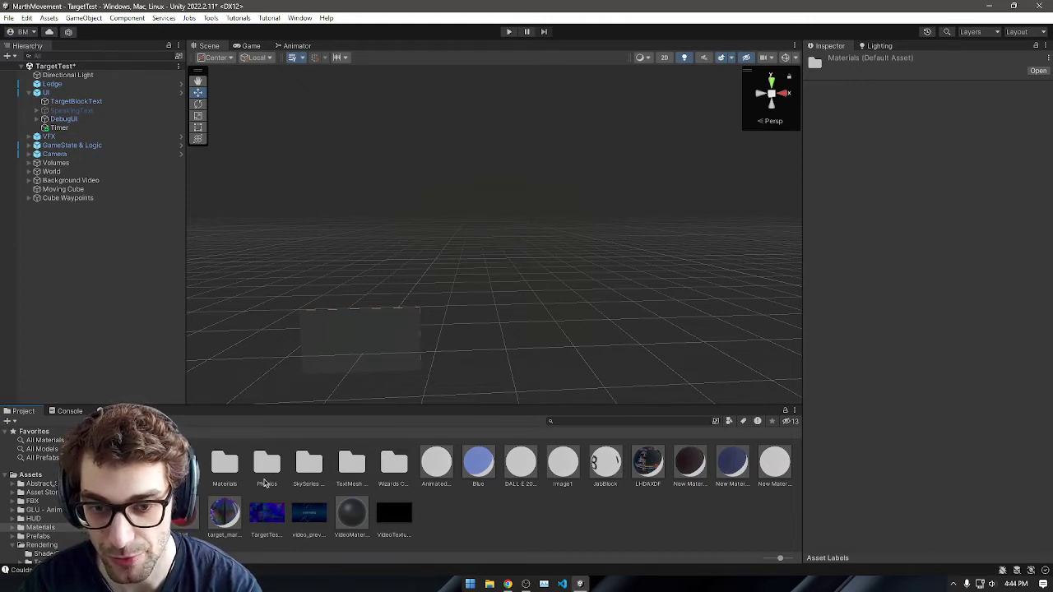
{"action": "double_click", "coordinate": [222, 467]}
{"action": "left_click", "coordinate": [167, 434]}
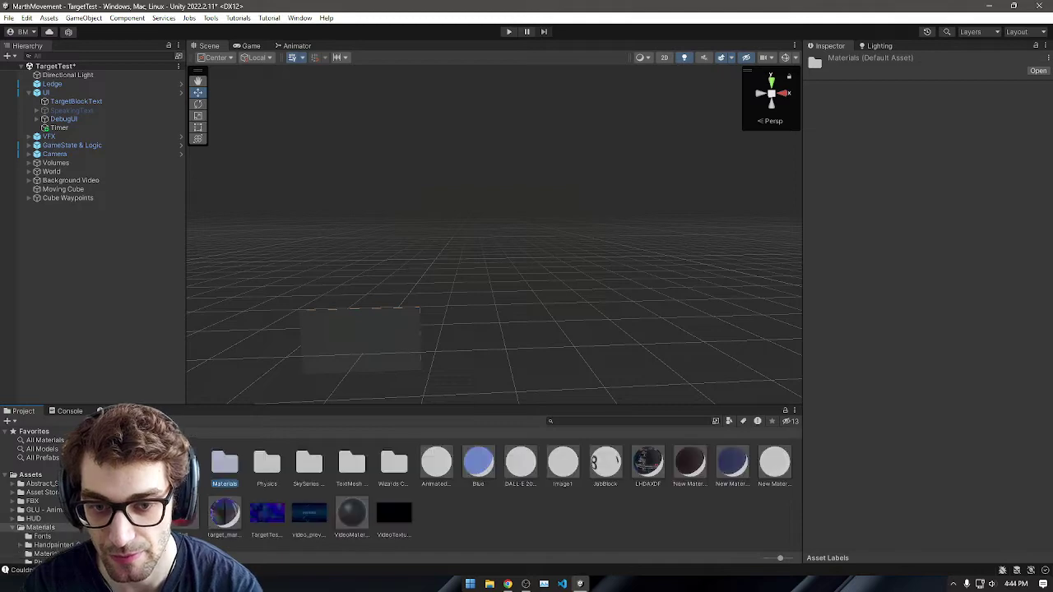
{"action": "left_click", "coordinate": [488, 584]}
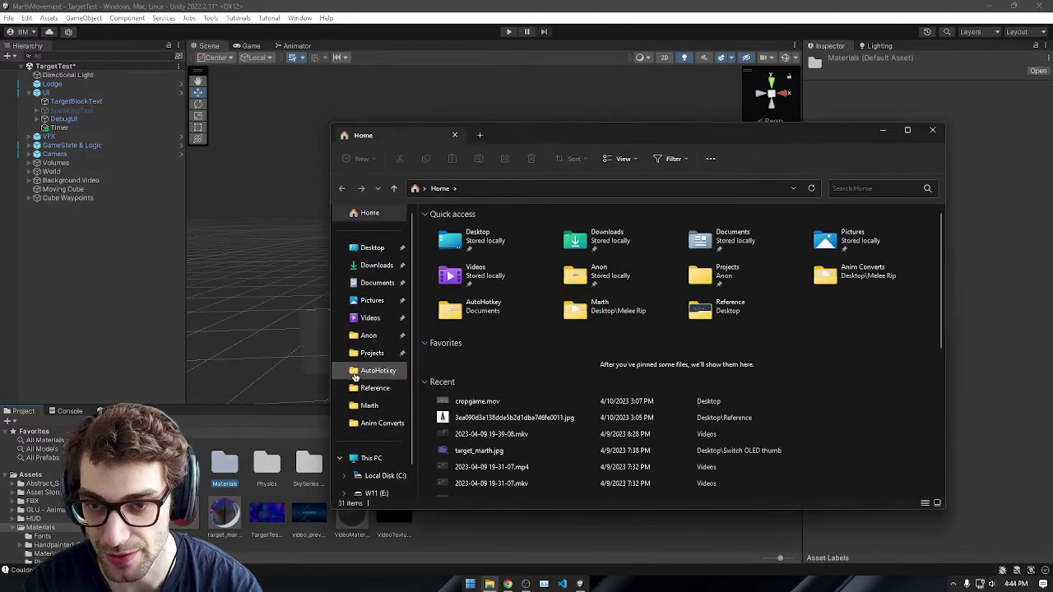
{"action": "left_click", "coordinate": [602, 525]}
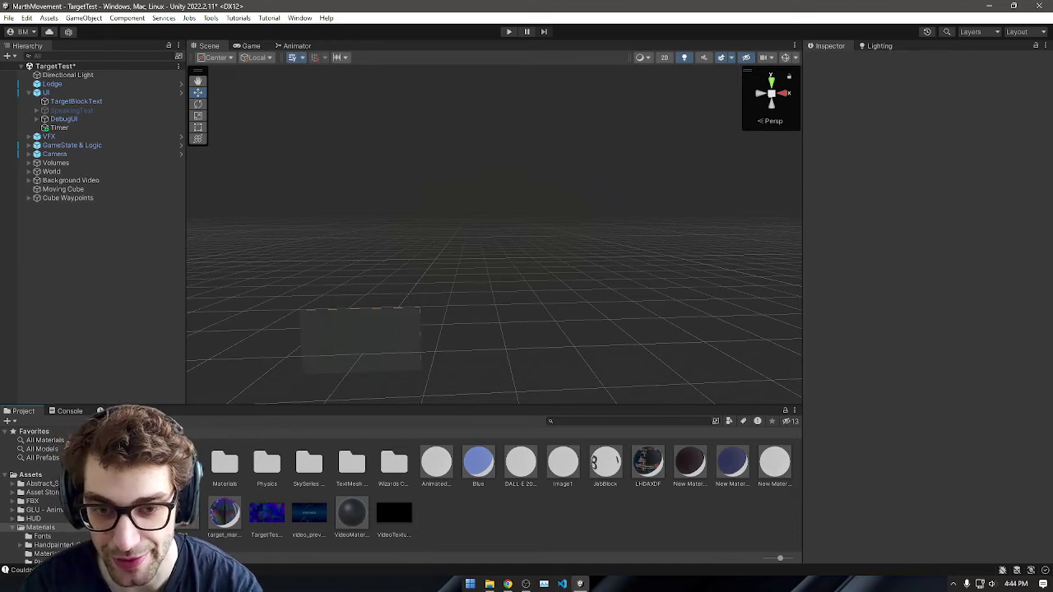
{"action": "left_click", "coordinate": [130, 435]}
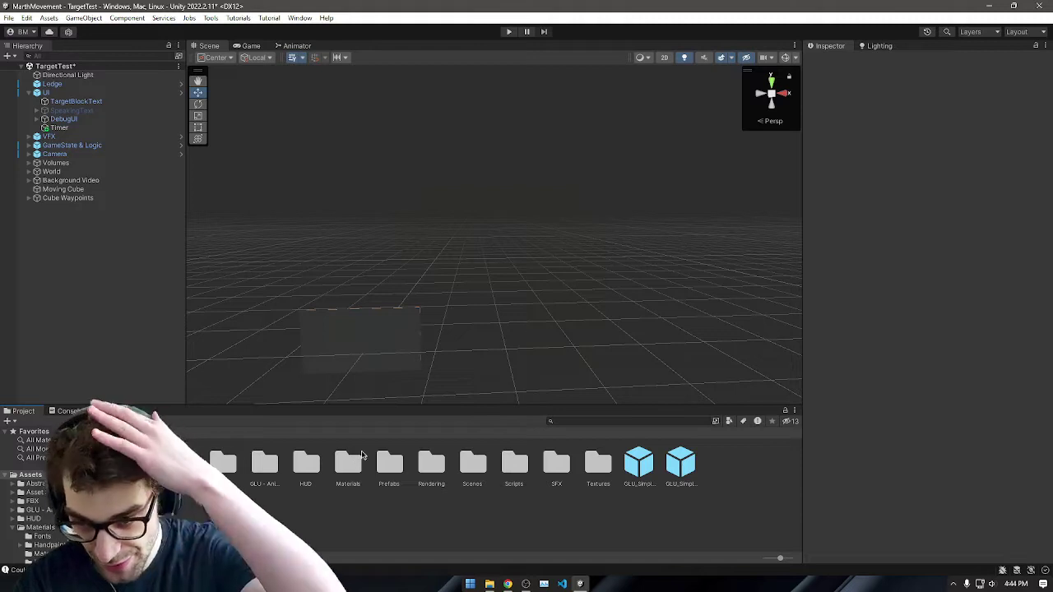
{"action": "left_click", "coordinate": [350, 465]}
{"action": "double_click", "coordinate": [363, 465]}
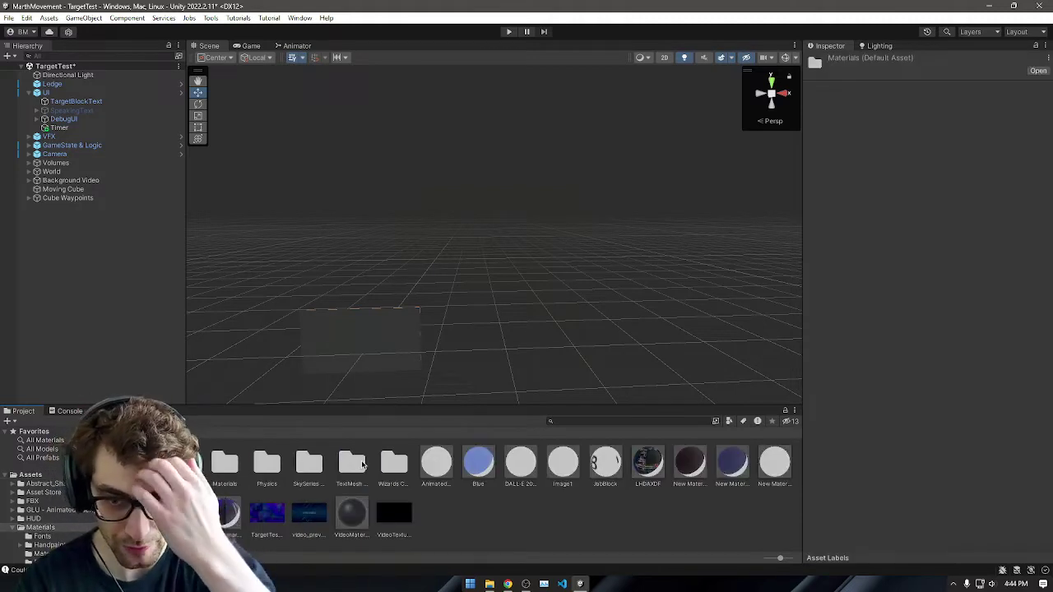
Step: Search the project's assets for "bonehead" and select the bonehead1 texture to show its import settings
{"action": "left_click", "coordinate": [688, 421]}
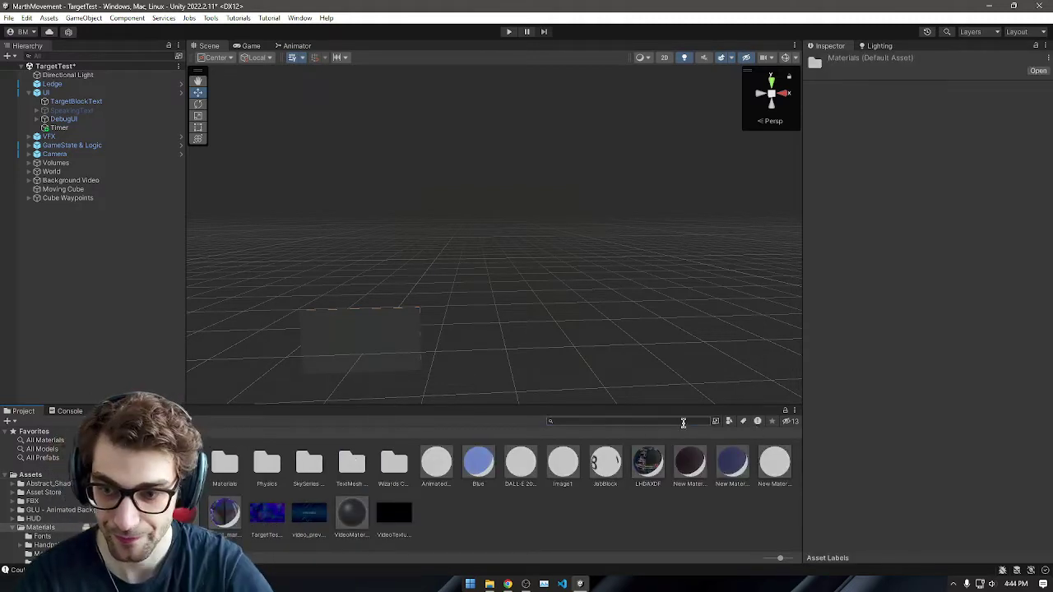
{"action": "type", "text": "bonhead"}
{"action": "key", "text": "BackSpace"}
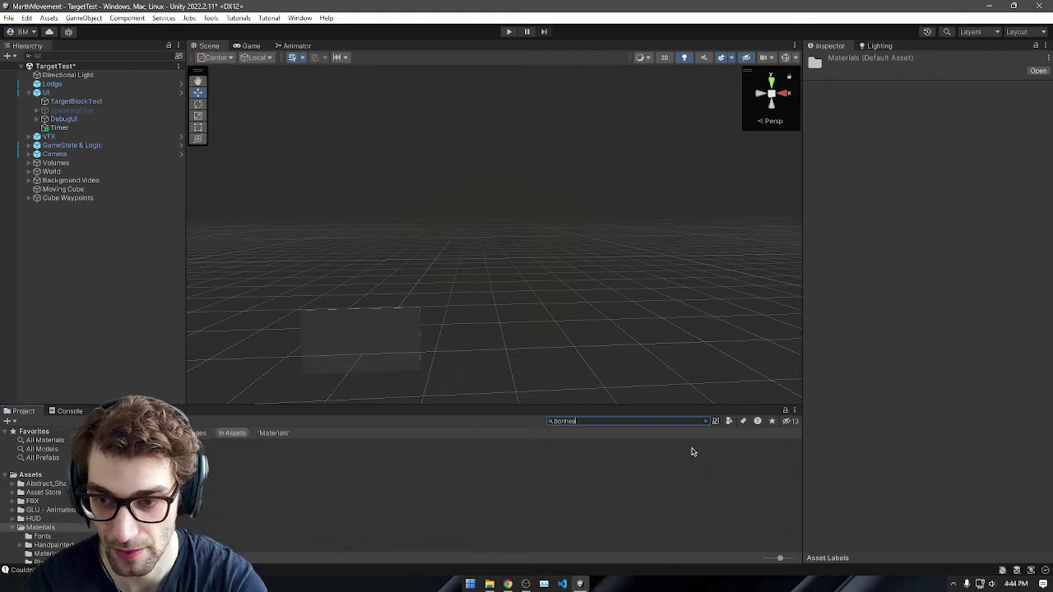
{"action": "type", "text": "e"}
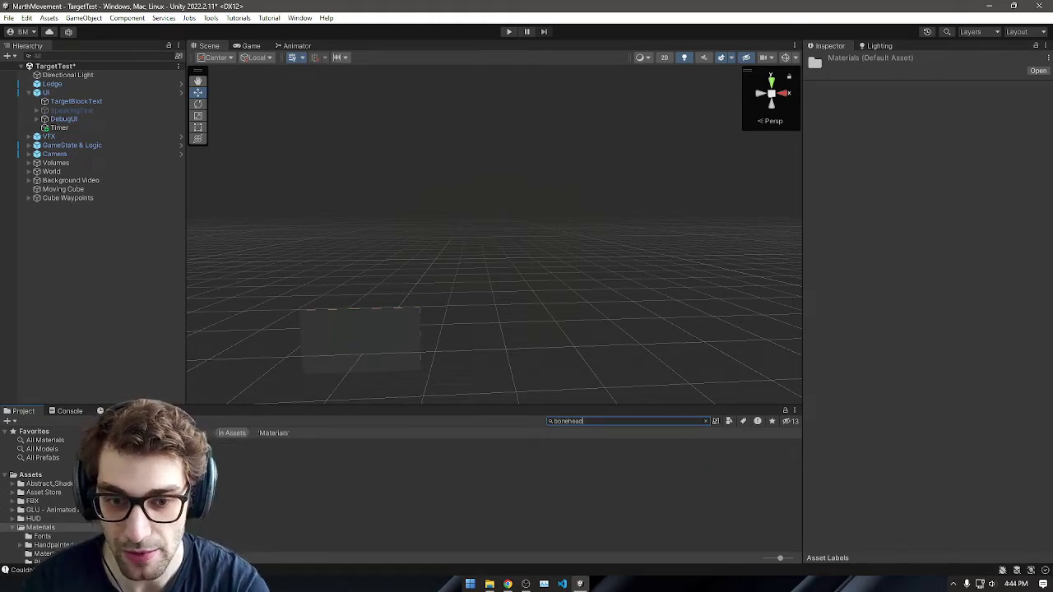
{"action": "left_click", "coordinate": [265, 469]}
{"action": "left_click", "coordinate": [291, 484]}
{"action": "left_click", "coordinate": [273, 474]}
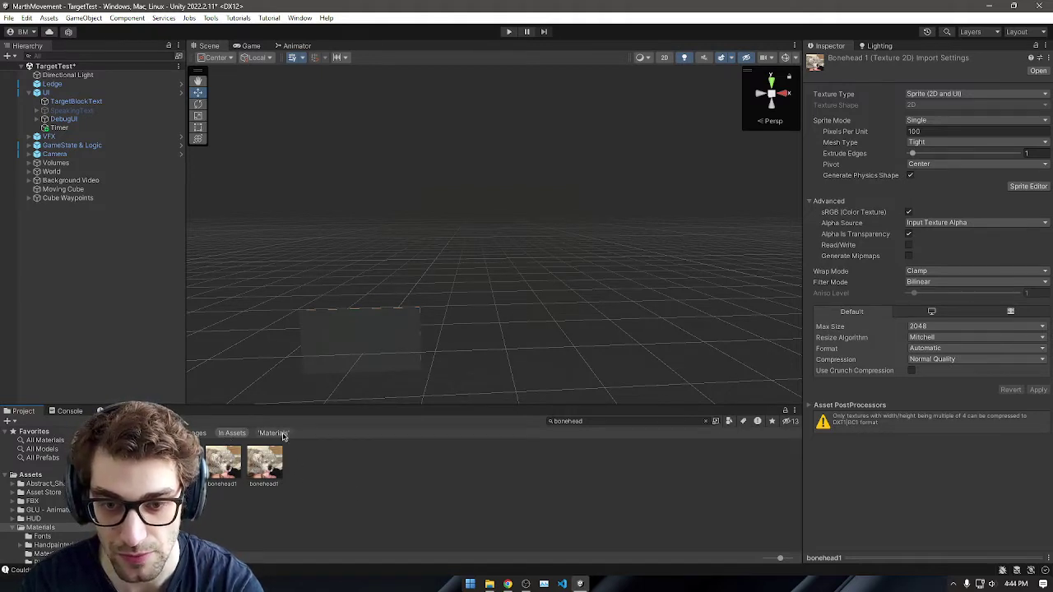
Step: Check the search scope against the Materials folder, open the bonehead1 image for a look and return to Unity
{"action": "left_click", "coordinate": [273, 433]}
{"action": "left_click", "coordinate": [233, 433]}
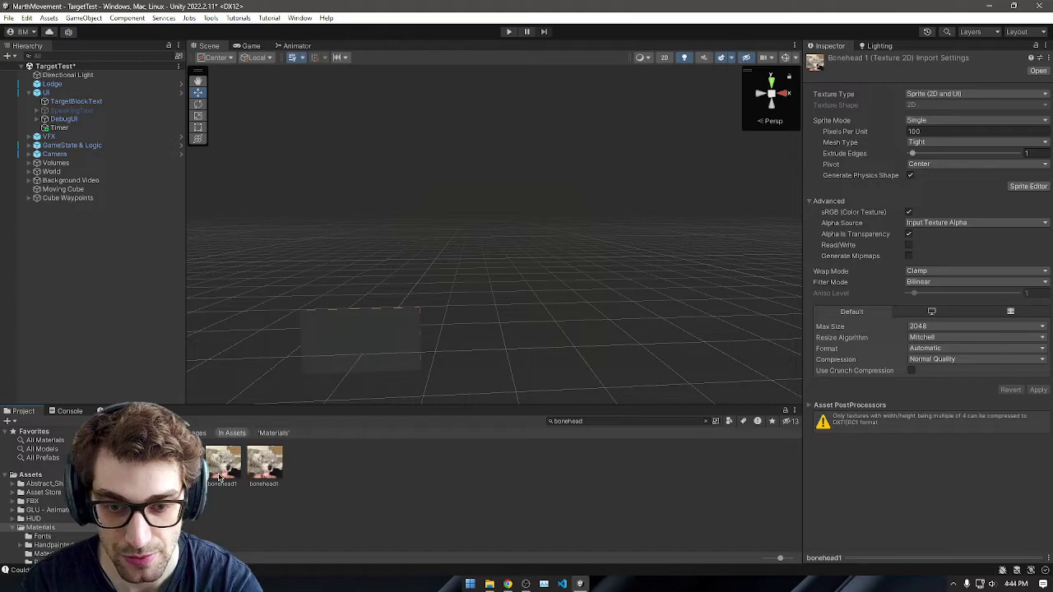
{"action": "double_click", "coordinate": [210, 461]}
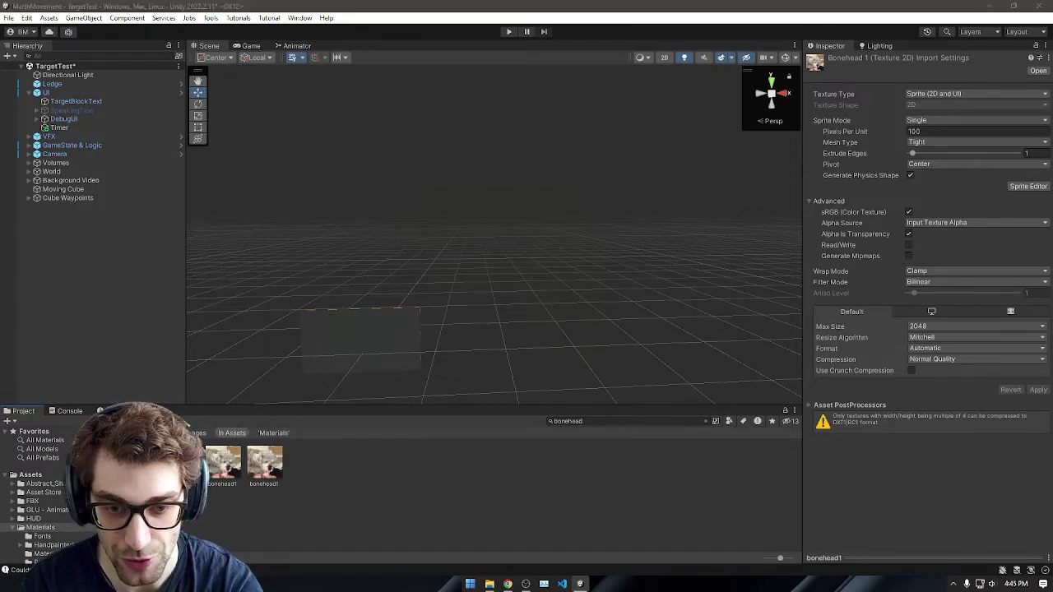
{"action": "left_click", "coordinate": [693, 44]}
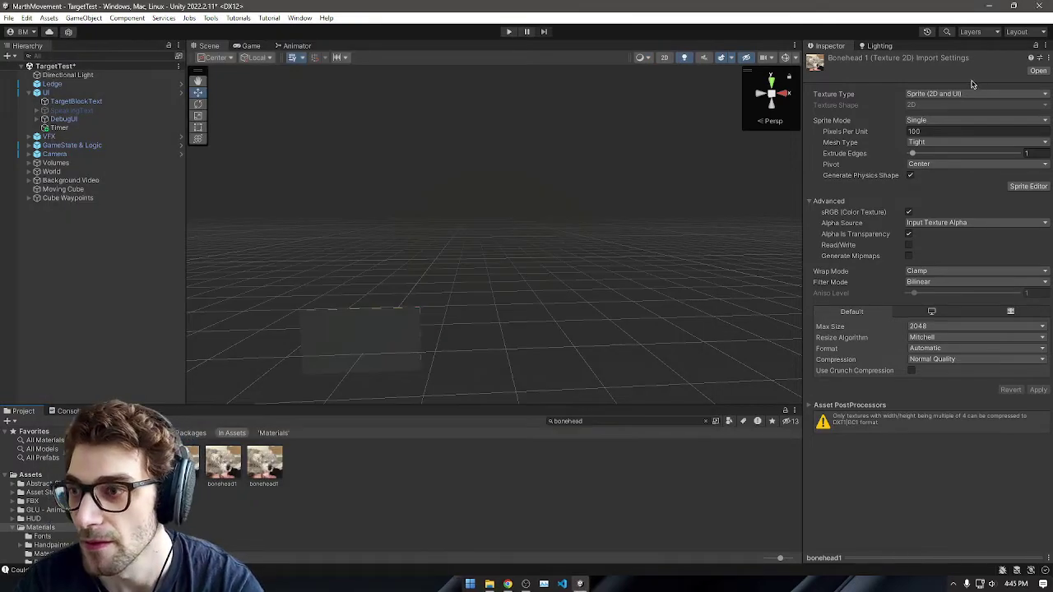
Step: Set the bonehead1 texture's Texture Type to Sprite (2D and UI) and its Sprite Mode to Multiple
{"action": "left_click", "coordinate": [972, 94]}
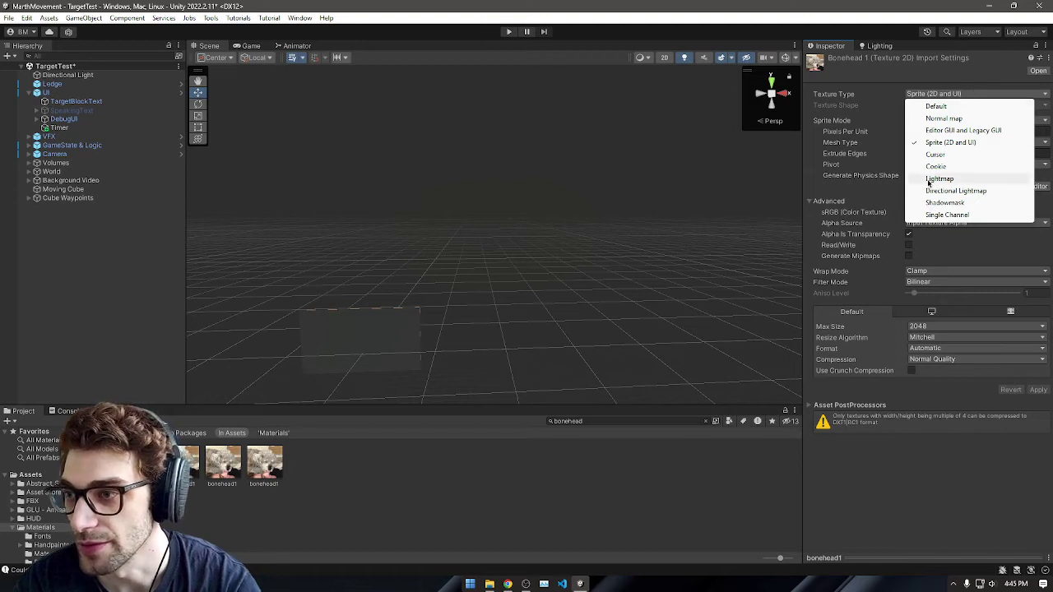
{"action": "left_click", "coordinate": [950, 143]}
{"action": "left_click", "coordinate": [946, 121]}
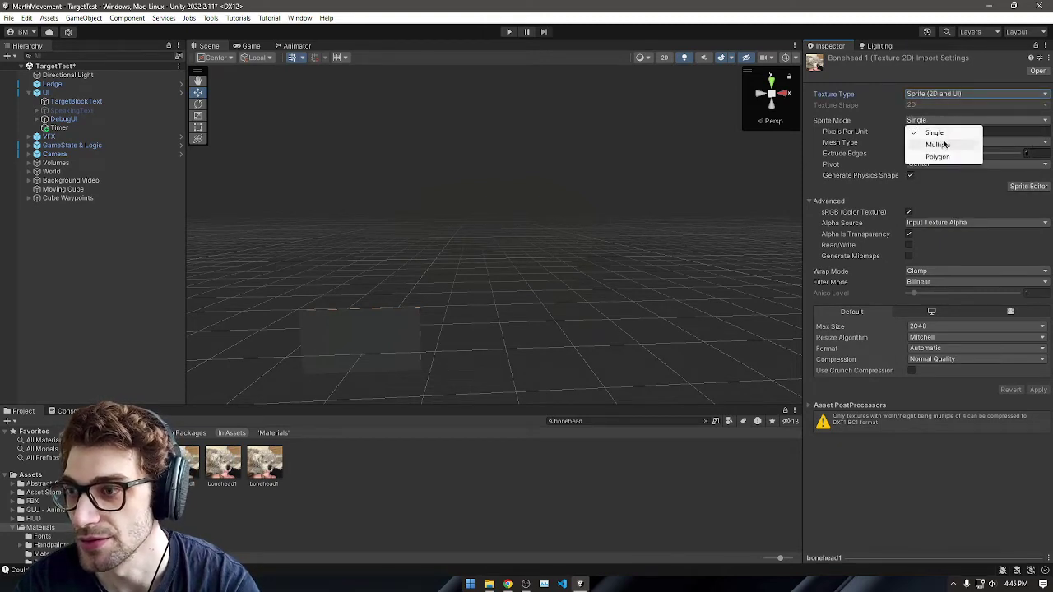
{"action": "left_click", "coordinate": [946, 145]}
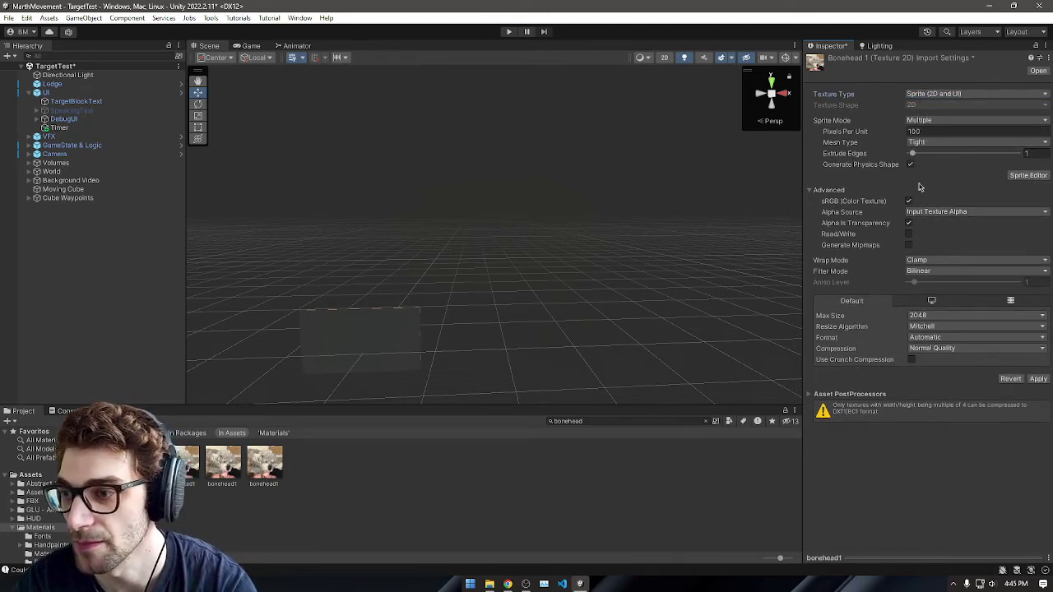
Step: Apply the bonehead1 import settings and check the remaining Creating a Sprite Asset instructions on the TextMeshPro documentation page in the browser
{"action": "left_click", "coordinate": [1039, 378]}
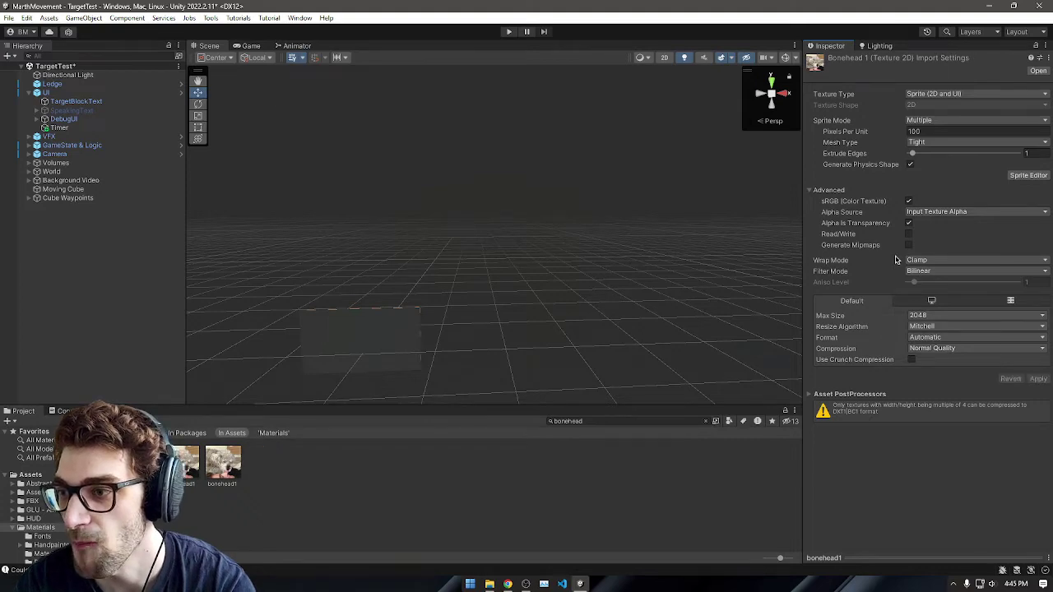
{"action": "key", "text": "super+e"}
{"action": "key", "text": "alt+Tab"}
{"action": "key", "text": "alt+Tab"}
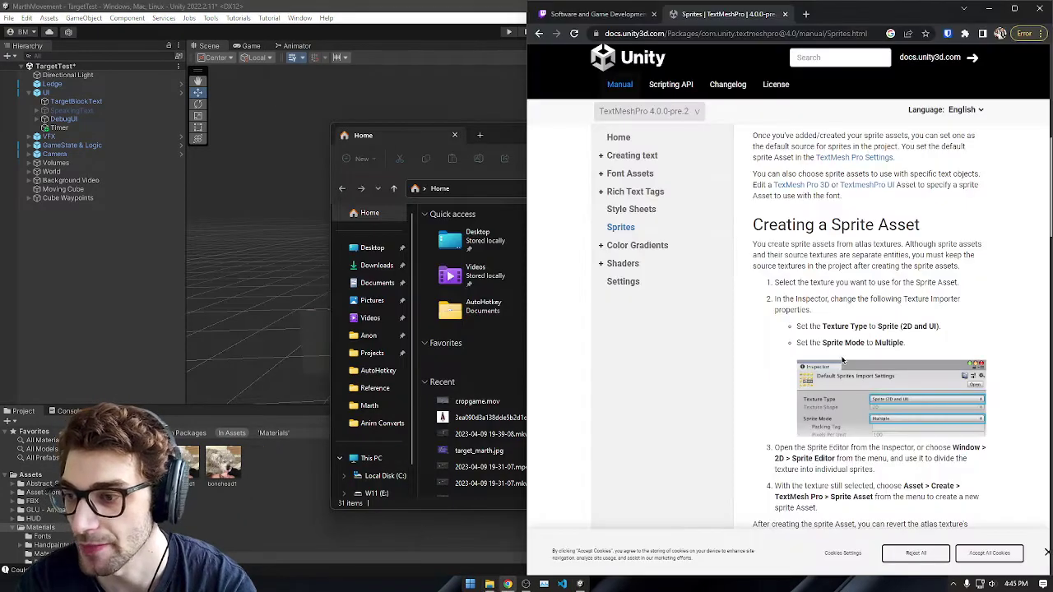
{"action": "scroll", "coordinate": [822, 374], "scroll_direction": "down", "scroll_amount": 1}
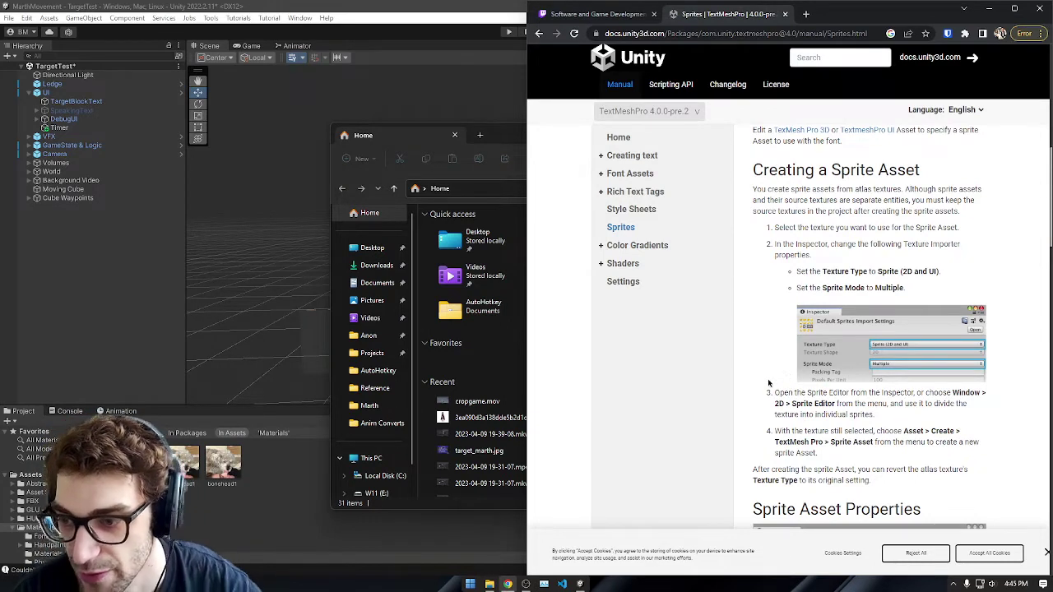
Step: Return to Unity, create a TextMeshPro Sprite Asset from the bonehead1 texture and show the contents of the Assets root folder
{"action": "left_click", "coordinate": [301, 500]}
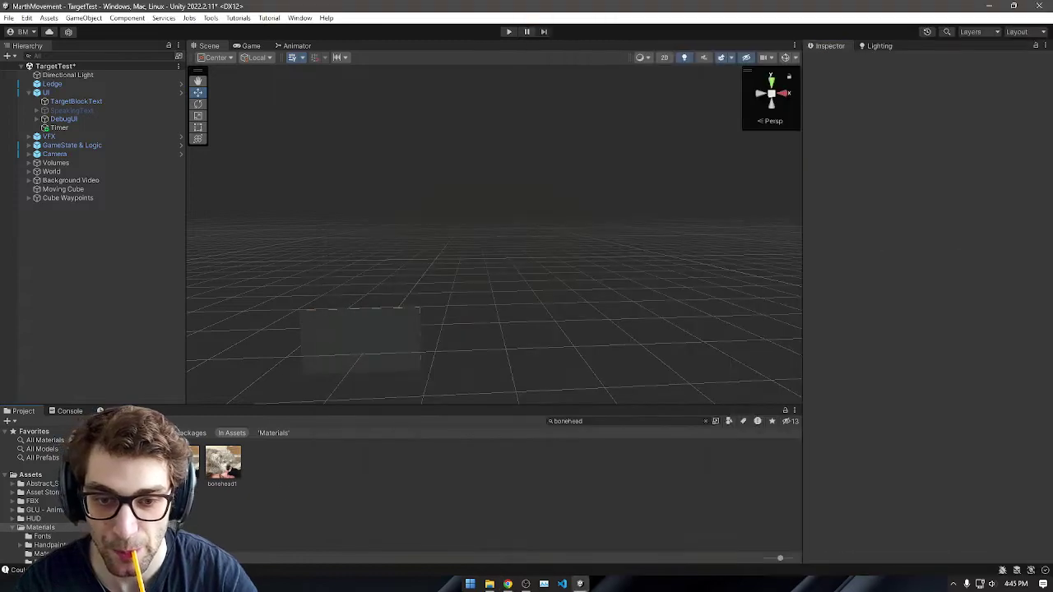
{"action": "right_click", "coordinate": [311, 494]}
{"action": "left_click", "coordinate": [314, 491]}
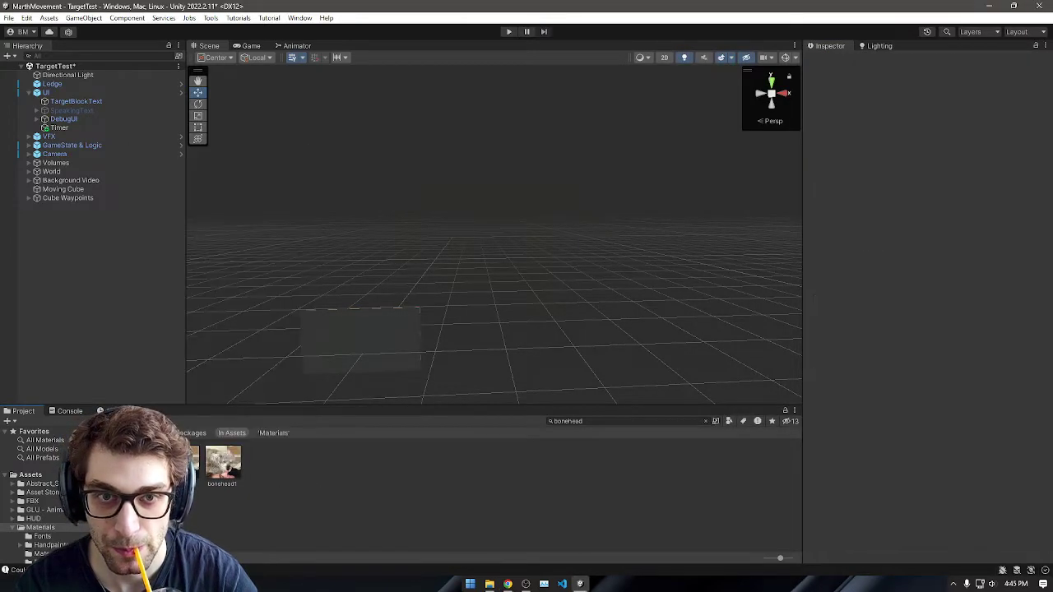
{"action": "left_click", "coordinate": [49, 18]}
{"action": "mouse_move", "coordinate": [83, 31]}
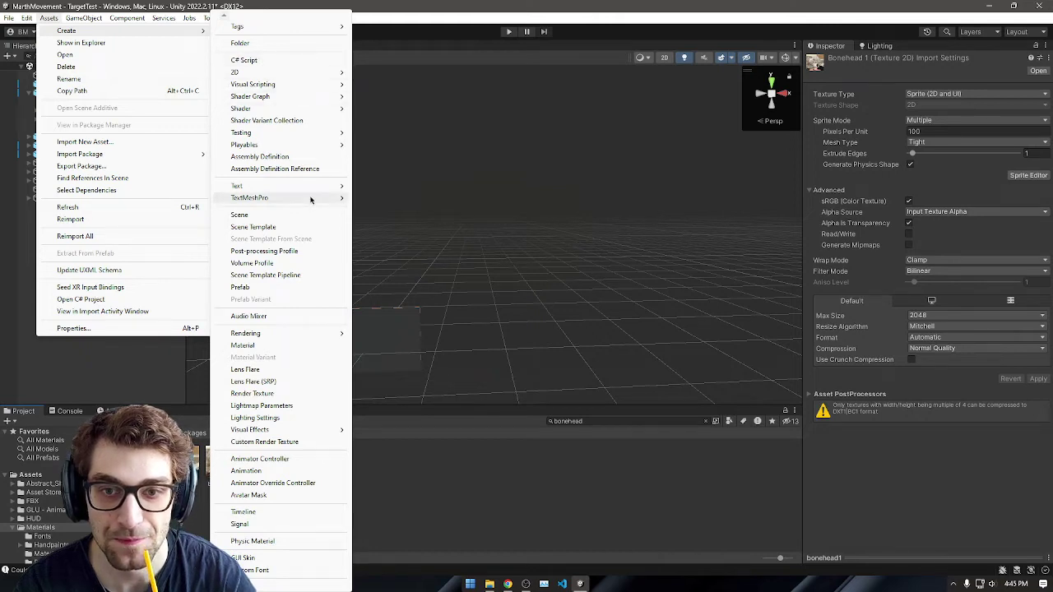
{"action": "mouse_move", "coordinate": [312, 197]}
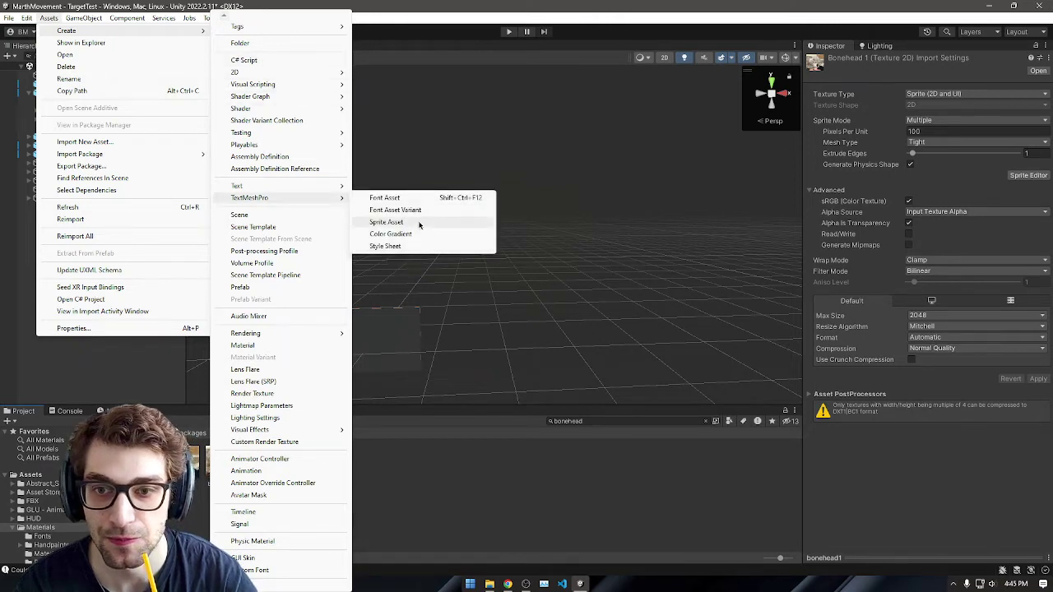
{"action": "left_click", "coordinate": [418, 223]}
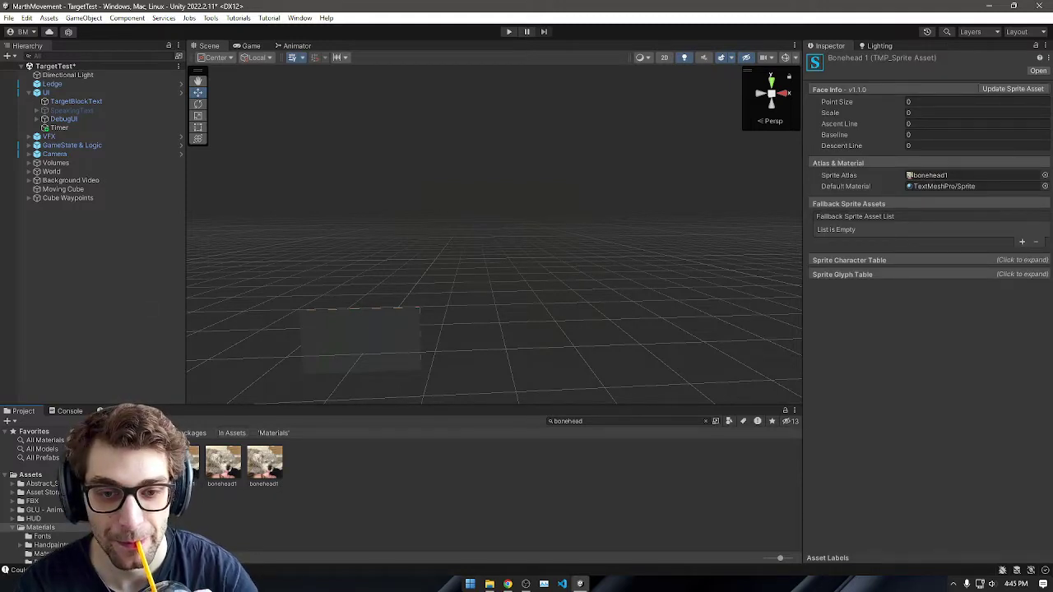
{"action": "left_click", "coordinate": [49, 474]}
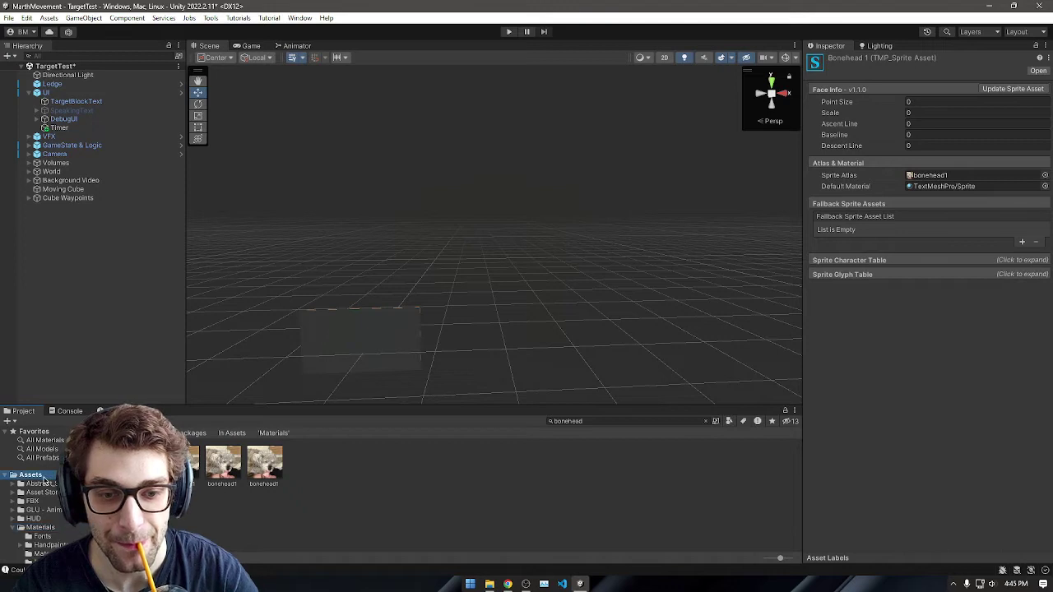
Step: Assign bonehead1 as the Sprite Asset in the Extra Settings of TargetBlockText's TextMeshPro component
{"action": "left_click", "coordinate": [71, 102]}
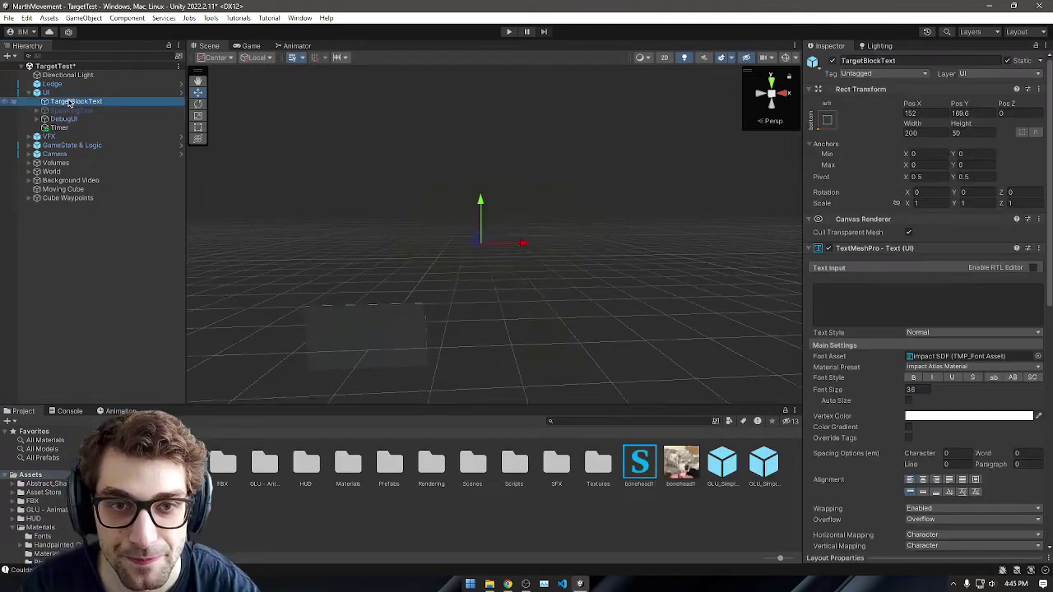
{"action": "left_click", "coordinate": [839, 314]}
{"action": "scroll", "coordinate": [870, 331], "scroll_direction": "down", "scroll_amount": 3}
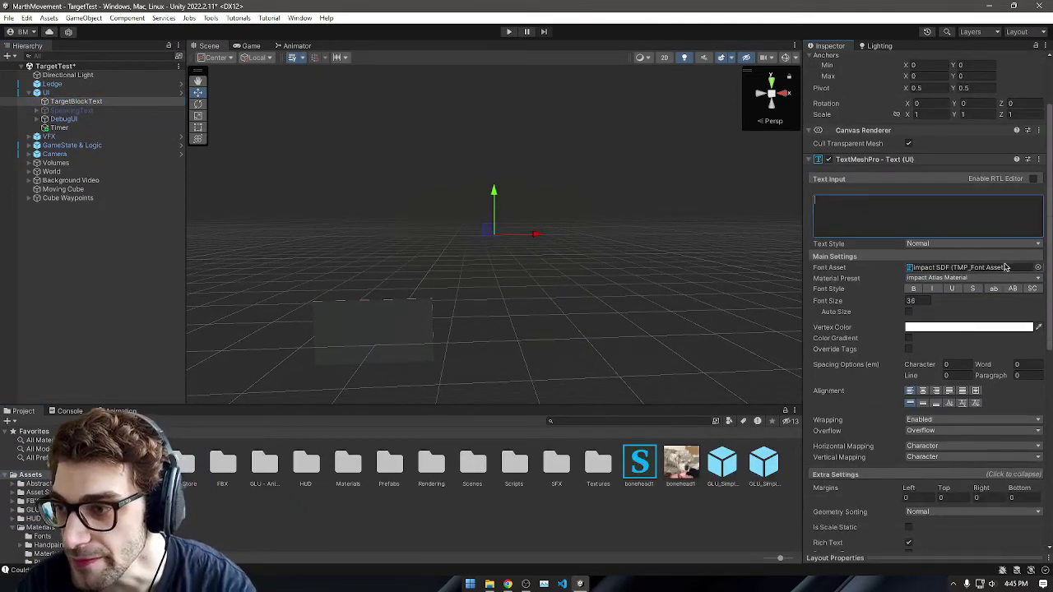
{"action": "scroll", "coordinate": [986, 296], "scroll_direction": "down", "scroll_amount": 2}
{"action": "scroll", "coordinate": [896, 397], "scroll_direction": "down", "scroll_amount": 4}
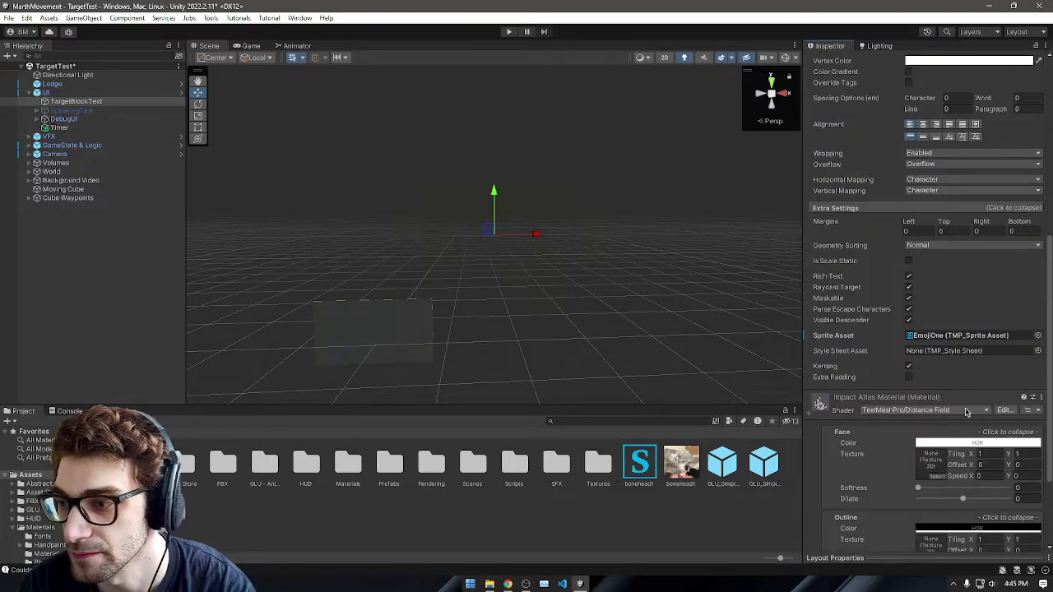
{"action": "left_click", "coordinate": [1035, 336]}
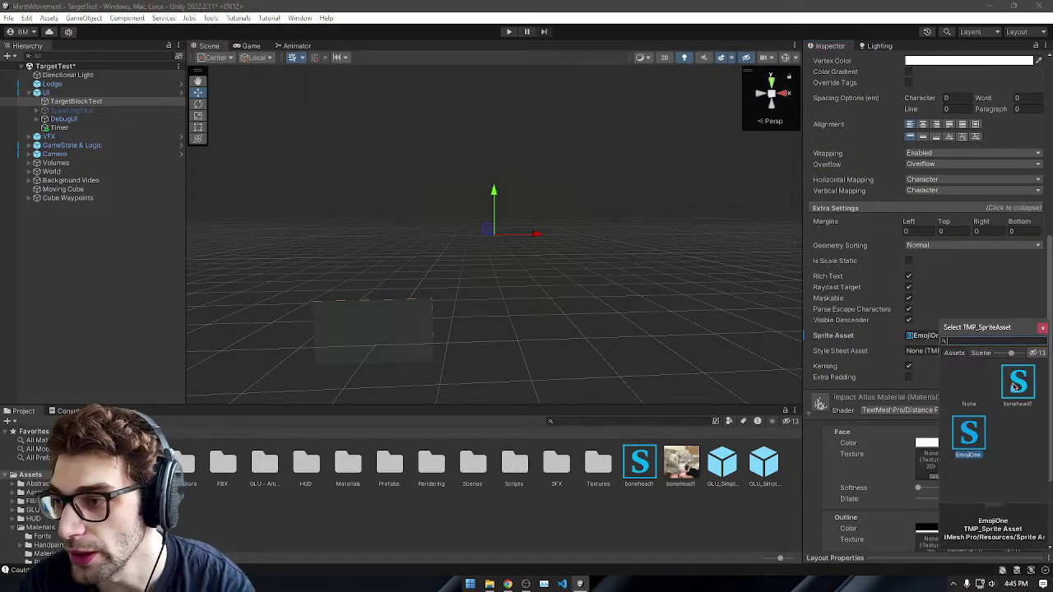
{"action": "double_click", "coordinate": [1015, 381]}
{"action": "scroll", "coordinate": [948, 390], "scroll_direction": "up", "scroll_amount": 1}
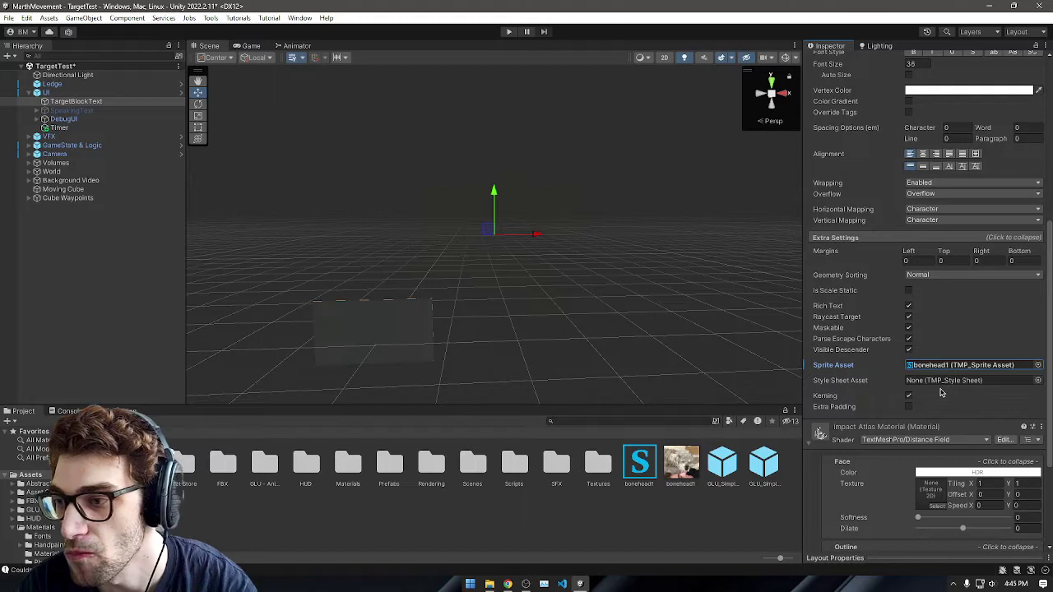
{"action": "scroll", "coordinate": [913, 288], "scroll_direction": "up", "scroll_amount": 5}
{"action": "left_click", "coordinate": [881, 185]}
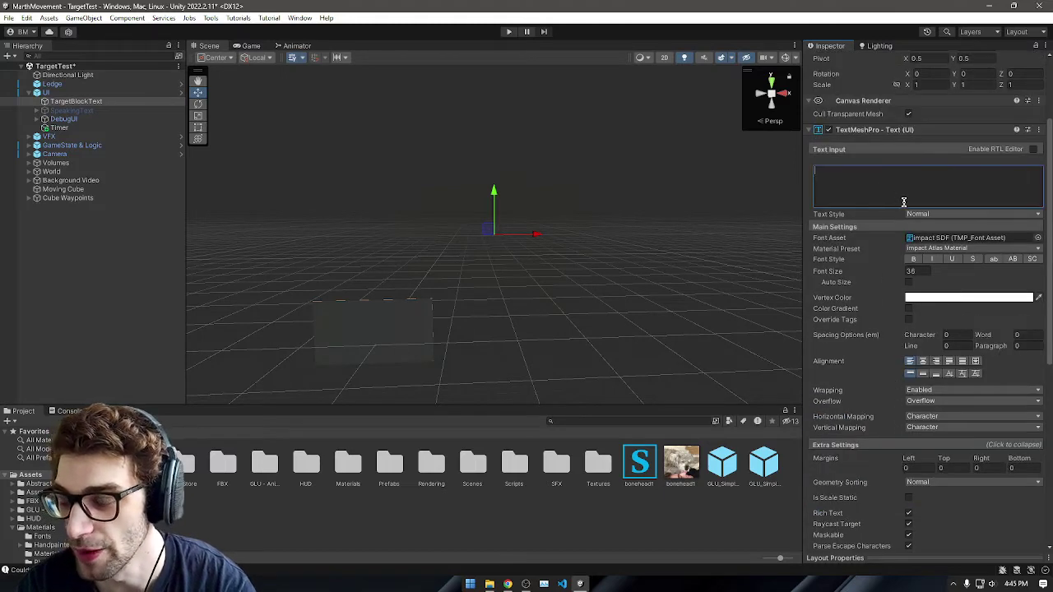
{"action": "scroll", "coordinate": [905, 288], "scroll_direction": "down", "scroll_amount": 5}
Step: Switch to the browser and read the TextMeshPro Sprites page on using, creating and configuring sprite assets
{"action": "key", "text": "alt+Tab"}
{"action": "scroll", "coordinate": [941, 386], "scroll_direction": "down", "scroll_amount": 2}
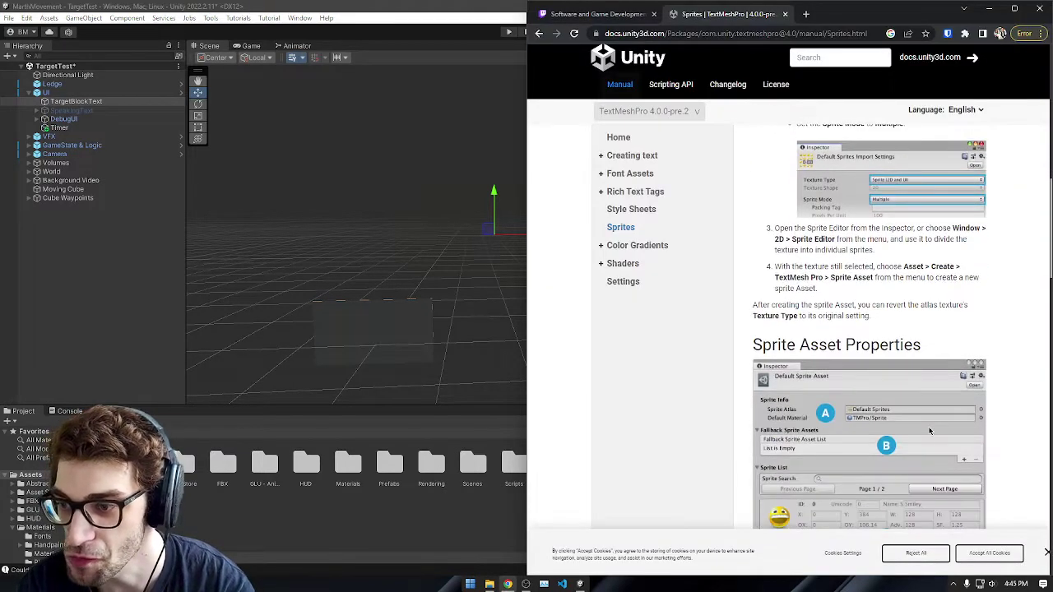
{"action": "scroll", "coordinate": [927, 367], "scroll_direction": "down", "scroll_amount": 3}
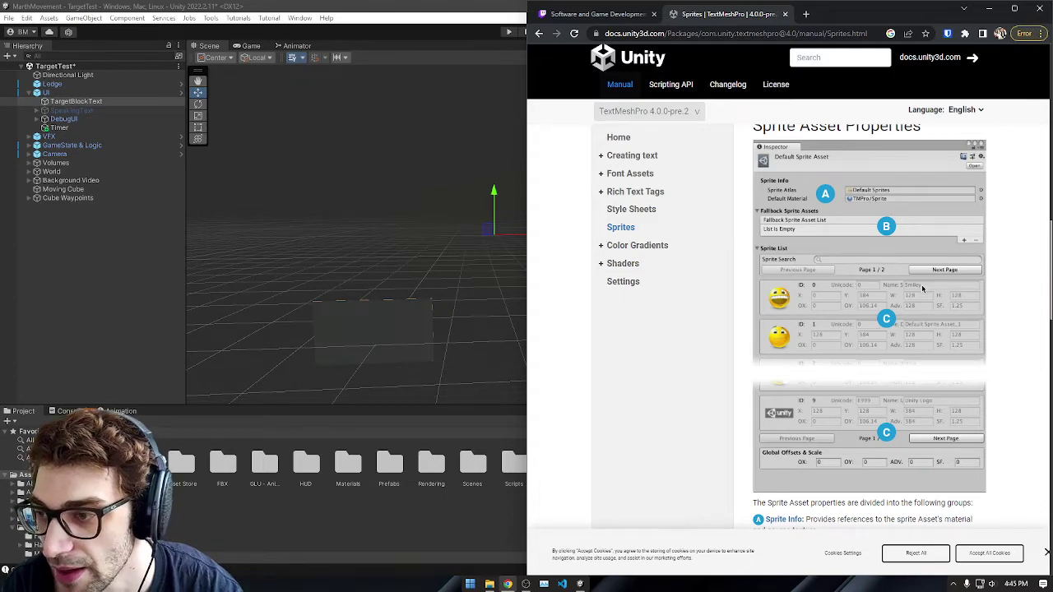
{"action": "scroll", "coordinate": [922, 303], "scroll_direction": "down", "scroll_amount": 1}
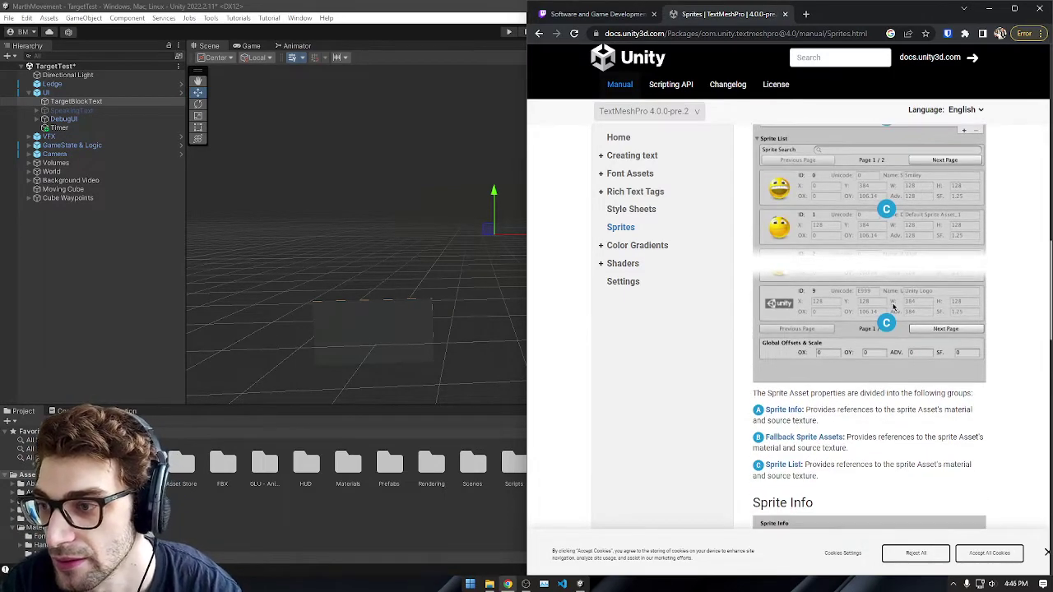
{"action": "scroll", "coordinate": [928, 298], "scroll_direction": "down", "scroll_amount": 1}
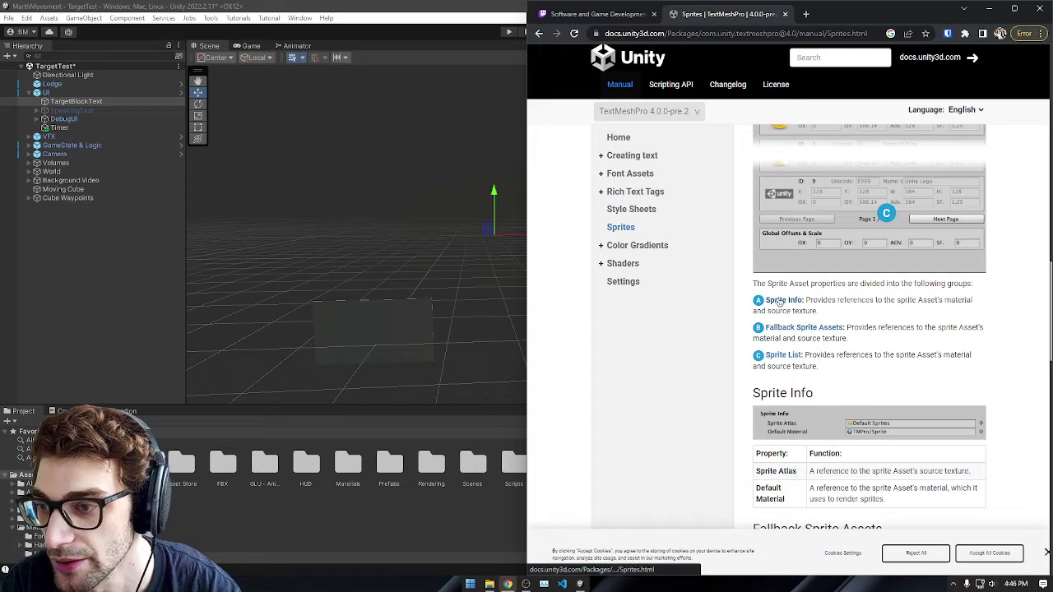
{"action": "scroll", "coordinate": [778, 302], "scroll_direction": "down", "scroll_amount": 2}
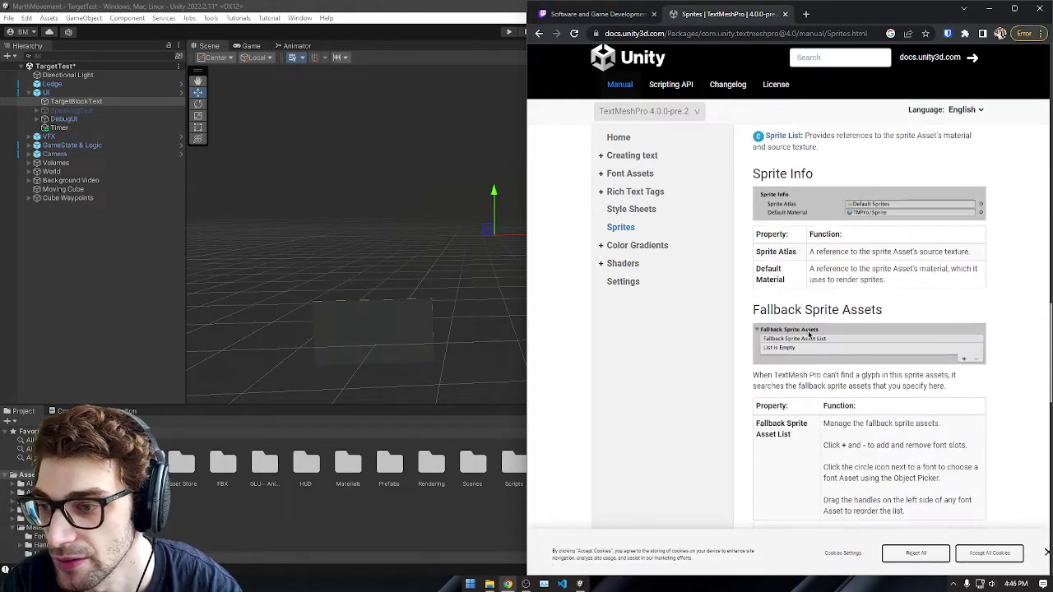
{"action": "scroll", "coordinate": [808, 332], "scroll_direction": "down", "scroll_amount": 3}
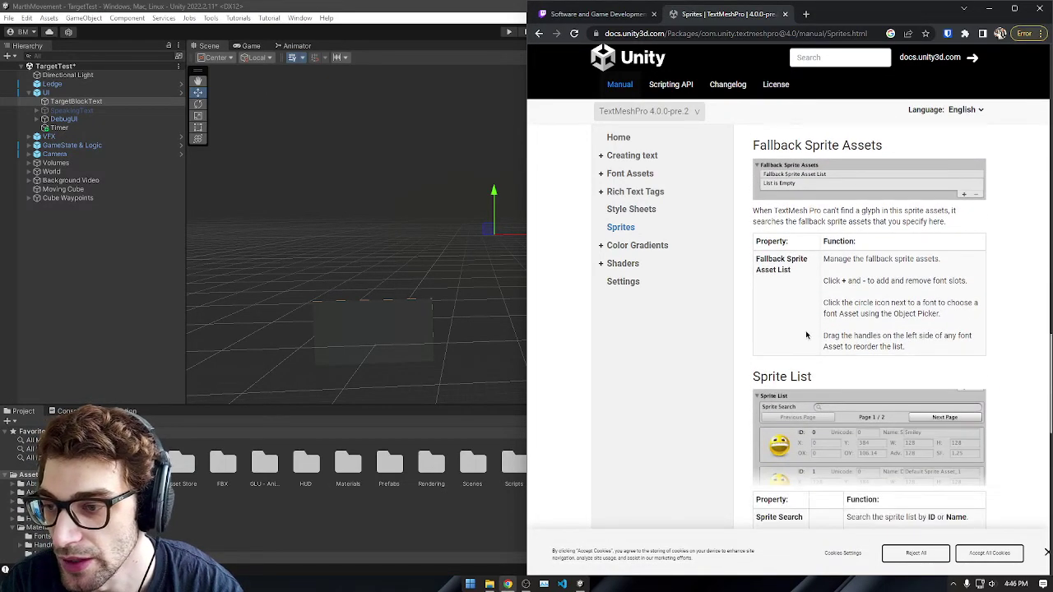
{"action": "scroll", "coordinate": [816, 336], "scroll_direction": "down", "scroll_amount": 5}
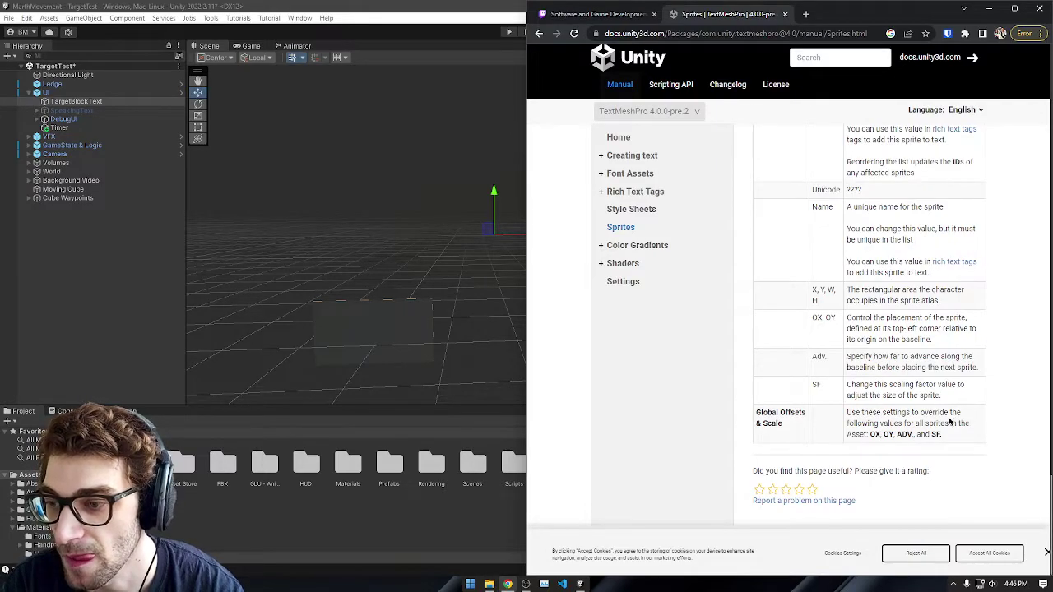
{"action": "scroll", "coordinate": [945, 411], "scroll_direction": "up", "scroll_amount": 10}
{"action": "scroll", "coordinate": [930, 227], "scroll_direction": "down", "scroll_amount": 4}
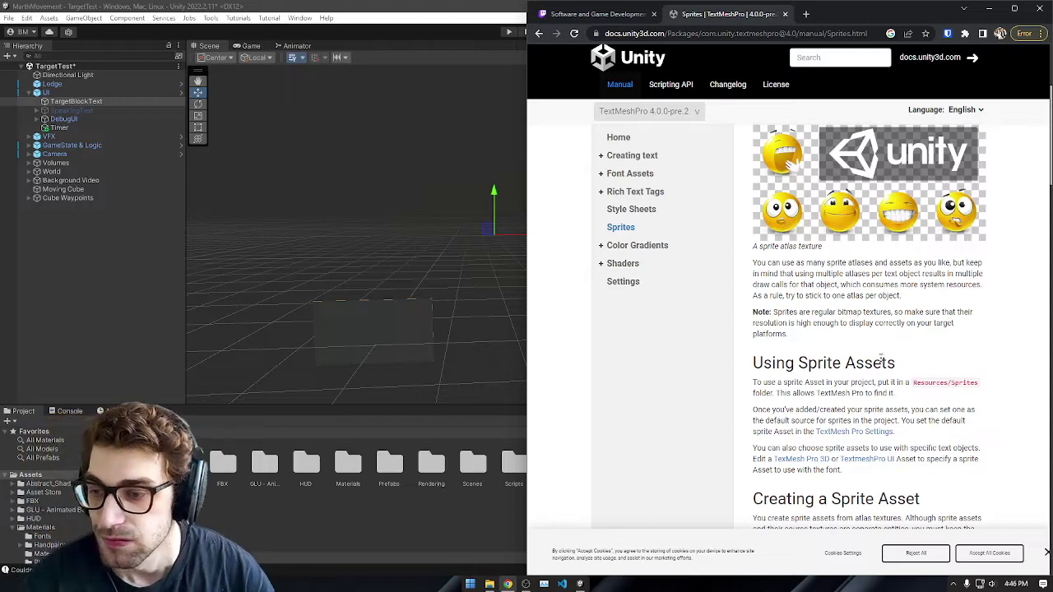
{"action": "scroll", "coordinate": [880, 360], "scroll_direction": "down", "scroll_amount": 5}
{"action": "scroll", "coordinate": [860, 363], "scroll_direction": "down", "scroll_amount": 2}
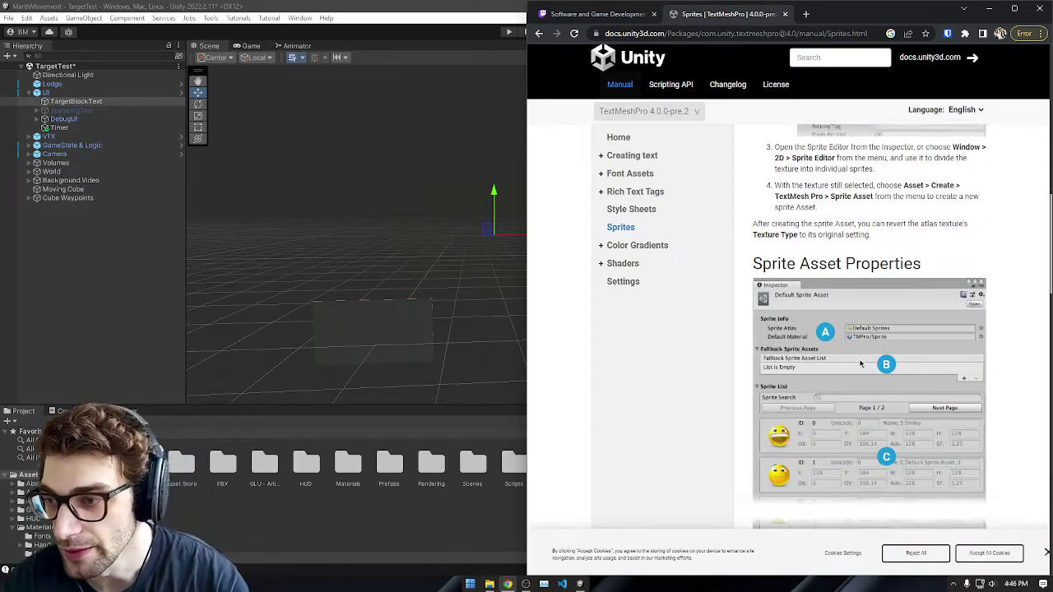
{"action": "scroll", "coordinate": [898, 380], "scroll_direction": "down", "scroll_amount": 2}
Step: Return to Unity and inspect the bonehead1 sprite asset's default material, Sprite Character Table and Sprite Glyph Table
{"action": "key", "text": "alt+Tab"}
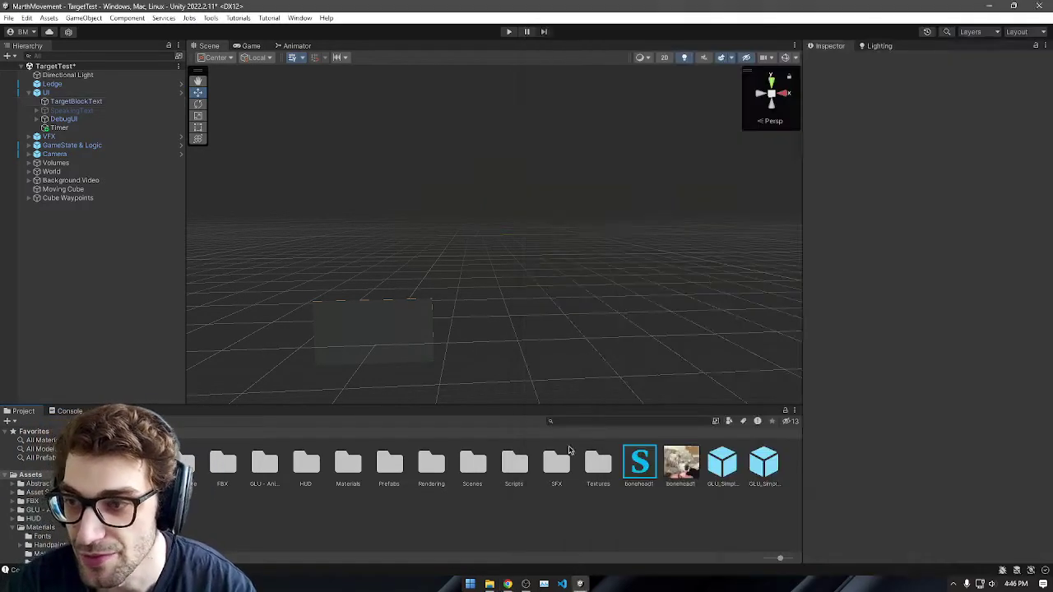
{"action": "left_click", "coordinate": [640, 462]}
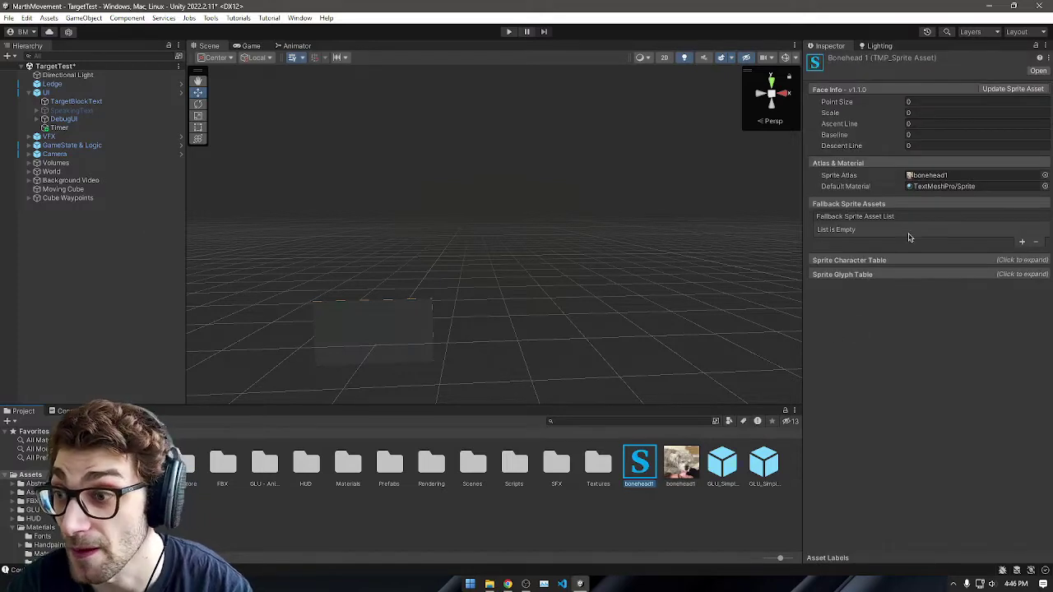
{"action": "double_click", "coordinate": [950, 186]}
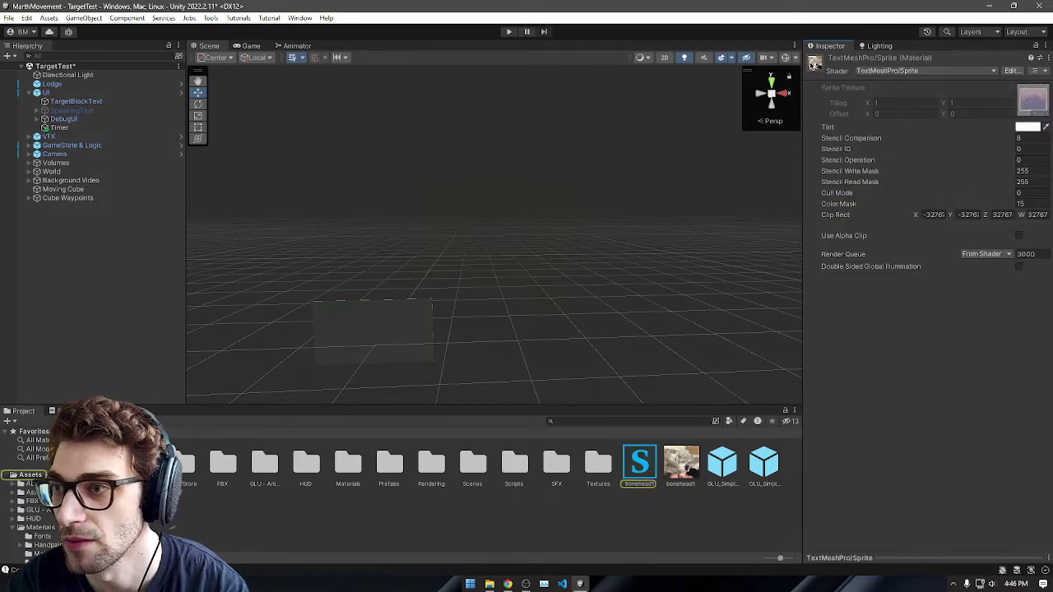
{"action": "left_click", "coordinate": [642, 466]}
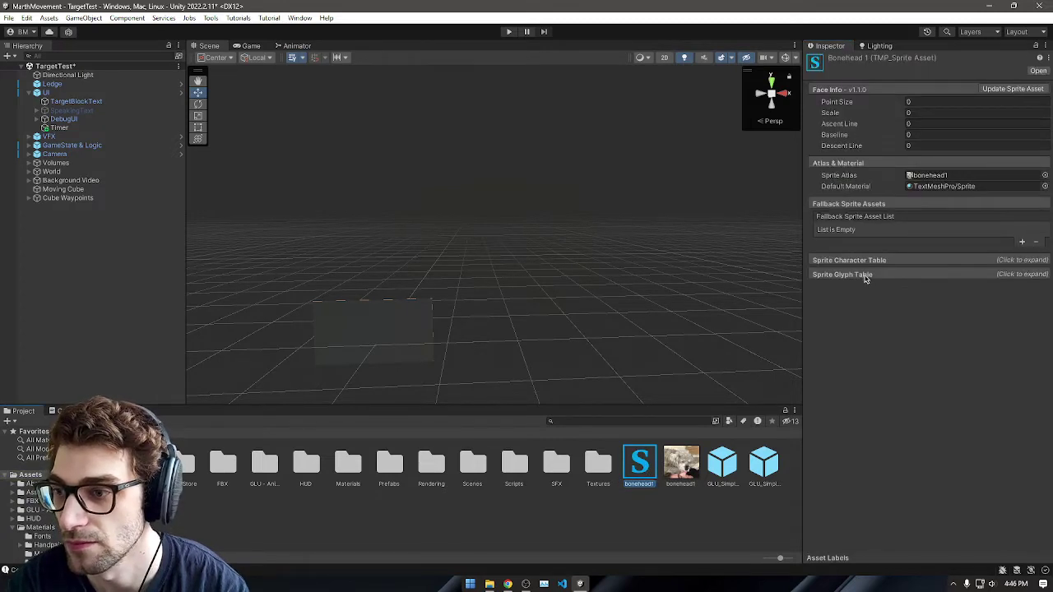
{"action": "left_click", "coordinate": [1024, 275]}
{"action": "left_click", "coordinate": [1024, 275]}
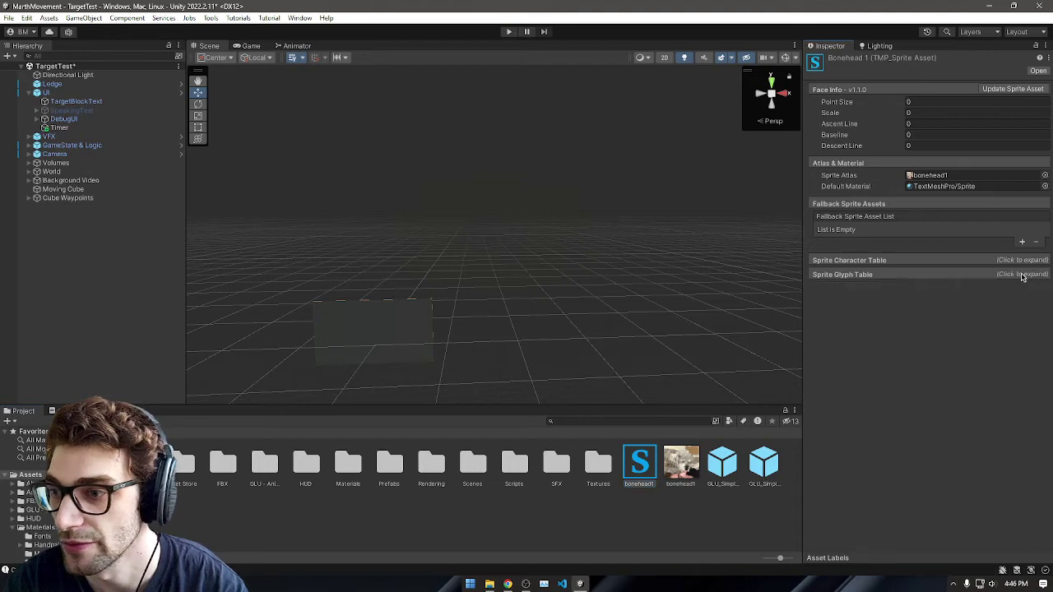
{"action": "left_click", "coordinate": [1026, 274]}
{"action": "left_click", "coordinate": [1028, 260]}
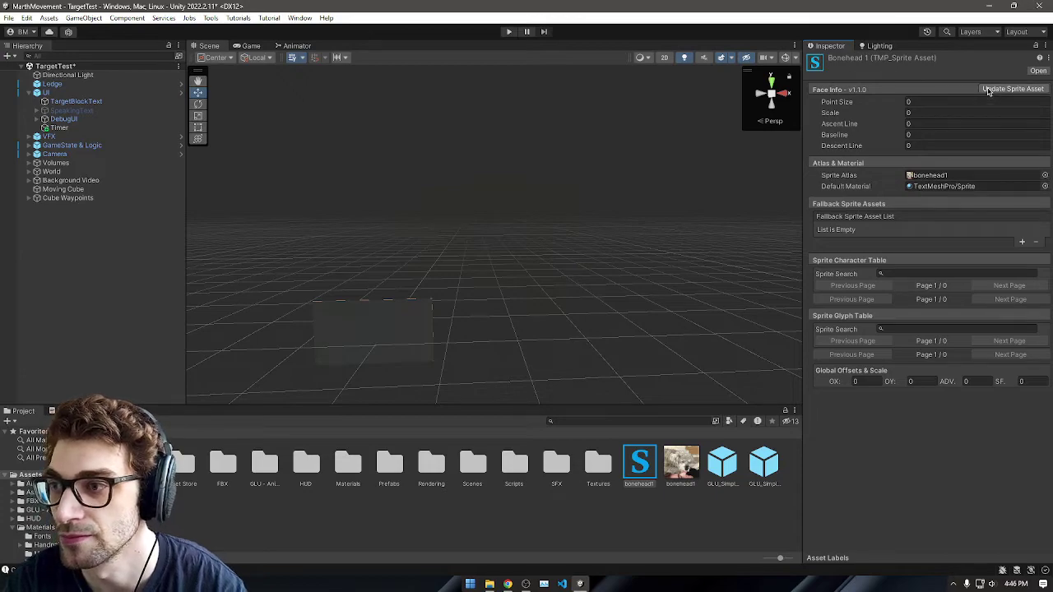
Step: Switch back to the documentation and read the Sprite List properties, including the ID, Unicode and Name entries
{"action": "key", "text": "alt+Tab"}
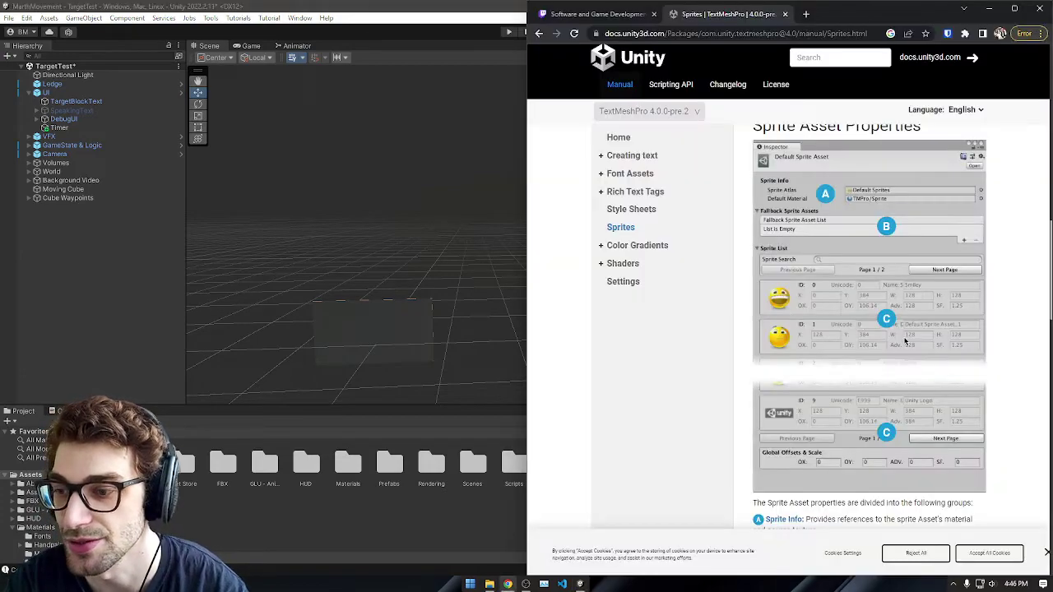
{"action": "scroll", "coordinate": [872, 324], "scroll_direction": "down", "scroll_amount": 10}
{"action": "scroll", "coordinate": [874, 326], "scroll_direction": "up", "scroll_amount": 6}
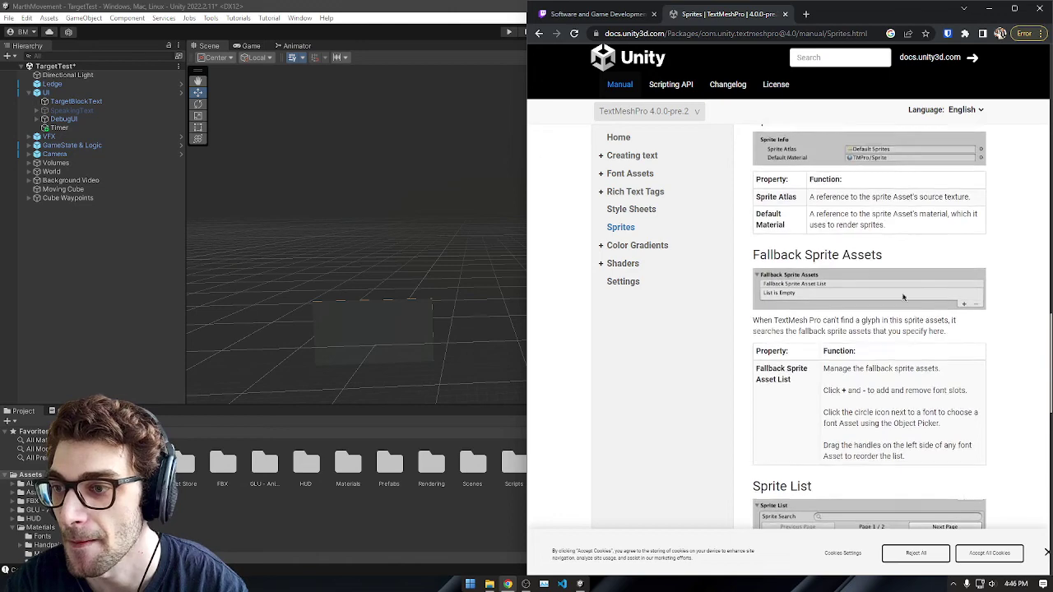
{"action": "scroll", "coordinate": [788, 277], "scroll_direction": "down", "scroll_amount": 5}
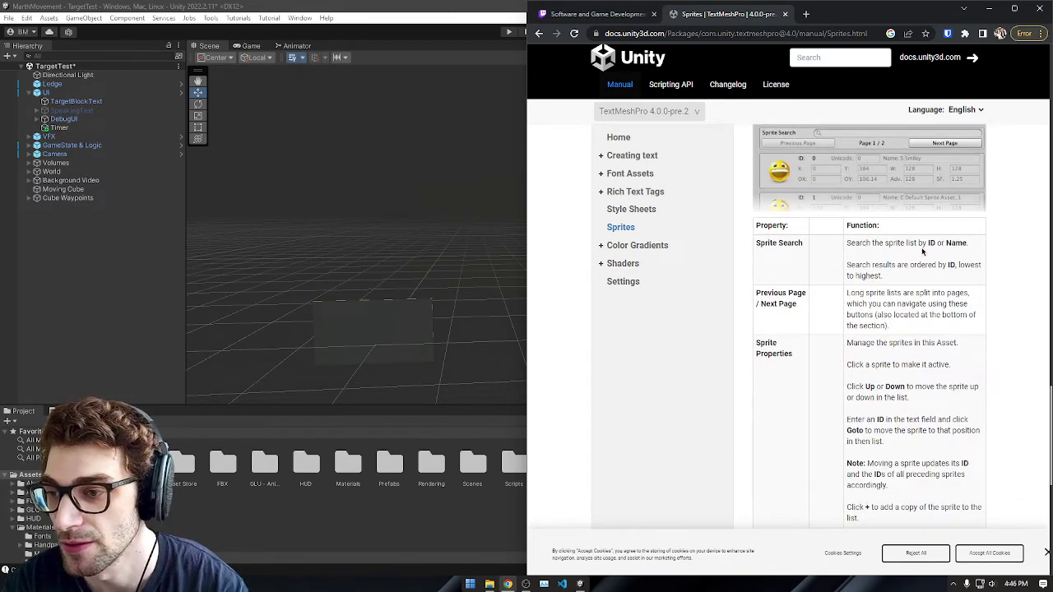
{"action": "scroll", "coordinate": [923, 254], "scroll_direction": "down", "scroll_amount": 4}
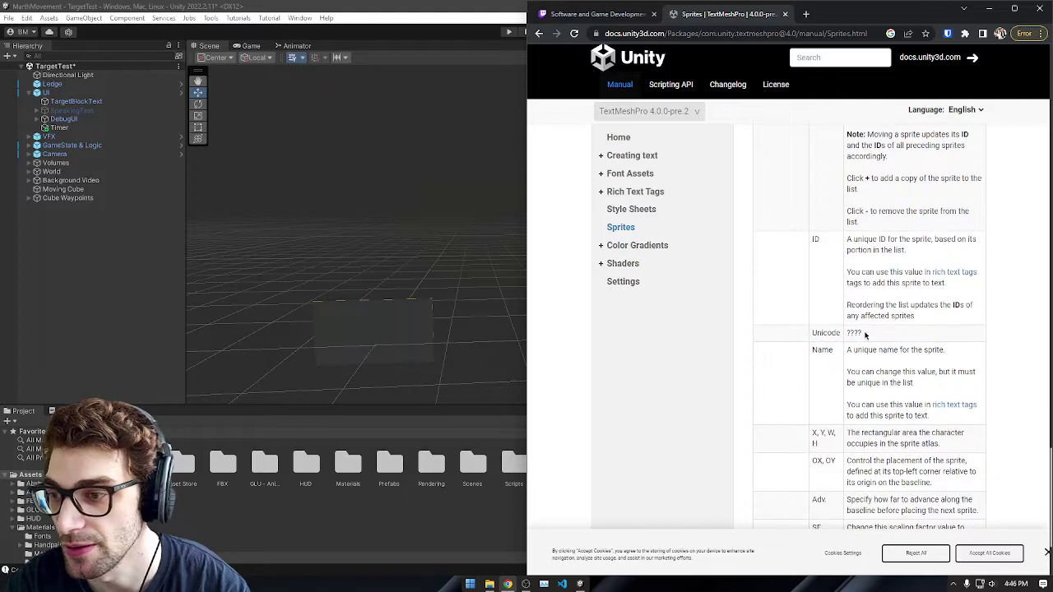
{"action": "left_click_drag", "start_coordinate": [863, 334], "coordinate": [855, 334]}
{"action": "left_click", "coordinate": [859, 335]}
{"action": "left_click", "coordinate": [881, 348]}
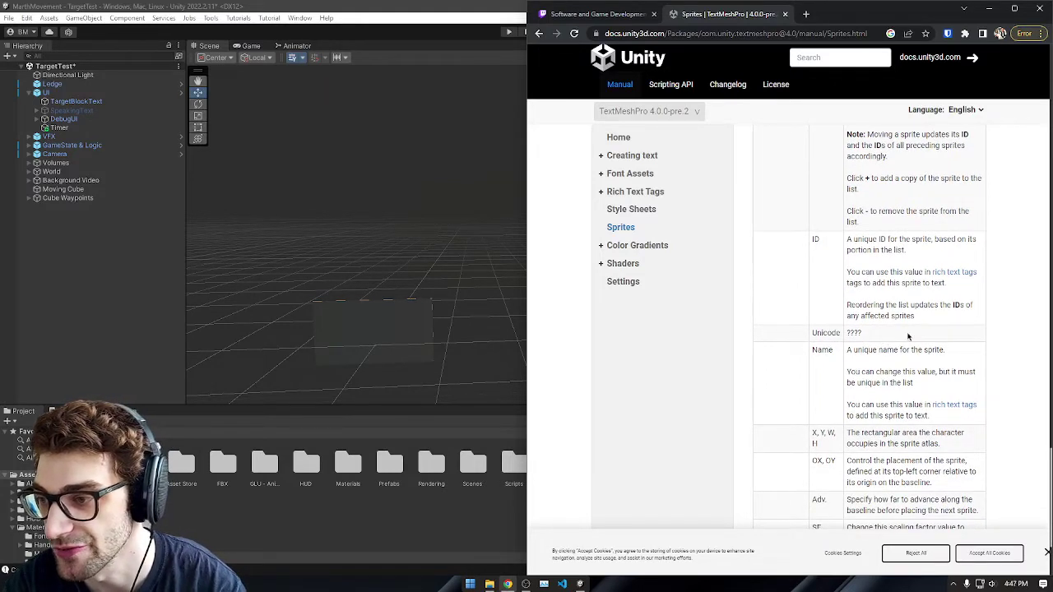
Step: Open the documentation page on the sprite rich text tag and set TargetBlockText's text in Unity to its example tag <sprite=0>
{"action": "left_click", "coordinate": [967, 408]}
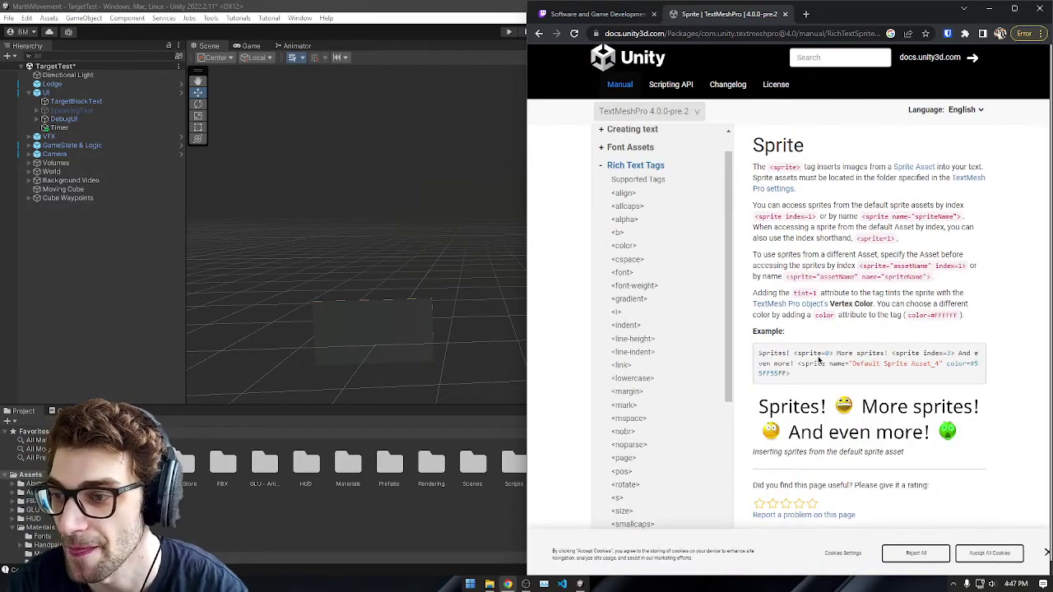
{"action": "left_click_drag", "start_coordinate": [831, 352], "coordinate": [792, 353]}
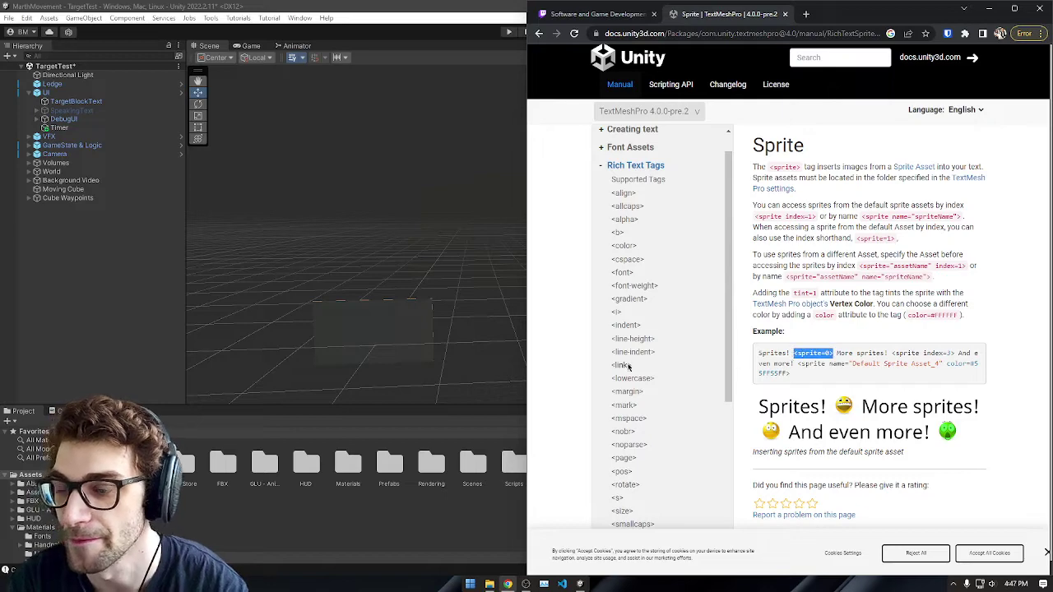
{"action": "left_click", "coordinate": [523, 465]}
{"action": "left_click", "coordinate": [100, 103]}
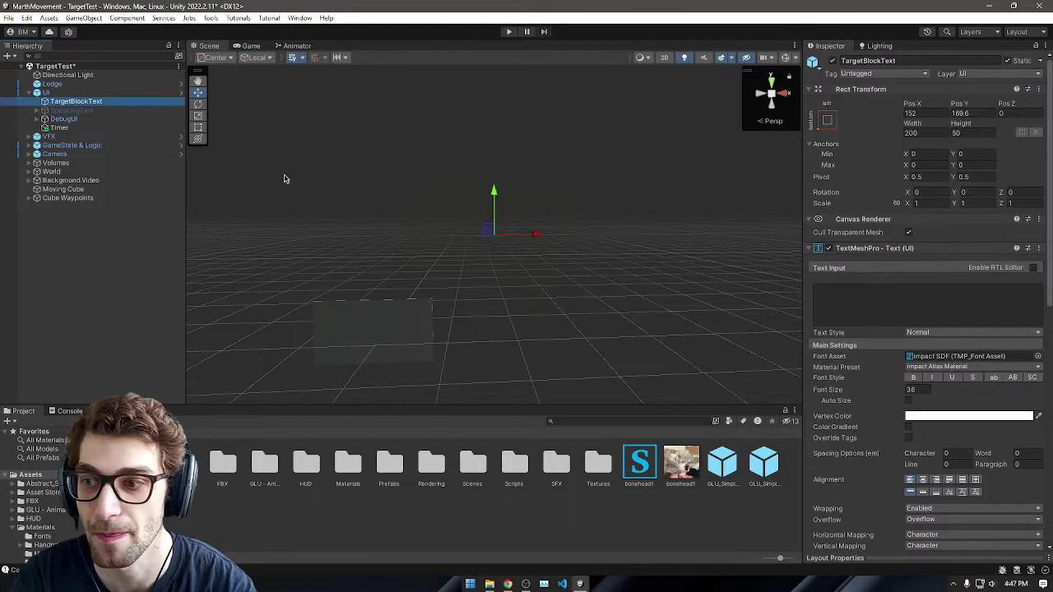
{"action": "left_click", "coordinate": [849, 300]}
{"action": "type", "text": "<sprite=0>"}
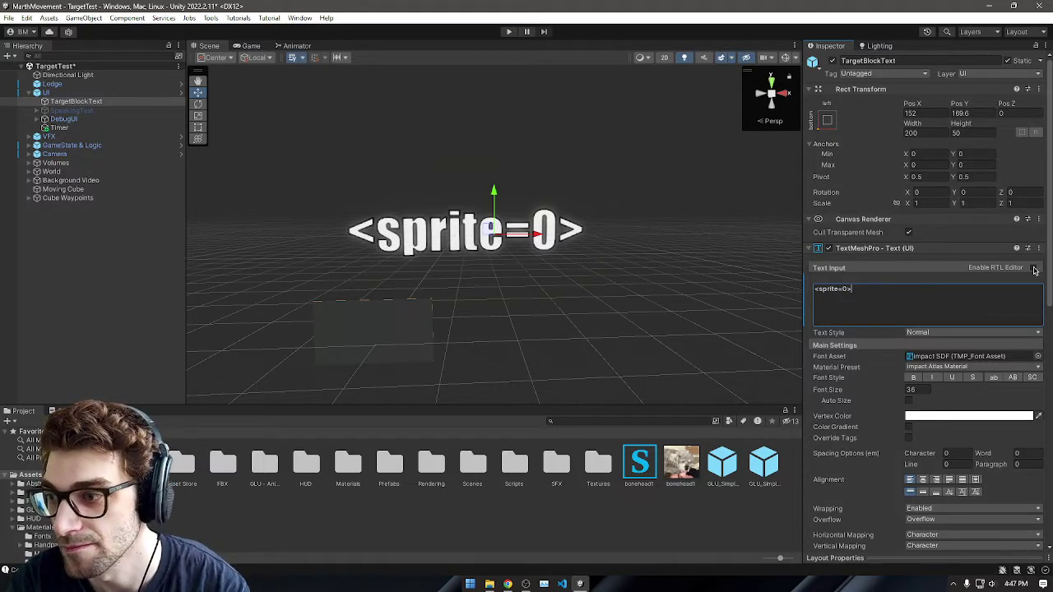
Step: Check TargetBlockText's Sprite Asset assignment and inspect the bonehead1 sprite asset, including its Sprite Character Table and atlas image
{"action": "scroll", "coordinate": [1010, 383], "scroll_direction": "down", "scroll_amount": 8}
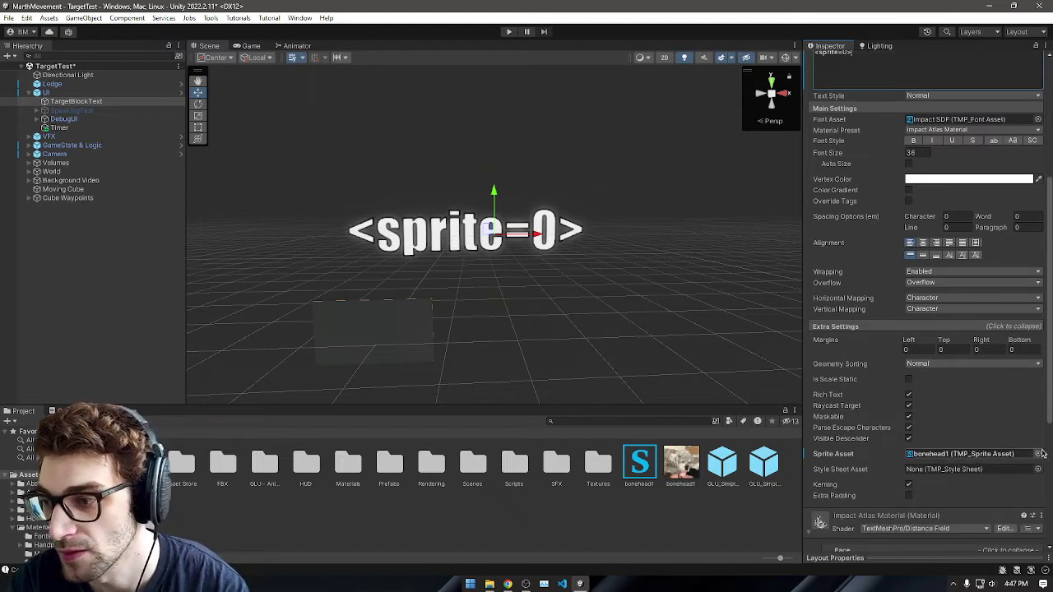
{"action": "left_click", "coordinate": [1039, 454]}
{"action": "double_click", "coordinate": [1027, 419]}
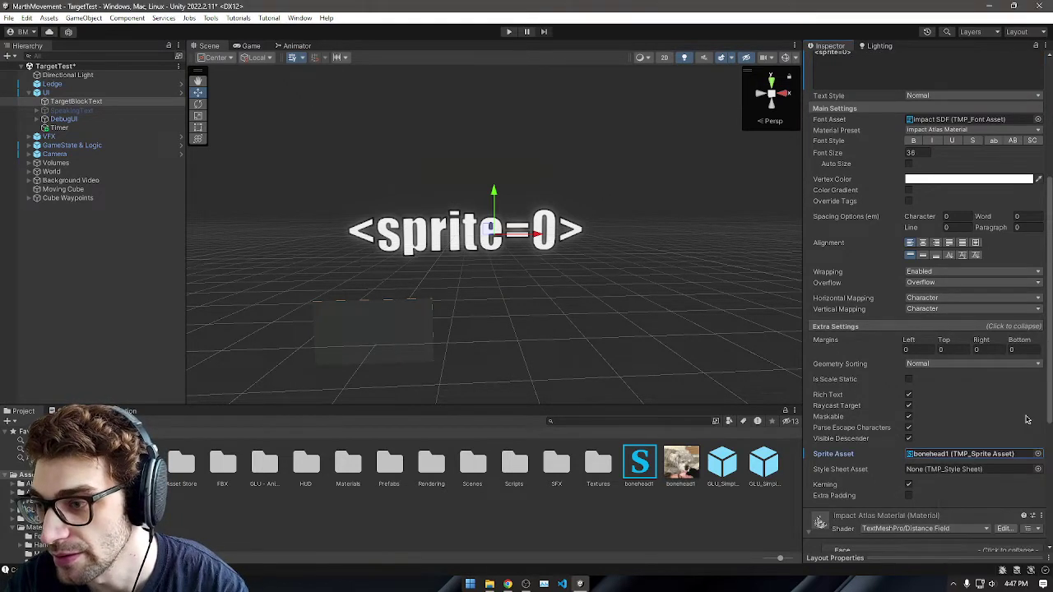
{"action": "double_click", "coordinate": [953, 454]}
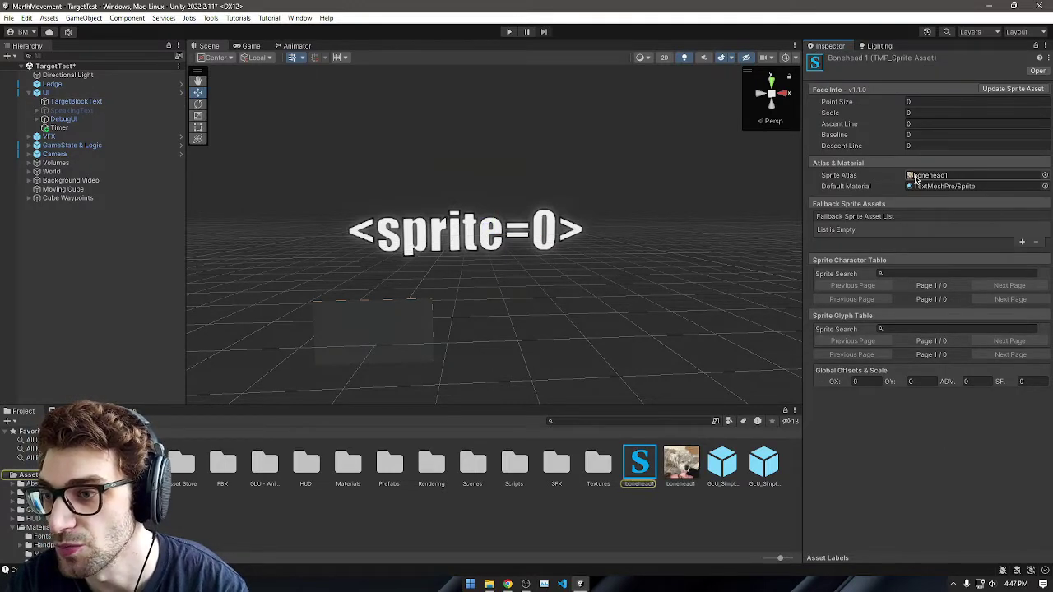
{"action": "left_click", "coordinate": [851, 274]}
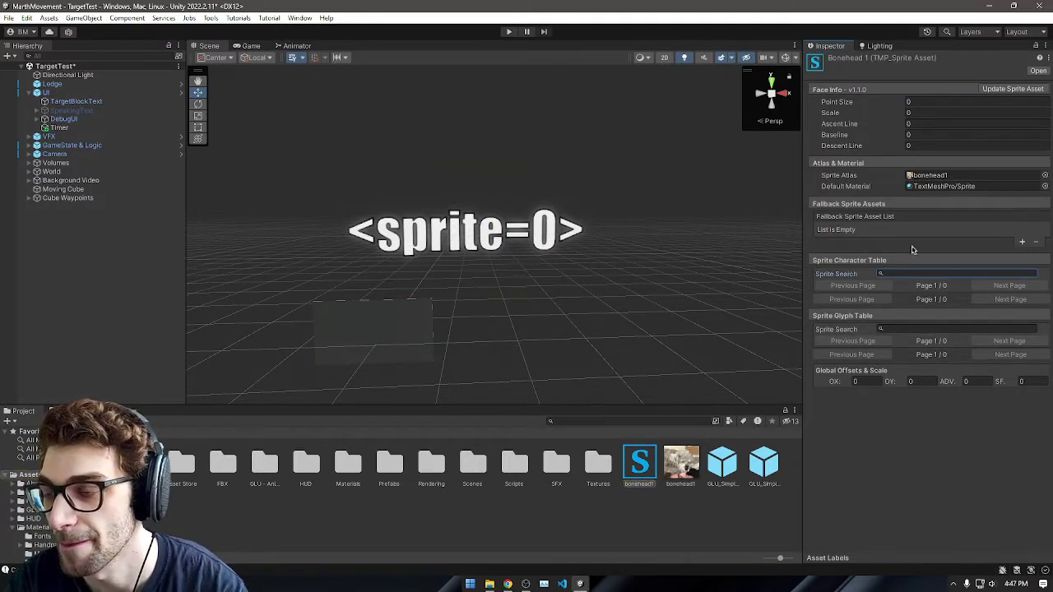
{"action": "double_click", "coordinate": [930, 176]}
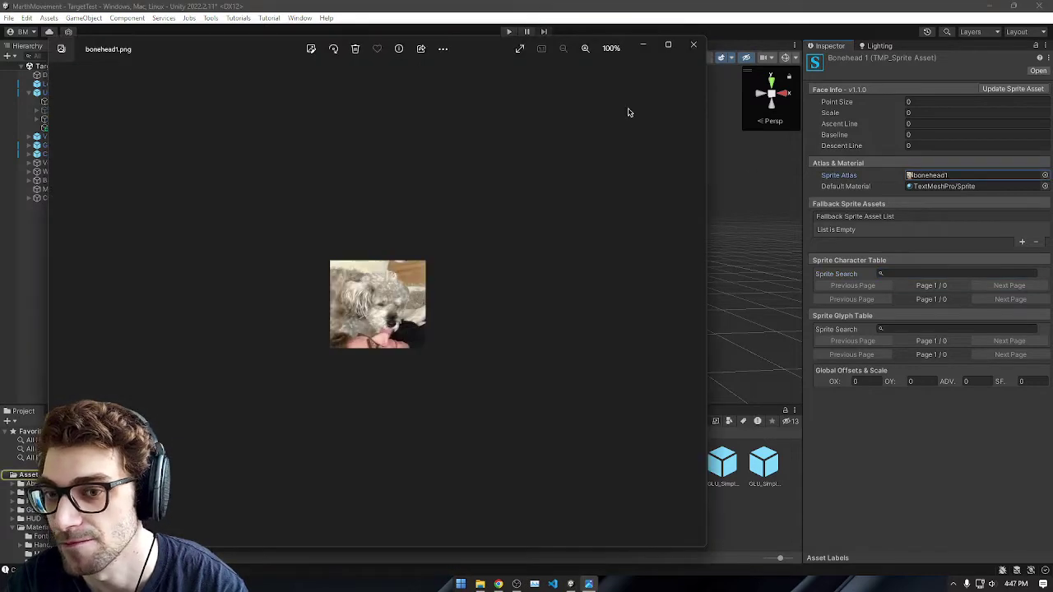
{"action": "left_click", "coordinate": [694, 45]}
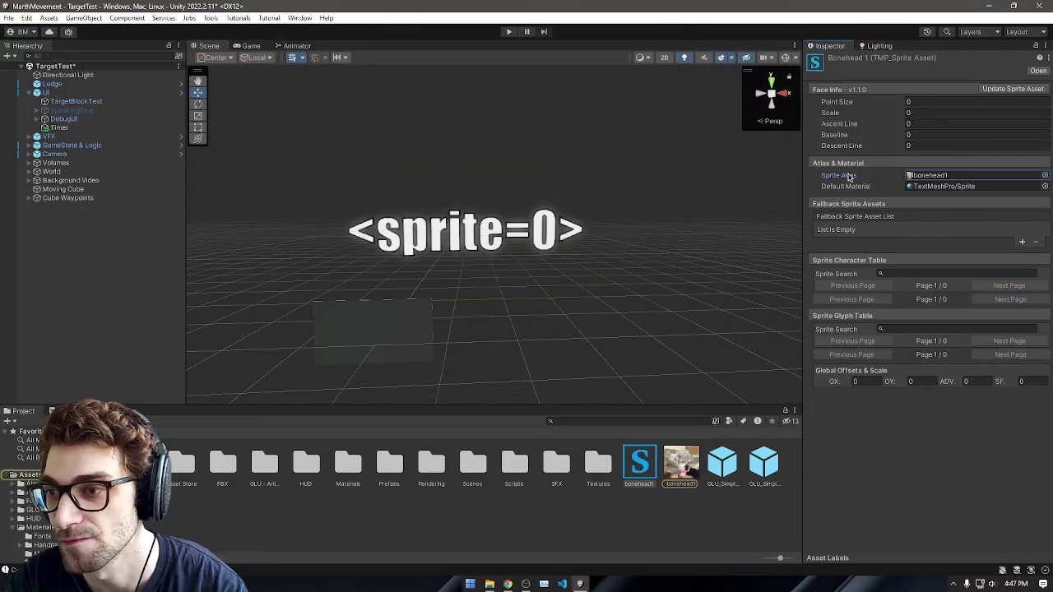
Step: Read in the documentation how sprites are accessed by index or name, copy the spriteName placeholder, and return to Unity
{"action": "key", "text": "alt+Tab"}
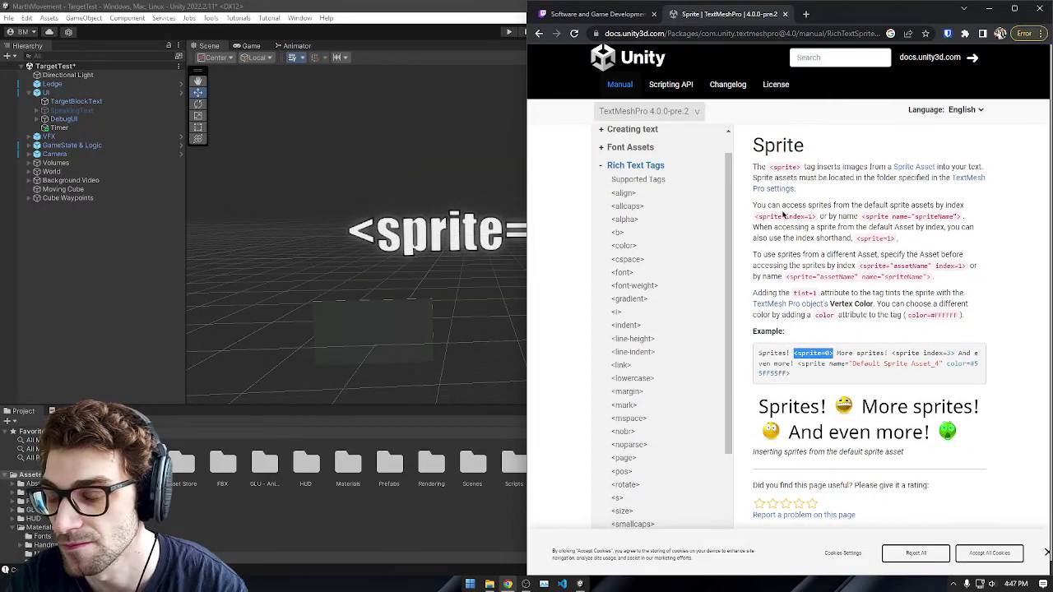
{"action": "left_click", "coordinate": [921, 217]}
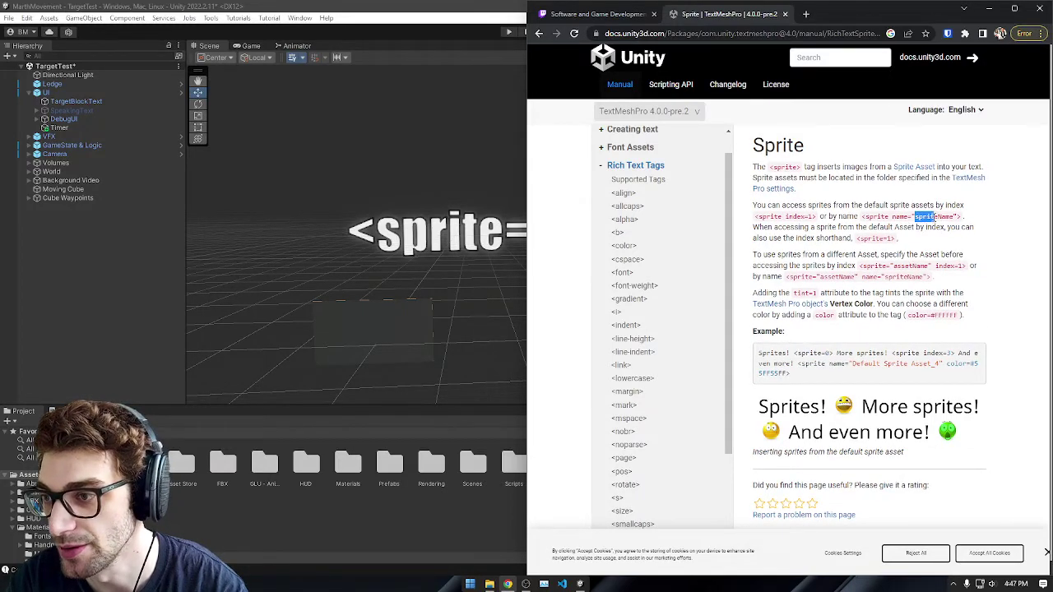
{"action": "left_click_drag", "start_coordinate": [953, 216], "coordinate": [913, 217]}
{"action": "key", "text": "ctrl+c"}
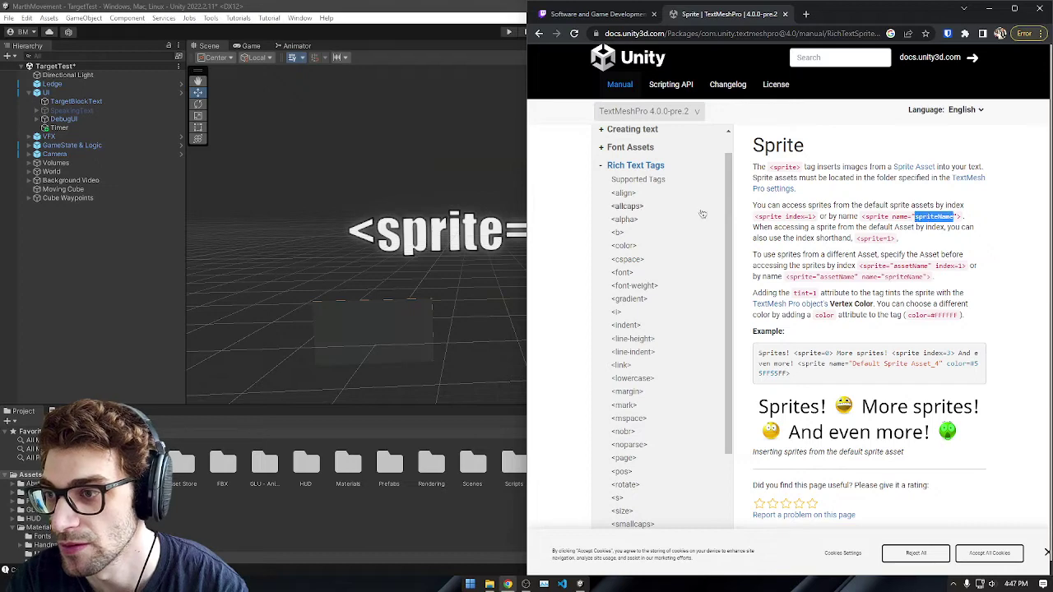
{"action": "key", "text": "alt+Tab"}
{"action": "key", "text": "alt+Tab"}
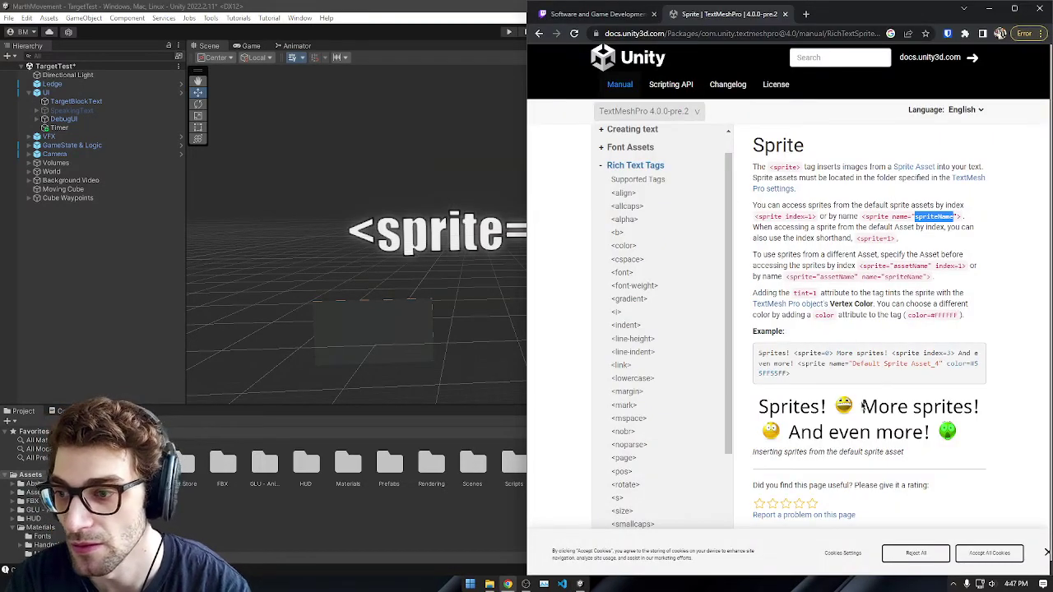
{"action": "key", "text": "alt+Tab"}
{"action": "key", "text": "Tab"}
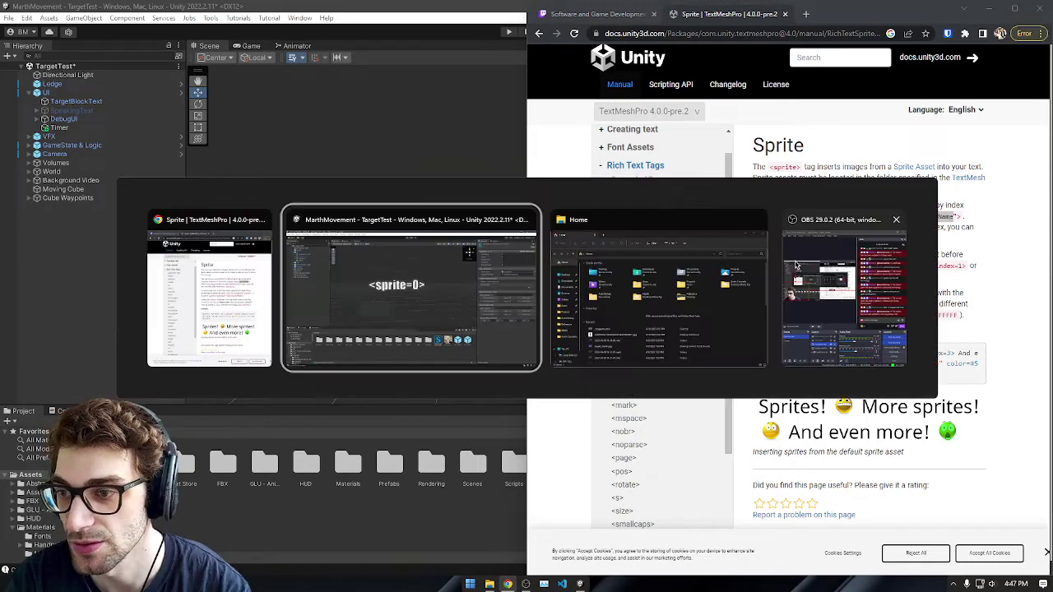
{"action": "key", "text": "alt+Tab"}
{"action": "key", "text": "Tab"}
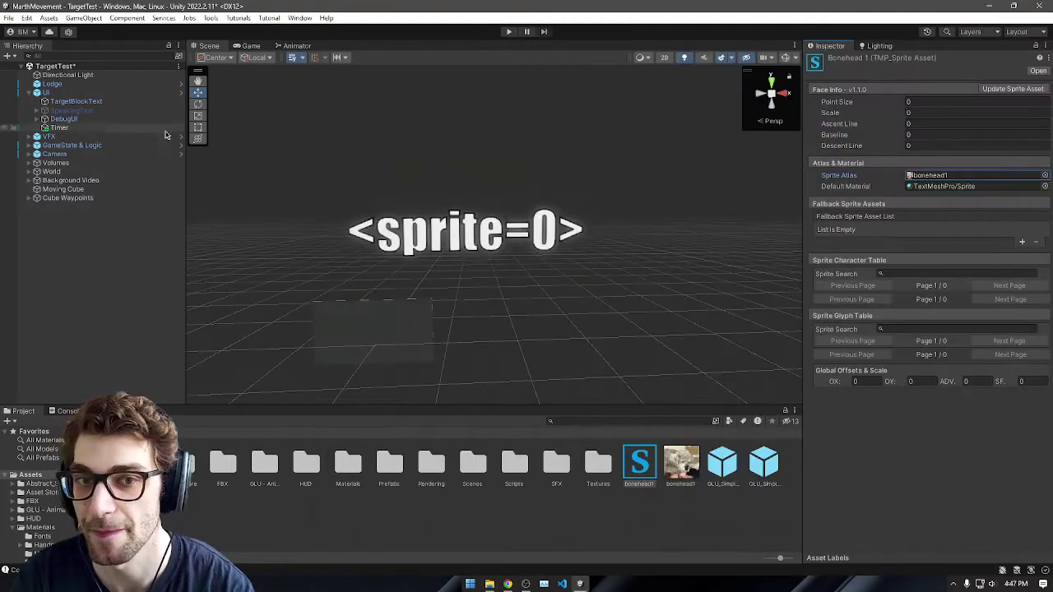
Step: Try the tag <sprite="bonehead1"> as TargetBlockText's text and undo the change
{"action": "left_click", "coordinate": [76, 101]}
{"action": "left_click", "coordinate": [873, 291]}
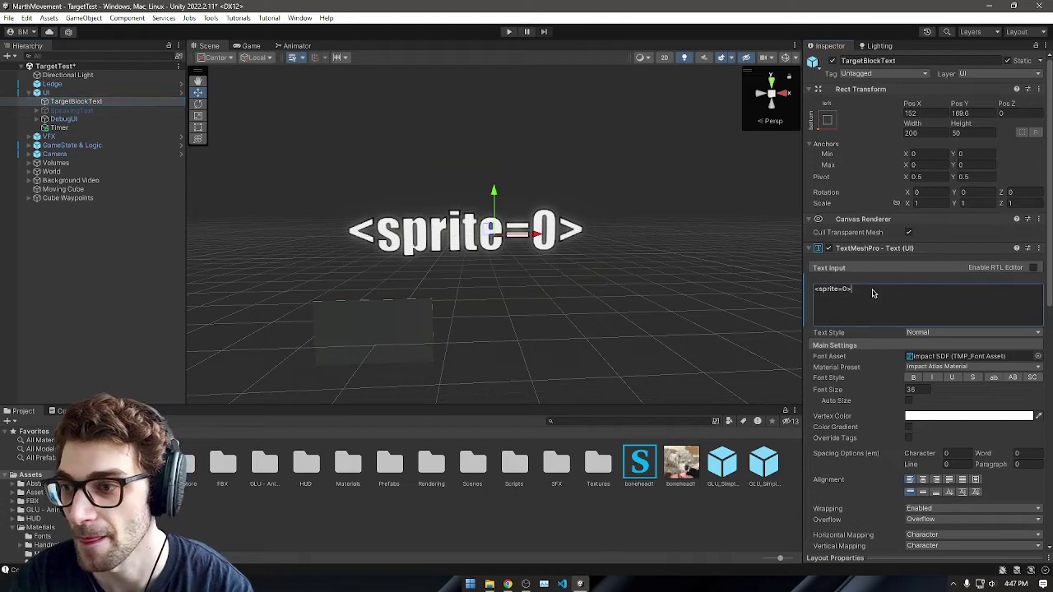
{"action": "key", "text": "ctrl+a"}
{"action": "key", "text": "ctrl+v"}
{"action": "key", "text": "ctrl+z"}
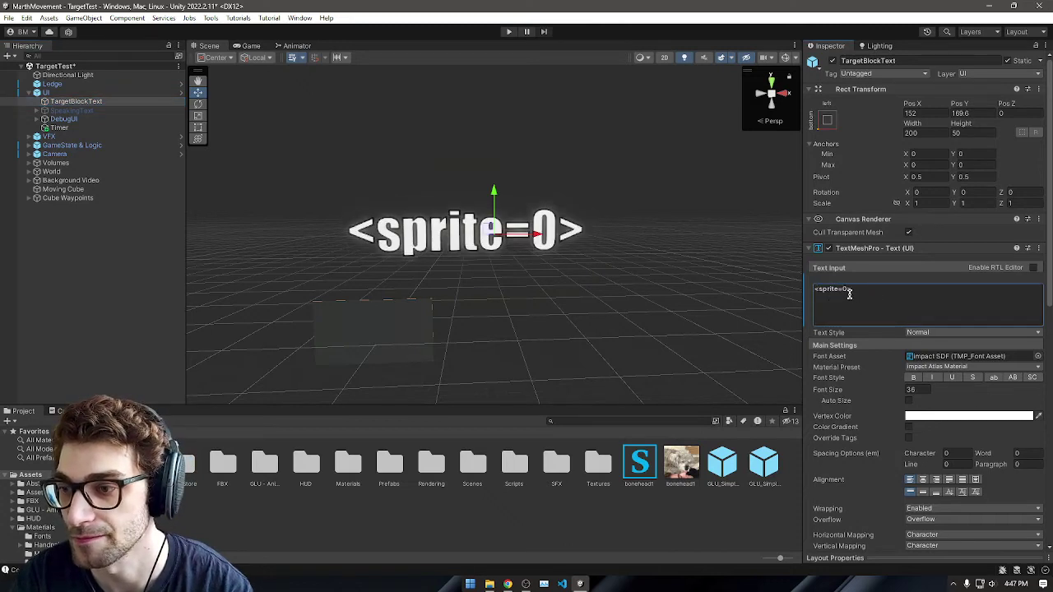
{"action": "key", "text": "BackSpace"}
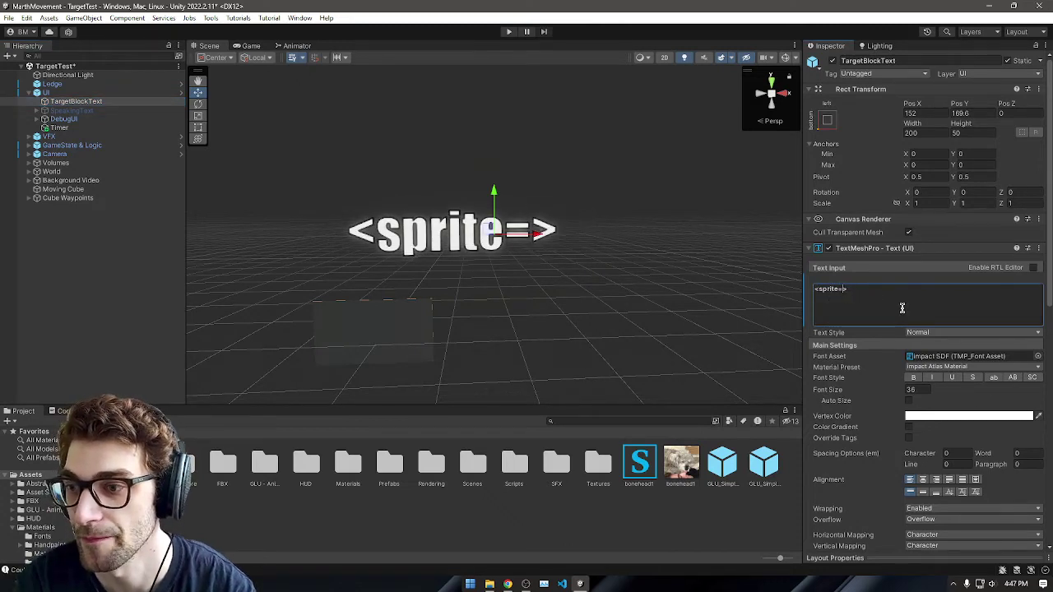
{"action": "type", "text": "\"\""}
{"action": "type", "text": "bonehead1"}
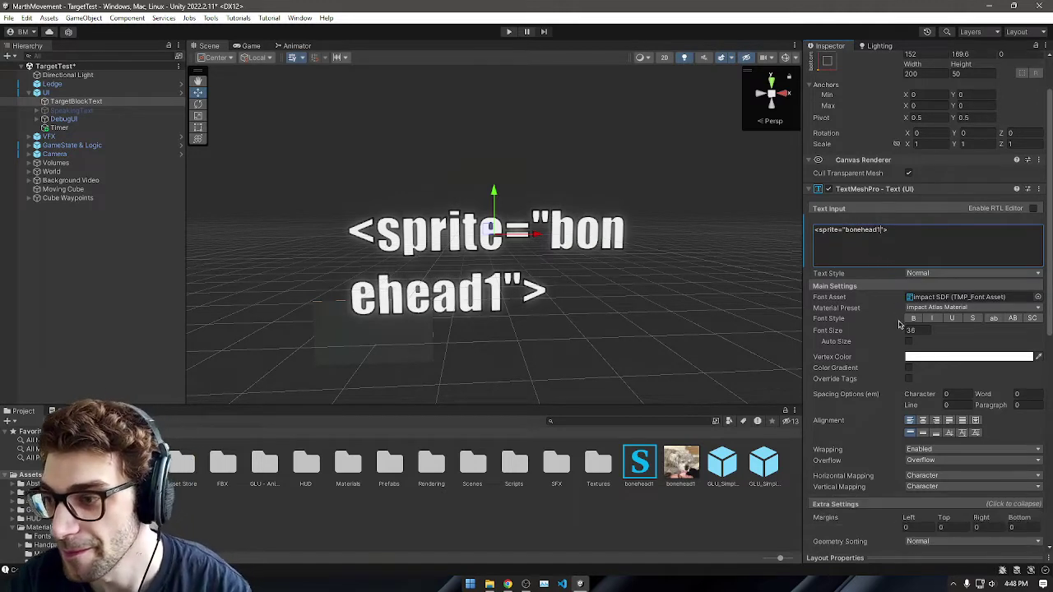
{"action": "key", "text": "ctrl+z"}
{"action": "key", "text": "ctrl+z"}
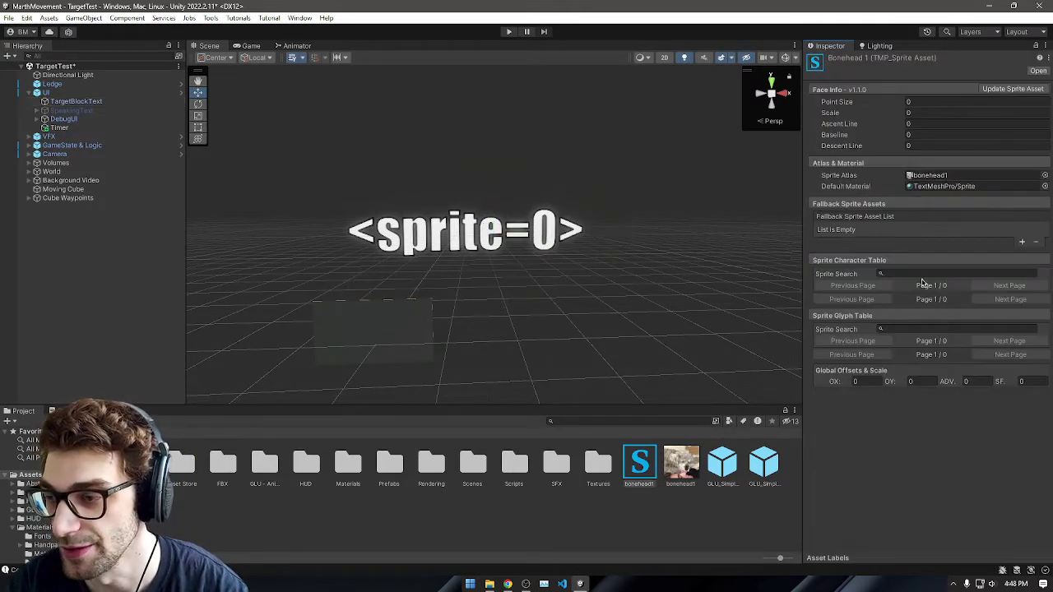
Step: Run the game and move the player back and forth to check how the sprite tag renders on the HUD
{"action": "left_click", "coordinate": [508, 32]}
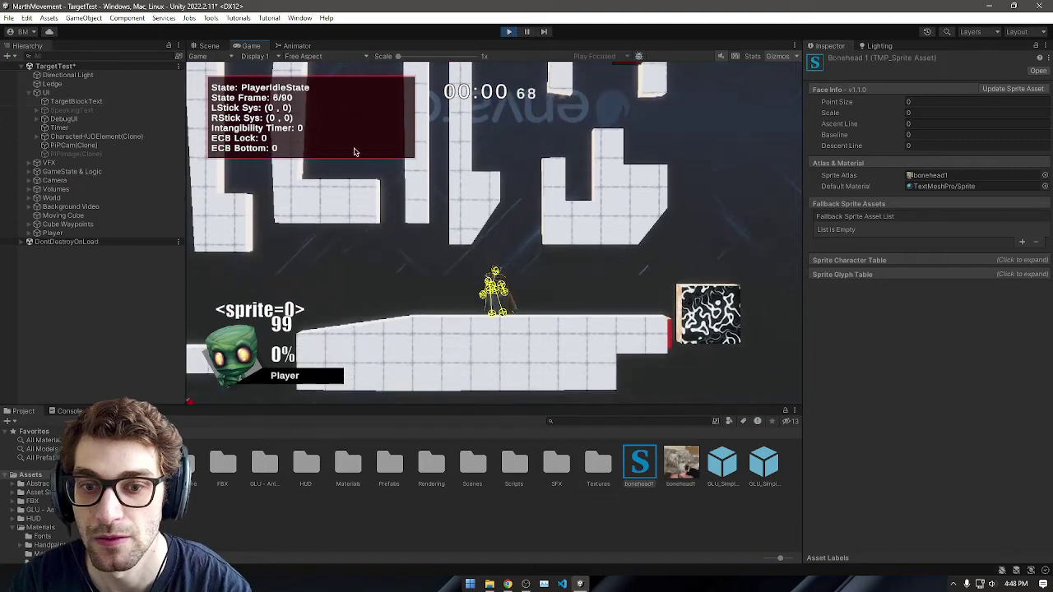
{"action": "key", "text": "d"}
{"action": "key", "text": "a"}
{"action": "key", "text": "d"}
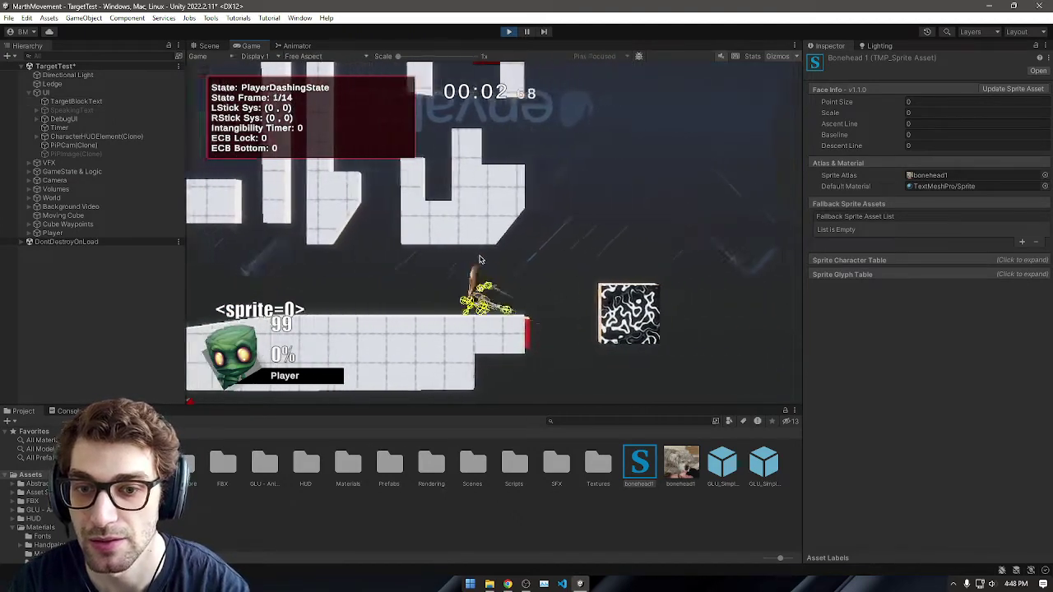
{"action": "key", "text": "a"}
{"action": "key", "text": "d"}
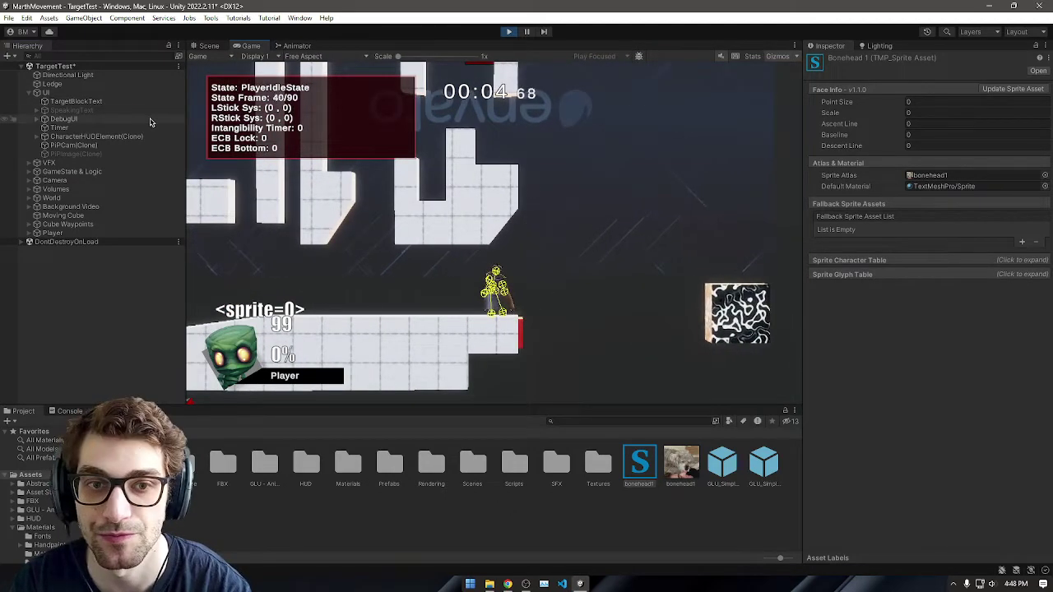
Step: Enable the RTL Editor on TargetBlockText and move the <sprite=0> tag into the RTL text input
{"action": "left_click", "coordinate": [138, 102]}
{"action": "left_click", "coordinate": [1030, 268]}
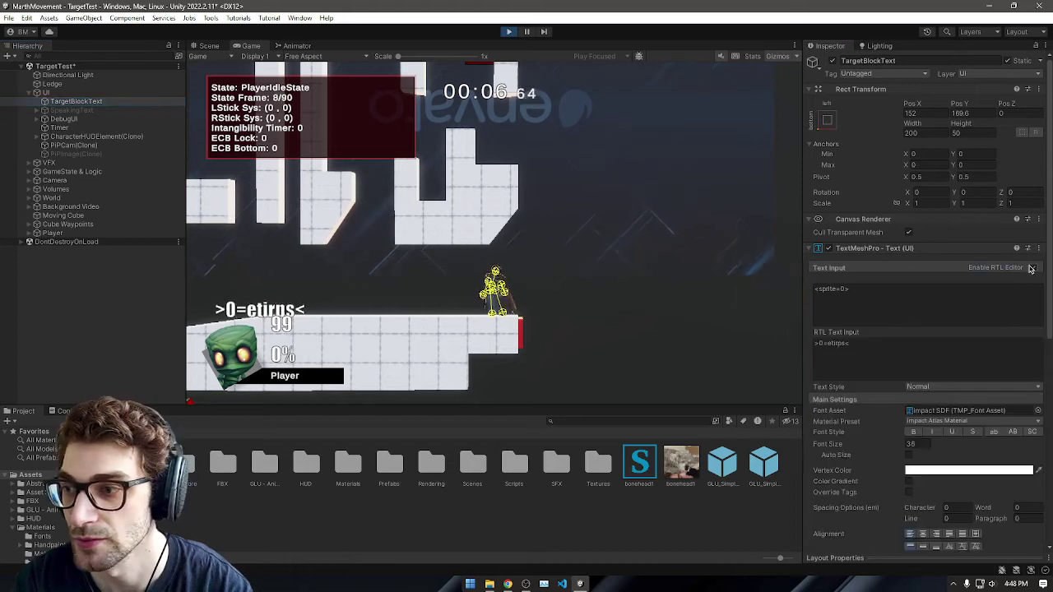
{"action": "left_click", "coordinate": [964, 301]}
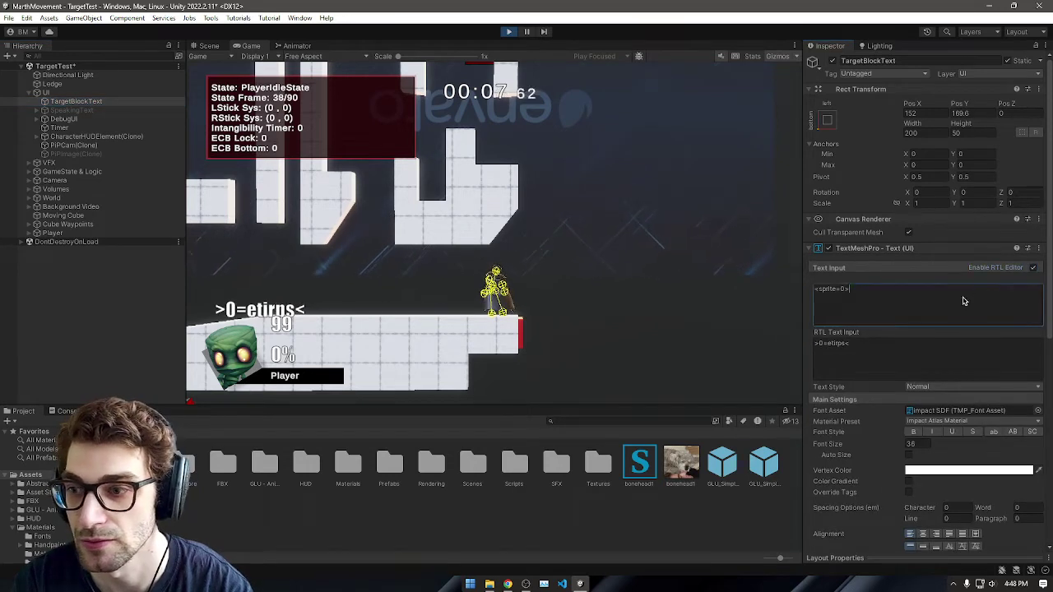
{"action": "key", "text": "ctrl+x"}
{"action": "left_click", "coordinate": [894, 348]}
{"action": "key", "text": "ctrl+v"}
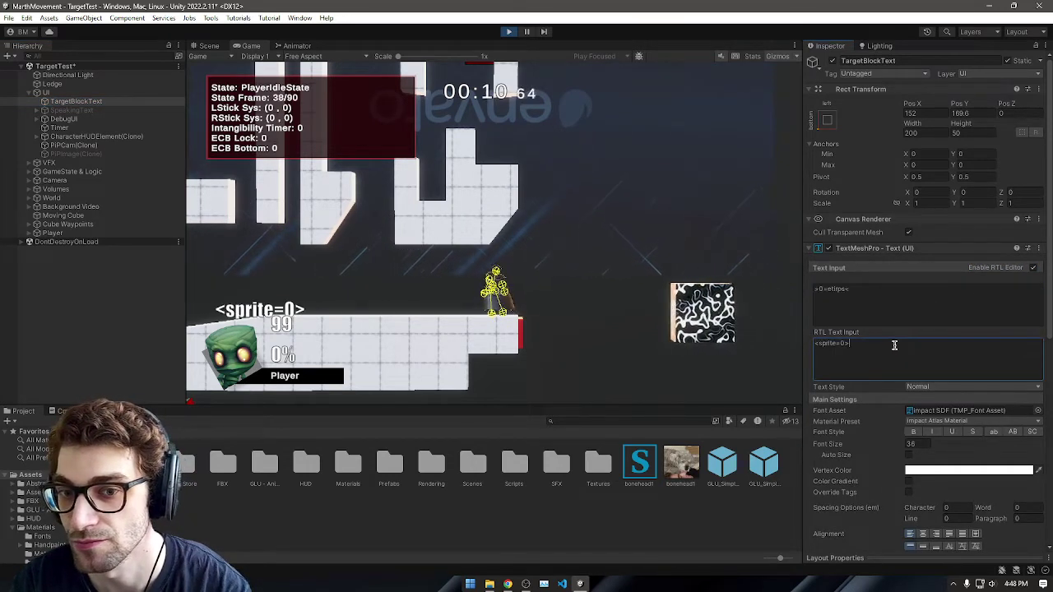
Step: Disable the RTL Editor on TargetBlockText and look through the available Text Style options
{"action": "left_click", "coordinate": [919, 299]}
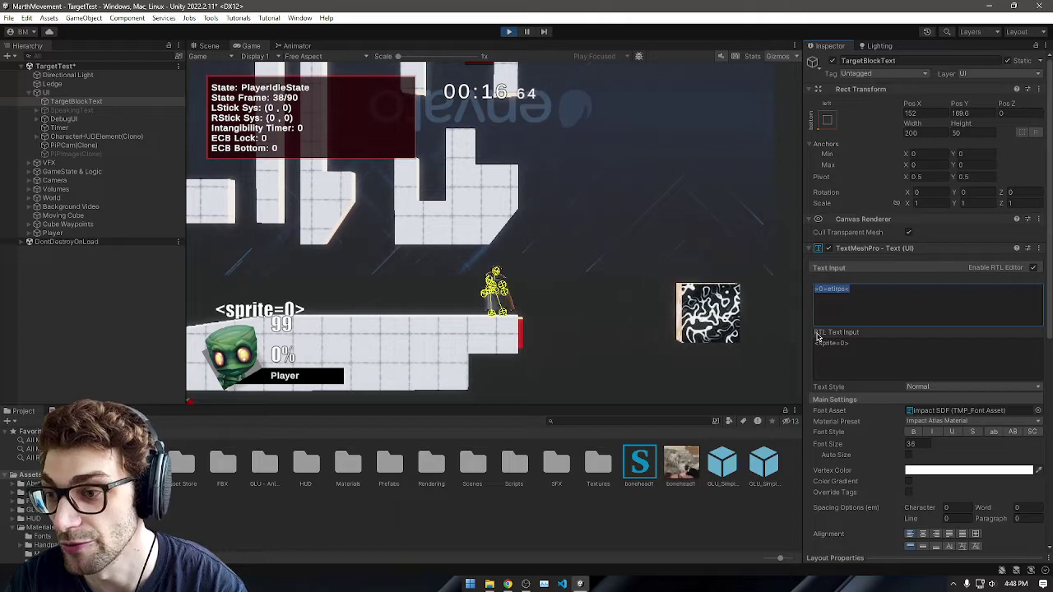
{"action": "left_click", "coordinate": [1033, 268]}
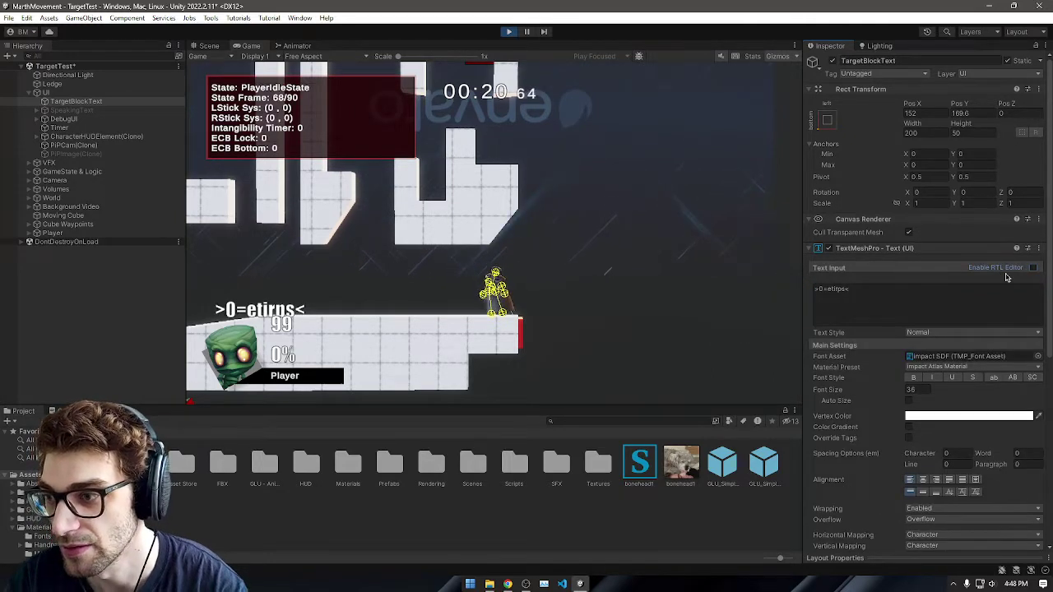
{"action": "left_click", "coordinate": [921, 334]}
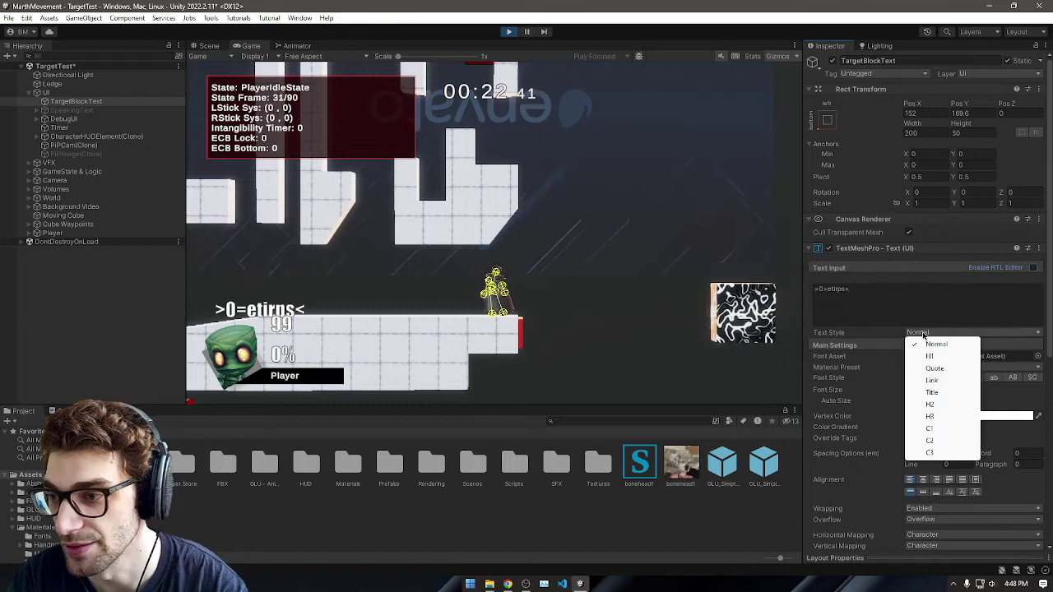
{"action": "left_click", "coordinate": [887, 333]}
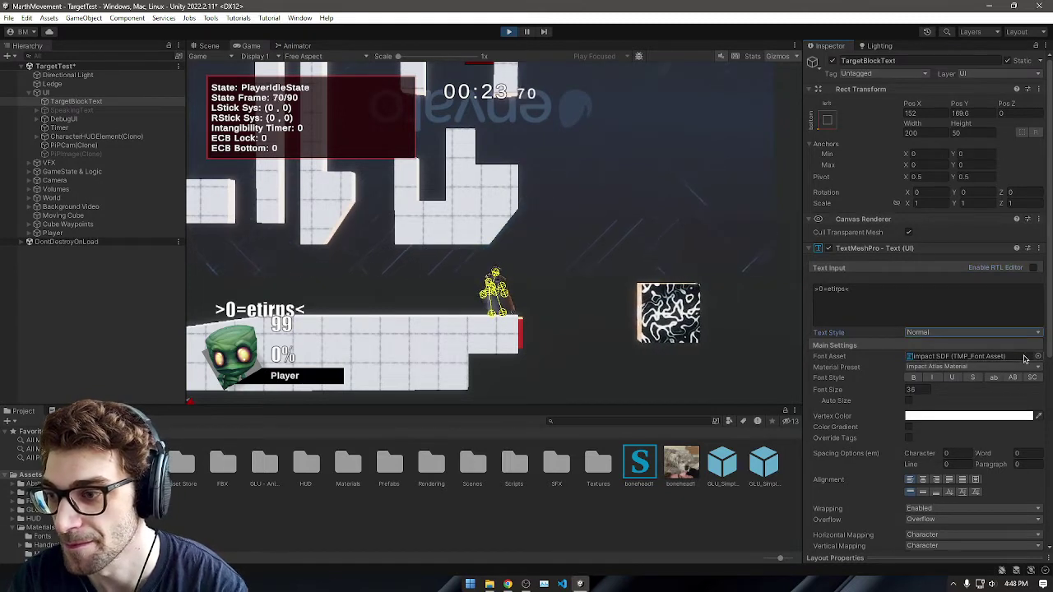
Step: Try other font assets on TargetBlockText, starting with None and ending on LiberationSans SDF - Fallback
{"action": "left_click", "coordinate": [1038, 357]}
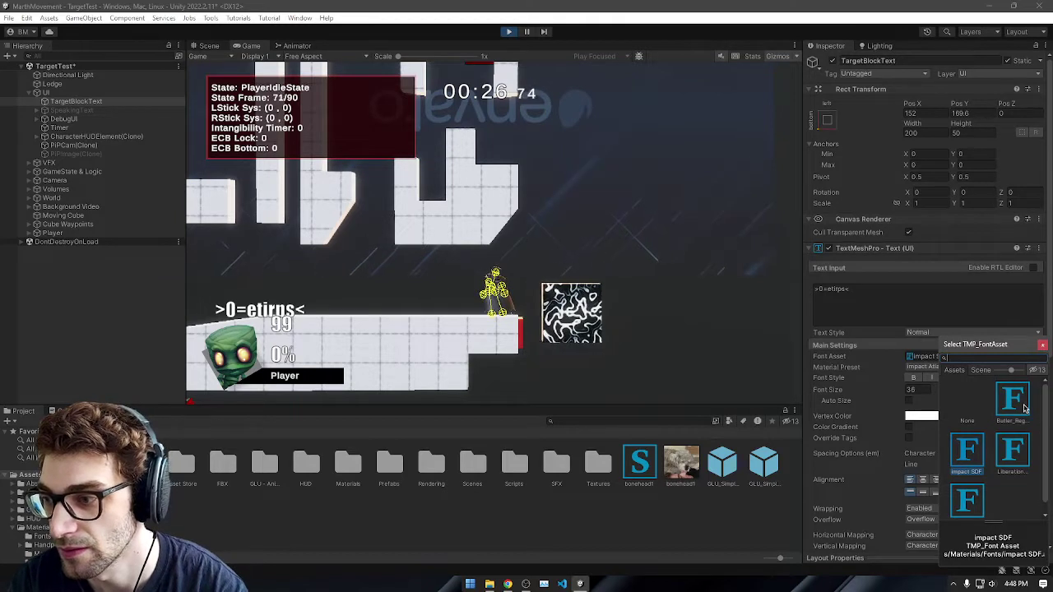
{"action": "left_click", "coordinate": [962, 401]}
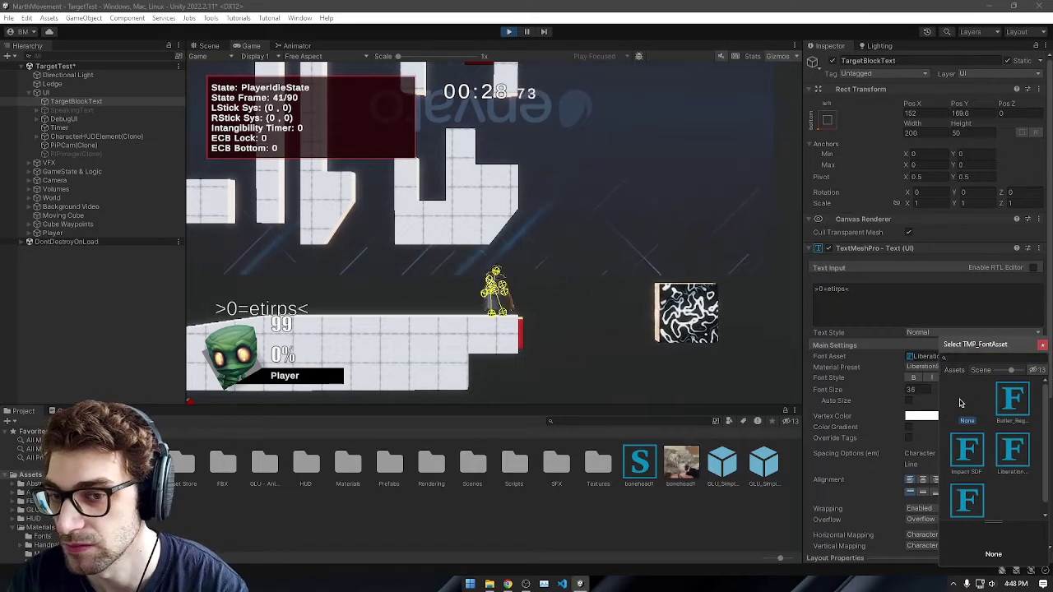
{"action": "key", "text": "Down"}
{"action": "key", "text": "Down"}
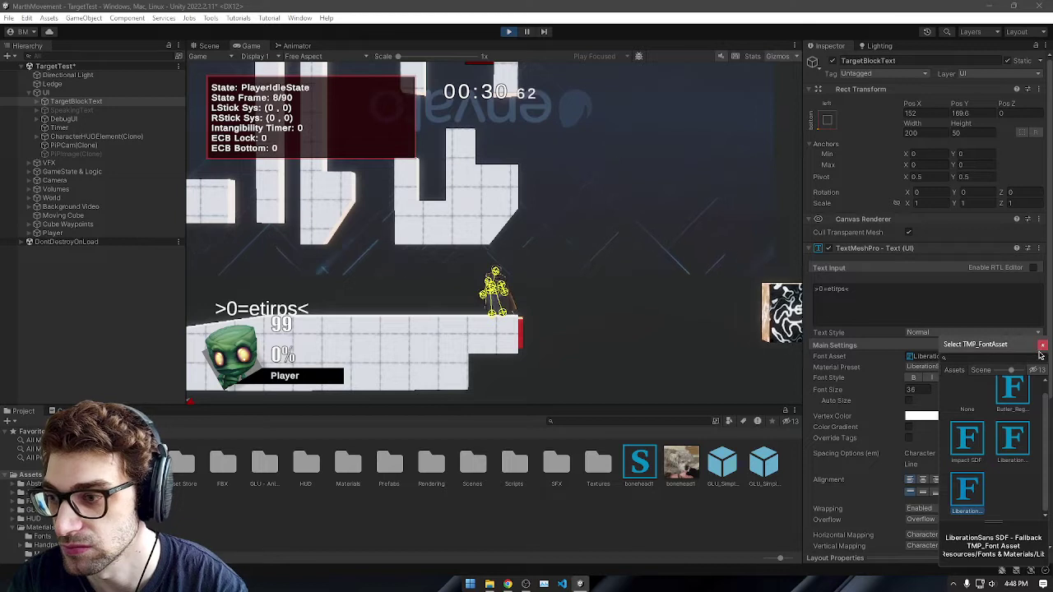
{"action": "left_click", "coordinate": [1043, 347]}
{"action": "scroll", "coordinate": [979, 426], "scroll_direction": "down", "scroll_amount": 4}
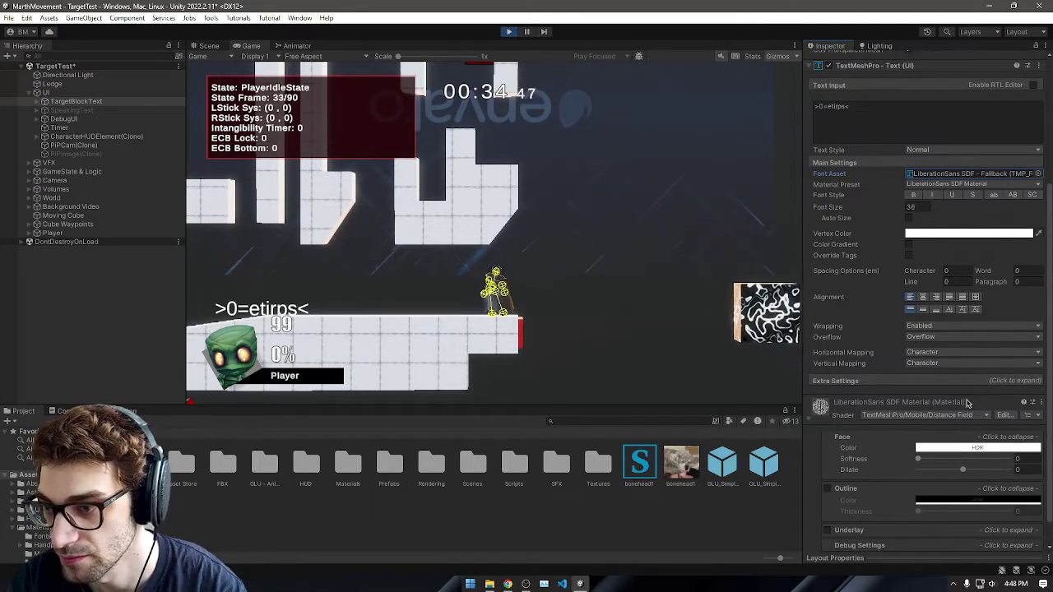
Step: Expand TargetBlockText's extra settings and open the bonehead1 sprite asset assigned to it
{"action": "left_click", "coordinate": [1012, 384]}
{"action": "scroll", "coordinate": [1011, 384], "scroll_direction": "down", "scroll_amount": 3}
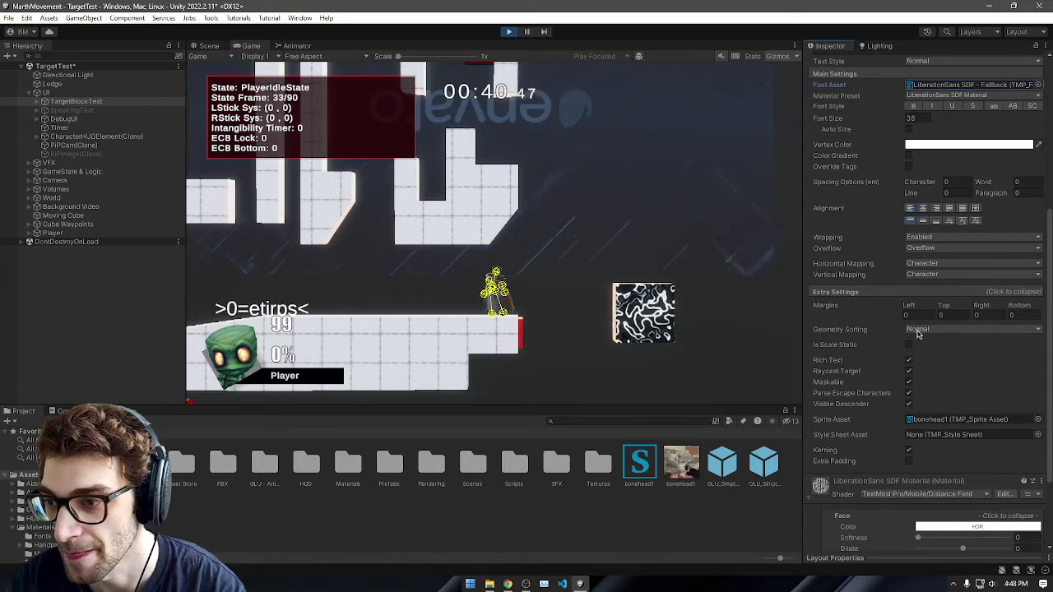
{"action": "double_click", "coordinate": [952, 420]}
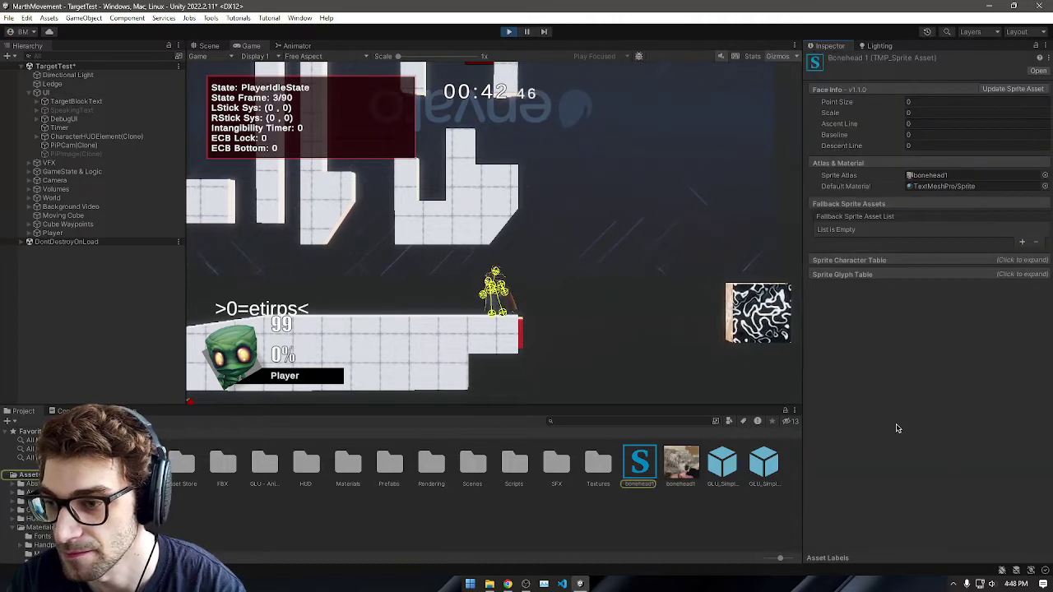
Step: Add bonehead1 to the sprite asset's own Fallback Sprite Asset List and update the sprite asset
{"action": "left_click", "coordinate": [1021, 242]}
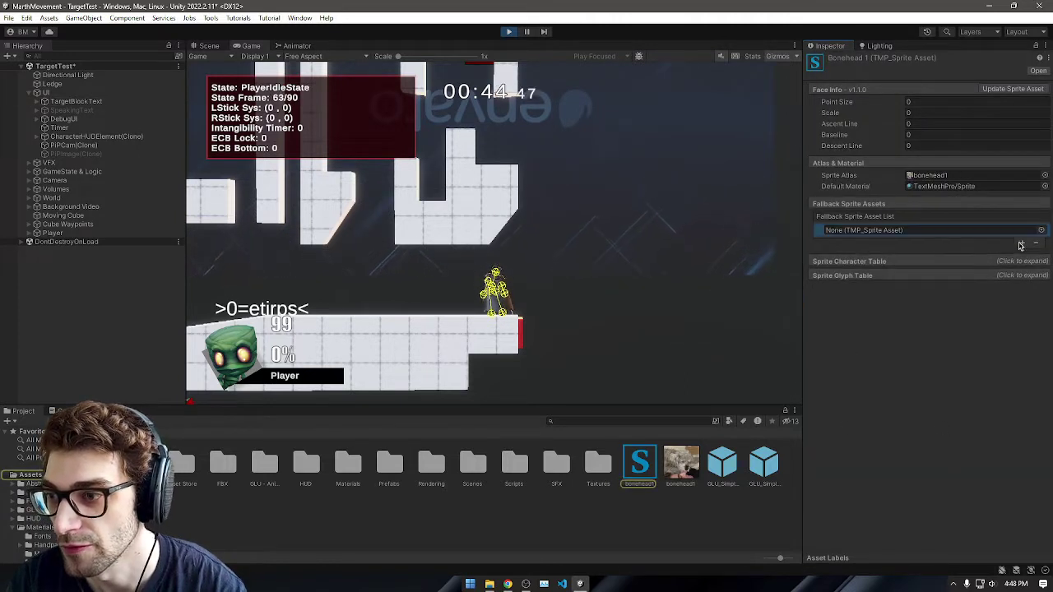
{"action": "left_click", "coordinate": [1041, 230]}
{"action": "double_click", "coordinate": [1018, 275]}
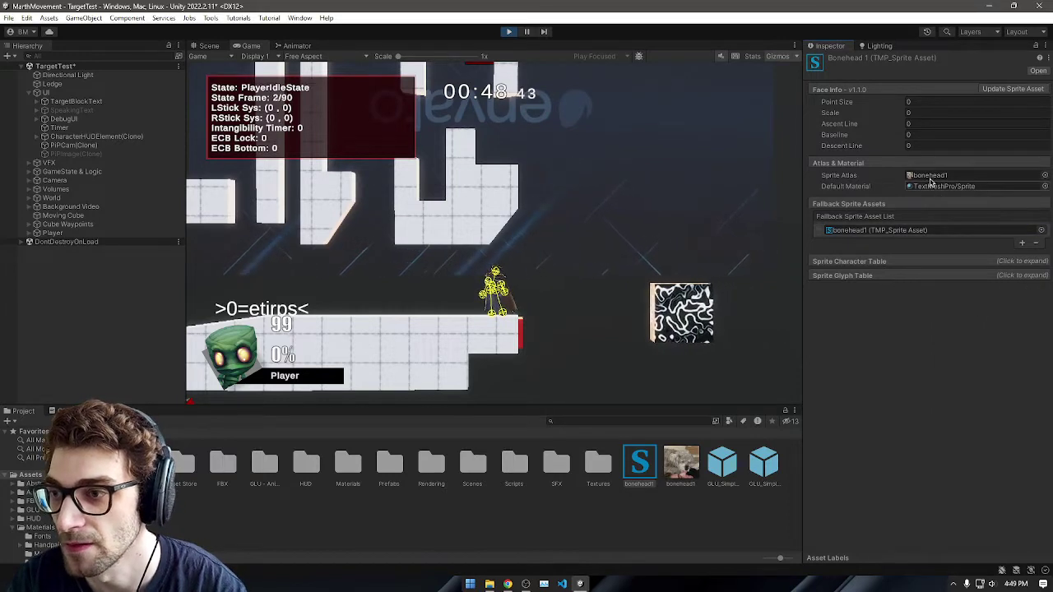
{"action": "left_click", "coordinate": [1014, 90]}
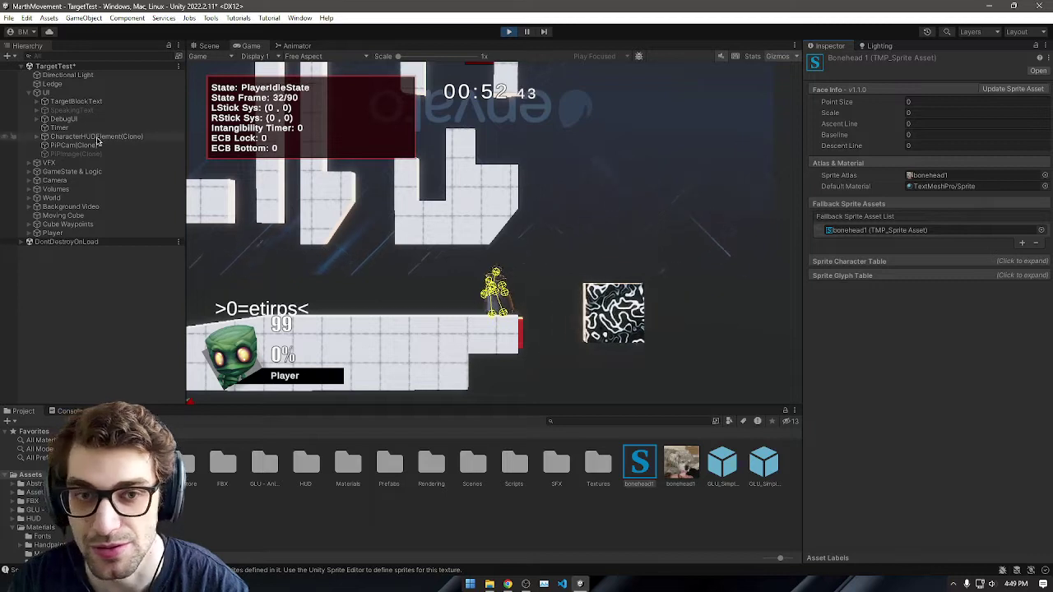
Step: Reselect TargetBlockText, read the sprite asset message in the Console, and open its source in Visual Studio before returning to Unity
{"action": "left_click", "coordinate": [76, 101]}
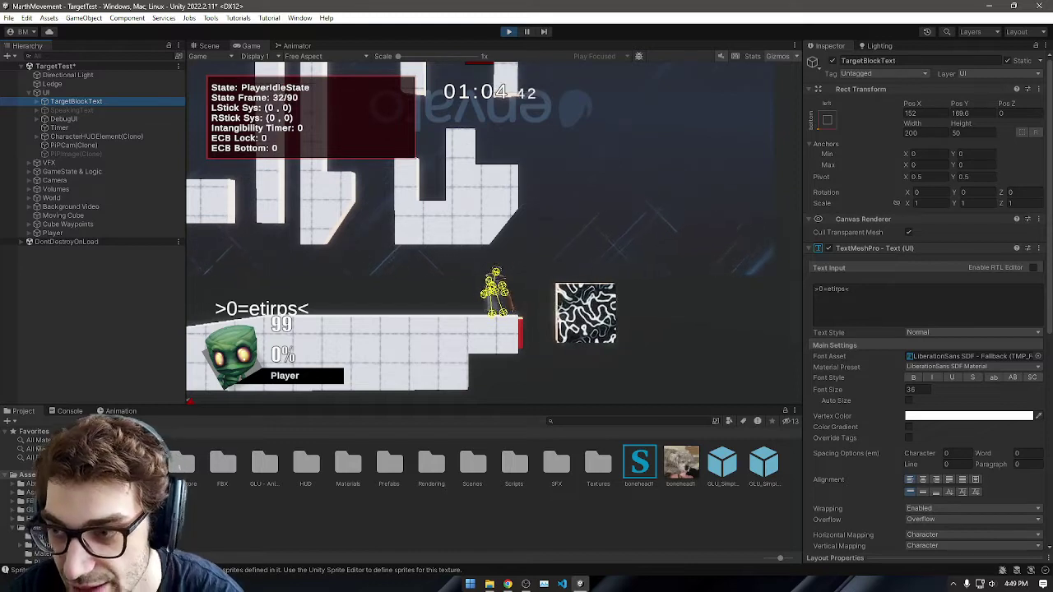
{"action": "left_click", "coordinate": [69, 411]}
{"action": "left_click", "coordinate": [140, 437]}
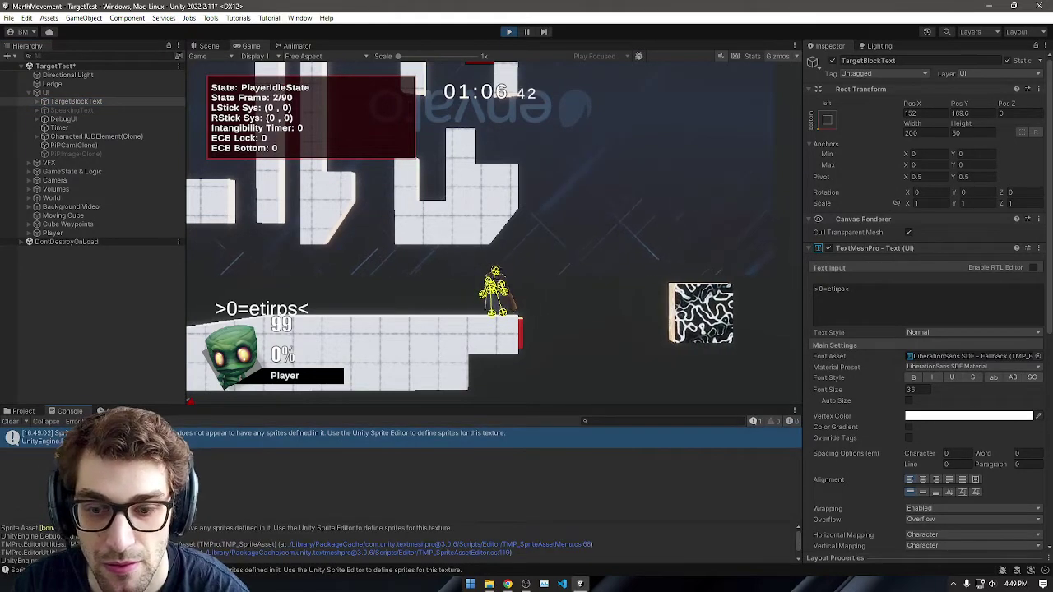
{"action": "double_click", "coordinate": [125, 437]}
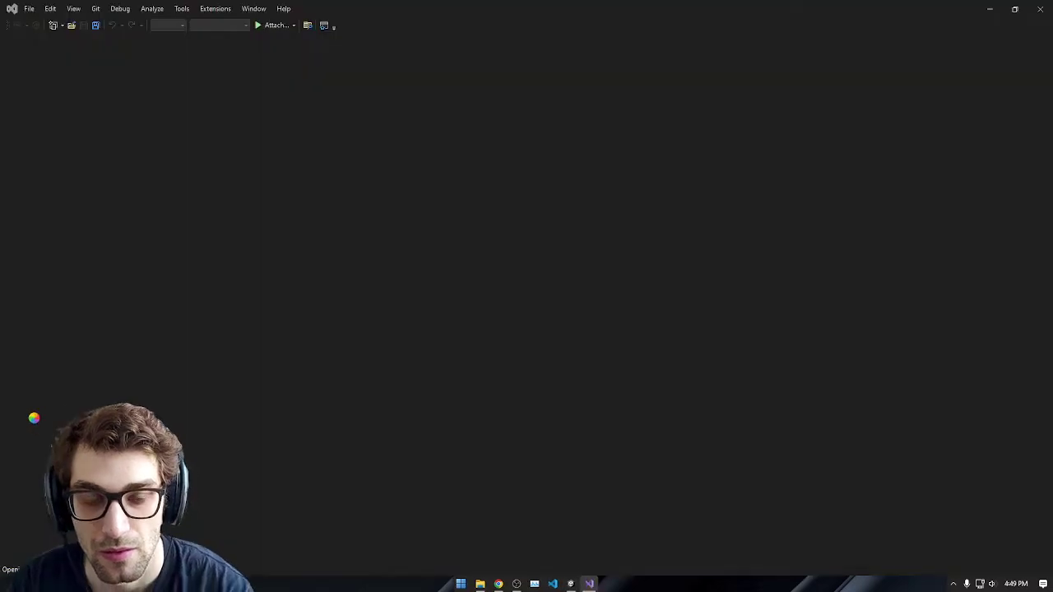
{"action": "key", "text": "alt+Tab"}
{"action": "key", "text": "alt+Tab"}
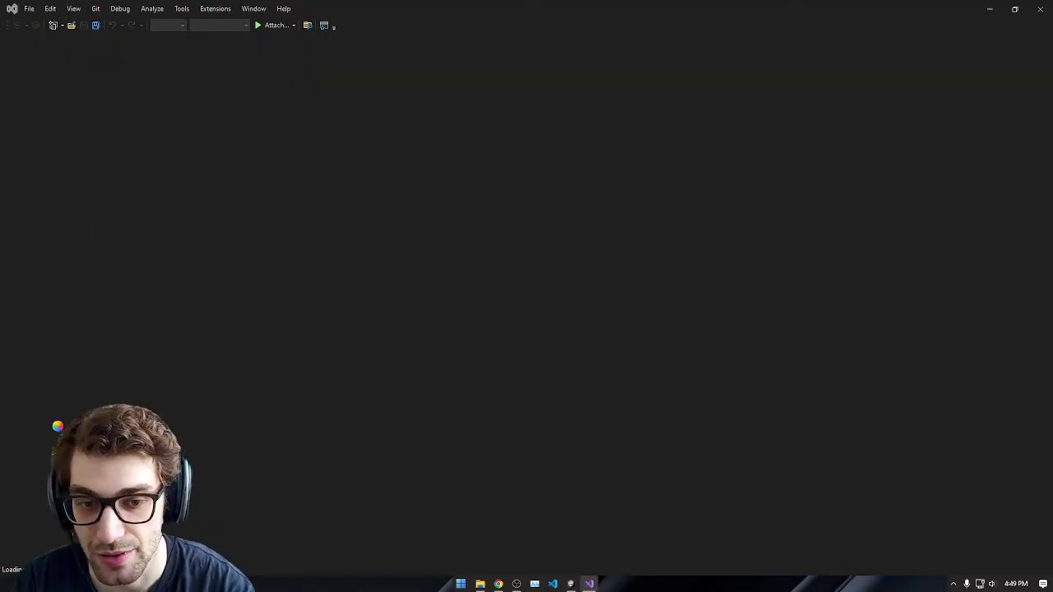
{"action": "key", "text": "alt+Tab"}
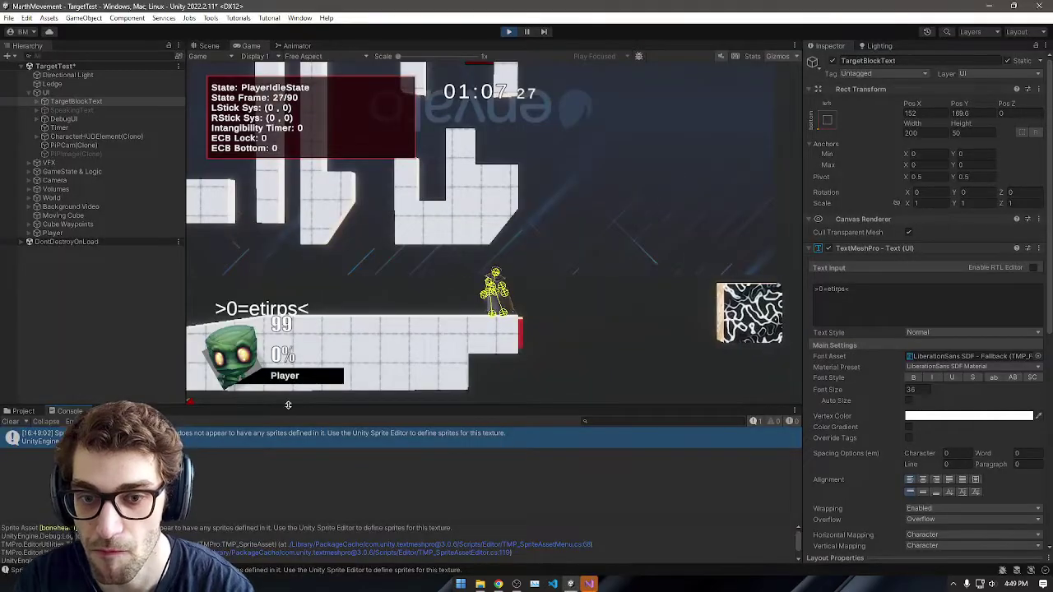
Step: Open the bonehead1 texture in the Sprite Editor and stop play mode so that it can be edited
{"action": "left_click", "coordinate": [23, 411]}
{"action": "left_click", "coordinate": [679, 462]}
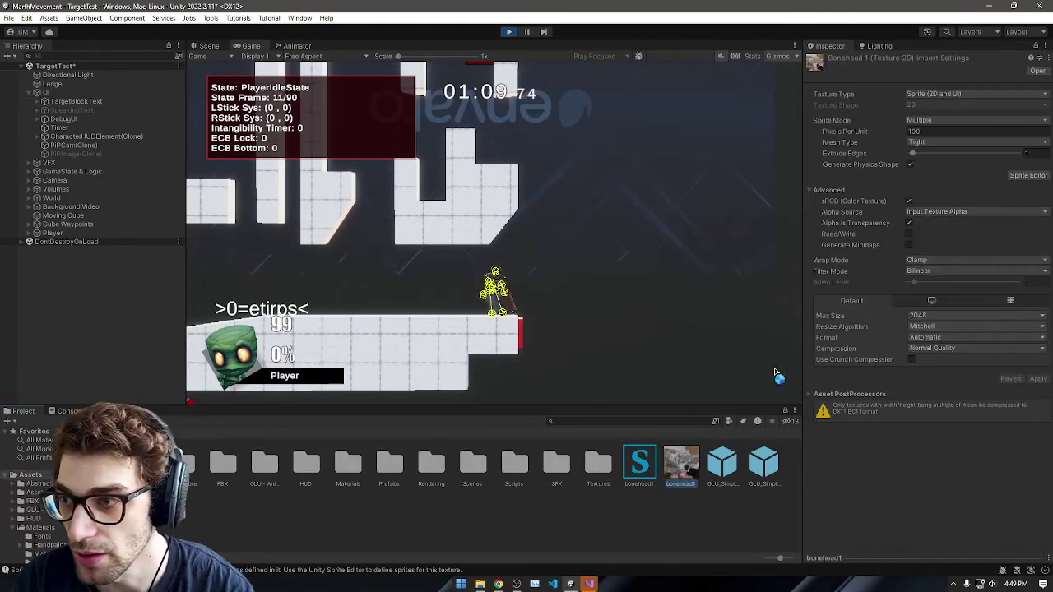
{"action": "left_click", "coordinate": [1022, 173]}
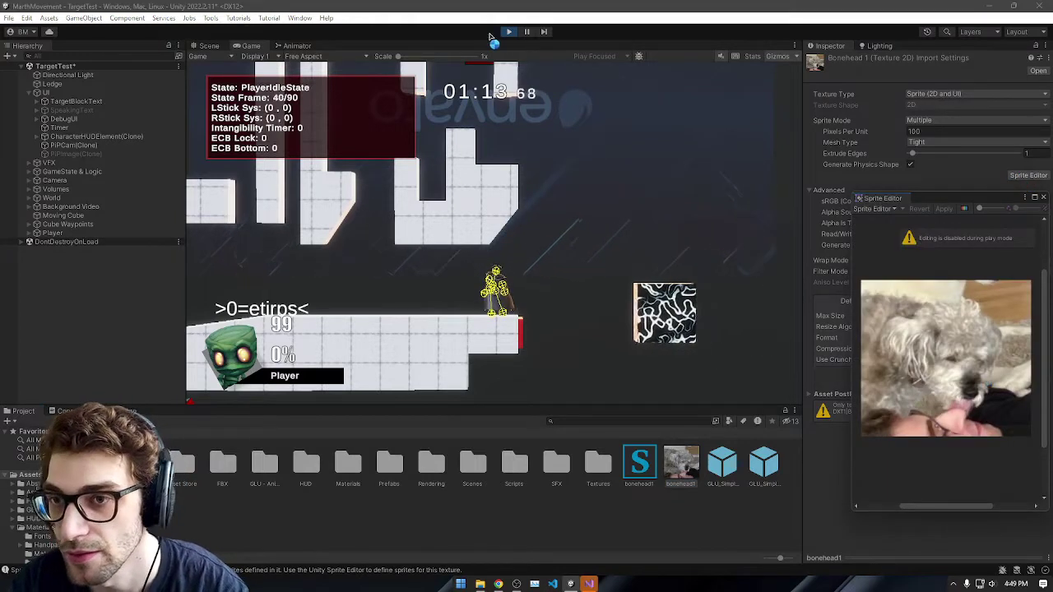
{"action": "key", "text": "ctrl+p"}
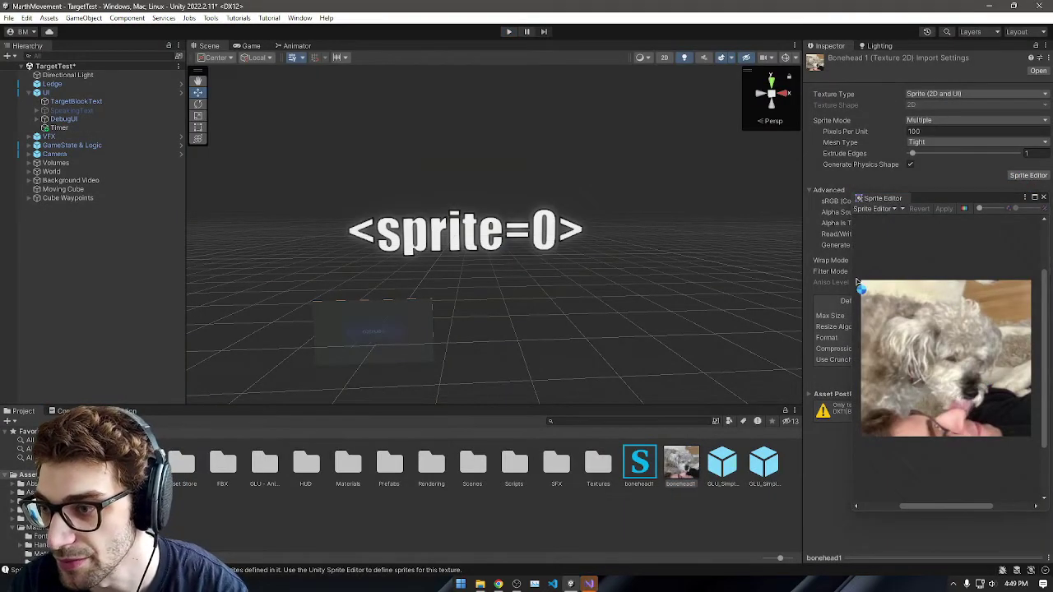
Step: Define a 174 by 160 sprite covering the whole bonehead1 image in the Sprite Editor, apply it and close the editor
{"action": "left_click_drag", "start_coordinate": [861, 282], "coordinate": [930, 326]}
{"action": "left_click_drag", "start_coordinate": [957, 362], "coordinate": [911, 315]}
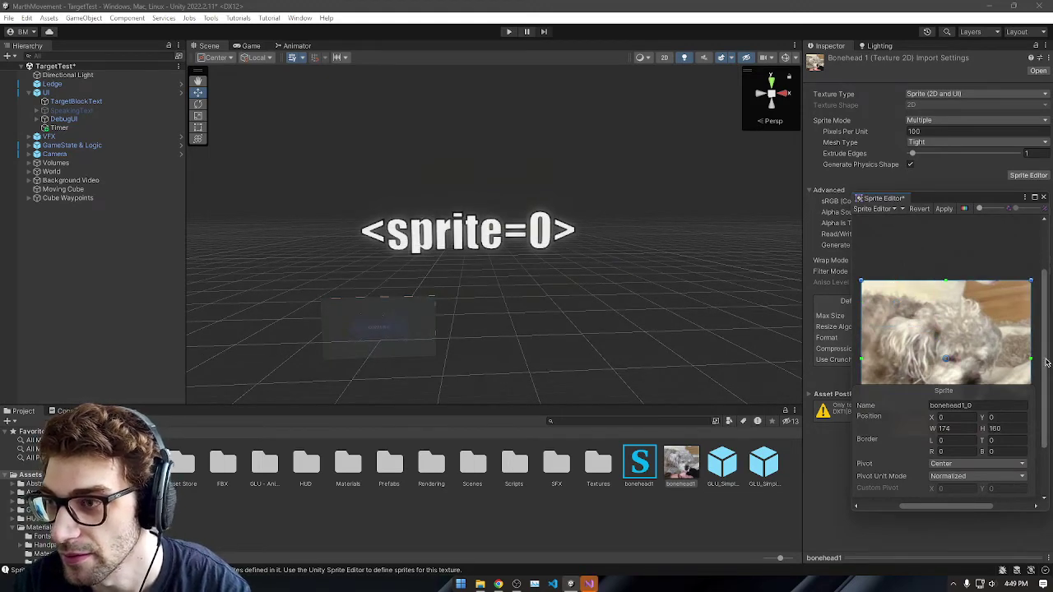
{"action": "left_click_drag", "start_coordinate": [1046, 362], "coordinate": [1048, 439]}
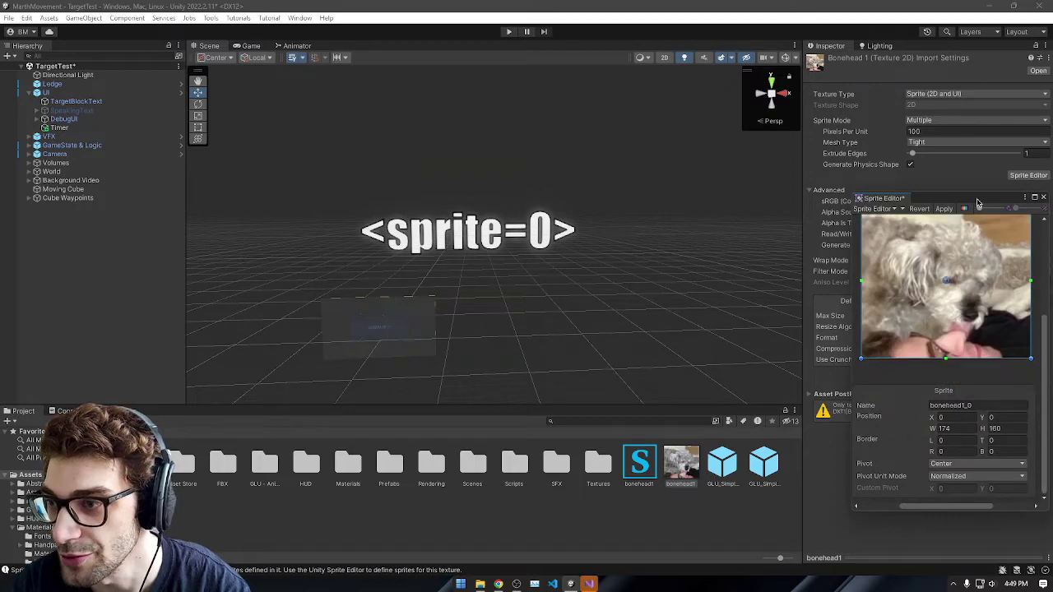
{"action": "left_click_drag", "start_coordinate": [977, 204], "coordinate": [890, 175]}
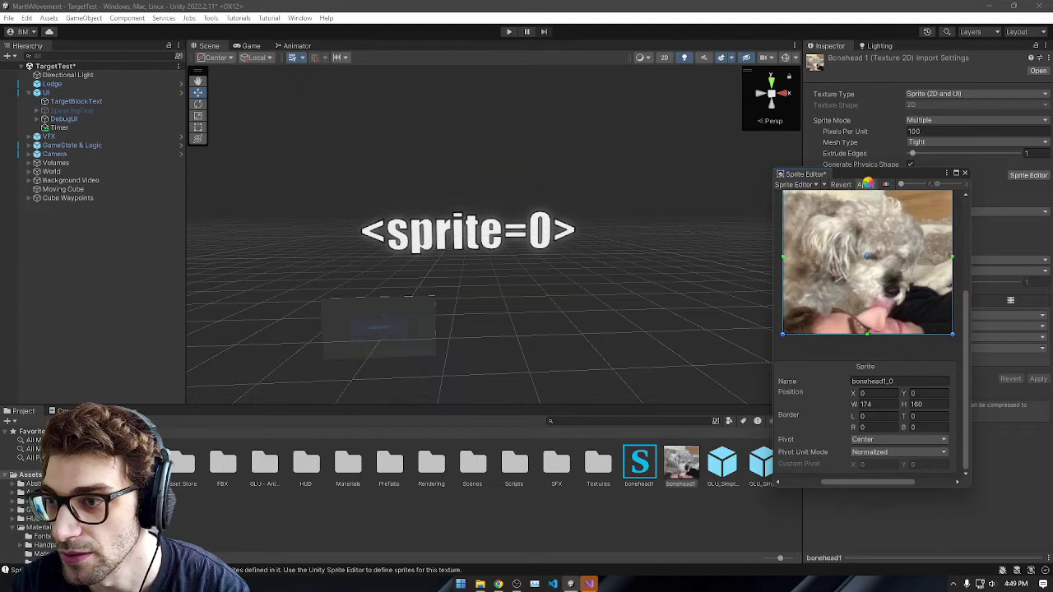
{"action": "left_click", "coordinate": [965, 175]}
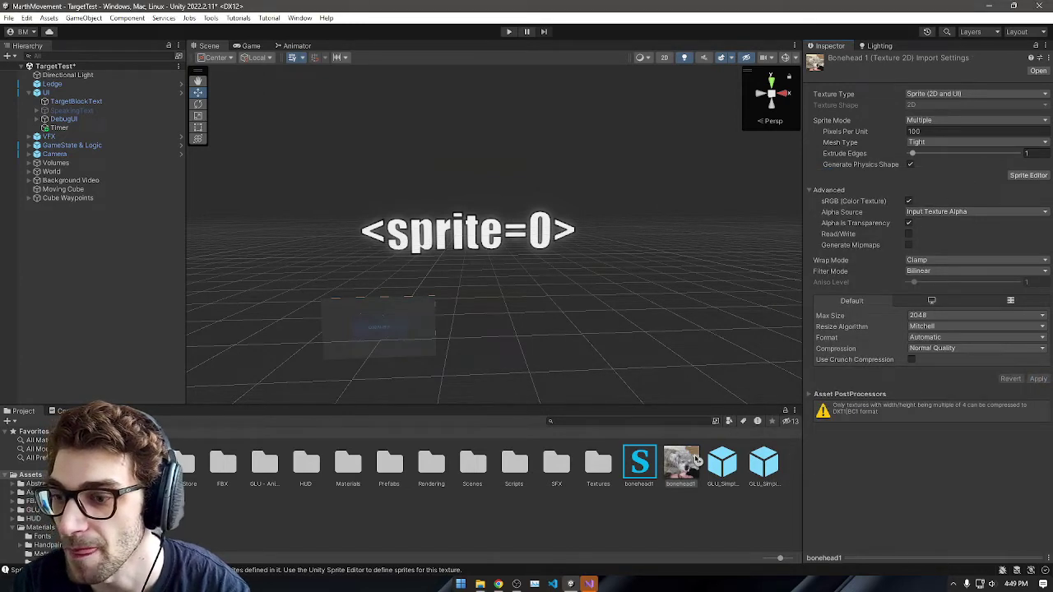
Step: Create a TextMeshPro Sprite Asset from the bonehead1 texture and inspect the resulting asset
{"action": "left_click", "coordinate": [49, 17]}
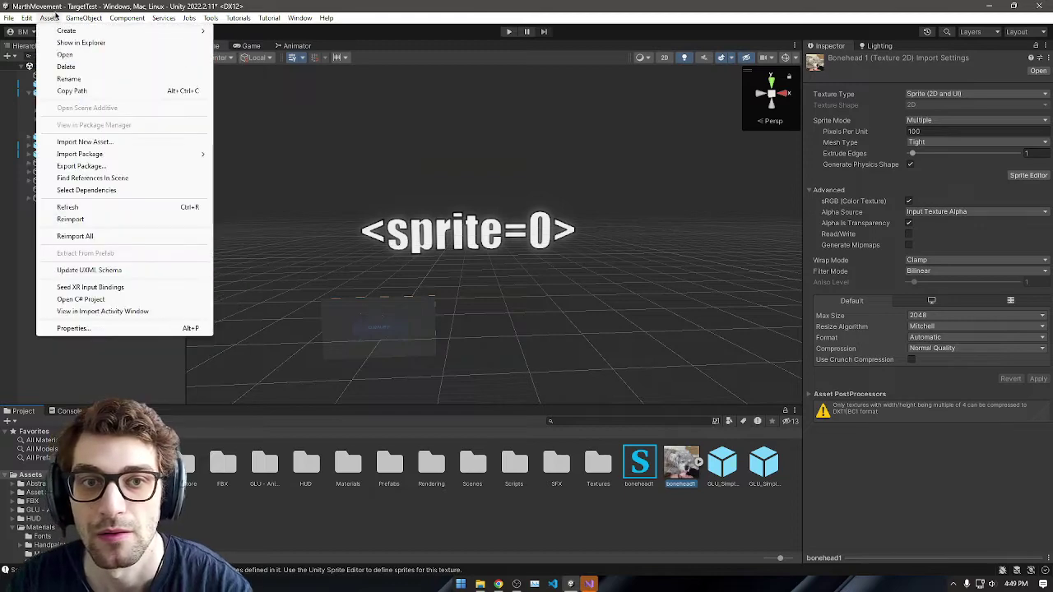
{"action": "mouse_move", "coordinate": [157, 28]}
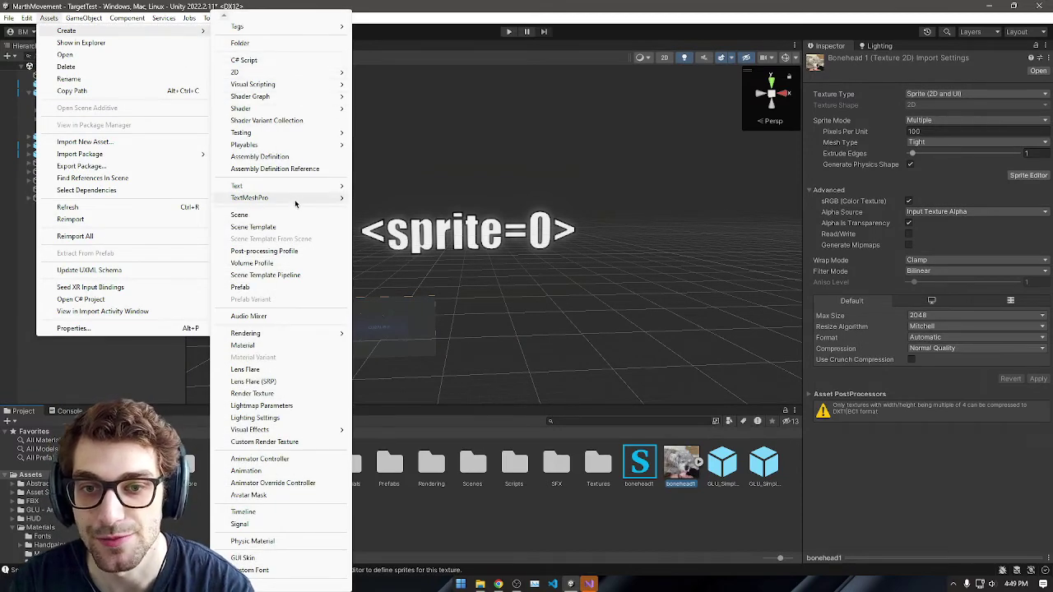
{"action": "mouse_move", "coordinate": [272, 198]}
{"action": "left_click", "coordinate": [426, 223]}
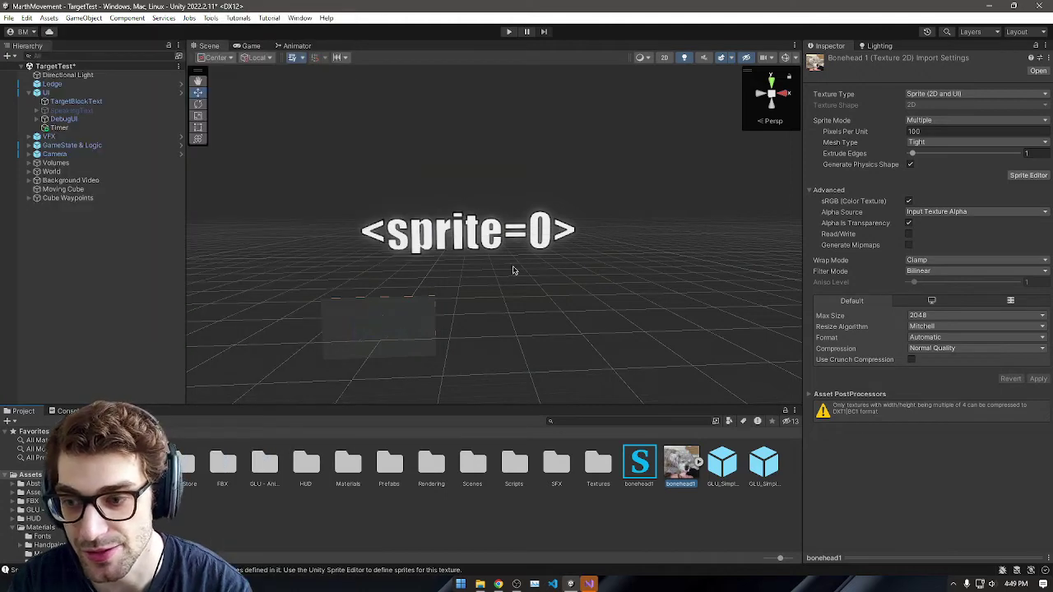
{"action": "left_click", "coordinate": [640, 466]}
{"action": "left_click", "coordinate": [676, 466]}
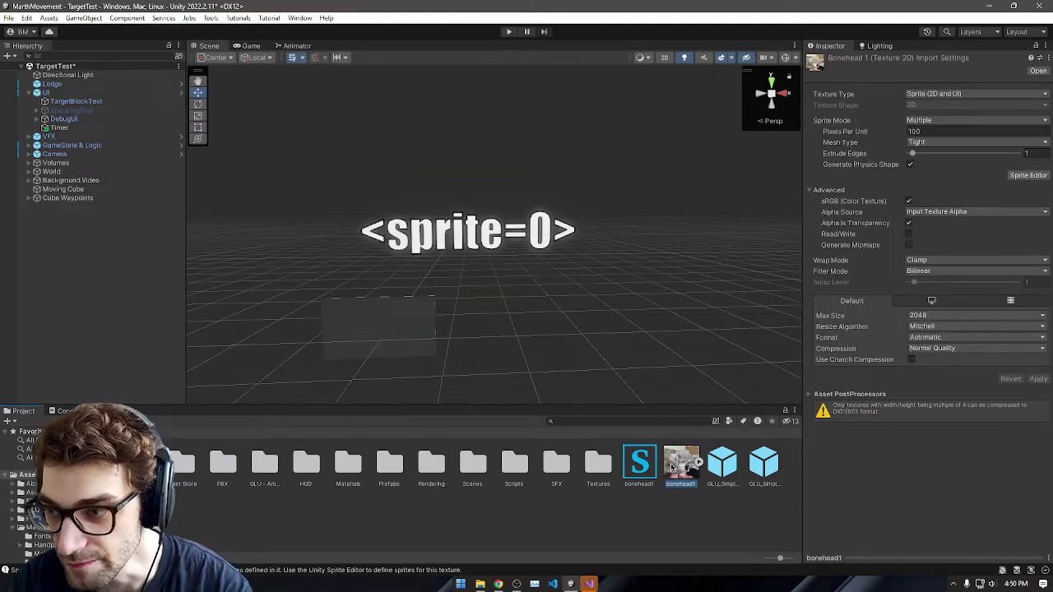
{"action": "left_click", "coordinate": [641, 469]}
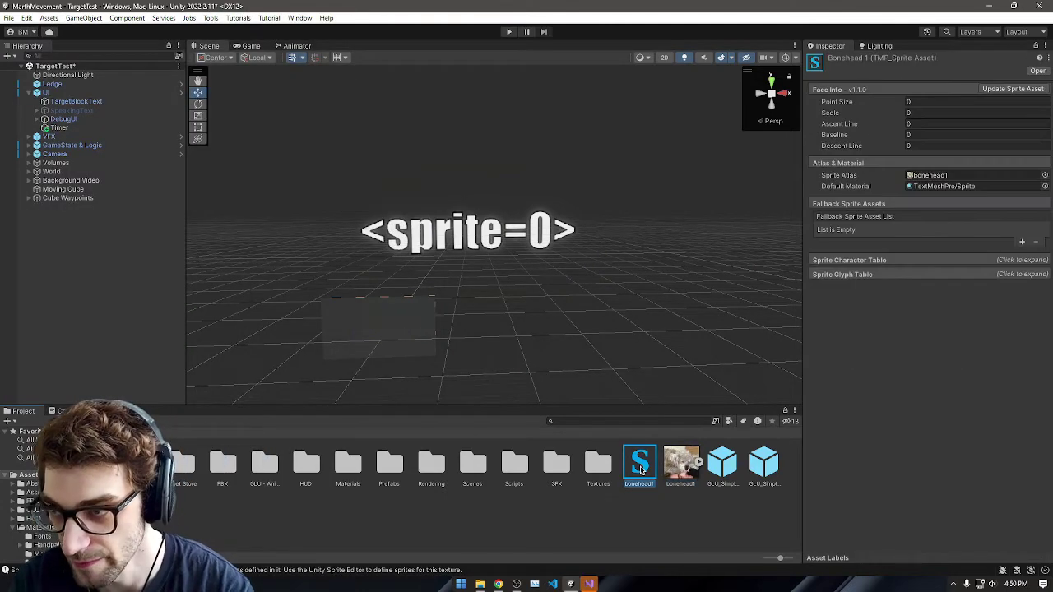
Step: Search for bonehead1 as the sprite asset's Sprite Atlas, try the Textures folder version, and choose Assets/bonehead1.png
{"action": "left_click", "coordinate": [1045, 186]}
{"action": "scroll", "coordinate": [979, 301], "scroll_direction": "down", "scroll_amount": 4}
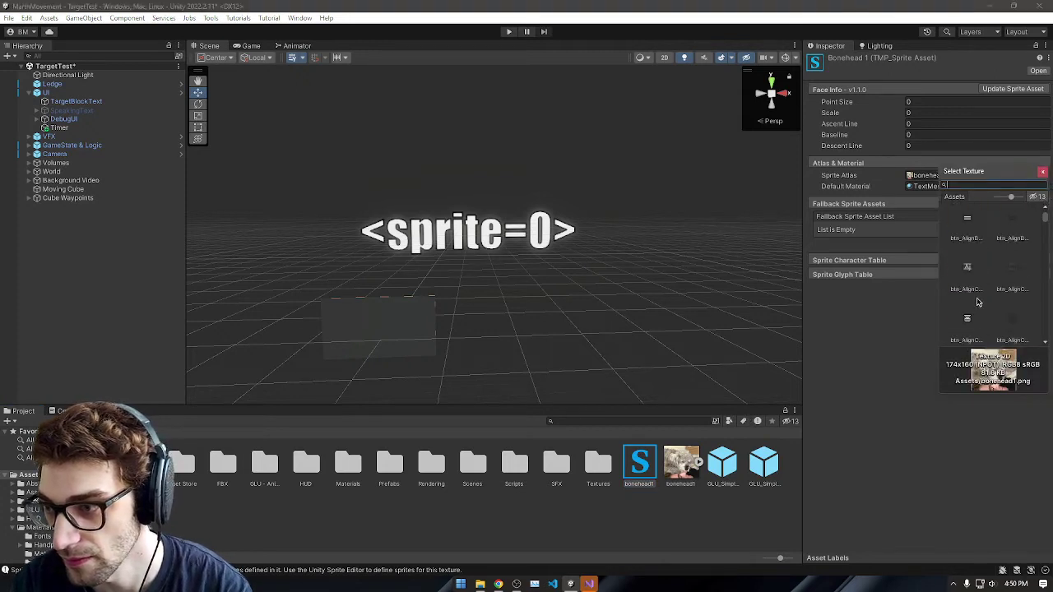
{"action": "scroll", "coordinate": [979, 302], "scroll_direction": "up", "scroll_amount": 8}
{"action": "scroll", "coordinate": [979, 305], "scroll_direction": "down", "scroll_amount": 2}
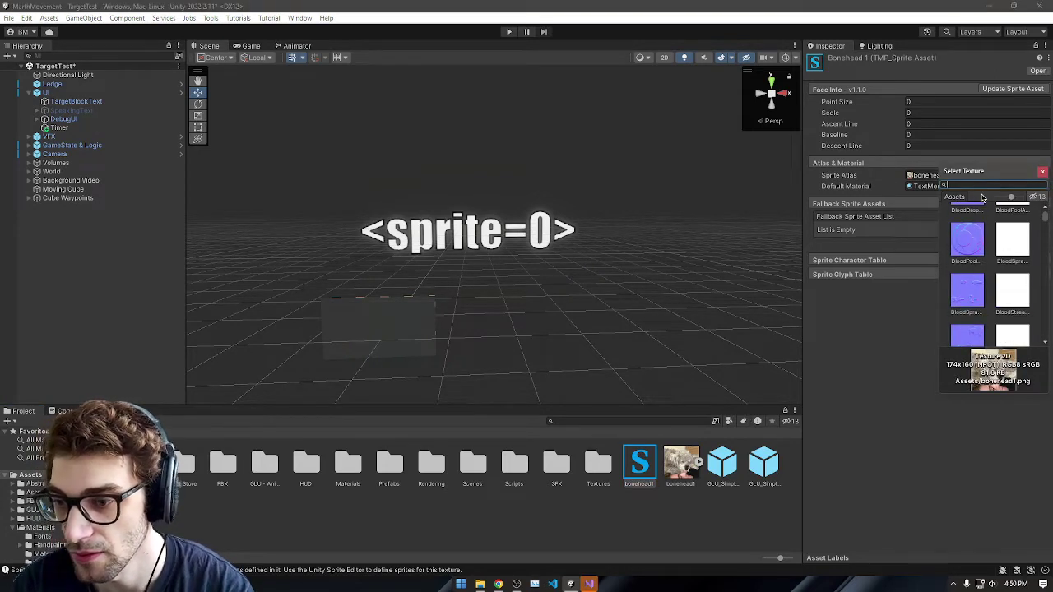
{"action": "type", "text": "bonehead1"}
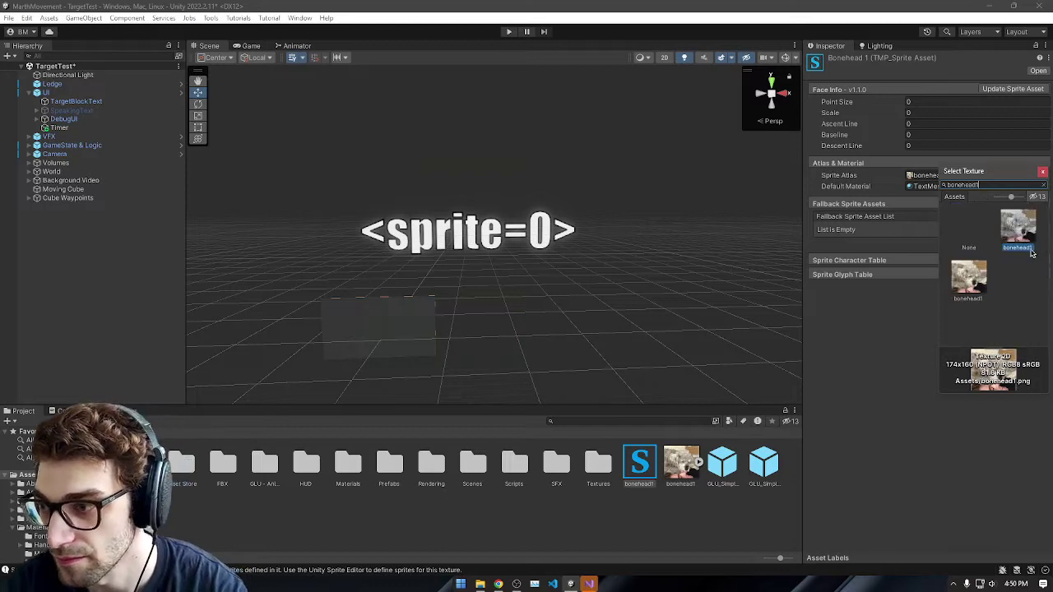
{"action": "left_click", "coordinate": [959, 288]}
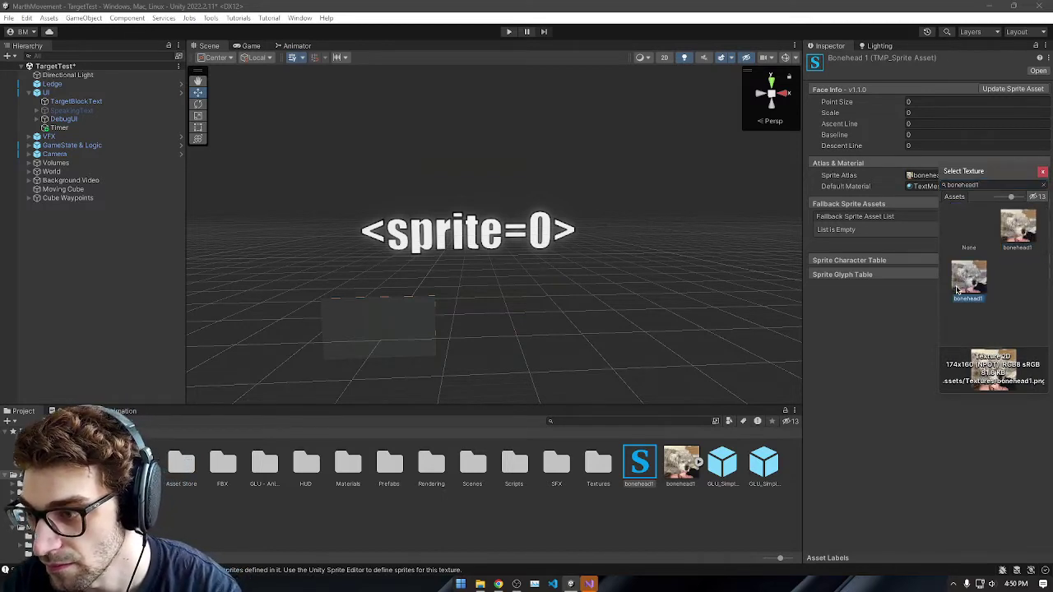
{"action": "left_click", "coordinate": [1029, 239]}
{"action": "left_click", "coordinate": [973, 293]}
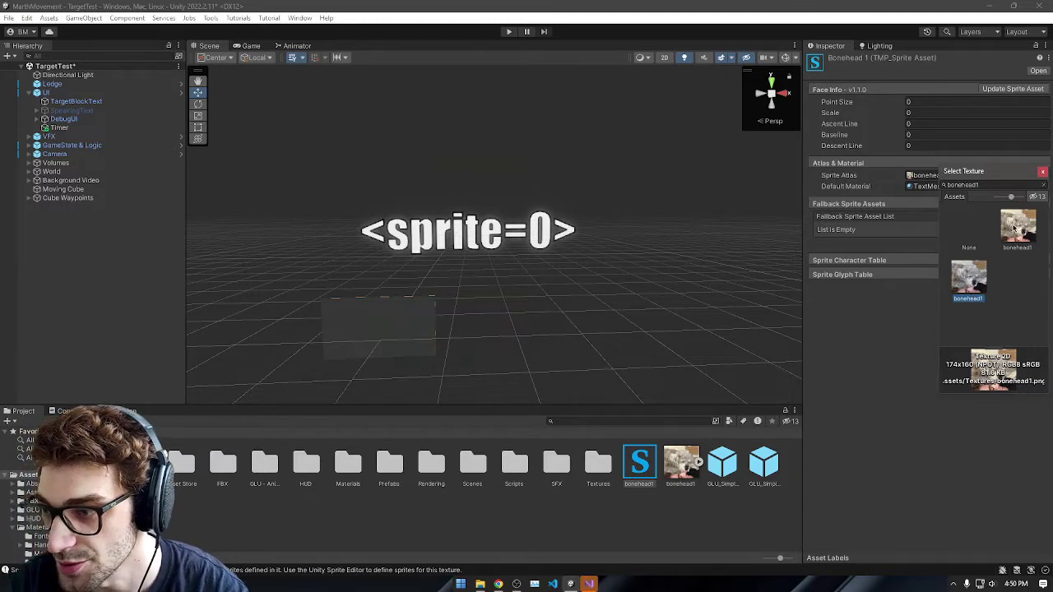
{"action": "double_click", "coordinate": [1017, 234]}
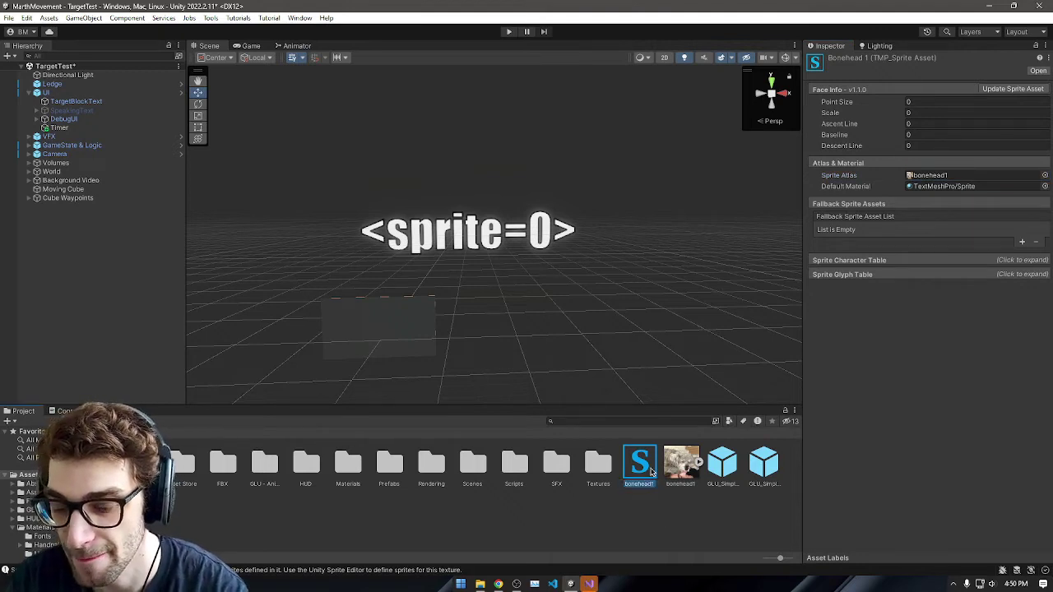
Step: Delete the bonehead1 sprite asset and inspect the bonehead1_0 sprite contained in the bonehead1 texture
{"action": "key", "text": "Delete"}
{"action": "left_click", "coordinate": [544, 315]}
{"action": "left_click", "coordinate": [641, 458]}
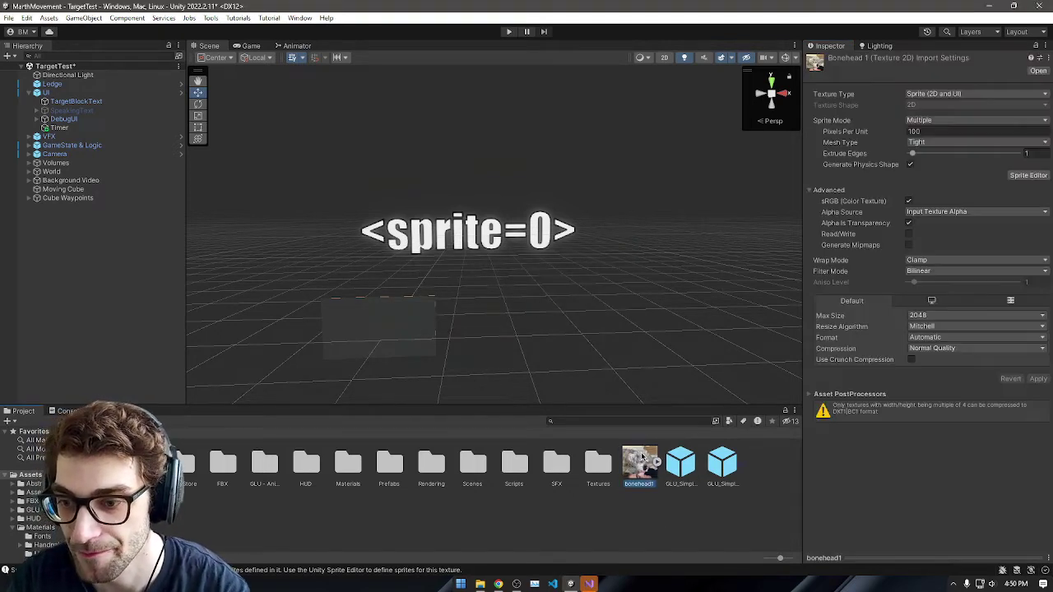
{"action": "left_click", "coordinate": [657, 462]}
{"action": "left_click", "coordinate": [674, 467]}
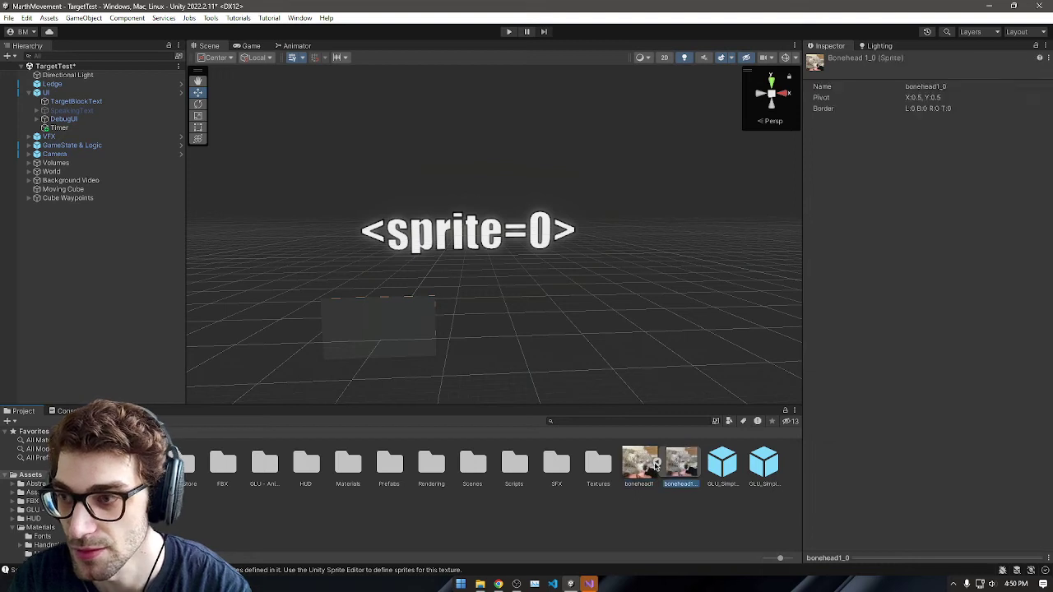
{"action": "left_click", "coordinate": [655, 465]}
Step: Create a TextMeshPro Sprite Asset from the bonehead1 texture and inspect its settings
{"action": "right_click", "coordinate": [646, 467]}
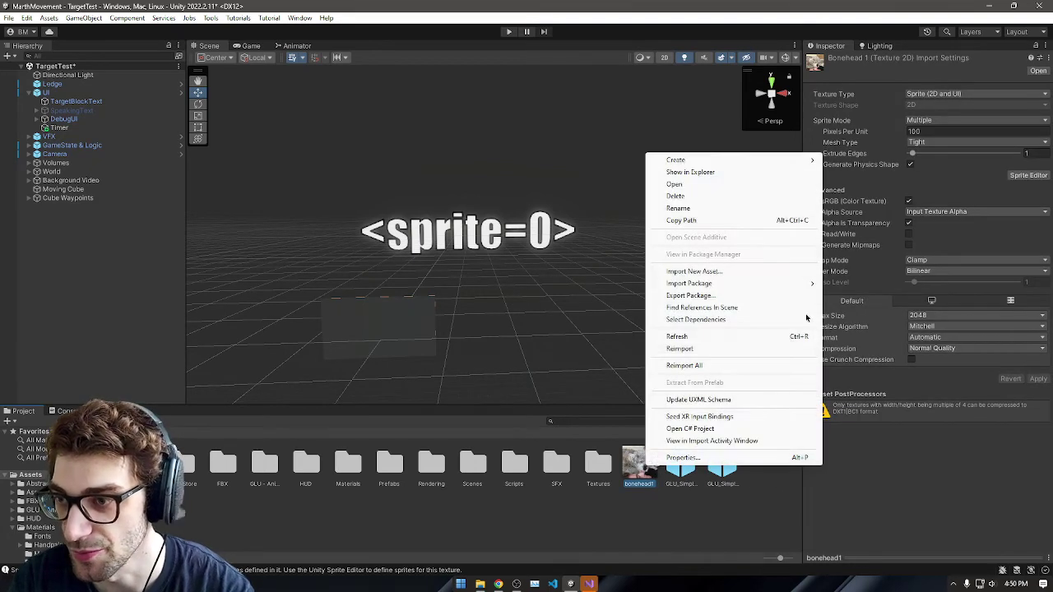
{"action": "left_click", "coordinate": [543, 198]}
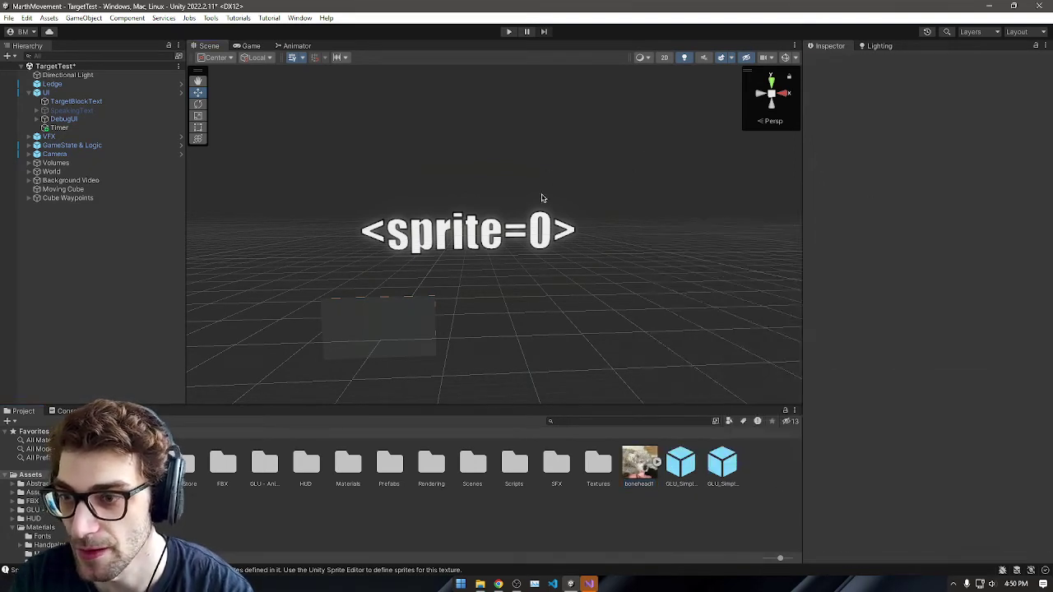
{"action": "left_click", "coordinate": [640, 462]}
{"action": "right_click", "coordinate": [640, 465]}
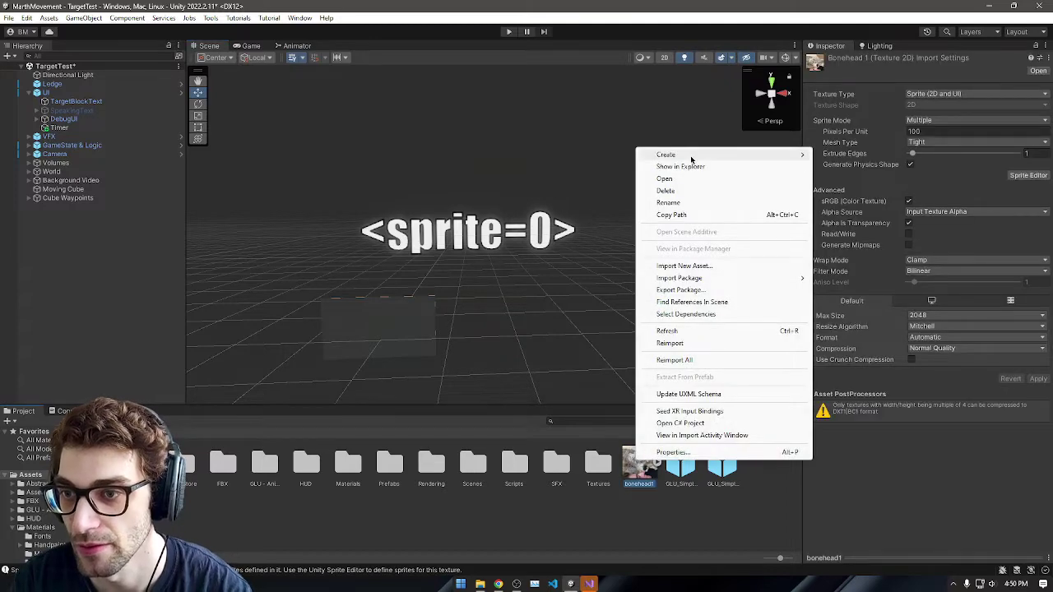
{"action": "mouse_move", "coordinate": [691, 159]}
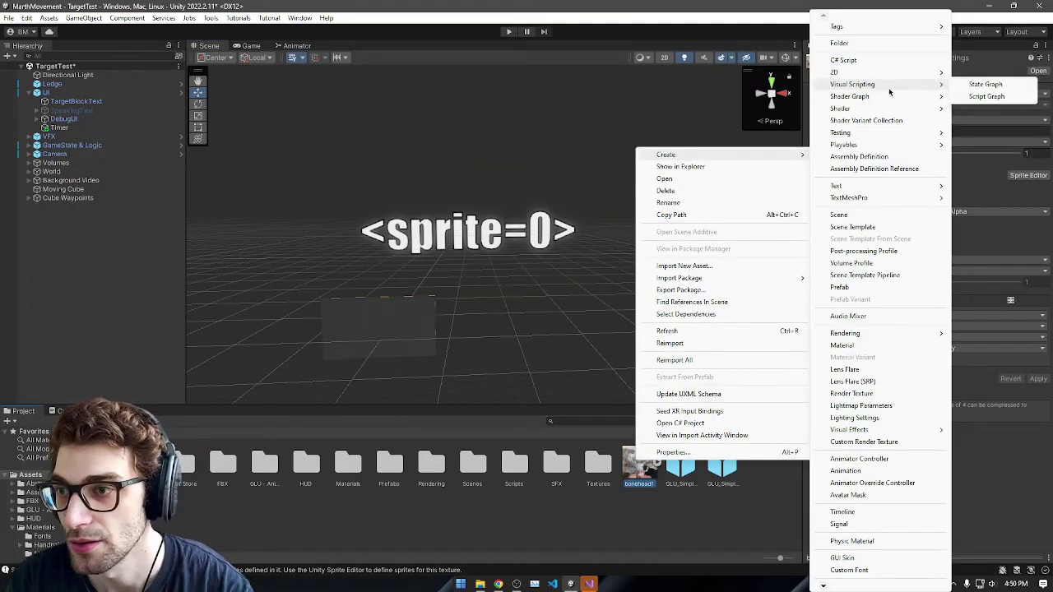
{"action": "mouse_move", "coordinate": [881, 198]}
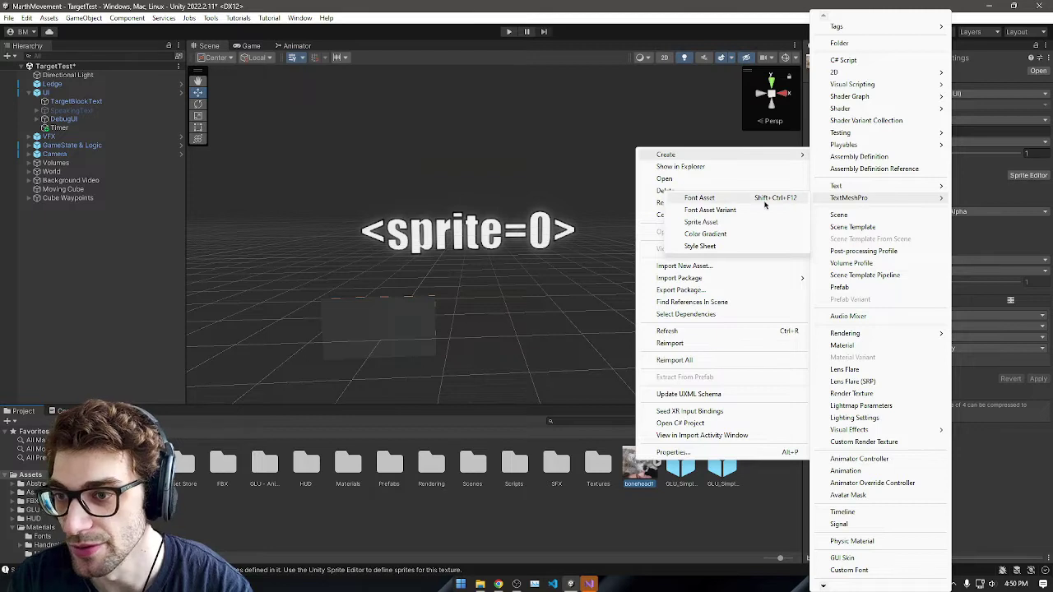
{"action": "left_click", "coordinate": [732, 225]}
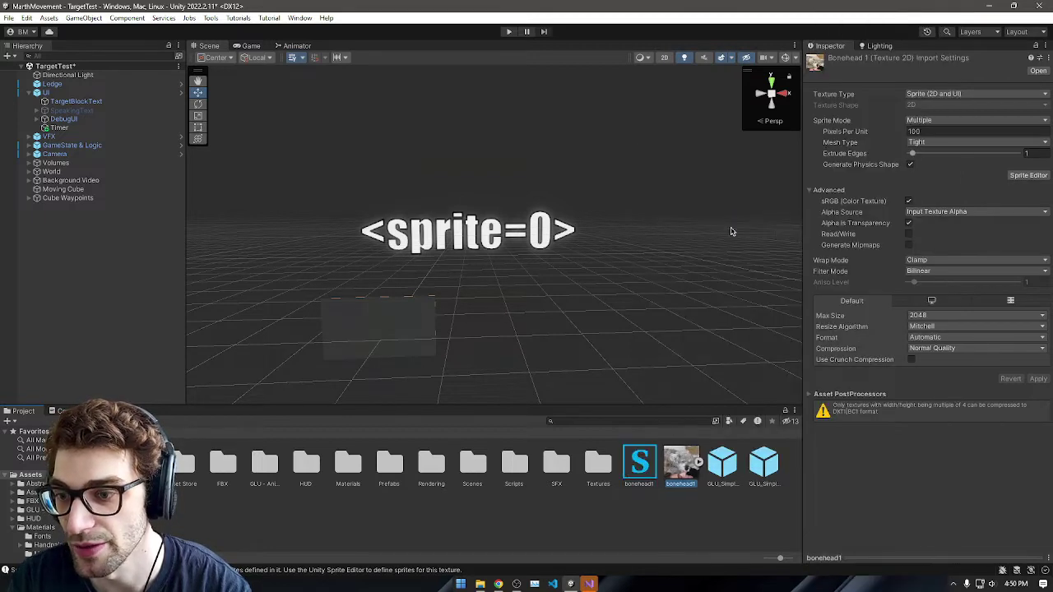
{"action": "left_click", "coordinate": [648, 473]}
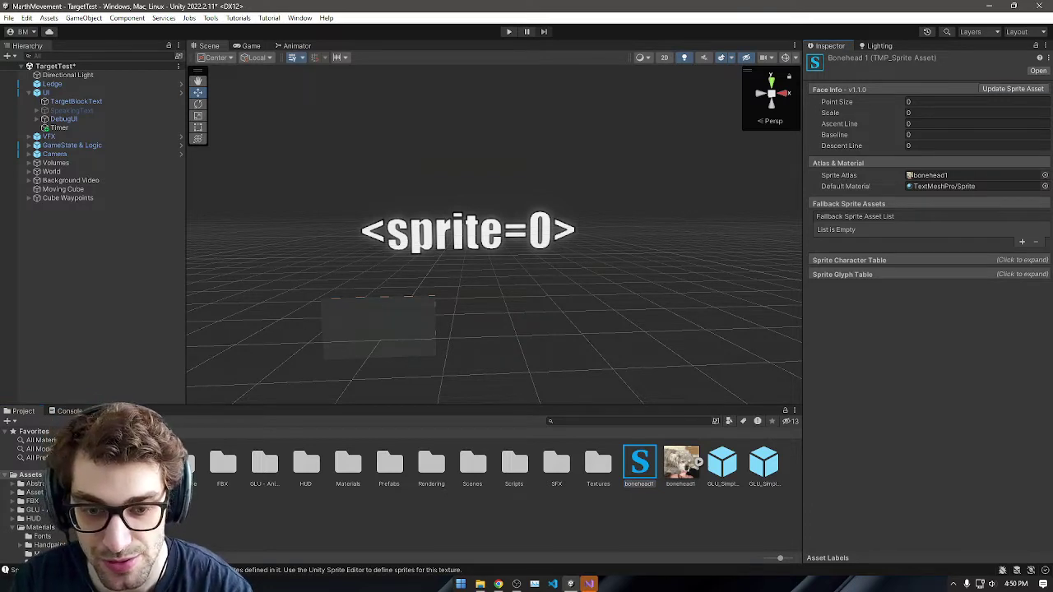
Step: Try to create a TextMeshPro Sprite Asset from the bonehead1_0 sprite inside the bonehead1 texture
{"action": "left_click", "coordinate": [699, 463]}
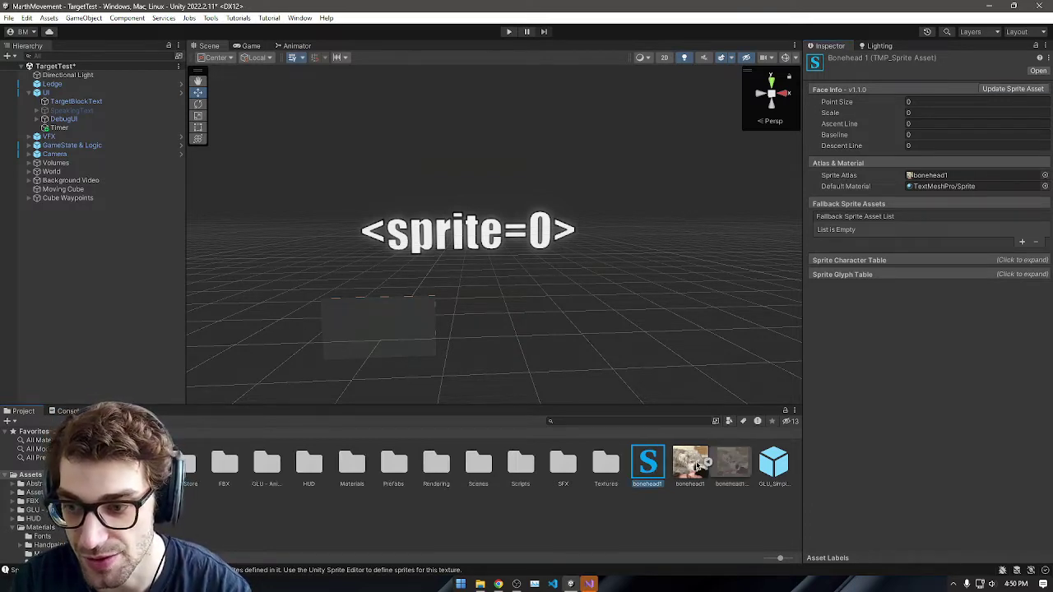
{"action": "right_click", "coordinate": [726, 466]}
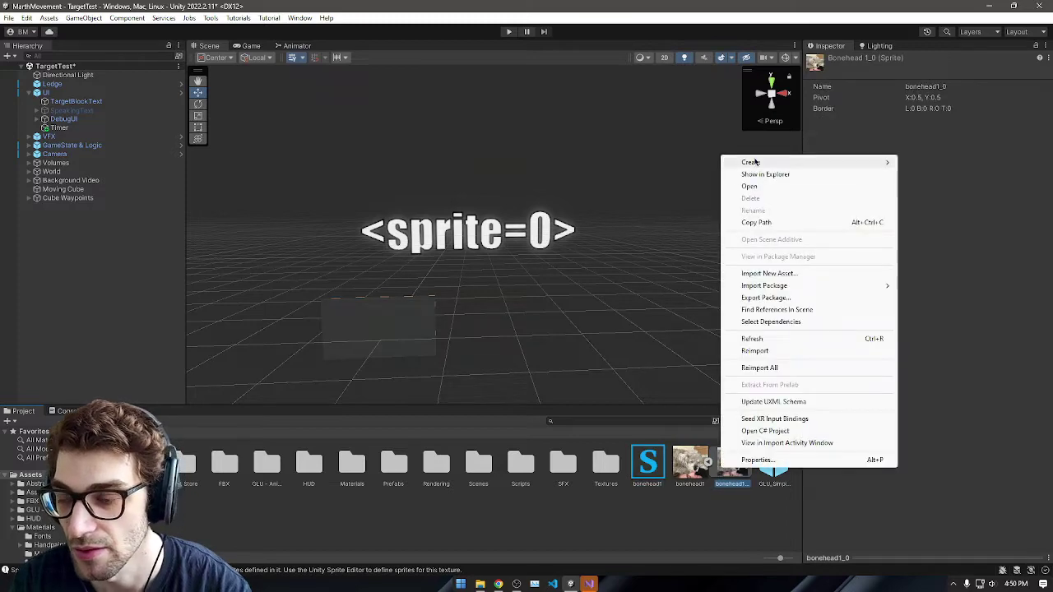
{"action": "mouse_move", "coordinate": [849, 162]}
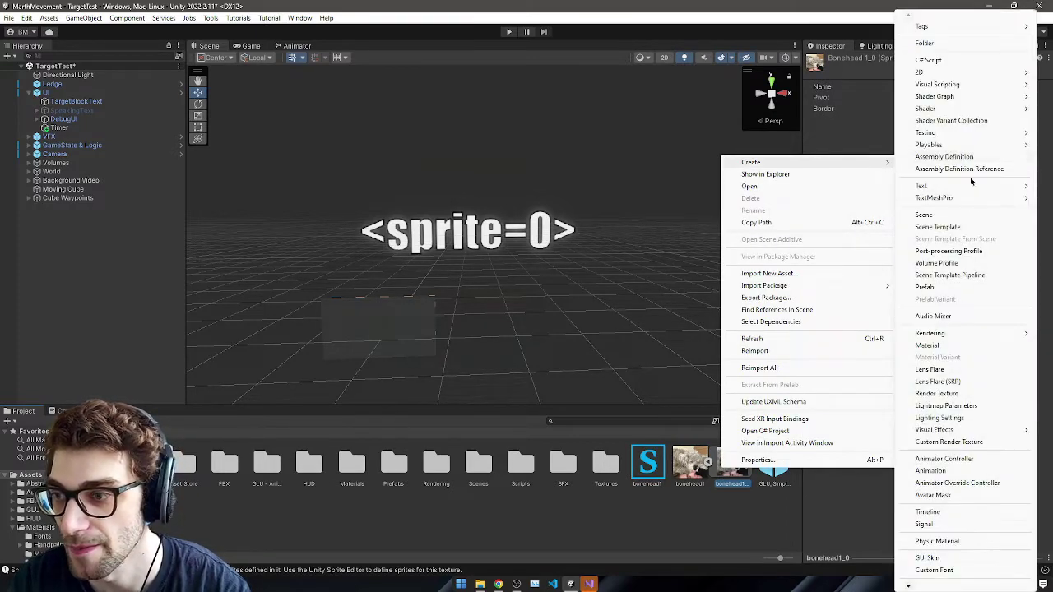
{"action": "mouse_move", "coordinate": [971, 198]}
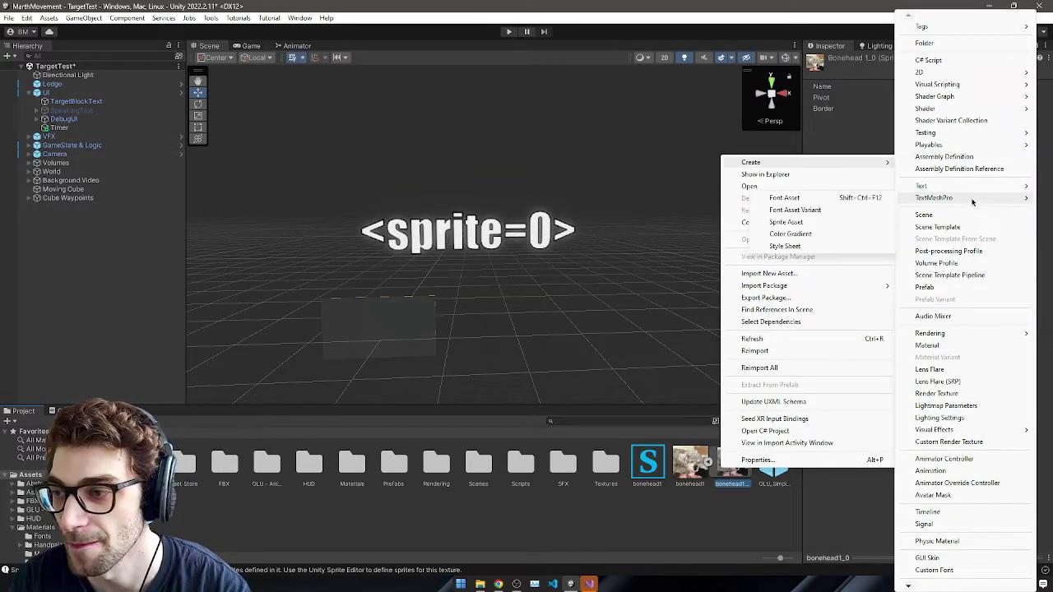
{"action": "left_click", "coordinate": [834, 222]}
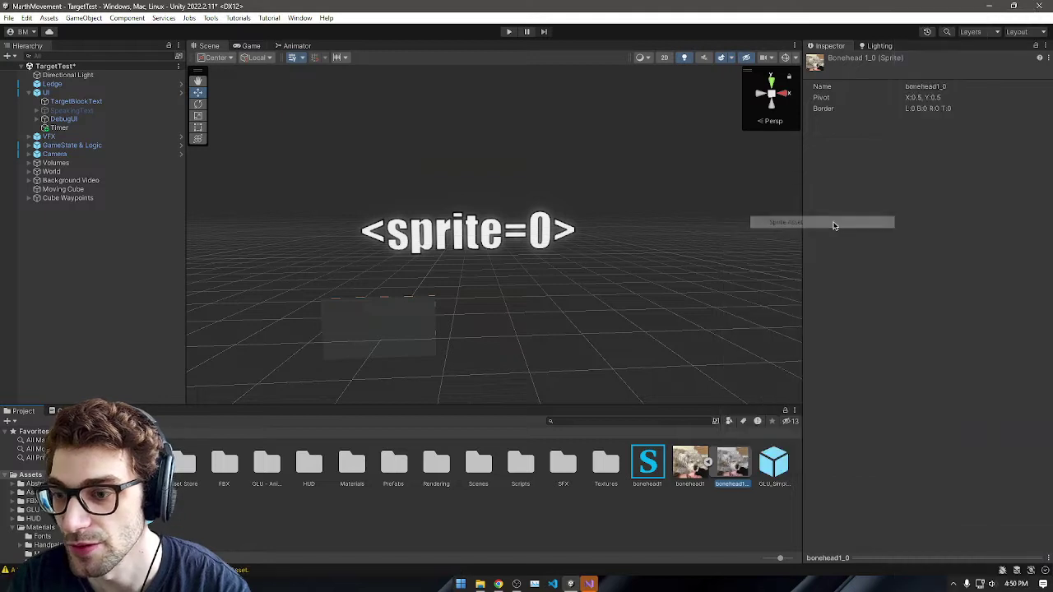
Step: Delete the bonehead1 sprite asset from the Assets folder
{"action": "left_click", "coordinate": [654, 467]}
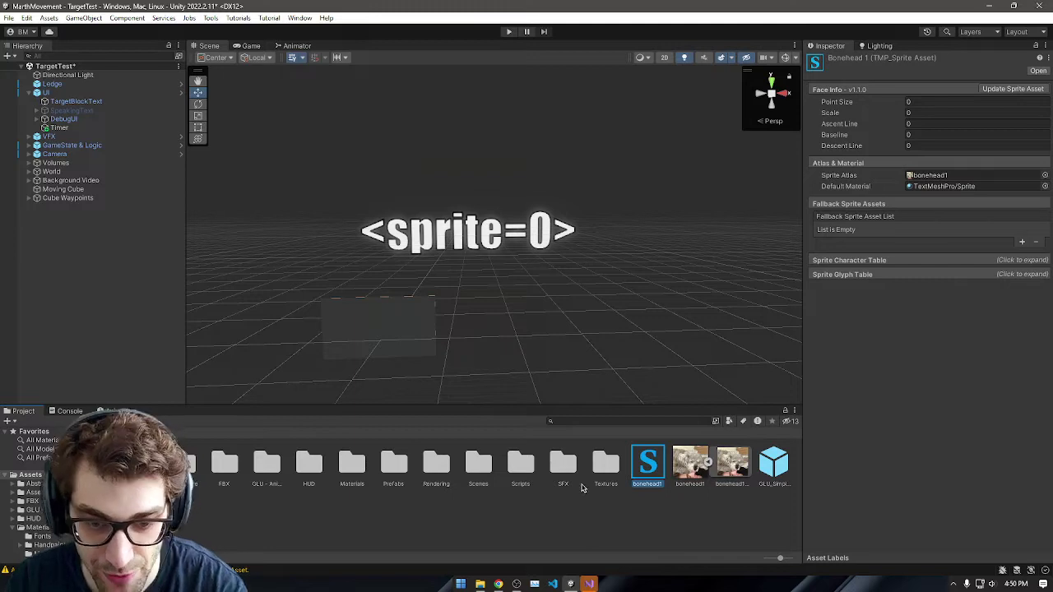
{"action": "key", "text": "Delete"}
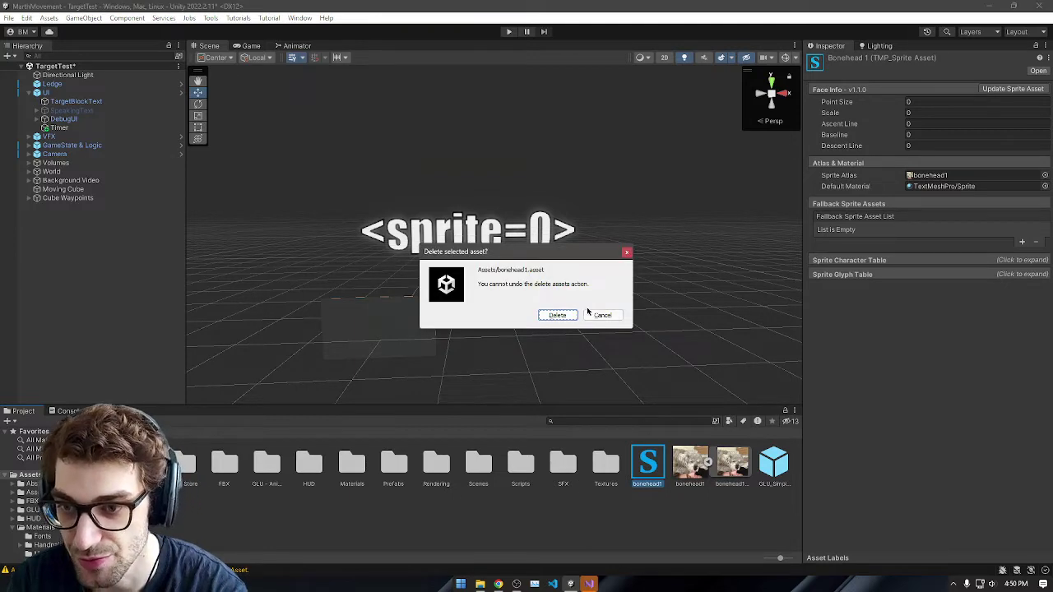
{"action": "left_click", "coordinate": [574, 316]}
Step: Set the bonehead1 texture's Sprite Mode to Single, apply the import settings, and check the image in the Sprite Editor
{"action": "left_click", "coordinate": [646, 464]}
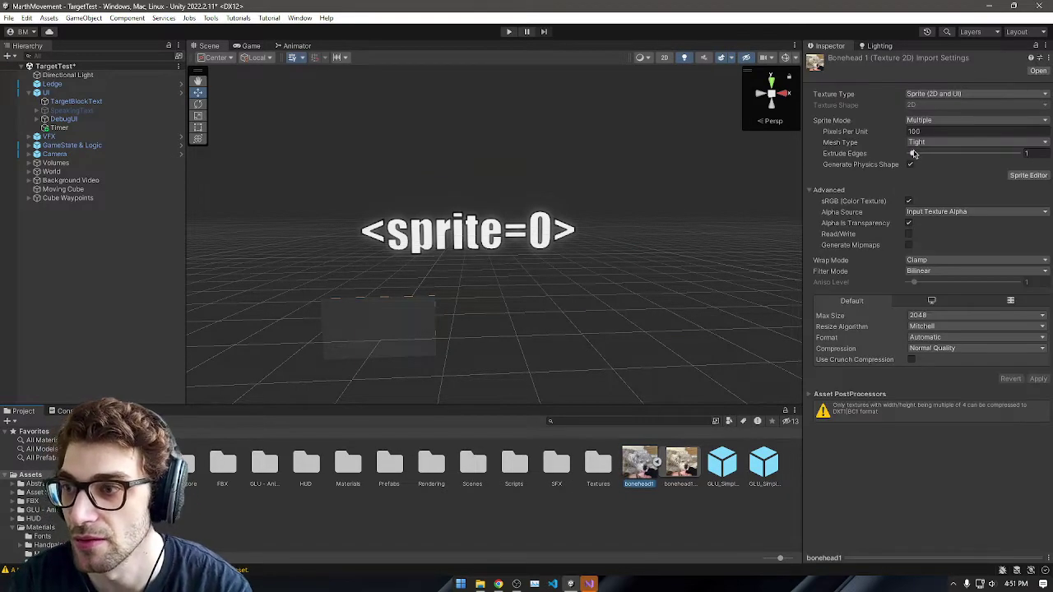
{"action": "left_click", "coordinate": [930, 120]}
{"action": "left_click", "coordinate": [938, 132]}
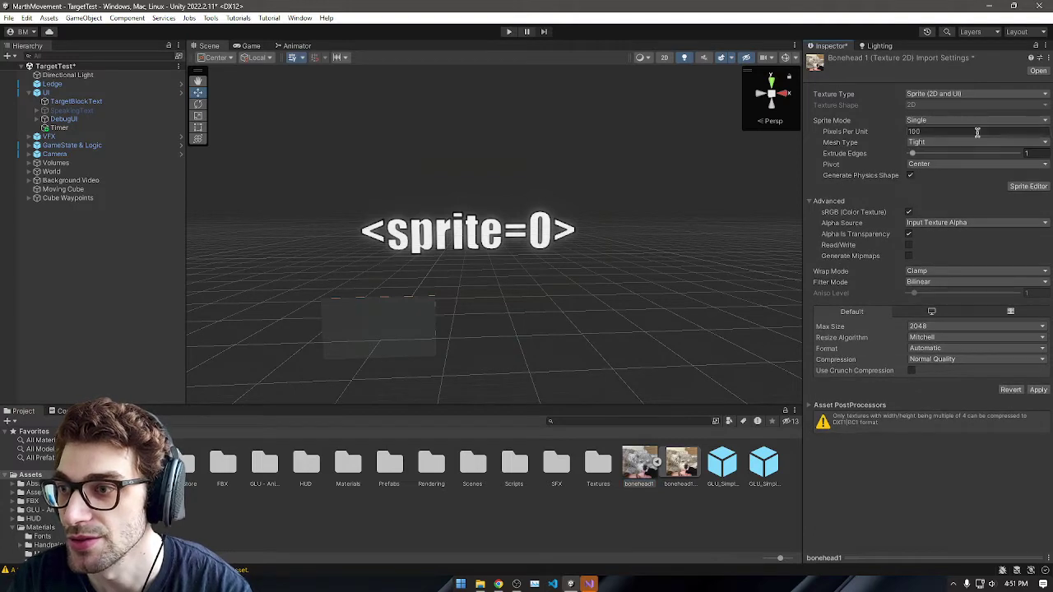
{"action": "left_click", "coordinate": [1022, 186]}
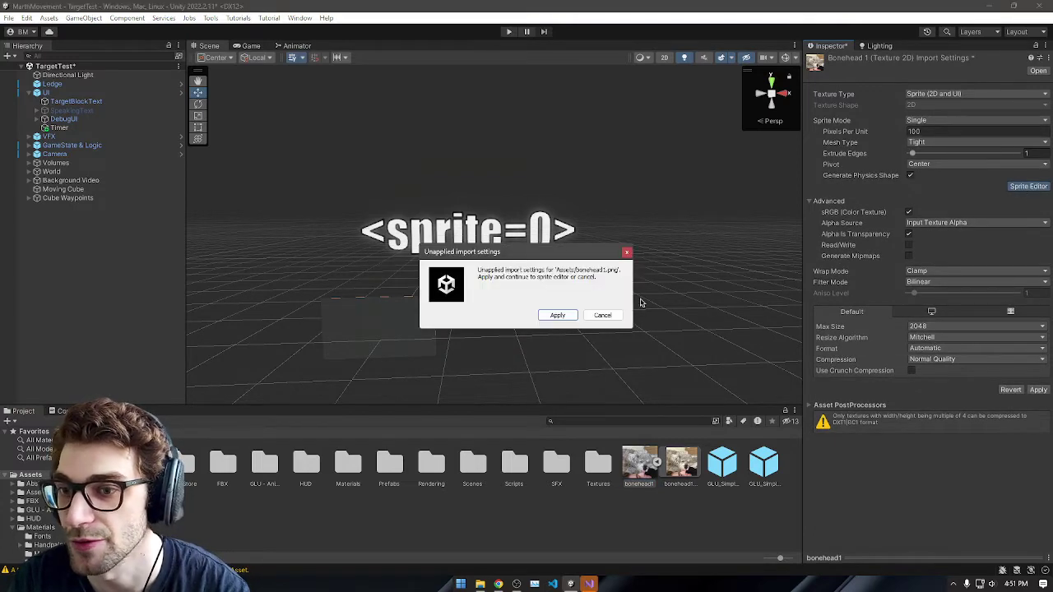
{"action": "left_click", "coordinate": [564, 317]}
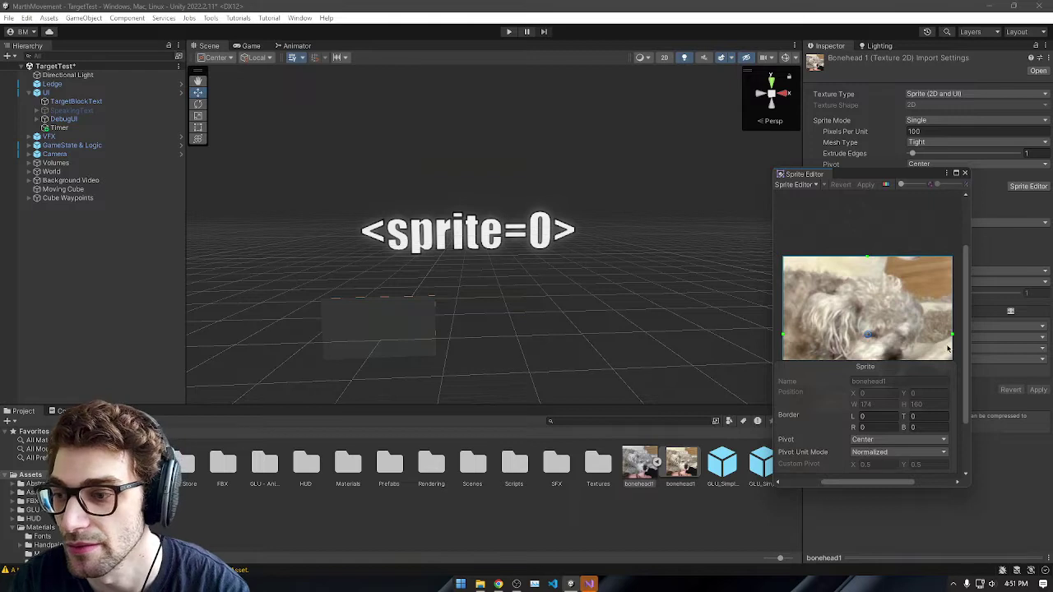
{"action": "left_click", "coordinate": [959, 344]}
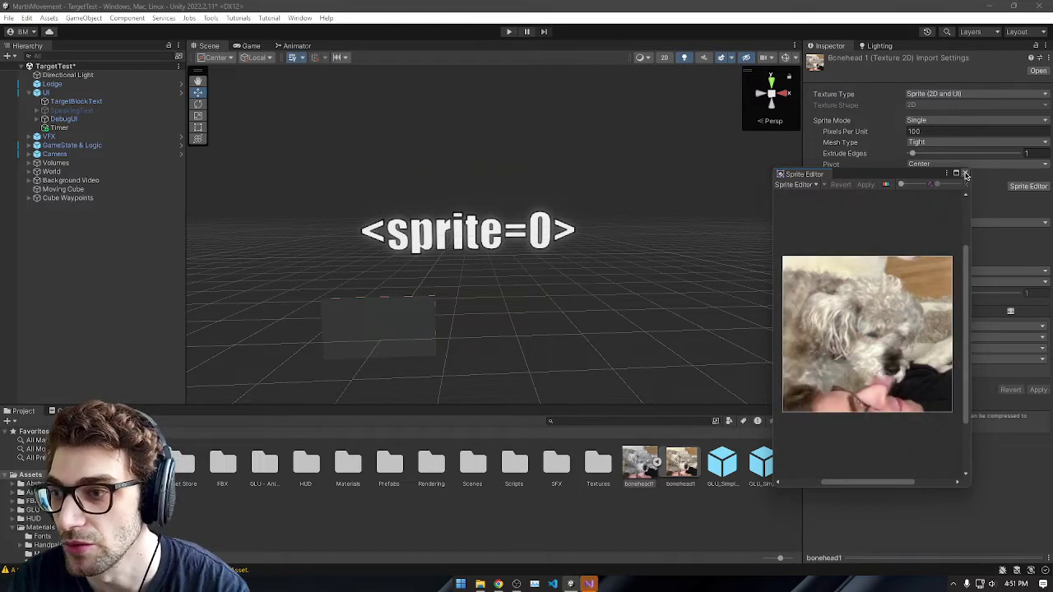
{"action": "left_click", "coordinate": [964, 172]}
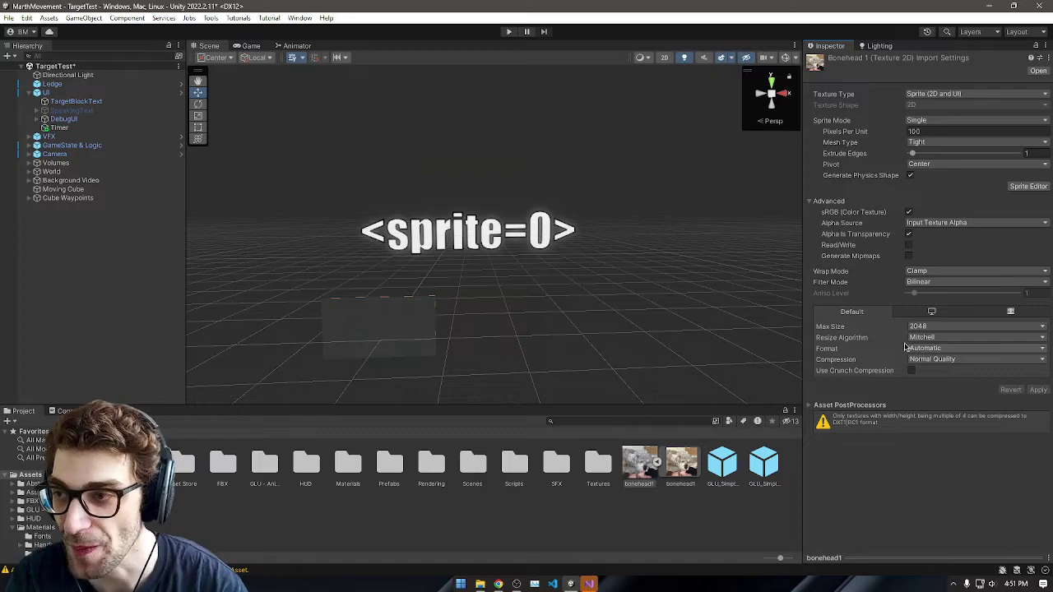
Step: Create a TextMeshPro Sprite Asset from the single-mode bonehead1 texture and inspect the new asset
{"action": "left_click", "coordinate": [675, 477]}
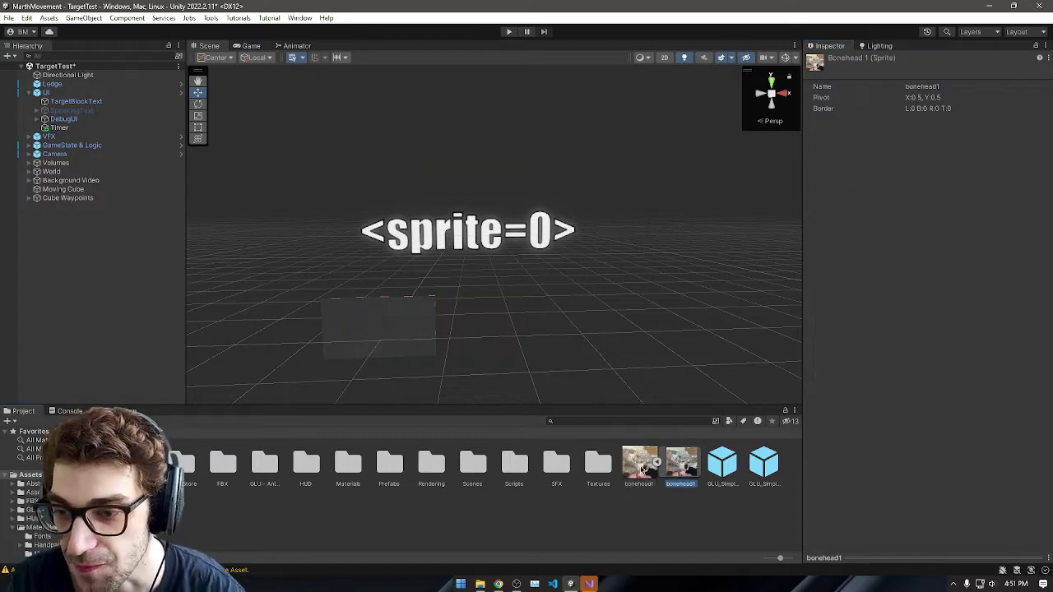
{"action": "left_click", "coordinate": [640, 468]}
{"action": "right_click", "coordinate": [641, 467]}
{"action": "mouse_move", "coordinate": [701, 168]}
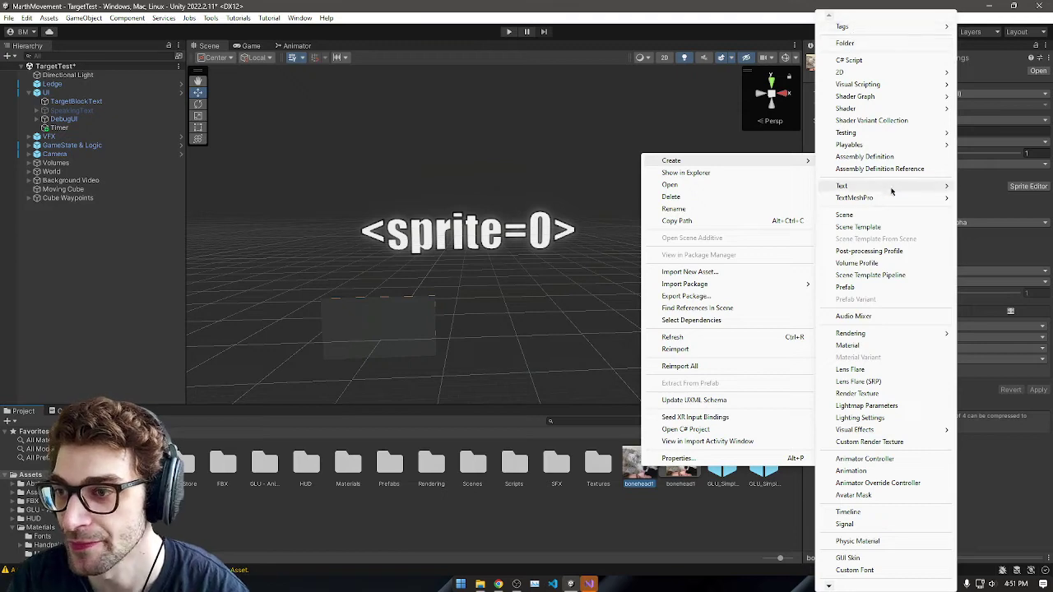
{"action": "mouse_move", "coordinate": [860, 197]}
{"action": "left_click", "coordinate": [750, 223]}
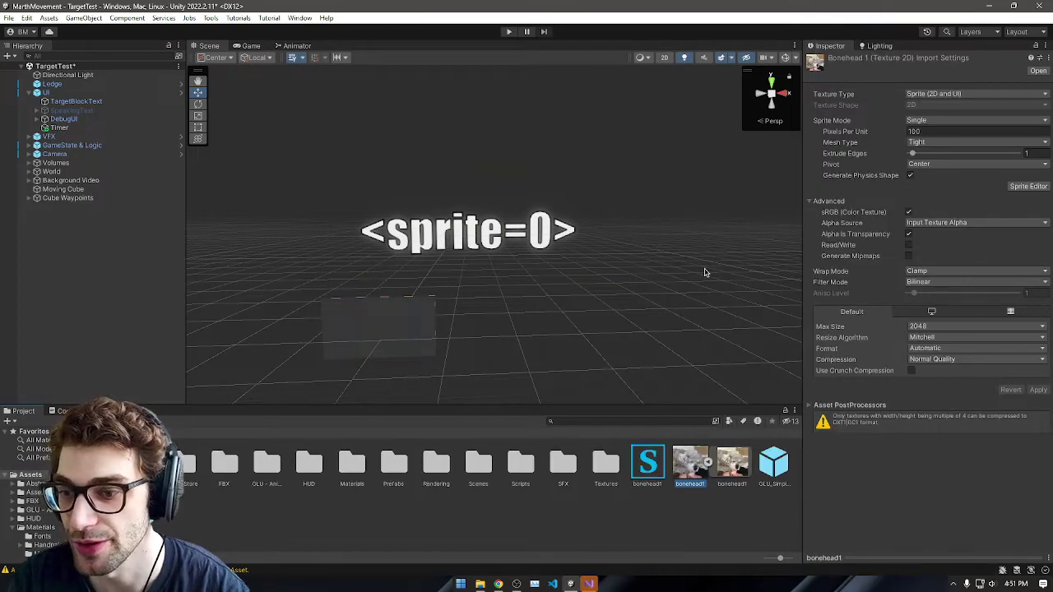
{"action": "left_click", "coordinate": [649, 473]}
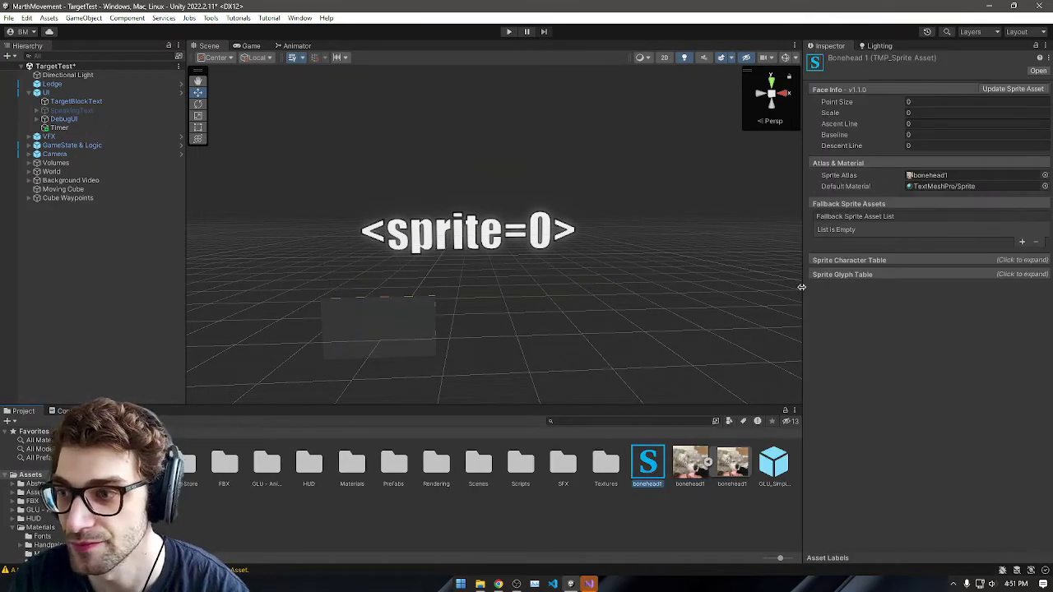
Step: Check the textures available for the bonehead1 sprite asset's Sprite Atlas and locate its Default Material
{"action": "left_click", "coordinate": [845, 177]}
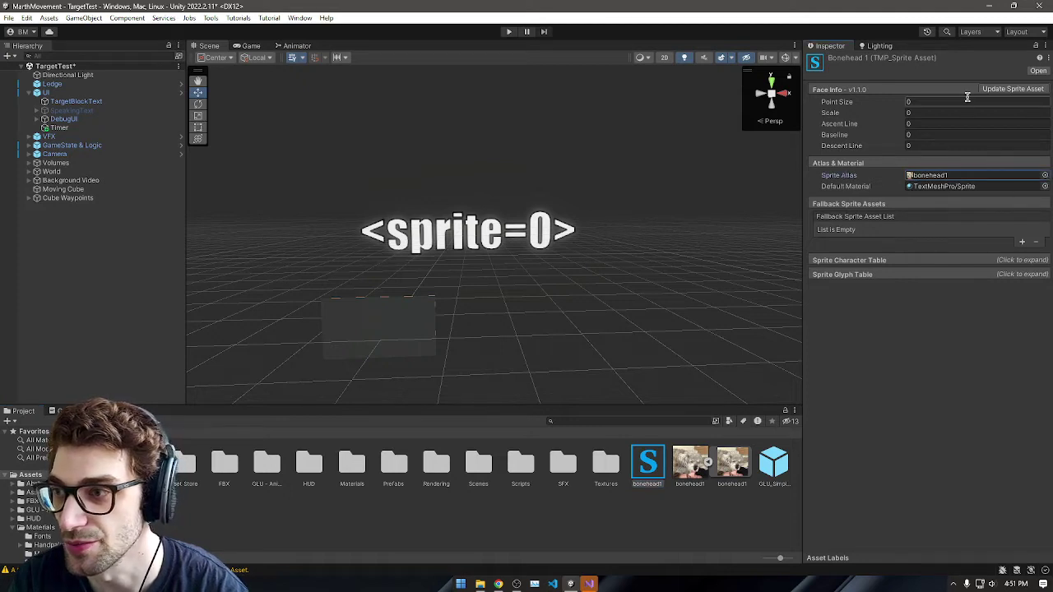
{"action": "left_click", "coordinate": [1045, 175]}
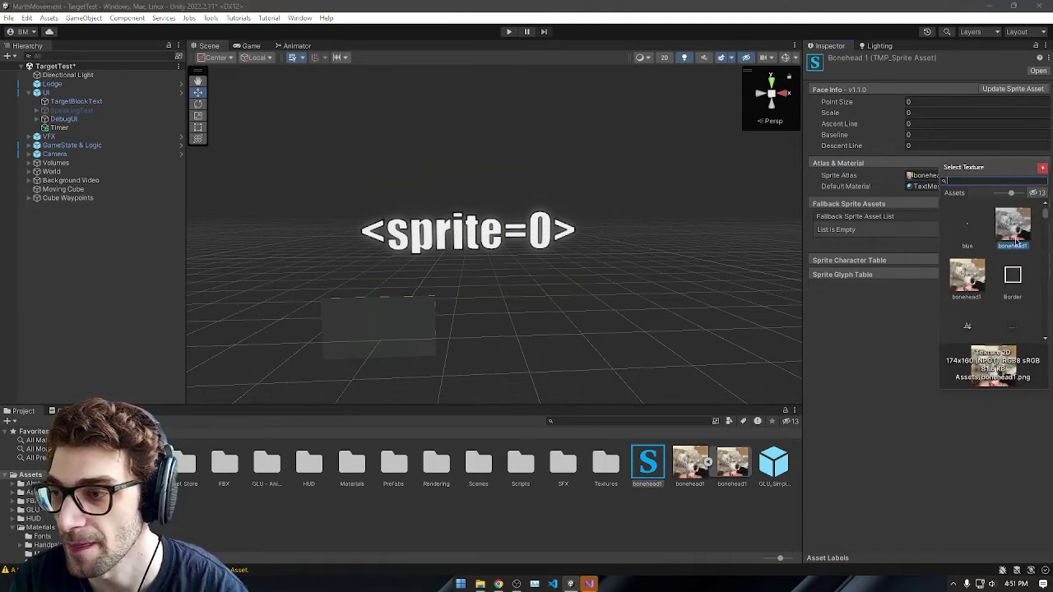
{"action": "left_click", "coordinate": [902, 321]}
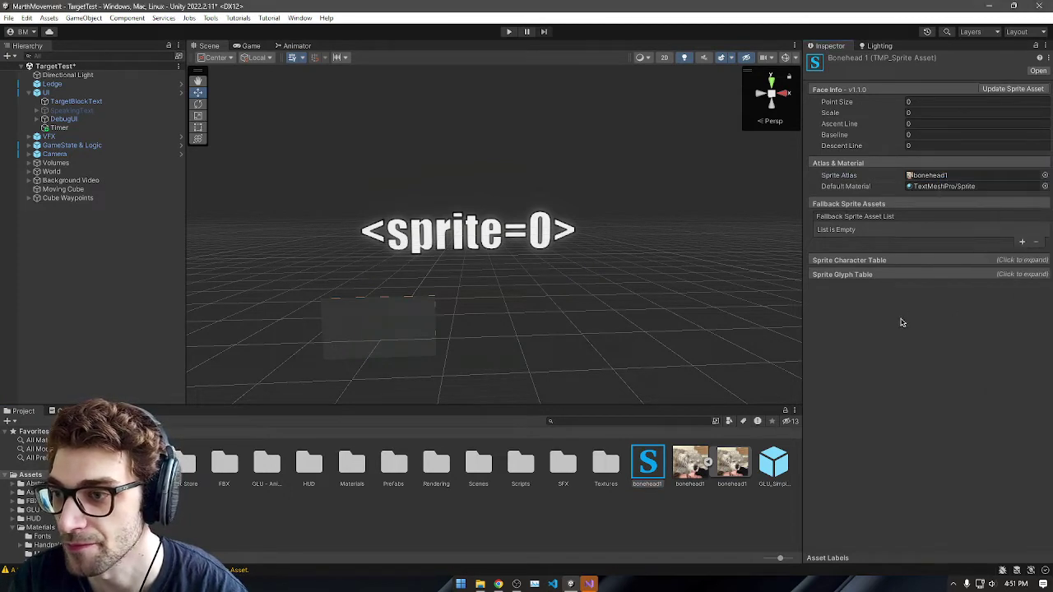
{"action": "left_click", "coordinate": [918, 189]}
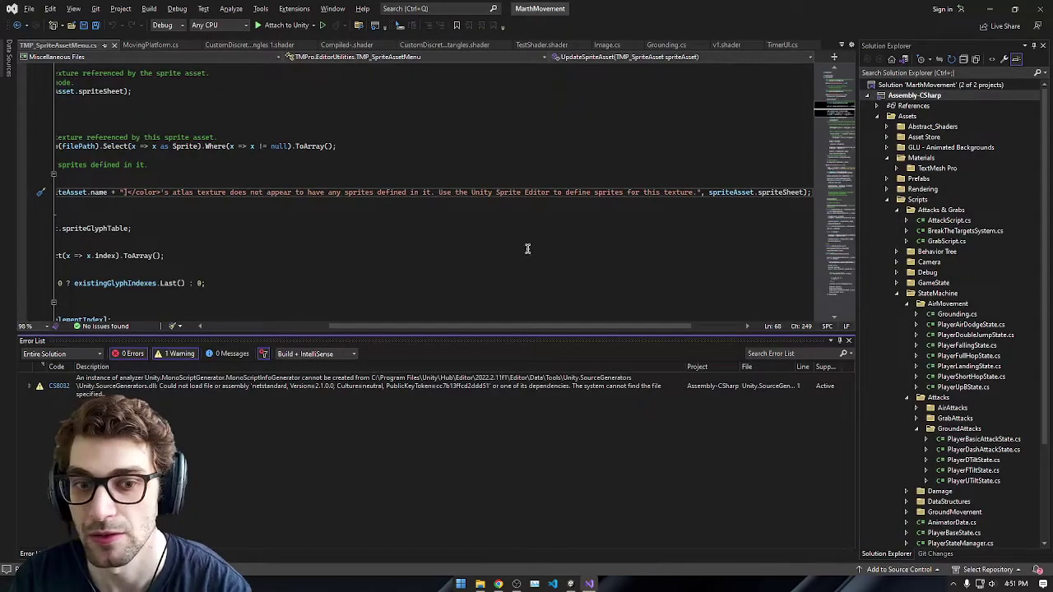
Step: View the sprite update code of TMP_SpriteAssetMenu.cs in Visual Studio and return to Unity
{"action": "left_click", "coordinate": [527, 248]}
{"action": "key", "text": "alt+Tab"}
{"action": "key", "text": "alt+Tab"}
{"action": "key", "text": "alt+Tab"}
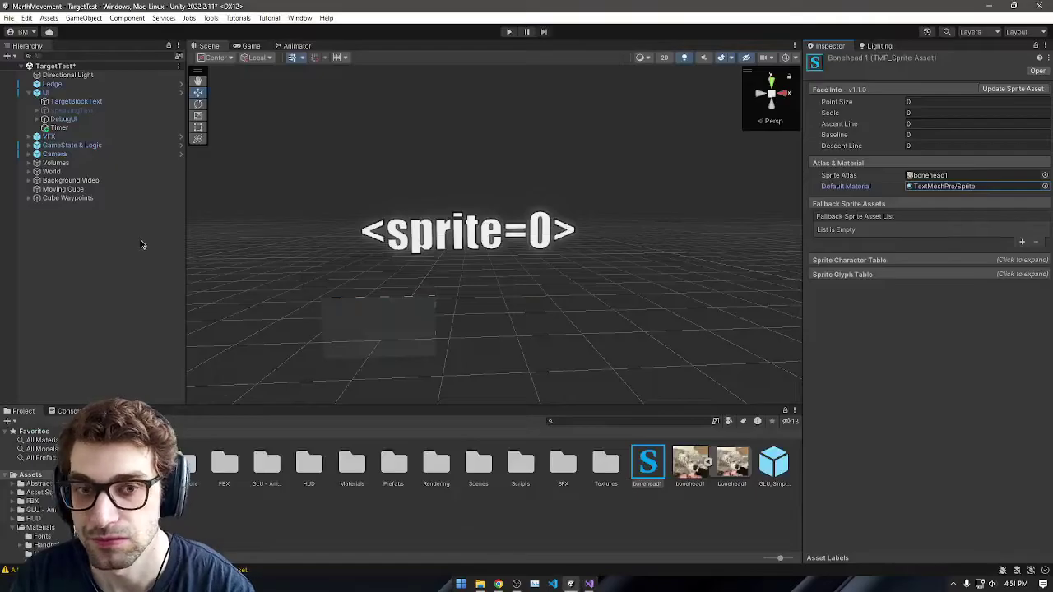
Step: Assign the bonehead1 sprite asset as the Sprite Asset in TargetBlockText's extra settings
{"action": "left_click", "coordinate": [74, 101]}
{"action": "scroll", "coordinate": [915, 351], "scroll_direction": "down", "scroll_amount": 5}
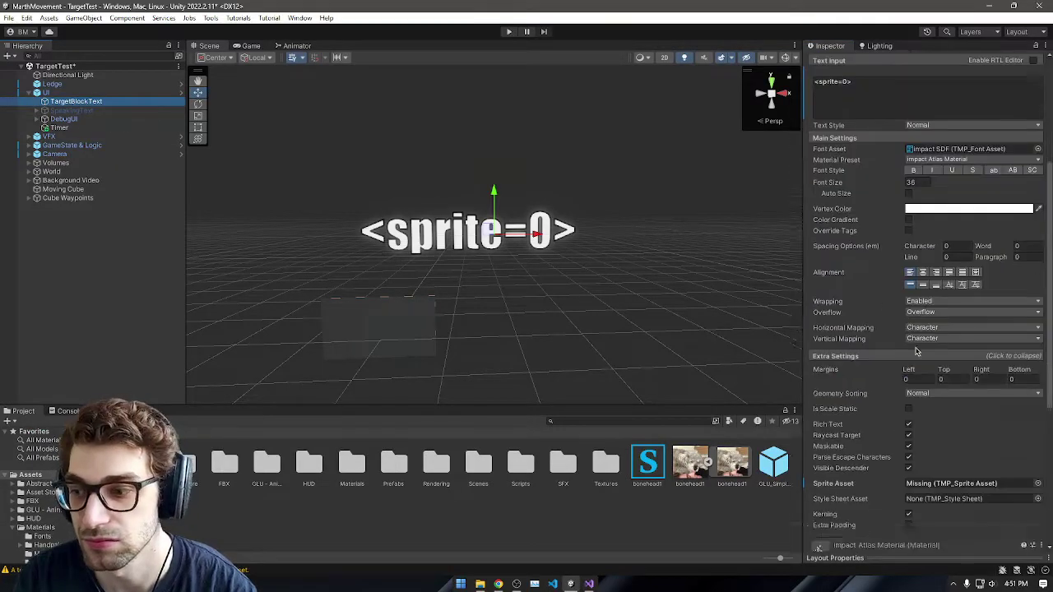
{"action": "scroll", "coordinate": [916, 351], "scroll_direction": "down", "scroll_amount": 5}
{"action": "left_click", "coordinate": [1037, 277]}
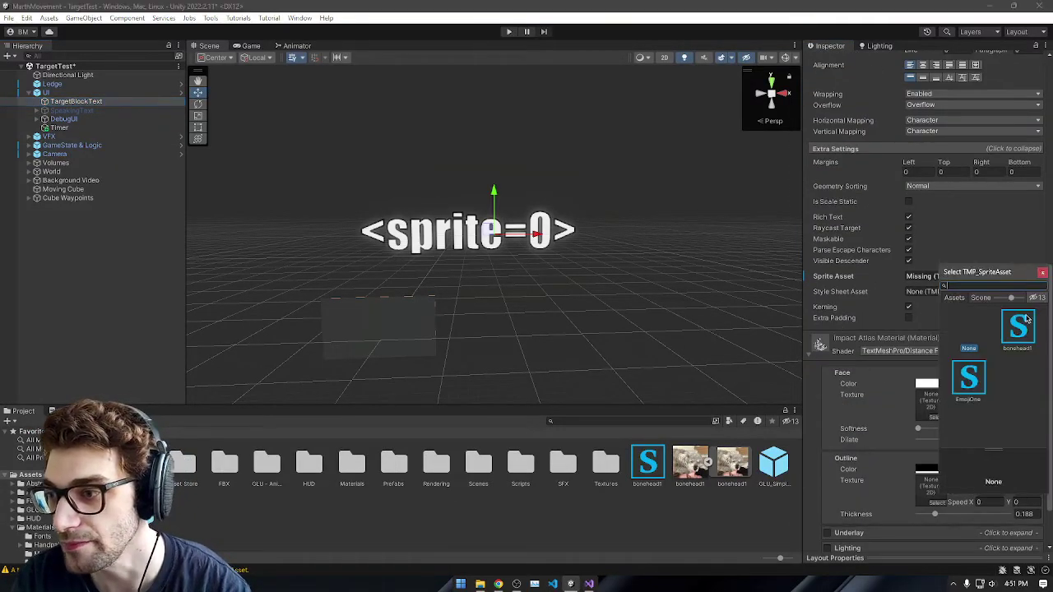
{"action": "double_click", "coordinate": [1020, 325]}
Step: Play the game to test the sprite in TargetBlockText, try to repeat its <sprite=0> tag, and stop playing
{"action": "left_click", "coordinate": [508, 31]}
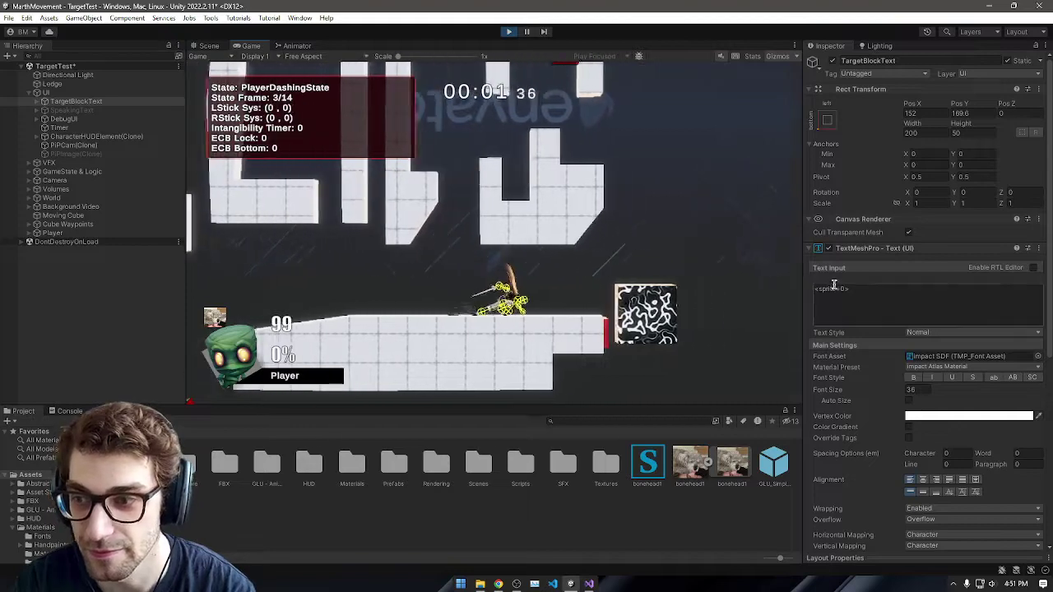
{"action": "left_click", "coordinate": [880, 297]}
{"action": "key", "text": "ctrl+c"}
{"action": "key", "text": "ctrl+v"}
{"action": "key", "text": "ctrl+v"}
{"action": "key", "text": "ctrl+v"}
{"action": "key", "text": "ctrl+v"}
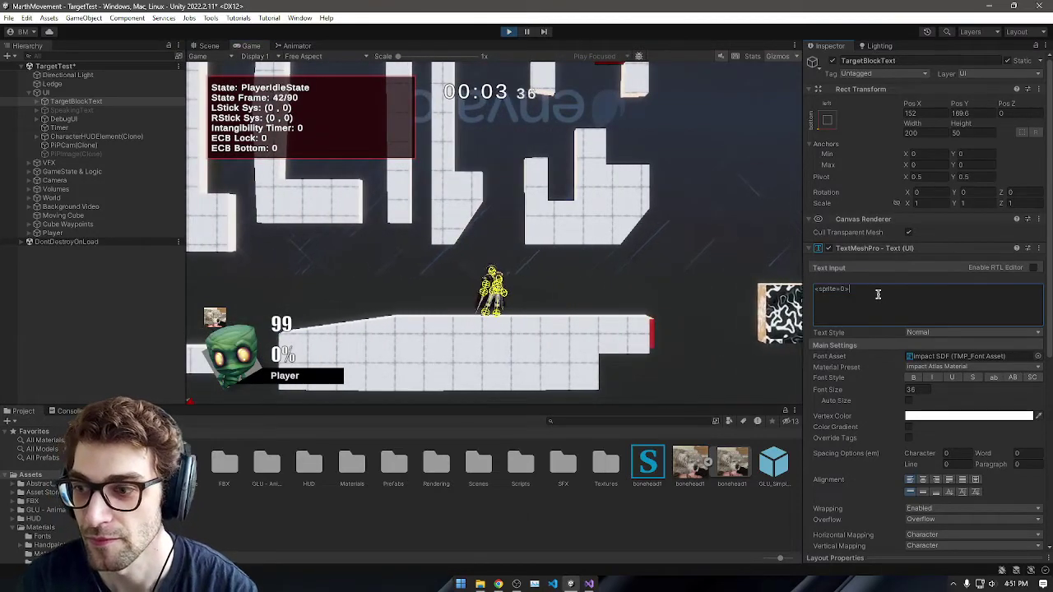
{"action": "key", "text": "ctrl+v"}
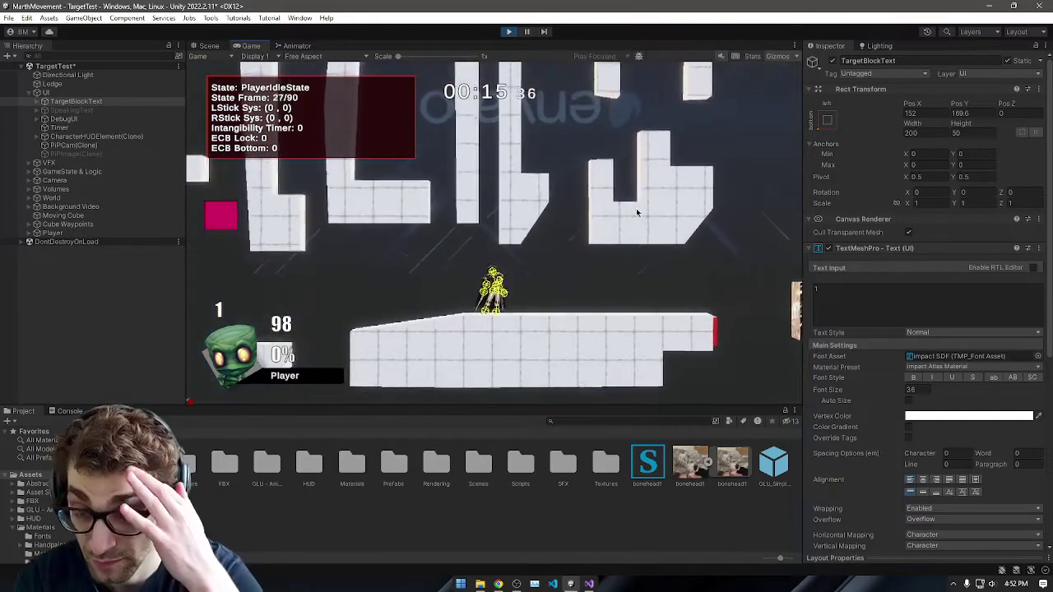
{"action": "left_click", "coordinate": [511, 34]}
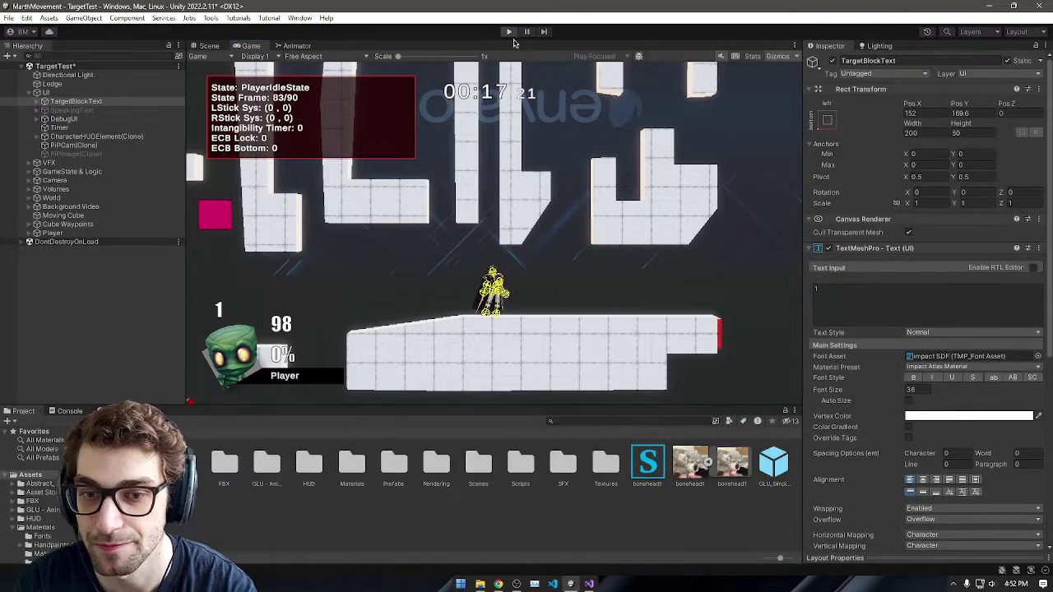
Step: Switch to the Chrome browser and open photopea.com in a new tab
{"action": "key", "text": "alt+Tab"}
{"action": "key", "text": "alt+Tab"}
{"action": "key", "text": "alt+Tab"}
{"action": "key", "text": "alt+Tab"}
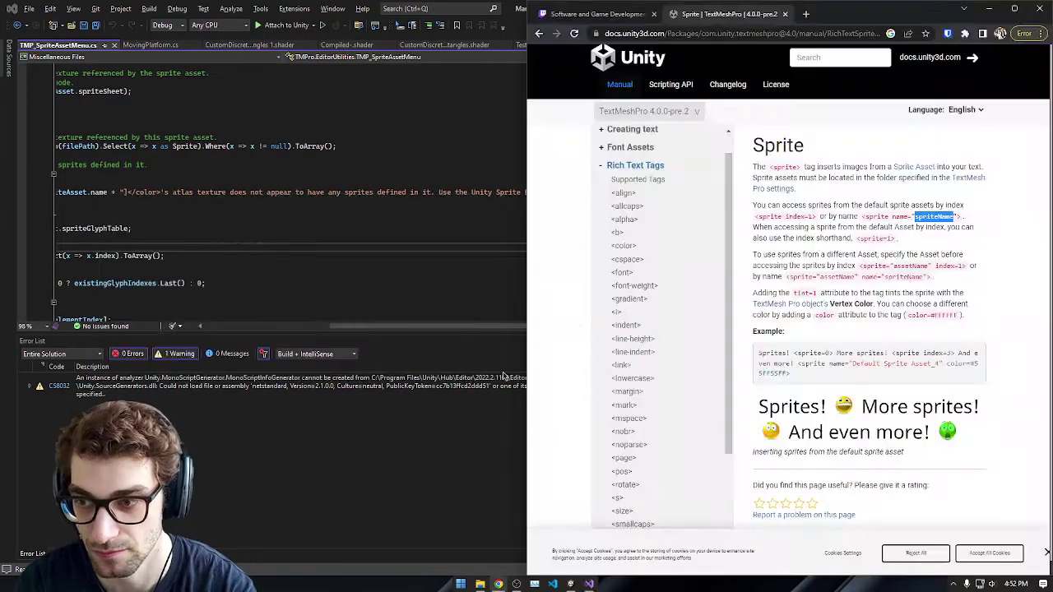
{"action": "left_click", "coordinate": [806, 15]}
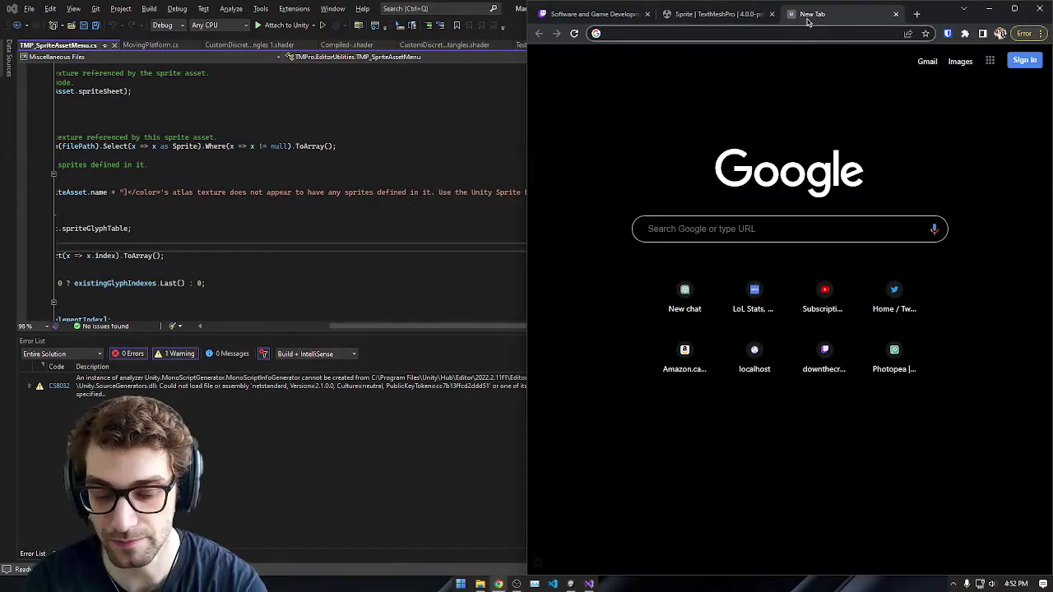
{"action": "type", "text": "no"}
{"action": "key", "text": "BackSpace"}
{"action": "key", "text": "BackSpace"}
{"action": "type", "text": "photopea.com"}
{"action": "key", "text": "Return"}
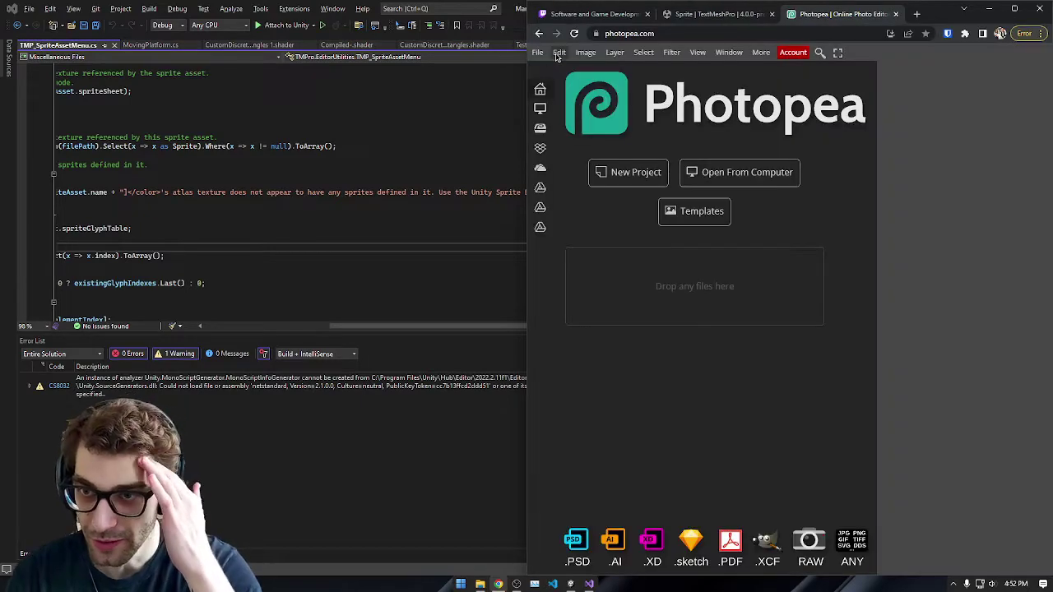
Step: Open the Amumu_Render.webp image from the Desktop folder in Photopea
{"action": "left_click", "coordinate": [538, 53]}
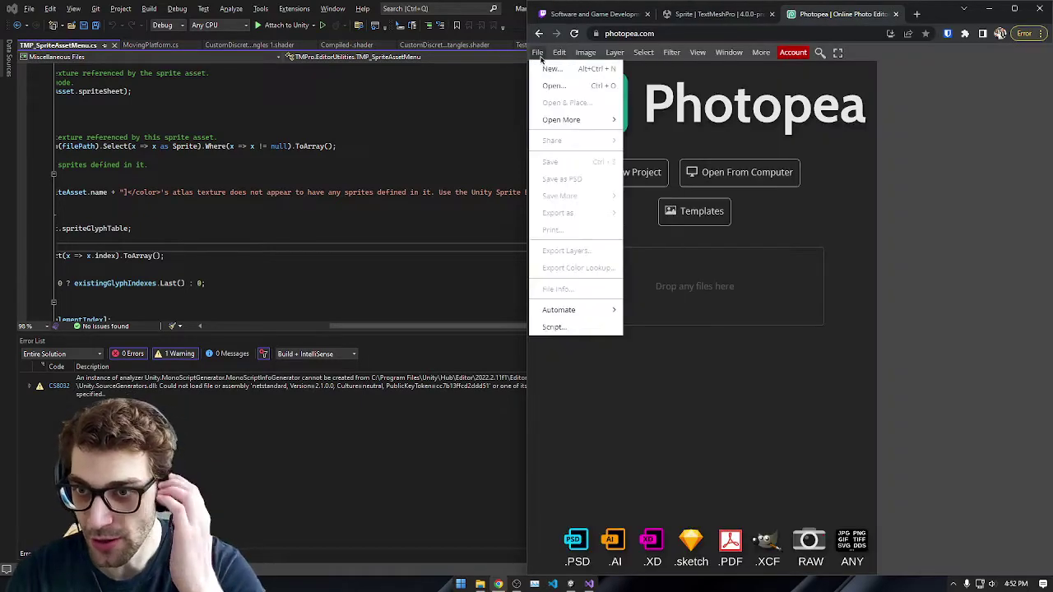
{"action": "left_click", "coordinate": [551, 85]}
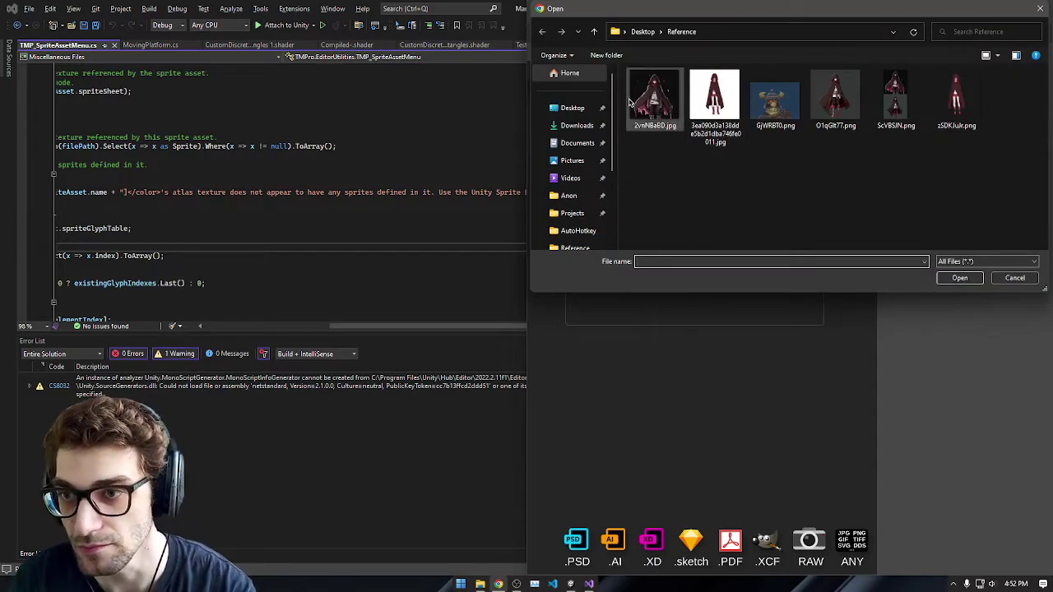
{"action": "left_click", "coordinate": [553, 116]}
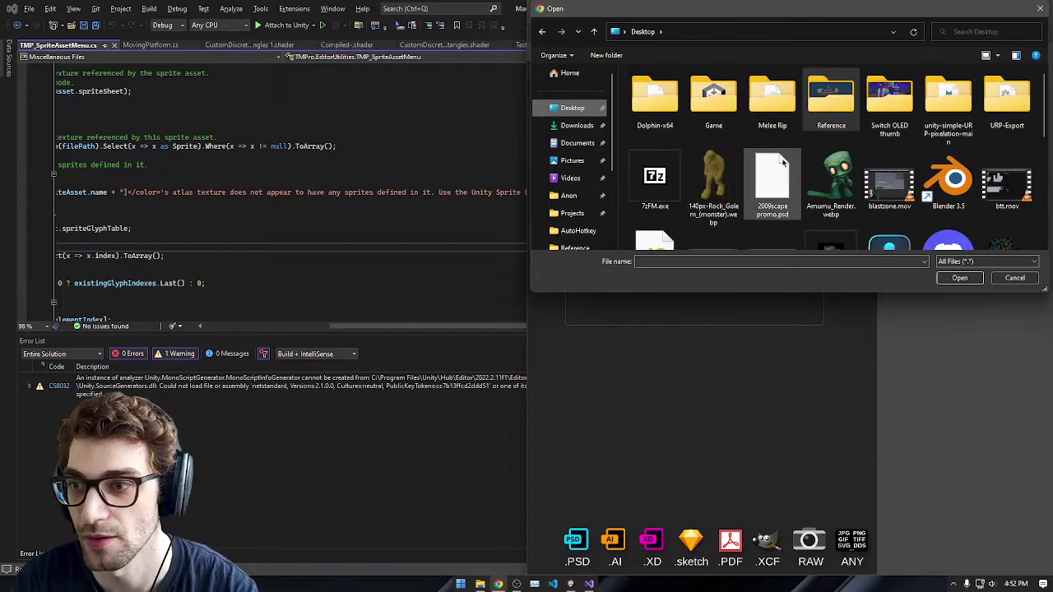
{"action": "double_click", "coordinate": [830, 183]}
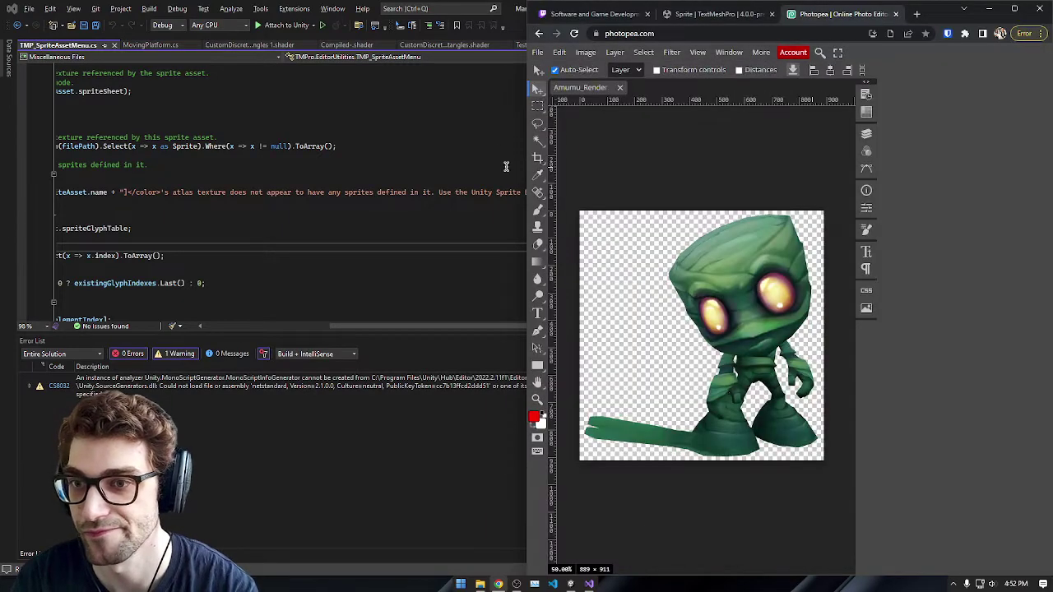
Step: Select the area around the character's head with a rectangle and crop the image to it, about 541 × 544 px
{"action": "left_click", "coordinate": [538, 105]}
{"action": "left_click_drag", "start_coordinate": [662, 213], "coordinate": [797, 326]}
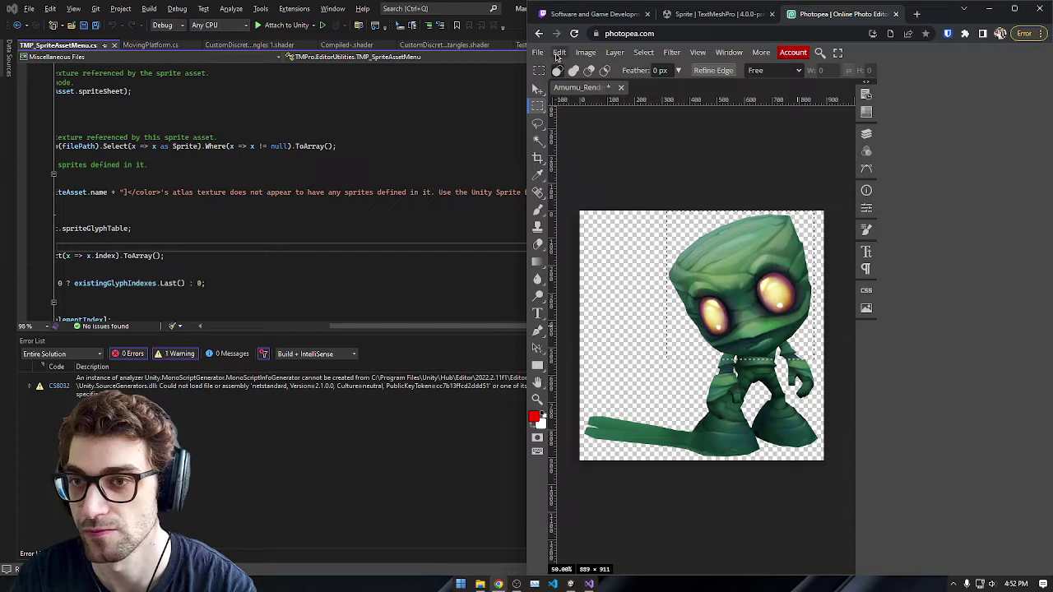
{"action": "left_click", "coordinate": [585, 51]}
{"action": "left_click", "coordinate": [595, 255]}
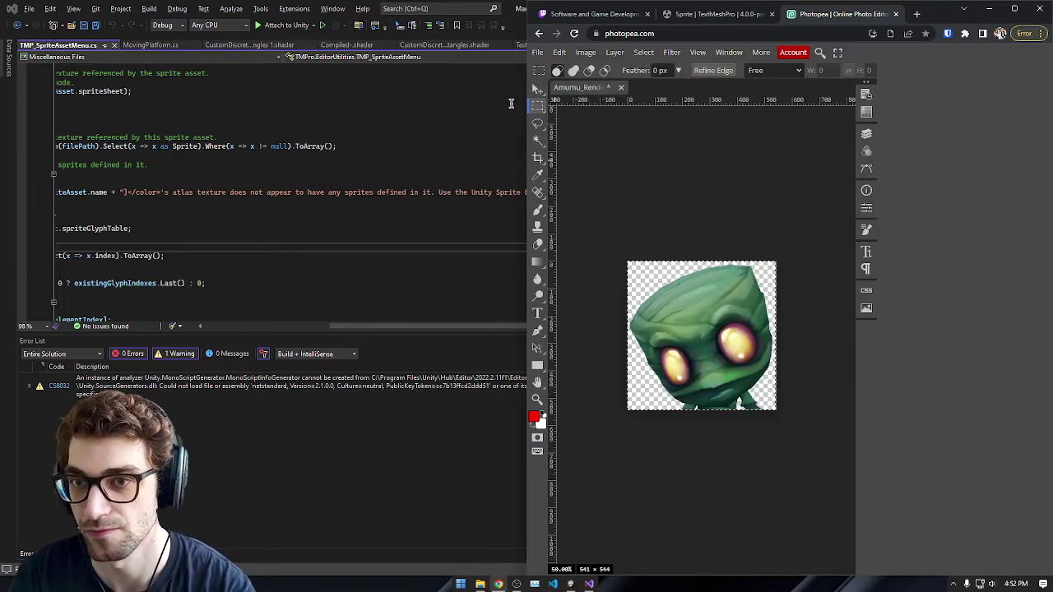
Step: Outline the body parts below the chin and jaw with the Polygonal Lasso, delete them and deselect
{"action": "right_click", "coordinate": [538, 123]}
{"action": "left_click", "coordinate": [568, 128]}
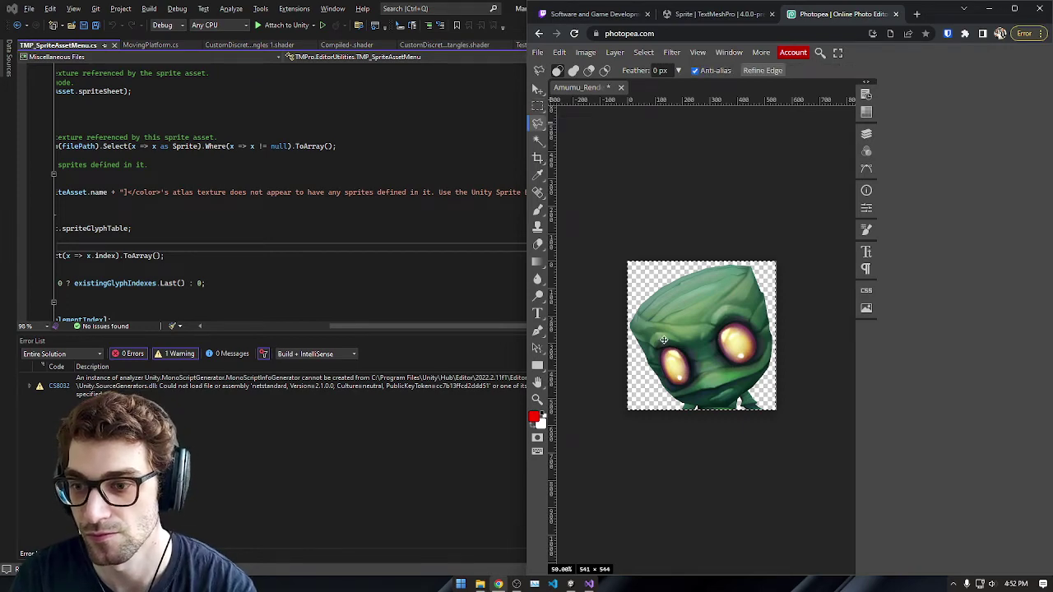
{"action": "left_click", "coordinate": [539, 400]}
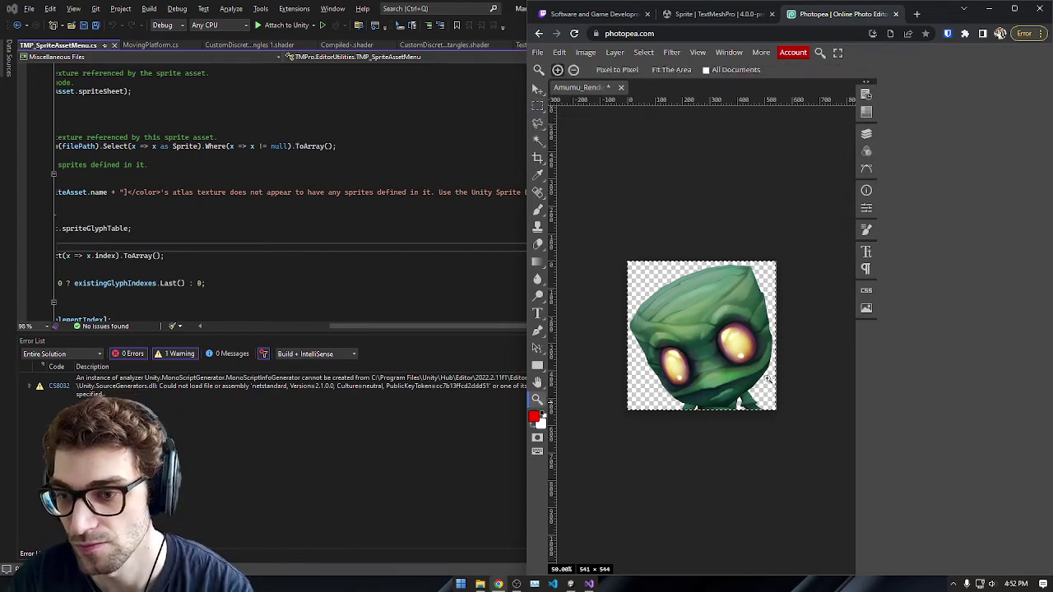
{"action": "left_click_drag", "start_coordinate": [756, 377], "coordinate": [808, 398]}
{"action": "middle_click_drag", "start_coordinate": [808, 398], "coordinate": [897, 308]}
{"action": "middle_click_drag", "start_coordinate": [824, 414], "coordinate": [817, 317]}
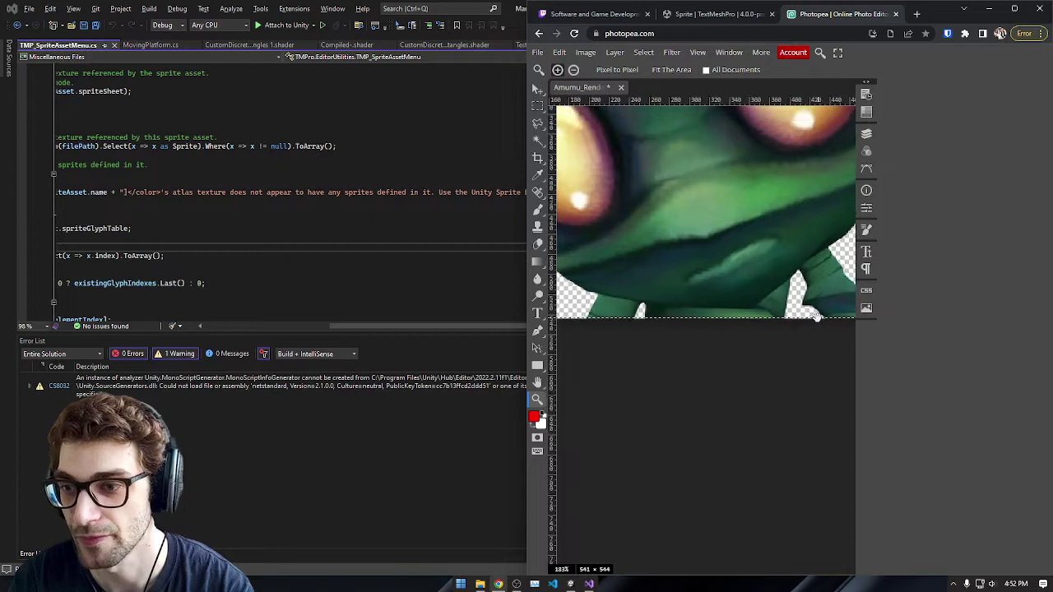
{"action": "left_click", "coordinate": [537, 123]}
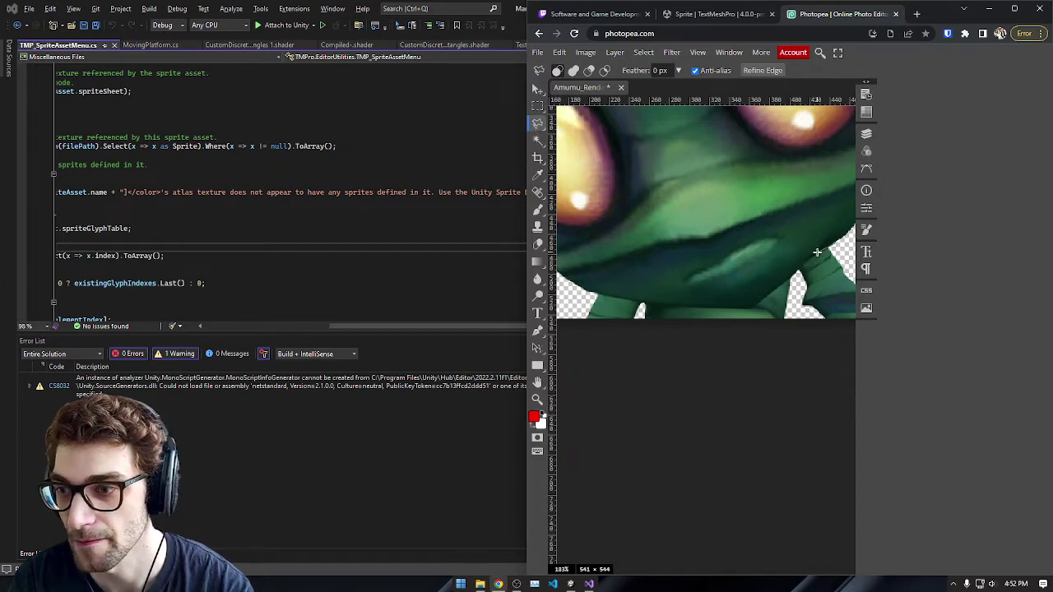
{"action": "left_click", "coordinate": [752, 310]}
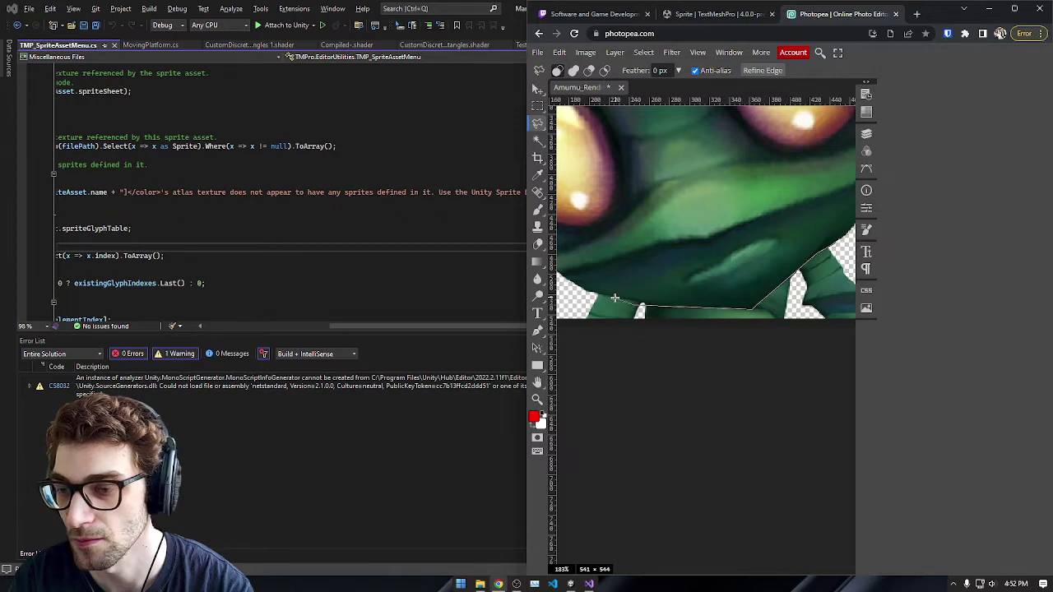
{"action": "left_click", "coordinate": [709, 361]}
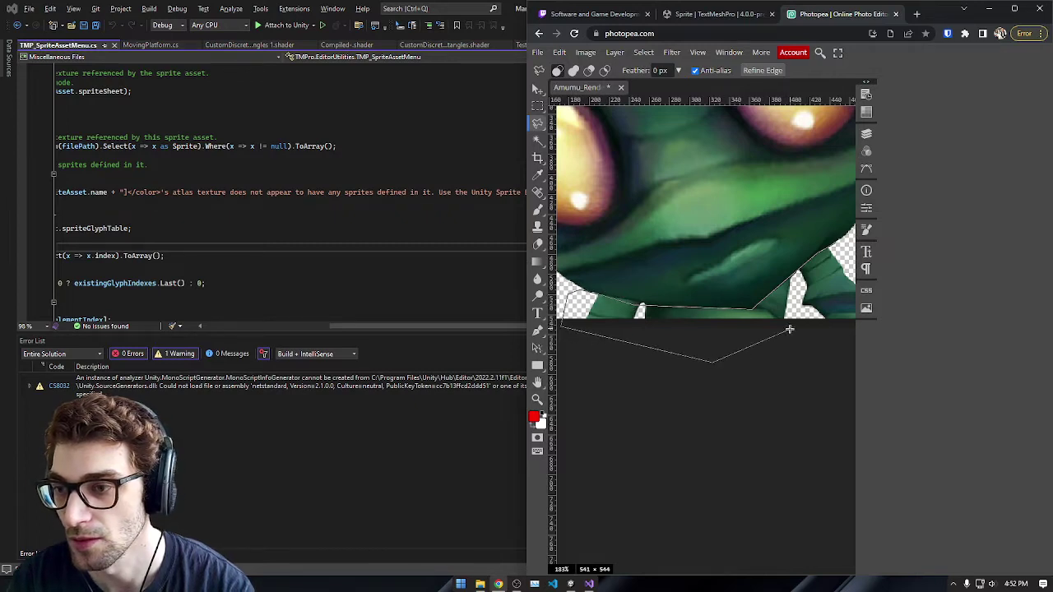
{"action": "left_click", "coordinate": [790, 329]}
{"action": "left_click", "coordinate": [754, 315]}
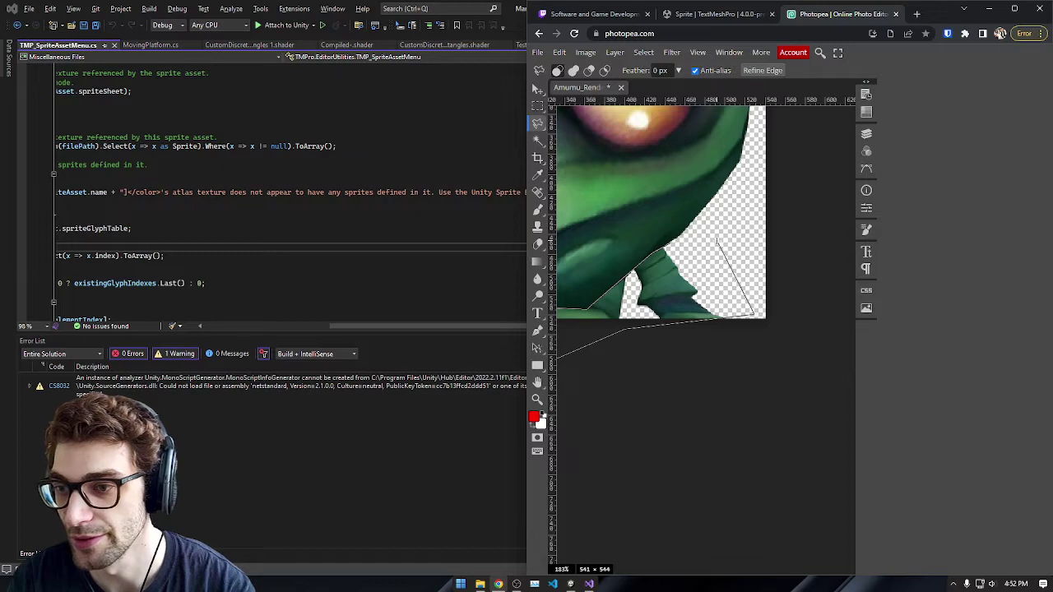
{"action": "left_click", "coordinate": [671, 241]}
{"action": "key", "text": "Delete"}
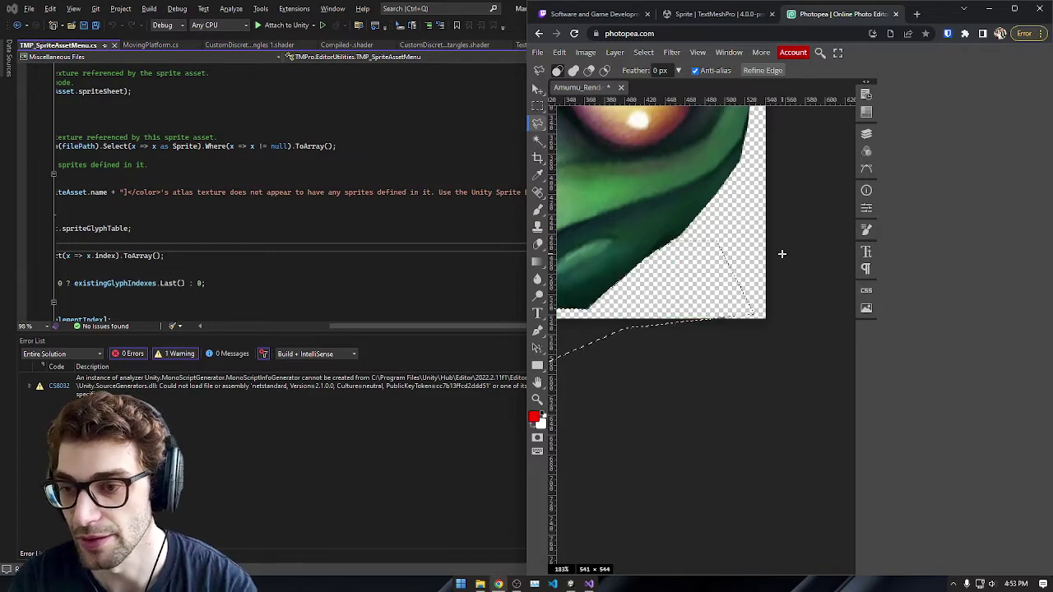
{"action": "key", "text": "ctrl+d"}
Step: Select the leftover bits along the underside of the chin with the Polygonal Lasso, delete them and deselect
{"action": "left_click_drag", "start_coordinate": [609, 327], "coordinate": [809, 329]}
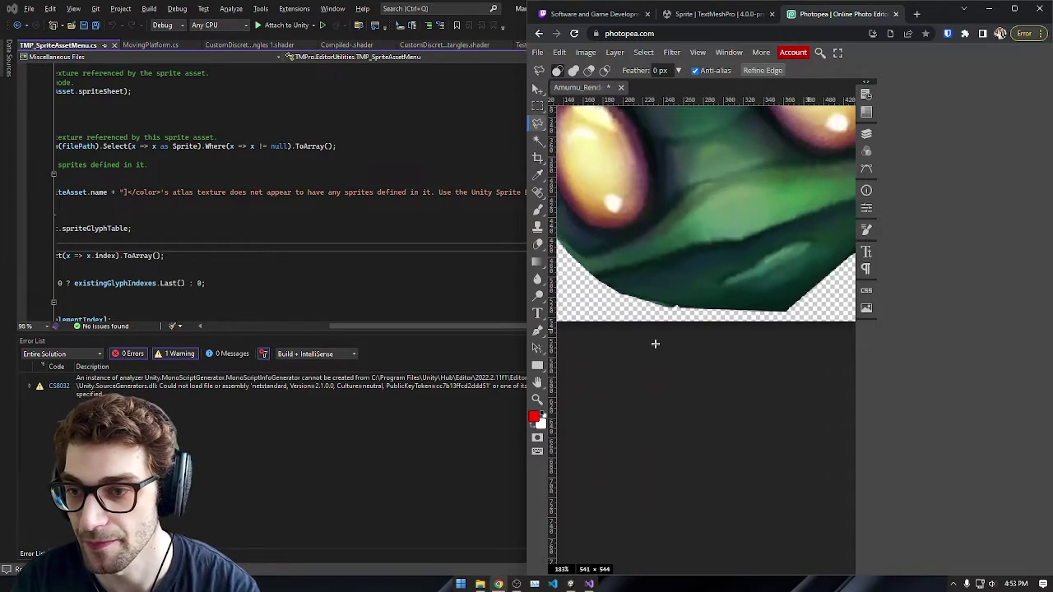
{"action": "left_click", "coordinate": [601, 283]}
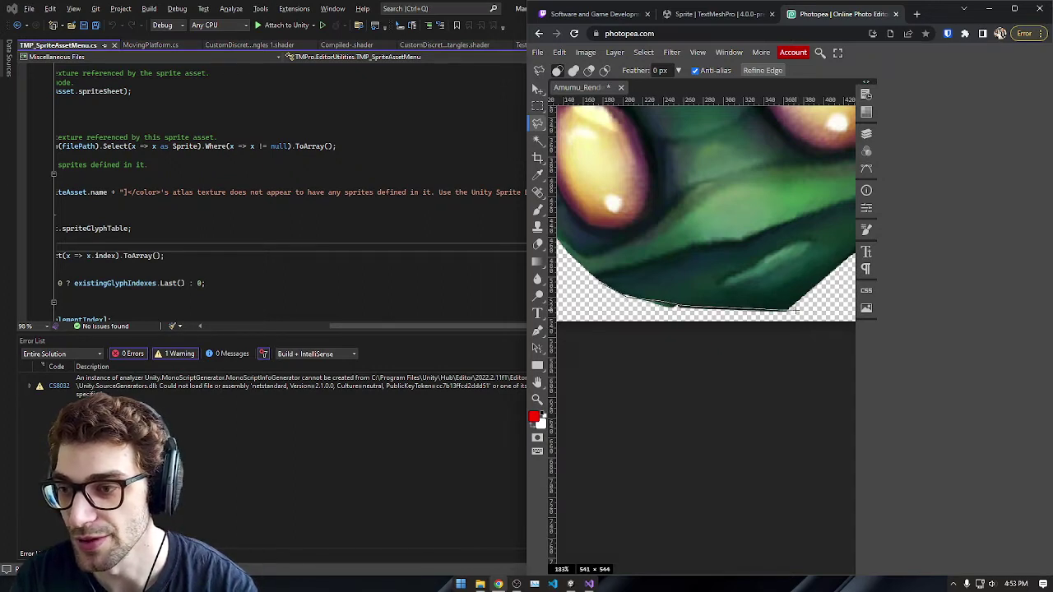
{"action": "left_click", "coordinate": [746, 368]}
{"action": "left_click", "coordinate": [591, 381]}
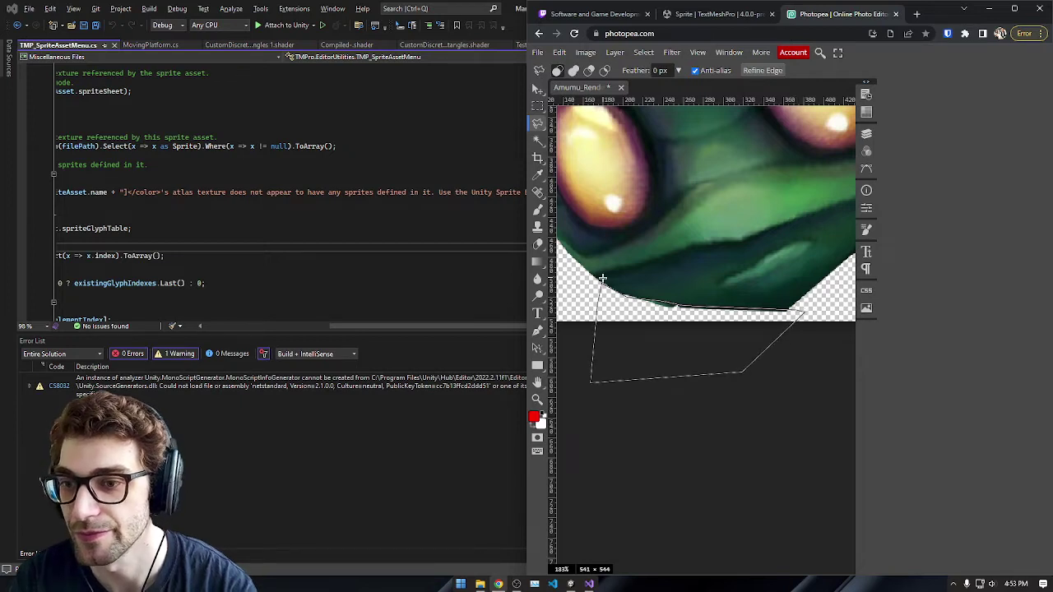
{"action": "left_click", "coordinate": [601, 282]}
{"action": "key", "text": "Delete"}
{"action": "key", "text": "ctrl+d"}
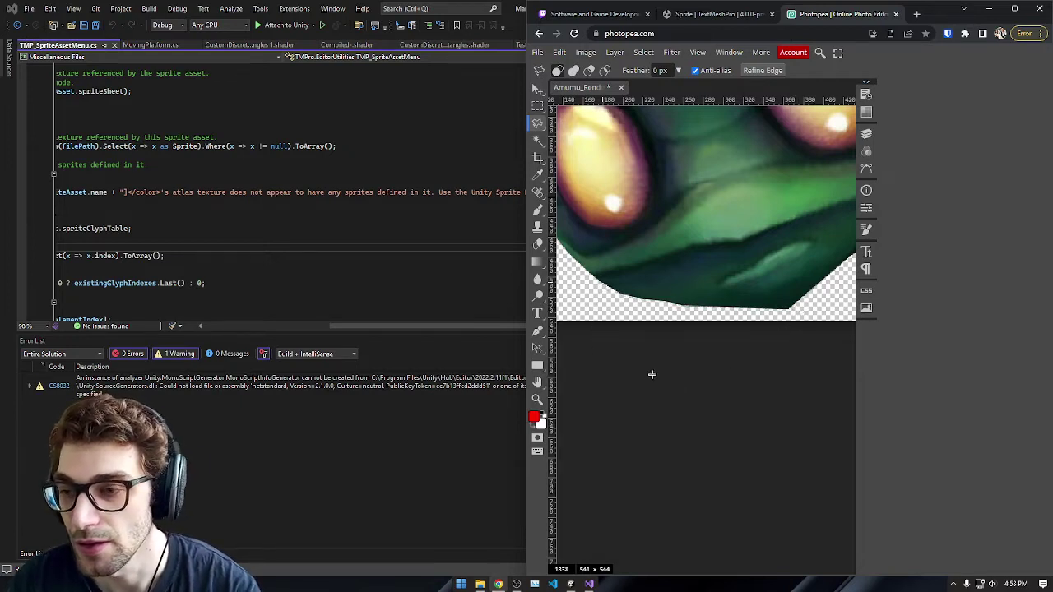
Step: Smooth the cut edge along the chin with the Eraser, then view the whole head
{"action": "scroll", "coordinate": [651, 375], "scroll_direction": "up", "scroll_amount": 2}
{"action": "key", "text": "e"}
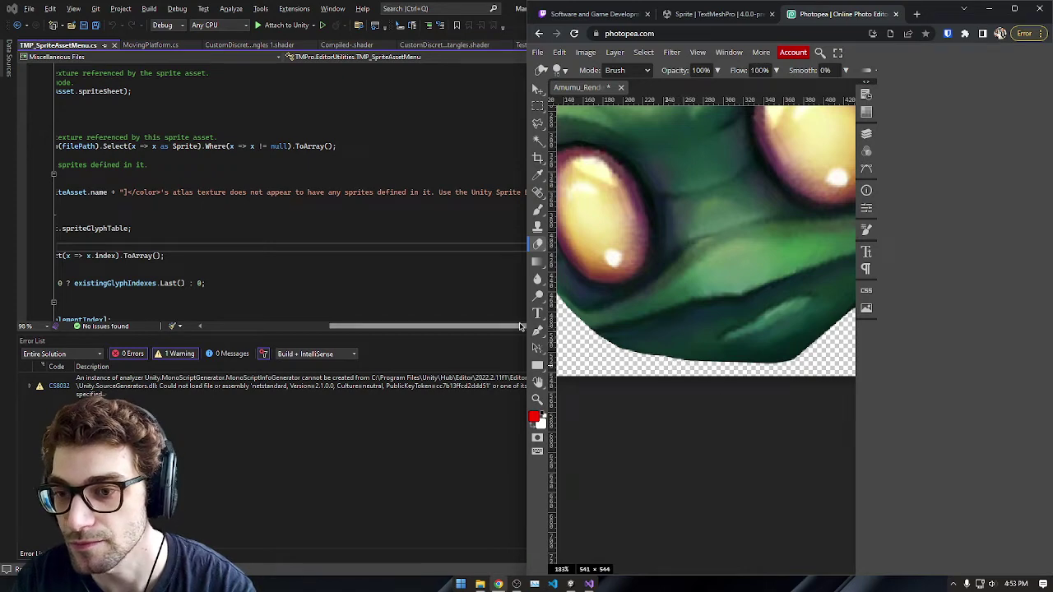
{"action": "double_click", "coordinate": [537, 399]}
{"action": "mouse_move", "coordinate": [678, 398]}
{"action": "left_mouse_down"}
{"action": "mouse_move", "coordinate": [693, 384]}
{"action": "mouse_move", "coordinate": [683, 383]}
{"action": "left_mouse_up"}
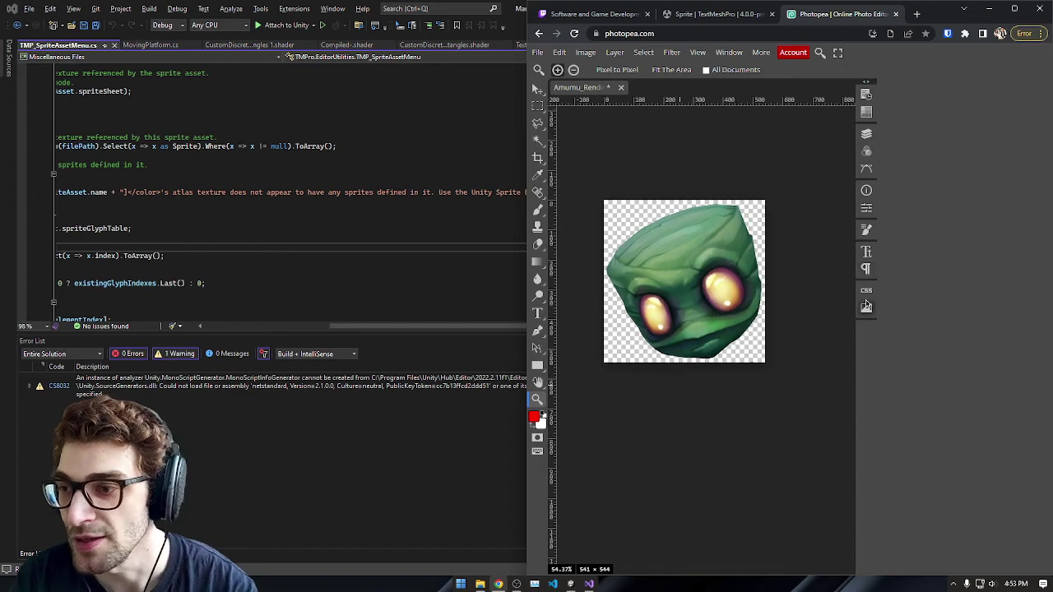
{"action": "left_click", "coordinate": [865, 209]}
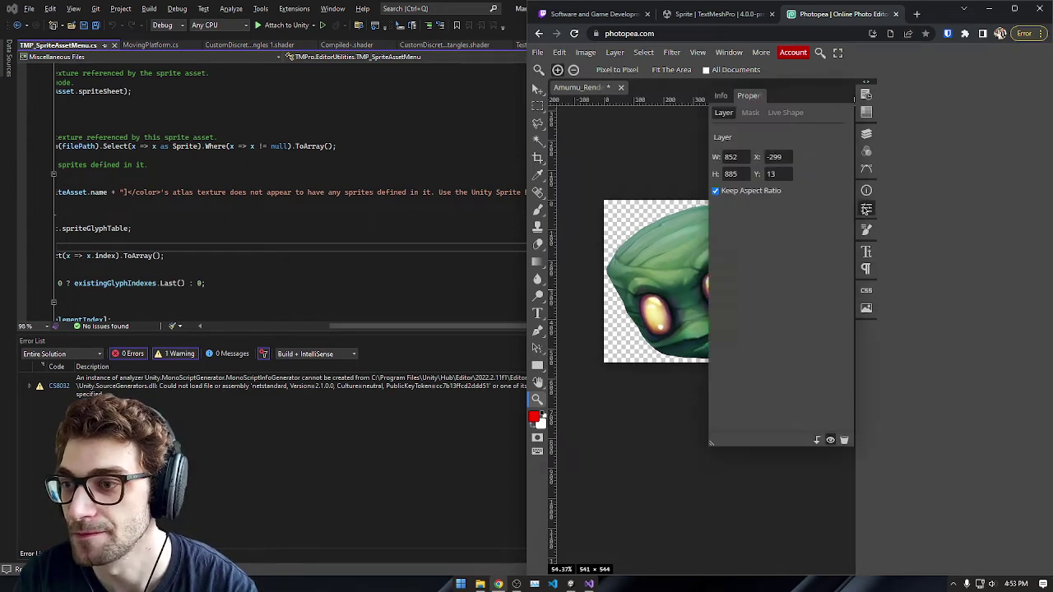
{"action": "left_click", "coordinate": [866, 210]}
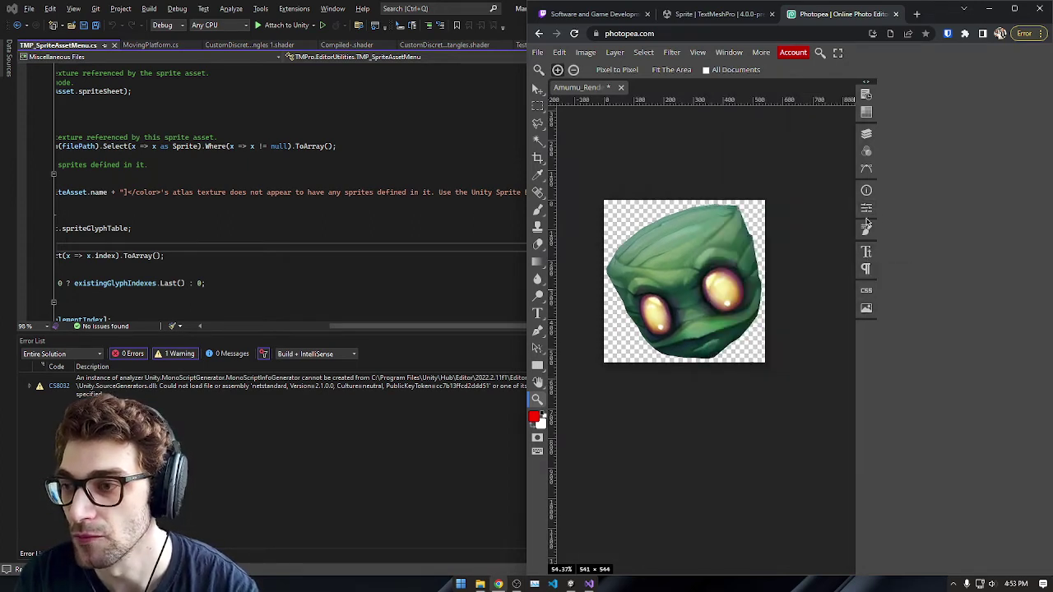
{"action": "left_click", "coordinate": [865, 212]}
{"action": "left_click", "coordinate": [866, 211]}
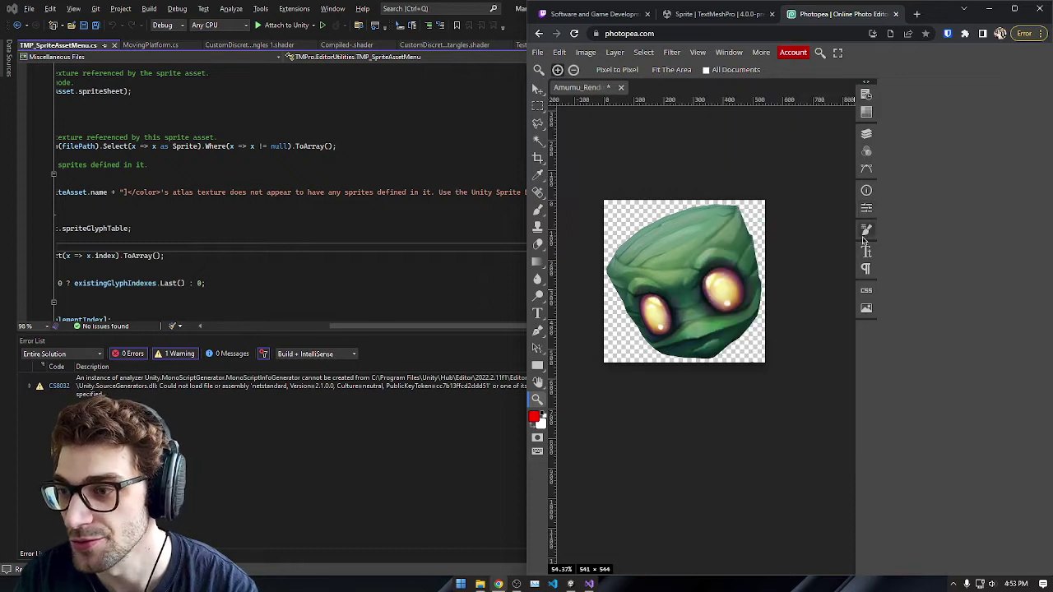
{"action": "left_click", "coordinate": [866, 308]}
{"action": "left_click", "coordinate": [865, 309]}
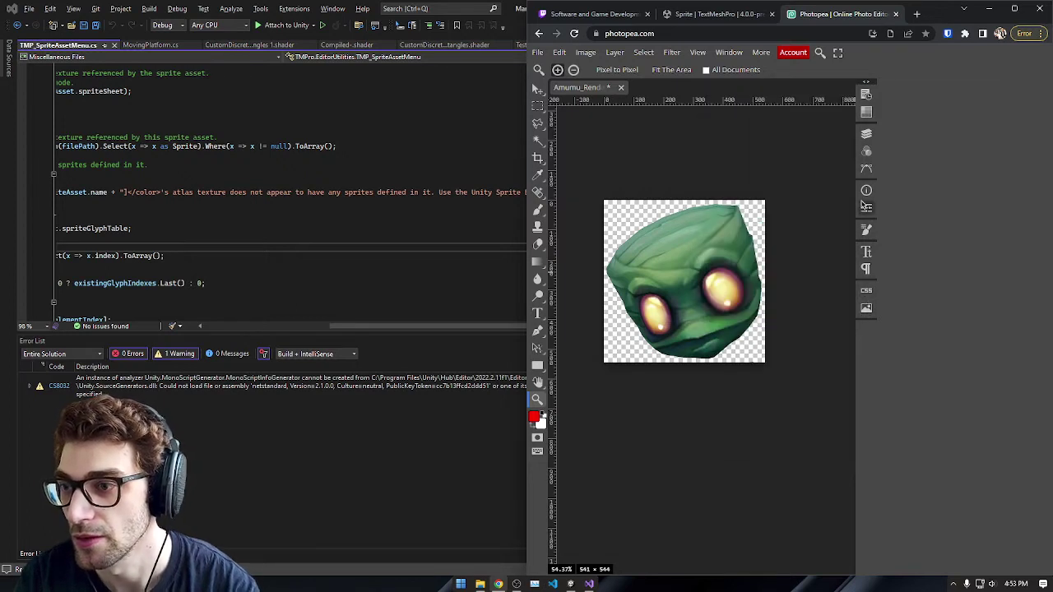
Step: Add a Stroke layer style to the Background layer as a thin black outline positioned outside the head
{"action": "left_click", "coordinate": [865, 135]}
{"action": "left_click", "coordinate": [776, 433]}
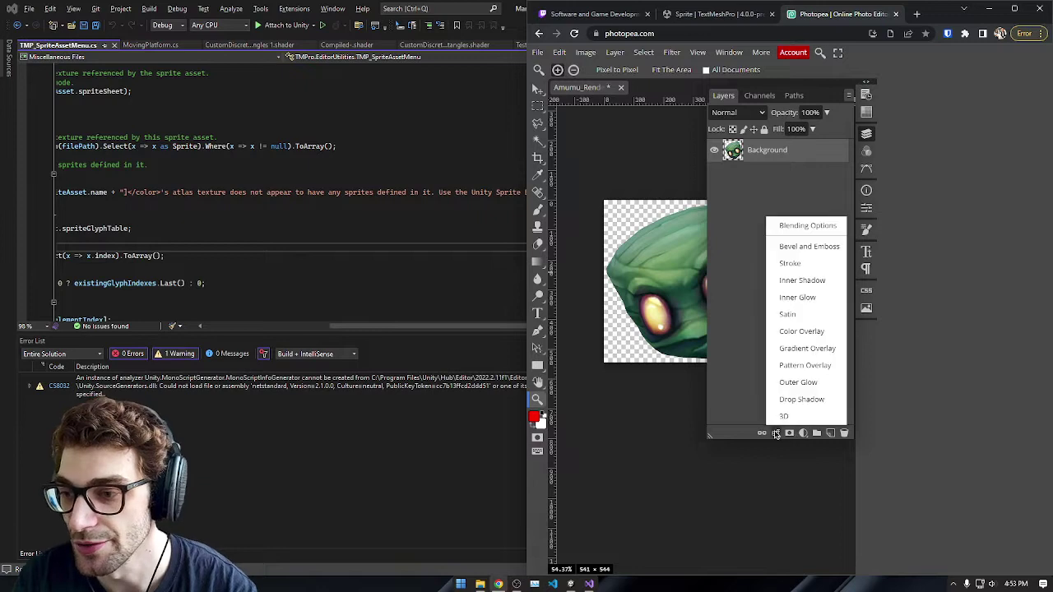
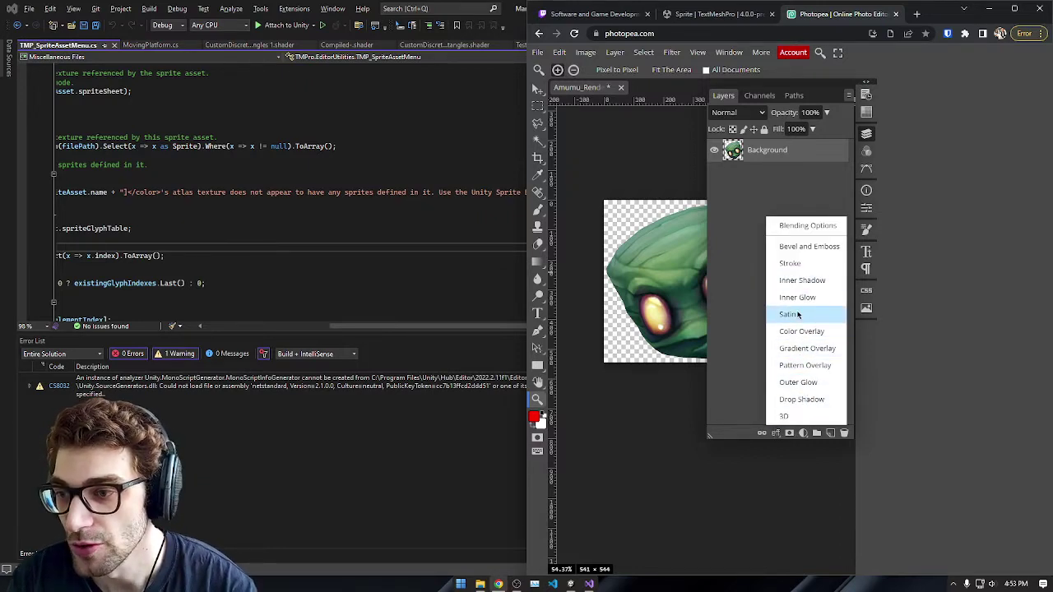
{"action": "left_click", "coordinate": [790, 264]}
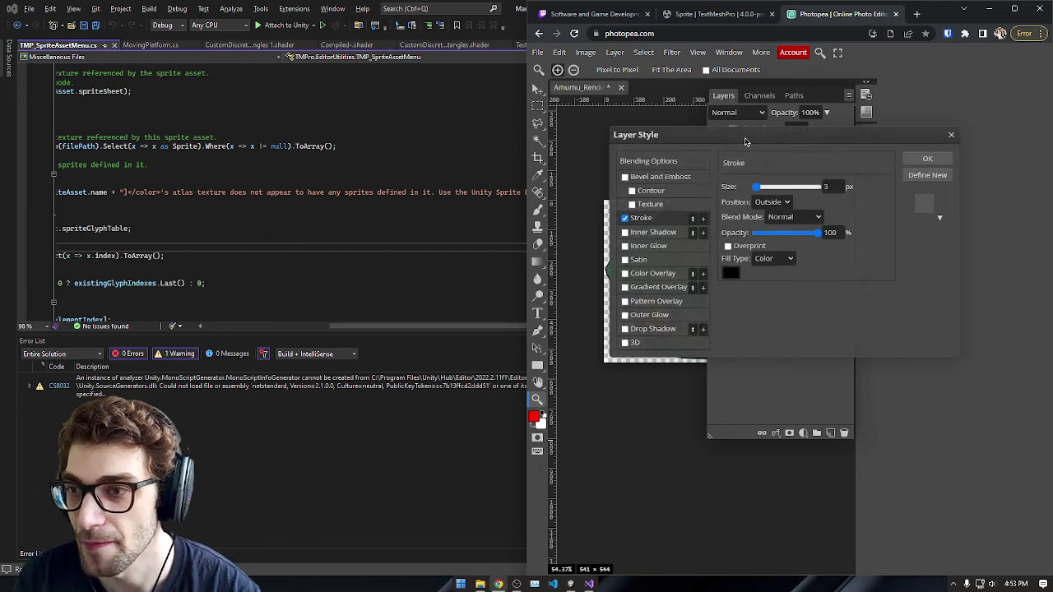
{"action": "left_click_drag", "start_coordinate": [746, 142], "coordinate": [849, 254]}
{"action": "left_click", "coordinate": [861, 301]}
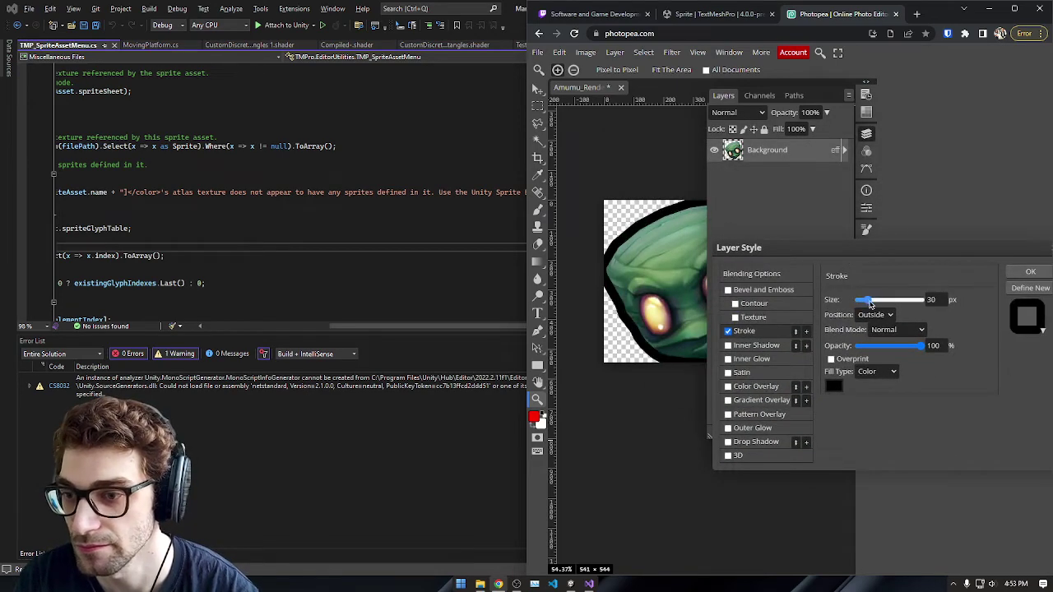
{"action": "left_click", "coordinate": [1030, 271]}
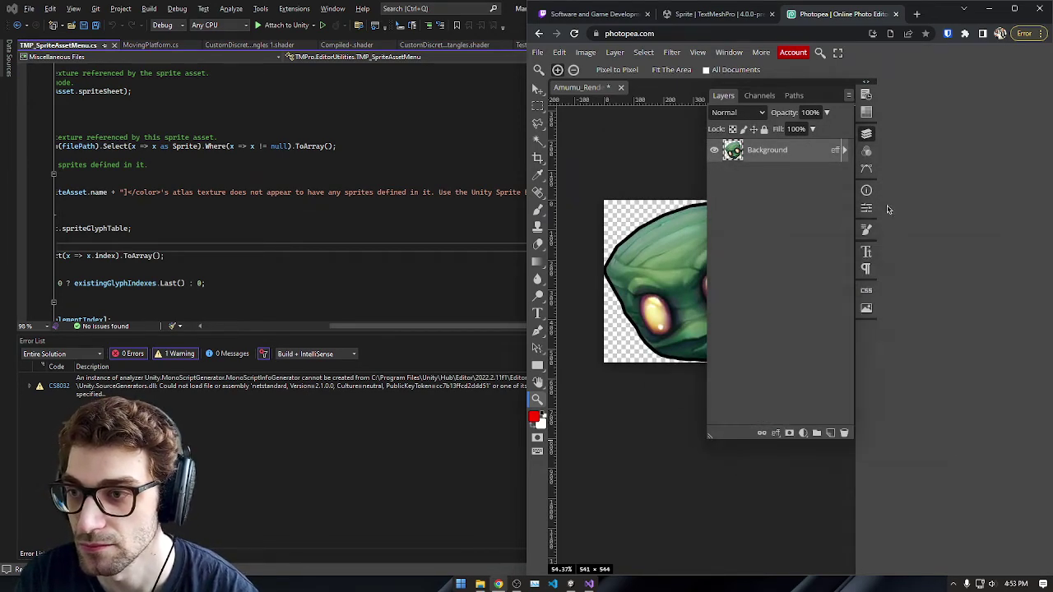
{"action": "left_click", "coordinate": [867, 133]}
Step: Try to erase the leftover black mark near the image's lower-right corner with the Eraser and check the Background layer
{"action": "key", "text": "e"}
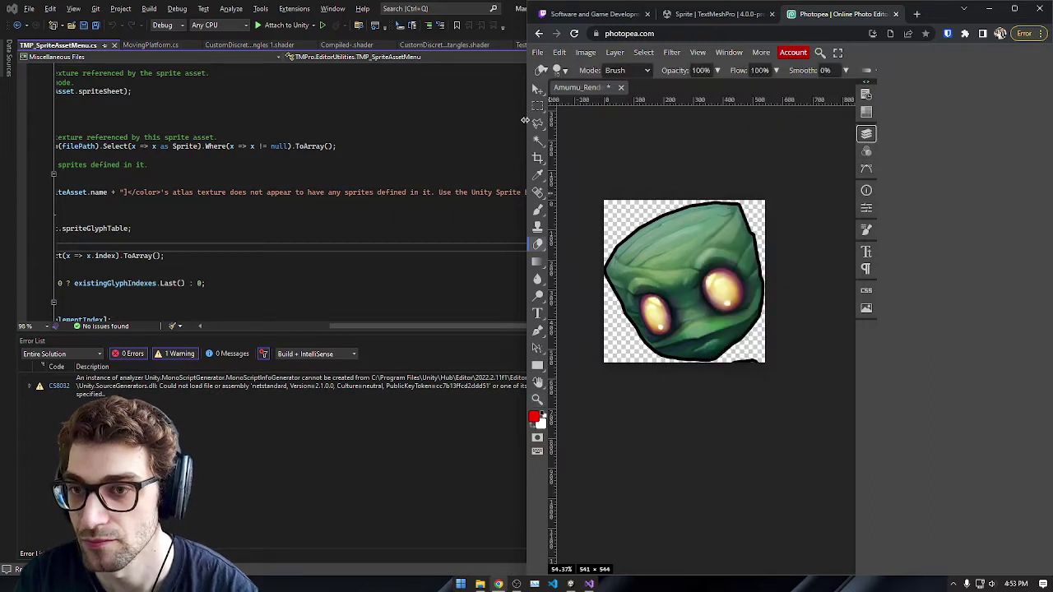
{"action": "left_click", "coordinate": [562, 71]}
{"action": "left_click", "coordinate": [759, 368]}
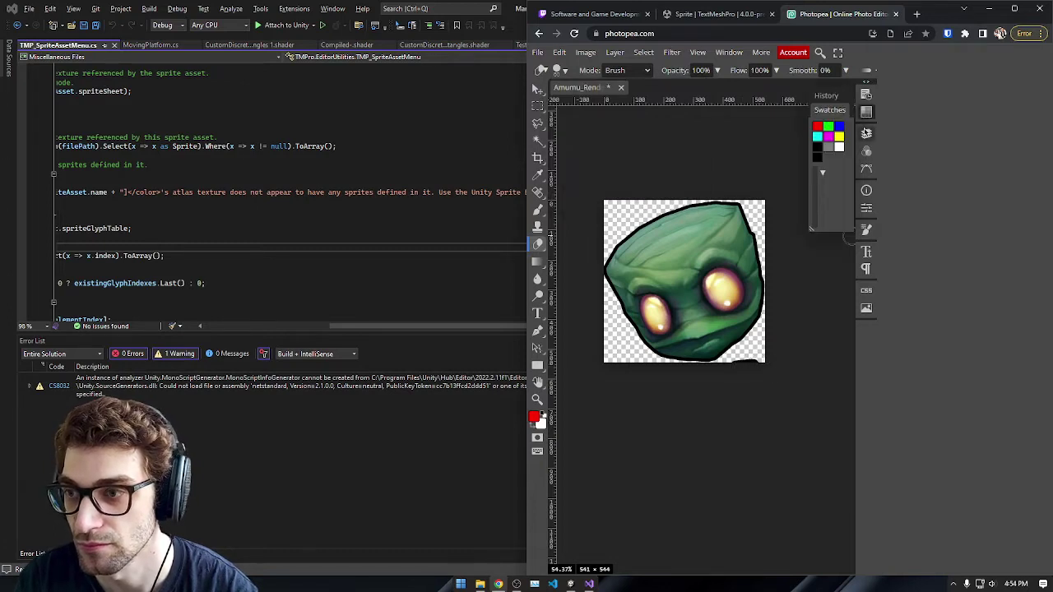
{"action": "left_click", "coordinate": [866, 133]}
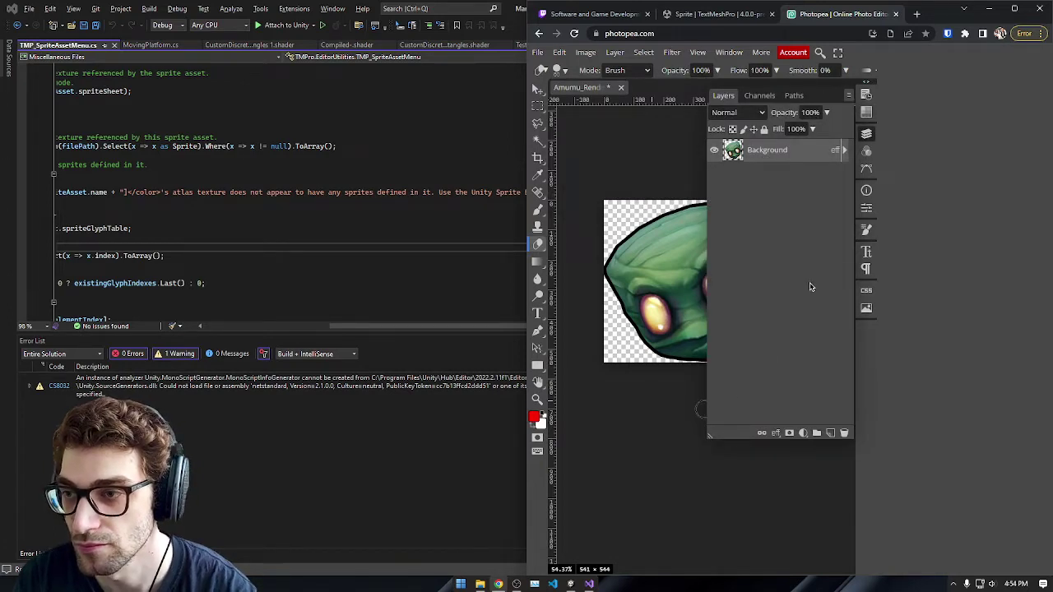
{"action": "left_click", "coordinate": [866, 133]}
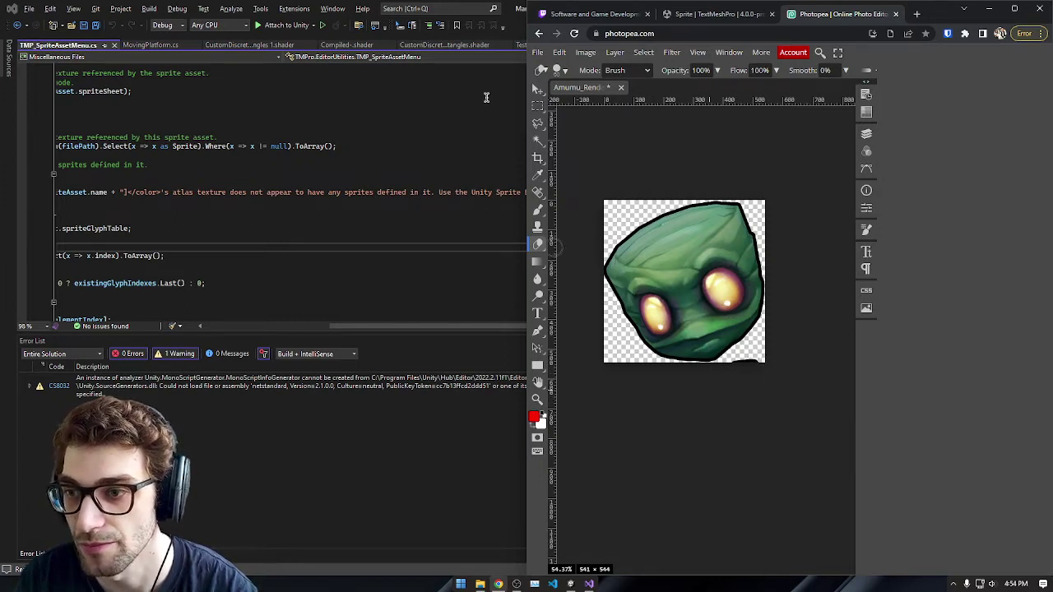
Step: Try to enclose the leftover black mark at the image's lower-right corner in a rectangular selection
{"action": "left_click", "coordinate": [538, 105]}
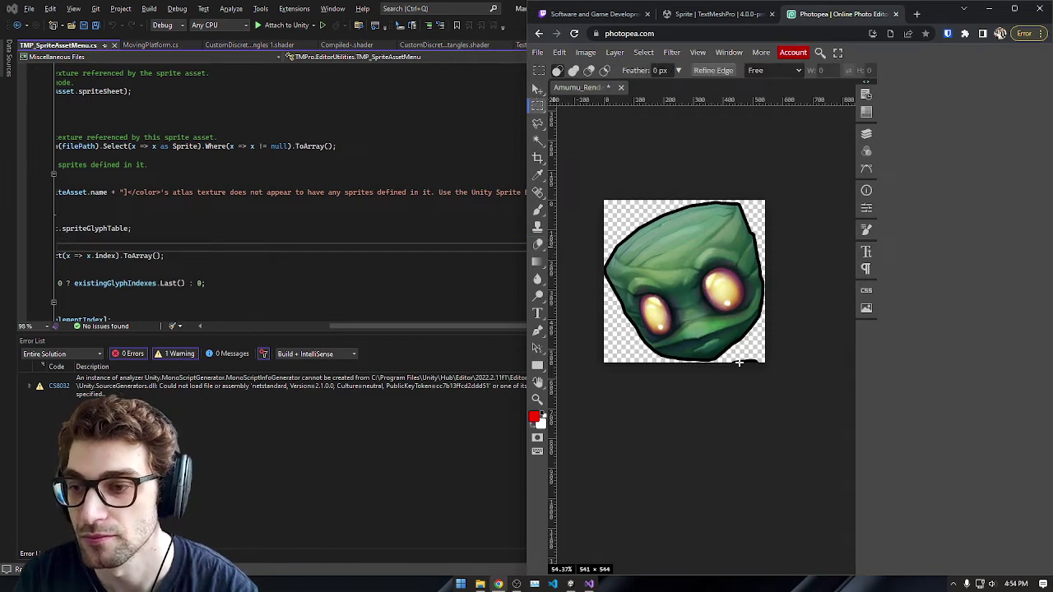
{"action": "left_click_drag", "start_coordinate": [731, 355], "coordinate": [834, 417]}
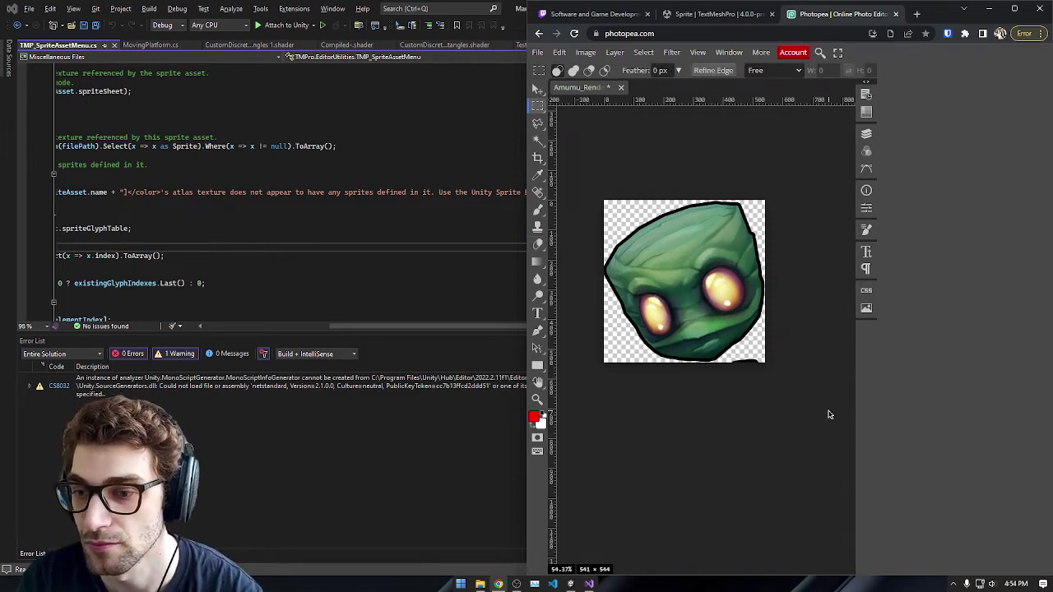
{"action": "scroll", "coordinate": [706, 220], "scroll_direction": "down", "scroll_amount": 2}
{"action": "scroll", "coordinate": [741, 259], "scroll_direction": "up", "scroll_amount": 3}
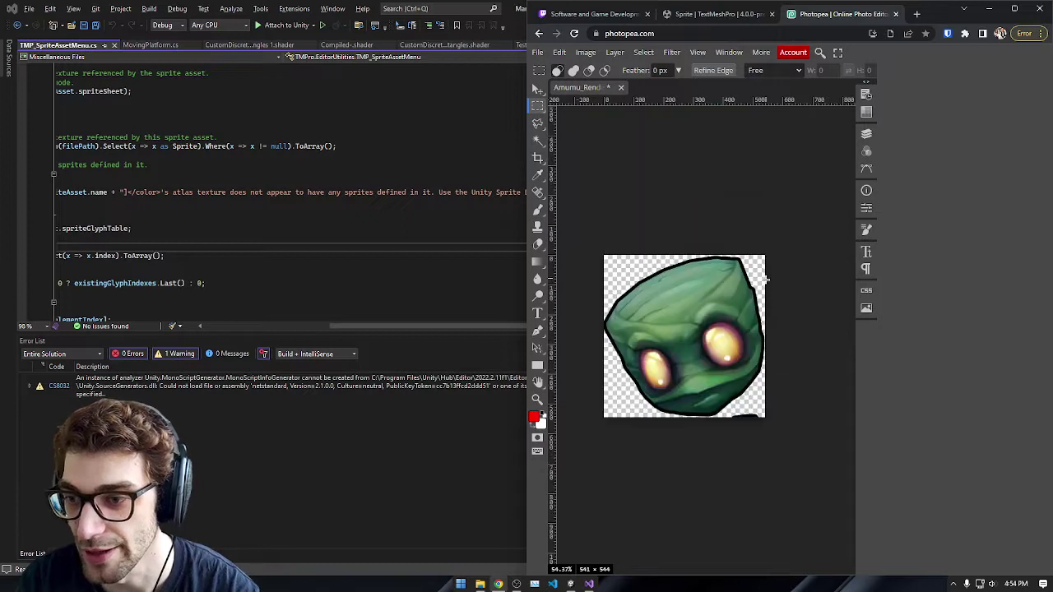
{"action": "scroll", "coordinate": [781, 329], "scroll_direction": "down", "scroll_amount": 2}
{"action": "left_click_drag", "start_coordinate": [804, 385], "coordinate": [732, 297]}
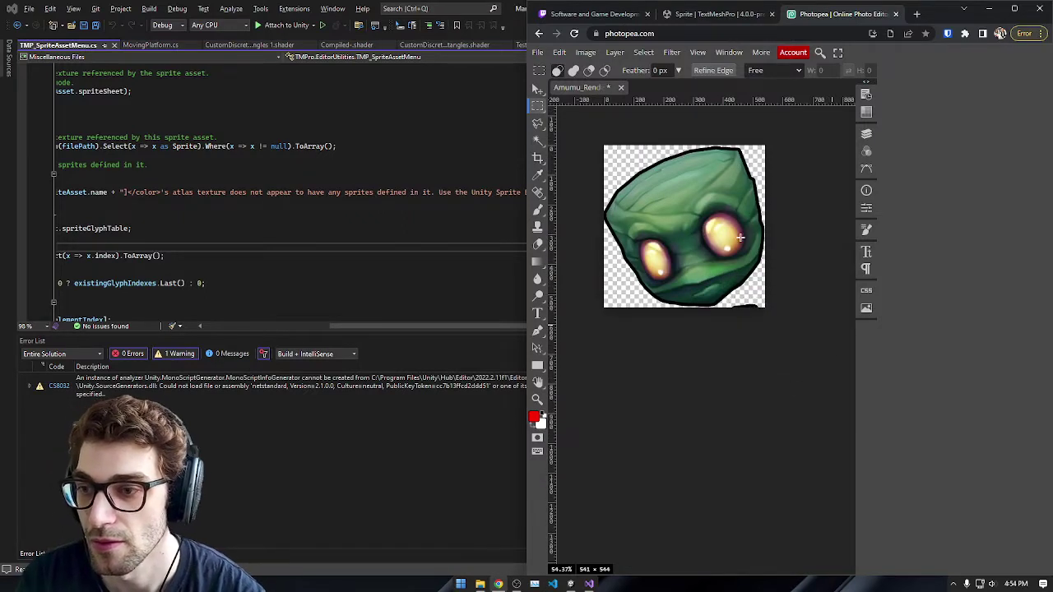
{"action": "left_click", "coordinate": [585, 52]}
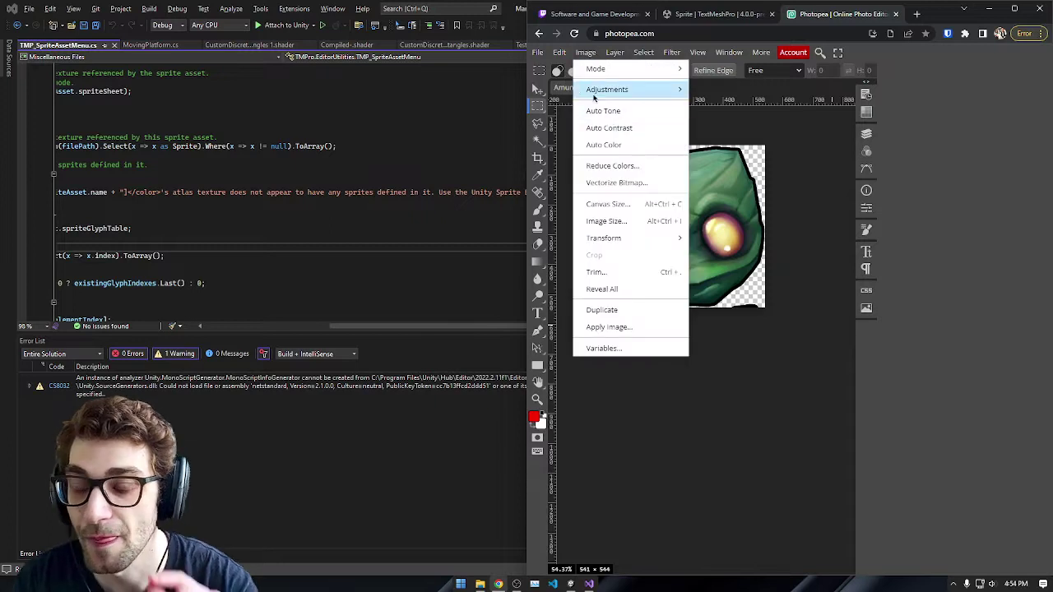
{"action": "left_click", "coordinate": [534, 102]}
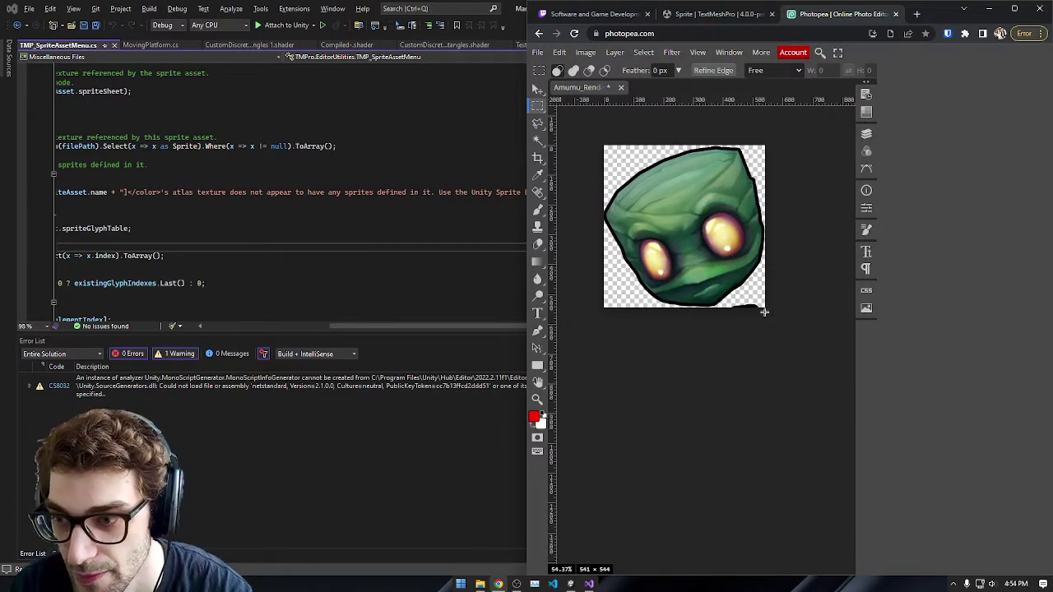
Step: Zoom in on the leftover mark and check the Background layer's Stroke effect by switching it off and on
{"action": "left_click", "coordinate": [538, 400]}
{"action": "left_click_drag", "start_coordinate": [765, 308], "coordinate": [851, 390]}
{"action": "mouse_move", "coordinate": [786, 357]}
{"action": "middle_mouse_down"}
{"action": "mouse_move", "coordinate": [883, 357]}
{"action": "mouse_move", "coordinate": [778, 360]}
{"action": "middle_mouse_up"}
{"action": "left_click", "coordinate": [860, 131]}
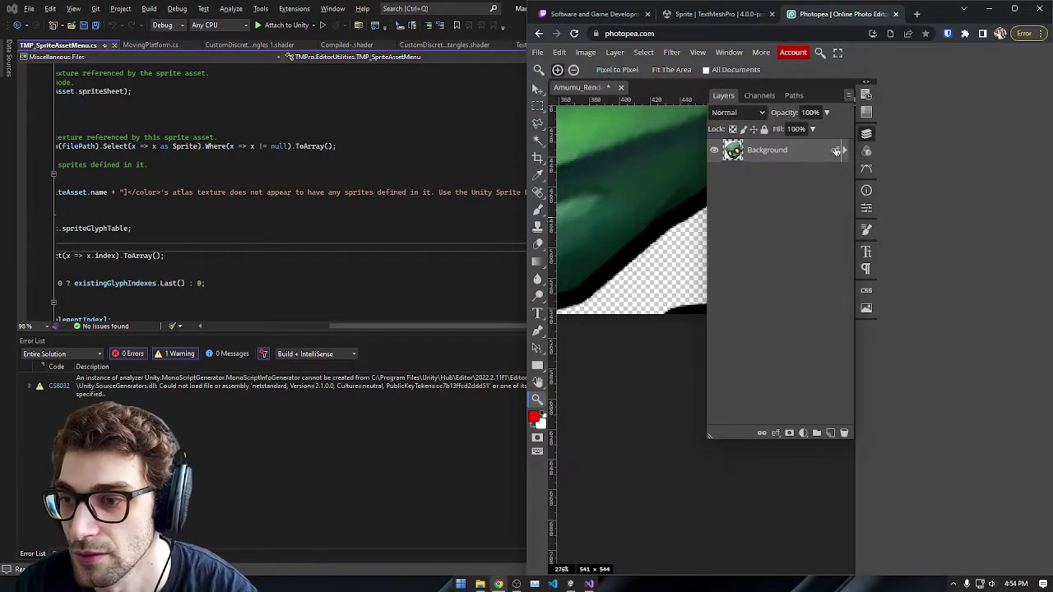
{"action": "double_click", "coordinate": [835, 150]}
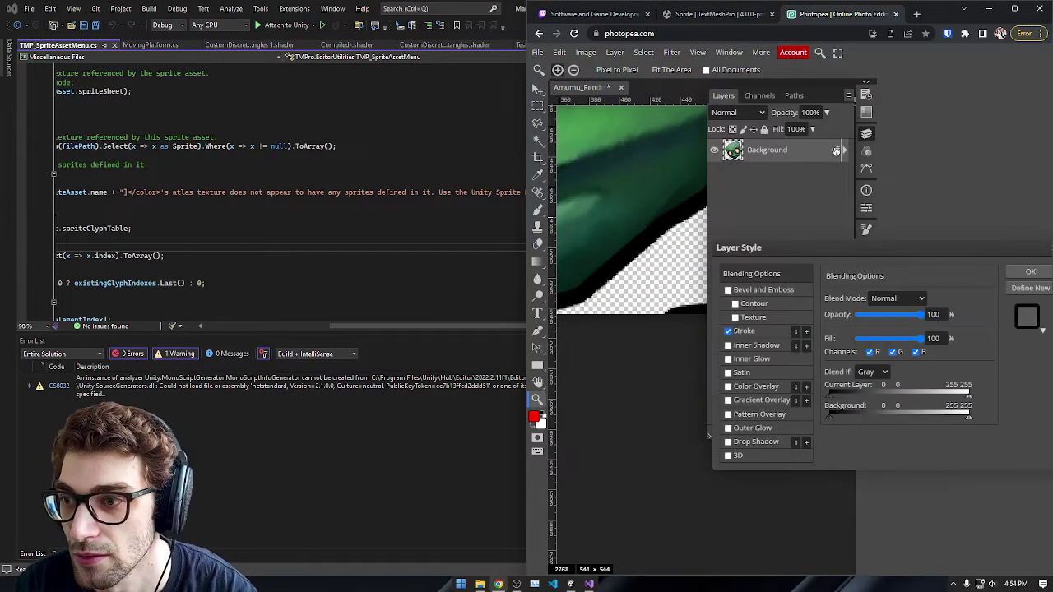
{"action": "left_click", "coordinate": [727, 333]}
{"action": "left_click", "coordinate": [726, 332]}
{"action": "left_click", "coordinate": [726, 332]}
{"action": "left_click", "coordinate": [726, 333]}
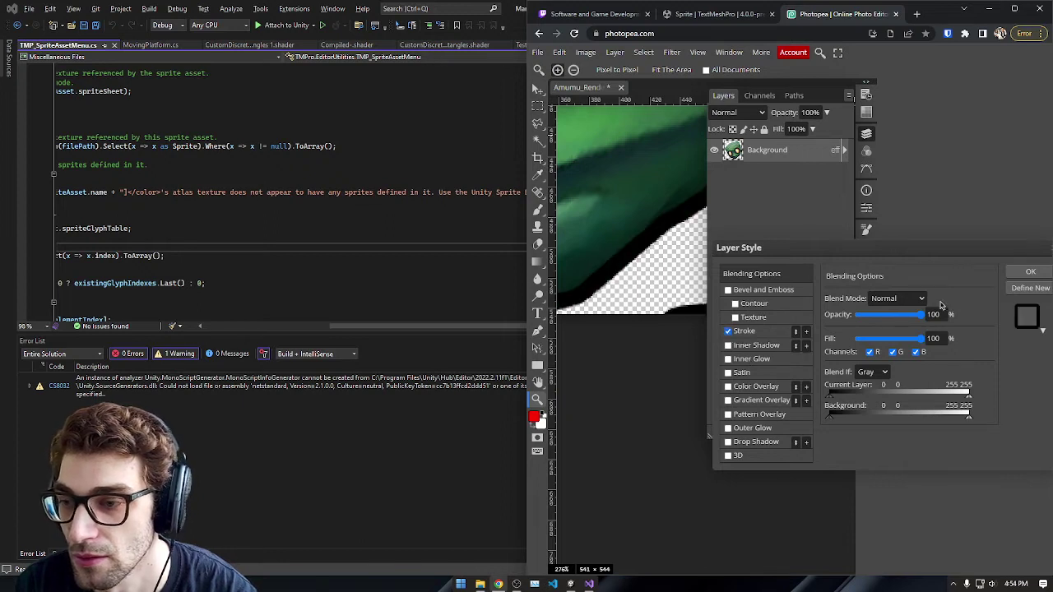
{"action": "left_click_drag", "start_coordinate": [925, 252], "coordinate": [834, 272]}
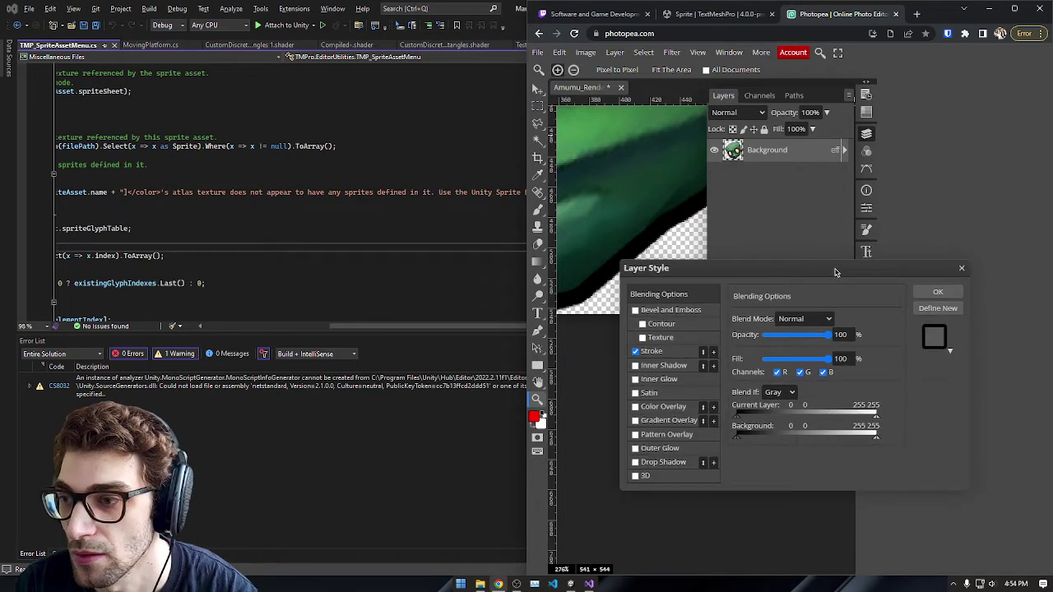
{"action": "left_click", "coordinate": [964, 268]}
{"action": "left_click", "coordinate": [867, 133]}
Step: Inspect the stray outline fragment at the canvas's lower edge close up, and return to viewing the whole head
{"action": "scroll", "coordinate": [809, 266], "scroll_direction": "up", "scroll_amount": 2}
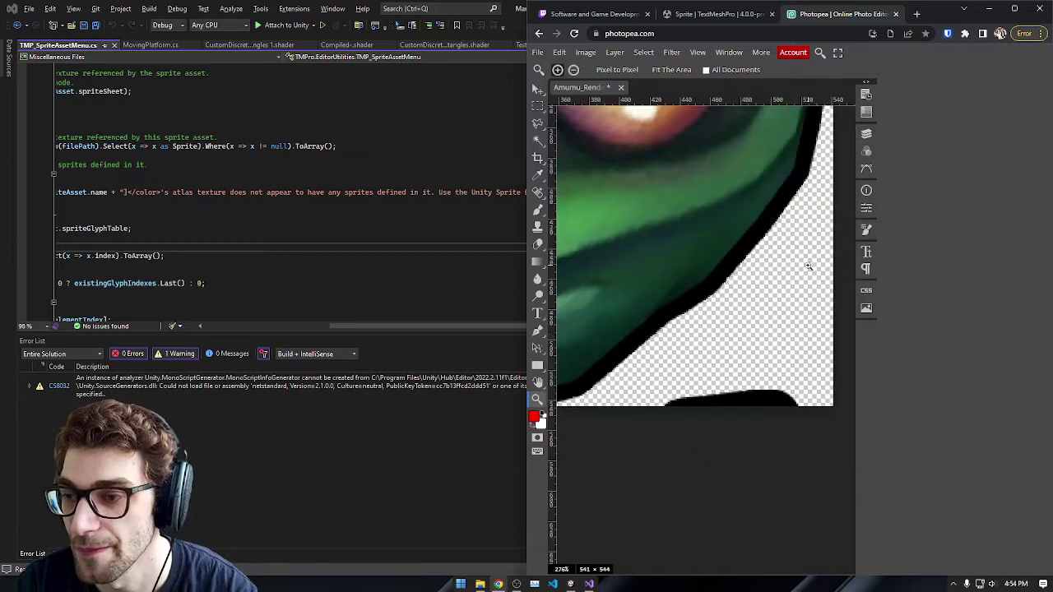
{"action": "scroll", "coordinate": [809, 266], "scroll_direction": "up", "scroll_amount": 1}
{"action": "middle_click_drag", "start_coordinate": [797, 294], "coordinate": [871, 239]}
{"action": "left_click", "coordinate": [538, 90]}
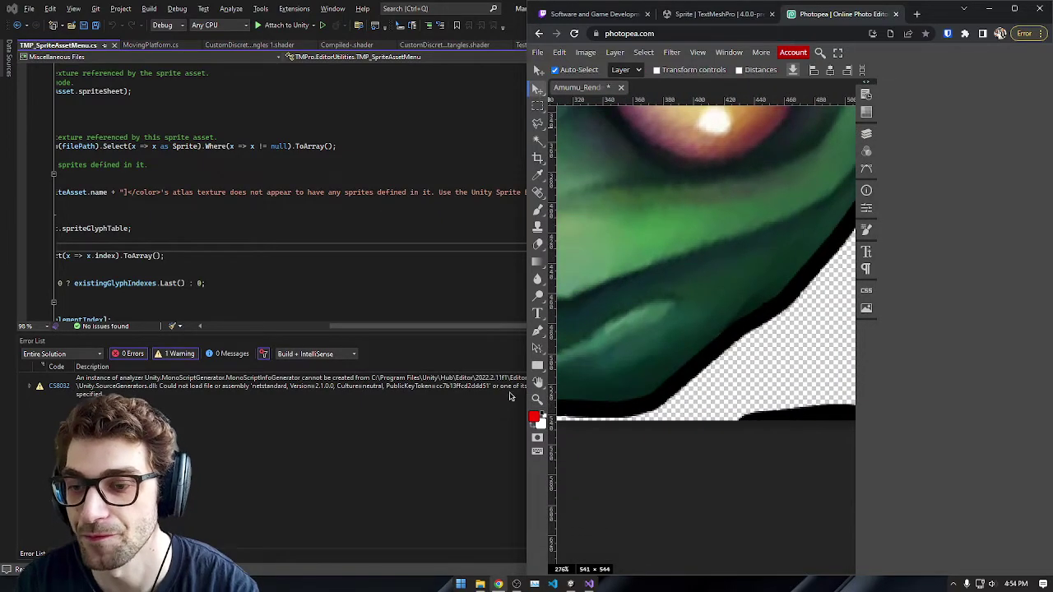
{"action": "left_click", "coordinate": [537, 400]}
{"action": "scroll", "coordinate": [793, 411], "scroll_direction": "down", "scroll_amount": 8}
{"action": "middle_click_drag", "start_coordinate": [805, 400], "coordinate": [786, 377]}
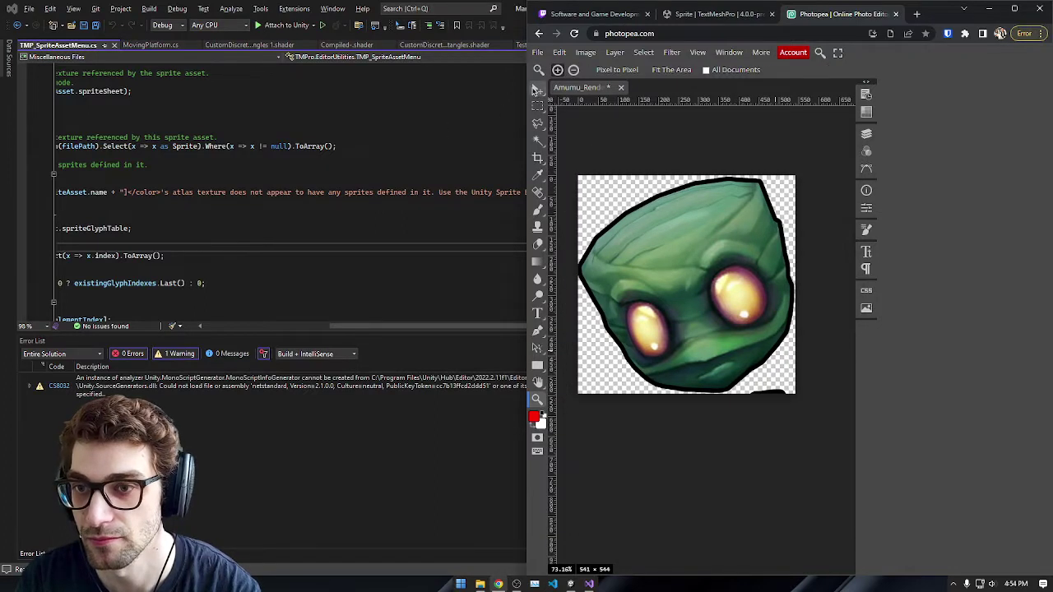
Step: Enlarge the canvas to 600 pixels wide and 600 pixels high, anchored at the centre
{"action": "left_click", "coordinate": [537, 88]}
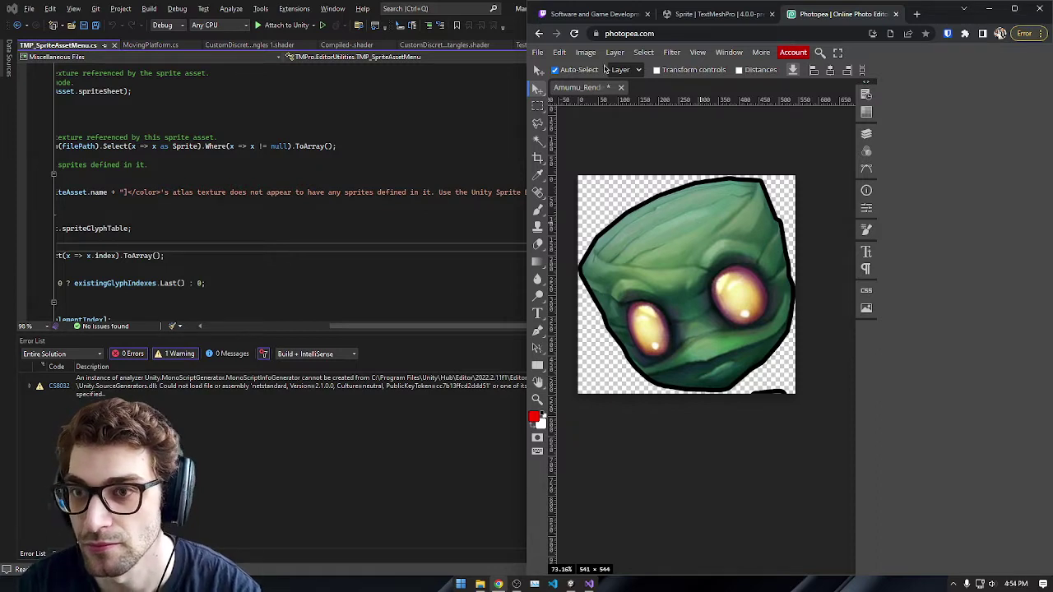
{"action": "left_click", "coordinate": [578, 52]}
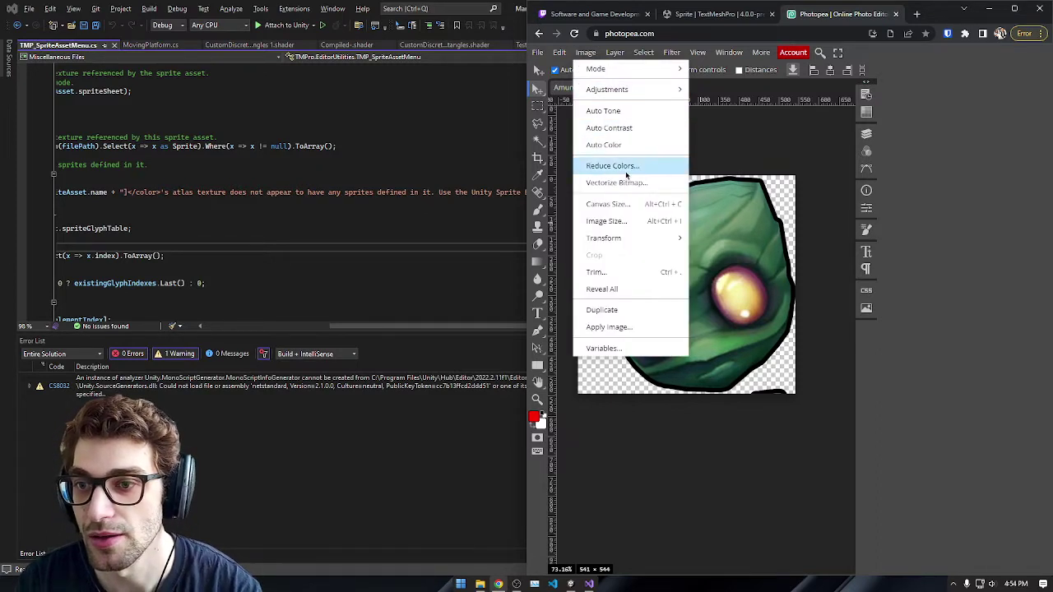
{"action": "left_click", "coordinate": [625, 203]}
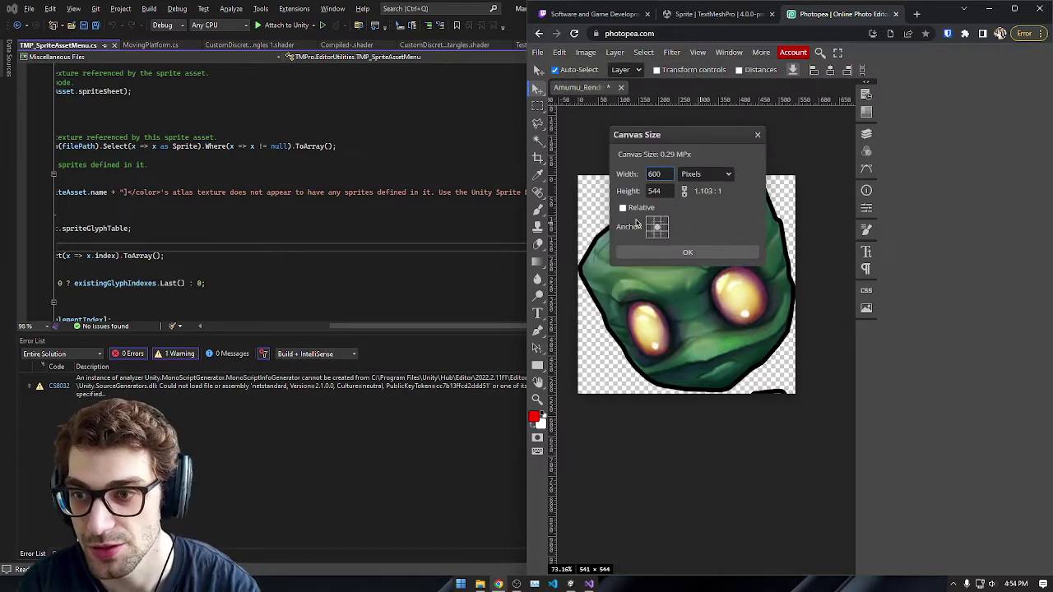
{"action": "left_click", "coordinate": [706, 251]}
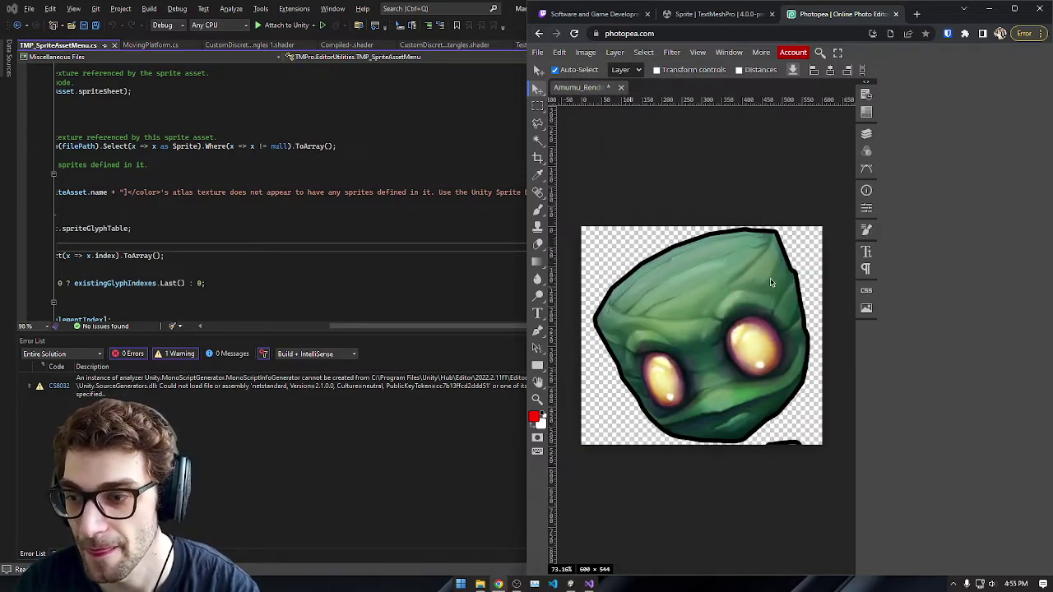
{"action": "left_click", "coordinate": [583, 52]}
{"action": "left_click", "coordinate": [650, 205]}
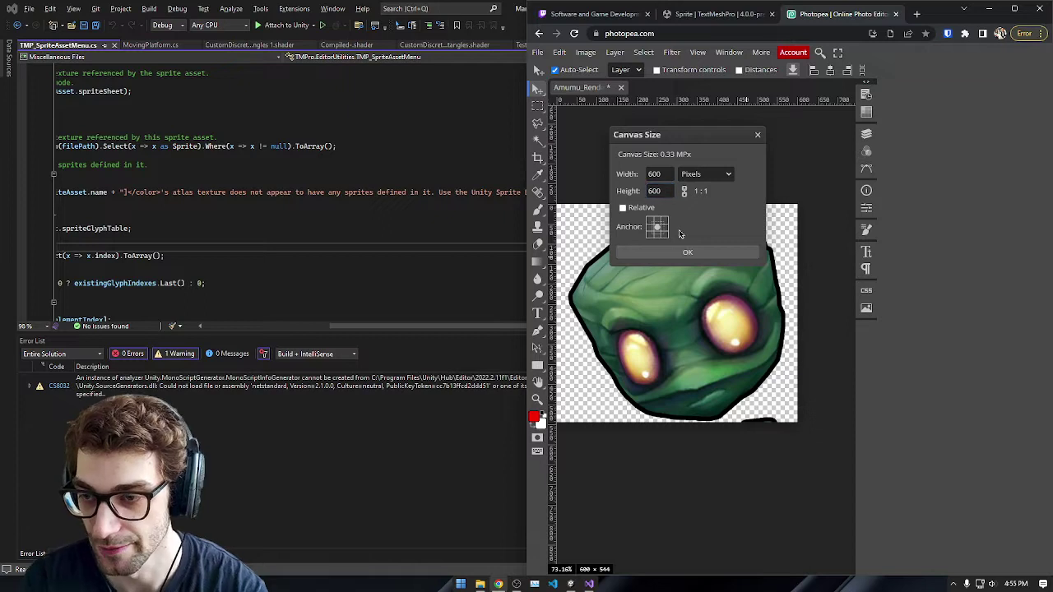
{"action": "left_click", "coordinate": [680, 251]}
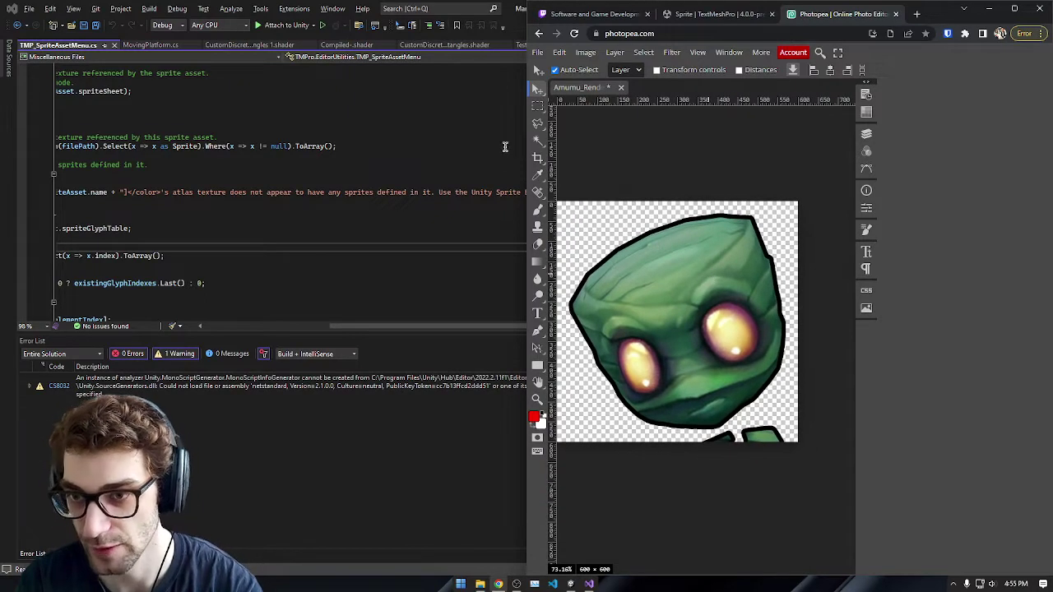
Step: Select the body remnants along the canvas's lower edge with a rectangular selection and delete them, cancelling the save to Amumu_Render.webp
{"action": "left_click", "coordinate": [537, 107]}
{"action": "left_click_drag", "start_coordinate": [663, 430], "coordinate": [852, 499]}
{"action": "key", "text": "Delete"}
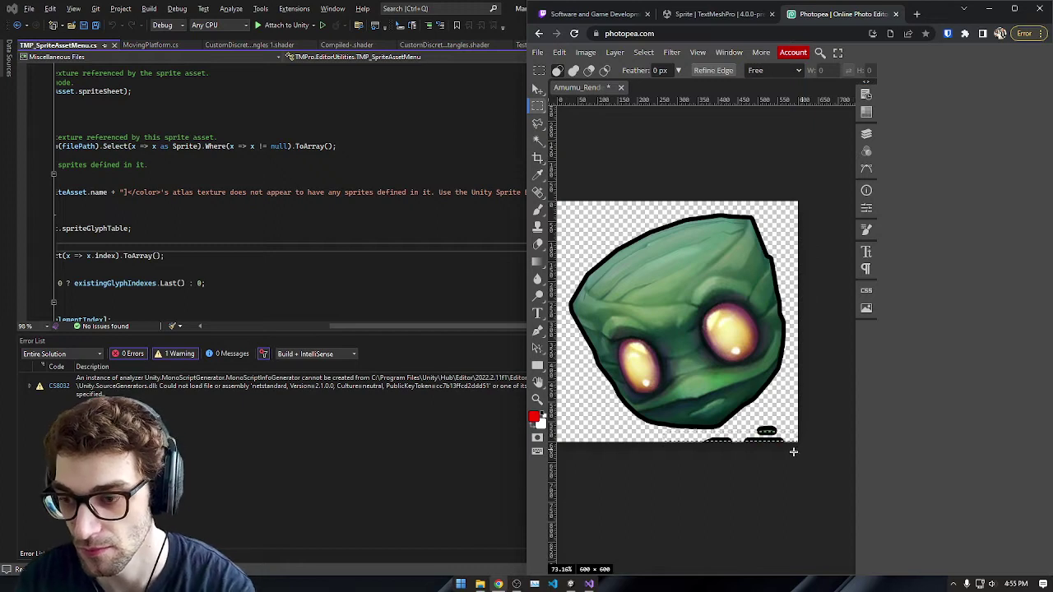
{"action": "key", "text": "ctrl+s"}
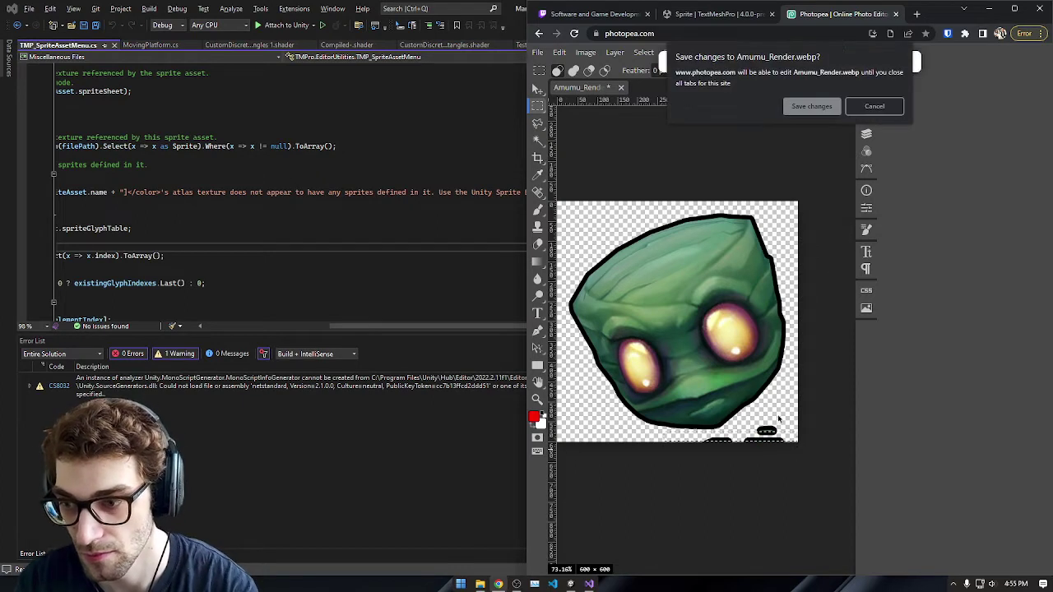
{"action": "left_click", "coordinate": [872, 106]}
Step: Outline the remaining fragments below the chin with the Polygonal Lasso, delete them and deselect, cancelling the save to Amumu_Render.webp
{"action": "left_click", "coordinate": [538, 122]}
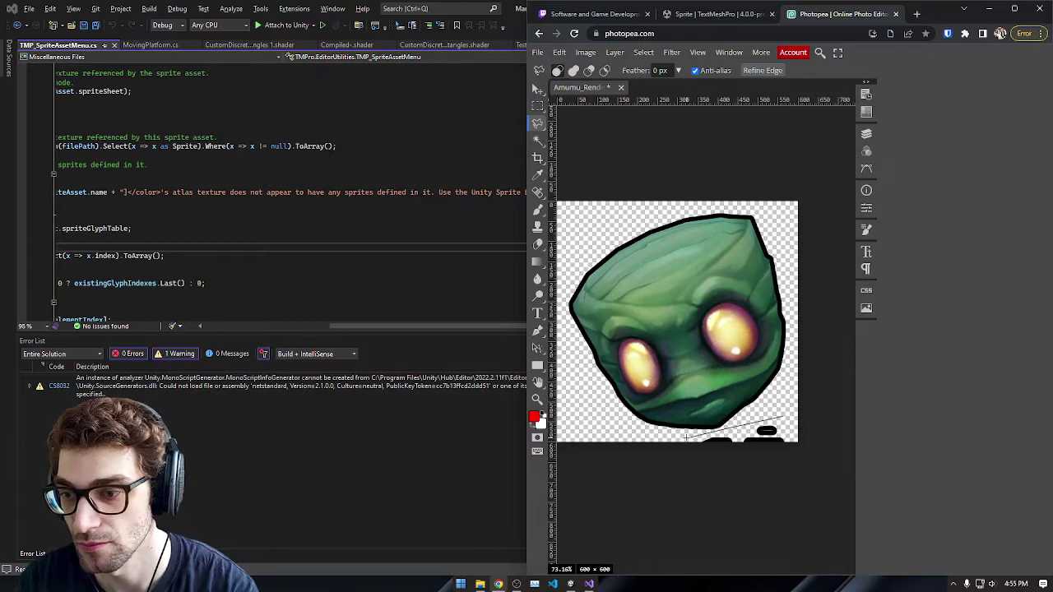
{"action": "left_click_drag", "start_coordinate": [819, 428], "coordinate": [805, 417]}
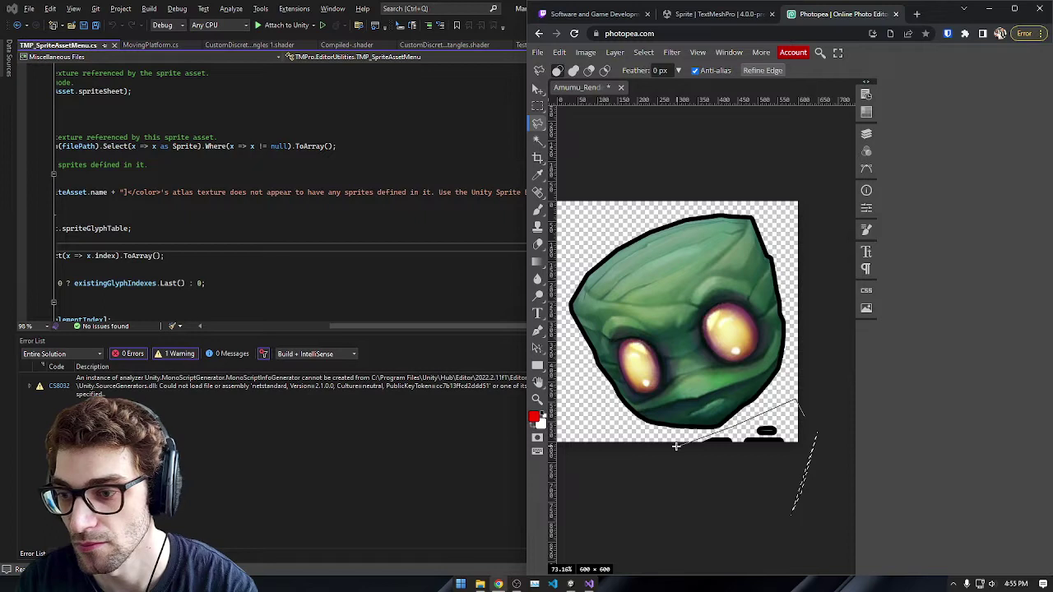
{"action": "left_click_drag", "start_coordinate": [675, 446], "coordinate": [795, 498]}
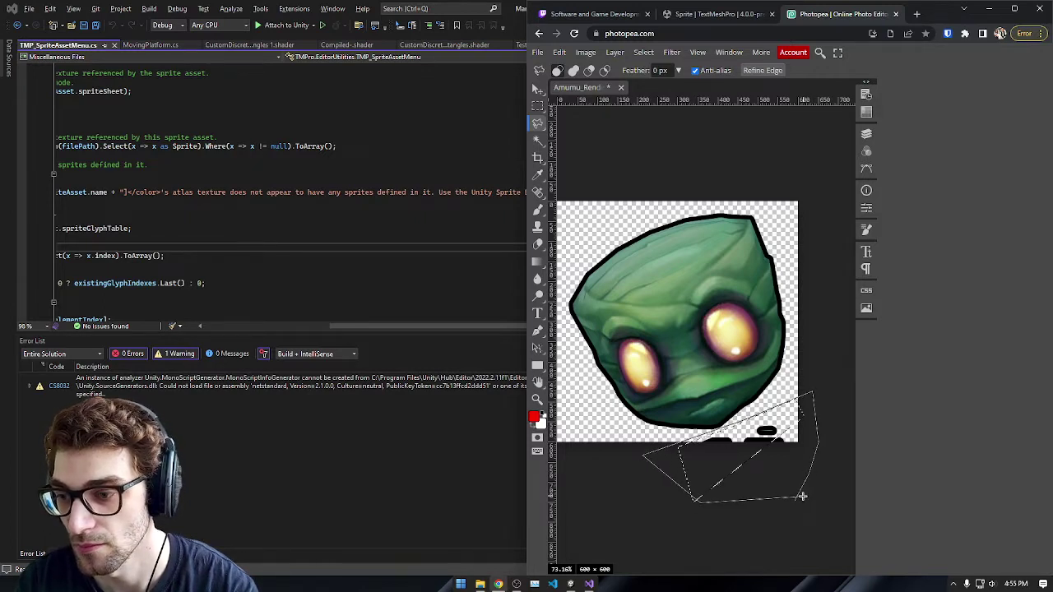
{"action": "left_click_drag", "start_coordinate": [802, 496], "coordinate": [806, 502]}
{"action": "key", "text": "Delete"}
{"action": "key", "text": "ctrl+d"}
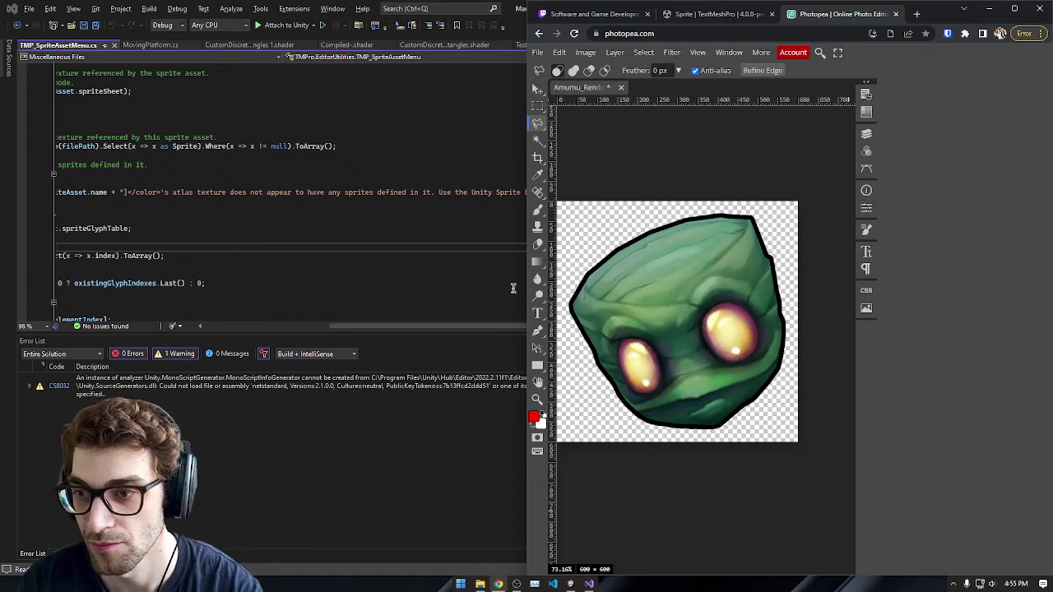
{"action": "key", "text": "ctrl+s"}
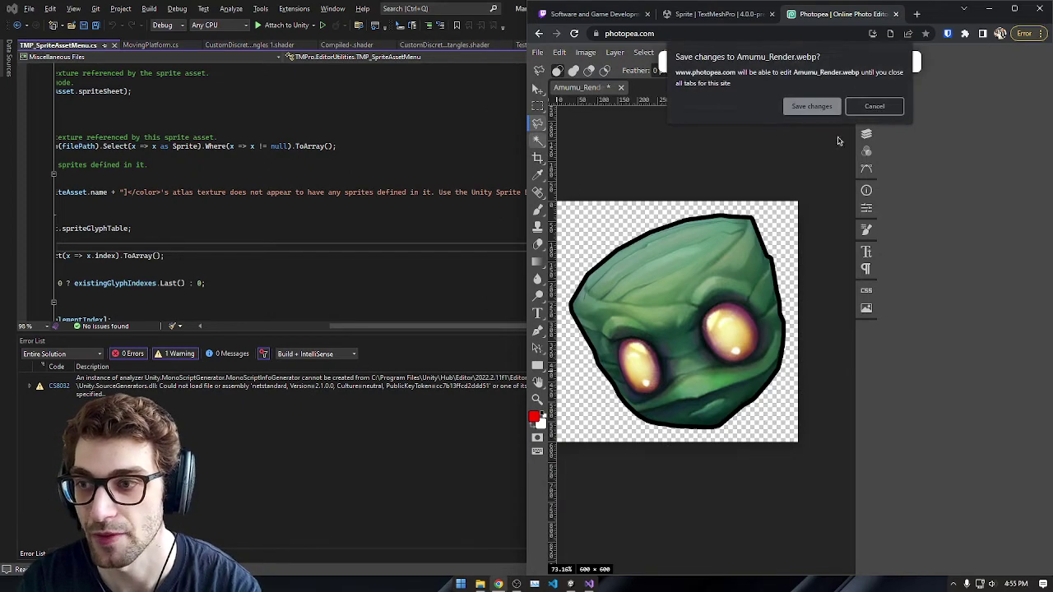
{"action": "left_click", "coordinate": [869, 105]}
Step: Load the Background layer's pixels as a selection to examine what lies outside the canvas, and deselect
{"action": "left_click", "coordinate": [867, 133]}
{"action": "left_click", "coordinate": [867, 133]}
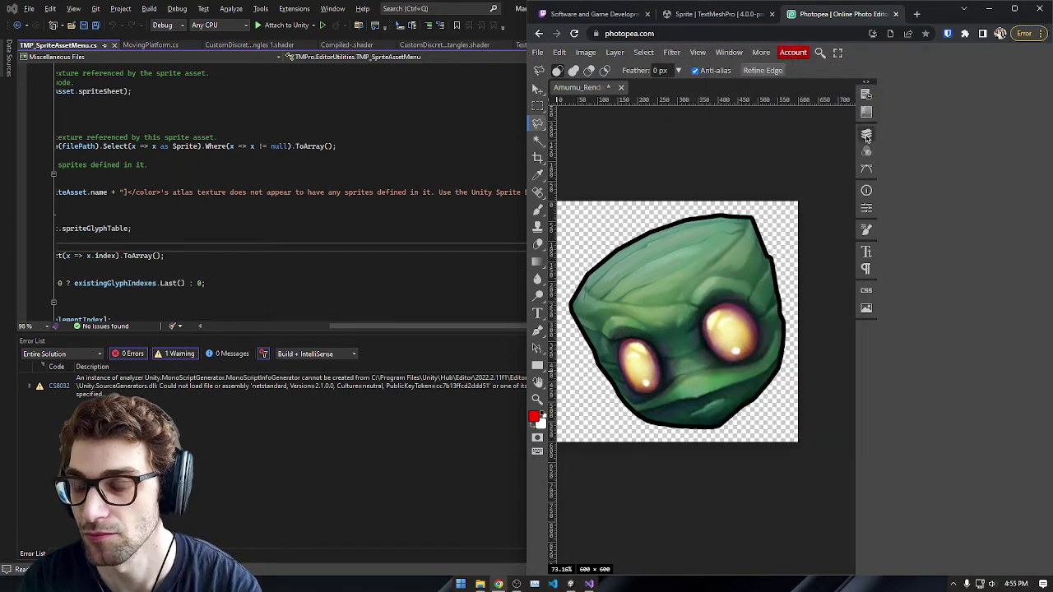
{"action": "left_click", "coordinate": [867, 133]}
{"action": "left_click", "coordinate": [732, 149], "text": "ctrl"}
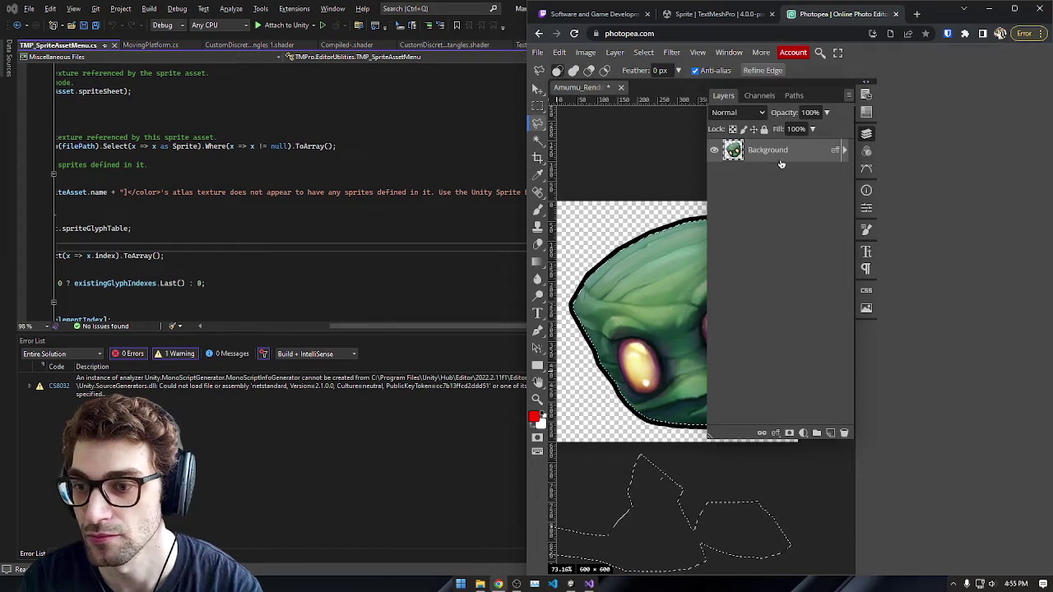
{"action": "left_click", "coordinate": [870, 135]}
{"action": "left_click", "coordinate": [870, 135]}
{"action": "left_click", "coordinate": [871, 135]}
{"action": "middle_click_drag", "start_coordinate": [771, 278], "coordinate": [806, 181]}
{"action": "key", "text": "ctrl+d"}
{"action": "middle_click_drag", "start_coordinate": [736, 242], "coordinate": [702, 299]}
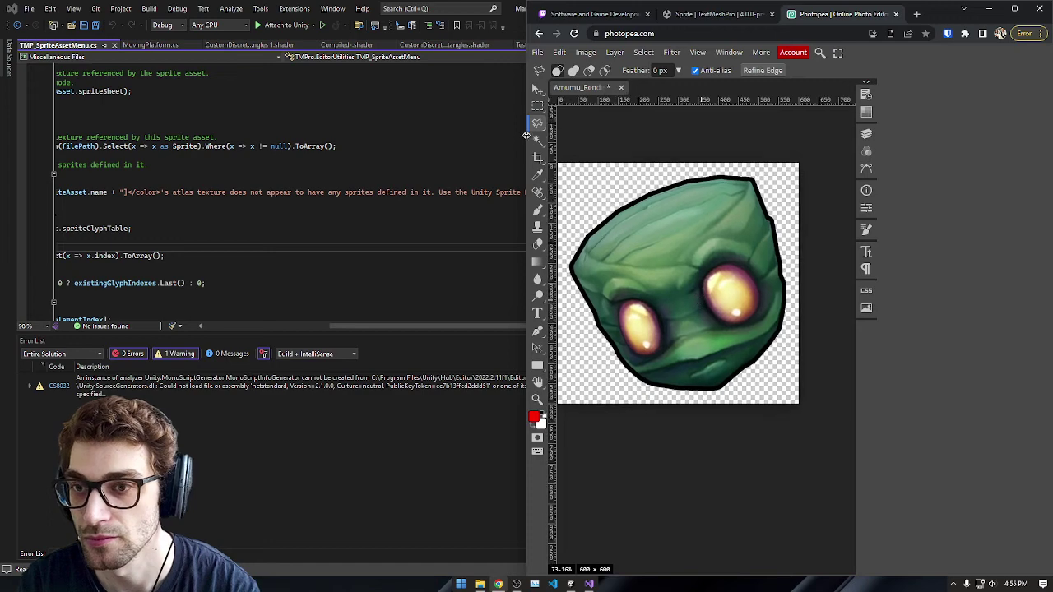
Step: Select the whole canvas and reload the Background layer's pixels as a selection to check for leftovers beyond the canvas edges
{"action": "left_click", "coordinate": [538, 107]}
{"action": "middle_click_drag", "start_coordinate": [558, 145], "coordinate": [595, 128]}
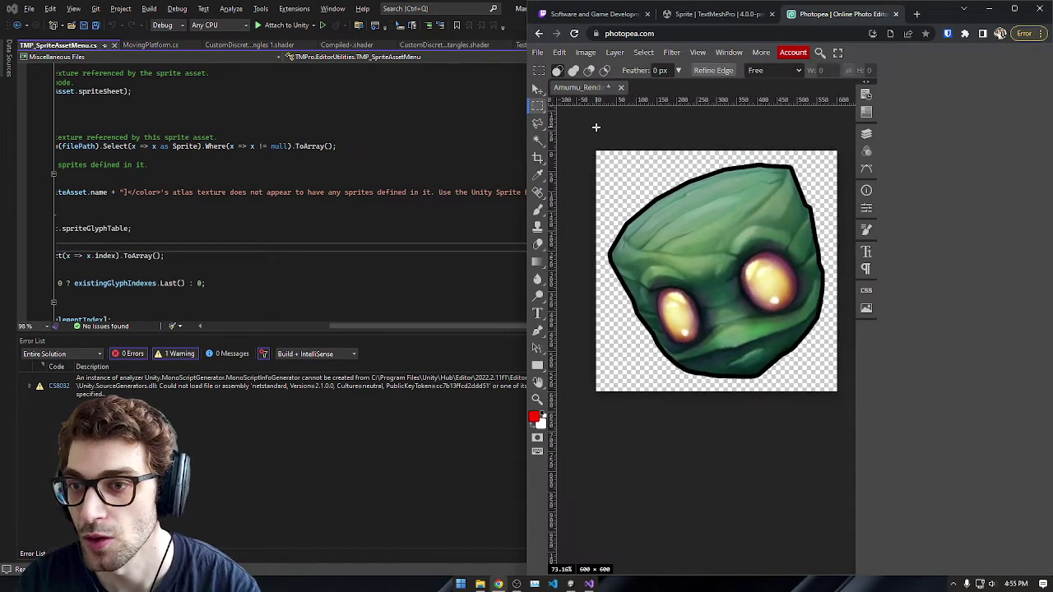
{"action": "left_click", "coordinate": [585, 53]}
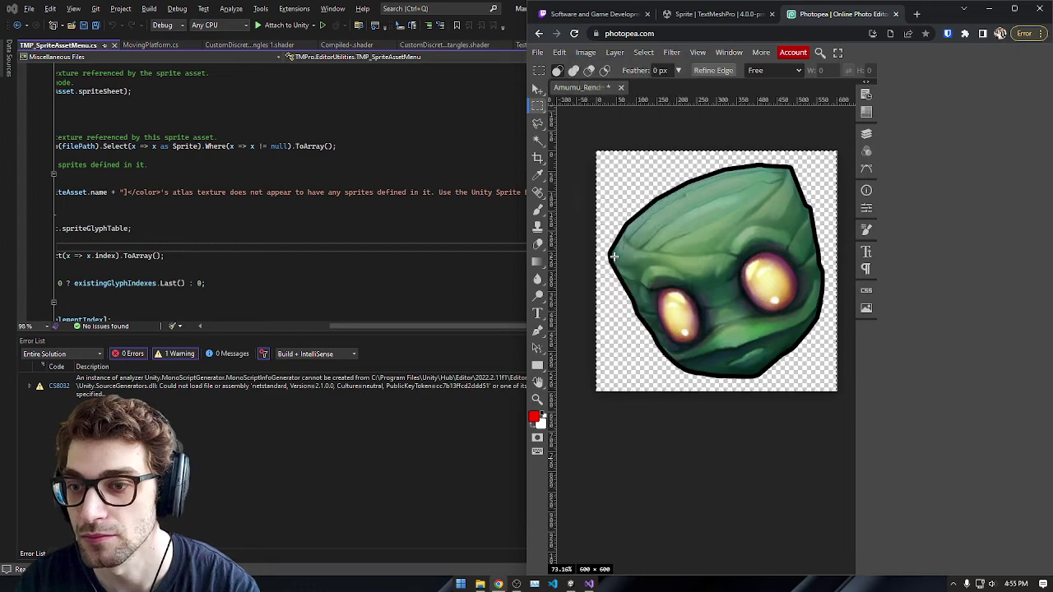
{"action": "scroll", "coordinate": [674, 214], "scroll_direction": "right", "scroll_amount": 2}
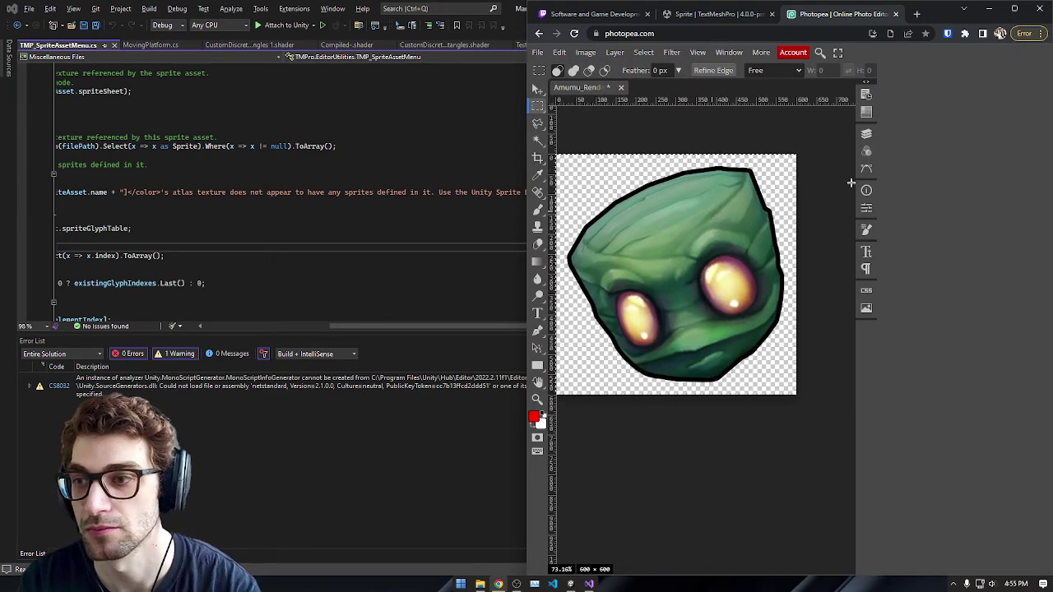
{"action": "left_click", "coordinate": [865, 134]}
{"action": "left_click", "coordinate": [733, 150], "text": "ctrl"}
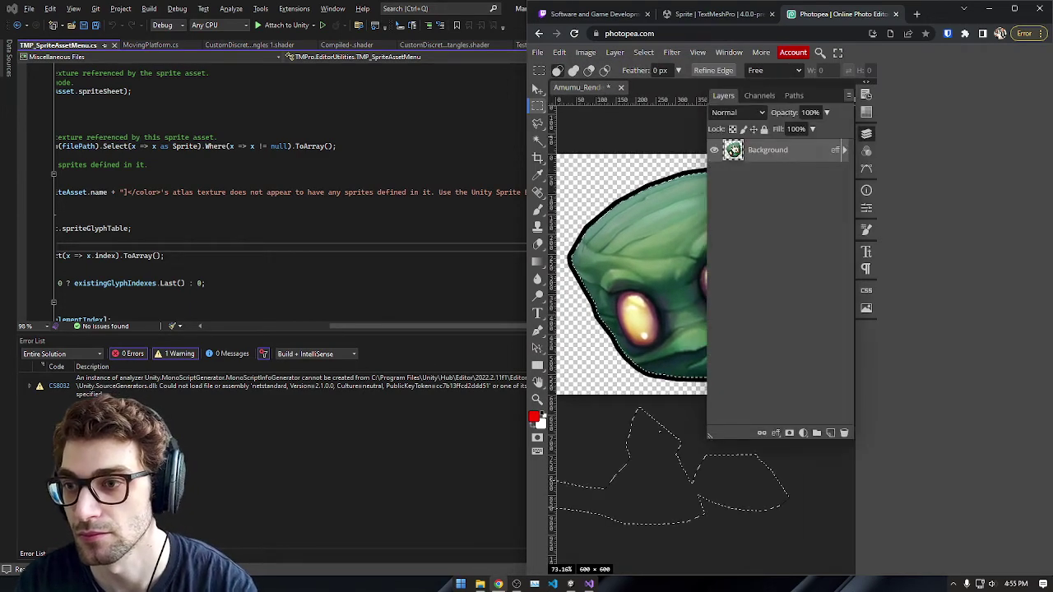
{"action": "left_click", "coordinate": [867, 135]}
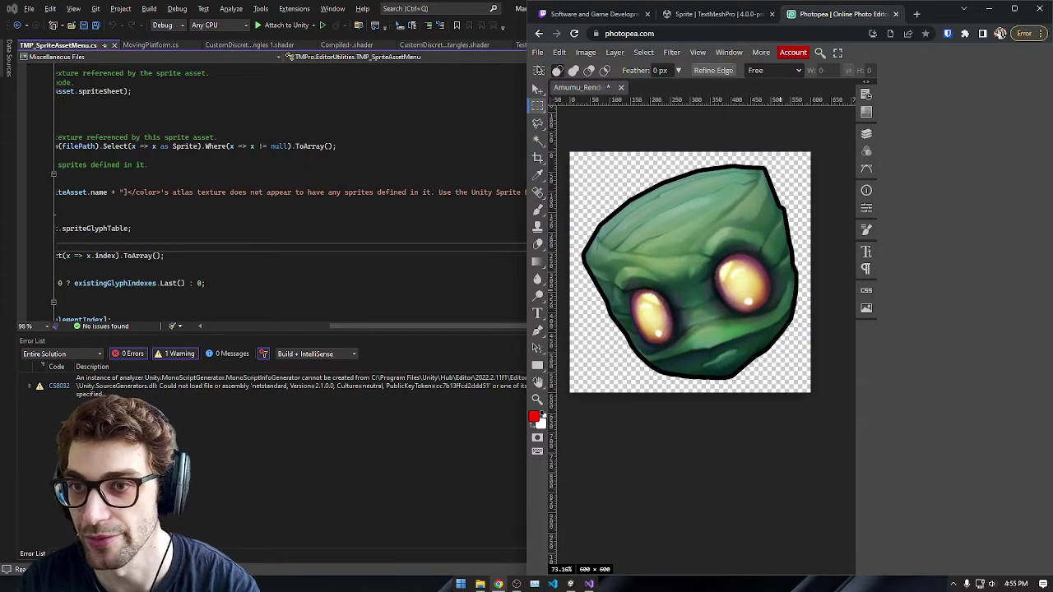
Step: Start a PNG export of the Amumu head and name the file StockIcon
{"action": "left_click", "coordinate": [534, 54]}
{"action": "mouse_move", "coordinate": [605, 212]}
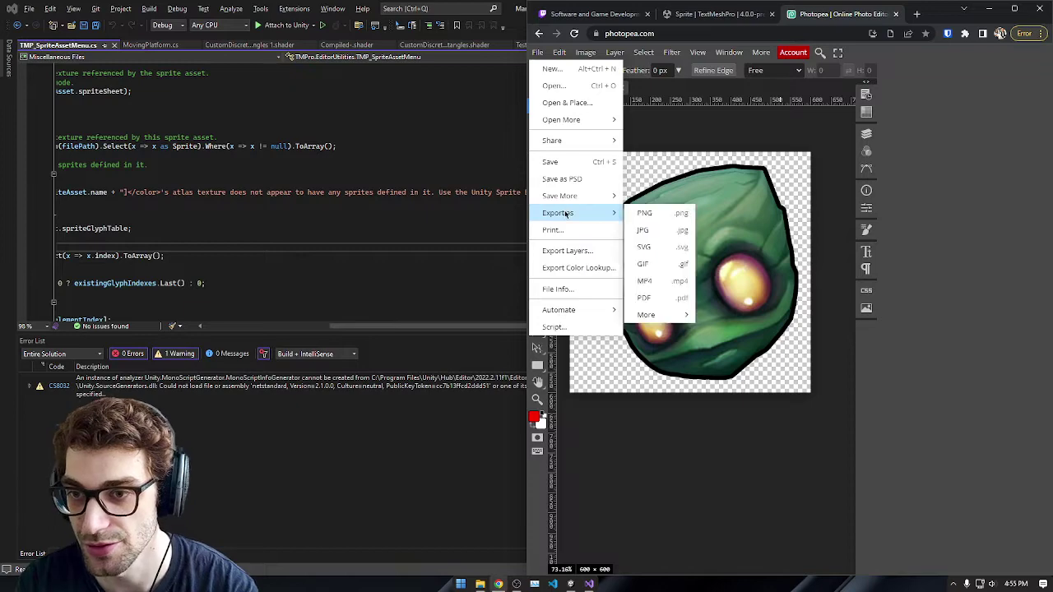
{"action": "left_click", "coordinate": [645, 212]}
{"action": "scroll", "coordinate": [657, 425], "scroll_direction": "down", "scroll_amount": 1}
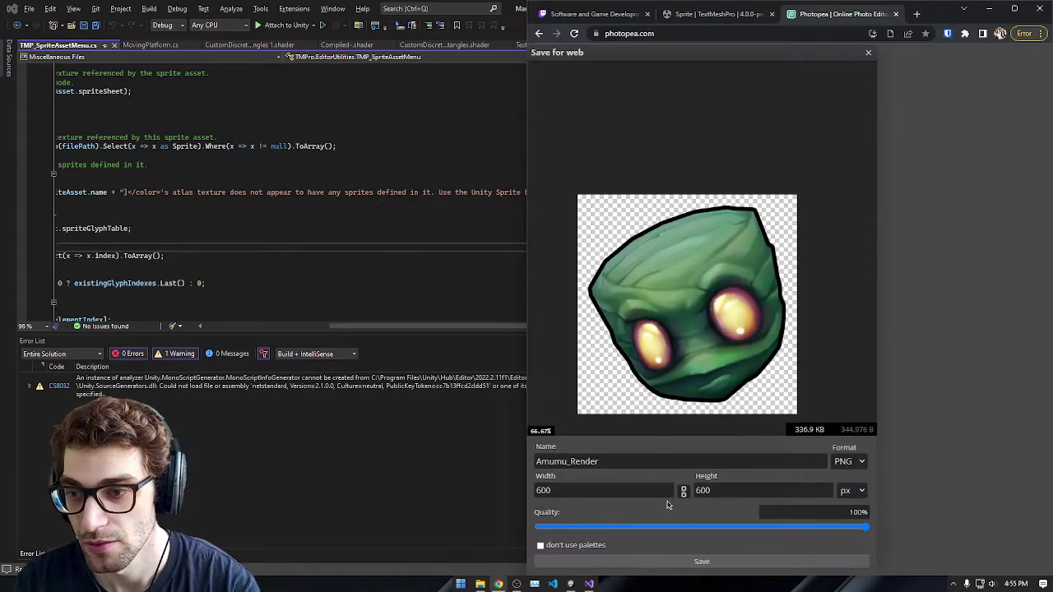
{"action": "left_click_drag", "start_coordinate": [688, 337], "coordinate": [668, 315]}
{"action": "left_click", "coordinate": [625, 463]}
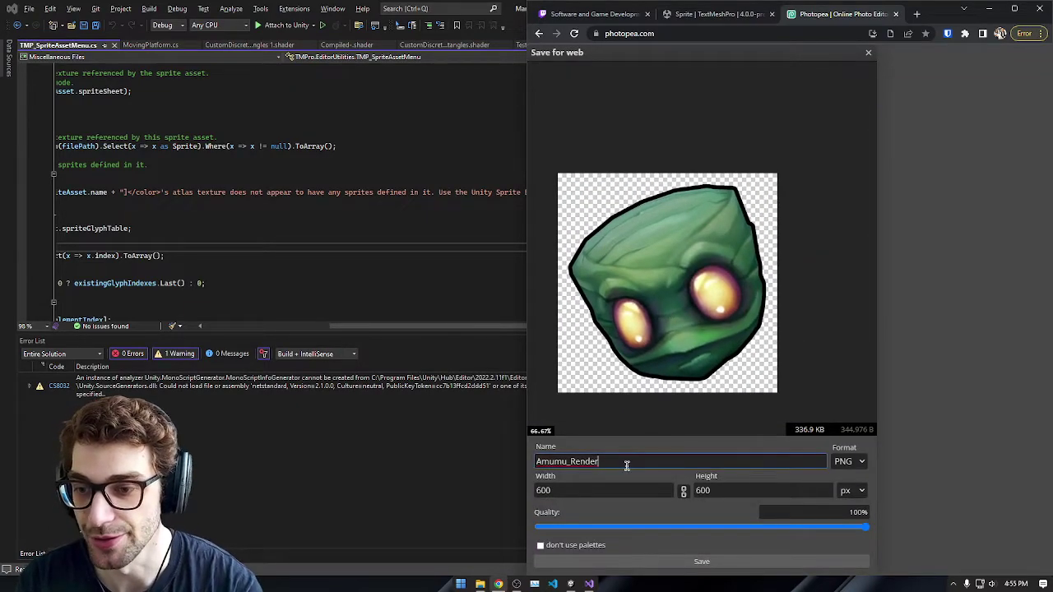
{"action": "double_click", "coordinate": [626, 463]}
{"action": "key", "text": "BackSpace"}
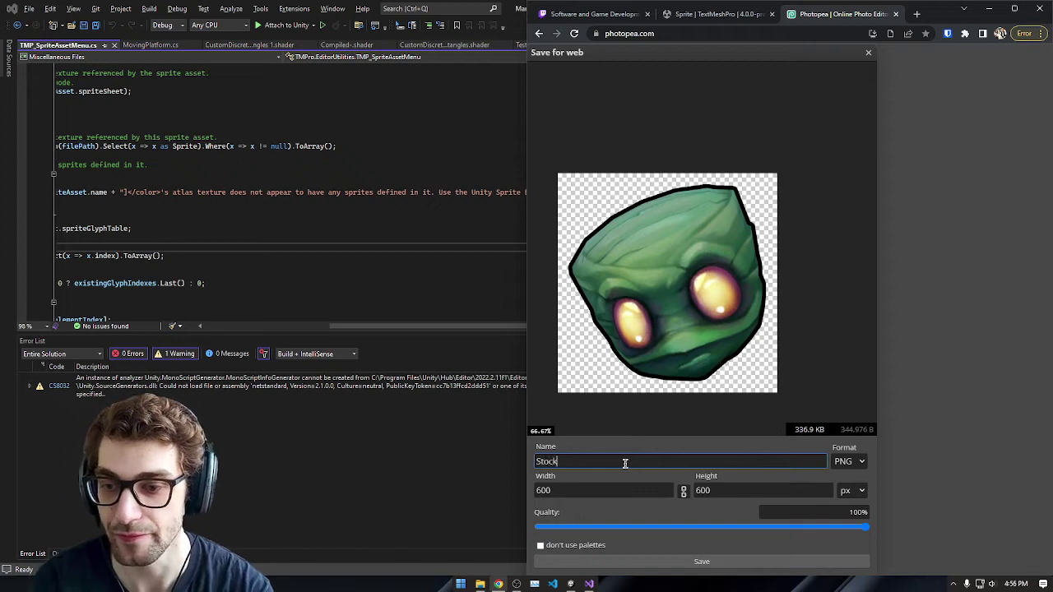
{"action": "type", "text": "StockIcon"}
Step: Set the export size to 300 × 300 px and save the PNG
{"action": "left_click", "coordinate": [630, 492]}
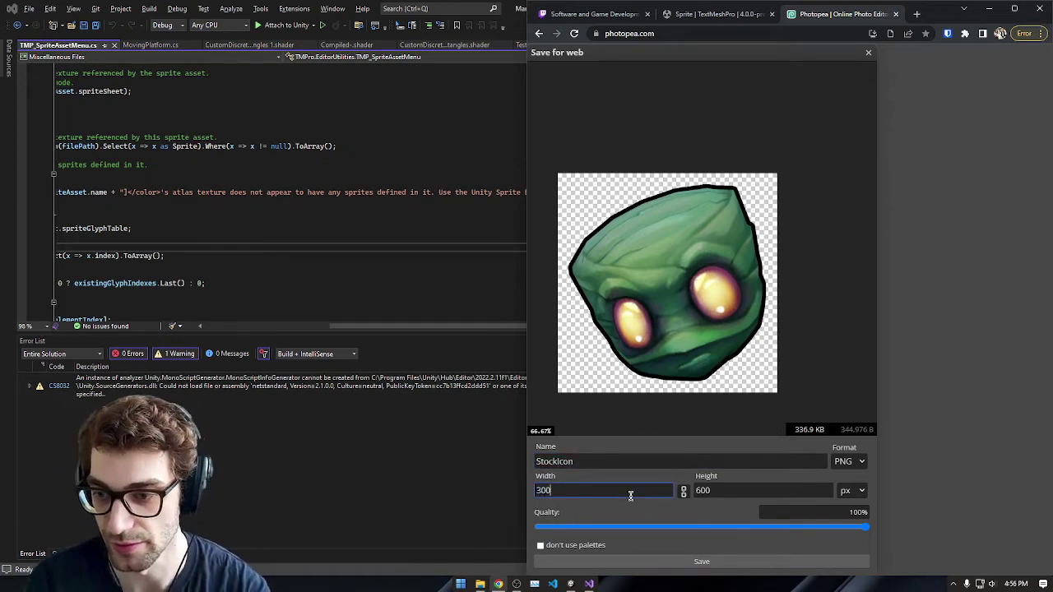
{"action": "left_click", "coordinate": [733, 489]}
{"action": "left_click_drag", "start_coordinate": [733, 321], "coordinate": [689, 317]}
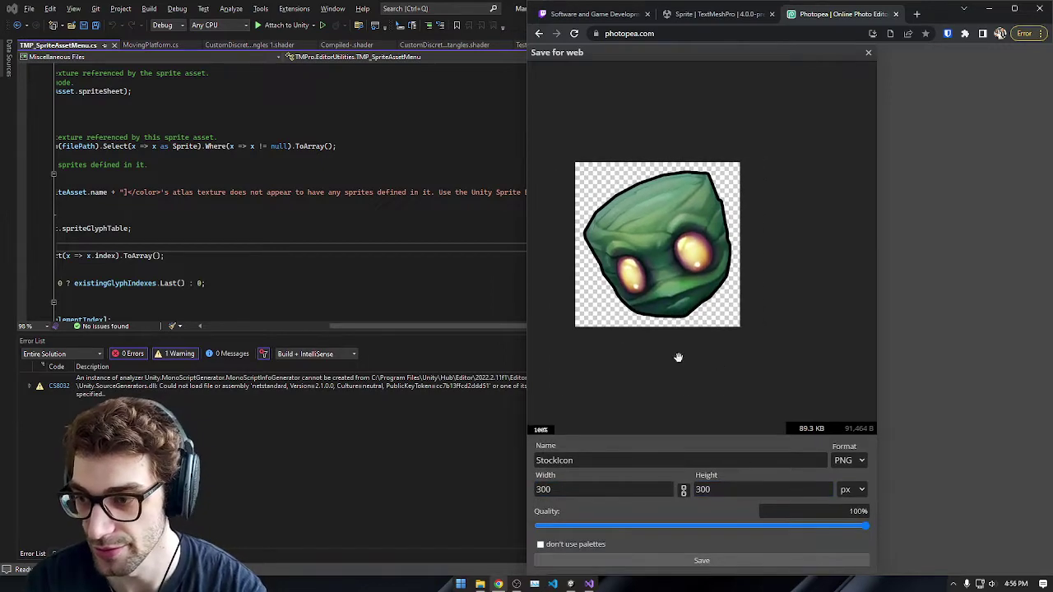
{"action": "left_click", "coordinate": [684, 560]}
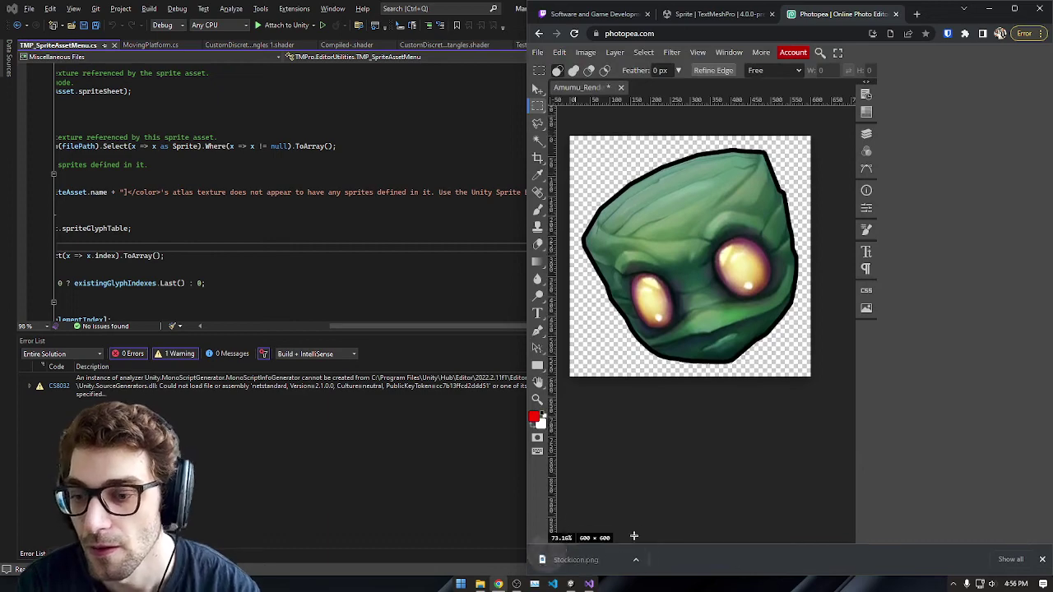
Step: Show the exported StockIcon.png in the Downloads folder and paste it onto the Desktop
{"action": "left_click", "coordinate": [644, 560]}
{"action": "left_click", "coordinate": [666, 524]}
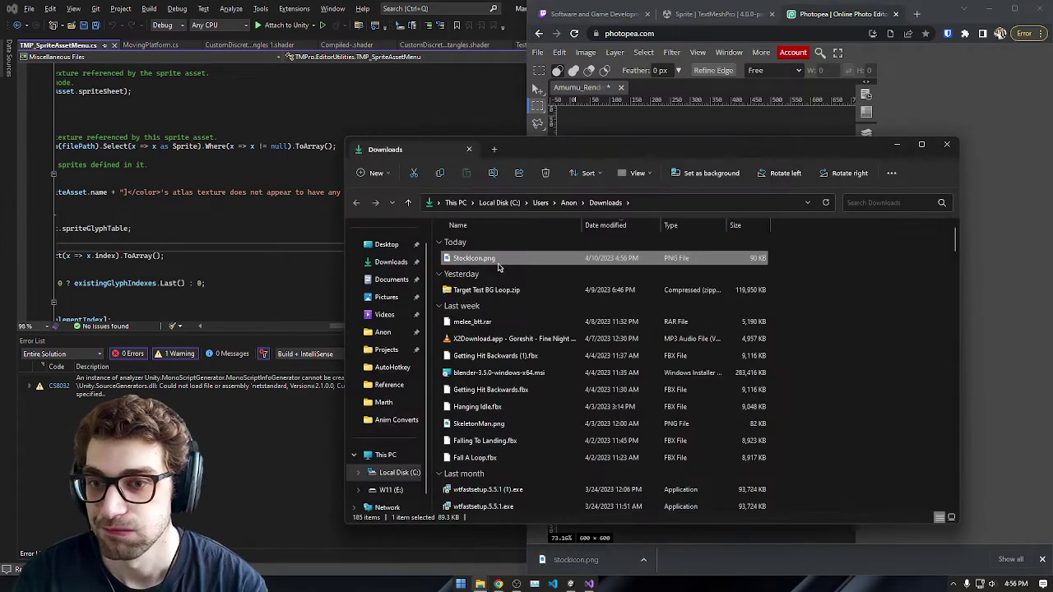
{"action": "left_click", "coordinate": [387, 245]}
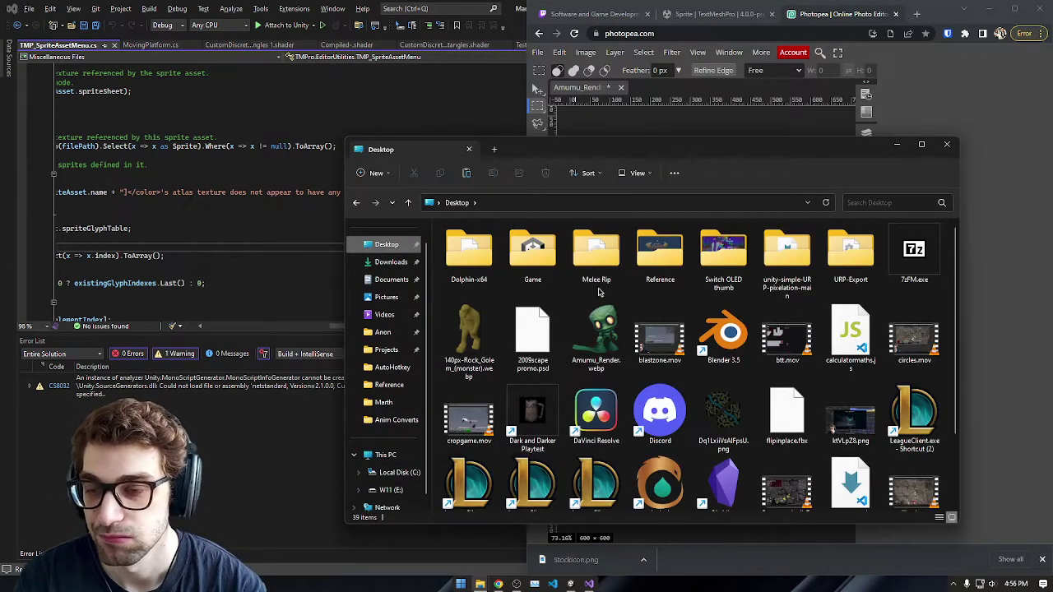
{"action": "key", "text": "ctrl+v"}
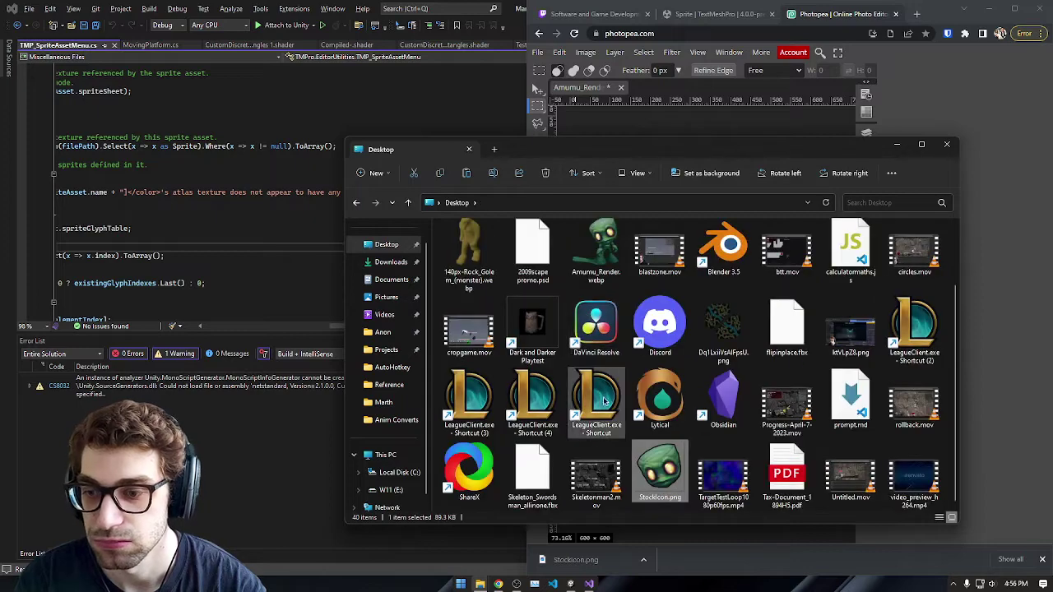
Step: Switch to Unity and import StockIcon.png from the Desktop folder into the project's Assets folder
{"action": "left_click", "coordinate": [569, 585]}
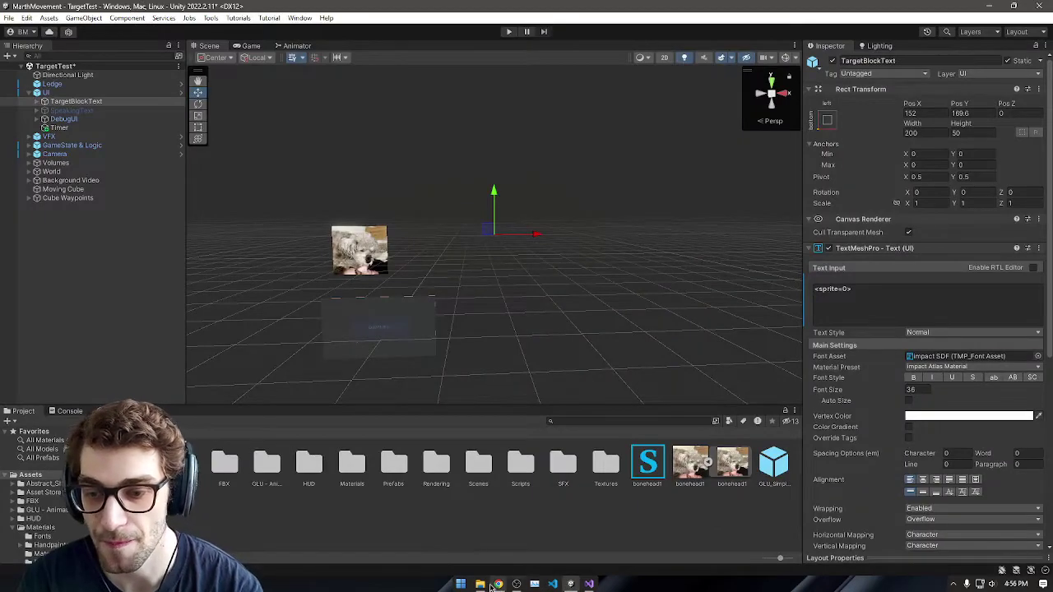
{"action": "mouse_move", "coordinate": [479, 584]}
{"action": "left_click", "coordinate": [510, 535]}
{"action": "left_click_drag", "start_coordinate": [658, 469], "coordinate": [585, 537]}
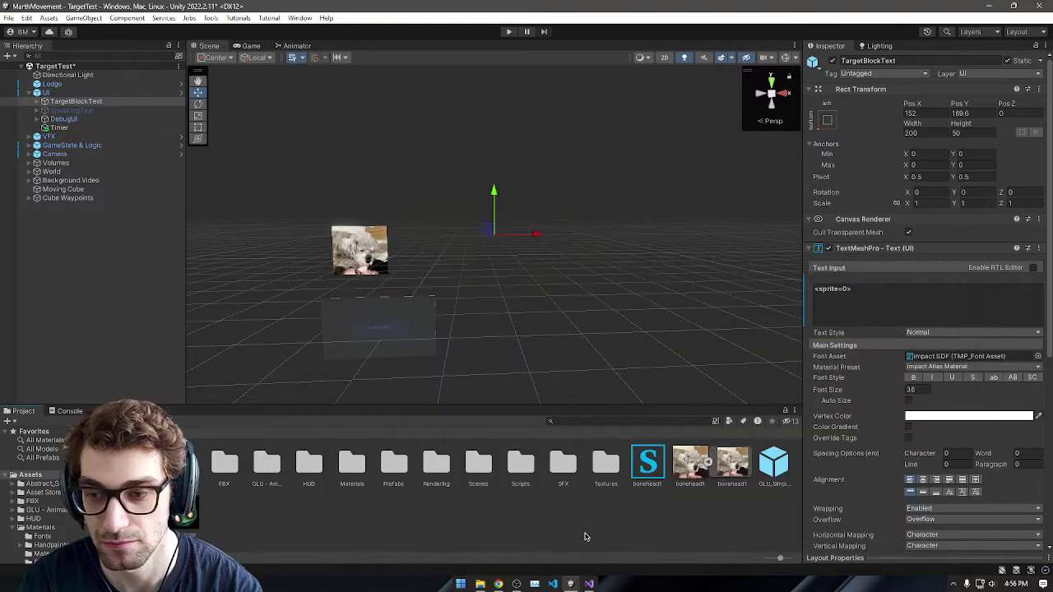
Step: Set StockIcon's texture type to Sprite (2D and UI) with sprite mode Single, and apply the import settings
{"action": "left_click", "coordinate": [199, 510]}
{"action": "left_click", "coordinate": [975, 94]}
{"action": "left_click", "coordinate": [954, 143]}
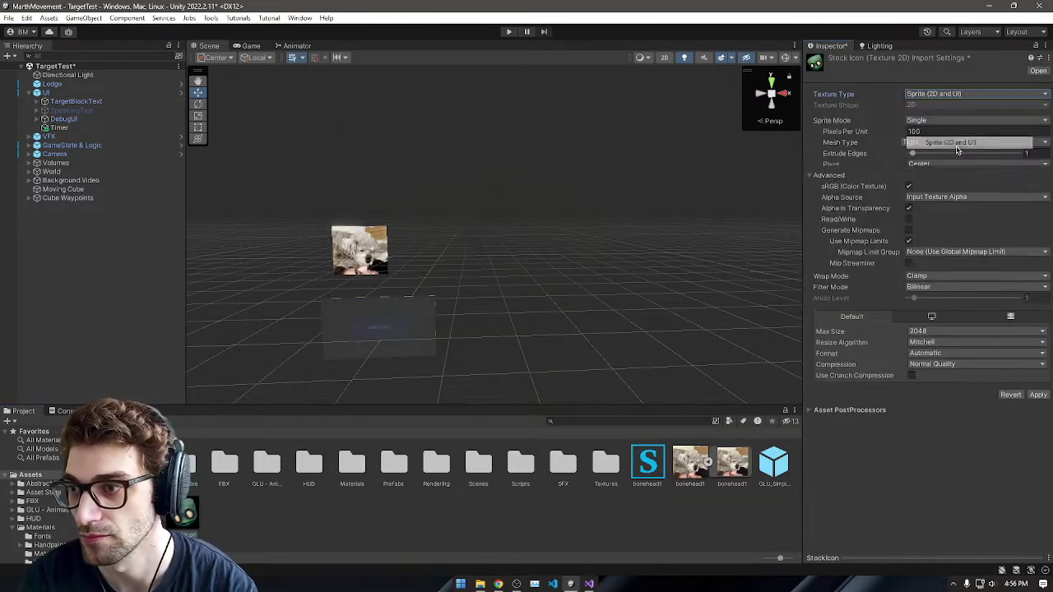
{"action": "left_click", "coordinate": [946, 120]}
{"action": "left_click", "coordinate": [935, 133]}
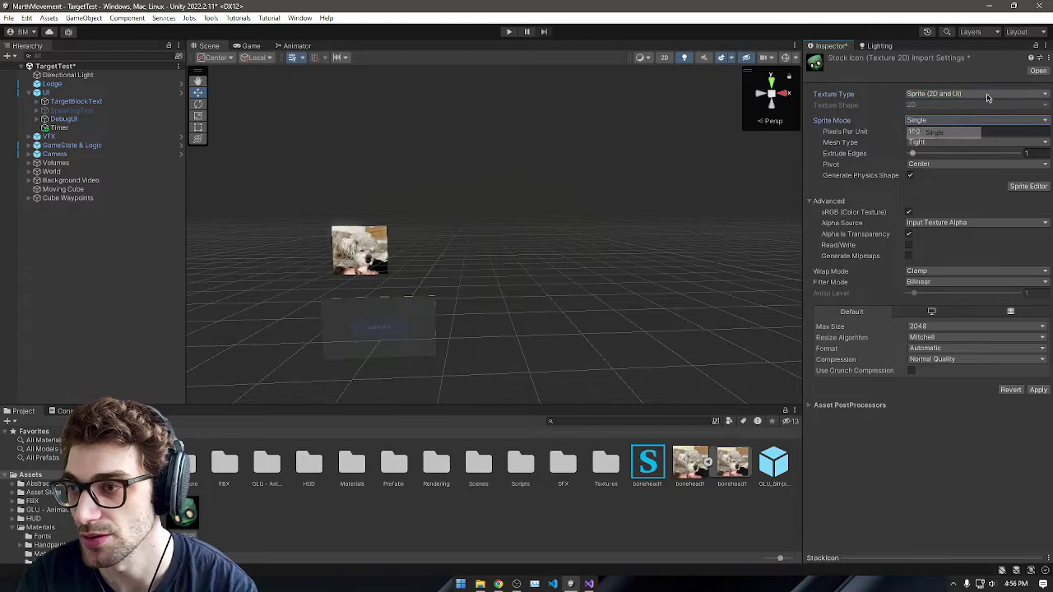
{"action": "left_click", "coordinate": [1038, 390]}
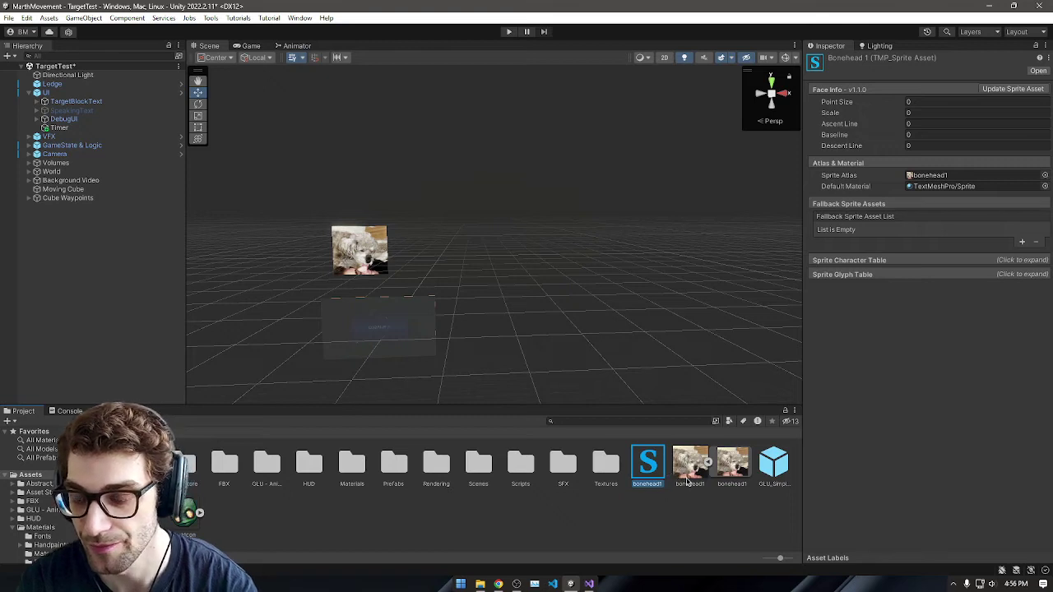
Step: Delete the bonehead1 sprite asset together with the bonehead1.png texture from the project
{"action": "left_click", "coordinate": [689, 467], "text": "ctrl"}
{"action": "key", "text": "Delete"}
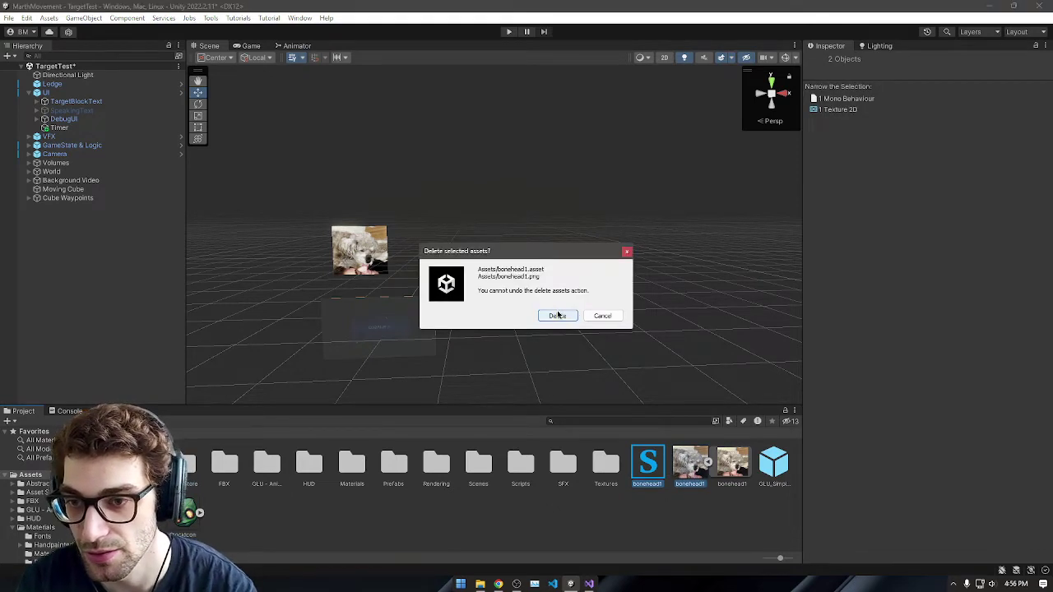
{"action": "left_click", "coordinate": [558, 315]}
Step: Create a TextMeshPro sprite asset from the StockIcon texture
{"action": "left_click", "coordinate": [722, 466]}
{"action": "right_click", "coordinate": [718, 465]}
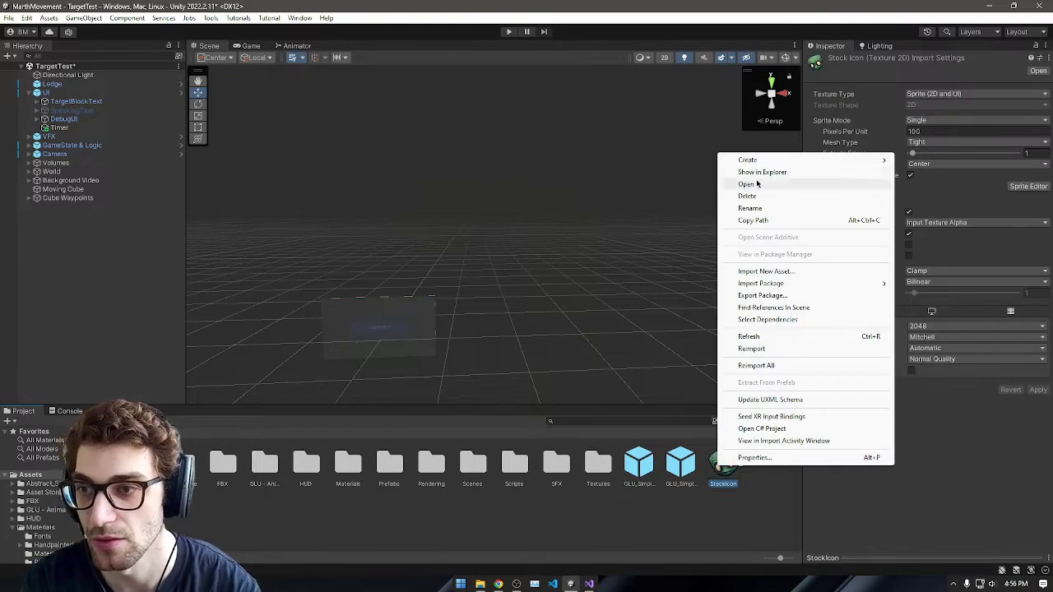
{"action": "mouse_move", "coordinate": [747, 159]}
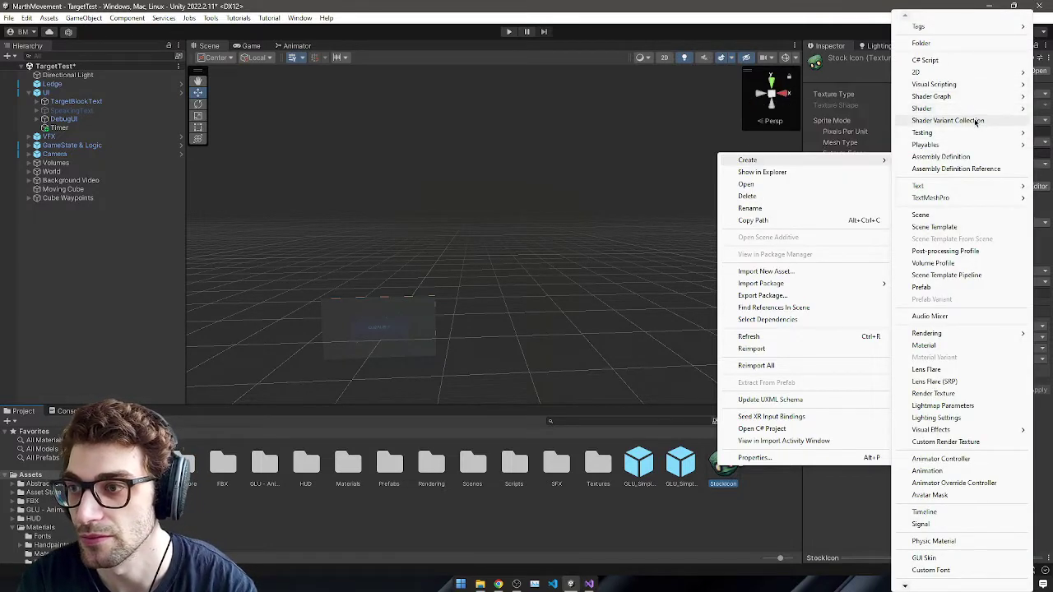
{"action": "mouse_move", "coordinate": [938, 197]}
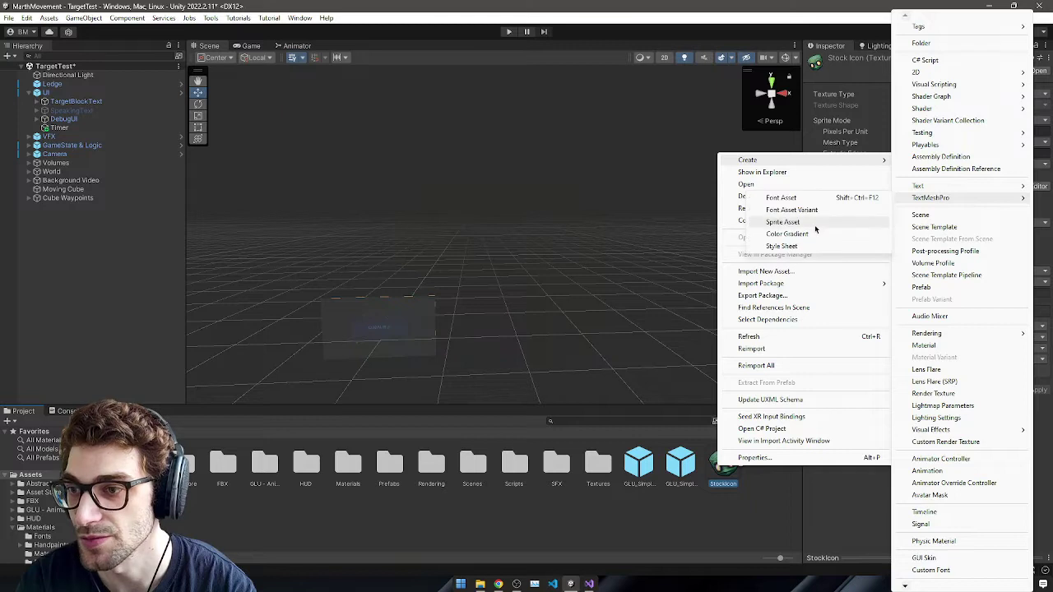
{"action": "left_click", "coordinate": [815, 227]}
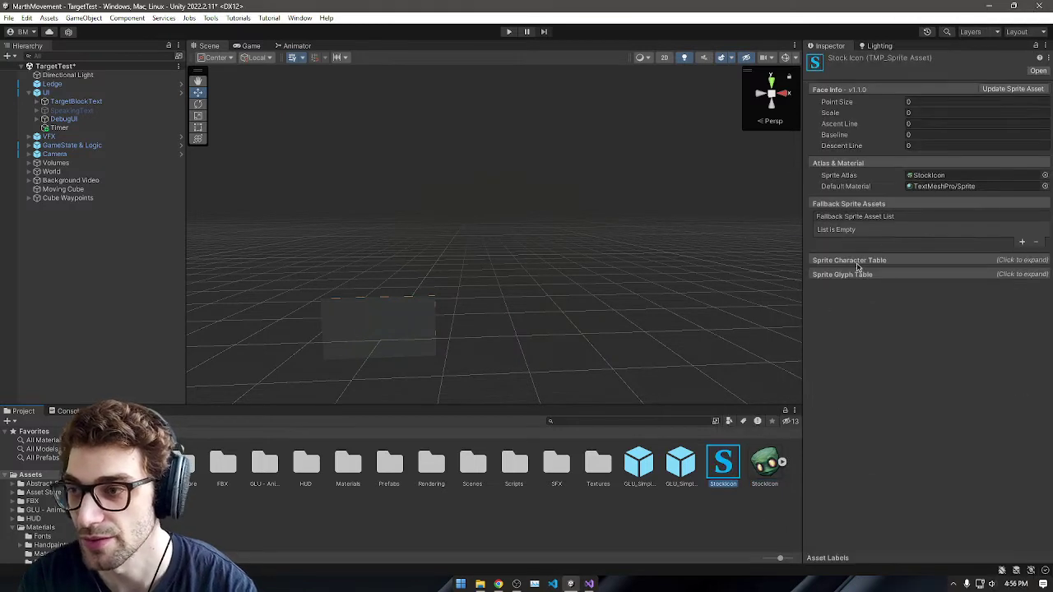
{"action": "left_click", "coordinate": [770, 461]}
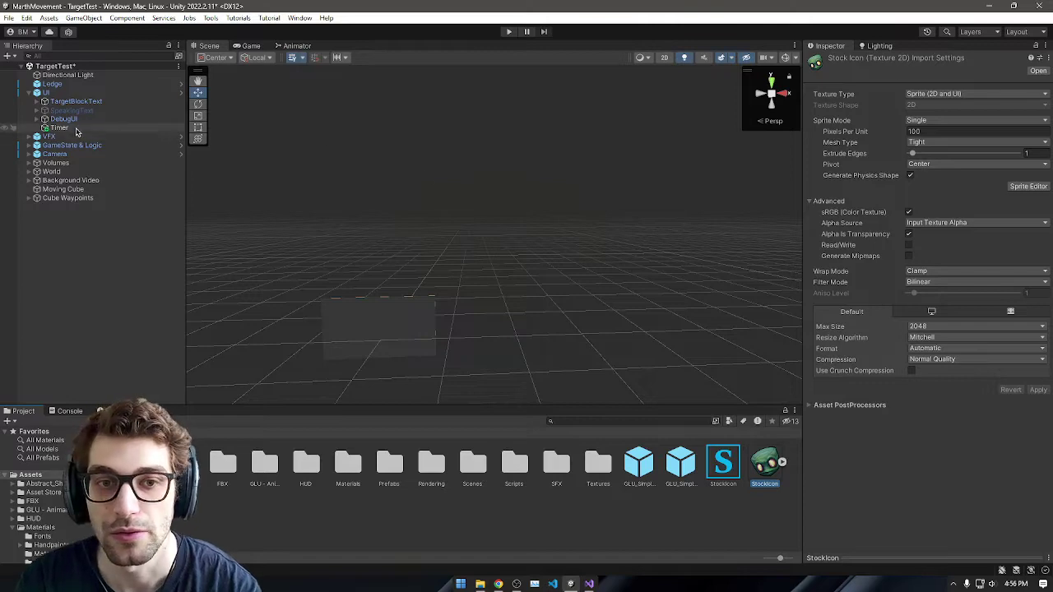
Step: Assign the StockIcon sprite asset to TargetBlockText in its TextMeshPro extra settings
{"action": "left_click", "coordinate": [89, 101]}
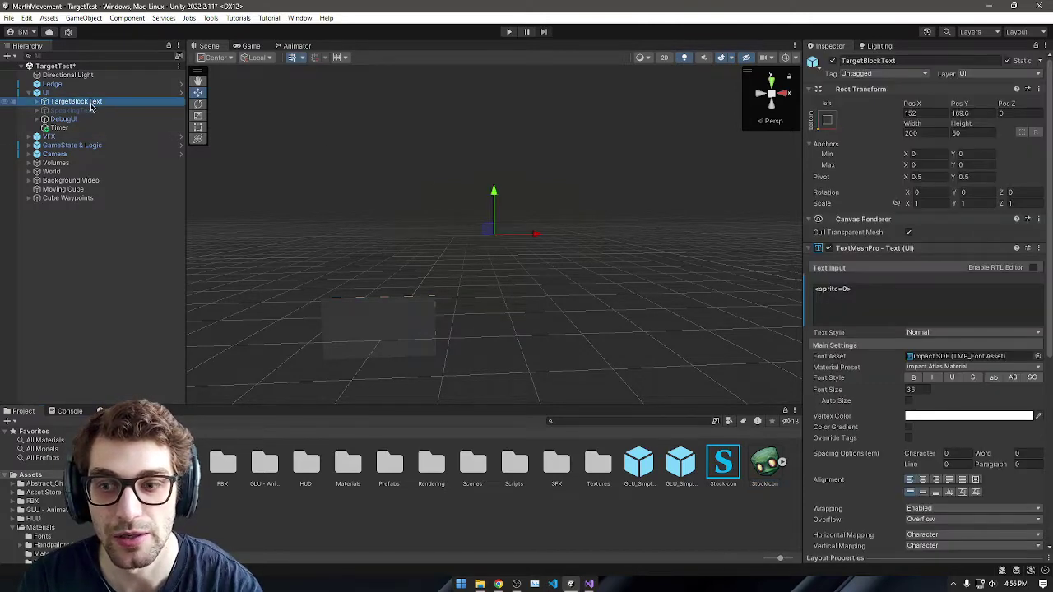
{"action": "scroll", "coordinate": [978, 421], "scroll_direction": "down", "scroll_amount": 6}
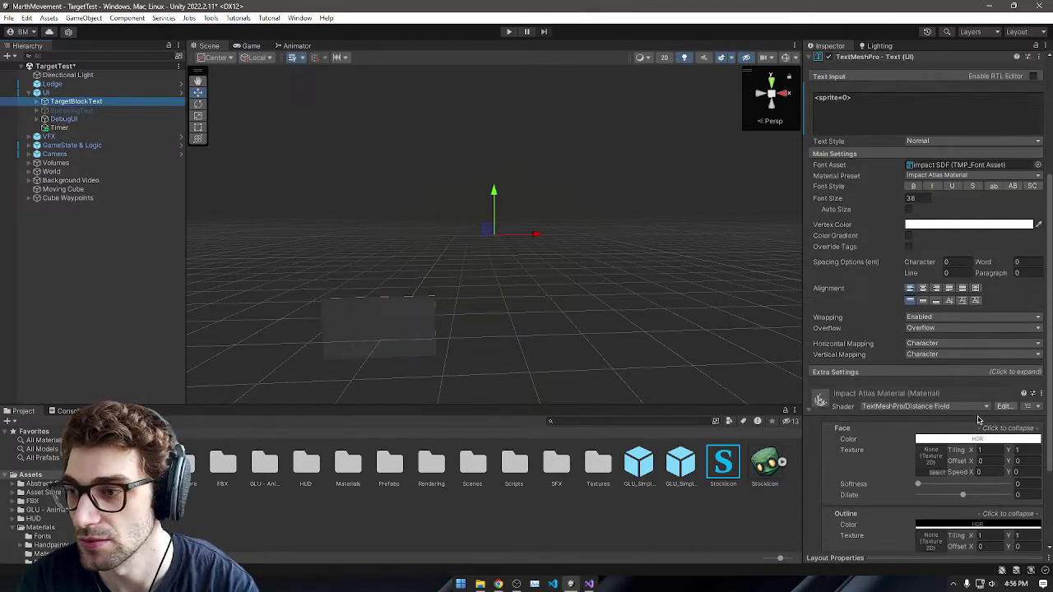
{"action": "left_click", "coordinate": [1027, 371]}
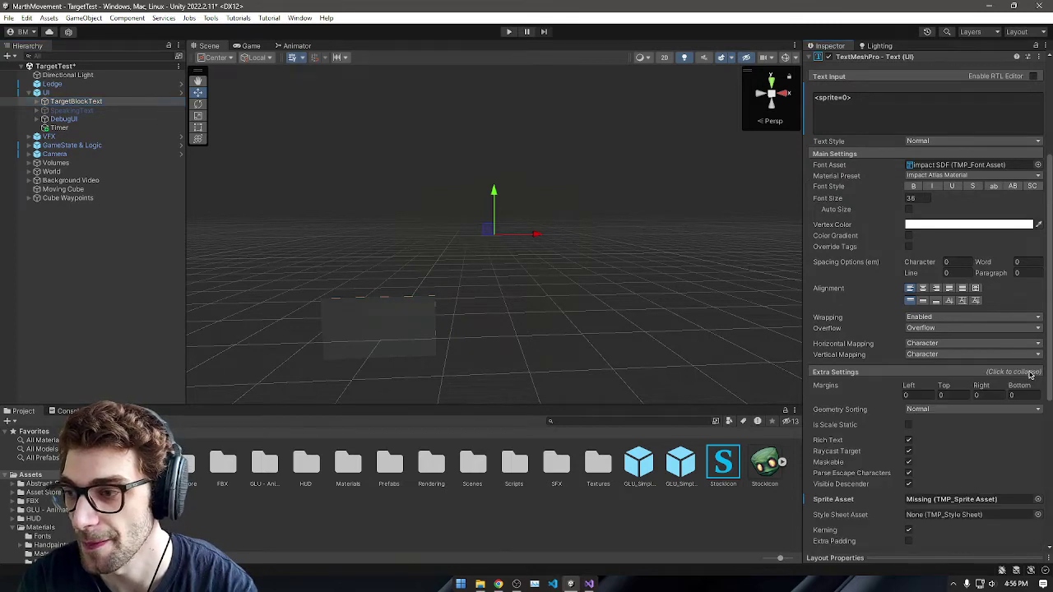
{"action": "scroll", "coordinate": [1028, 374], "scroll_direction": "down", "scroll_amount": 4}
{"action": "left_click", "coordinate": [1038, 381]}
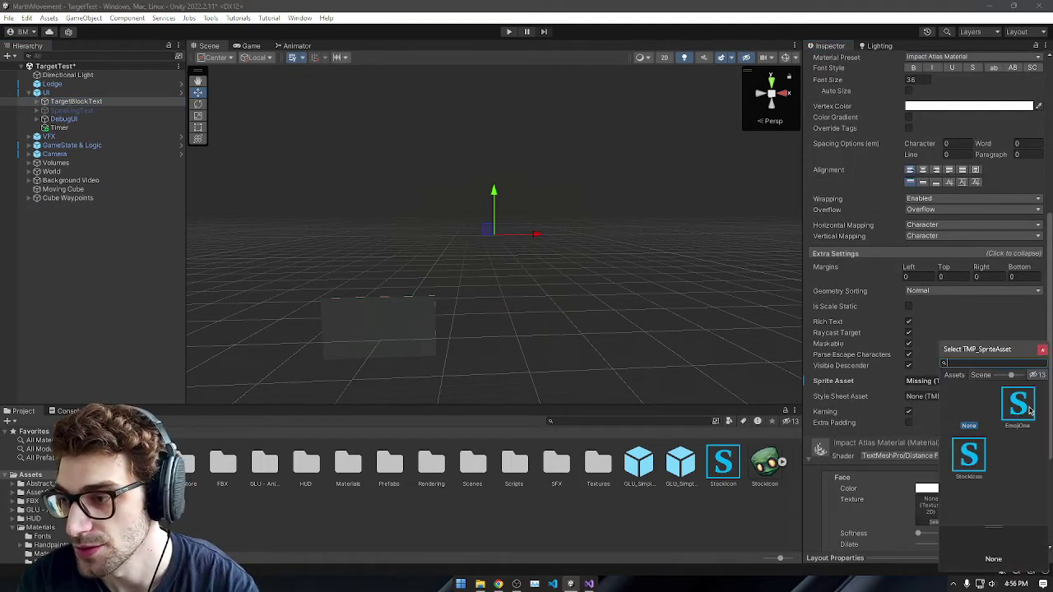
{"action": "double_click", "coordinate": [969, 457]}
{"action": "middle_click_drag", "start_coordinate": [613, 299], "coordinate": [555, 318]}
{"action": "scroll", "coordinate": [883, 298], "scroll_direction": "up", "scroll_amount": 8}
Step: Repeat the <sprite=0> tag in TargetBlockText's text input so it holds five tags in a row
{"action": "left_click", "coordinate": [895, 228]}
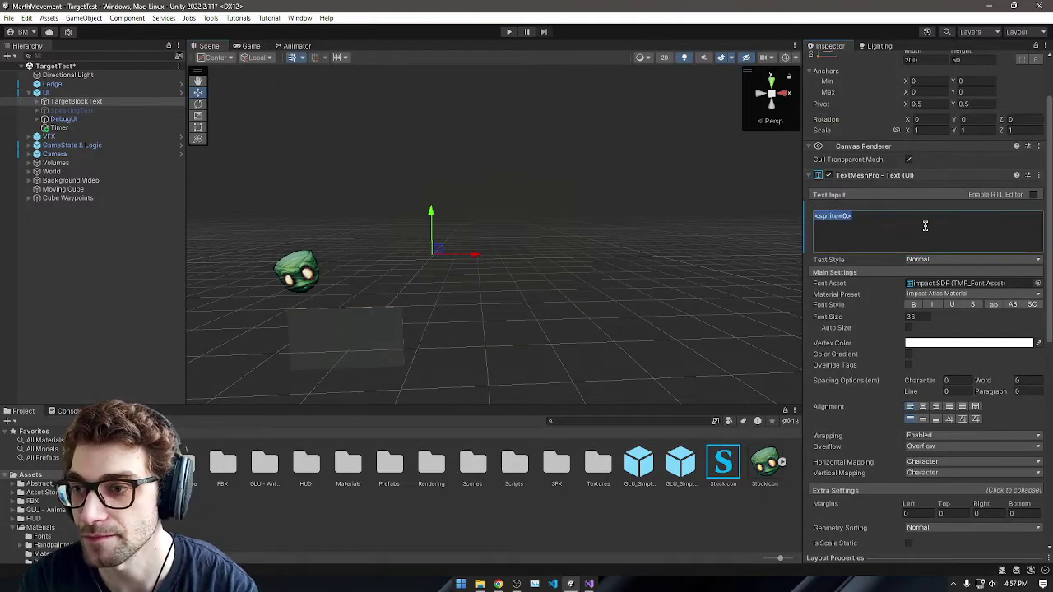
{"action": "type", "text": "<sprite=0>"}
{"action": "key", "text": "ctrl+v"}
{"action": "key", "text": "ctrl+v"}
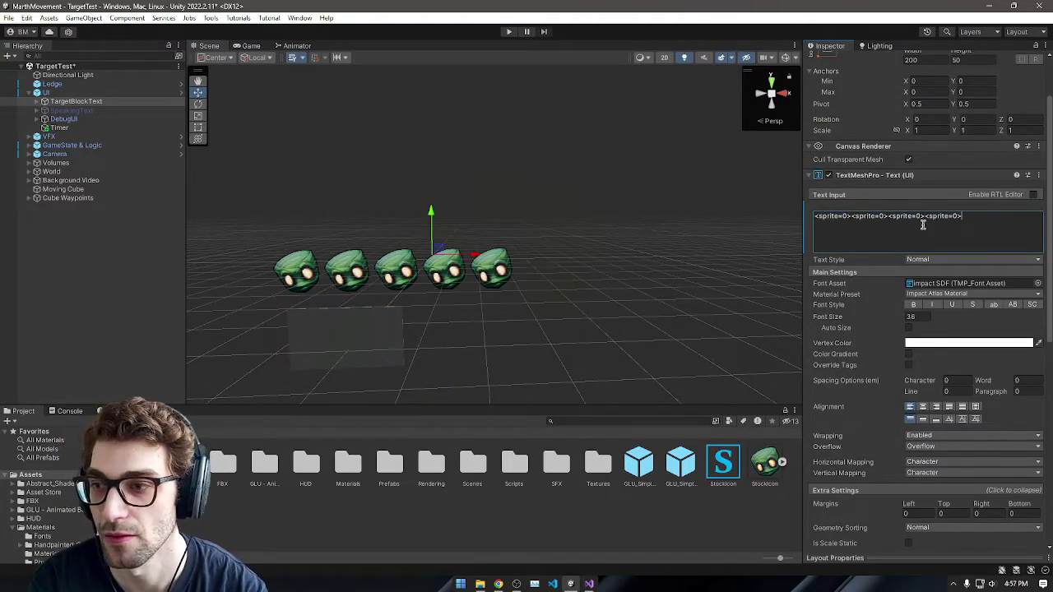
{"action": "key", "text": "ctrl+a"}
Step: Set TargetBlockText's font size to 12, run the scene to check the icons in the game view, and stop play mode
{"action": "left_click", "coordinate": [919, 317]}
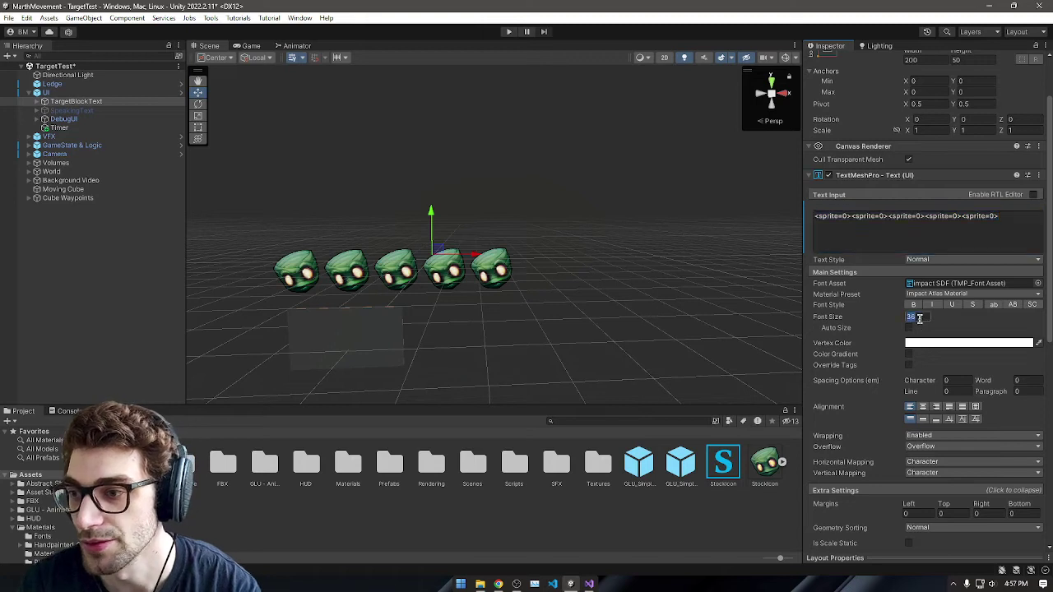
{"action": "type", "text": "12"}
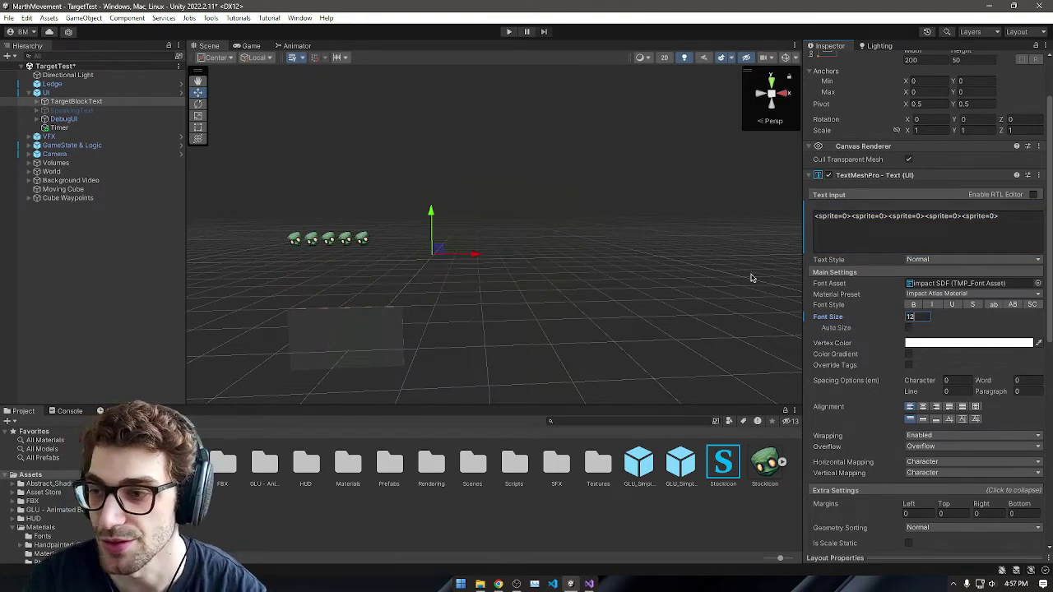
{"action": "left_click", "coordinate": [506, 31]}
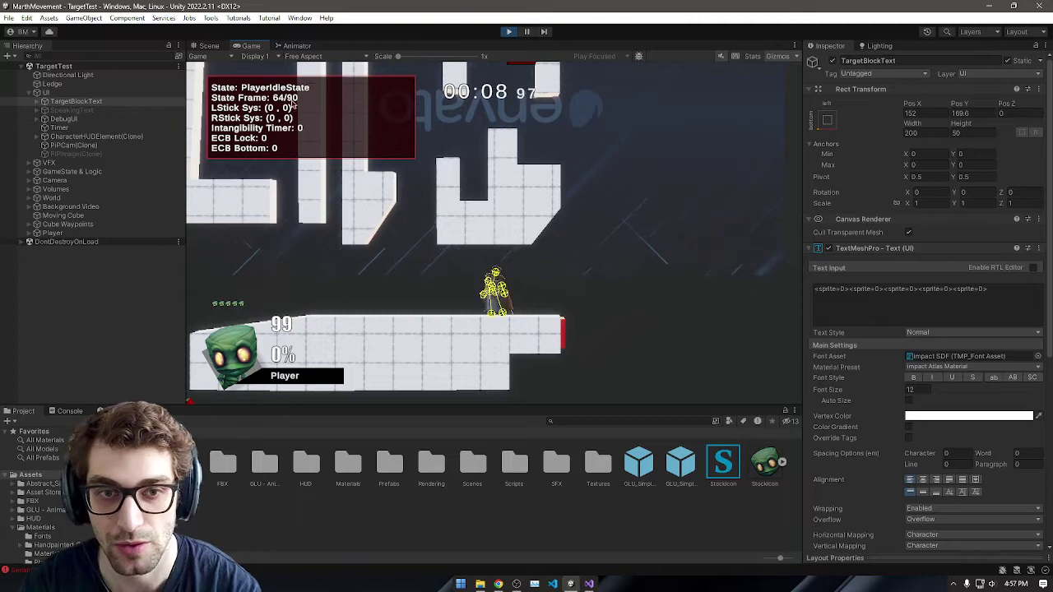
{"action": "key", "text": "ctrl+p"}
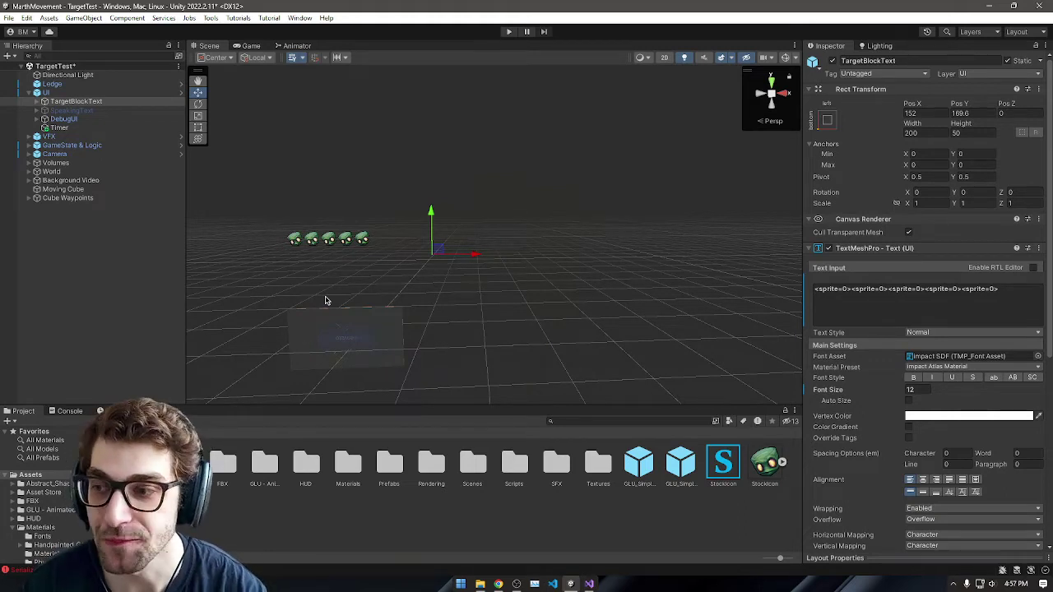
{"action": "left_click", "coordinate": [497, 584]}
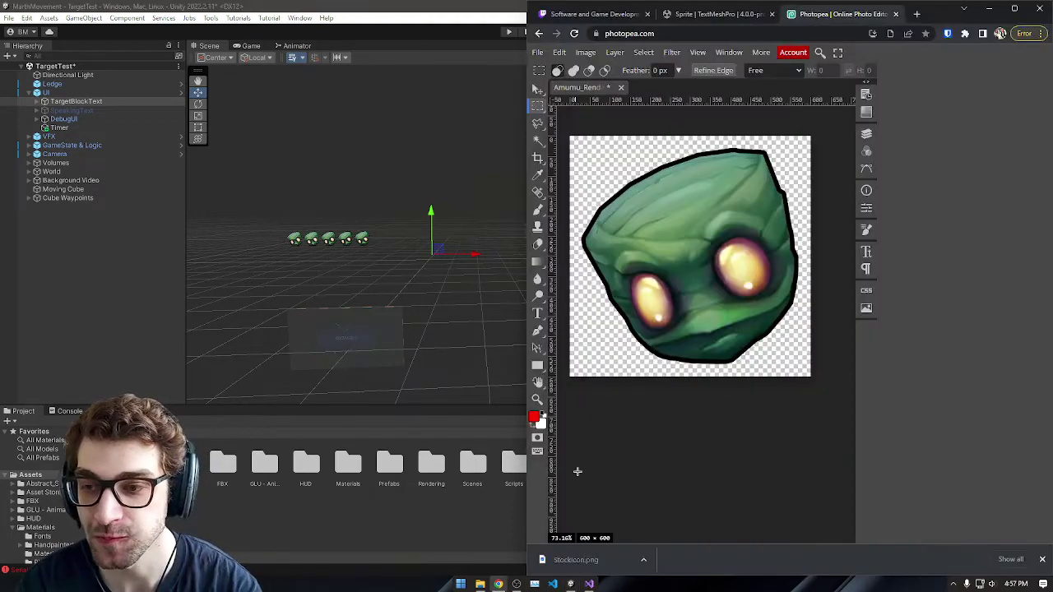
{"action": "scroll", "coordinate": [739, 245], "scroll_direction": "up", "scroll_amount": 3}
{"action": "scroll", "coordinate": [738, 245], "scroll_direction": "down", "scroll_amount": 2}
{"action": "mouse_move", "coordinate": [742, 250]}
{"action": "middle_mouse_down"}
{"action": "mouse_move", "coordinate": [783, 236]}
{"action": "mouse_move", "coordinate": [752, 250]}
{"action": "middle_mouse_up"}
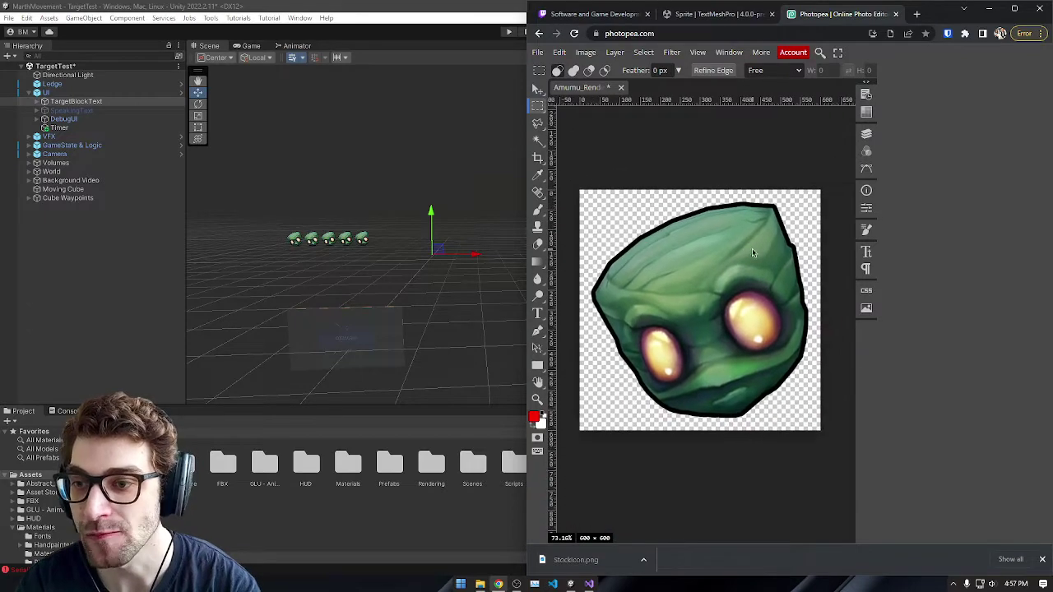
{"action": "left_click", "coordinate": [253, 5]}
{"action": "left_click", "coordinate": [50, 18]}
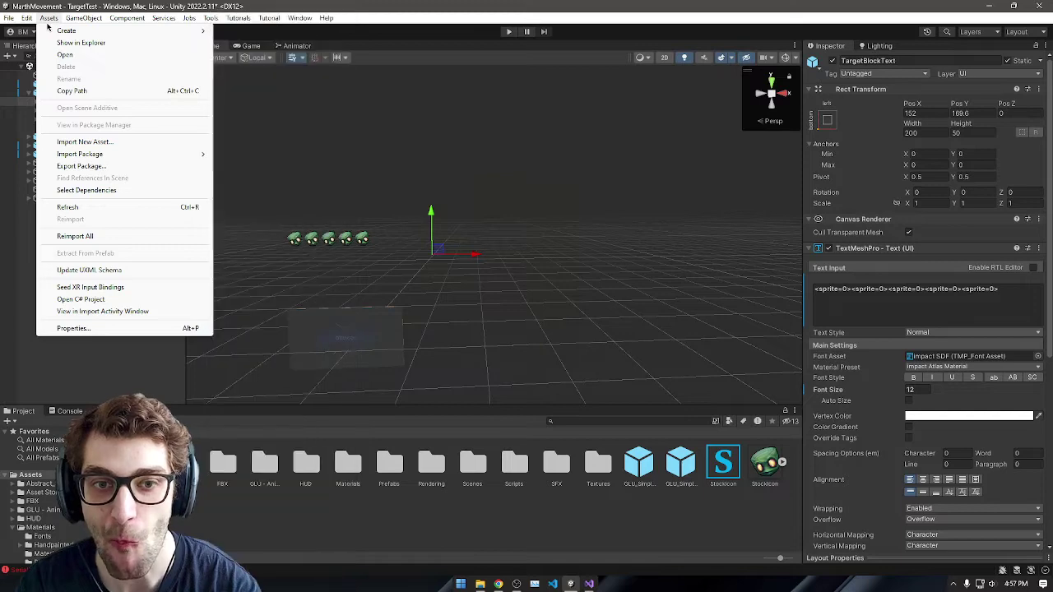
Step: Open the Package Manager's My Assets list and download the Cute Skull package
{"action": "mouse_move", "coordinate": [276, 22]}
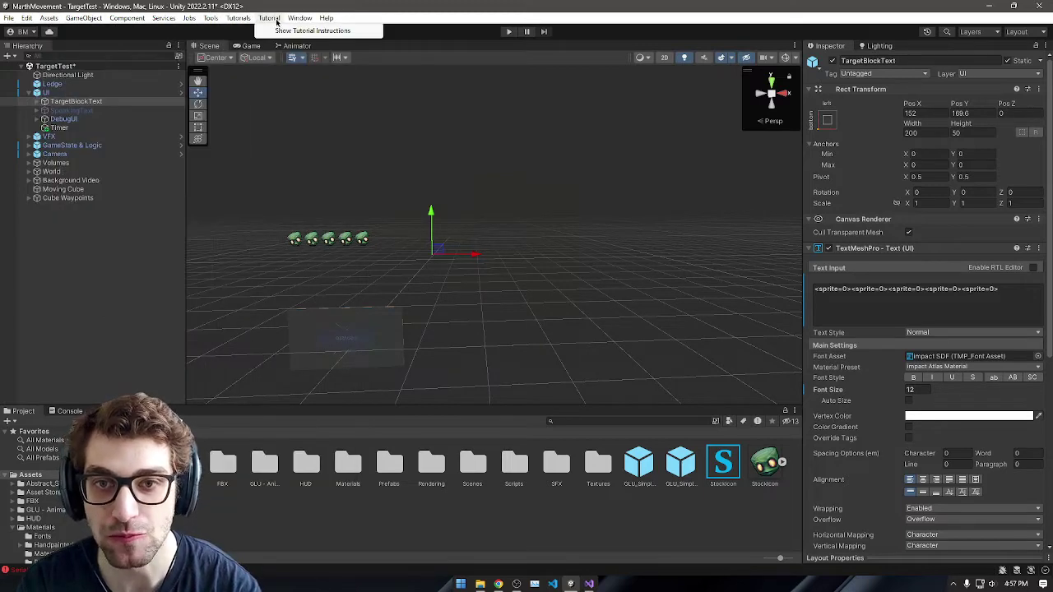
{"action": "left_click", "coordinate": [362, 138]}
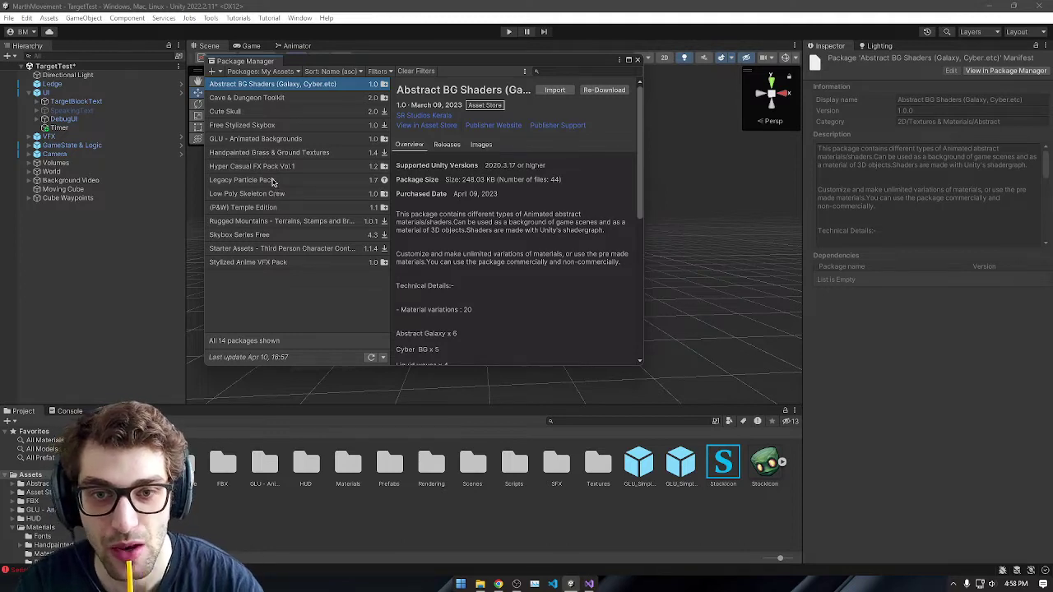
{"action": "left_click", "coordinate": [275, 113]}
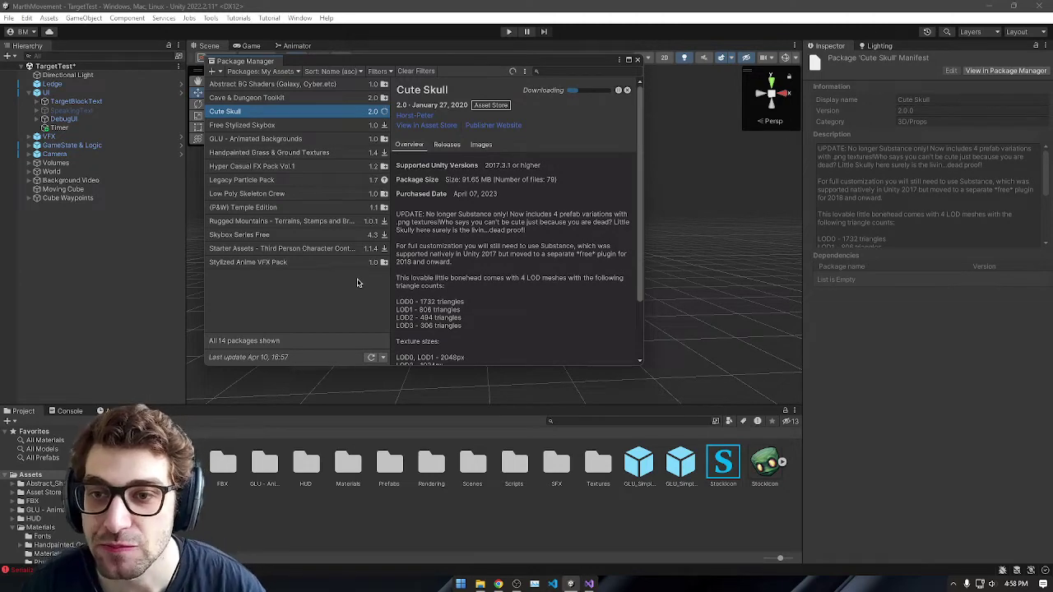
Step: Switch to Chrome, open the YouTube subscriptions page in a new tab and show the account options
{"action": "key", "text": "alt+Tab"}
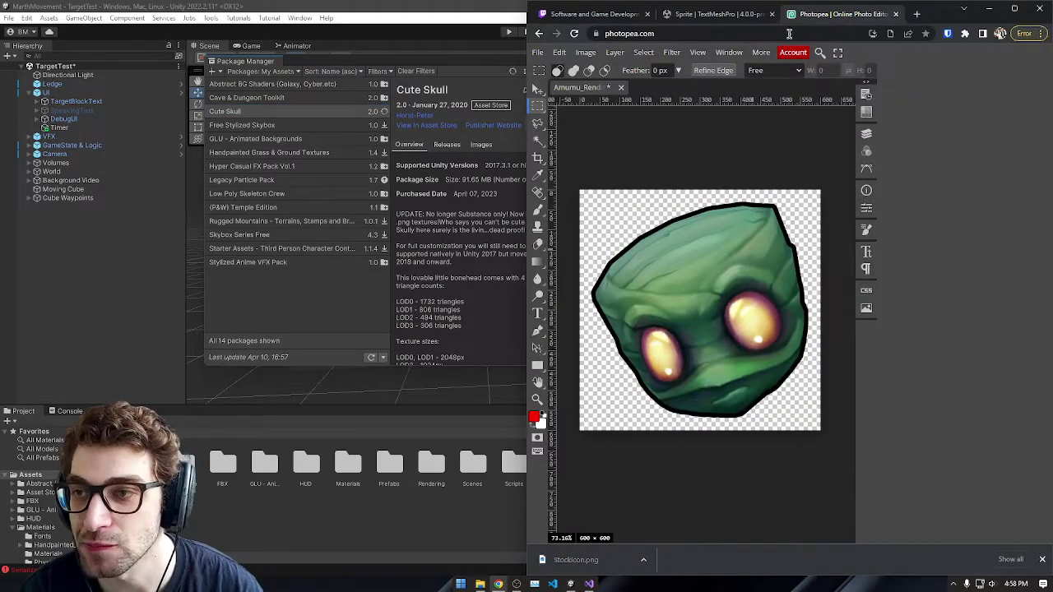
{"action": "left_click", "coordinate": [727, 18]}
{"action": "left_click", "coordinate": [833, 21]}
{"action": "left_click", "coordinate": [914, 13]}
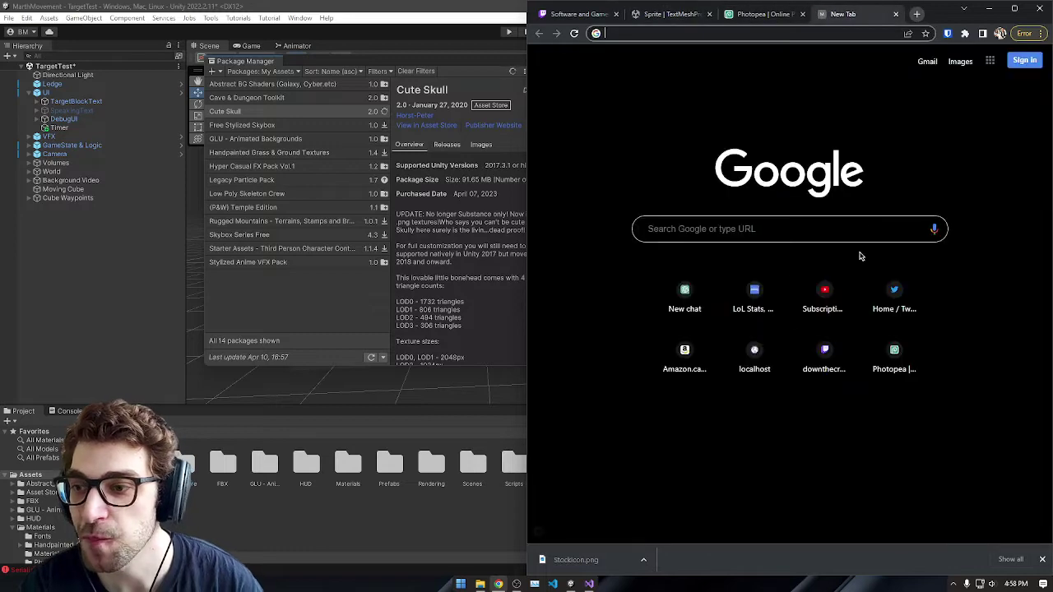
{"action": "left_click", "coordinate": [824, 292]}
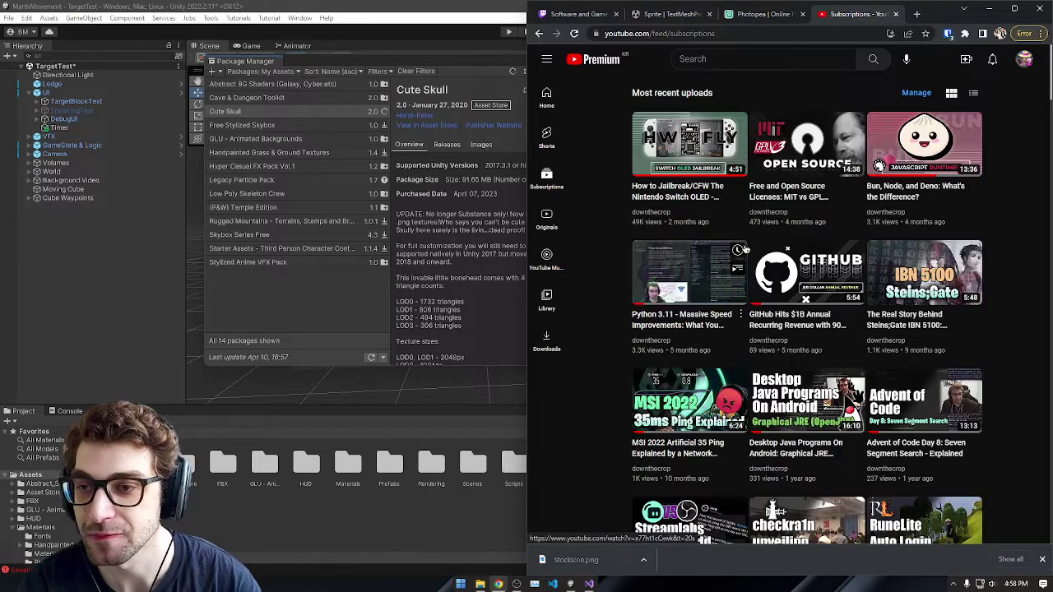
{"action": "left_click", "coordinate": [1025, 59]}
Step: Remove the disabled ChatGPT to Markdown extension from Chrome, choosing to report abuse
{"action": "left_click", "coordinate": [1039, 33]}
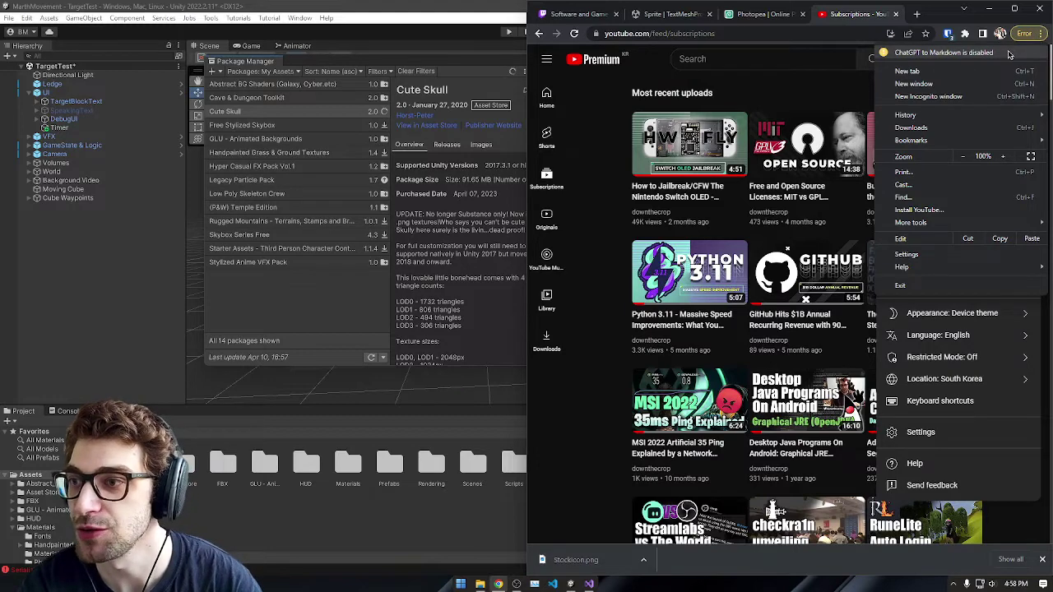
{"action": "left_click", "coordinate": [1010, 55]}
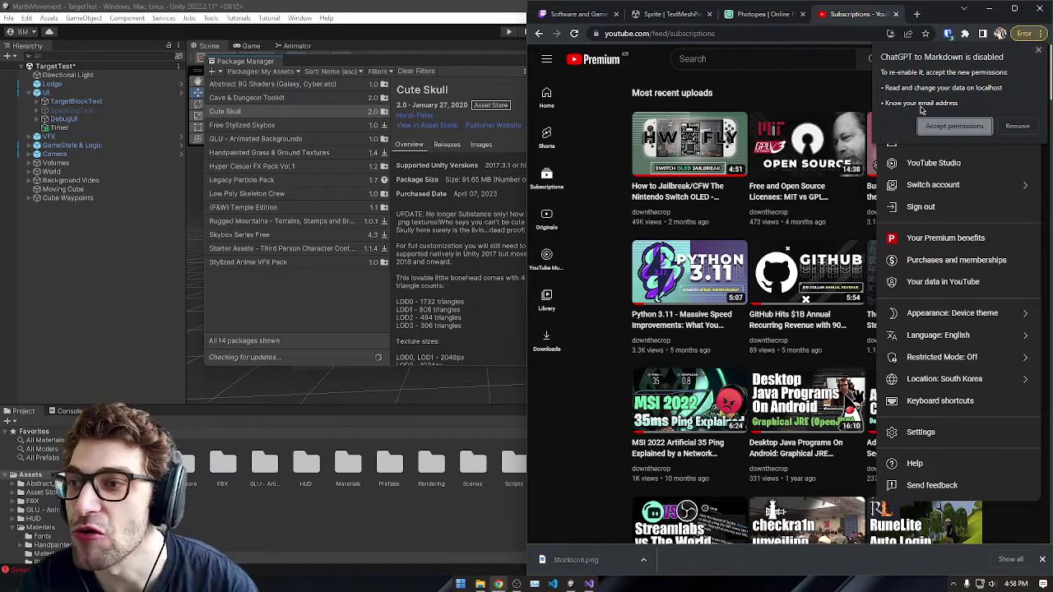
{"action": "left_click", "coordinate": [1015, 127]}
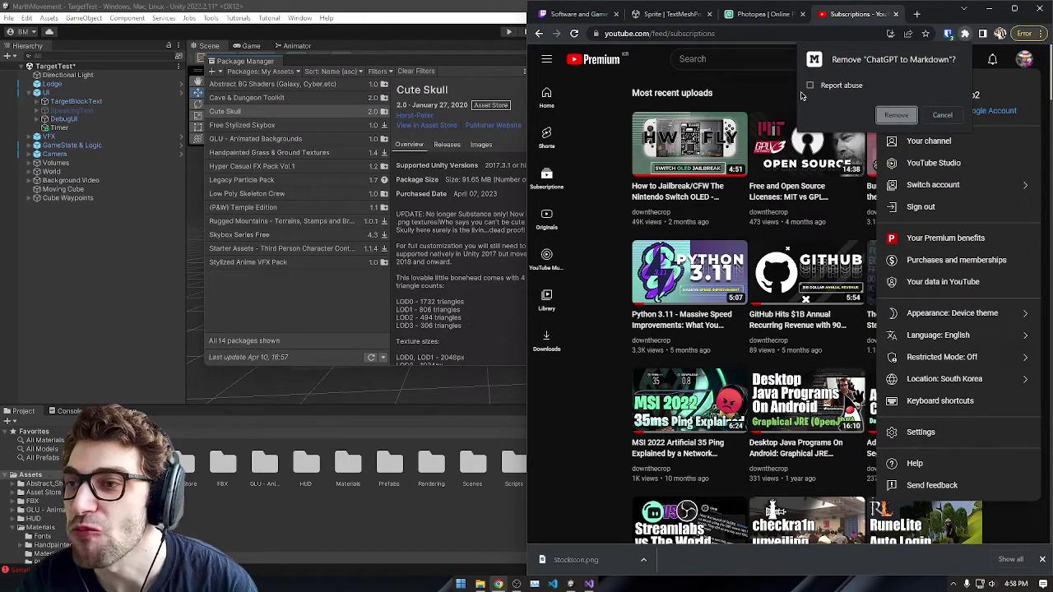
{"action": "left_click", "coordinate": [909, 115]}
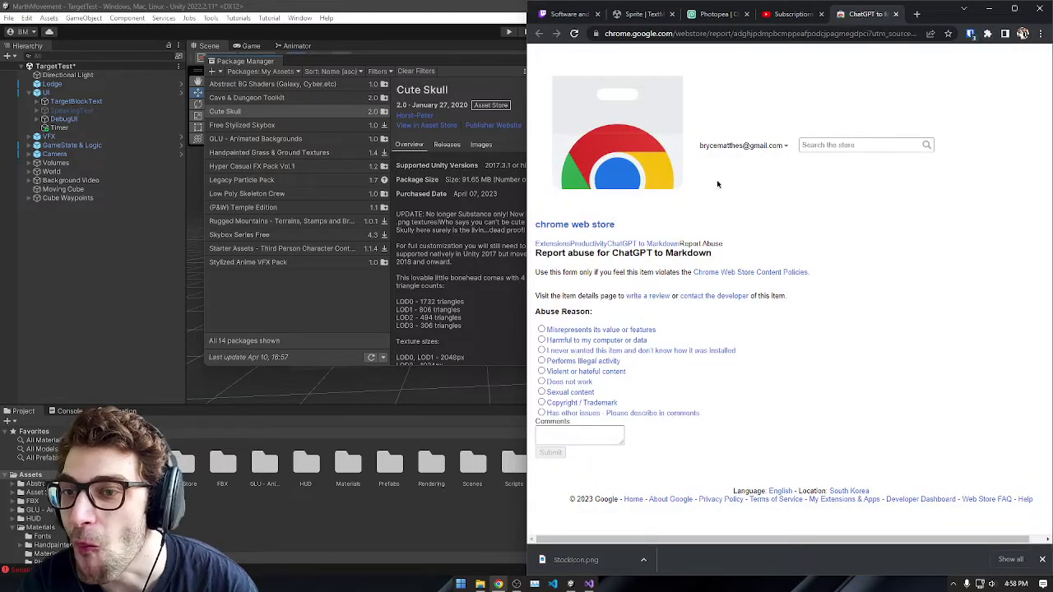
Step: Submit the abuse report with the reason "Harmful to my computer or data" and the comment "spooky", closing the report page
{"action": "left_click", "coordinate": [619, 340]}
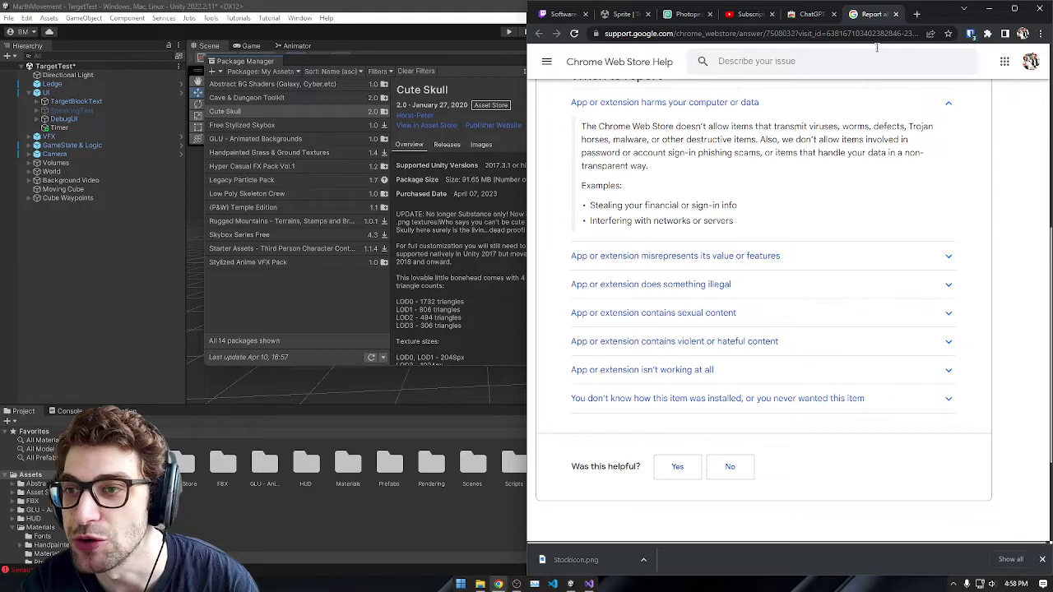
{"action": "left_click", "coordinate": [896, 14]}
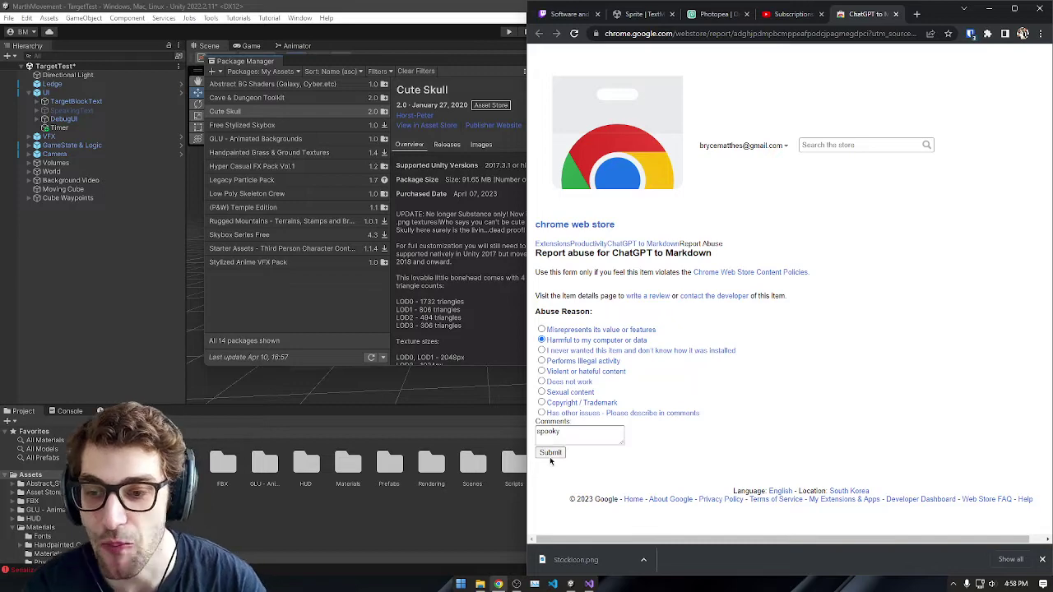
{"action": "left_click", "coordinate": [550, 453]}
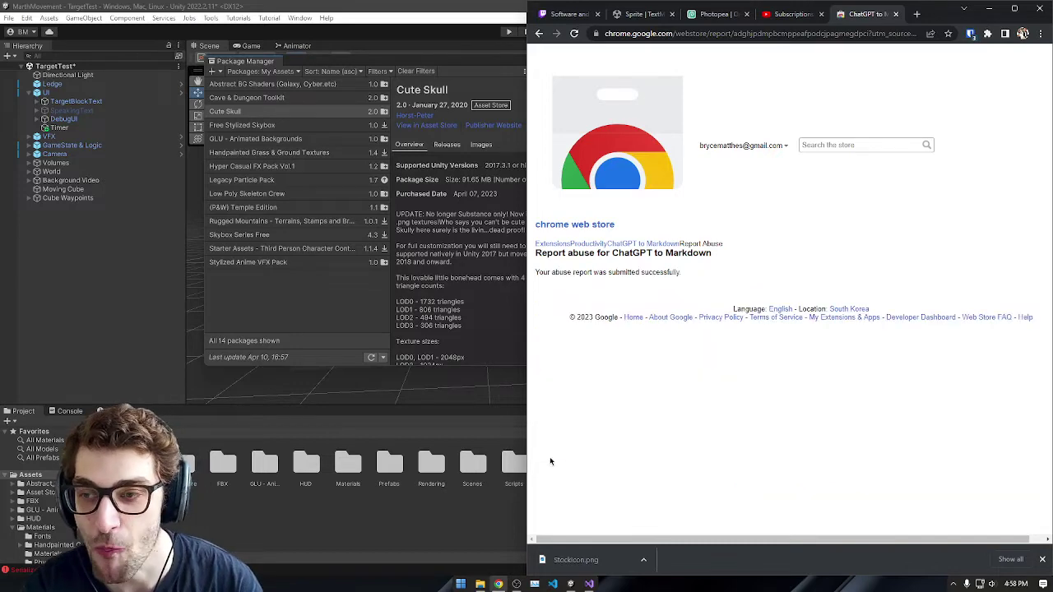
{"action": "left_click", "coordinate": [895, 13]}
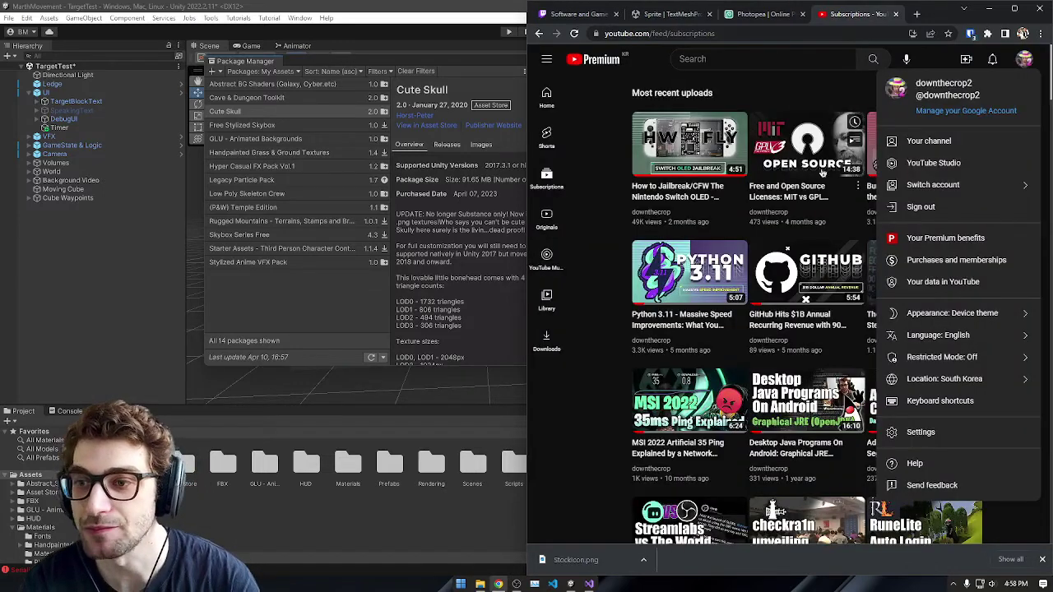
Step: Switch YouTube to the main channel account and play "Cheater Billy Mitchell Just Lost A Huge Lawsuit!" from about 7:50
{"action": "left_click", "coordinate": [1005, 187]}
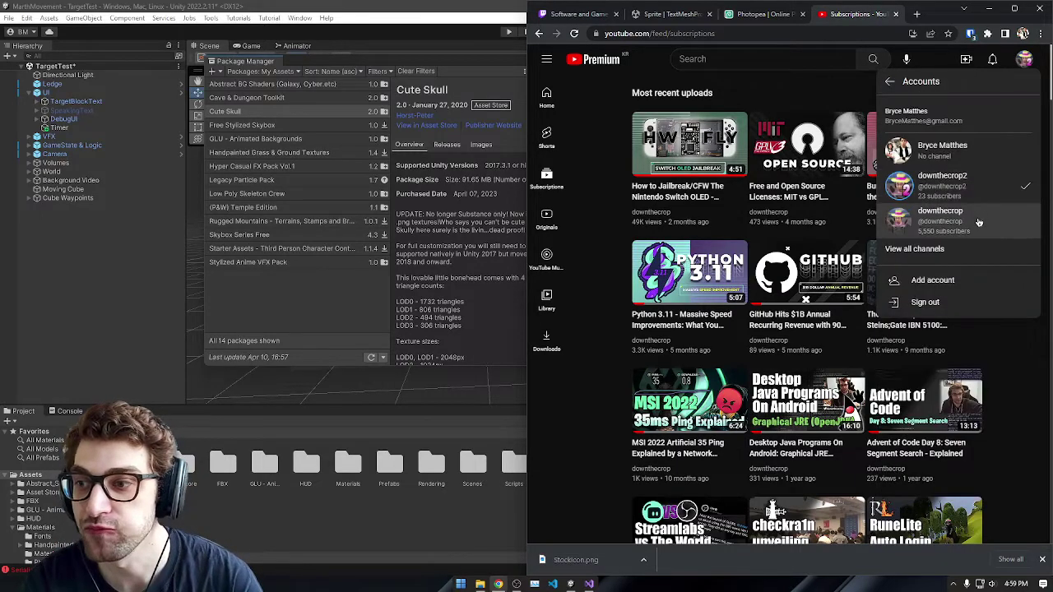
{"action": "left_click", "coordinate": [978, 222]}
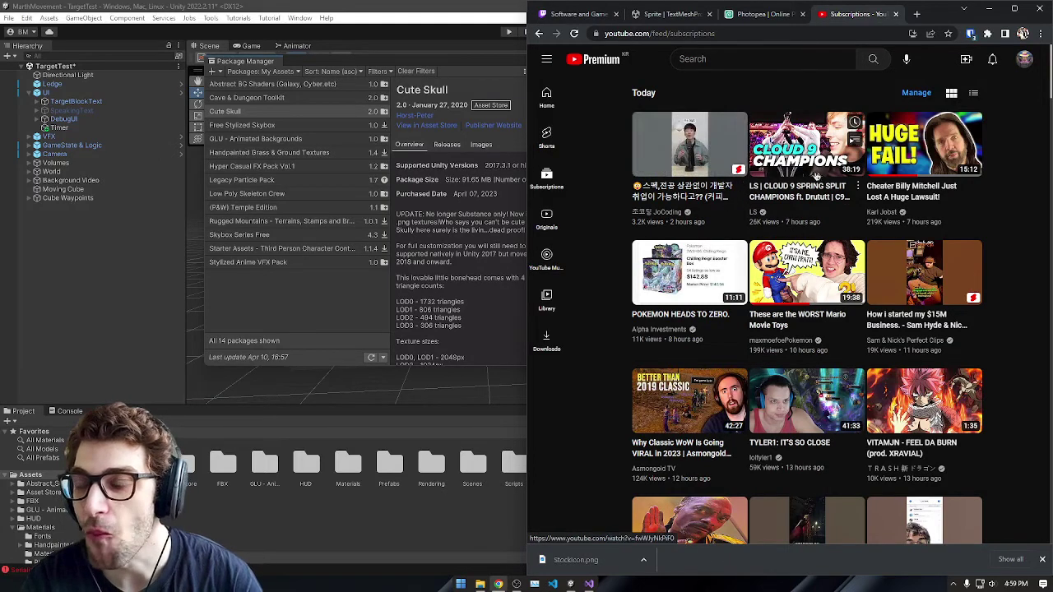
{"action": "left_click", "coordinate": [921, 146]}
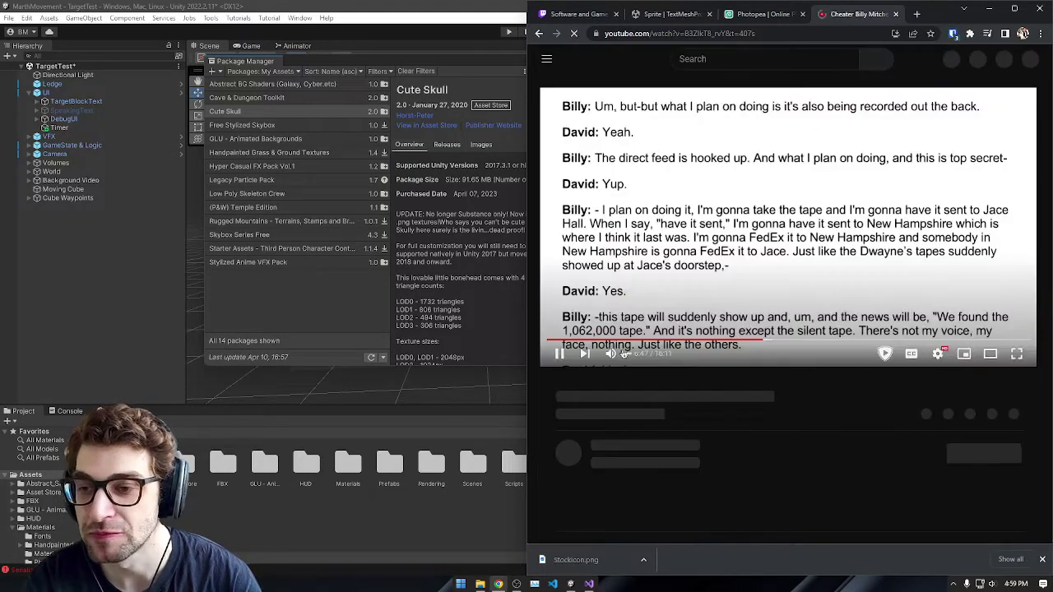
{"action": "mouse_move", "coordinate": [646, 354]}
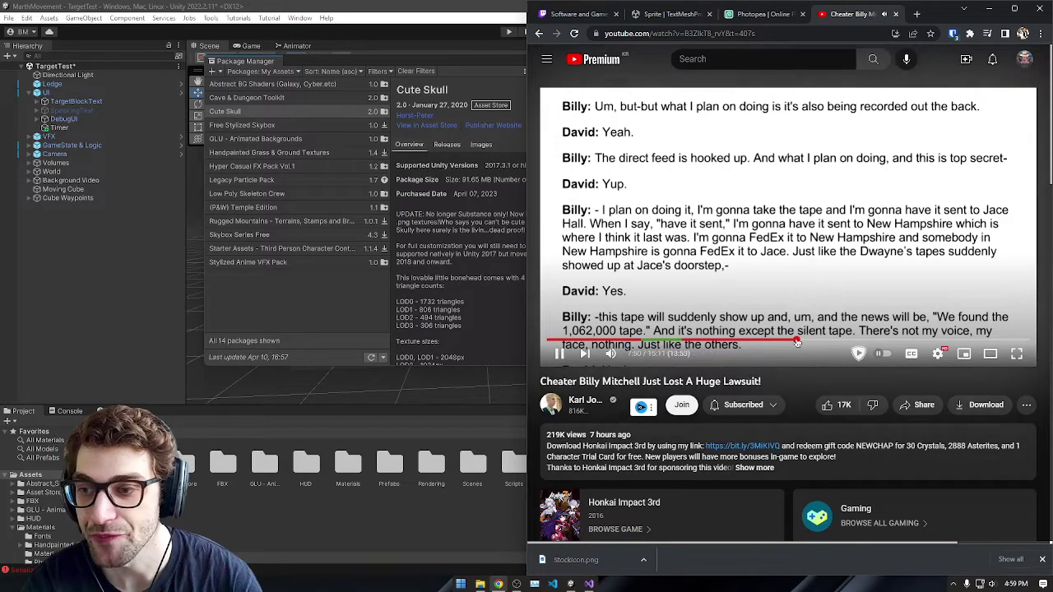
{"action": "left_click", "coordinate": [796, 339]}
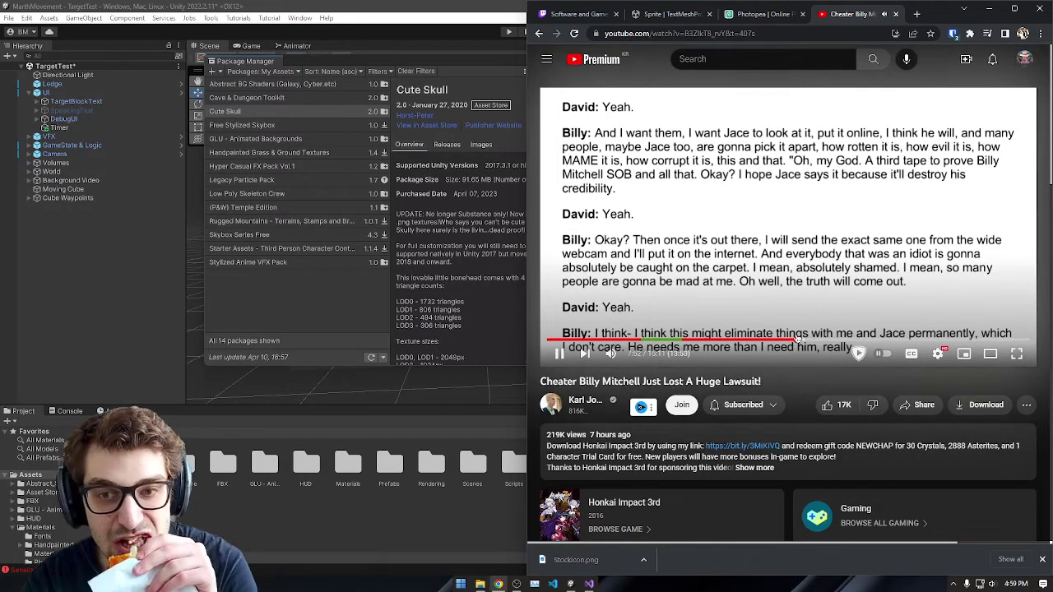
Step: Return to Unity and import all assets of the Cute Skull package into the project
{"action": "left_click", "coordinate": [374, 209]}
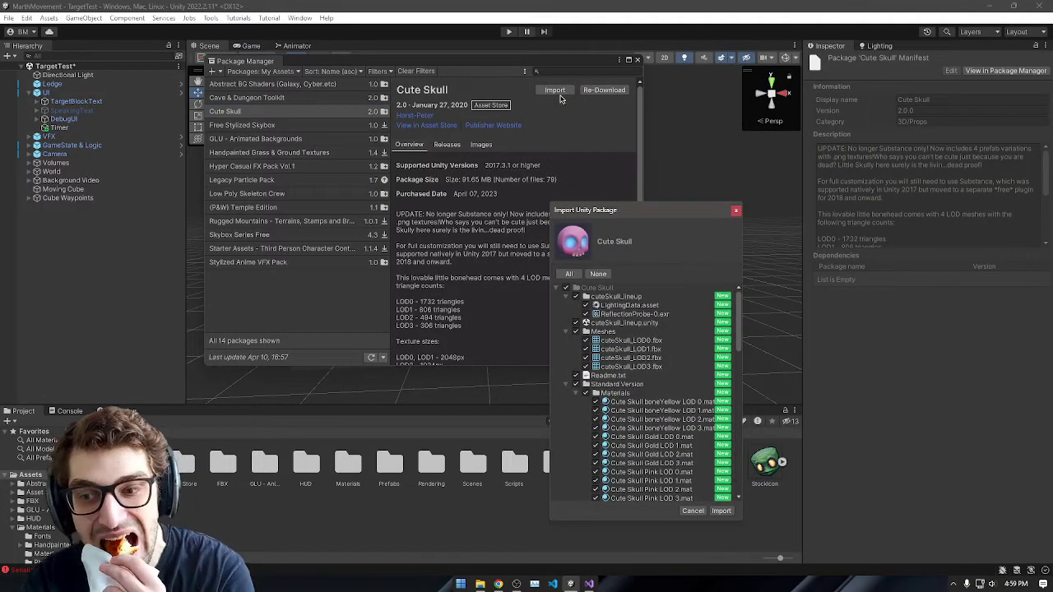
{"action": "left_click", "coordinate": [721, 511]}
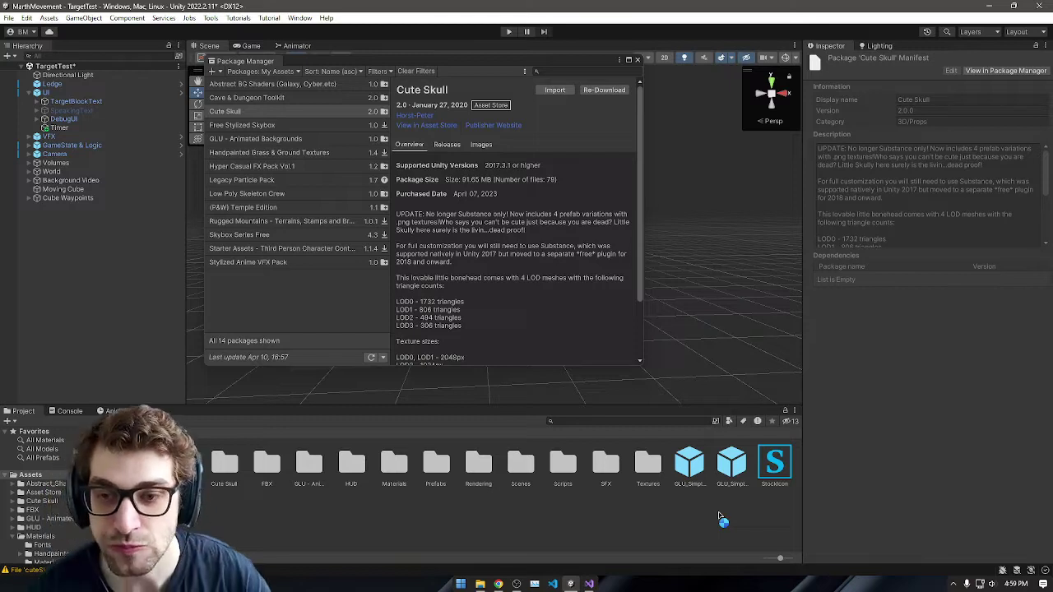
{"action": "scroll", "coordinate": [573, 269], "scroll_direction": "down", "scroll_amount": 3}
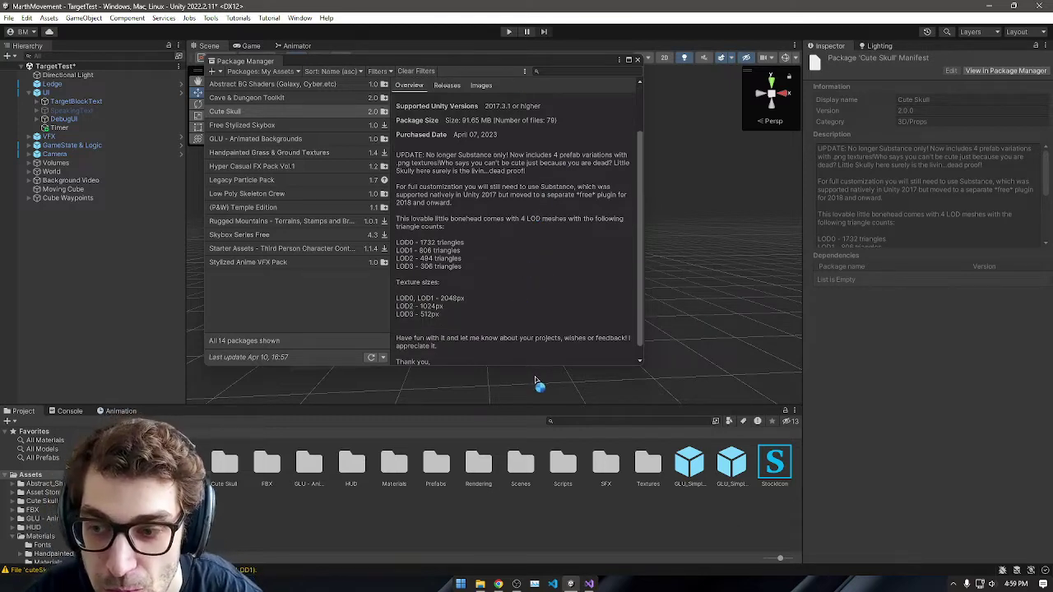
{"action": "scroll", "coordinate": [529, 314], "scroll_direction": "up", "scroll_amount": 3}
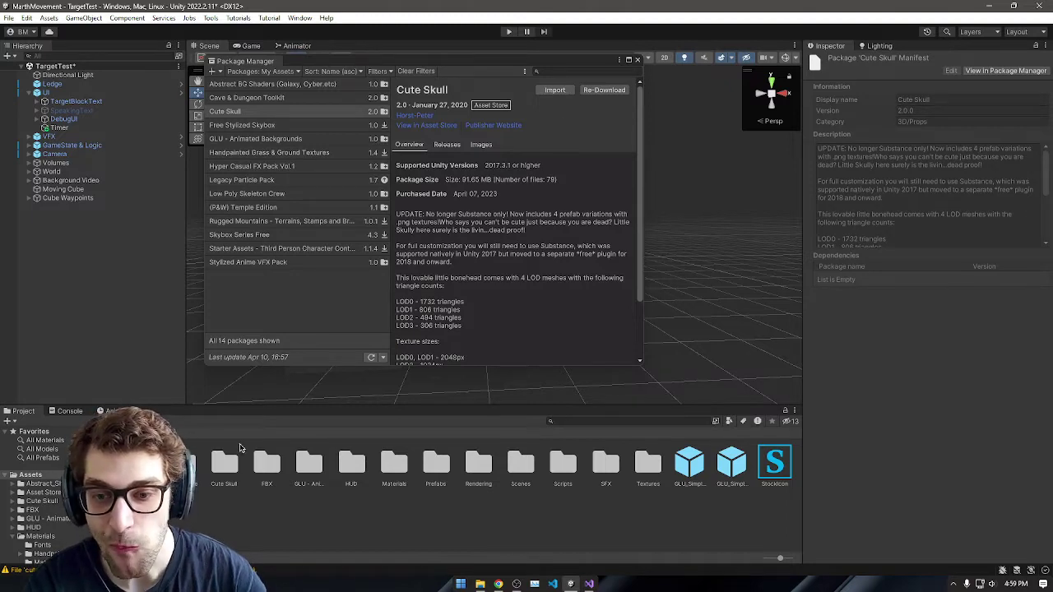
Step: Try to import the Cute Skull package again and close the Package Manager
{"action": "left_click", "coordinate": [589, 105]}
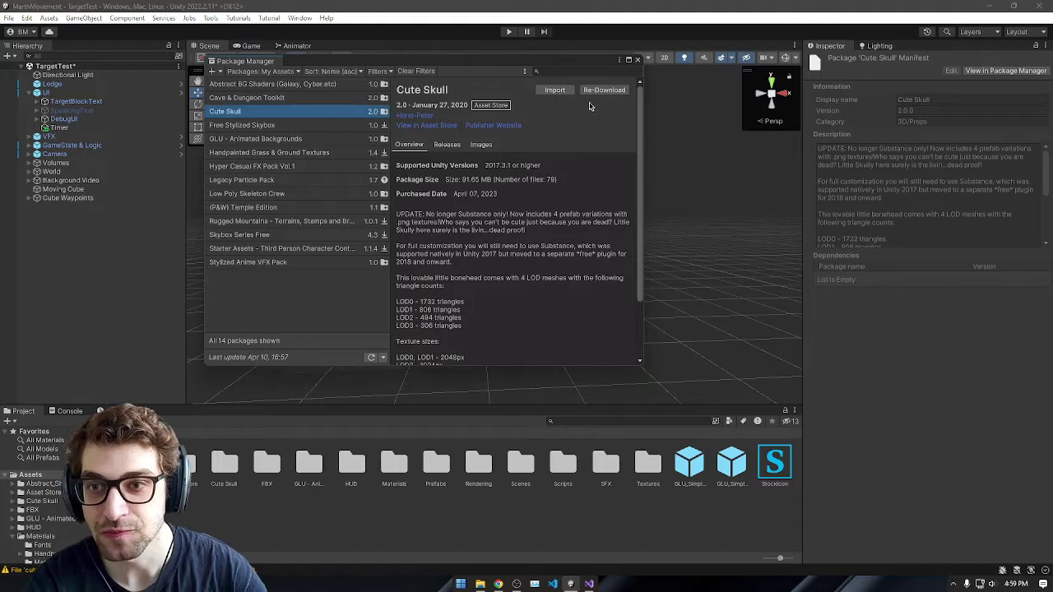
{"action": "left_click", "coordinate": [555, 89]}
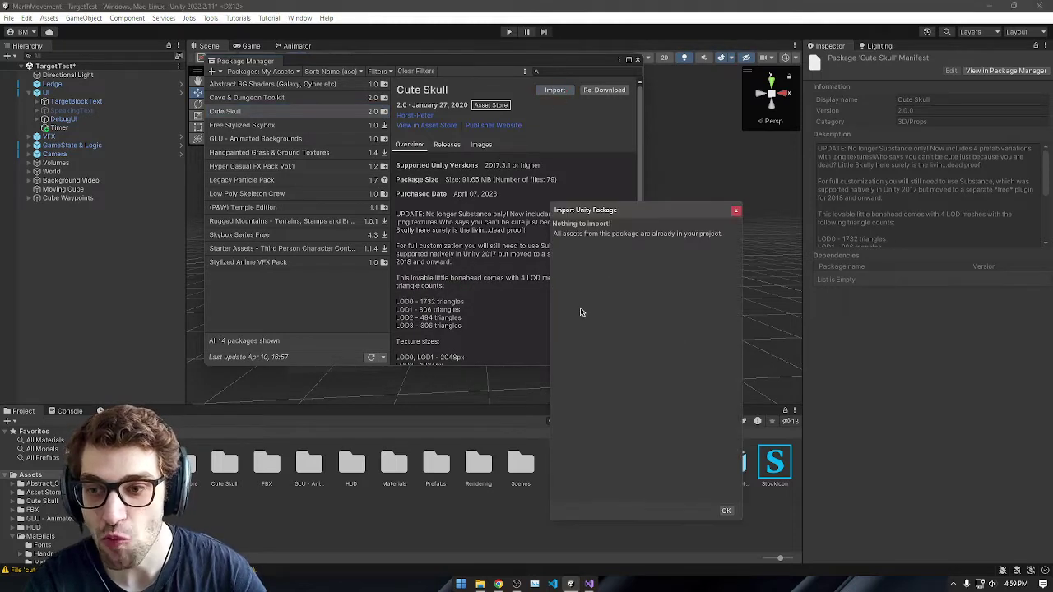
{"action": "left_click", "coordinate": [736, 210]}
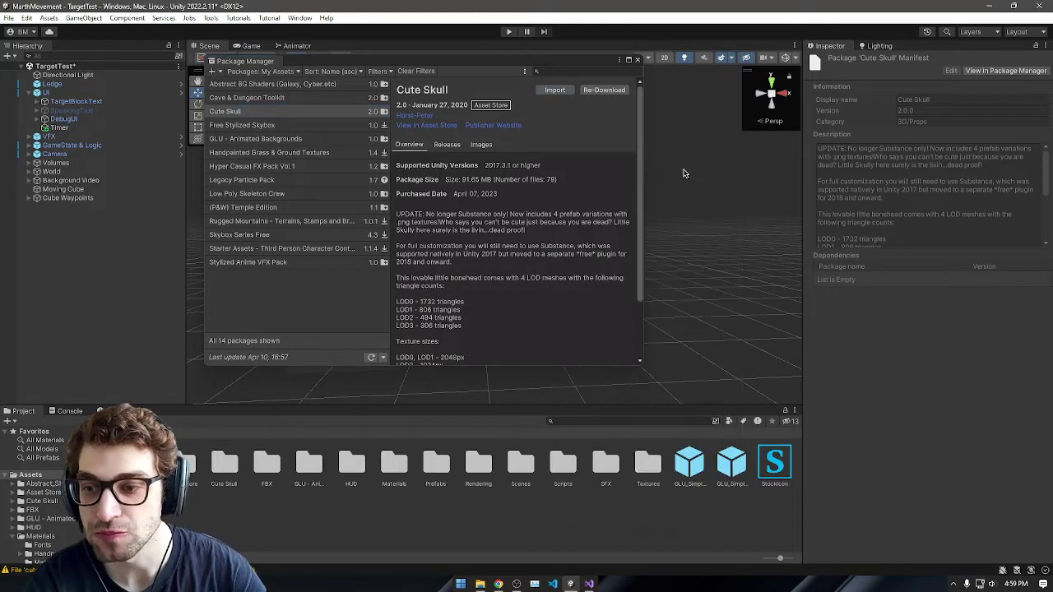
{"action": "left_click", "coordinate": [637, 61]}
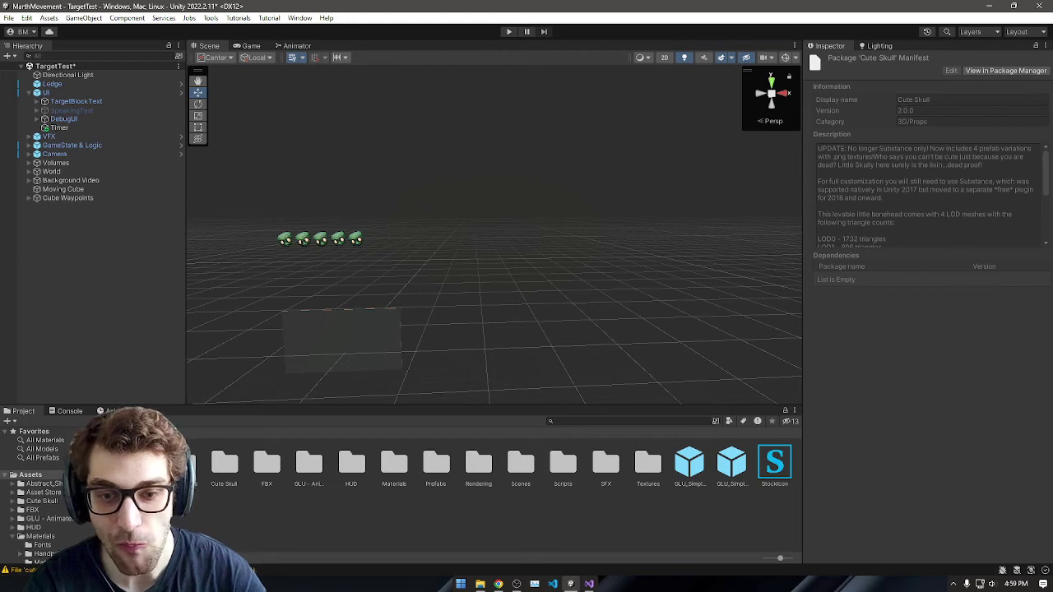
Step: Move the Cute Skull and Abstract_Shaders folders into the Asset Store folder
{"action": "left_click", "coordinate": [229, 466]}
{"action": "key", "text": "Delete"}
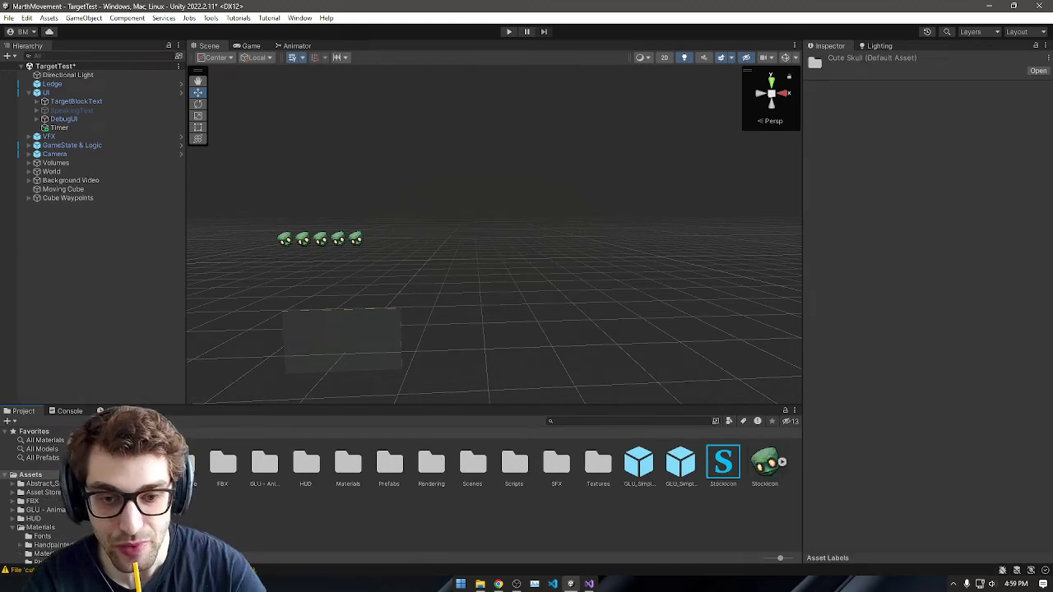
{"action": "left_click", "coordinate": [140, 463]}
{"action": "key", "text": "Delete"}
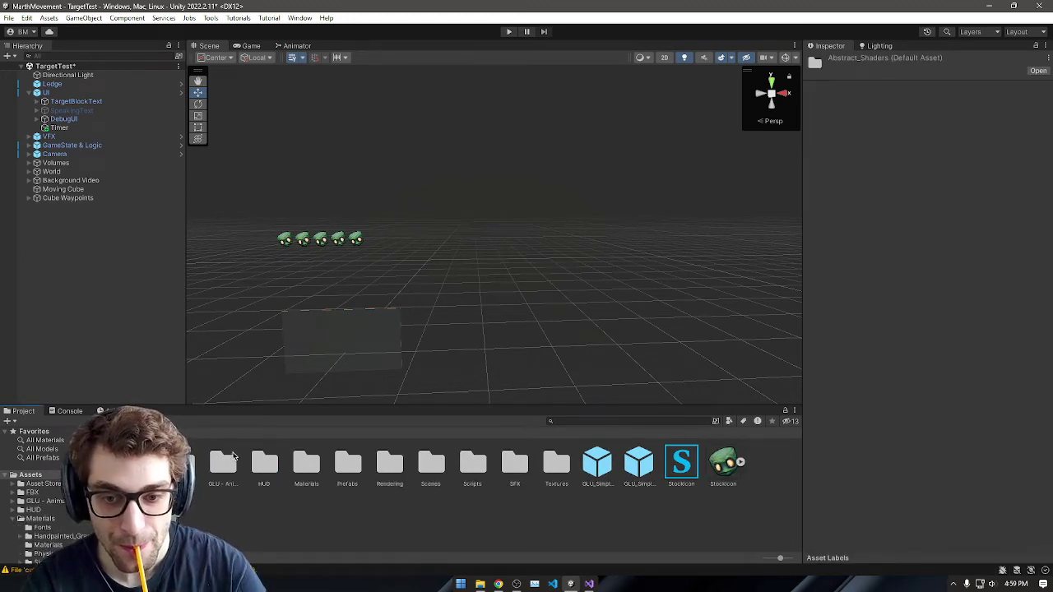
Step: Try to move the GLU - Animated Backgrounds folder into the Asset Store folder
{"action": "left_click", "coordinate": [223, 463]}
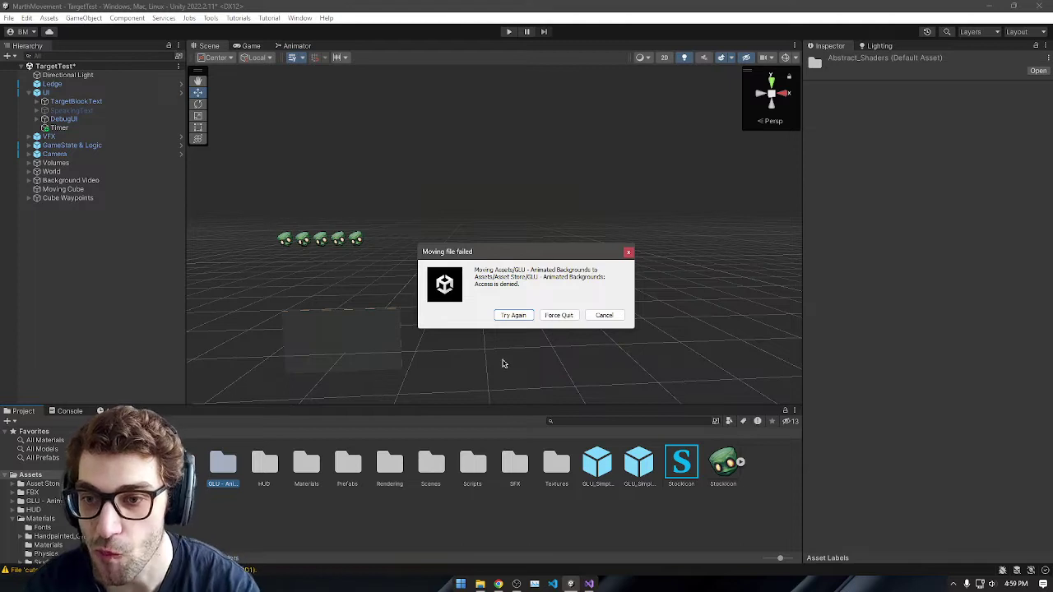
{"action": "left_click", "coordinate": [604, 315]}
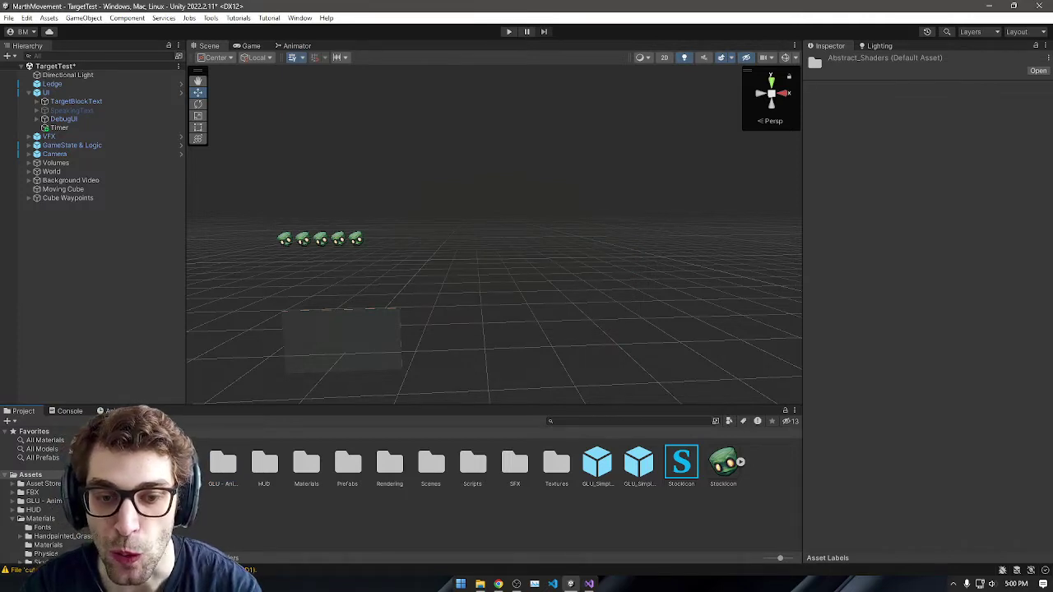
Step: Open the cuteSkull_lineup scene from Asset Store's Cute Skull folder, saving the TargetTest changes, and frame Cute Skull Gold in the view
{"action": "left_click", "coordinate": [43, 483]}
{"action": "left_click", "coordinate": [13, 484]}
{"action": "left_click", "coordinate": [46, 501]}
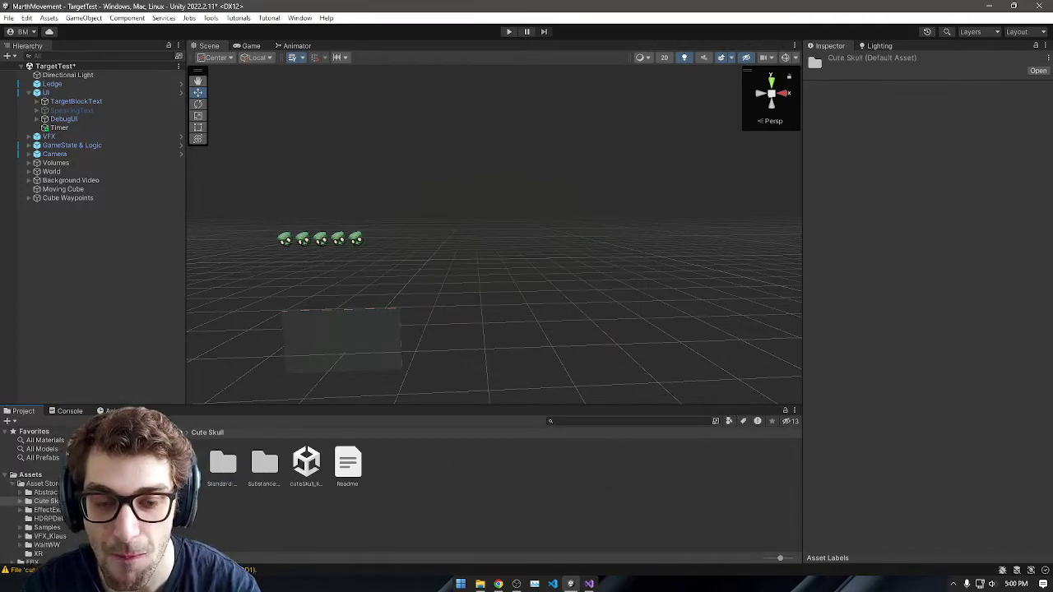
{"action": "double_click", "coordinate": [306, 465]}
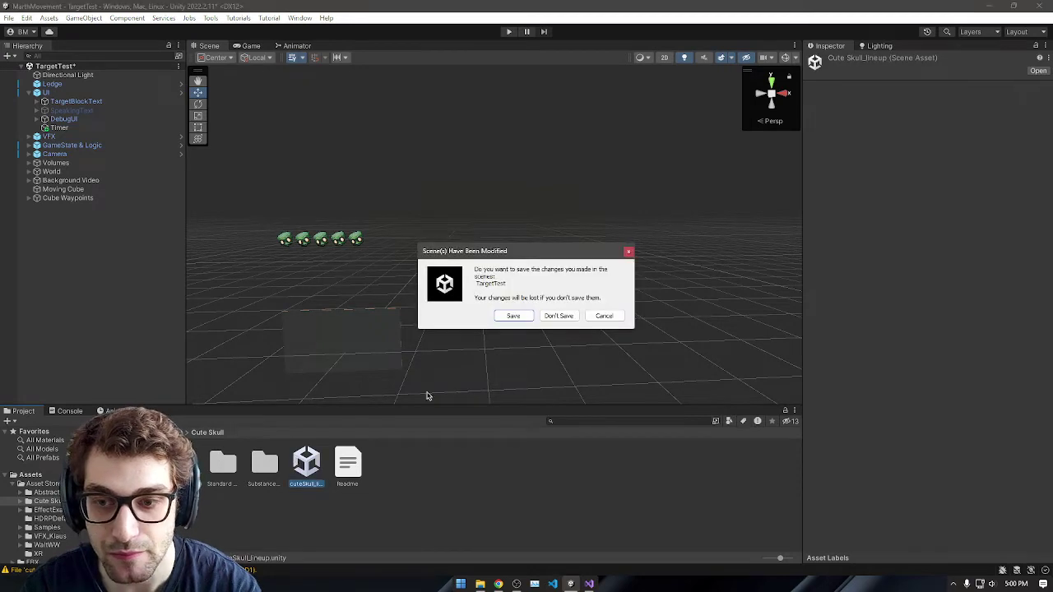
{"action": "left_click", "coordinate": [529, 316]}
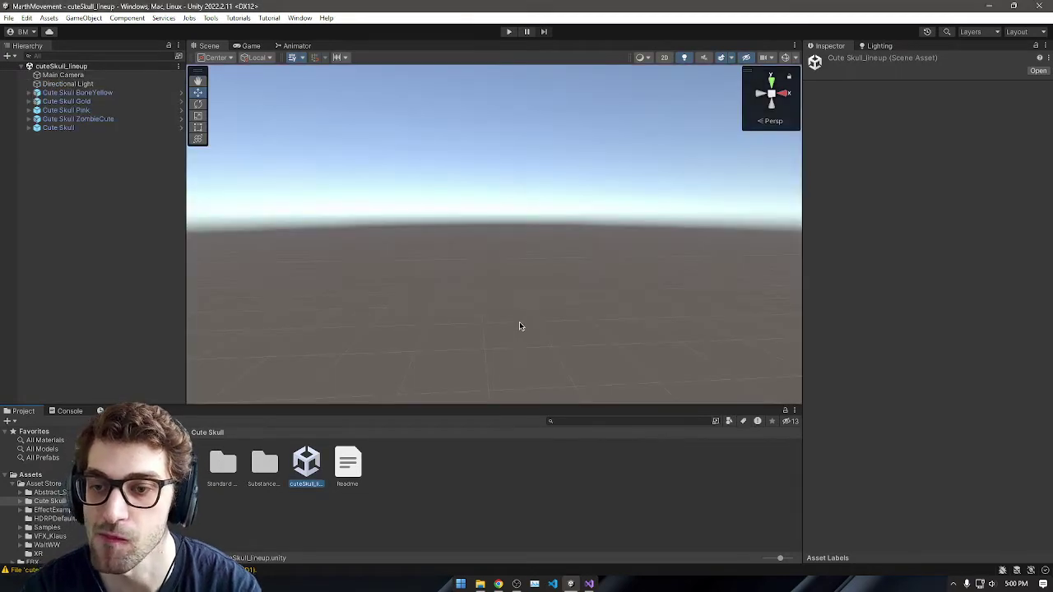
{"action": "double_click", "coordinate": [66, 101]}
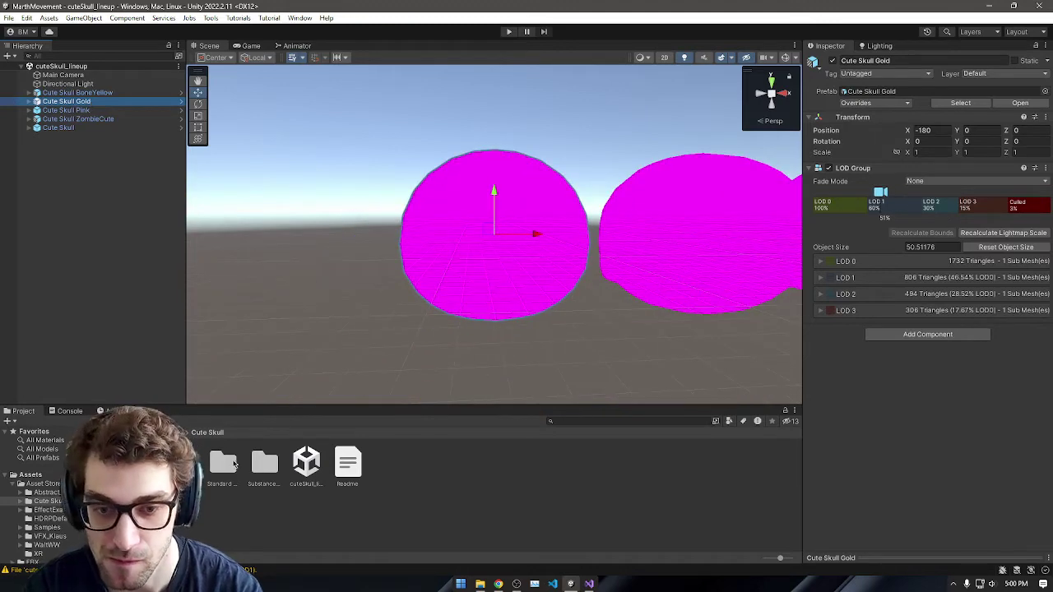
Step: Look through Cute Skull's Standard Version, Meshes, cuteSkull_lineup and Substance Version folders, including the Substance presets, for the skull materials
{"action": "double_click", "coordinate": [233, 463]}
{"action": "left_click", "coordinate": [171, 433]}
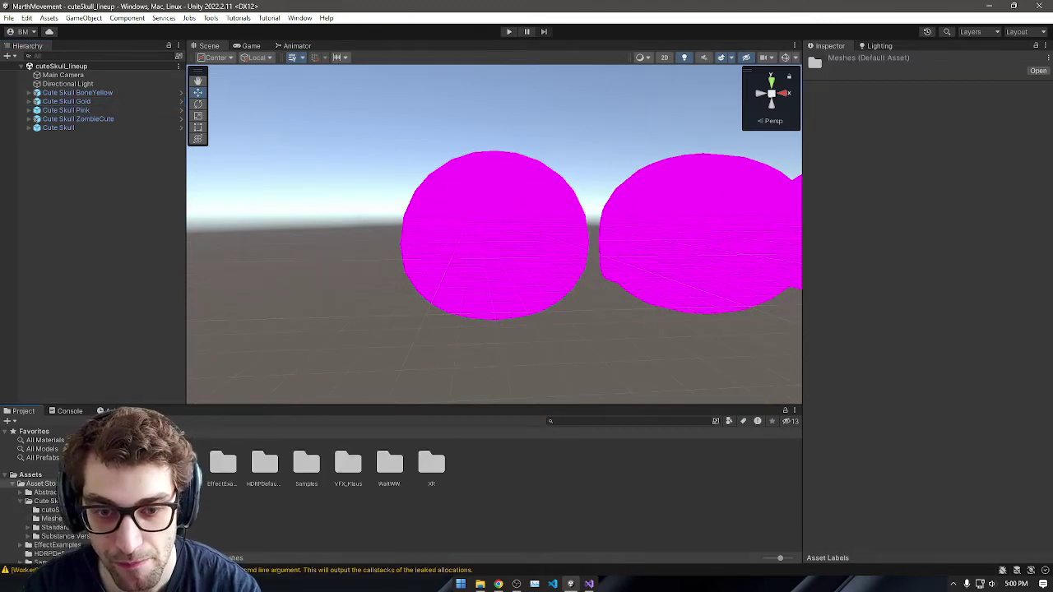
{"action": "double_click", "coordinate": [181, 463]}
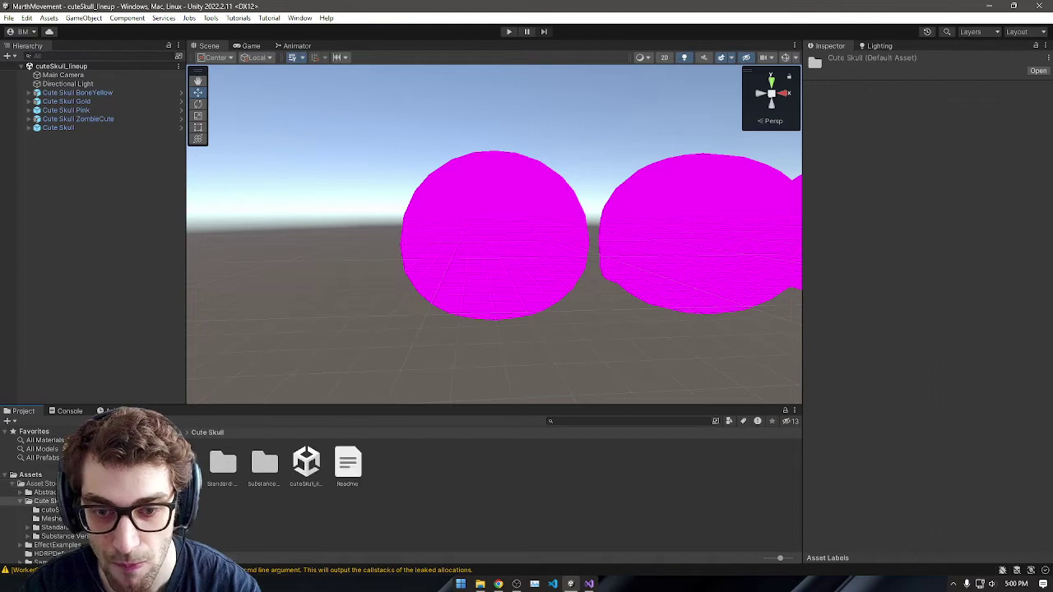
{"action": "double_click", "coordinate": [259, 463]}
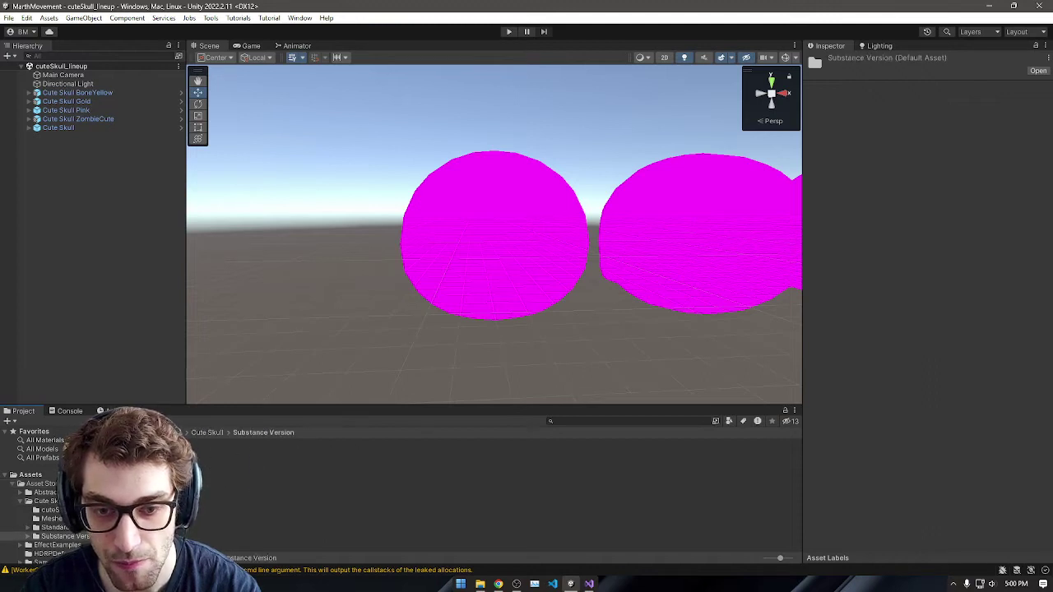
{"action": "double_click", "coordinate": [181, 463]}
{"action": "double_click", "coordinate": [141, 463]}
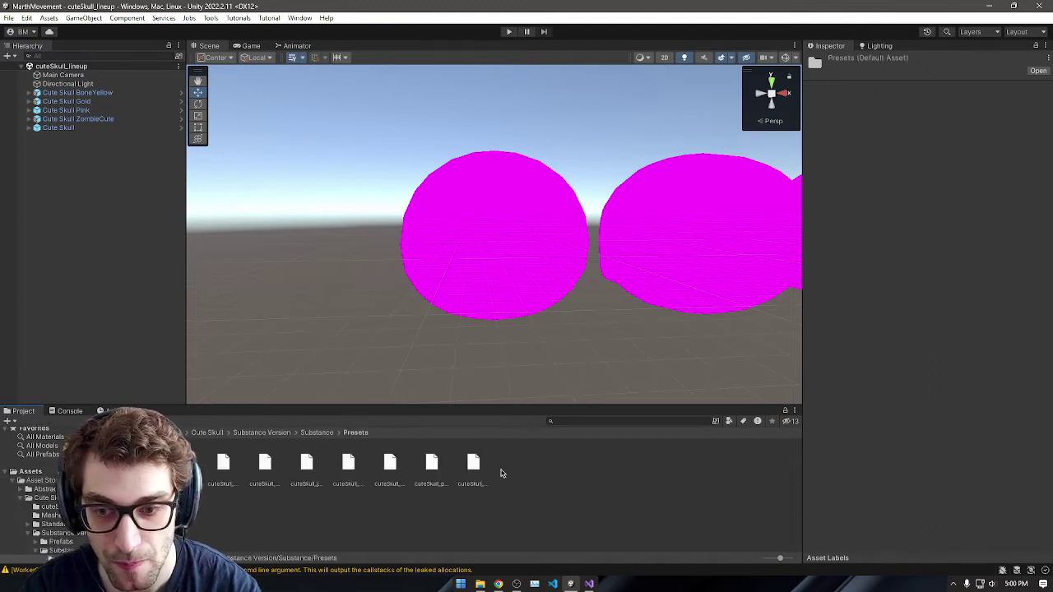
{"action": "left_click", "coordinate": [473, 464]}
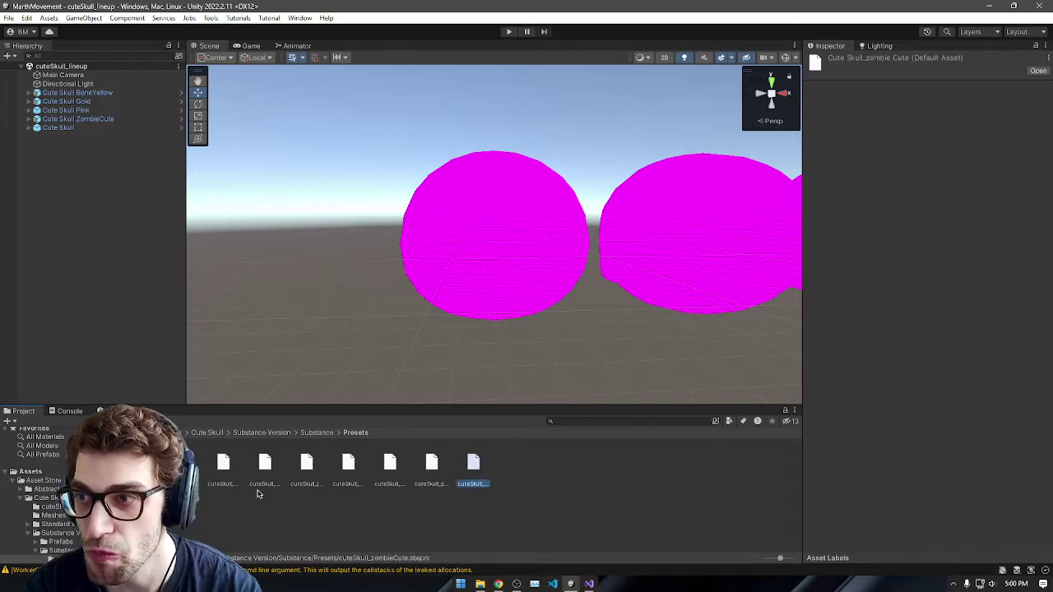
{"action": "left_click", "coordinate": [143, 469]}
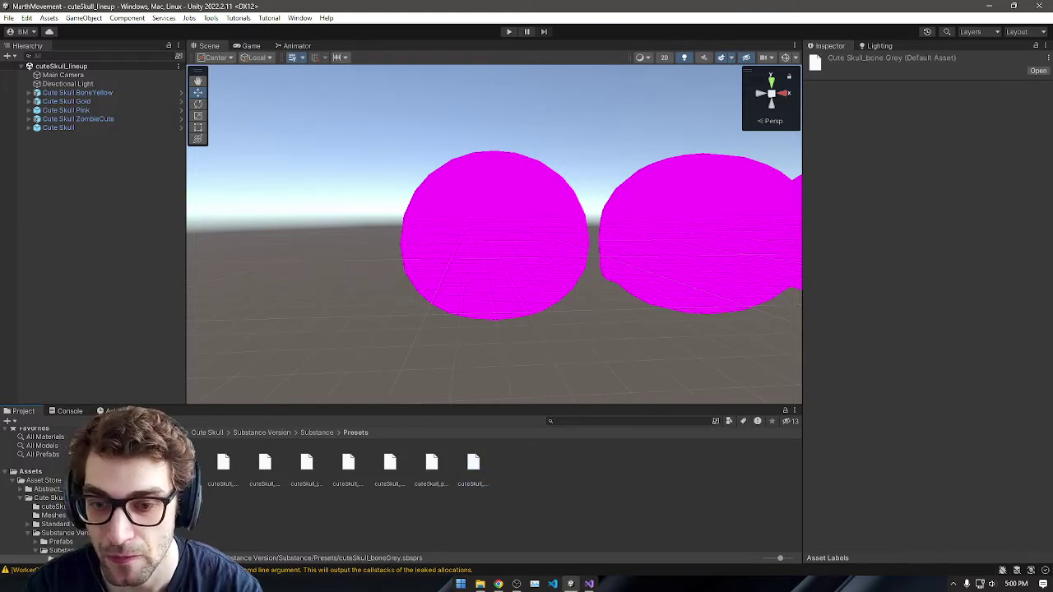
{"action": "left_click", "coordinate": [243, 434]}
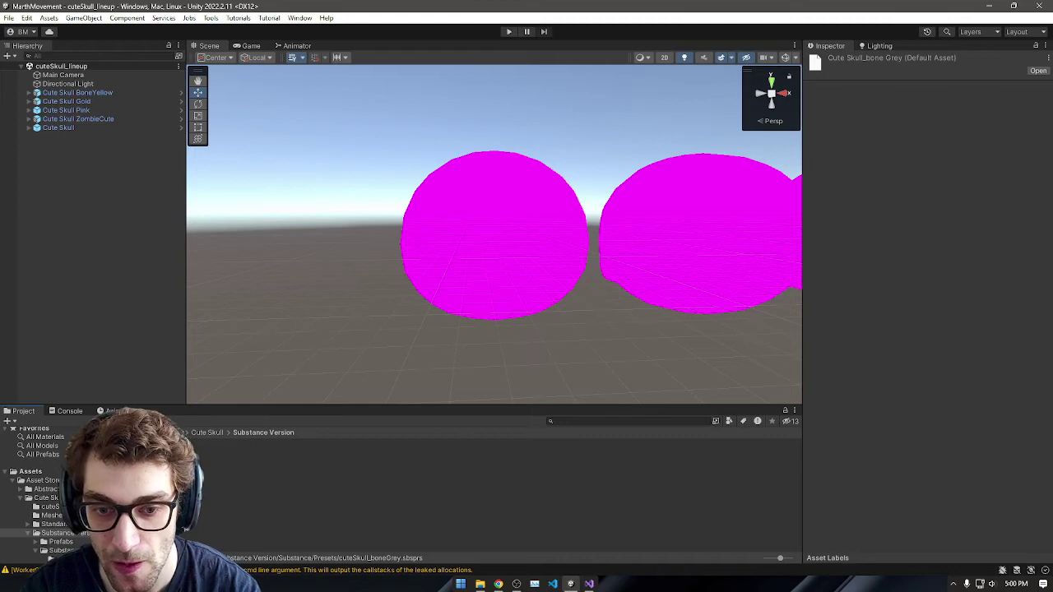
{"action": "left_click", "coordinate": [49, 507]}
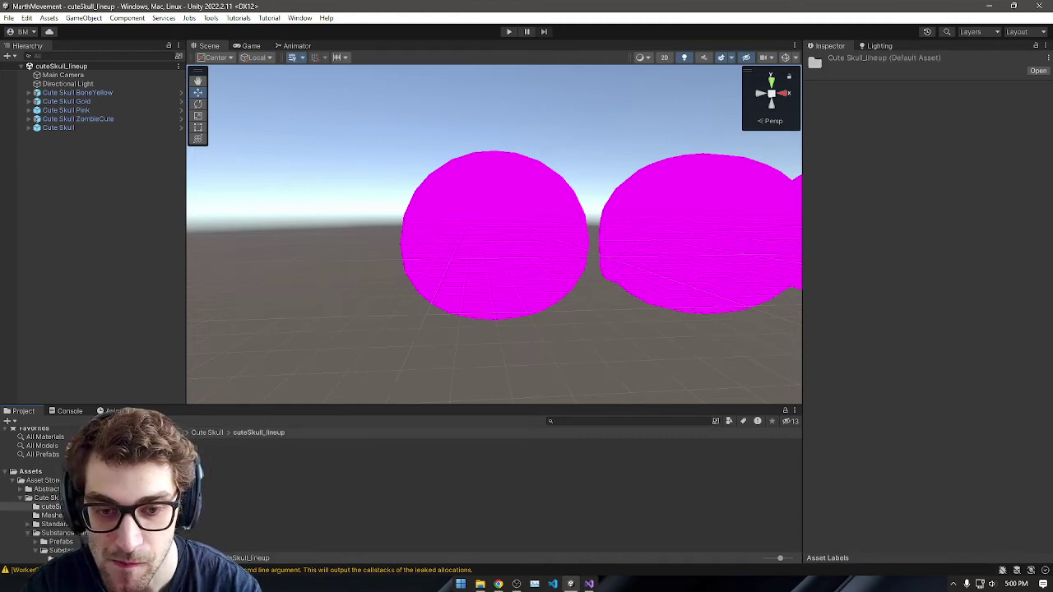
{"action": "left_click", "coordinate": [206, 432]}
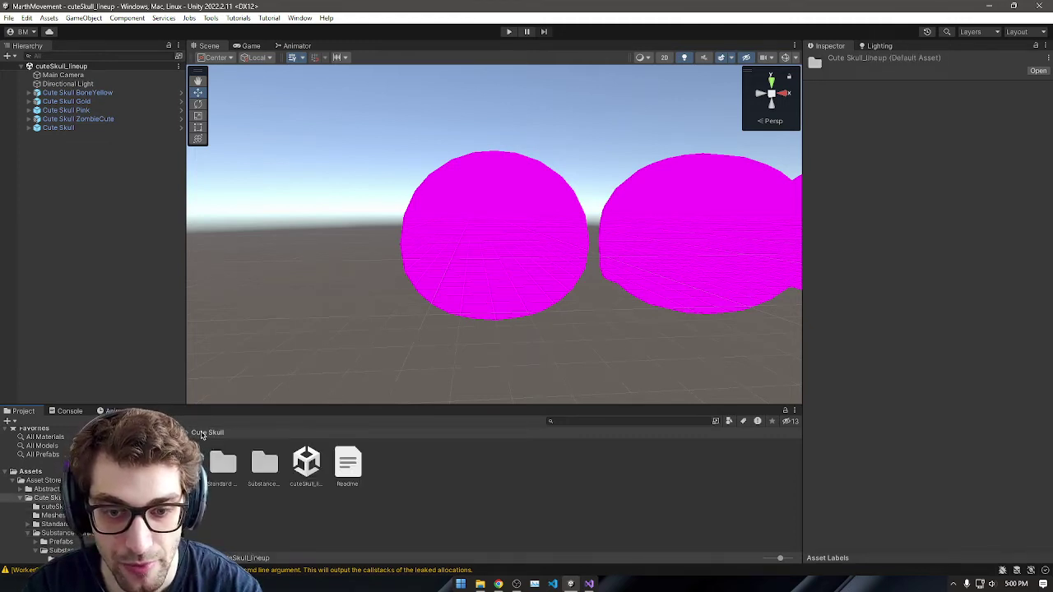
{"action": "double_click", "coordinate": [182, 463]}
{"action": "left_click", "coordinate": [204, 433]}
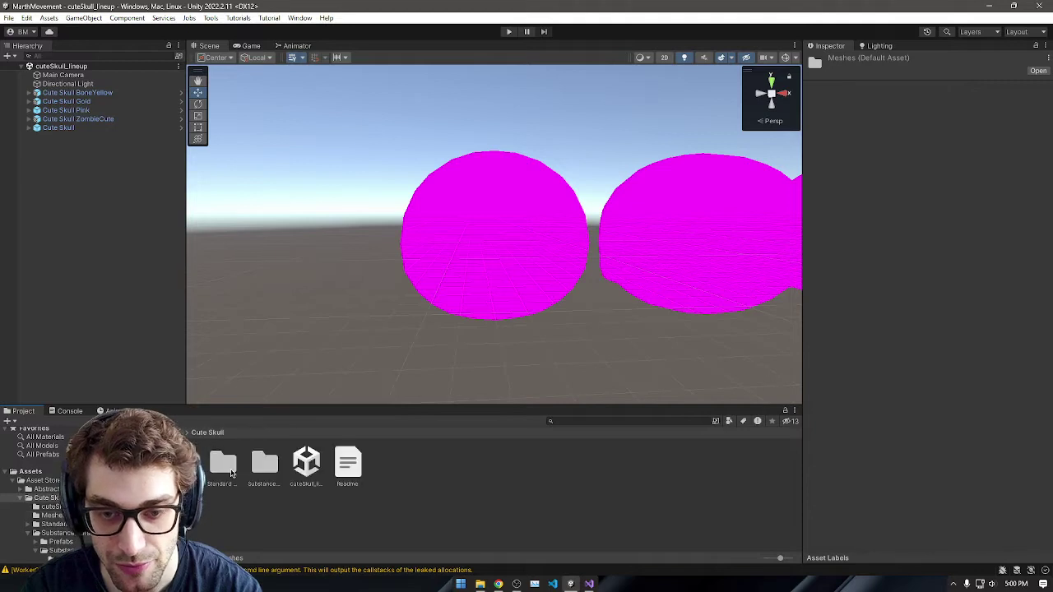
Step: Convert all the built-in materials in Cute Skull's Standard Version Materials folder to URP
{"action": "double_click", "coordinate": [223, 465]}
{"action": "double_click", "coordinate": [140, 464]}
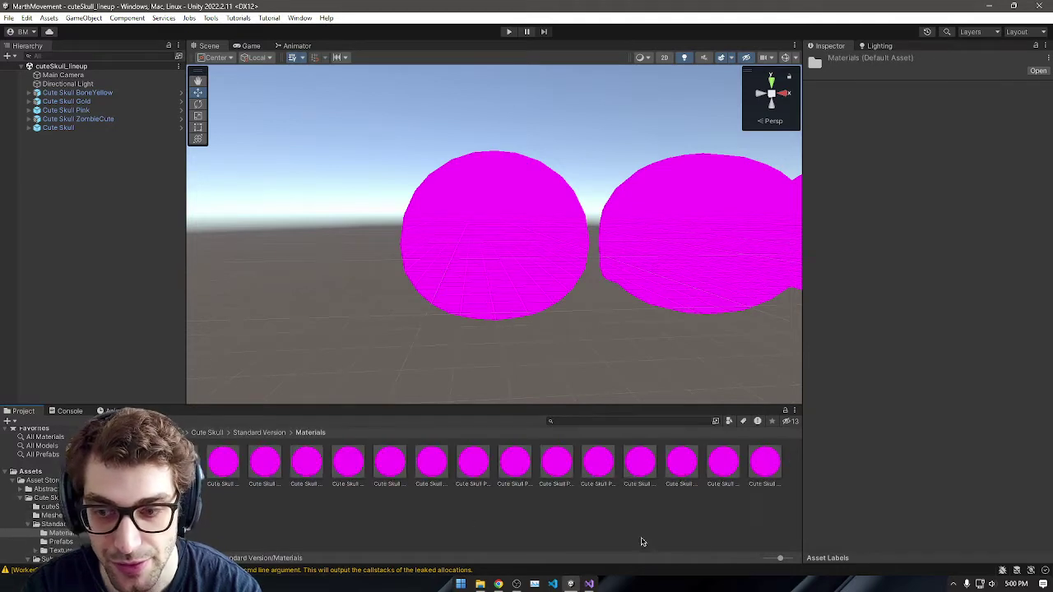
{"action": "key", "text": "ctrl+a"}
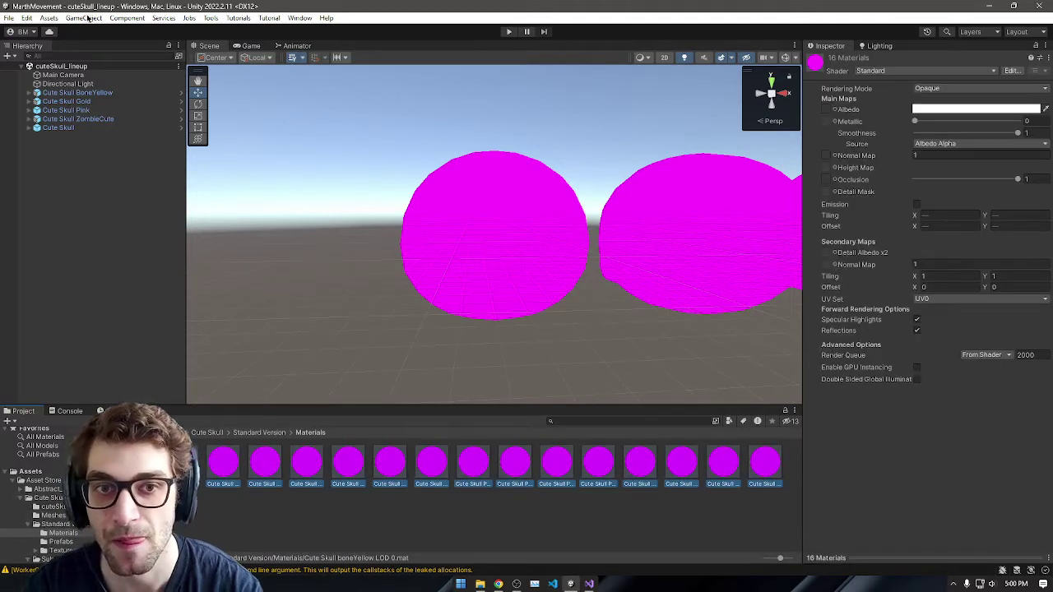
{"action": "left_click", "coordinate": [48, 18]}
{"action": "mouse_move", "coordinate": [27, 18]}
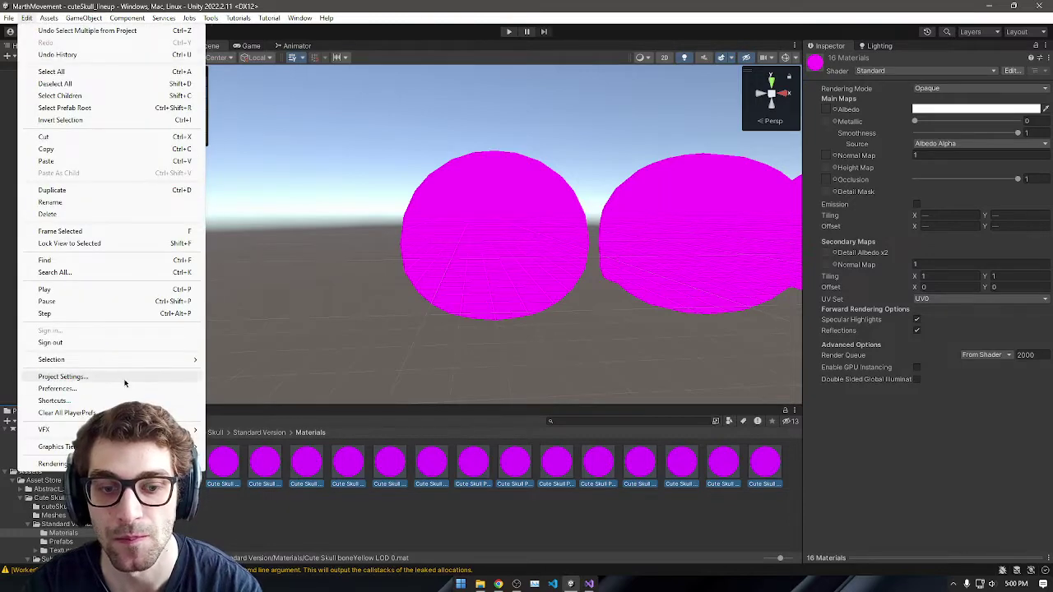
{"action": "mouse_move", "coordinate": [51, 464]}
{"action": "mouse_move", "coordinate": [238, 464]}
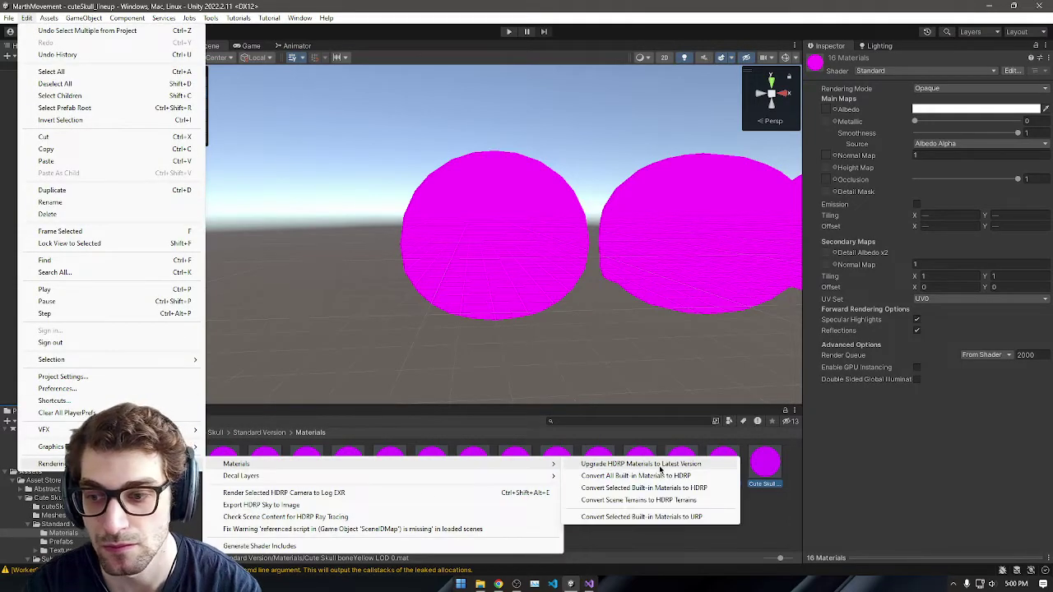
{"action": "left_click", "coordinate": [695, 516]}
{"action": "left_click", "coordinate": [558, 315]}
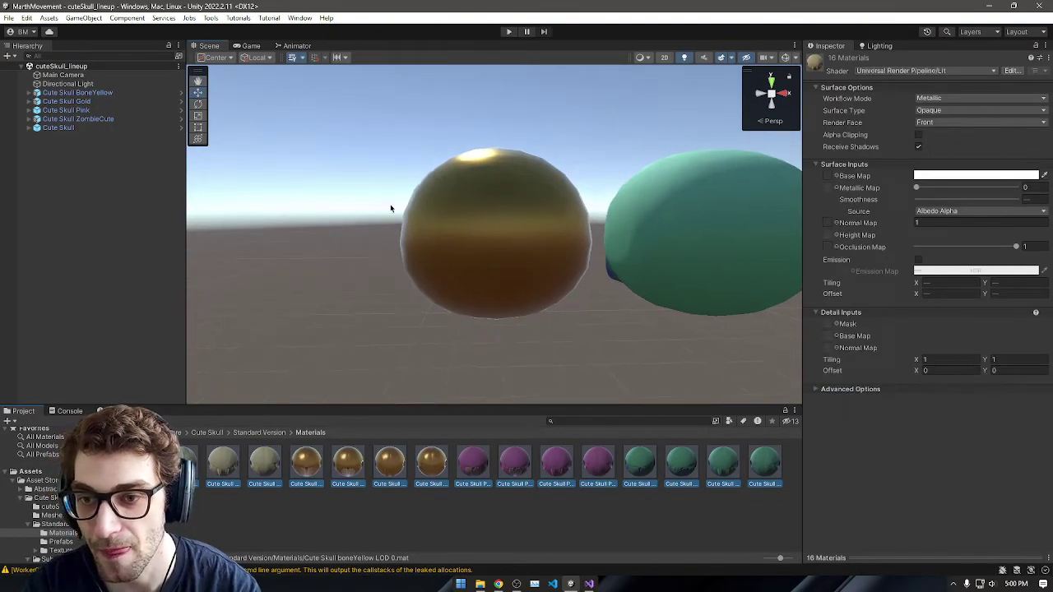
Step: Examine the skull lineup from the front and inspect the magenta skull's mesh renderer and LOD Group
{"action": "right_click_drag", "start_coordinate": [380, 209], "coordinate": [972, 213]}
{"action": "key", "text": "w"}
{"action": "key", "text": "s"}
{"action": "key", "text": "w"}
{"action": "key", "text": "s"}
{"action": "key", "text": "Down"}
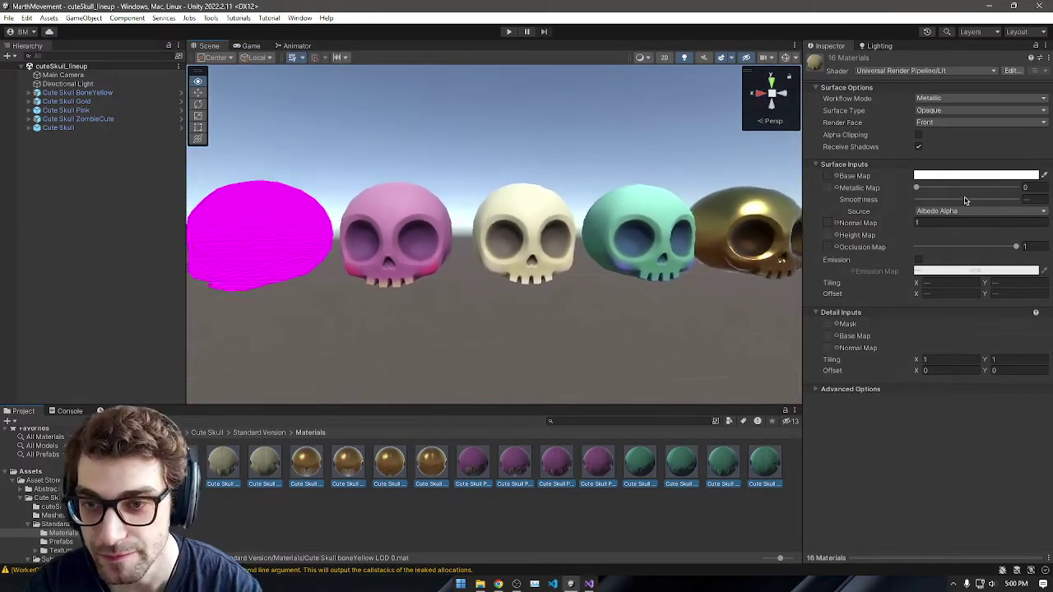
{"action": "key", "text": "Down"}
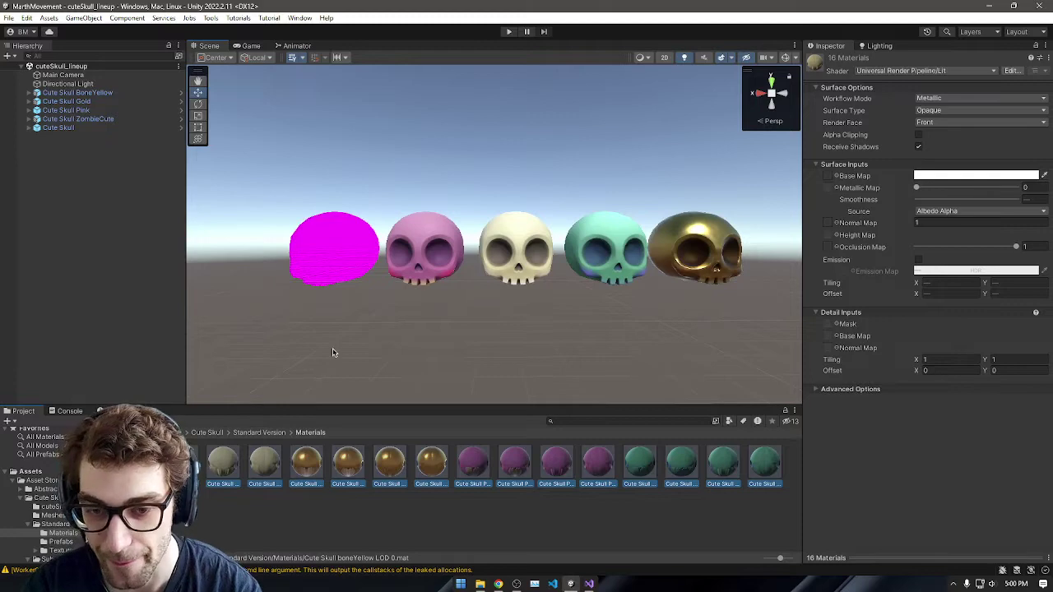
{"action": "left_click", "coordinate": [343, 245]}
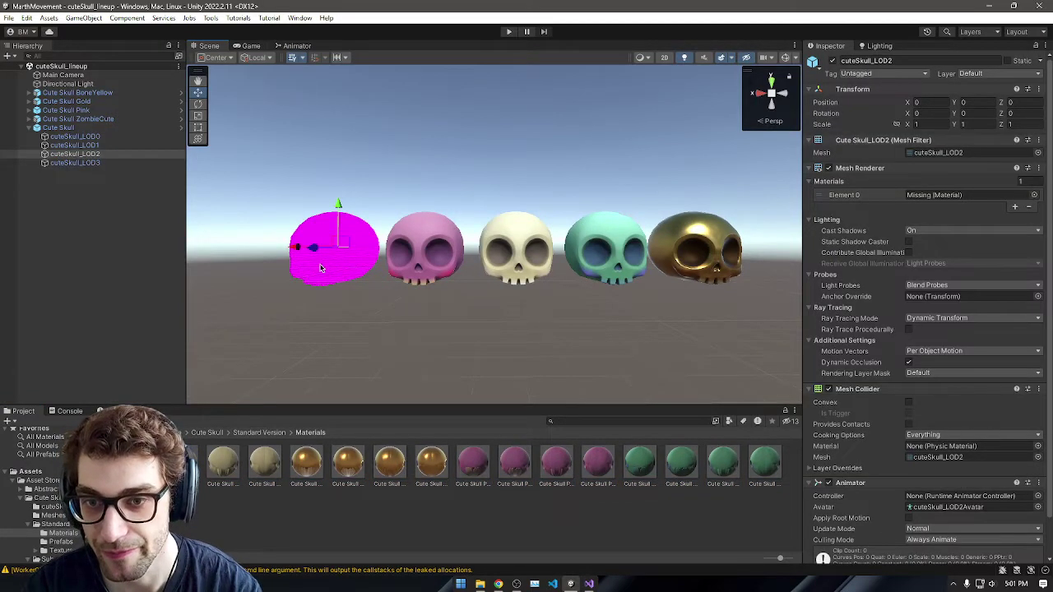
{"action": "left_click", "coordinate": [321, 268]}
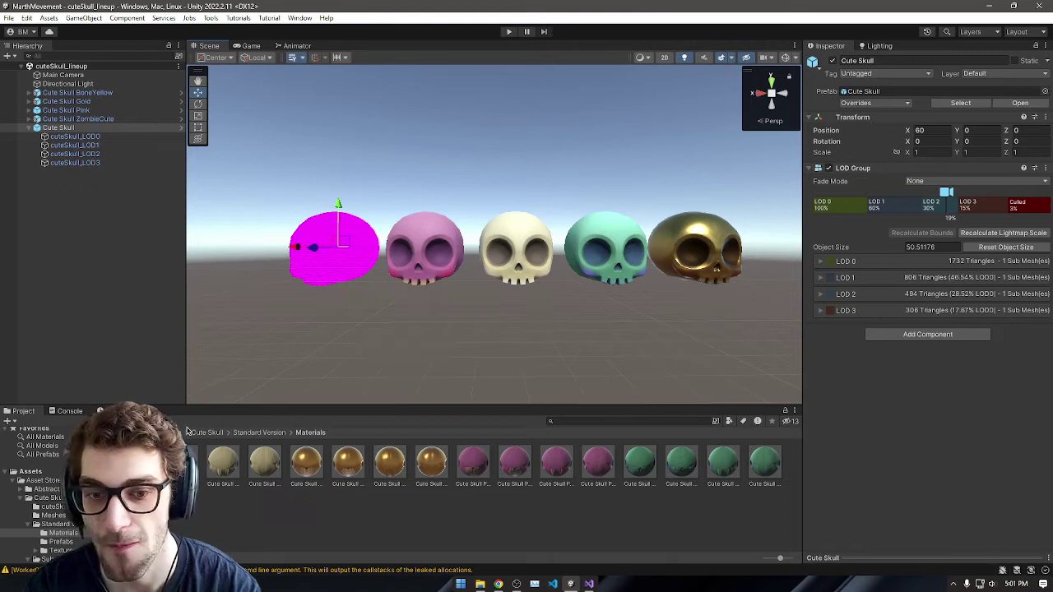
Step: Open Standard Version's Prefabs folder and try to convert the materials of all its prefabs to URP
{"action": "left_click", "coordinate": [231, 432]}
{"action": "left_click", "coordinate": [245, 431]}
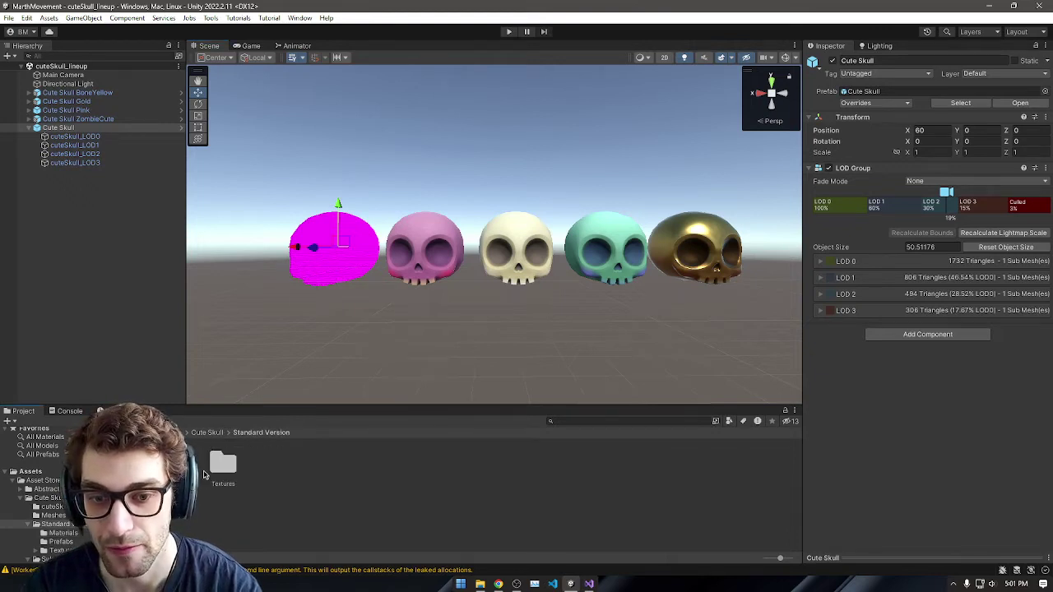
{"action": "double_click", "coordinate": [205, 474]}
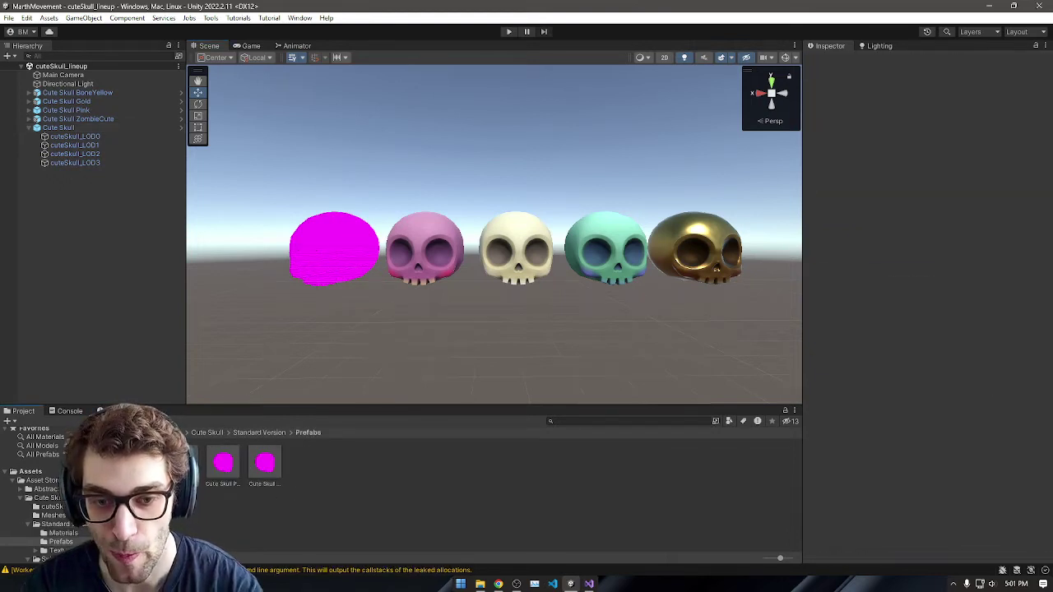
{"action": "key", "text": "ctrl+a"}
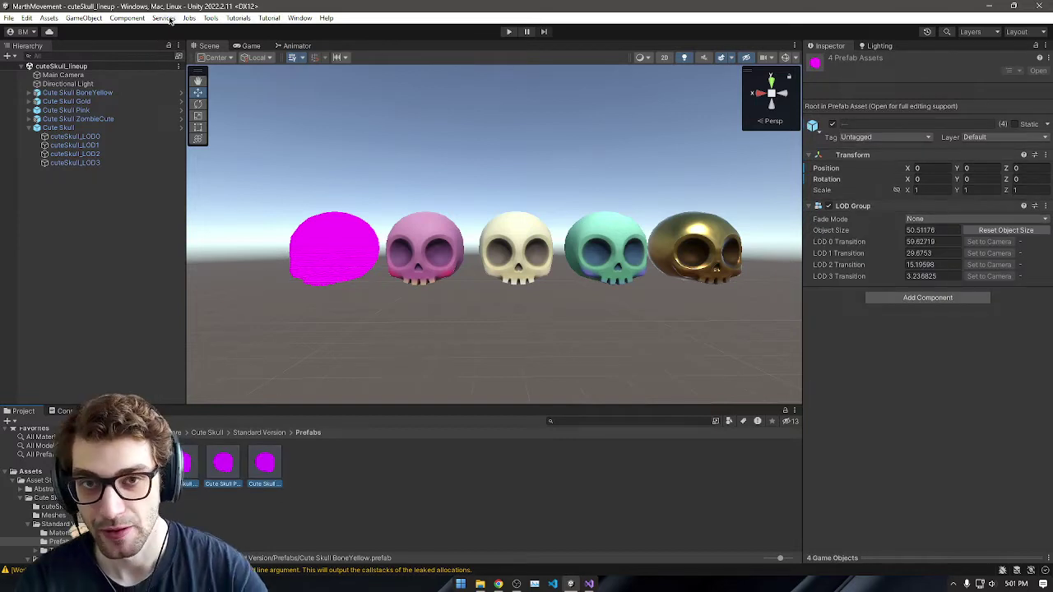
{"action": "left_click", "coordinate": [167, 18]}
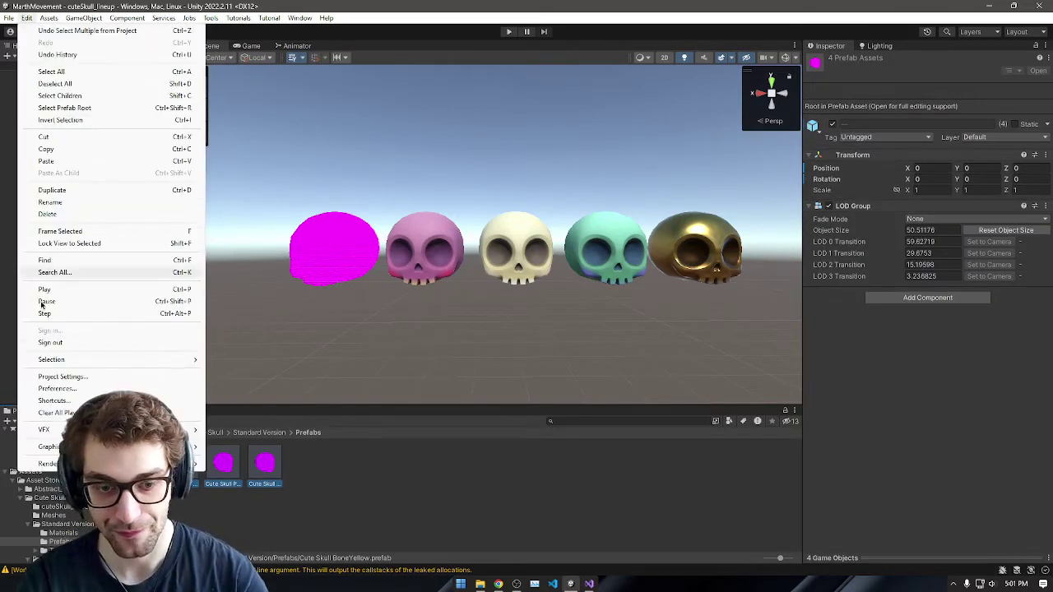
{"action": "mouse_move", "coordinate": [116, 464]}
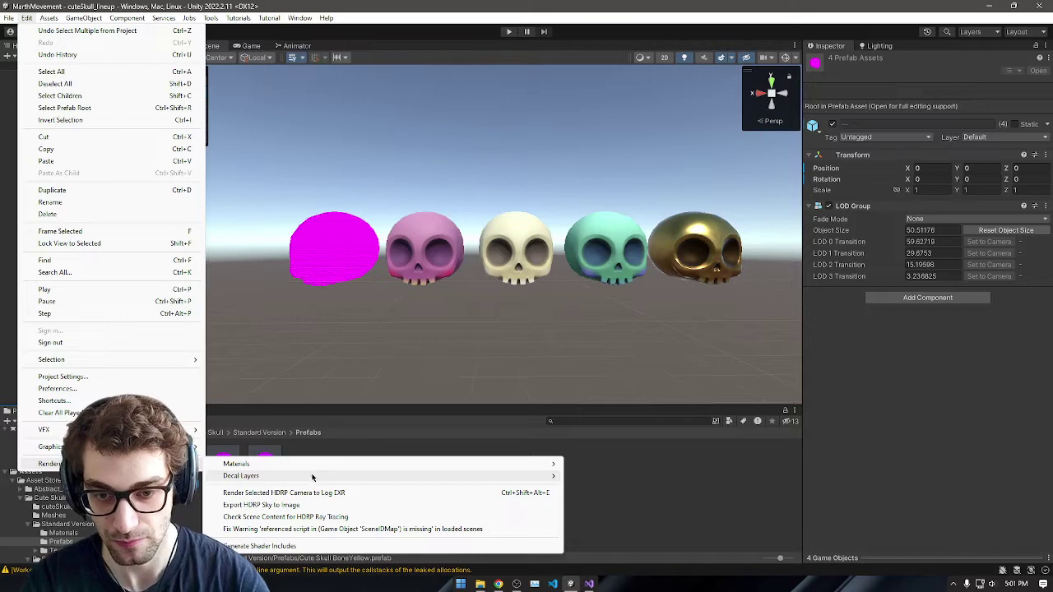
{"action": "mouse_move", "coordinate": [418, 468]}
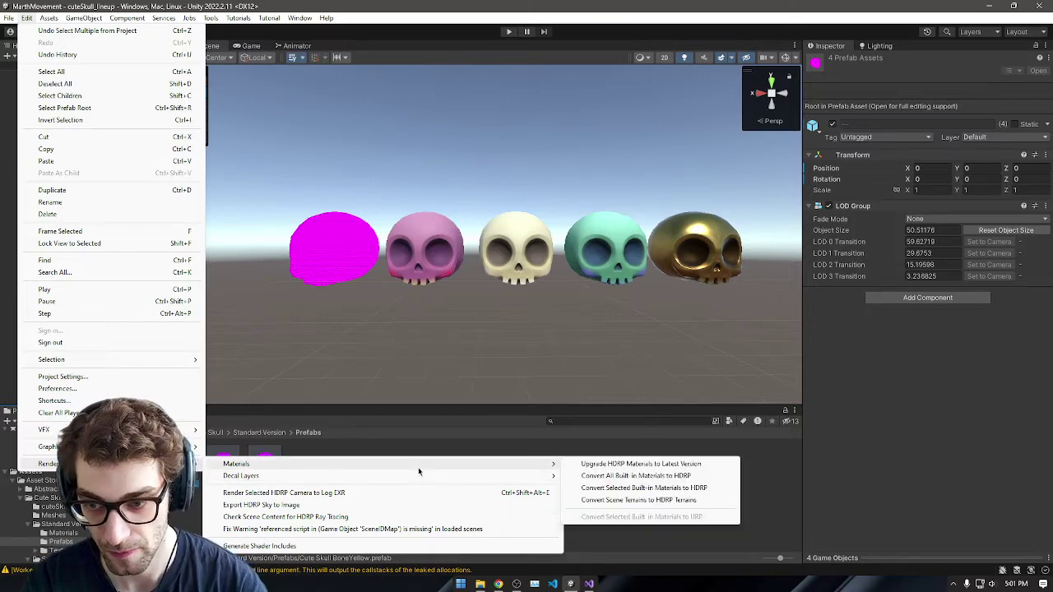
{"action": "left_click", "coordinate": [782, 467]}
Step: Open the Cute Skull ZombieCute prefab for editing and examine the model
{"action": "left_click", "coordinate": [266, 461]}
{"action": "double_click", "coordinate": [266, 462]}
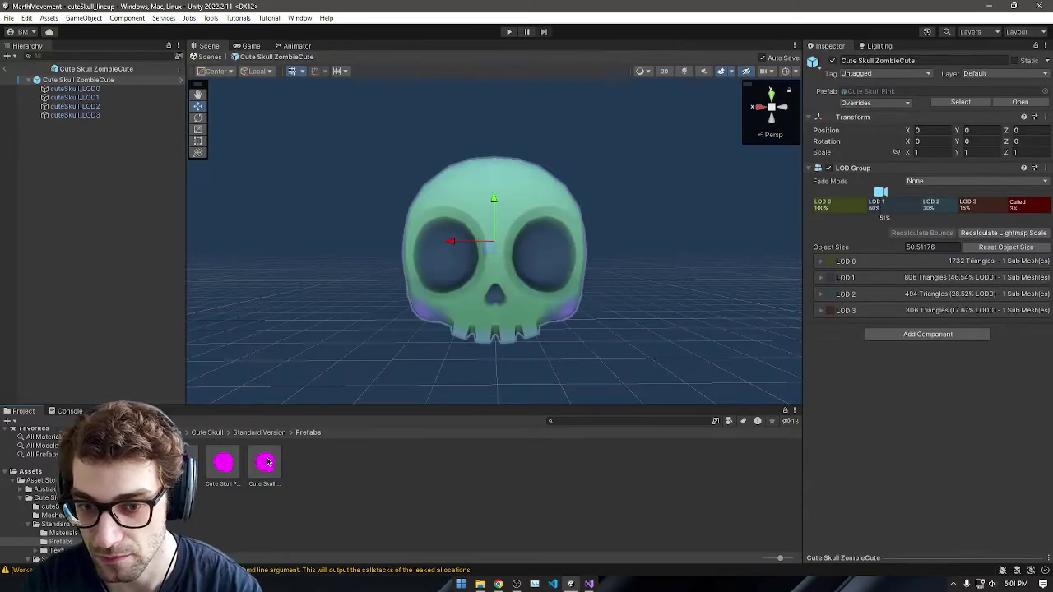
{"action": "right_click_drag", "start_coordinate": [407, 306], "coordinate": [318, 397]}
{"action": "middle_click_drag", "start_coordinate": [580, 291], "coordinate": [570, 334]}
{"action": "mouse_move", "coordinate": [623, 273]}
{"action": "middle_mouse_down"}
{"action": "mouse_move", "coordinate": [617, 263]}
{"action": "mouse_move", "coordinate": [634, 272]}
{"action": "middle_mouse_up"}
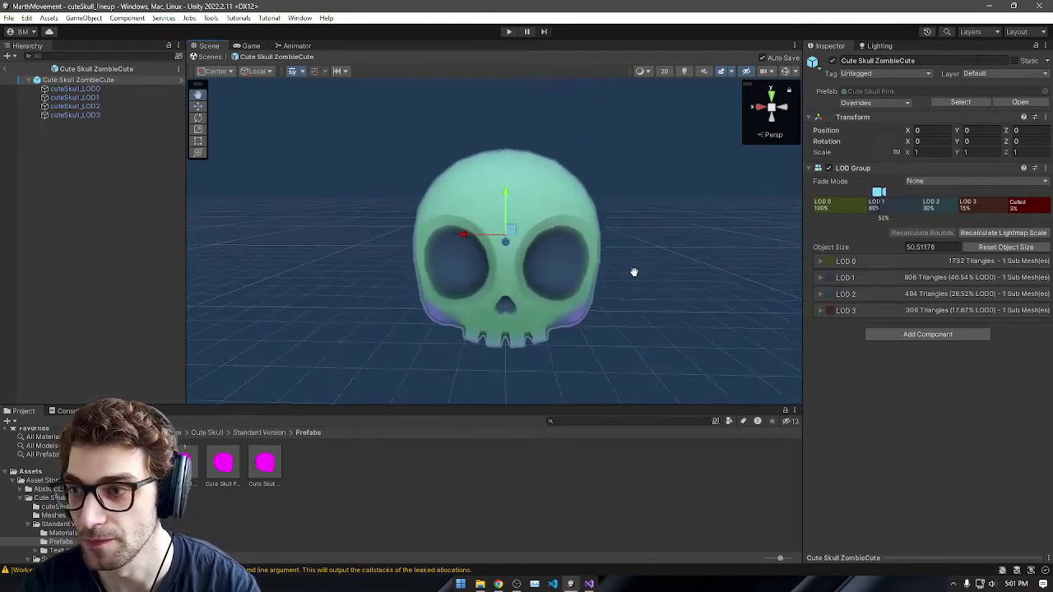
{"action": "right_click_drag", "start_coordinate": [633, 272], "coordinate": [639, 307]}
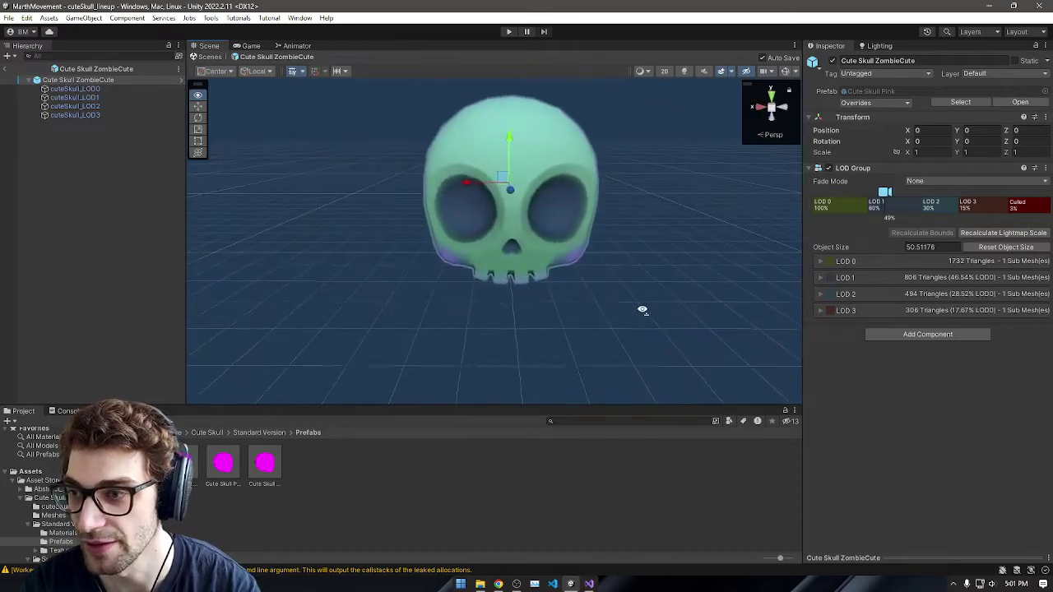
Step: Preview the ZombieCute skull across its LOD Group levels down to LOD 3 and back up, checking the model's detail
{"action": "left_click", "coordinate": [858, 203]}
{"action": "left_click_drag", "start_coordinate": [861, 199], "coordinate": [1018, 212]}
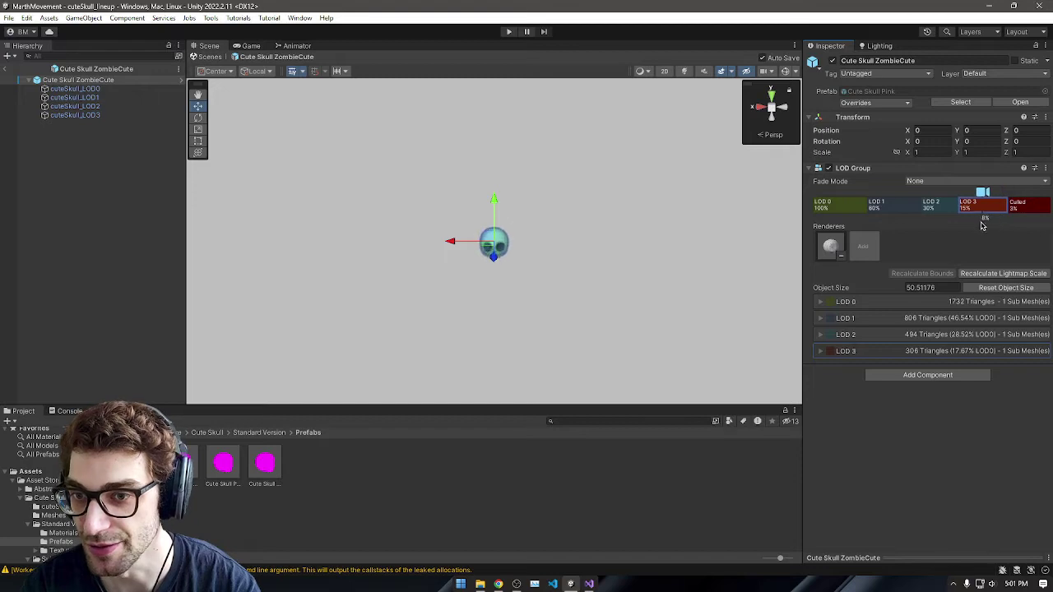
{"action": "mouse_move", "coordinate": [981, 225]}
{"action": "left_mouse_down"}
{"action": "mouse_move", "coordinate": [913, 226]}
{"action": "mouse_move", "coordinate": [1022, 223]}
{"action": "left_mouse_up"}
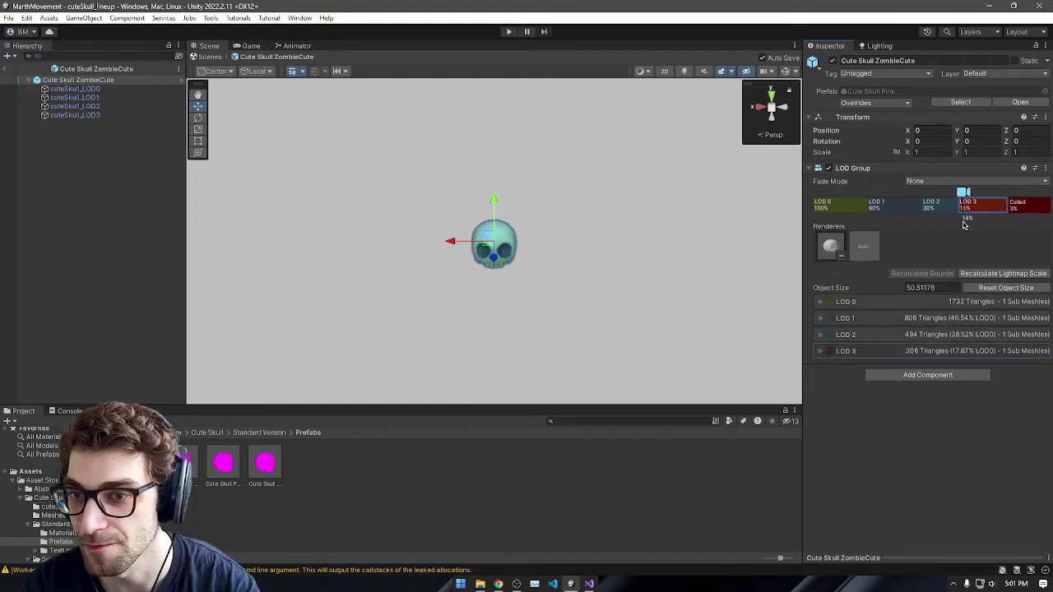
{"action": "left_click_drag", "start_coordinate": [964, 225], "coordinate": [925, 228]}
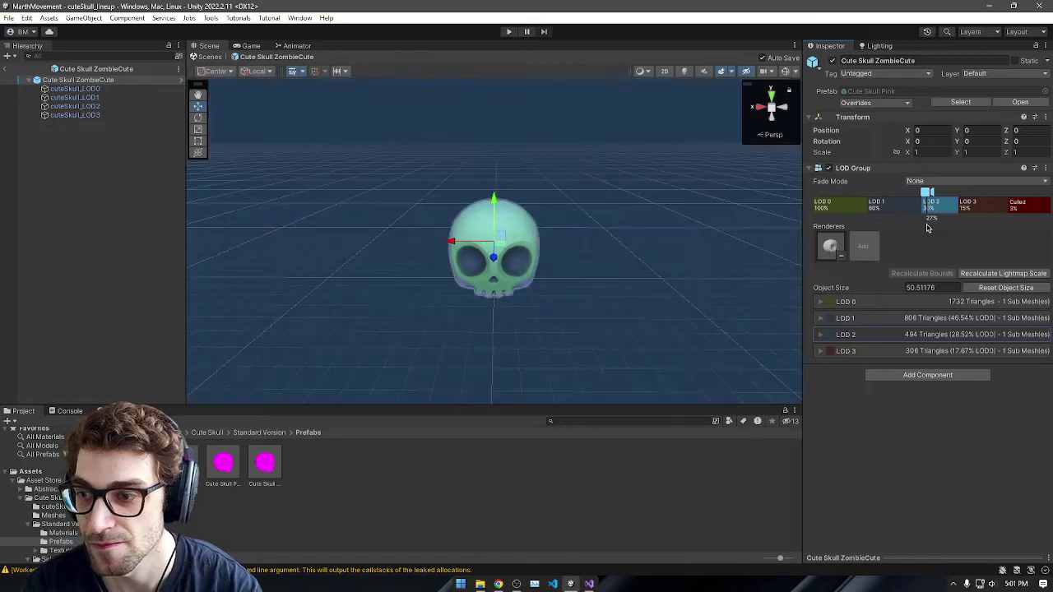
{"action": "mouse_move", "coordinate": [616, 279]}
{"action": "right_mouse_down"}
{"action": "mouse_move", "coordinate": [592, 283]}
{"action": "mouse_move", "coordinate": [584, 309]}
{"action": "mouse_move", "coordinate": [611, 310]}
{"action": "mouse_move", "coordinate": [599, 280]}
{"action": "mouse_move", "coordinate": [613, 284]}
{"action": "mouse_move", "coordinate": [613, 269]}
{"action": "mouse_move", "coordinate": [632, 312]}
{"action": "mouse_move", "coordinate": [619, 298]}
{"action": "right_mouse_up"}
{"action": "key", "text": "w"}
{"action": "scroll", "coordinate": [624, 292], "scroll_direction": "up", "scroll_amount": 1}
{"action": "key", "text": "s"}
{"action": "key", "text": "s"}
Step: Locate the LOD 0 mesh renderer in the prefab and inspect the child objects from cuteSkull_LOD3 up to cuteSkull_LOD0
{"action": "left_click", "coordinate": [820, 302]}
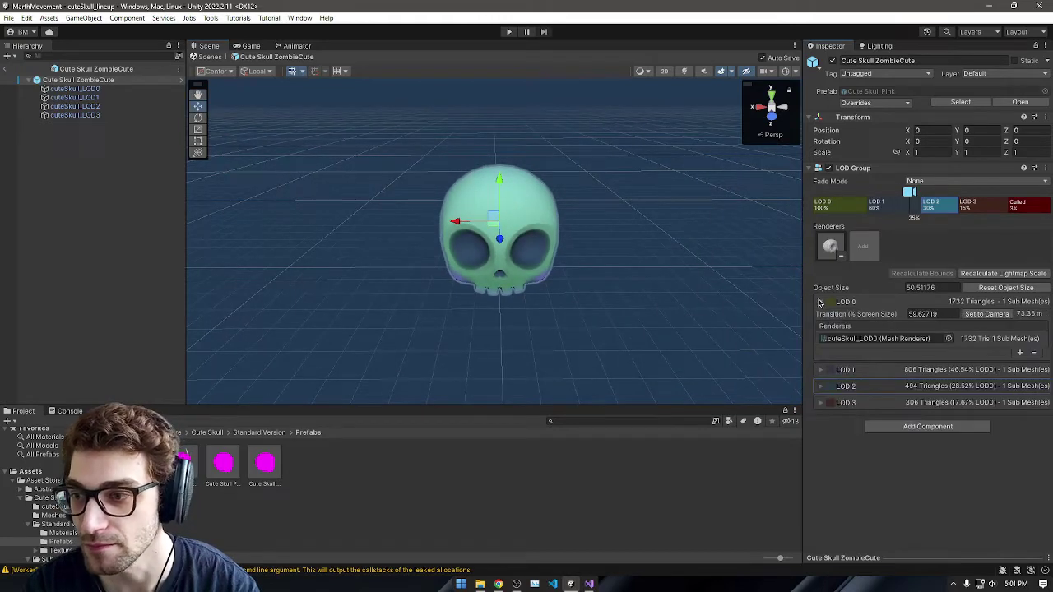
{"action": "left_click", "coordinate": [877, 337]}
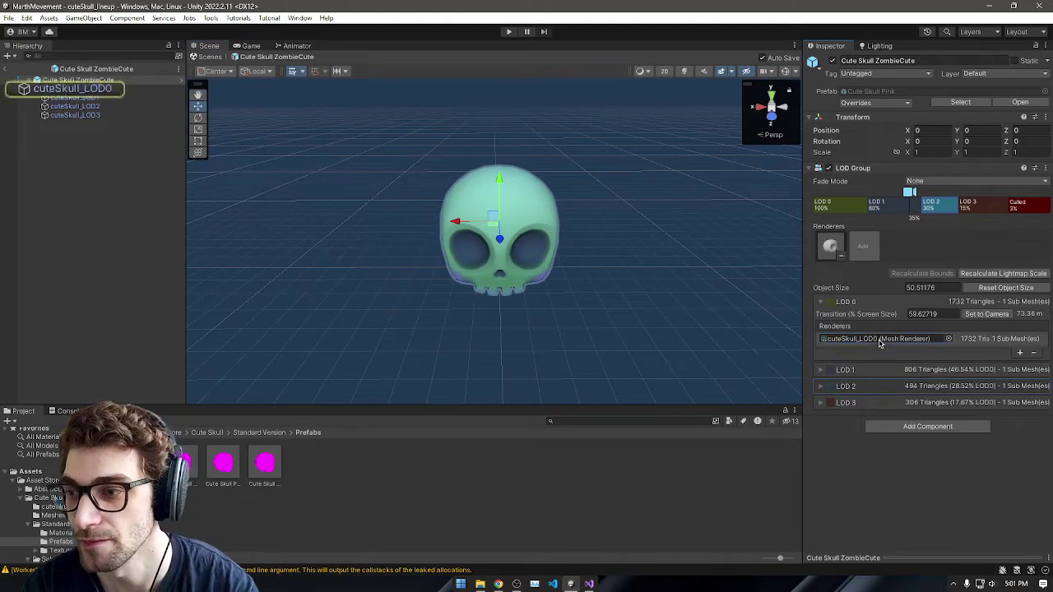
{"action": "left_click", "coordinate": [134, 134]}
{"action": "left_click", "coordinate": [100, 116]}
{"action": "left_click", "coordinate": [95, 107]}
{"action": "left_click", "coordinate": [93, 99]}
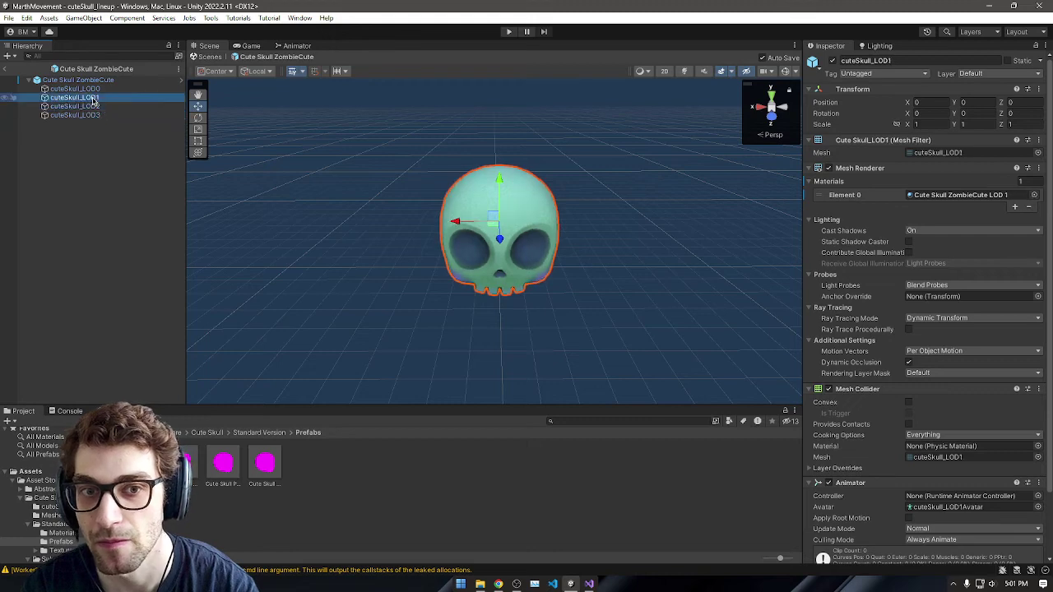
{"action": "left_click", "coordinate": [75, 91]}
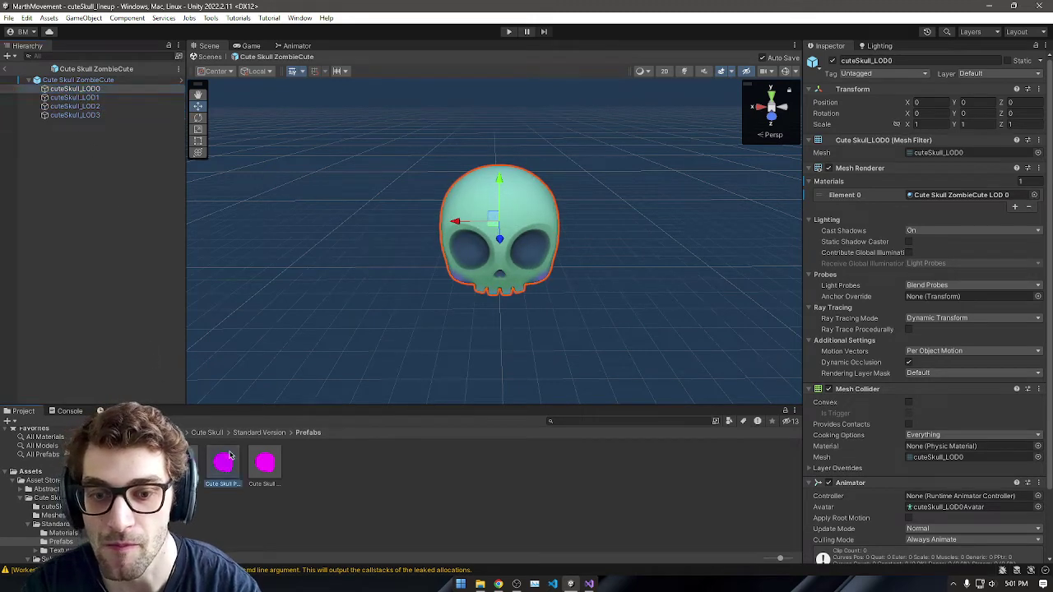
Step: Open the Cute Skull BoneYellow prefab and inspect its child meshes cuteSkull_LOD0 to cuteSkull_LOD3
{"action": "double_click", "coordinate": [226, 460]}
{"action": "double_click", "coordinate": [139, 462]}
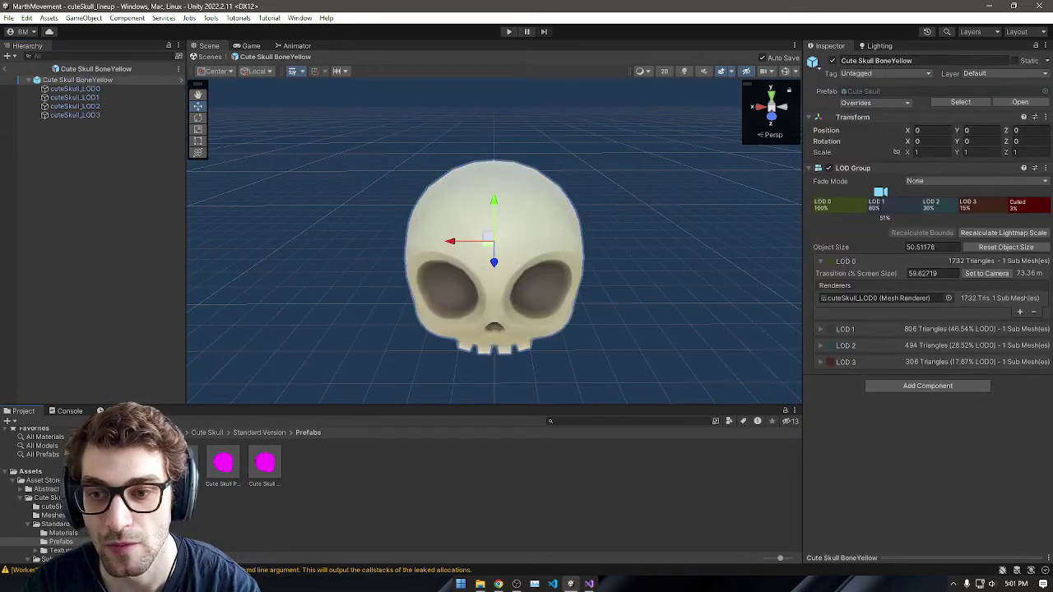
{"action": "left_click", "coordinate": [107, 90]}
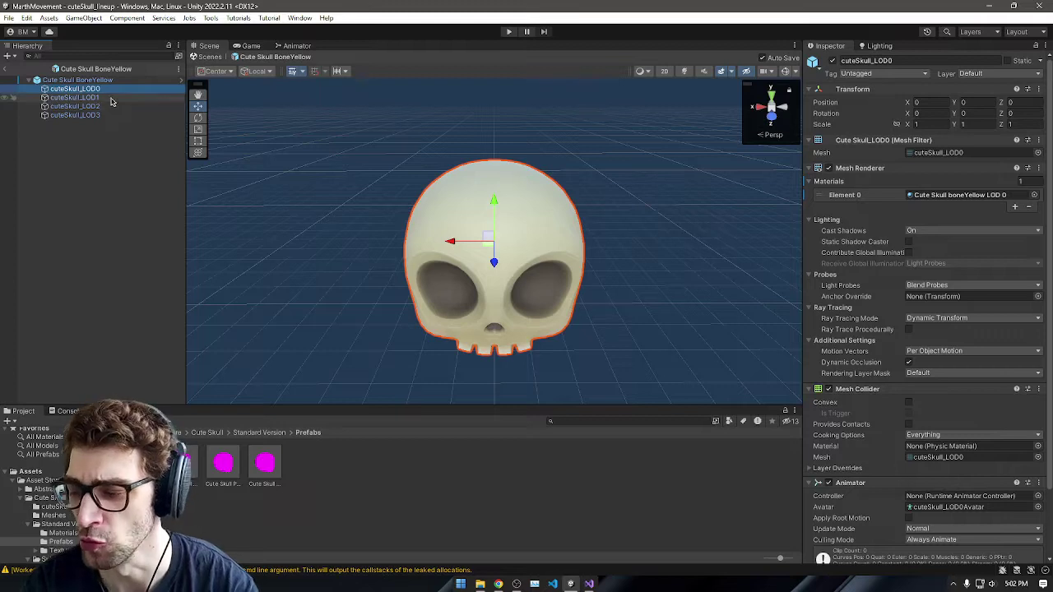
{"action": "left_click", "coordinate": [116, 119]}
{"action": "left_click", "coordinate": [109, 99]}
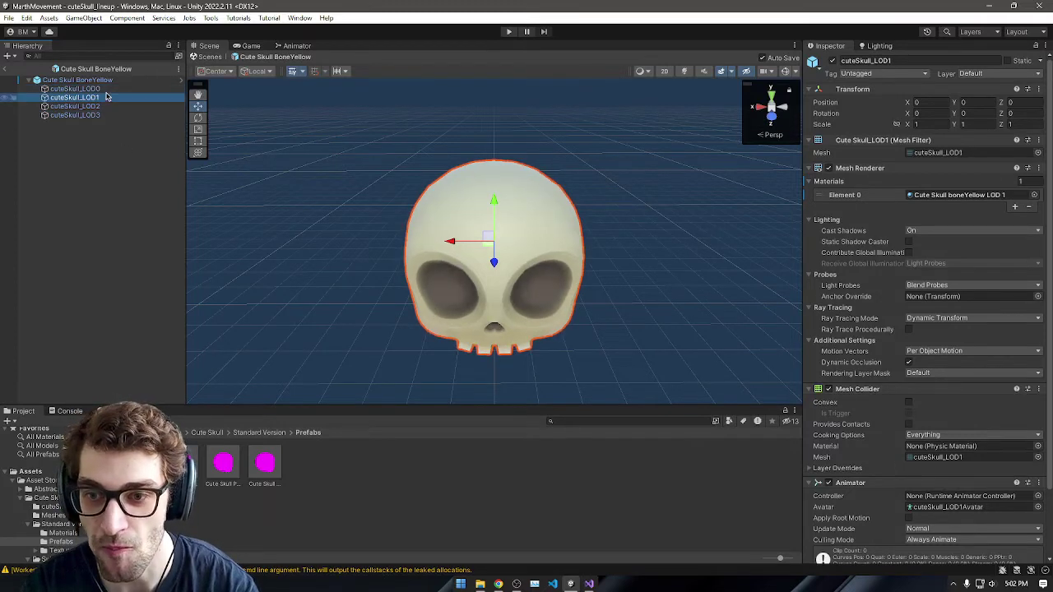
{"action": "left_click", "coordinate": [113, 107]}
{"action": "left_click", "coordinate": [110, 97]}
{"action": "left_click", "coordinate": [111, 90]}
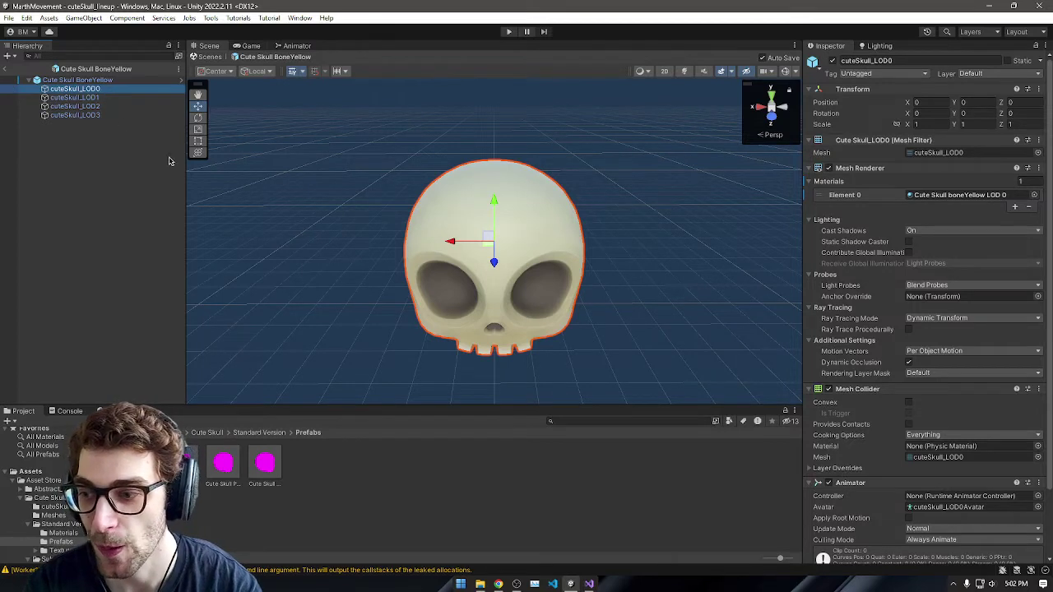
Step: Run the skull lineup scene in play mode to check how the skulls render, and stop it
{"action": "scroll", "coordinate": [573, 194], "scroll_direction": "down", "scroll_amount": 1}
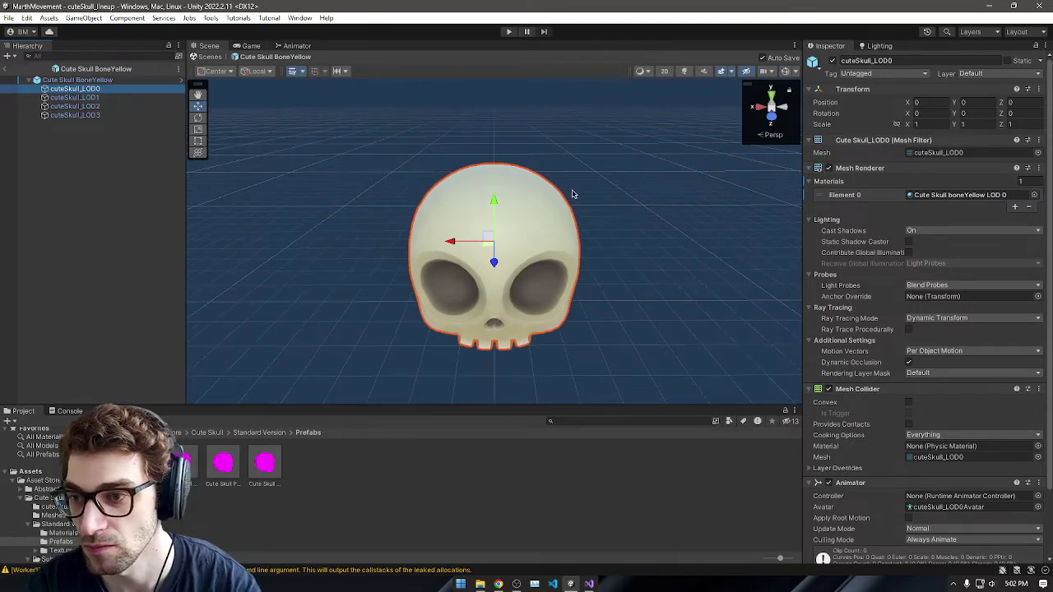
{"action": "left_click", "coordinate": [508, 32]}
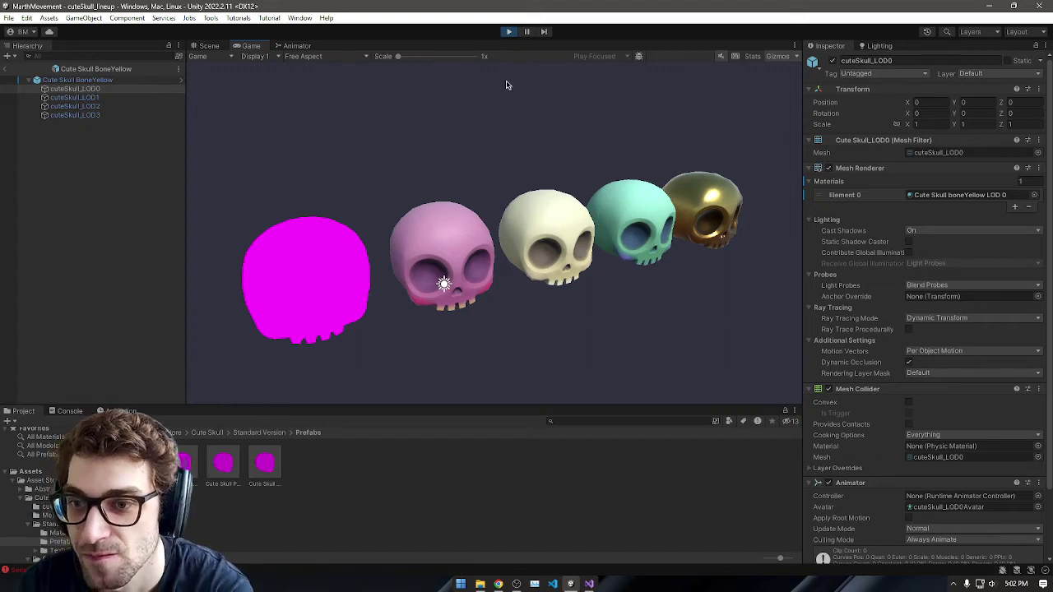
{"action": "left_click", "coordinate": [506, 32]}
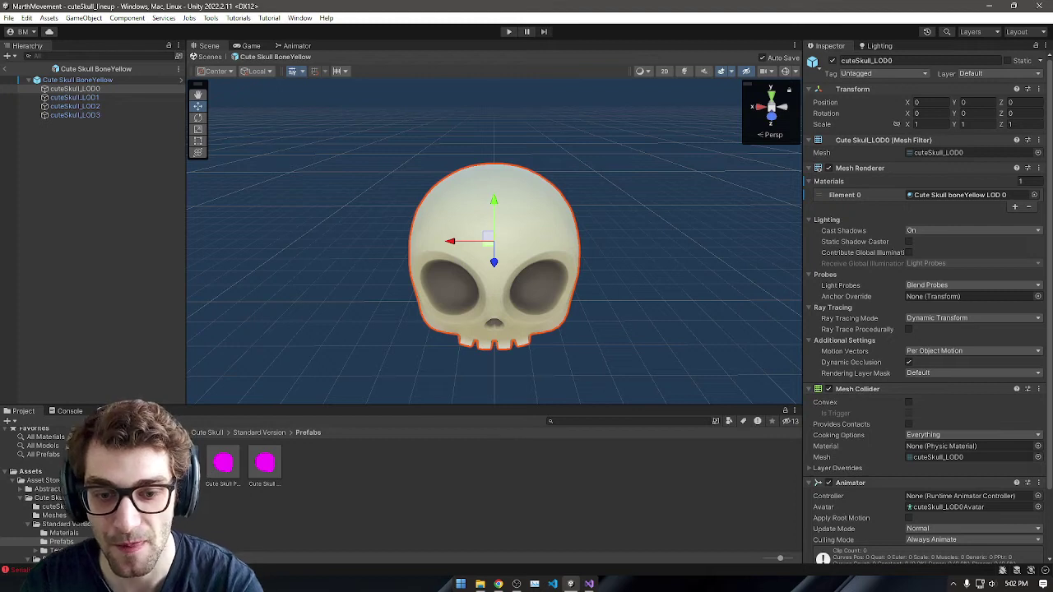
Step: Open the TargetTest scene from the project's Scenes folder
{"action": "left_click", "coordinate": [31, 471]}
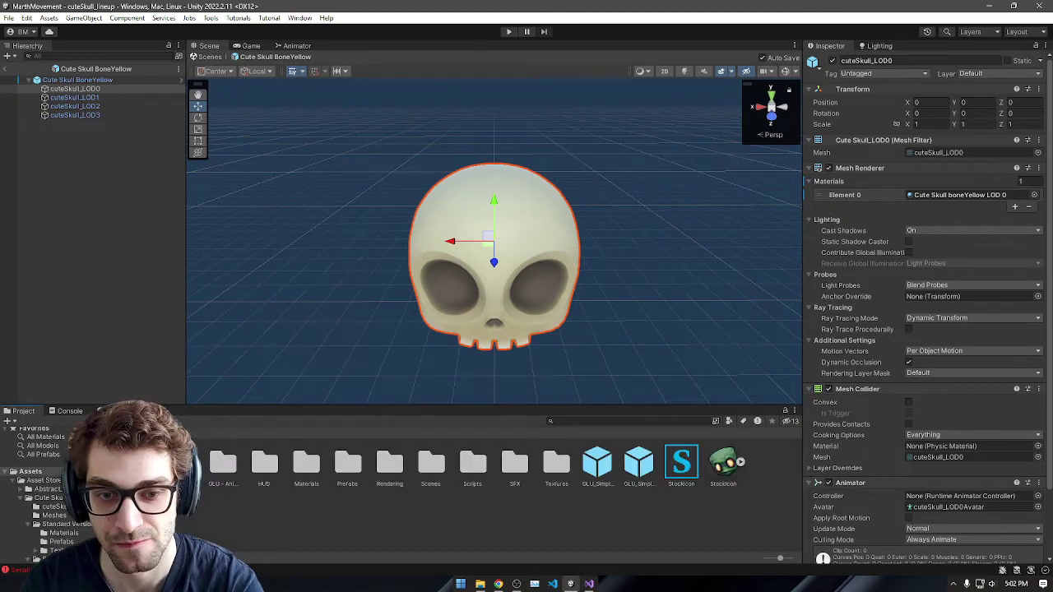
{"action": "double_click", "coordinate": [441, 459]}
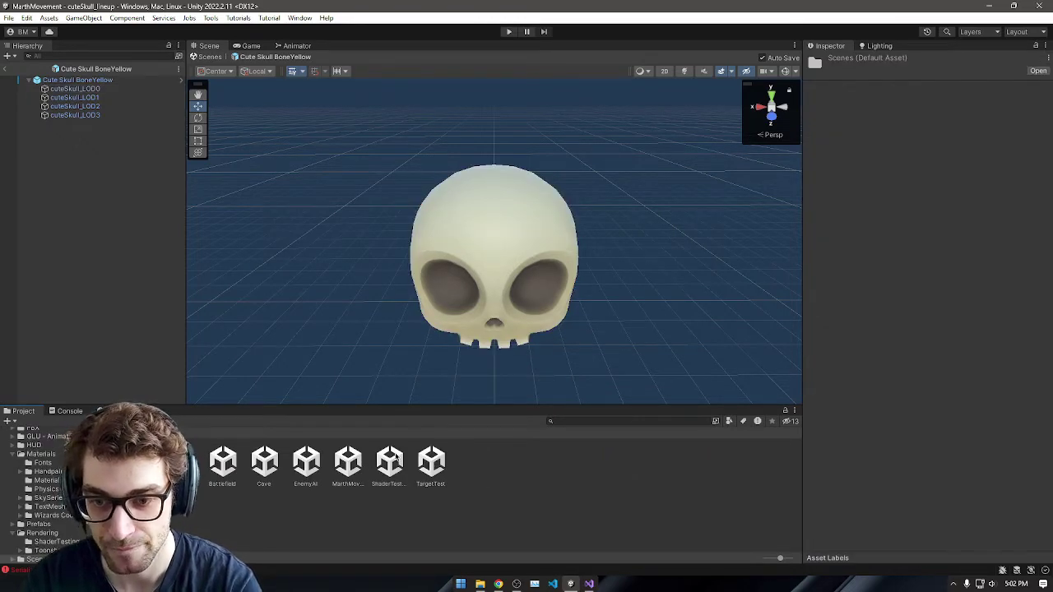
{"action": "double_click", "coordinate": [423, 458]}
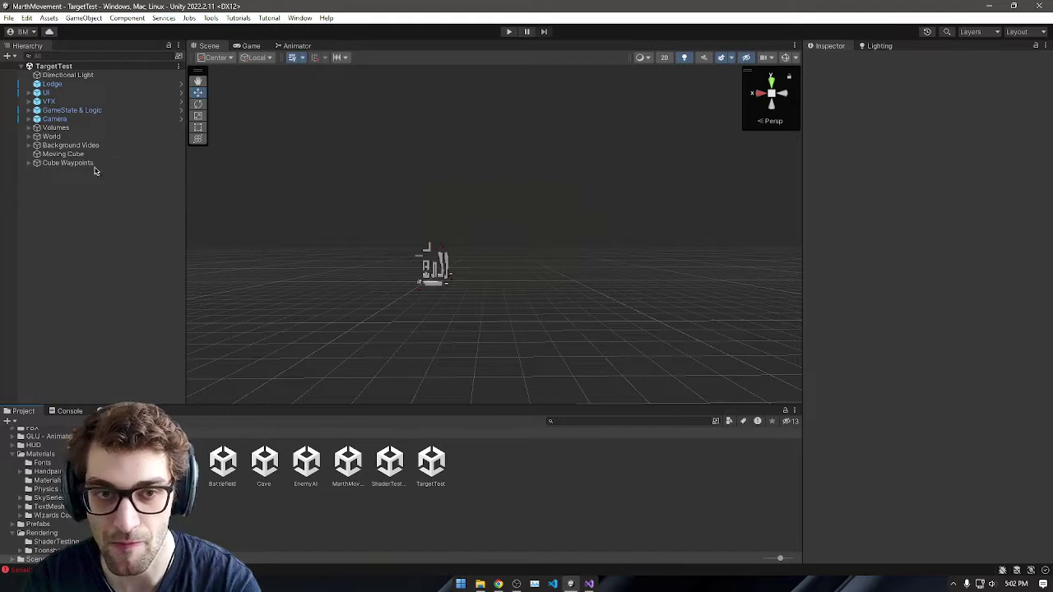
Step: Find TargetBlock (9) among the BTT Targets under World > BTT and open its TargetBlock prefab for editing
{"action": "left_click", "coordinate": [47, 164]}
{"action": "double_click", "coordinate": [40, 154]}
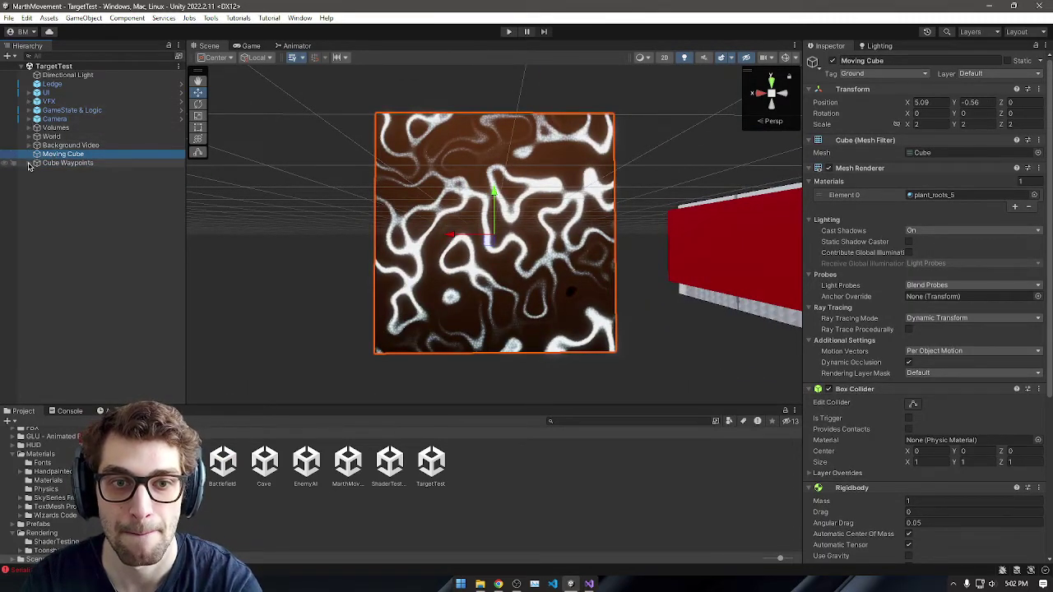
{"action": "left_click", "coordinate": [29, 137]}
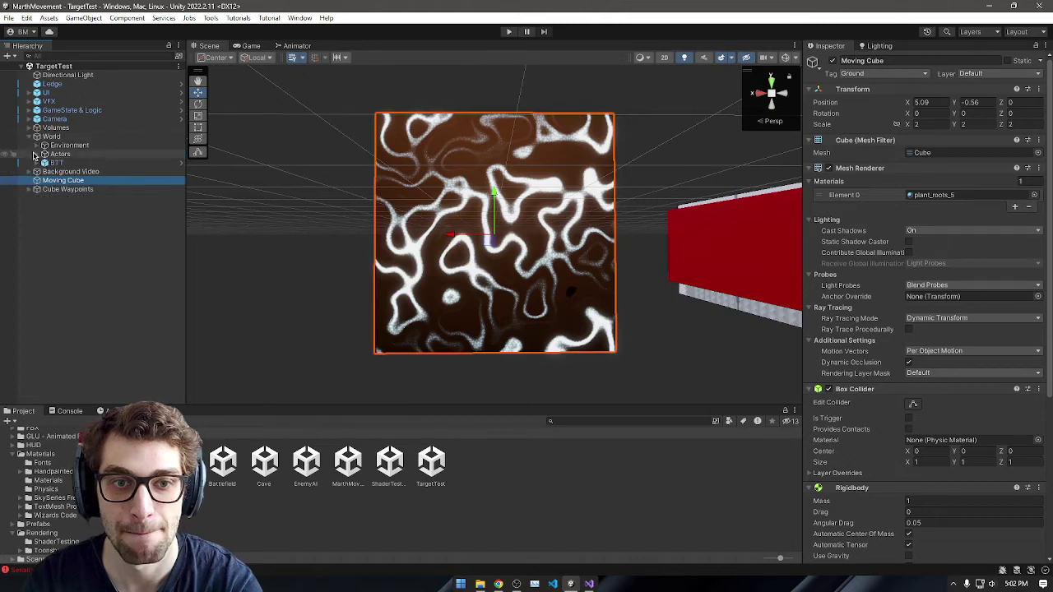
{"action": "left_click", "coordinate": [44, 163]}
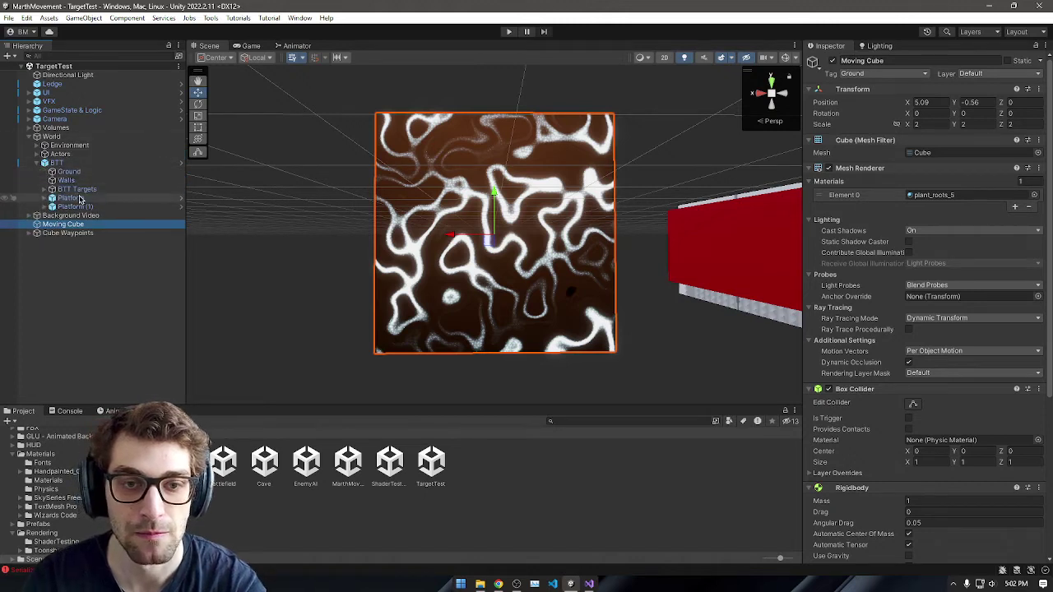
{"action": "left_click", "coordinate": [76, 190]}
{"action": "left_click", "coordinate": [45, 190]}
{"action": "left_click", "coordinate": [86, 198]}
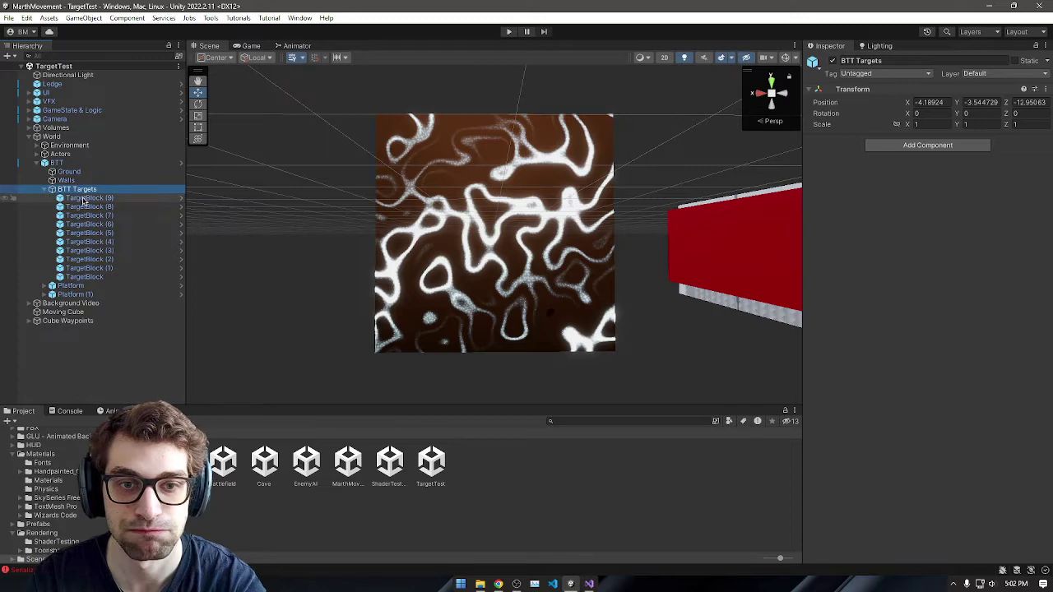
{"action": "double_click", "coordinate": [845, 93]}
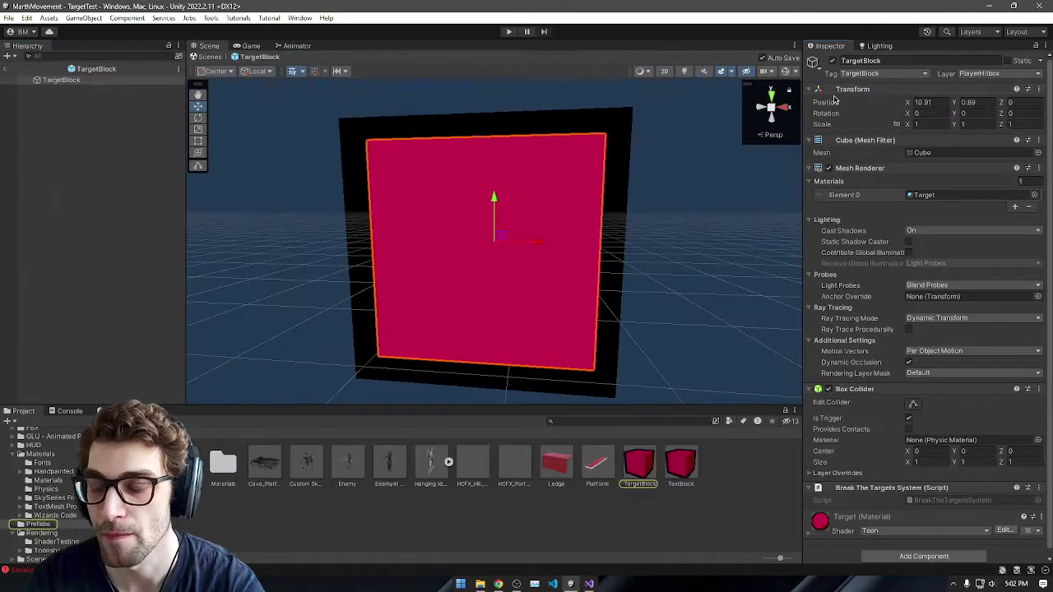
{"action": "scroll", "coordinate": [617, 259], "scroll_direction": "down", "scroll_amount": 6}
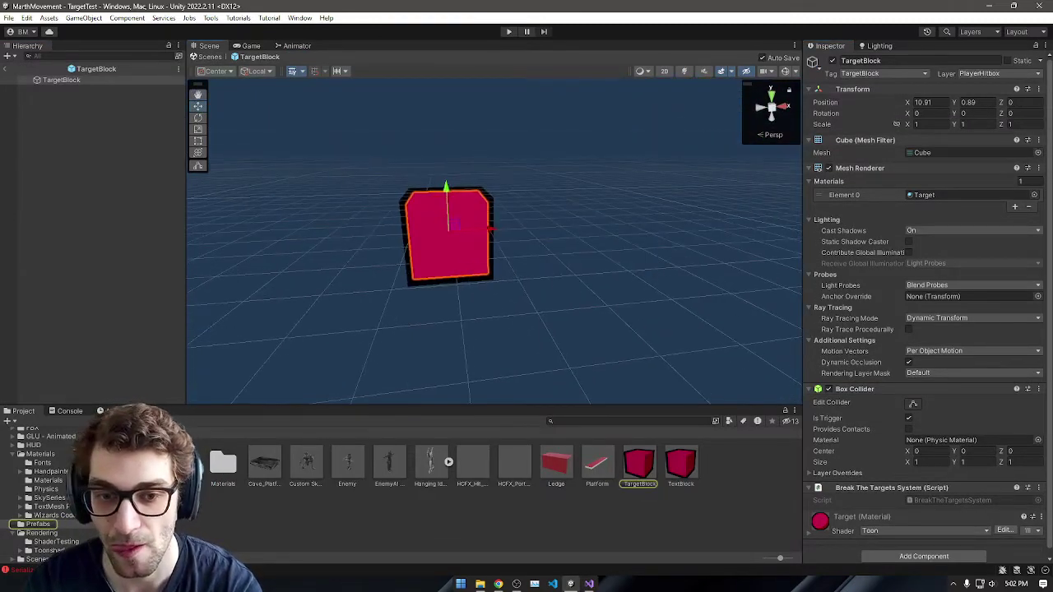
Step: Replace the TargetBlock prefab's cube mesh with cuteSkull_LOD0, searching the meshes for "Skull"
{"action": "left_click", "coordinate": [128, 431]}
{"action": "left_click", "coordinate": [496, 527]}
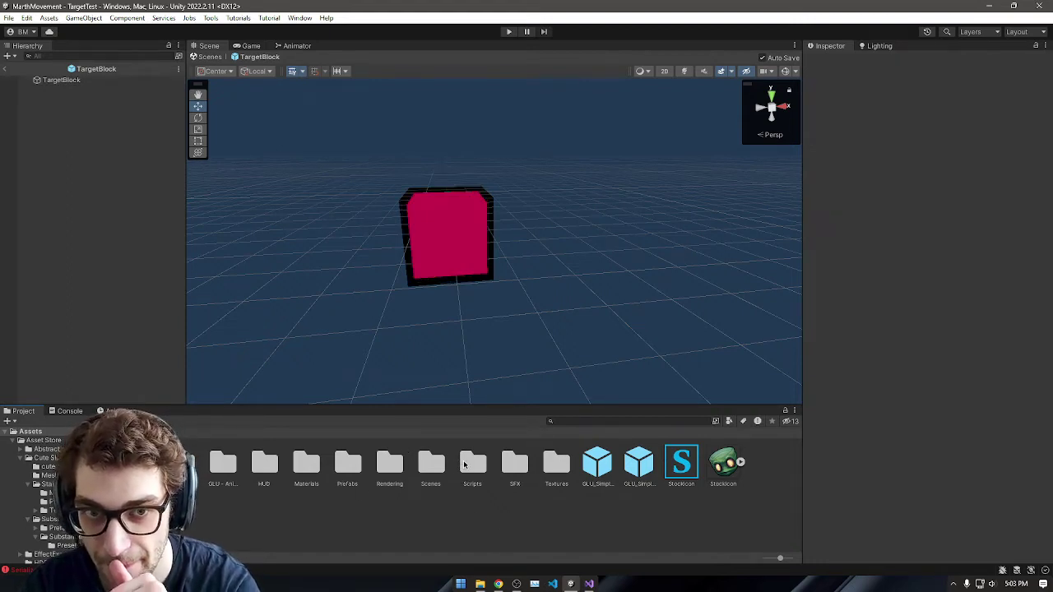
{"action": "left_click", "coordinate": [94, 80]}
{"action": "scroll", "coordinate": [843, 313], "scroll_direction": "down", "scroll_amount": 1}
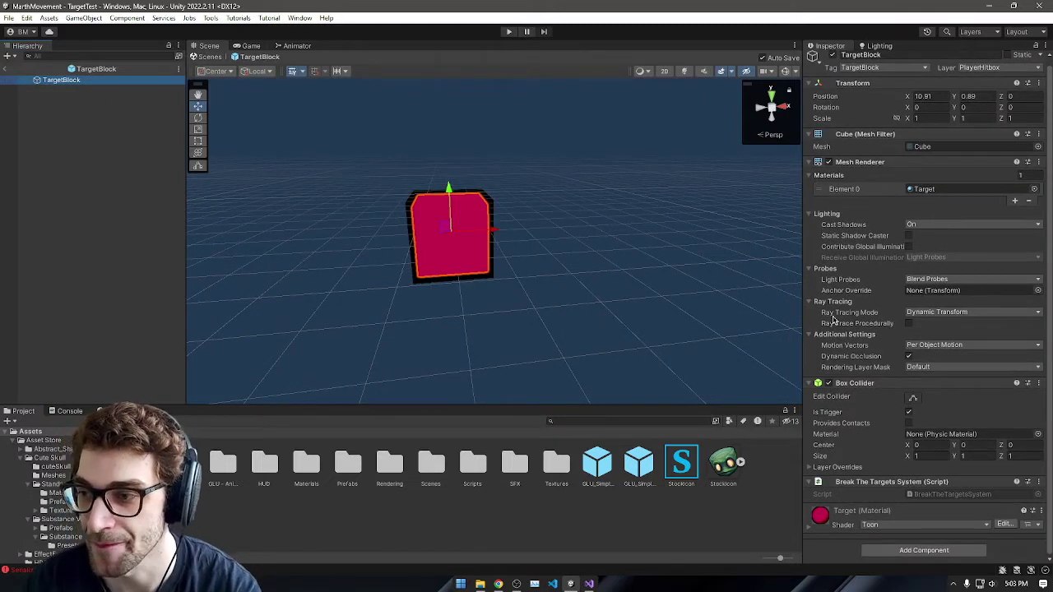
{"action": "scroll", "coordinate": [844, 370], "scroll_direction": "up", "scroll_amount": 1}
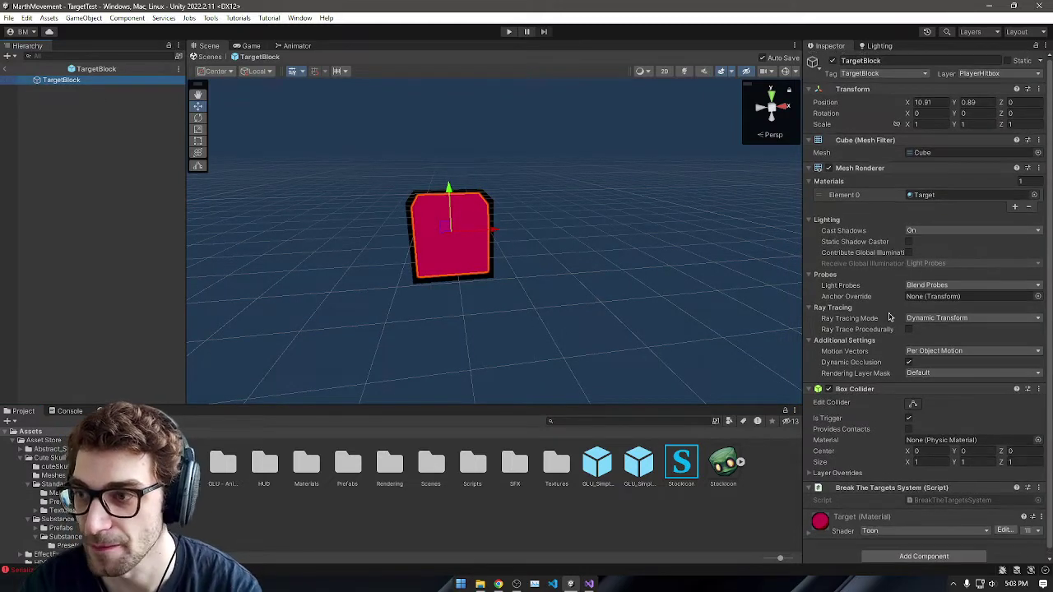
{"action": "left_click", "coordinate": [1037, 153]}
{"action": "type", "text": "Sk"}
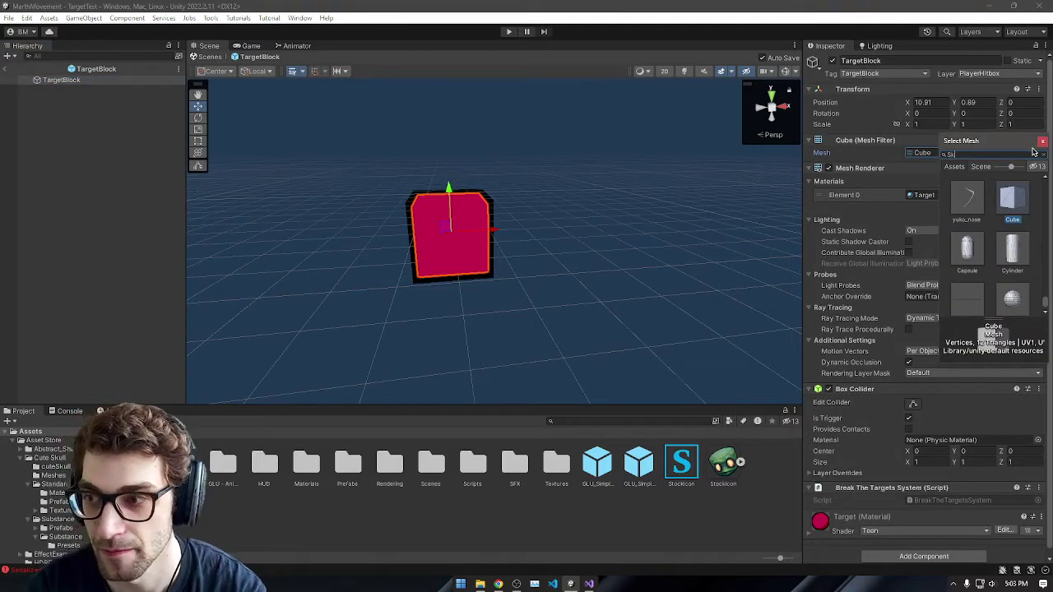
{"action": "type", "text": "ull"}
{"action": "left_click", "coordinate": [1017, 197]}
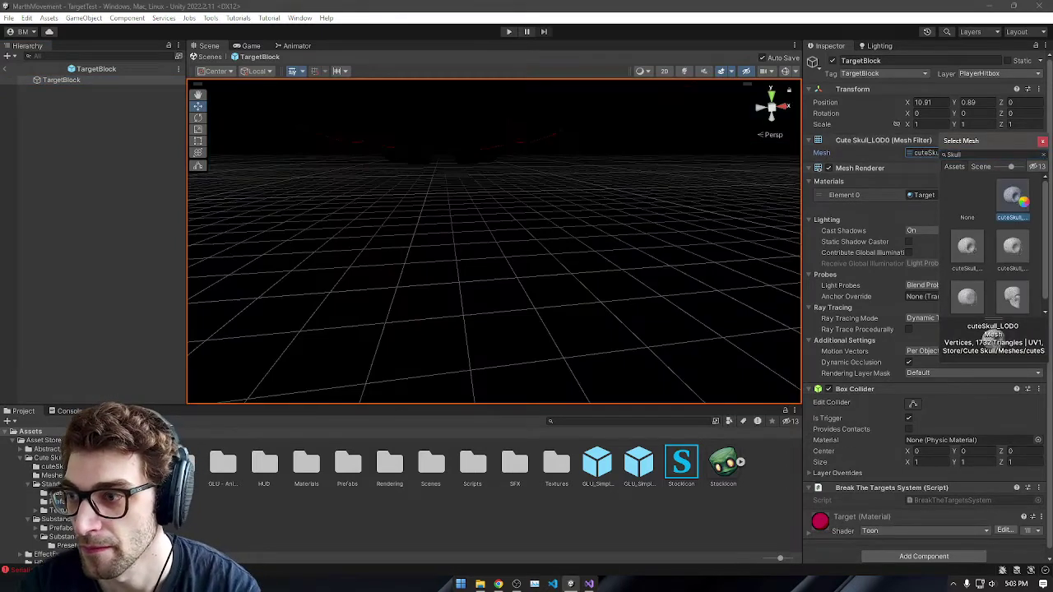
{"action": "key", "text": "s"}
{"action": "right_click_drag", "start_coordinate": [604, 188], "coordinate": [900, 154]}
{"action": "key", "text": "a"}
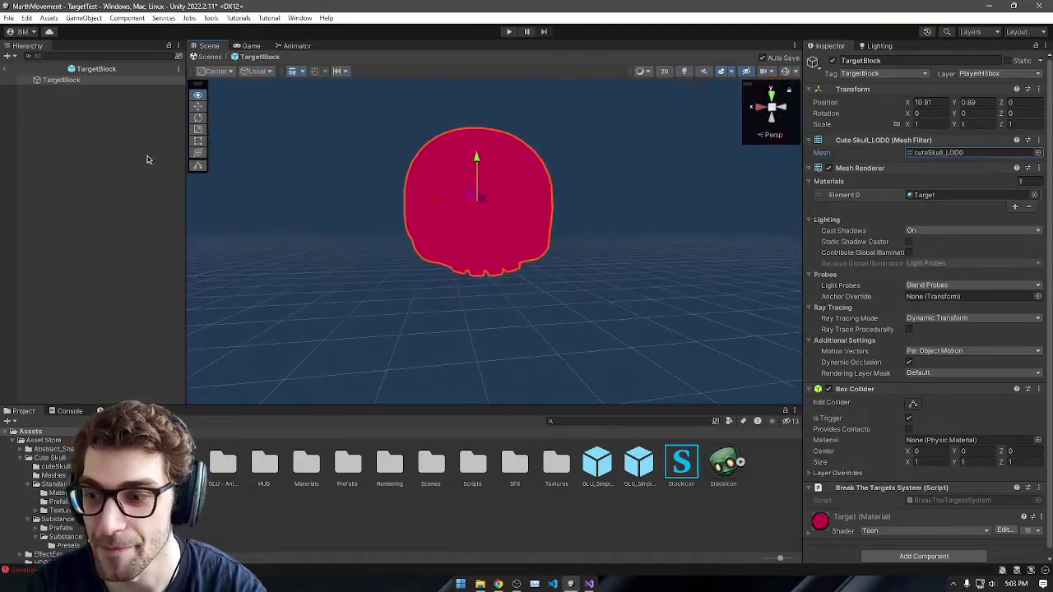
{"action": "left_click", "coordinate": [886, 530]}
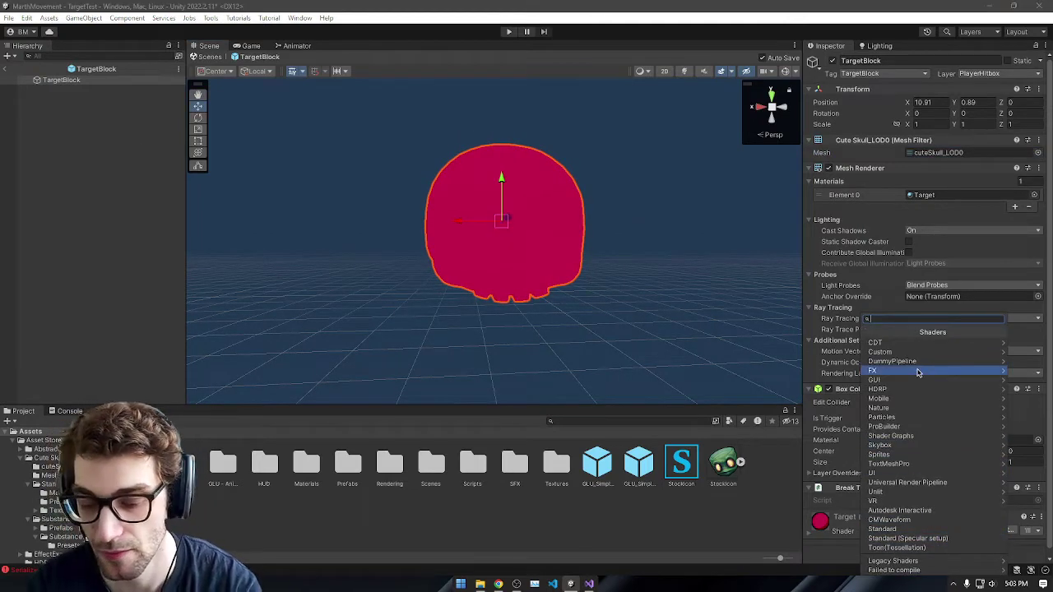
{"action": "type", "text": "Lit"}
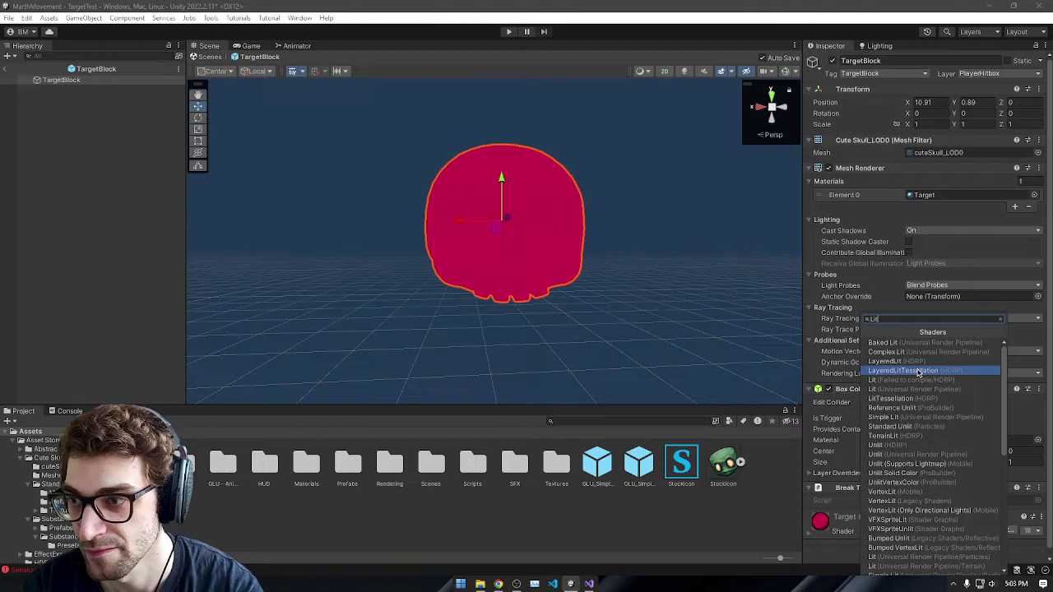
{"action": "left_click", "coordinate": [970, 195]}
Step: Assign the Cute Skull boneYellow LOD 0 material to the TargetBlock's mesh renderer, searching the materials for "bone"
{"action": "left_click", "coordinate": [1034, 195]}
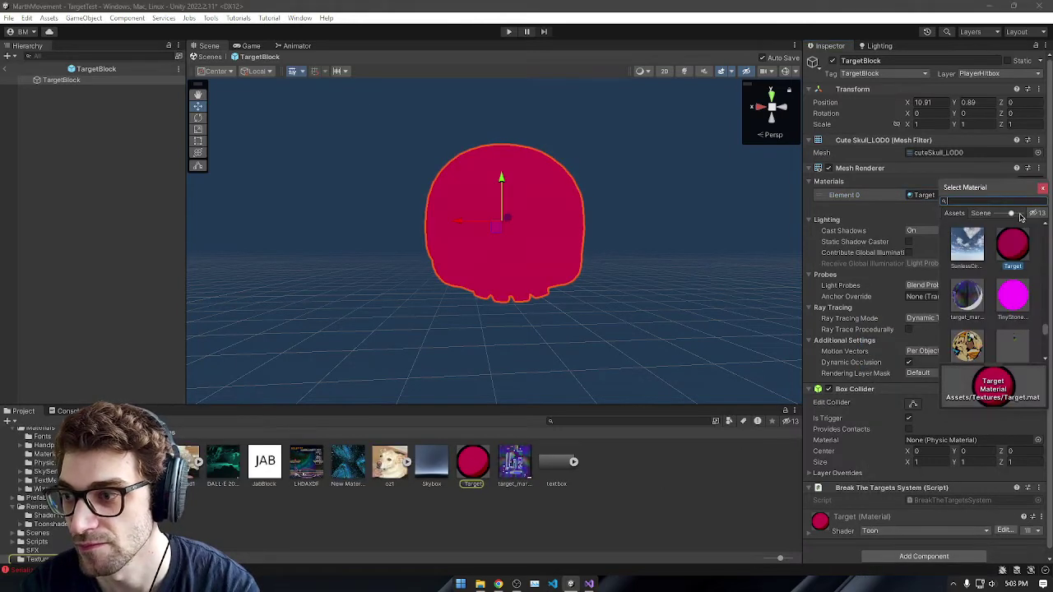
{"action": "key", "text": "BackSpace"}
{"action": "key", "text": "BackSpace"}
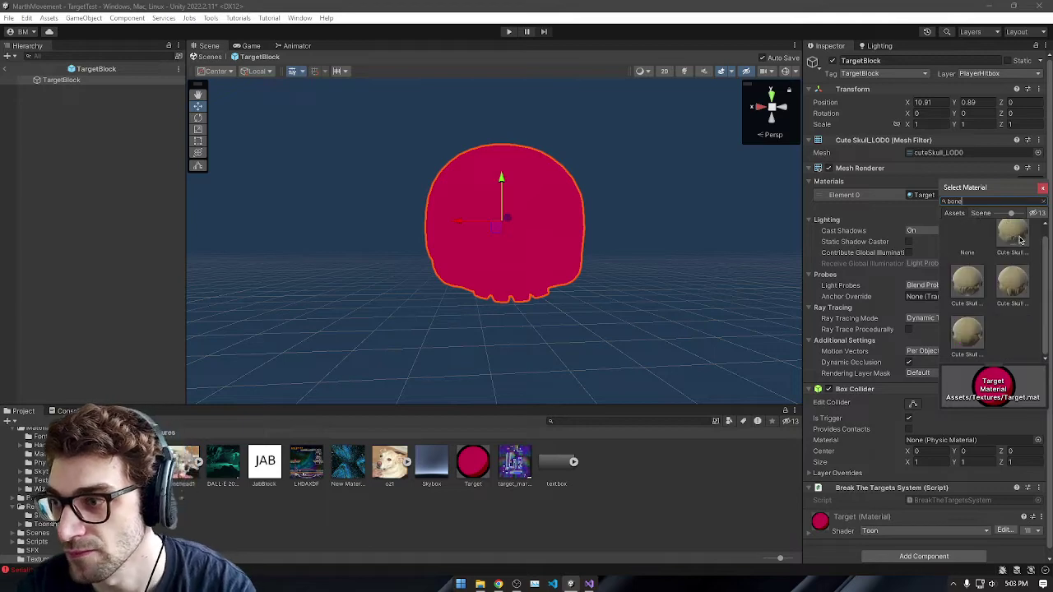
{"action": "left_click", "coordinate": [1020, 239]}
{"action": "mouse_move", "coordinate": [698, 309]}
{"action": "right_mouse_down"}
{"action": "mouse_move", "coordinate": [682, 282]}
{"action": "mouse_move", "coordinate": [649, 348]}
{"action": "mouse_move", "coordinate": [665, 301]}
{"action": "mouse_move", "coordinate": [677, 309]}
{"action": "right_mouse_up"}
{"action": "scroll", "coordinate": [883, 374], "scroll_direction": "down", "scroll_amount": 1}
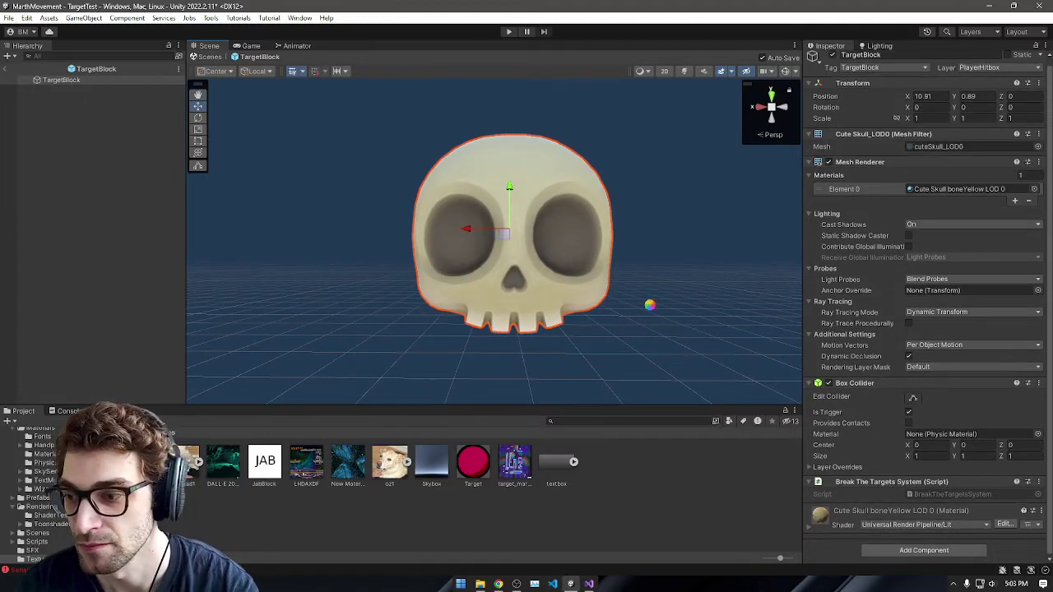
Step: Run TargetTest in play mode, return from the prefab to the scene to examine the skull targets, and stop it
{"action": "left_click", "coordinate": [510, 32]}
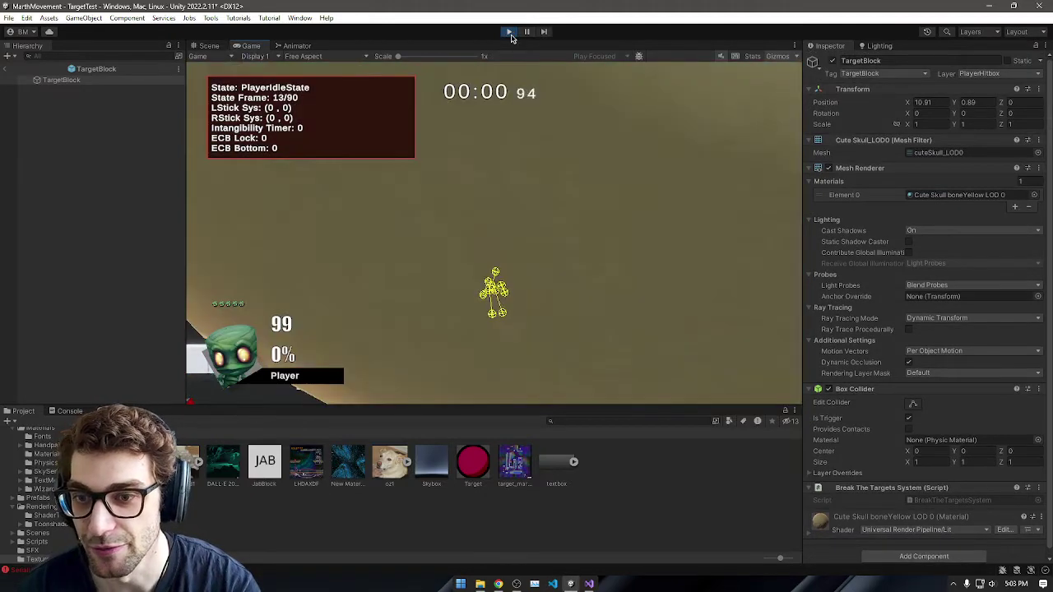
{"action": "left_click", "coordinate": [208, 45]}
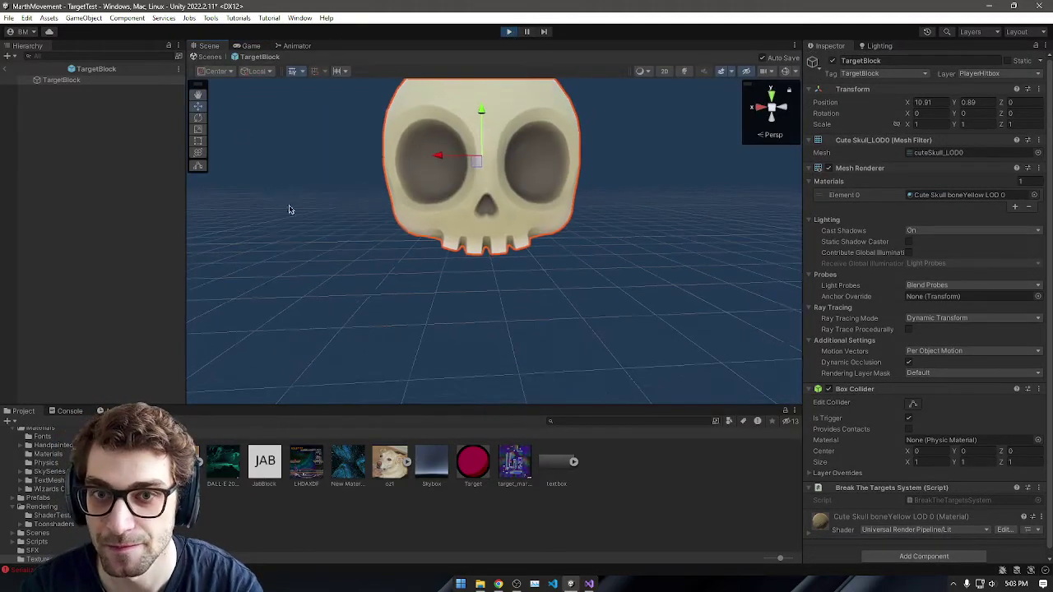
{"action": "left_click", "coordinate": [3, 71]}
{"action": "right_click_drag", "start_coordinate": [356, 216], "coordinate": [466, 184]}
{"action": "key", "text": "s"}
{"action": "key", "text": "s"}
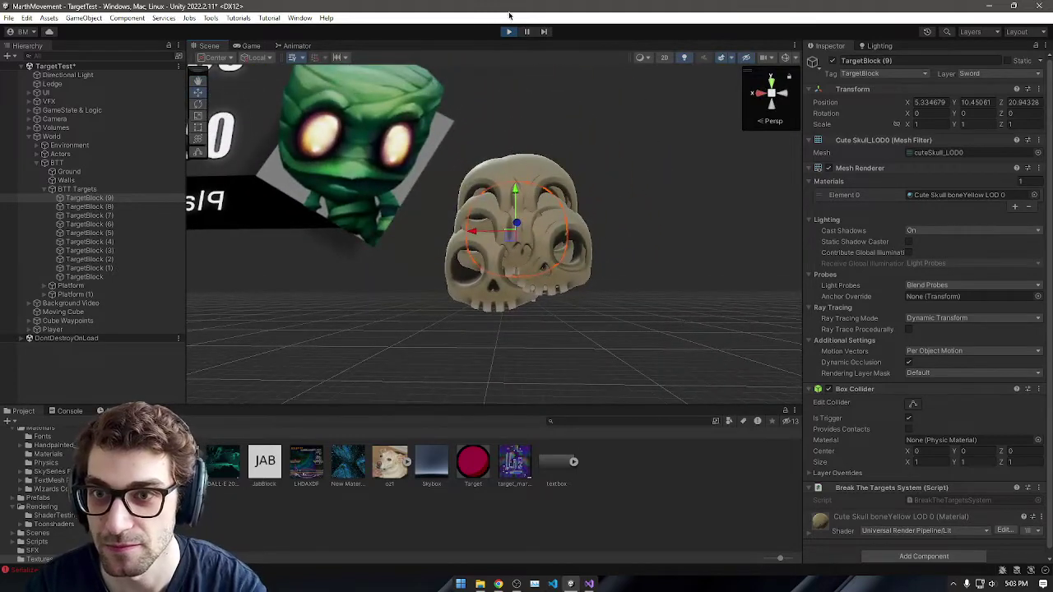
{"action": "left_click", "coordinate": [509, 32]}
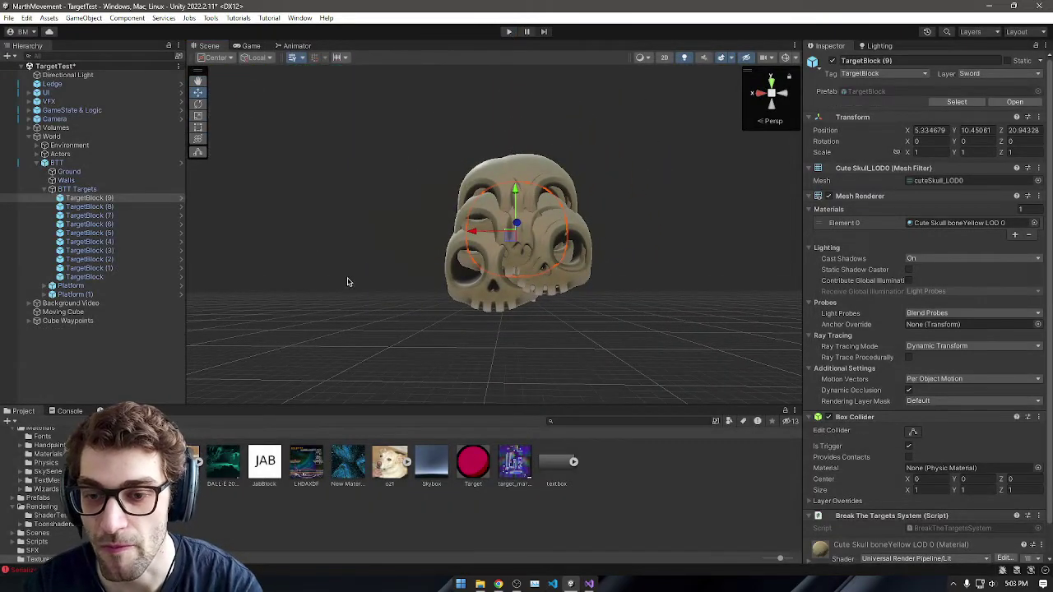
Step: Frame TargetBlock (9), reopen its TargetBlock prefab for editing, and set the prefab's scale to 0.1 on all axes
{"action": "double_click", "coordinate": [116, 198]}
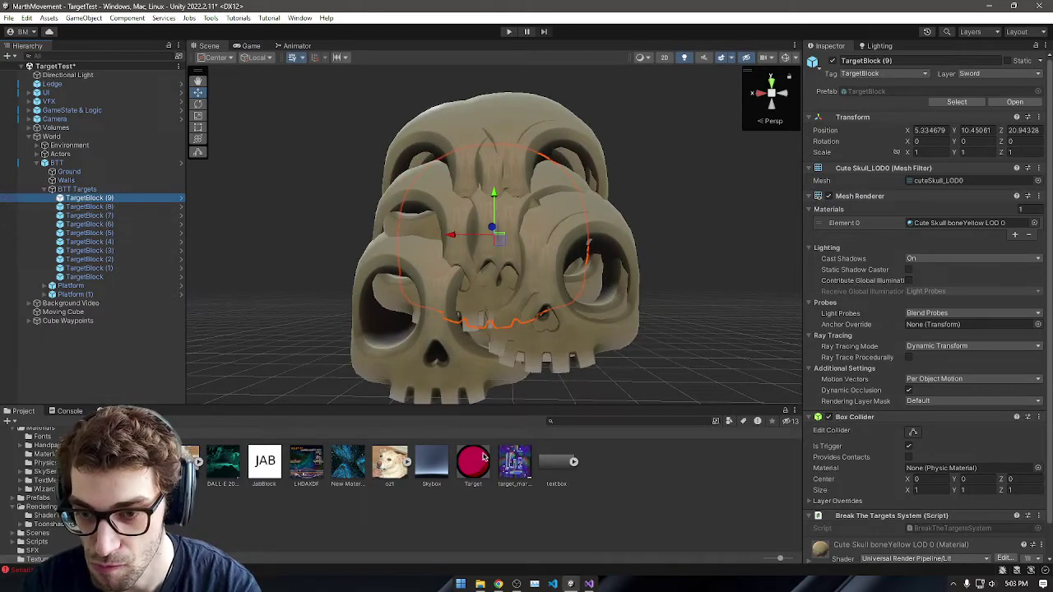
{"action": "double_click", "coordinate": [899, 93]}
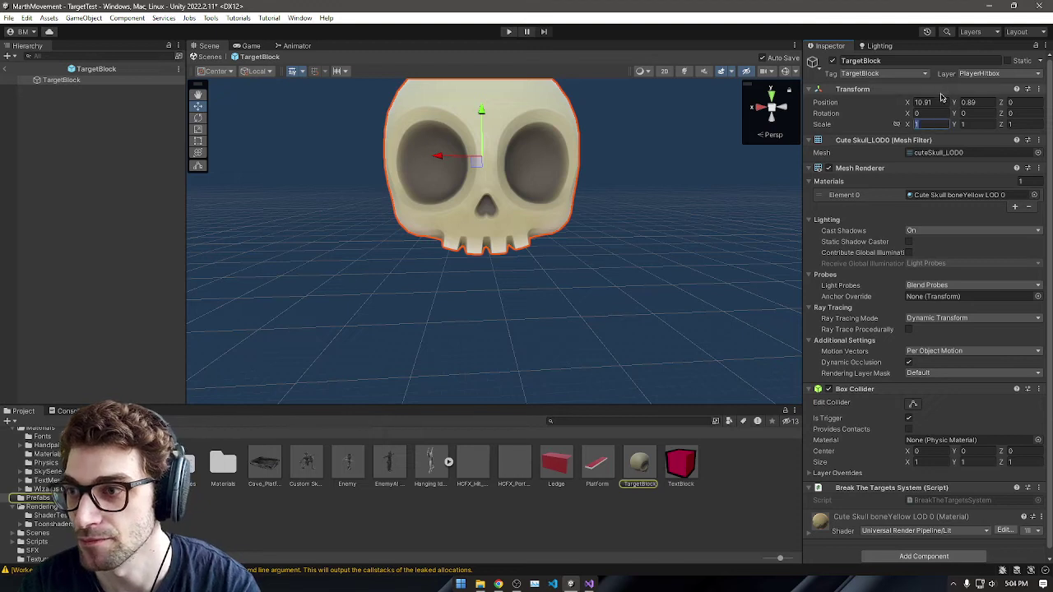
{"action": "left_click", "coordinate": [930, 141]}
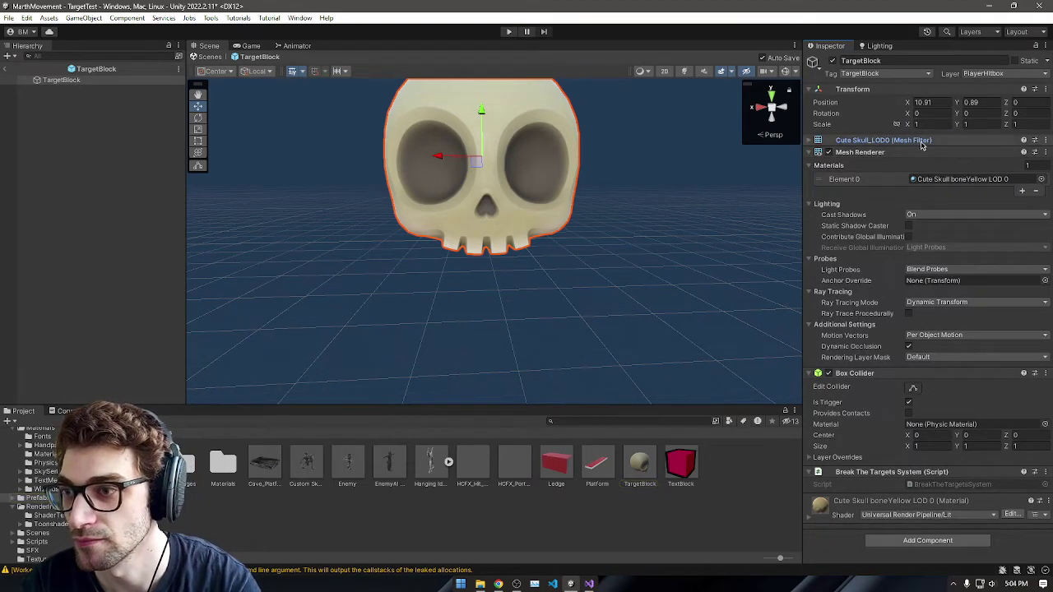
{"action": "left_click", "coordinate": [923, 141]}
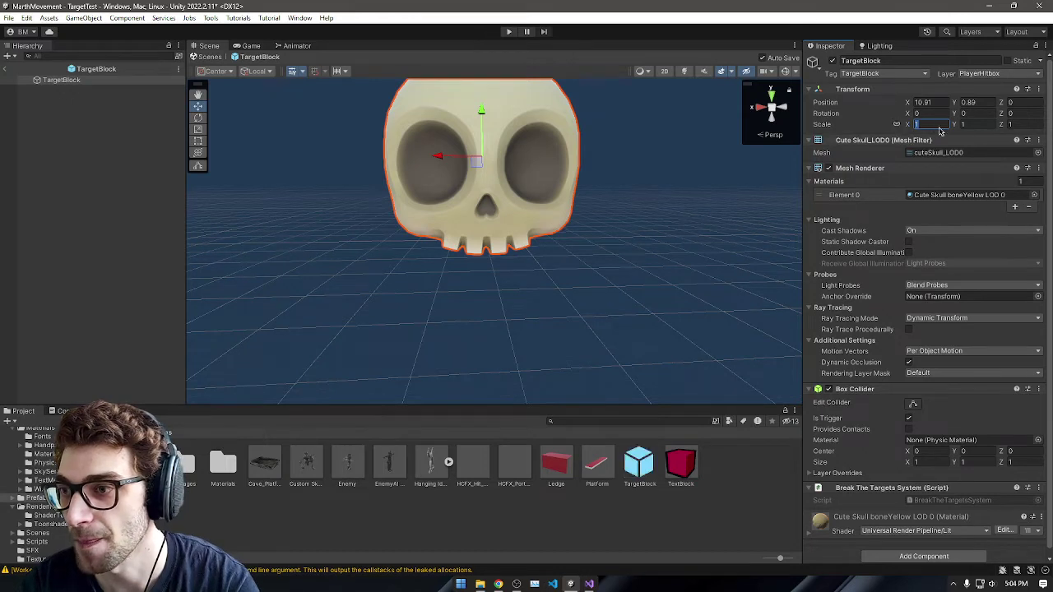
{"action": "type", "text": "0.1"}
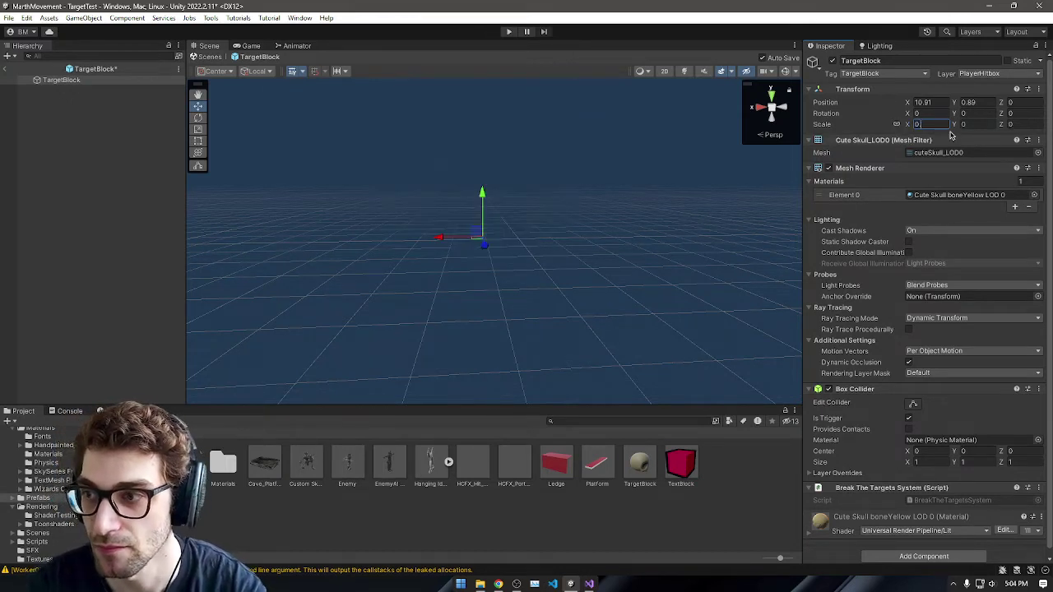
Step: Test TargetTest in play mode while trying a Y rotation of 90 on the TargetBlock prefab
{"action": "left_click", "coordinate": [508, 31]}
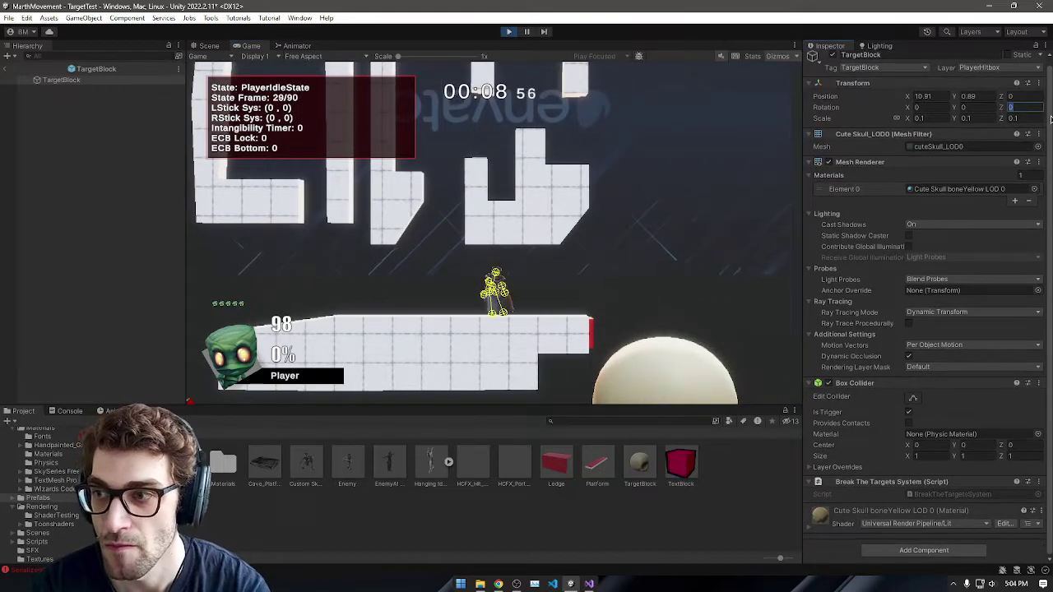
{"action": "left_click", "coordinate": [978, 116]}
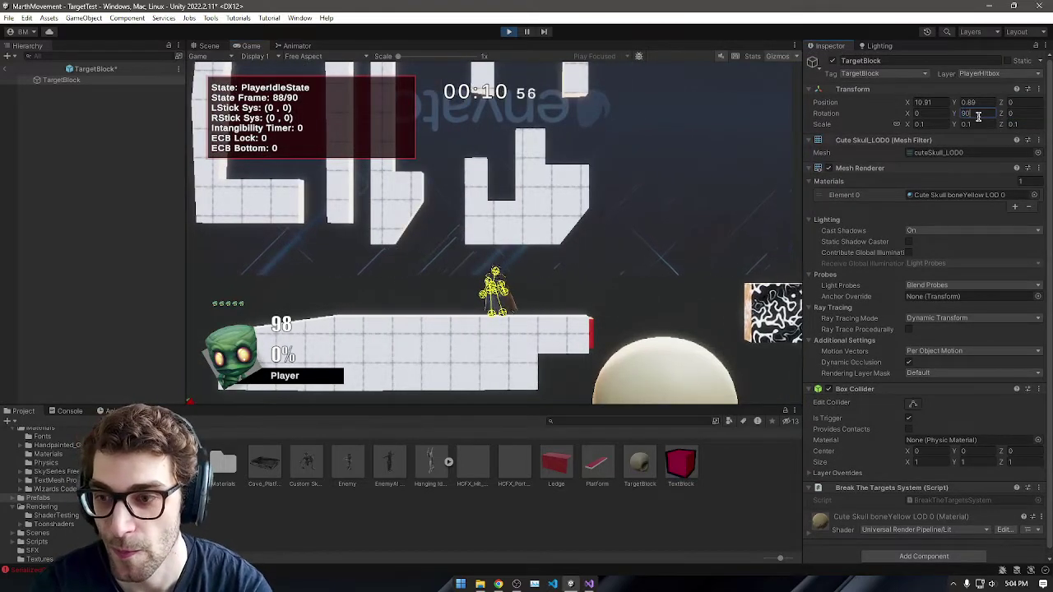
{"action": "left_click", "coordinate": [507, 32]}
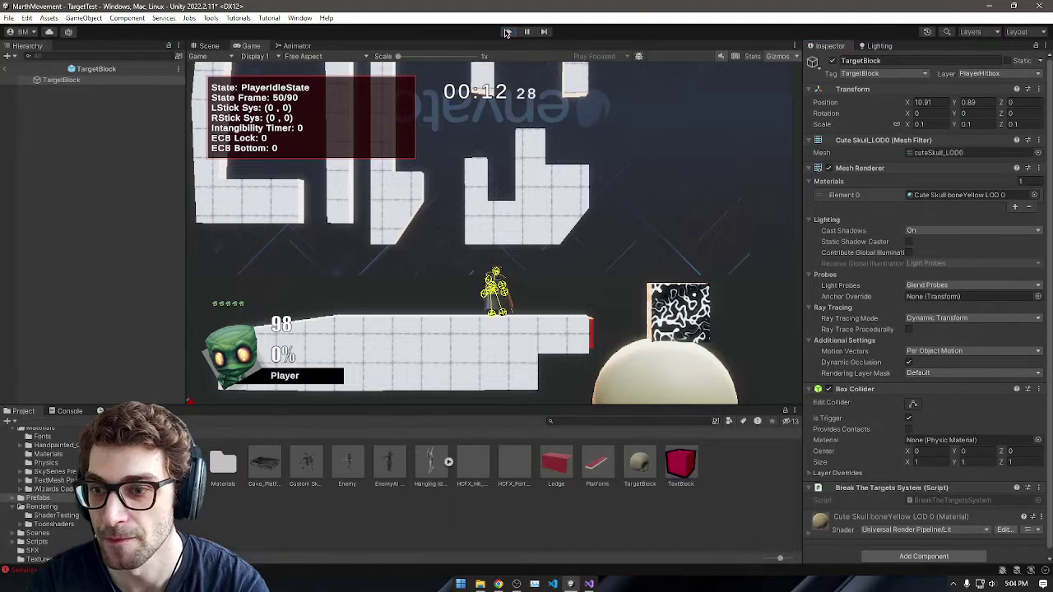
Step: Try a scale of 0.01 on all axes for the TargetBlock prefab and run the scene in play mode
{"action": "left_click", "coordinate": [934, 124]}
{"action": "type", "text": "0.01"}
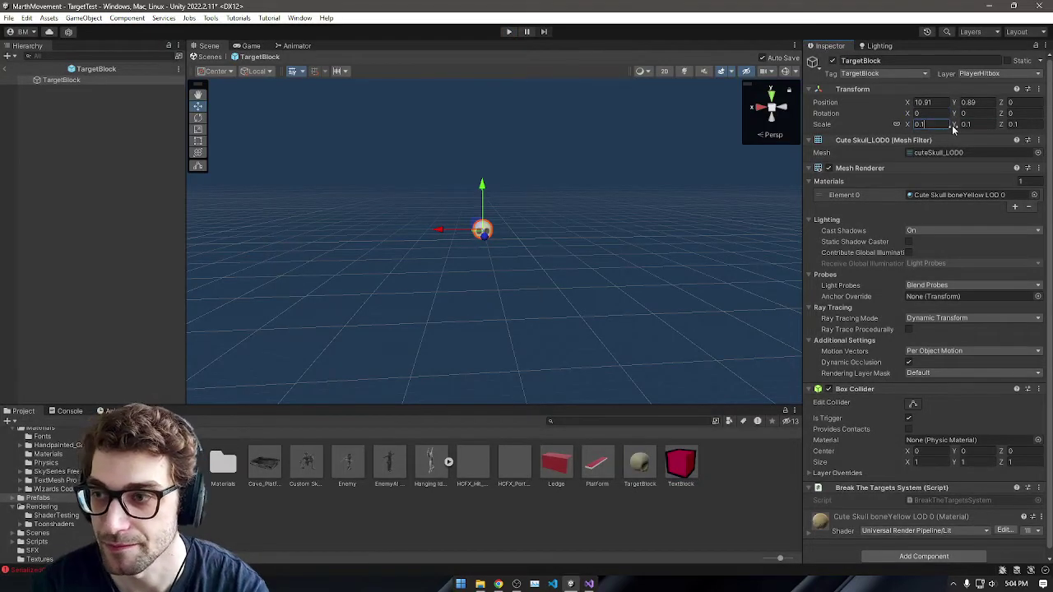
{"action": "left_click", "coordinate": [508, 32]}
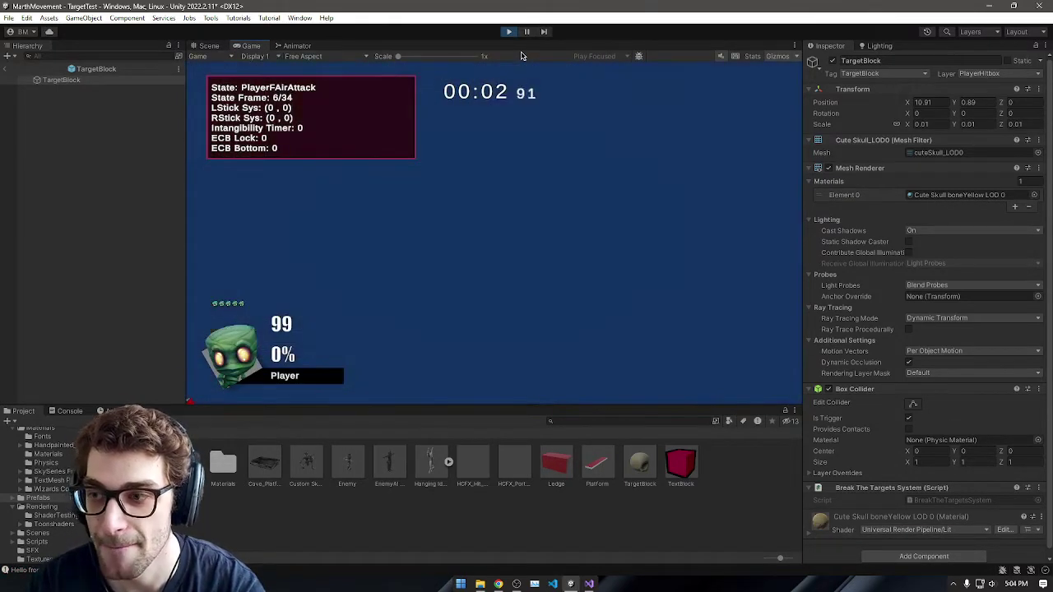
Step: Set the TargetBlock prefab's scale to 0.05 on all axes and test it in play mode
{"action": "left_click", "coordinate": [941, 124]}
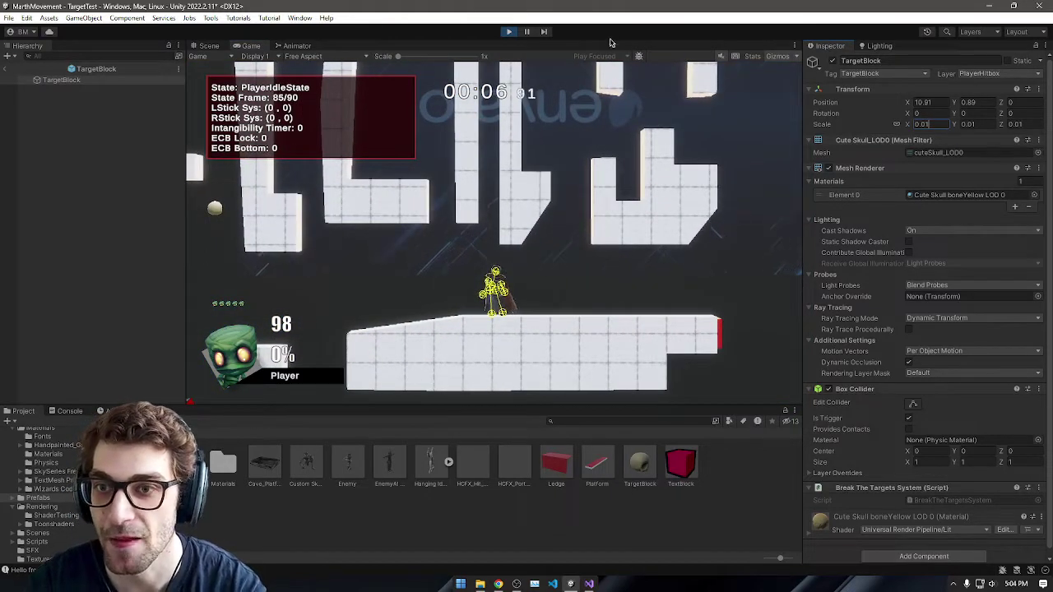
{"action": "left_click", "coordinate": [516, 31]}
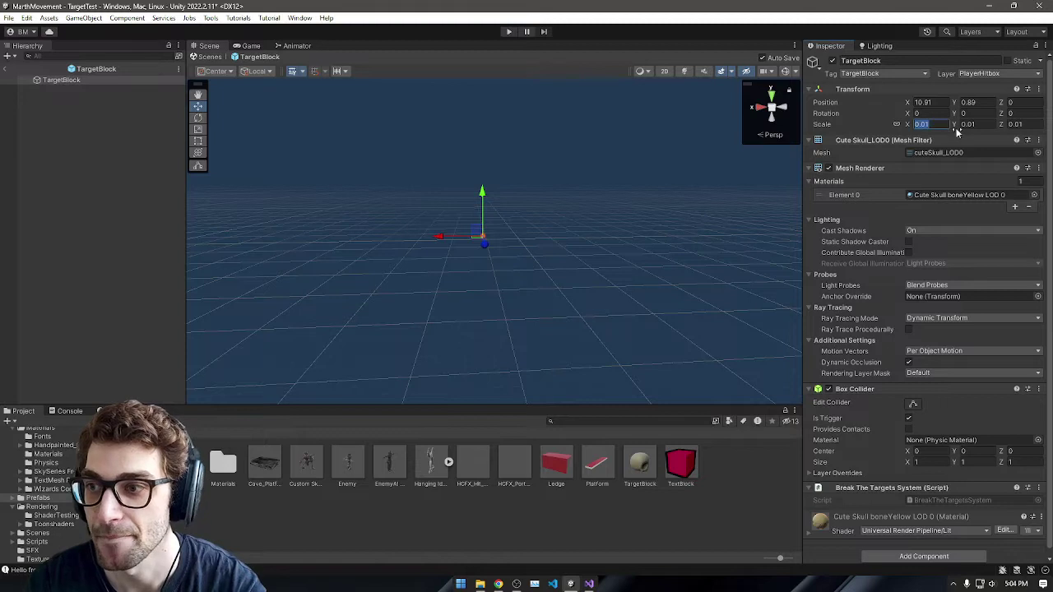
{"action": "left_click", "coordinate": [508, 32]}
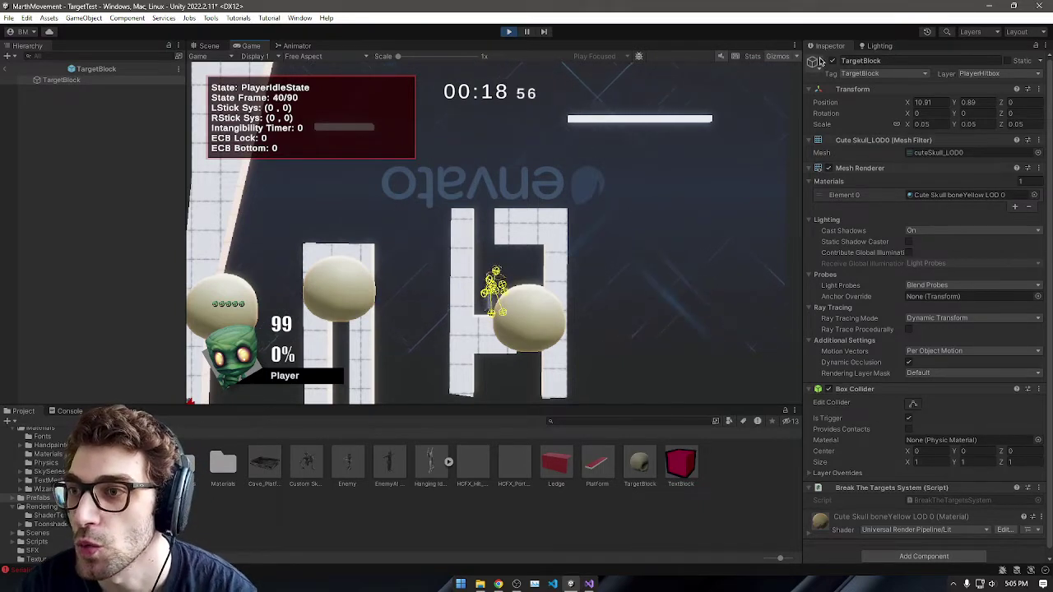
{"action": "left_click", "coordinate": [507, 31]}
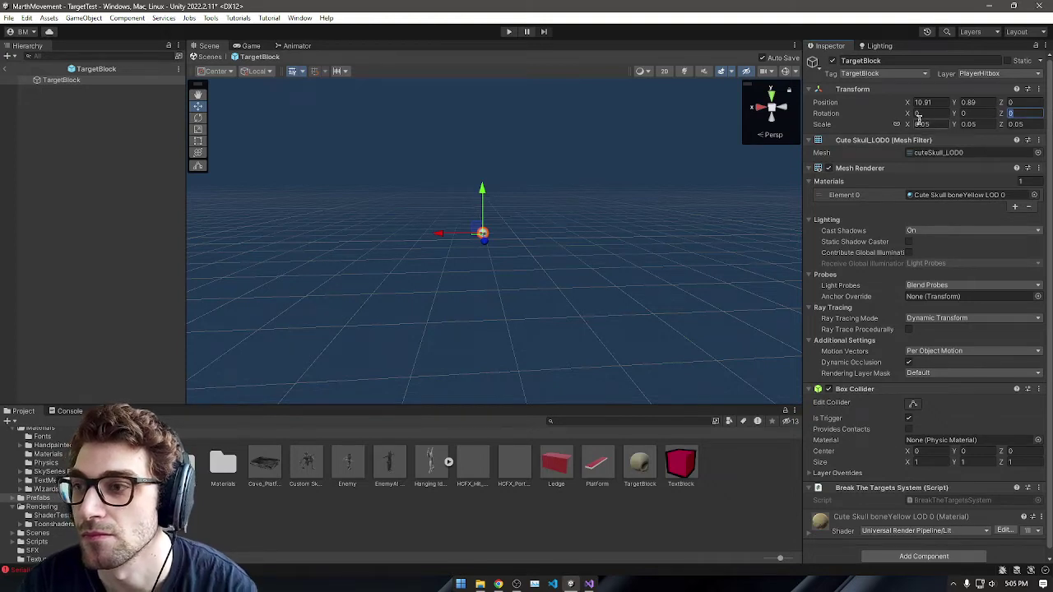
Step: Set the TargetBlock prefab's Y rotation to 180 and run TargetTest in play mode
{"action": "type", "text": "90"}
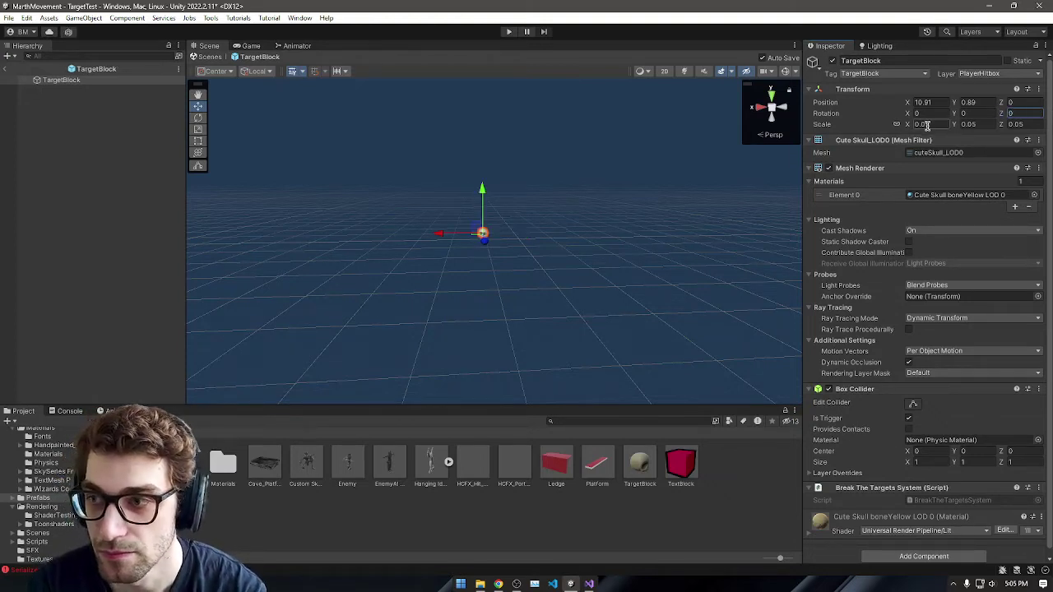
{"action": "left_click", "coordinate": [975, 113]}
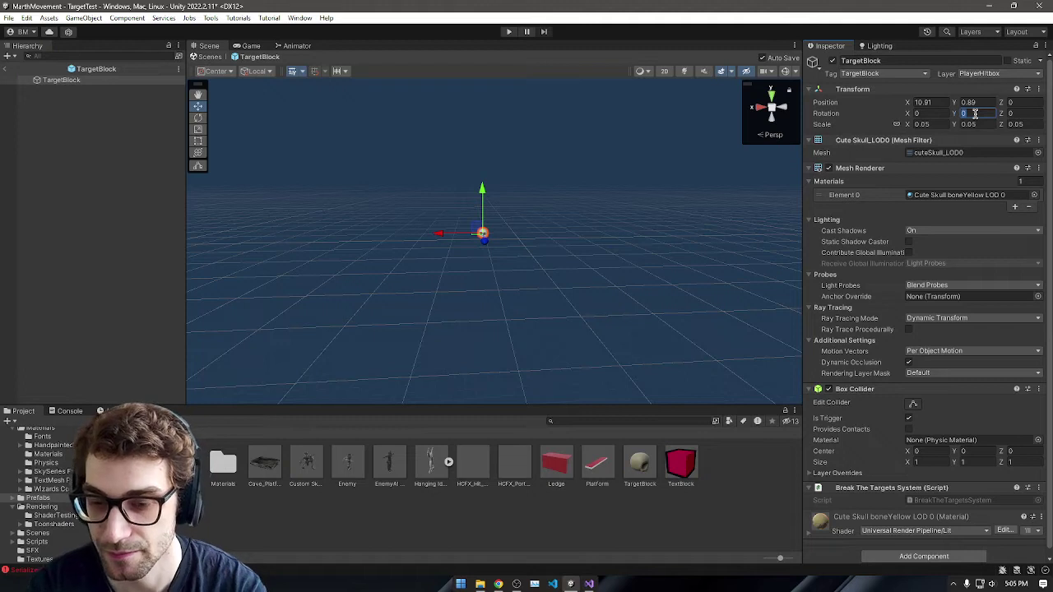
{"action": "key", "text": "ctrl+z"}
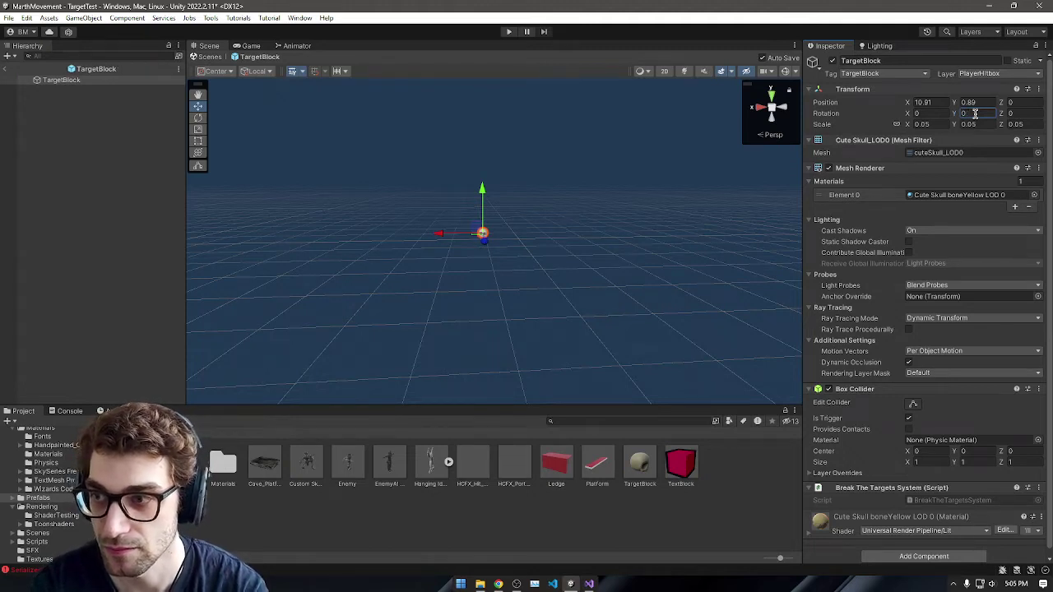
{"action": "type", "text": "180"}
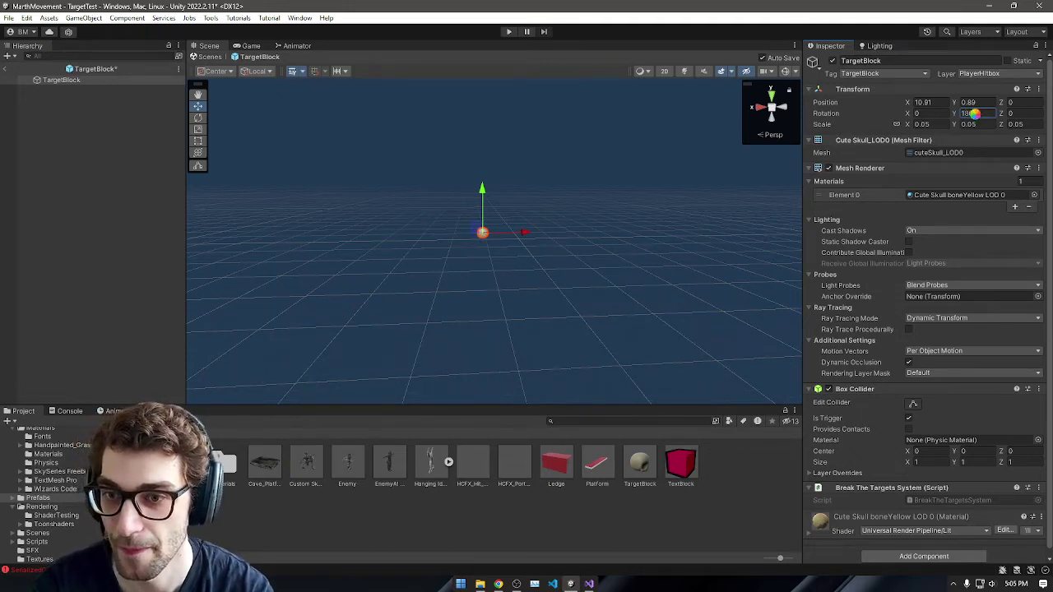
{"action": "left_click", "coordinate": [506, 32]}
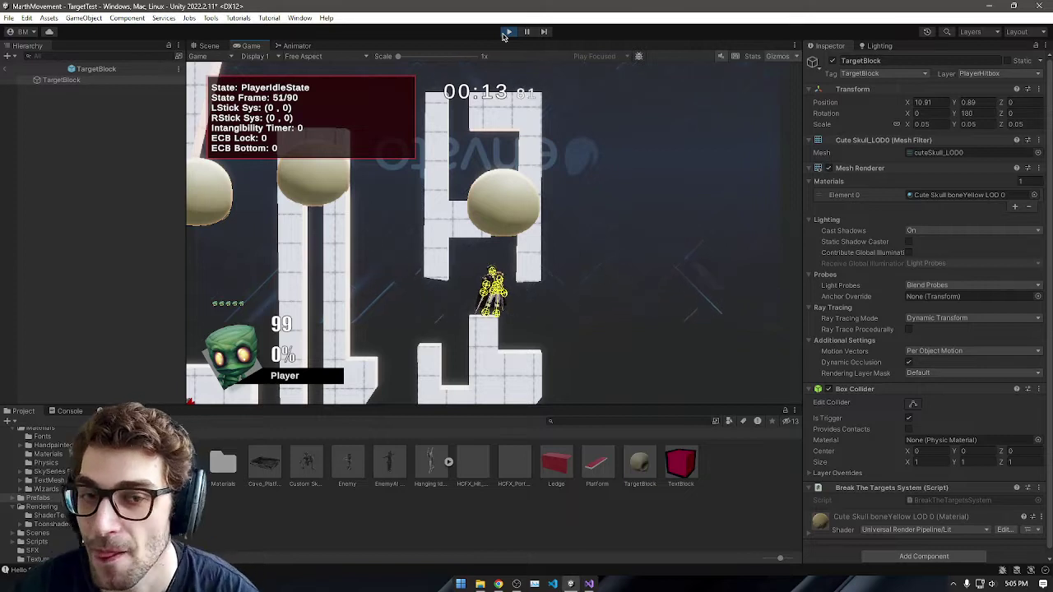
Step: Return from the prefab to the running scene and set TargetBlock (9)'s Y rotation to 180
{"action": "left_click", "coordinate": [7, 68]}
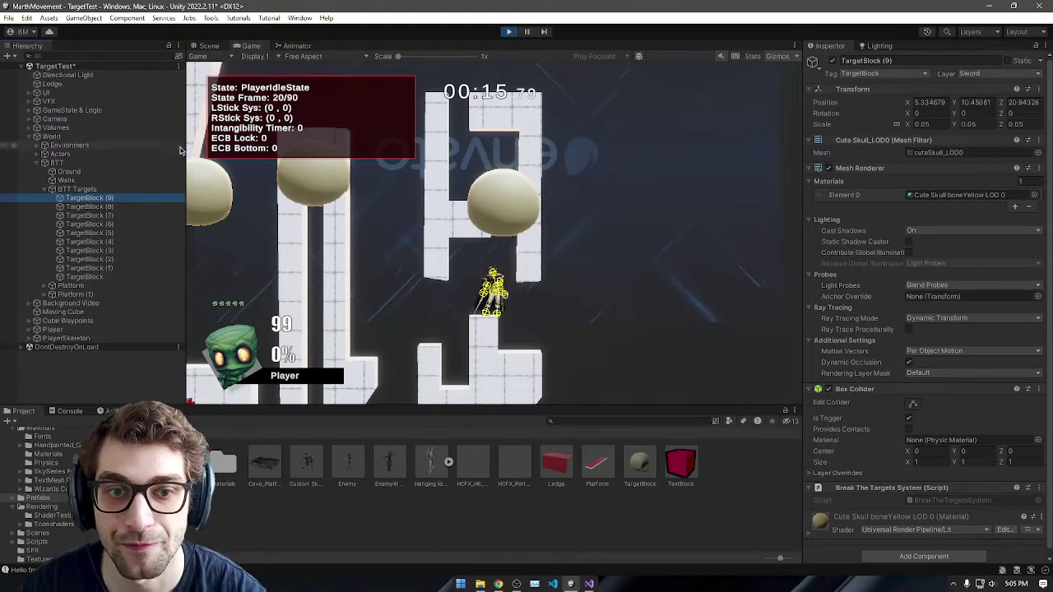
{"action": "left_click", "coordinate": [969, 124]}
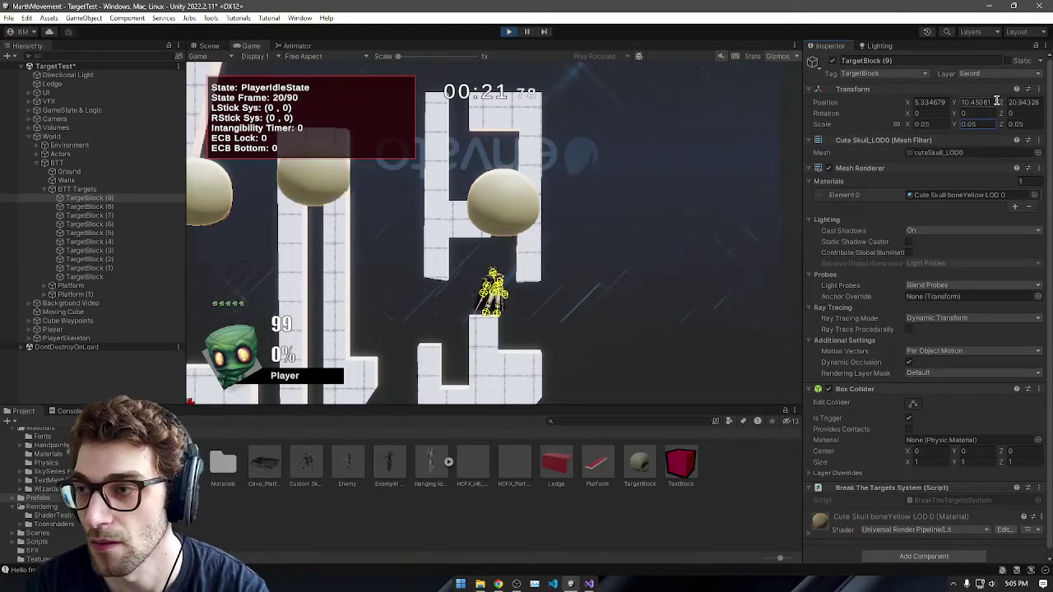
{"action": "left_click", "coordinate": [985, 114]}
{"action": "type", "text": "180"}
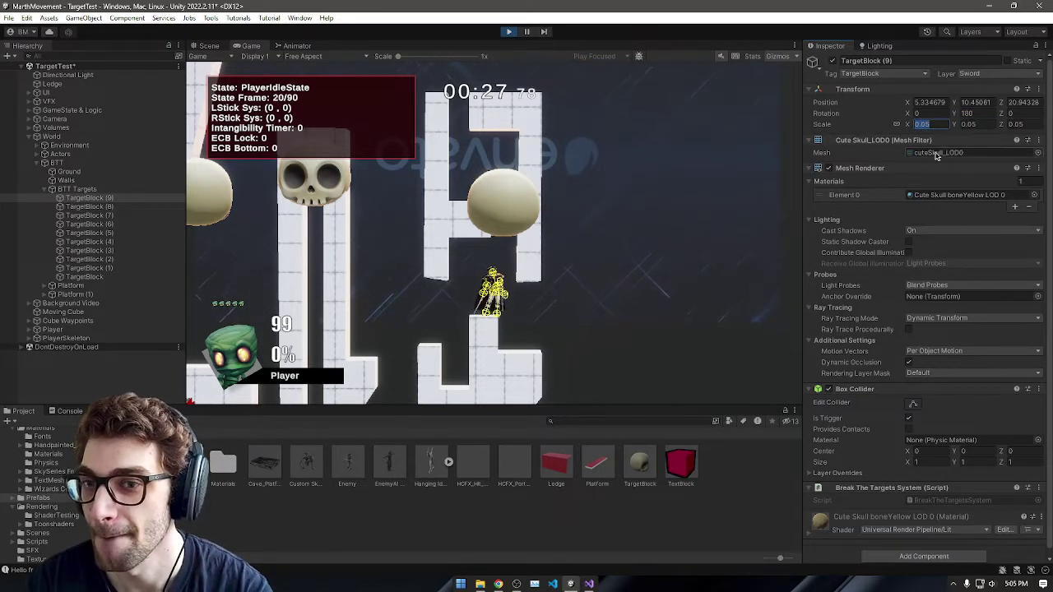
Step: Reduce TargetBlock (9) in the running scene, trying smaller scales and settling on 0.014 for all axes
{"action": "type", "text": "0.02"}
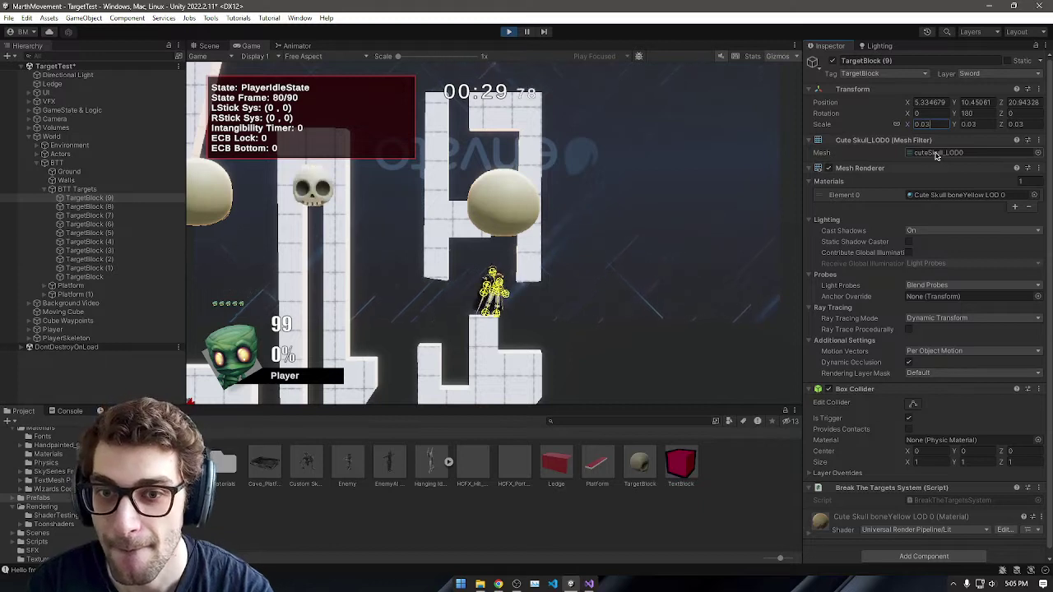
{"action": "key", "text": "BackSpace"}
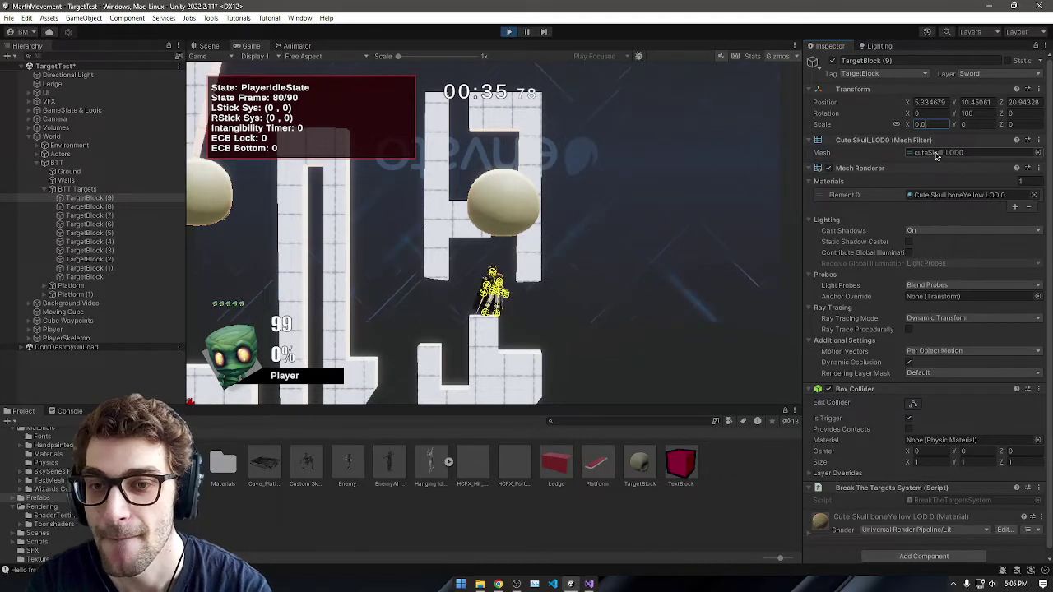
{"action": "type", "text": "4"}
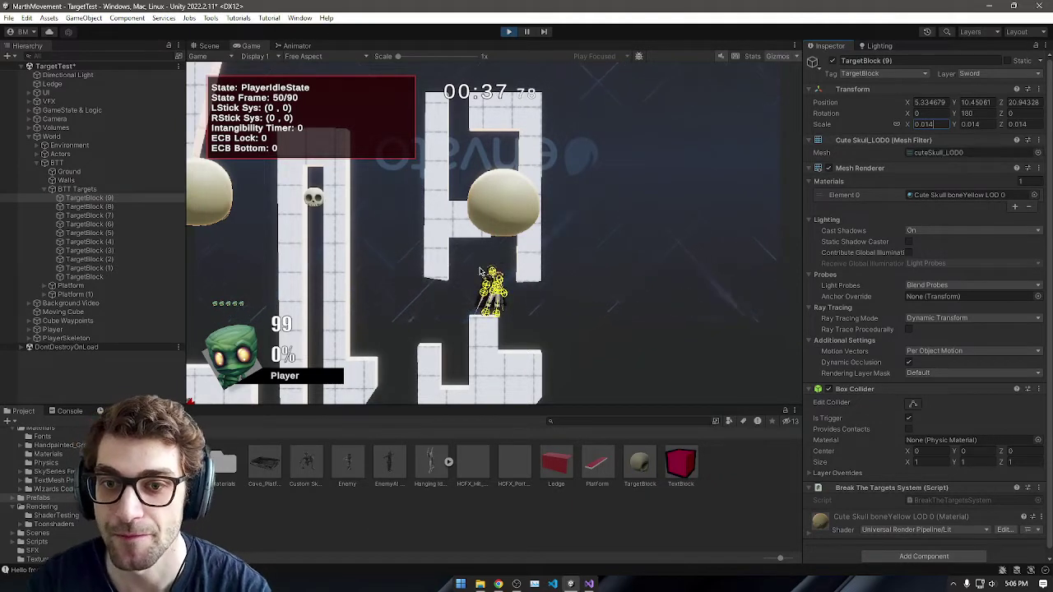
{"action": "key", "text": "Return"}
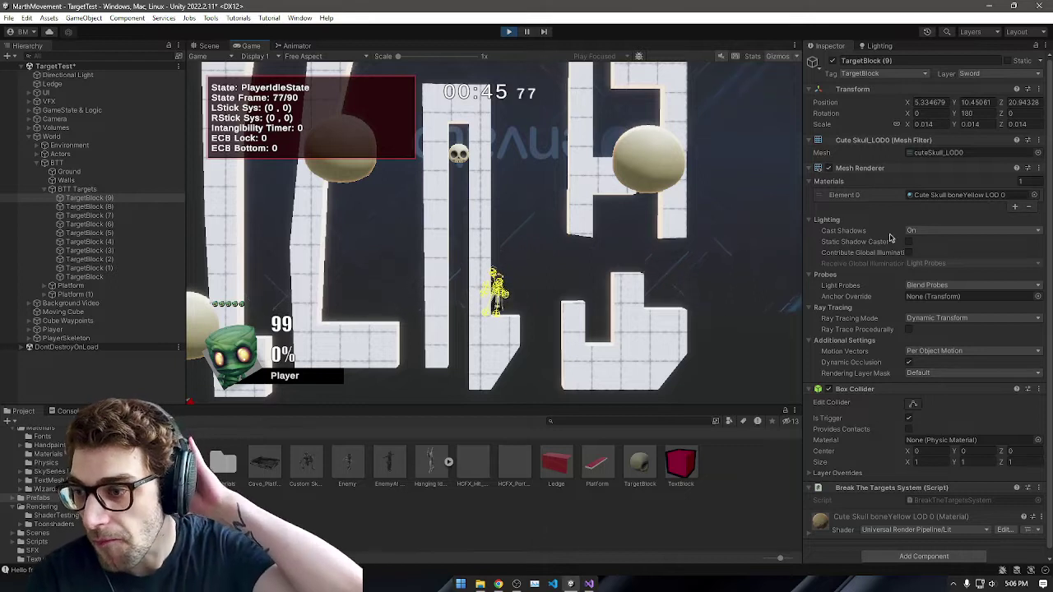
Step: Try the Cute Skull Gold, Pink and ZombieCute LOD 0 materials on TargetBlock (9)'s mesh renderer
{"action": "left_click", "coordinate": [1034, 198]}
{"action": "left_click", "coordinate": [1013, 281]}
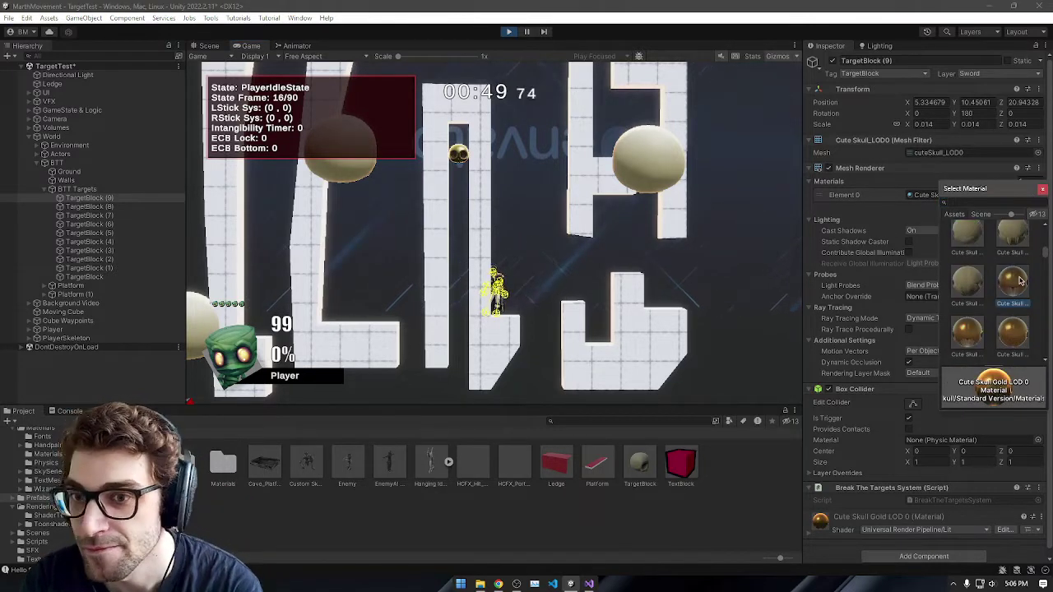
{"action": "scroll", "coordinate": [1004, 312], "scroll_direction": "down", "scroll_amount": 1}
{"action": "left_click", "coordinate": [1000, 329]}
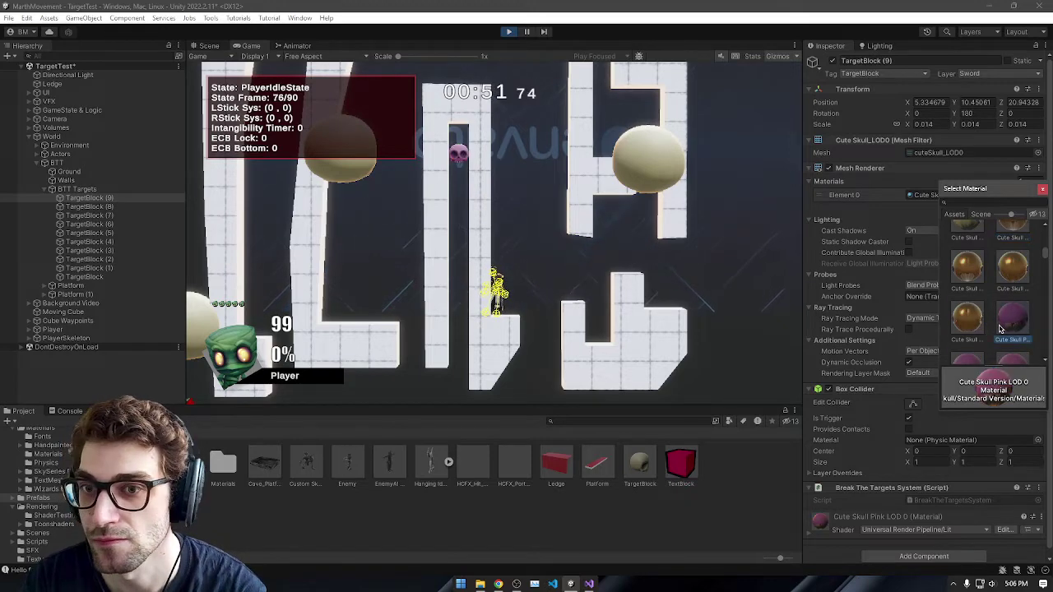
{"action": "scroll", "coordinate": [1004, 321], "scroll_direction": "down", "scroll_amount": 2}
{"action": "left_click", "coordinate": [1013, 296]}
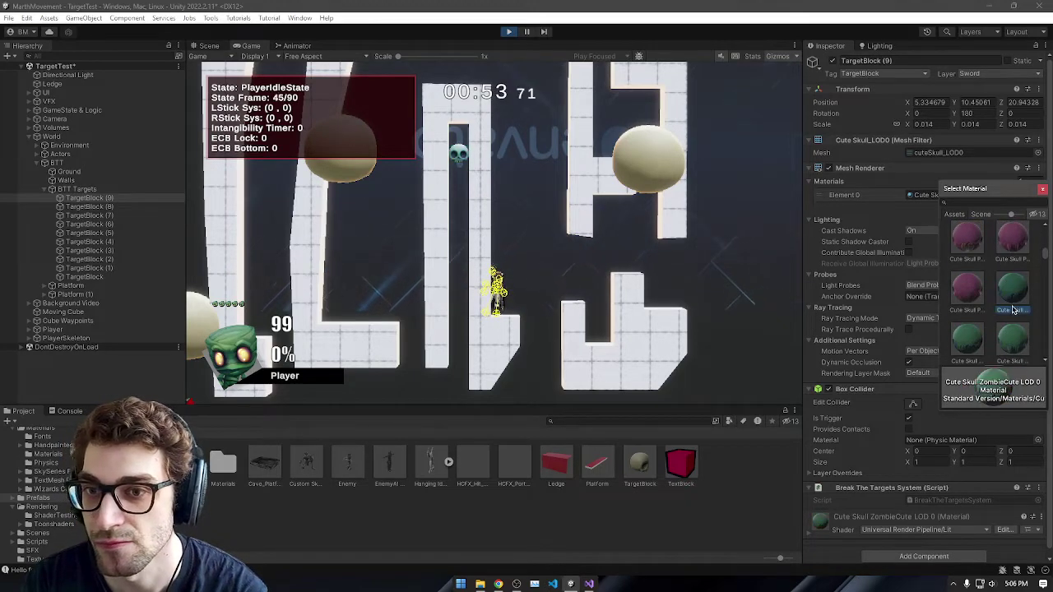
Step: Try the CaveStacked, CaveCeiling, Blue_Clipping and Block materials on TargetBlock (9)'s mesh renderer
{"action": "scroll", "coordinate": [1011, 313], "scroll_direction": "down", "scroll_amount": 6}
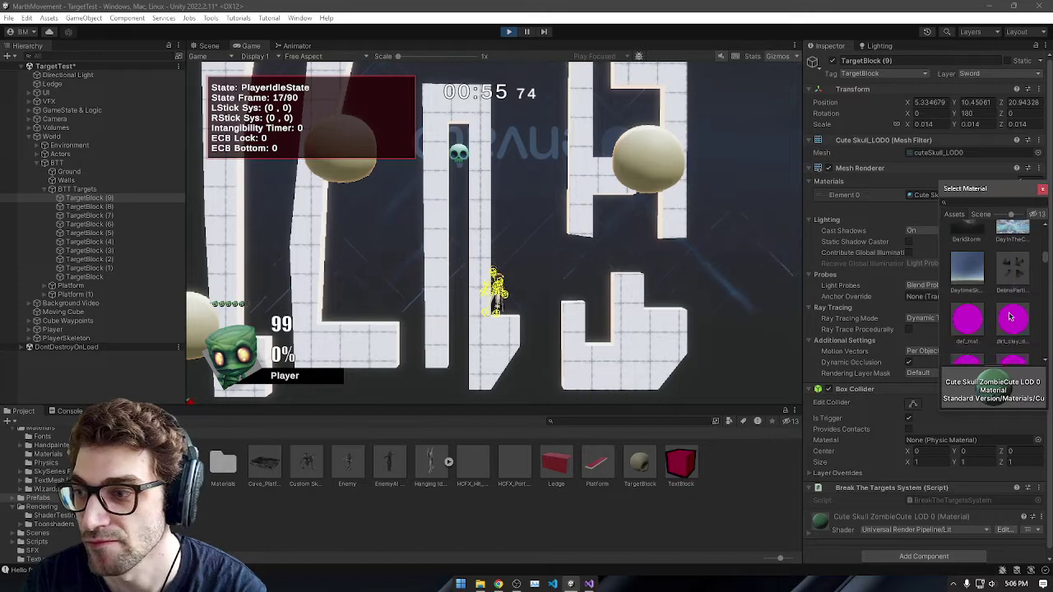
{"action": "scroll", "coordinate": [1011, 317], "scroll_direction": "down", "scroll_amount": 5}
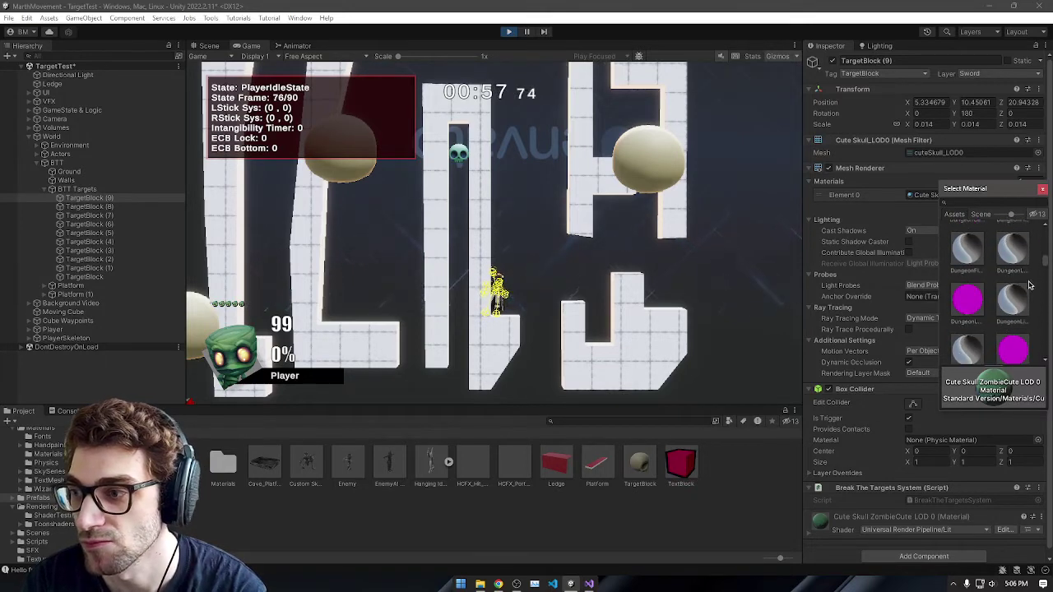
{"action": "left_click_drag", "start_coordinate": [1045, 263], "coordinate": [1046, 247]}
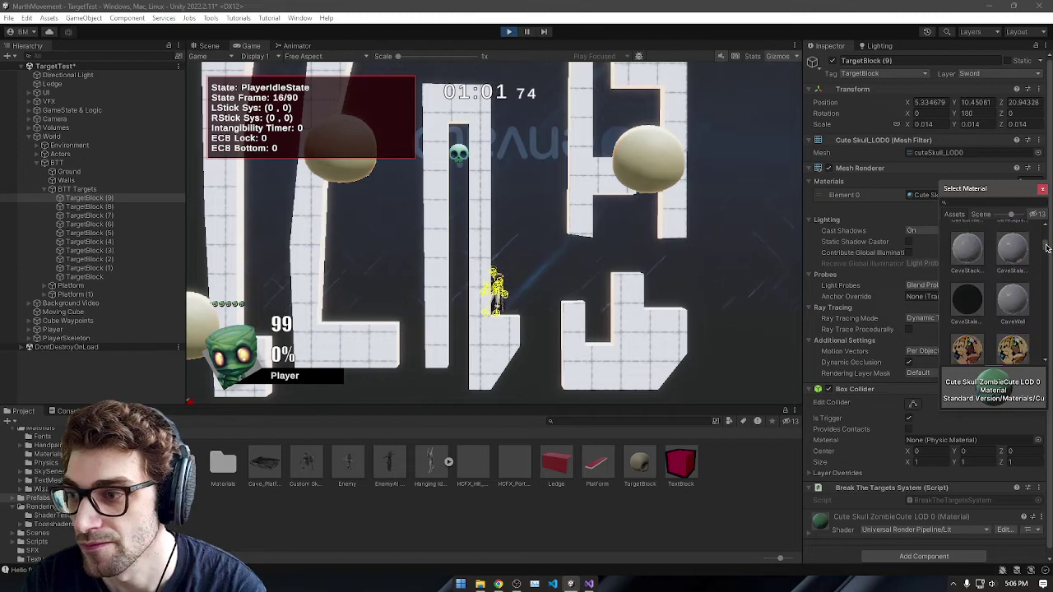
{"action": "left_click", "coordinate": [969, 261]}
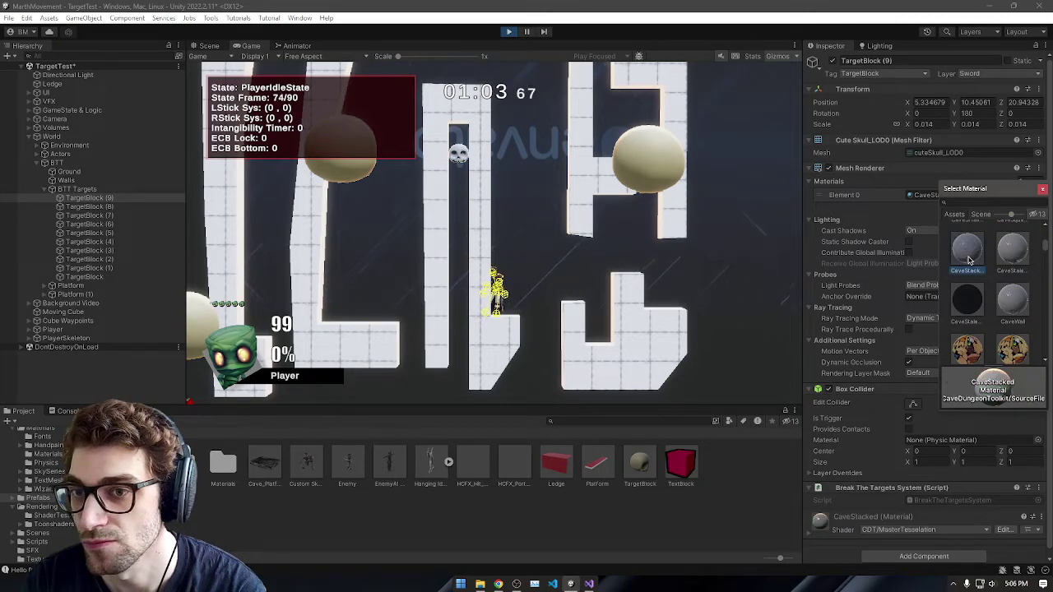
{"action": "left_click", "coordinate": [1013, 246]}
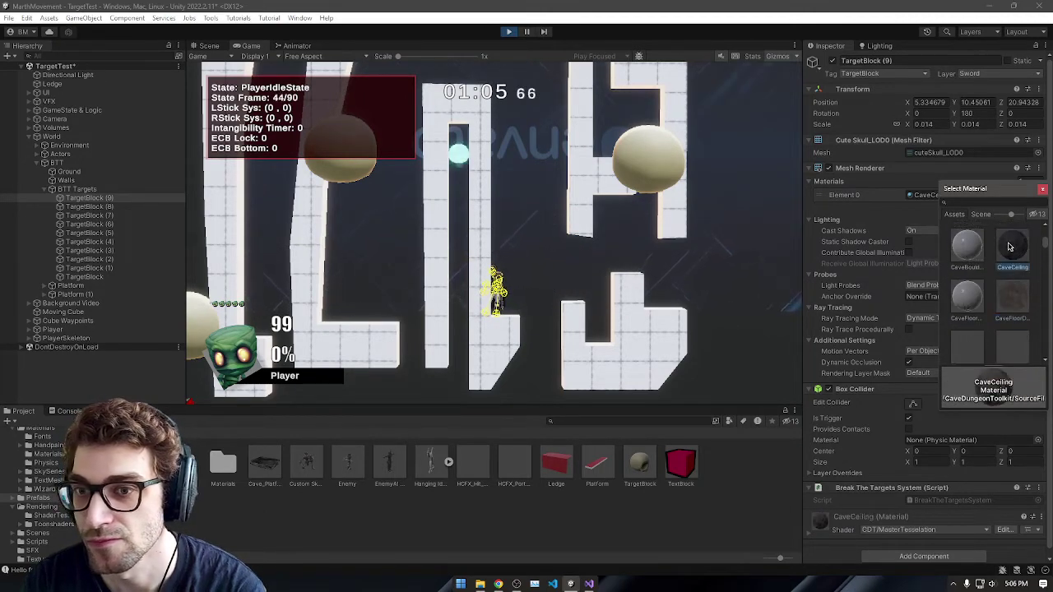
{"action": "scroll", "coordinate": [1005, 273], "scroll_direction": "up", "scroll_amount": 8}
{"action": "left_click", "coordinate": [962, 229]}
{"action": "scroll", "coordinate": [973, 289], "scroll_direction": "up", "scroll_amount": 5}
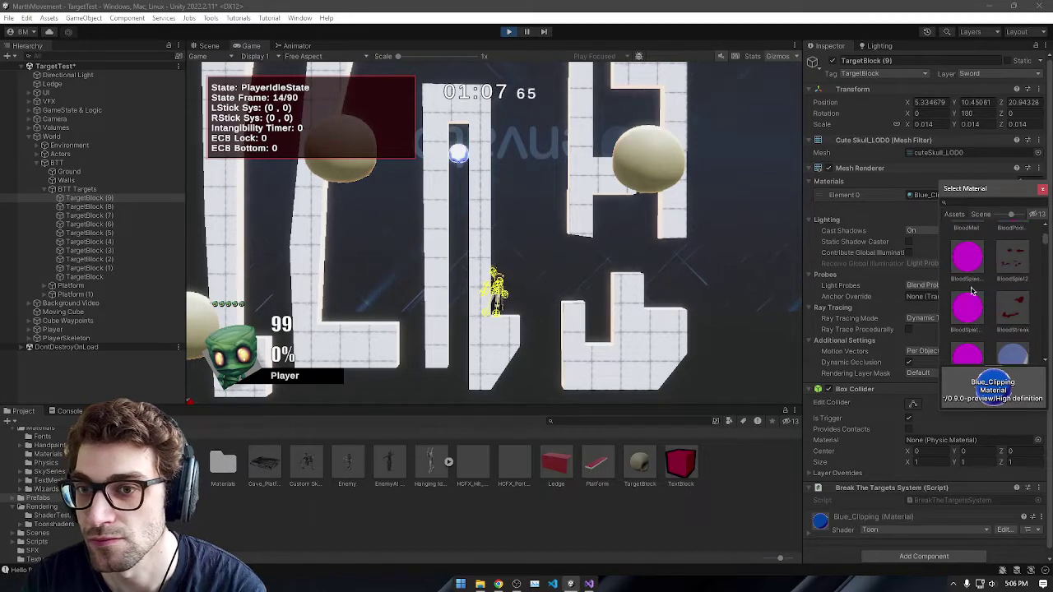
{"action": "left_click", "coordinate": [1013, 260]}
{"action": "scroll", "coordinate": [1009, 274], "scroll_direction": "up", "scroll_amount": 4}
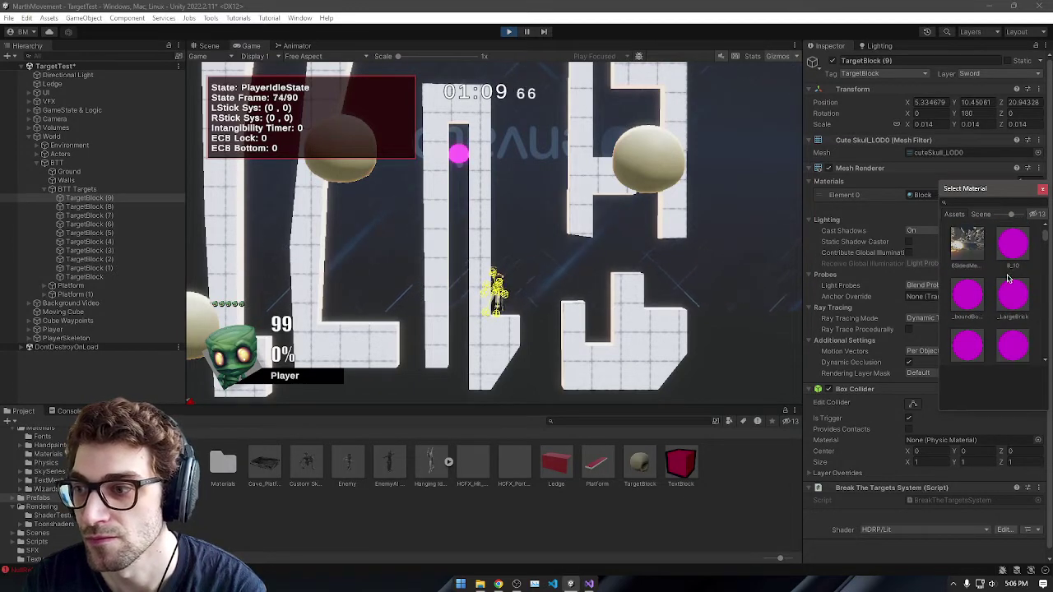
{"action": "scroll", "coordinate": [1012, 276], "scroll_direction": "down", "scroll_amount": 1}
Step: Apply the Cute Skull boneYellow LOD 0 material to TargetBlock (9) after trying LOD 2, and stop play mode
{"action": "left_click_drag", "start_coordinate": [1047, 239], "coordinate": [1045, 255]}
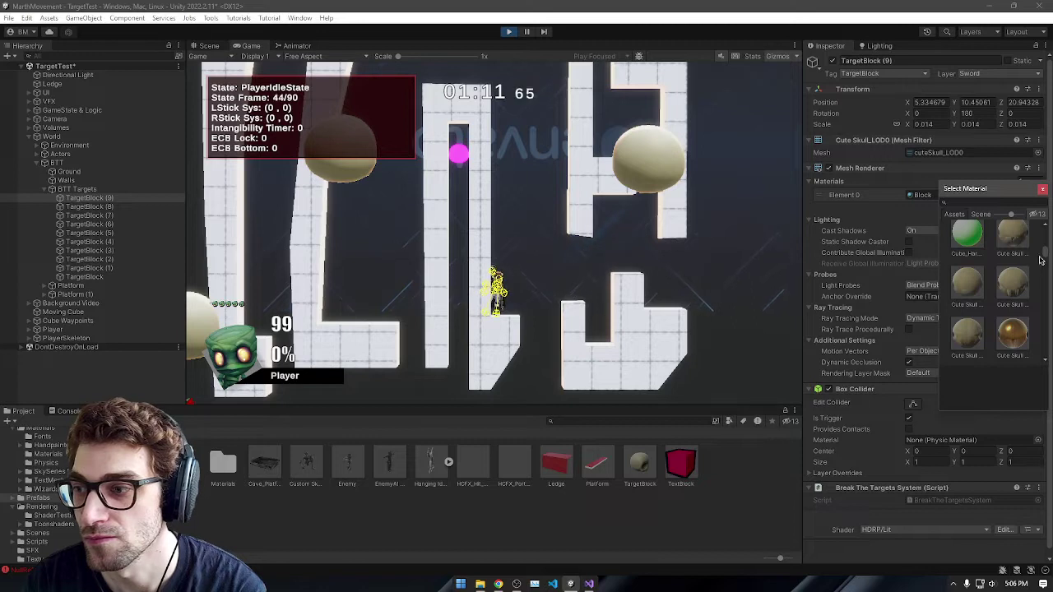
{"action": "left_click", "coordinate": [1000, 292]}
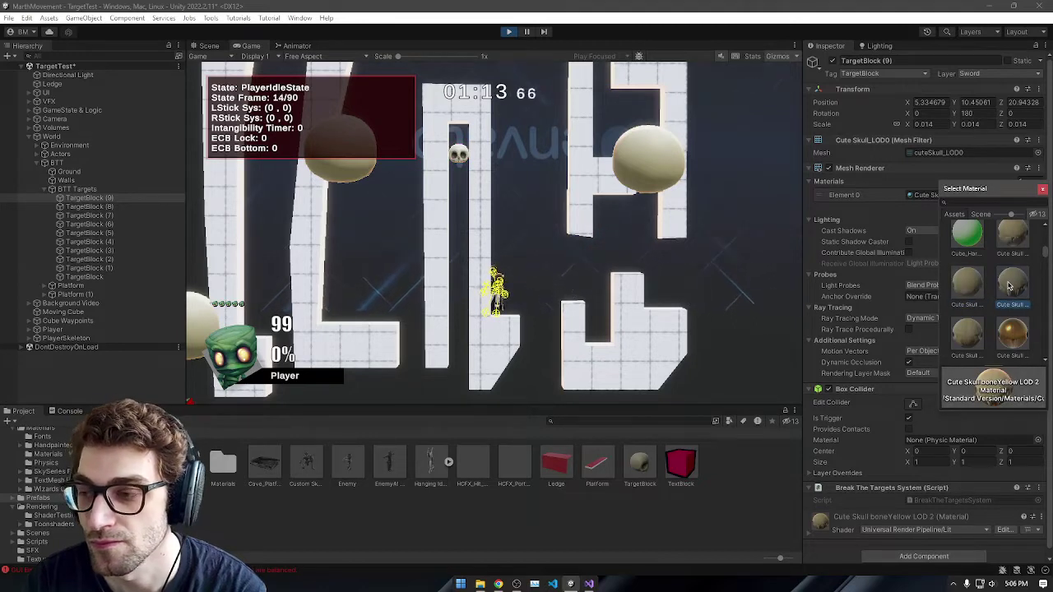
{"action": "left_click", "coordinate": [1014, 251]}
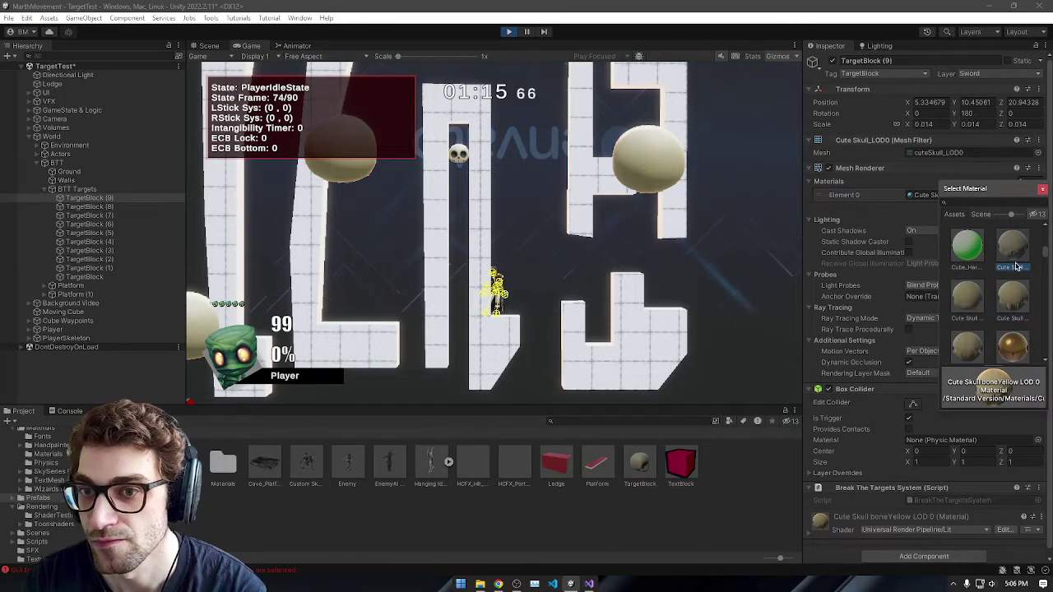
{"action": "double_click", "coordinate": [1014, 264]}
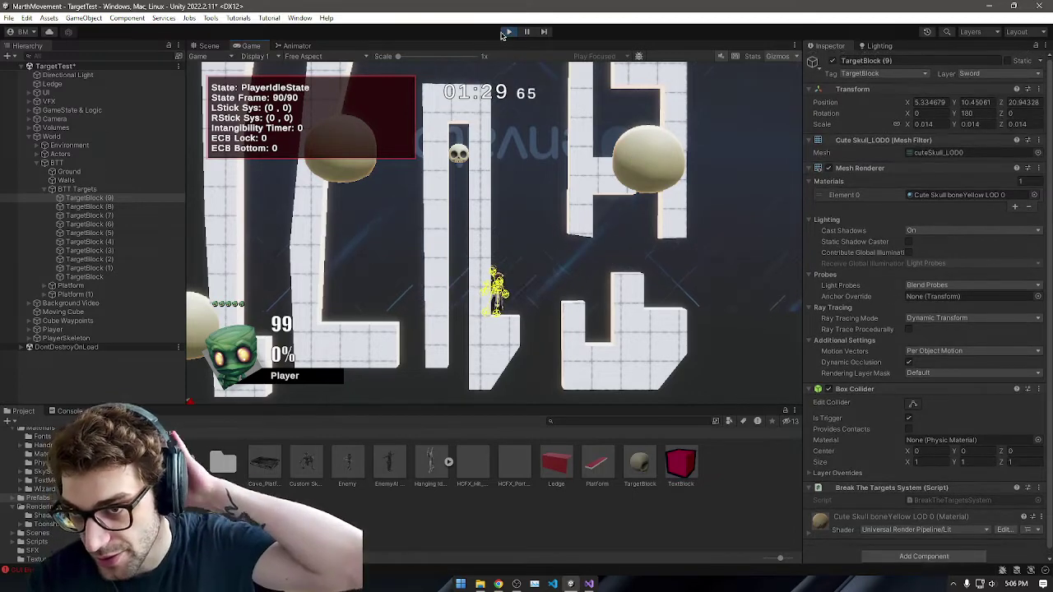
{"action": "key", "text": "ctrl+p"}
Step: Open the TargetBlock prefab for editing and frame its skull from the front
{"action": "left_click", "coordinate": [1036, 418]}
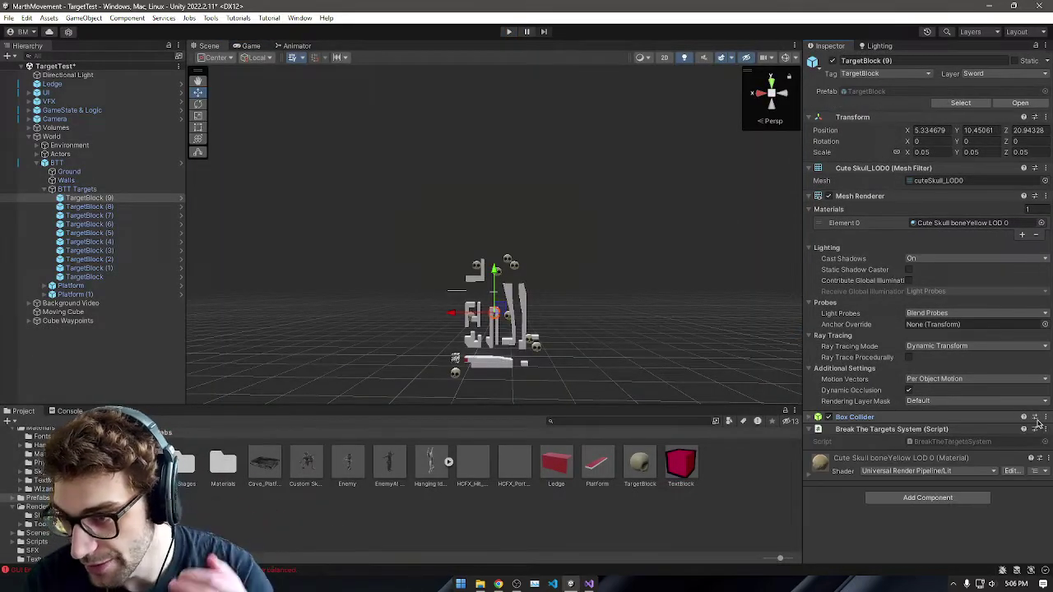
{"action": "double_click", "coordinate": [860, 90]}
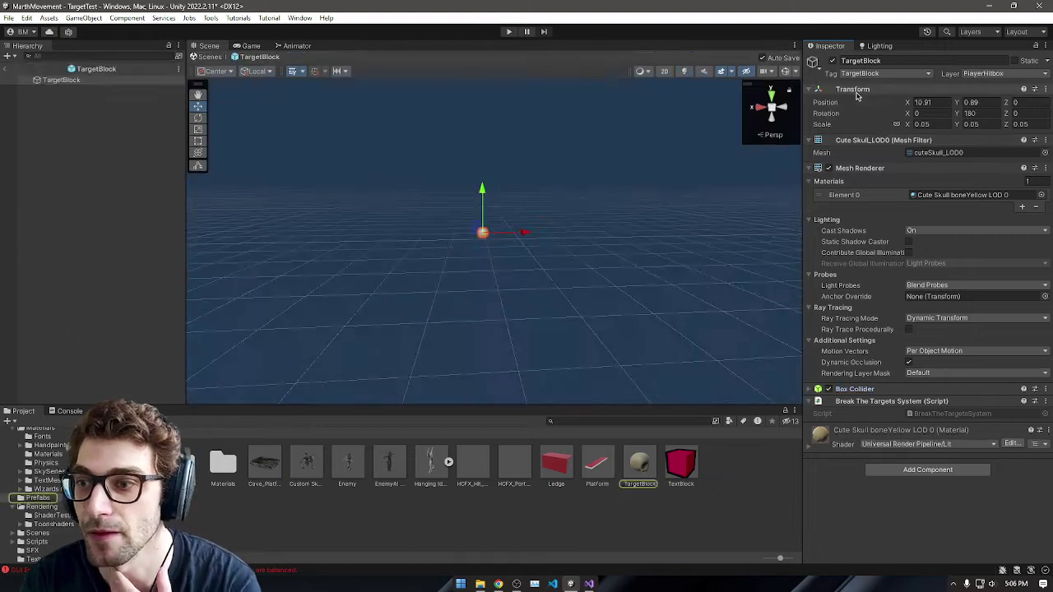
{"action": "left_click", "coordinate": [98, 91]}
{"action": "double_click", "coordinate": [94, 84]}
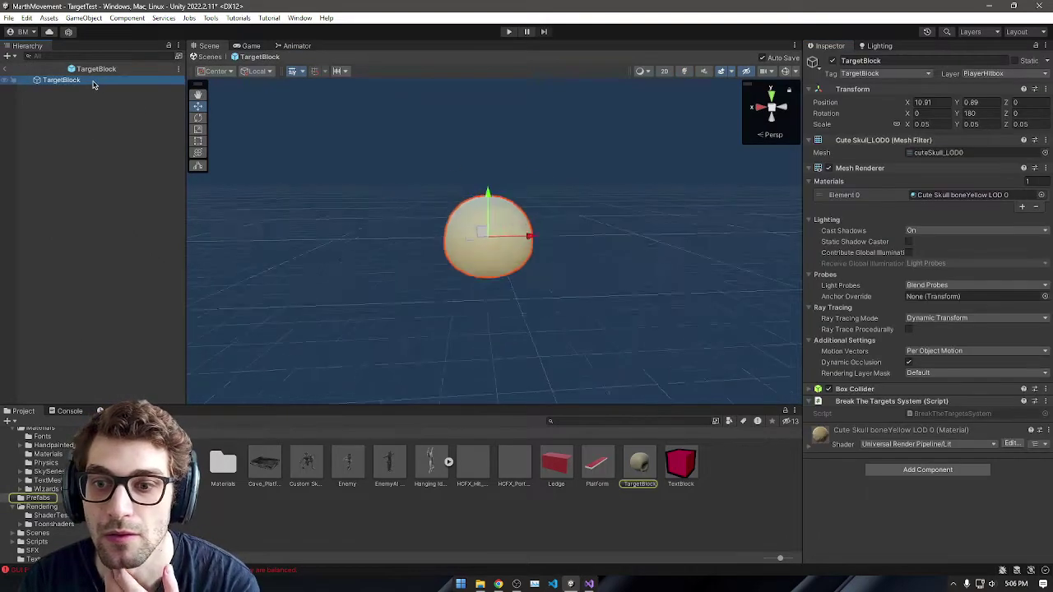
{"action": "right_click_drag", "start_coordinate": [596, 200], "coordinate": [16, 229]}
{"action": "key", "text": "w"}
{"action": "key", "text": "w"}
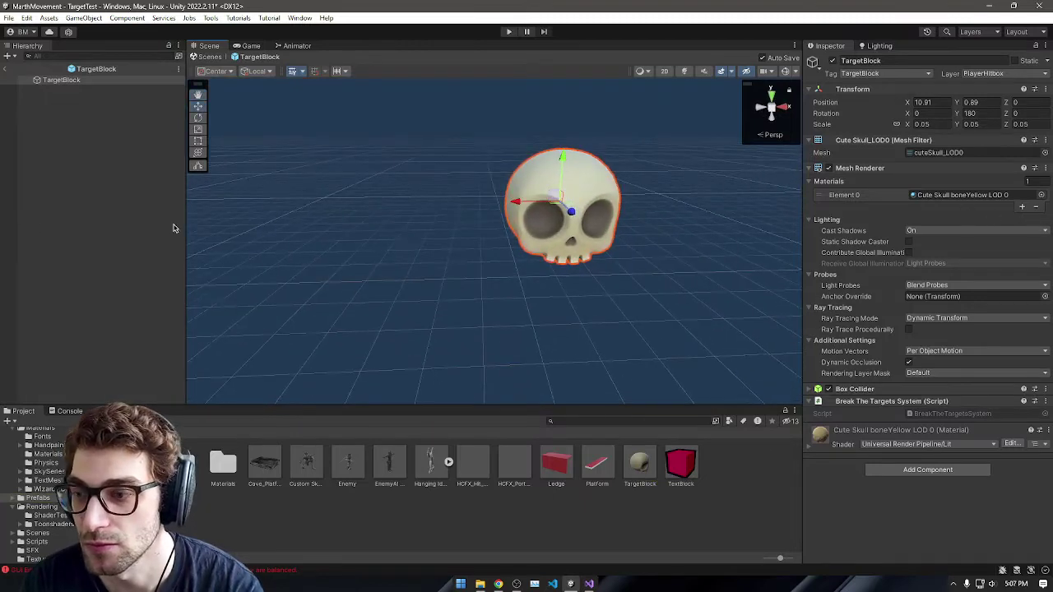
Step: Replace the TargetBlock prefab's Box Collider with a Mesh Collider that has Convex and Is Trigger enabled
{"action": "left_click", "coordinate": [811, 389]}
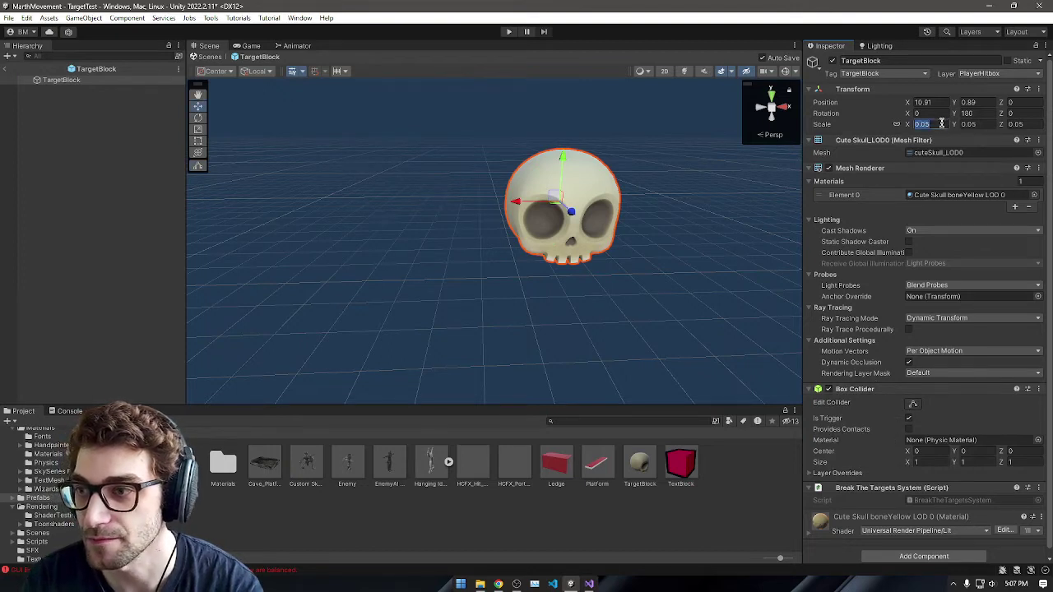
{"action": "left_click", "coordinate": [1038, 389]}
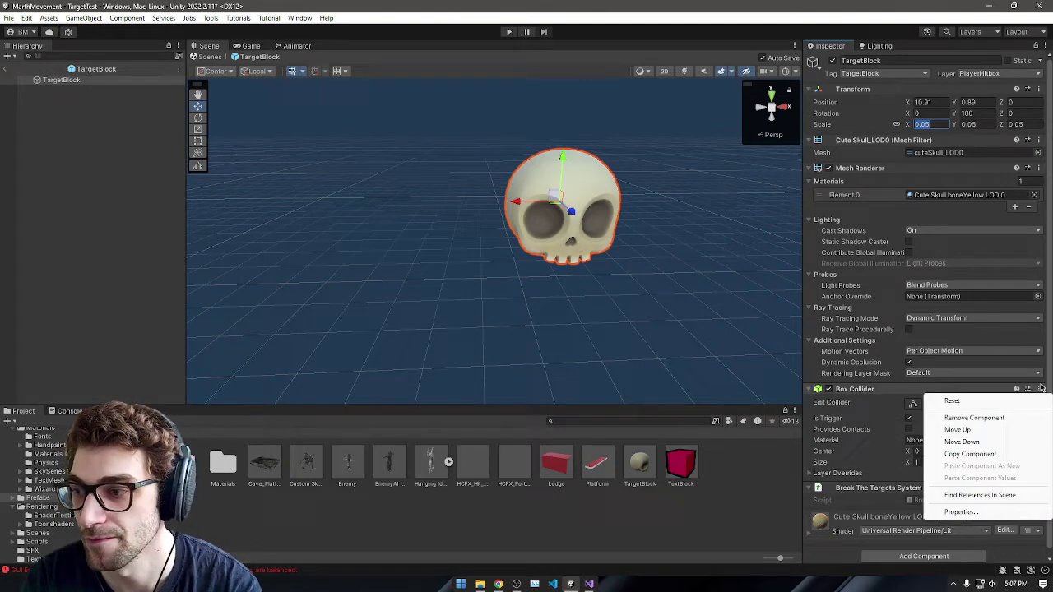
{"action": "left_click", "coordinate": [1006, 419]}
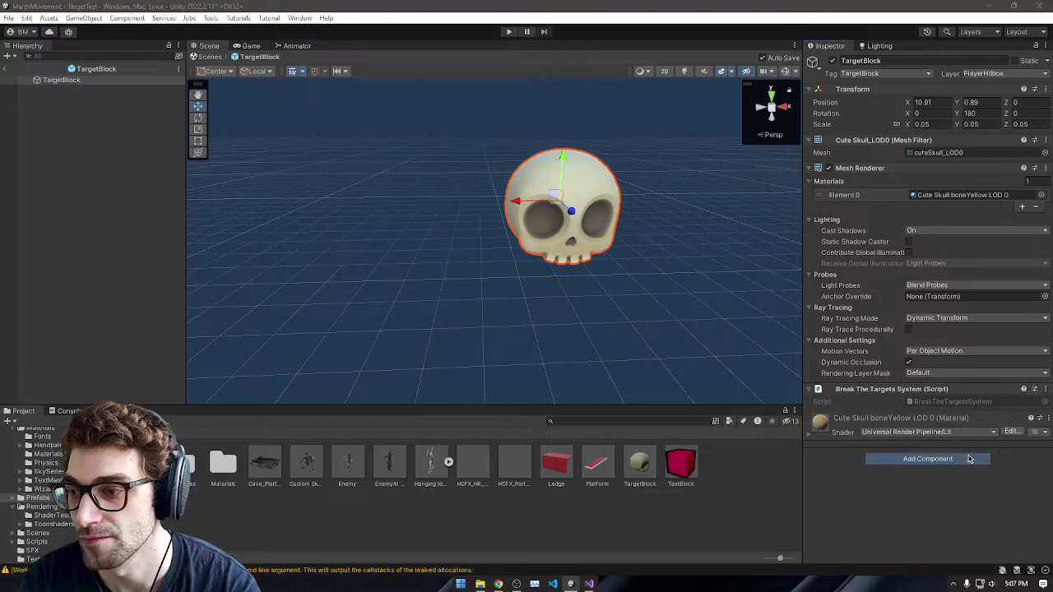
{"action": "left_click", "coordinate": [970, 459]}
{"action": "type", "text": "mesh"}
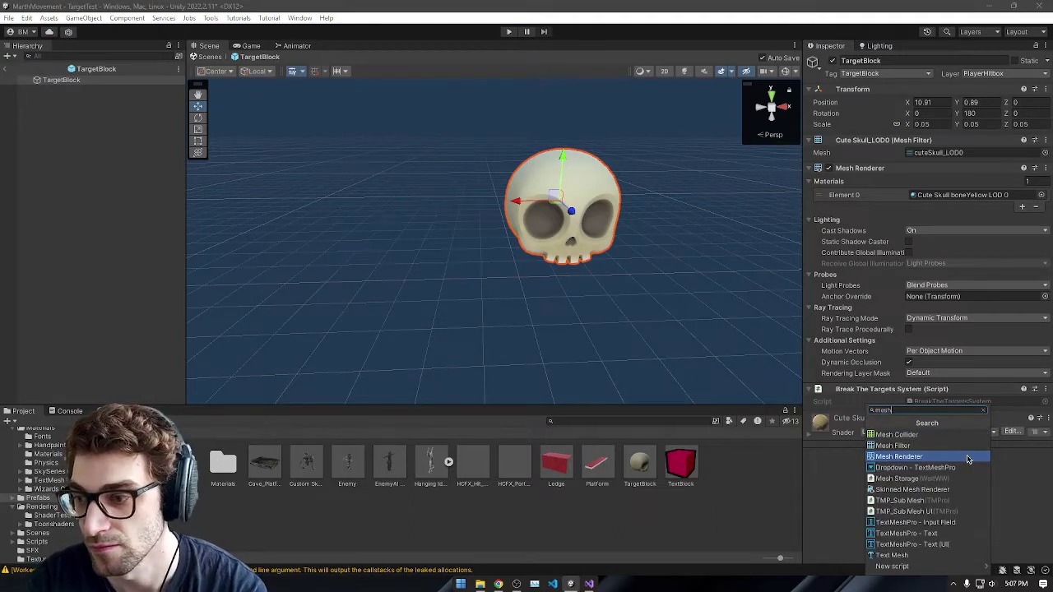
{"action": "key", "text": "Up"}
{"action": "key", "text": "Up"}
{"action": "key", "text": "Return"}
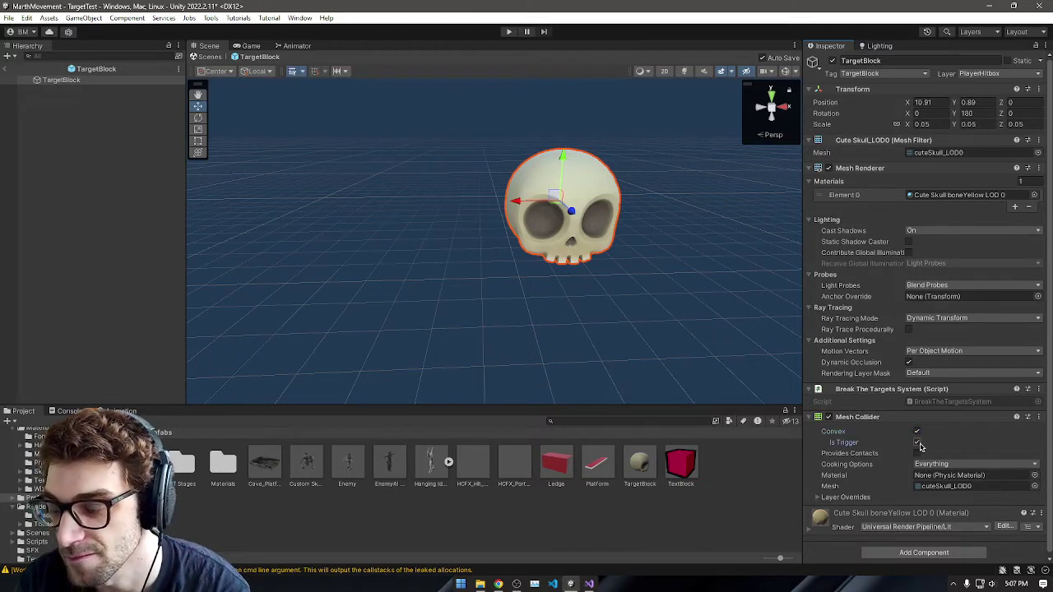
Step: Assign the cuteSkull_LOD0 mesh to the Mesh Collider with None as its physic material
{"action": "left_click", "coordinate": [1035, 486]}
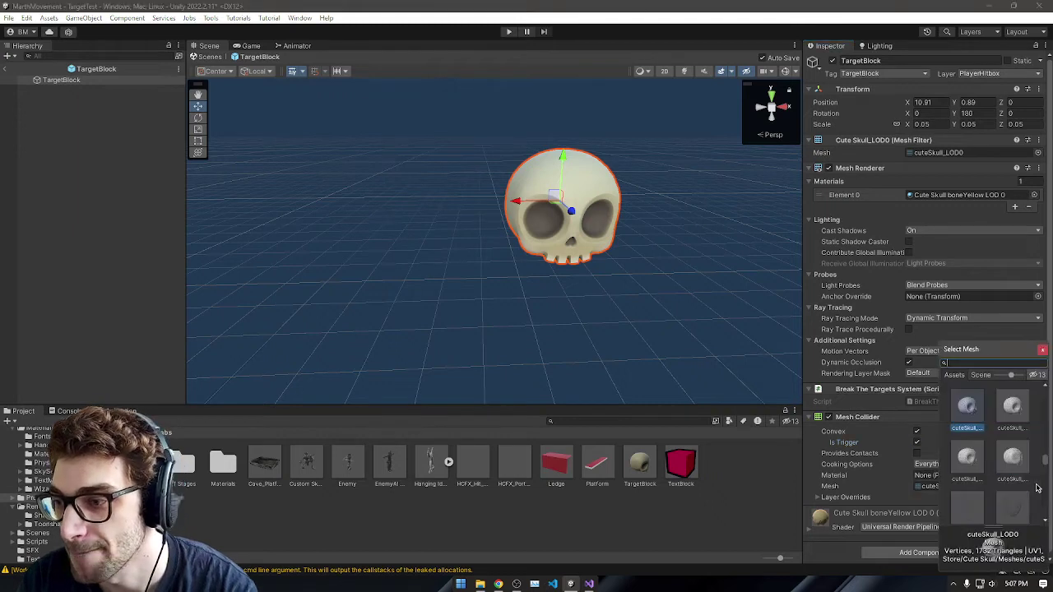
{"action": "double_click", "coordinate": [968, 405]}
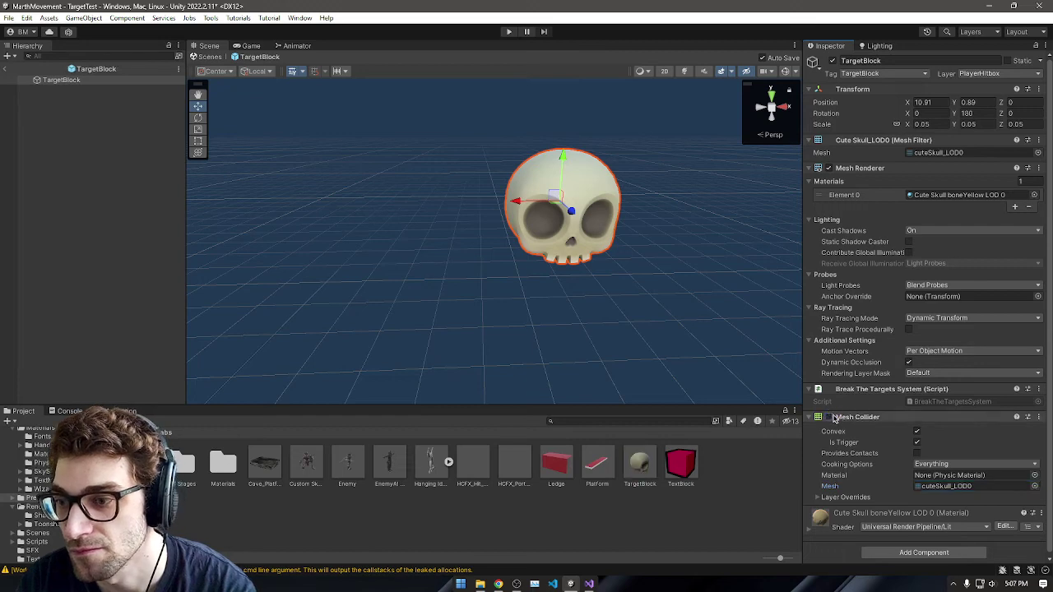
{"action": "scroll", "coordinate": [897, 450], "scroll_direction": "down", "scroll_amount": 1}
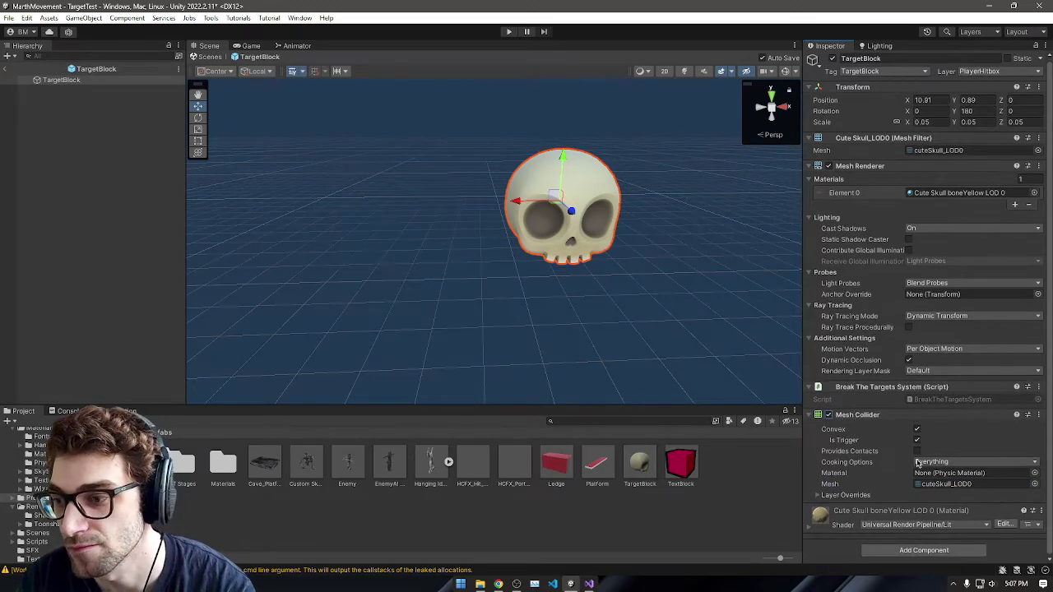
{"action": "left_click", "coordinate": [1034, 474]}
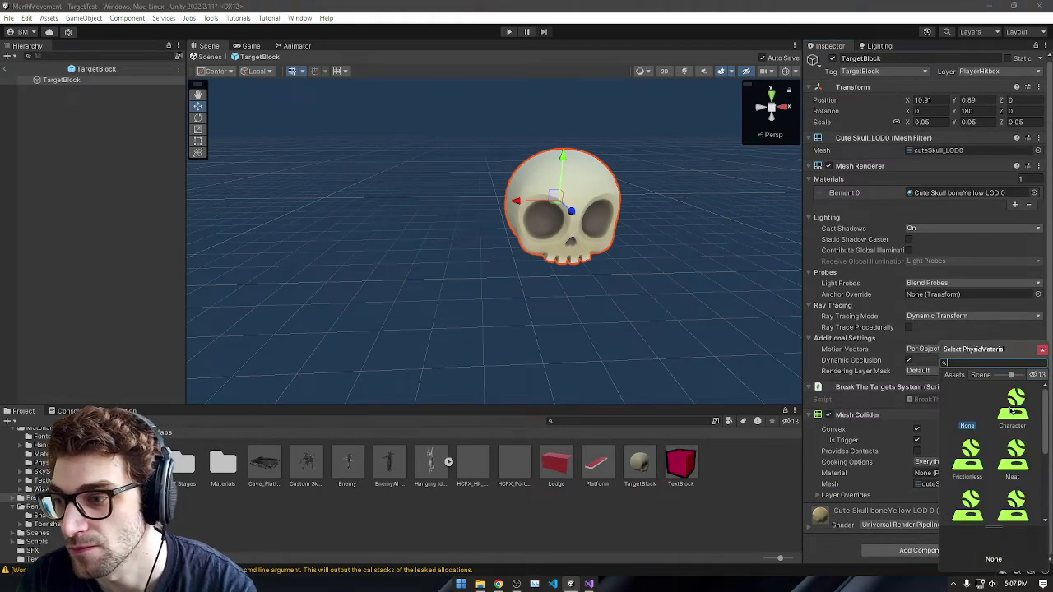
{"action": "double_click", "coordinate": [972, 406]}
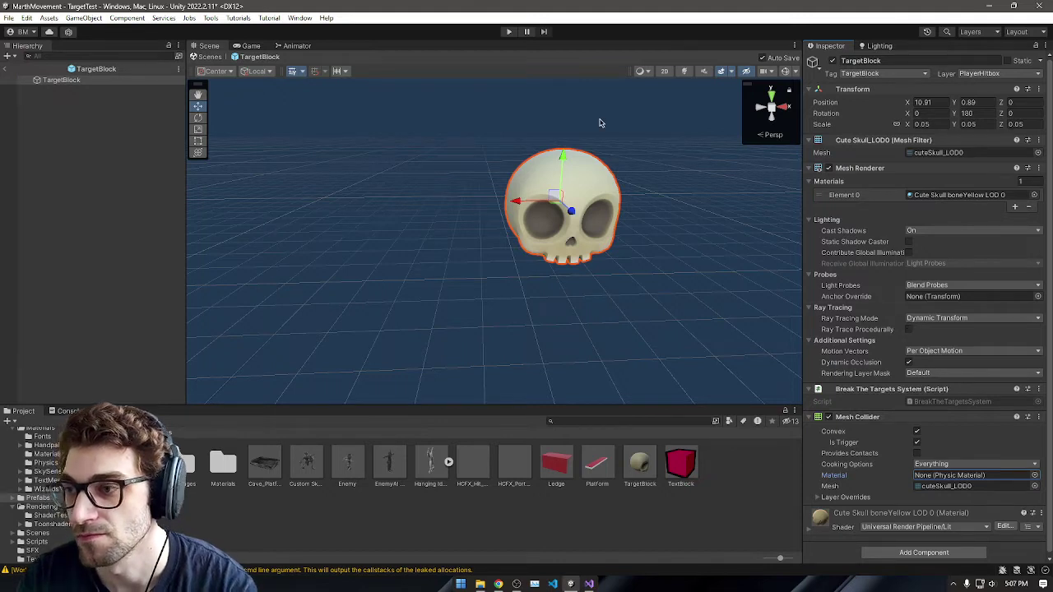
Step: Run the TargetTest scene in play mode to check the skull targets, and stop it
{"action": "left_click", "coordinate": [508, 32]}
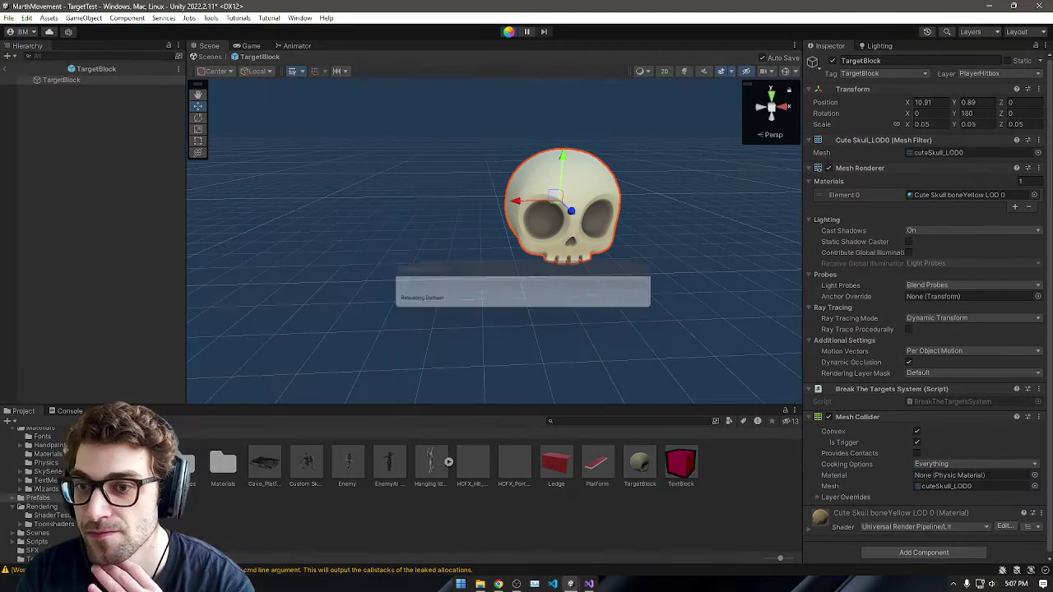
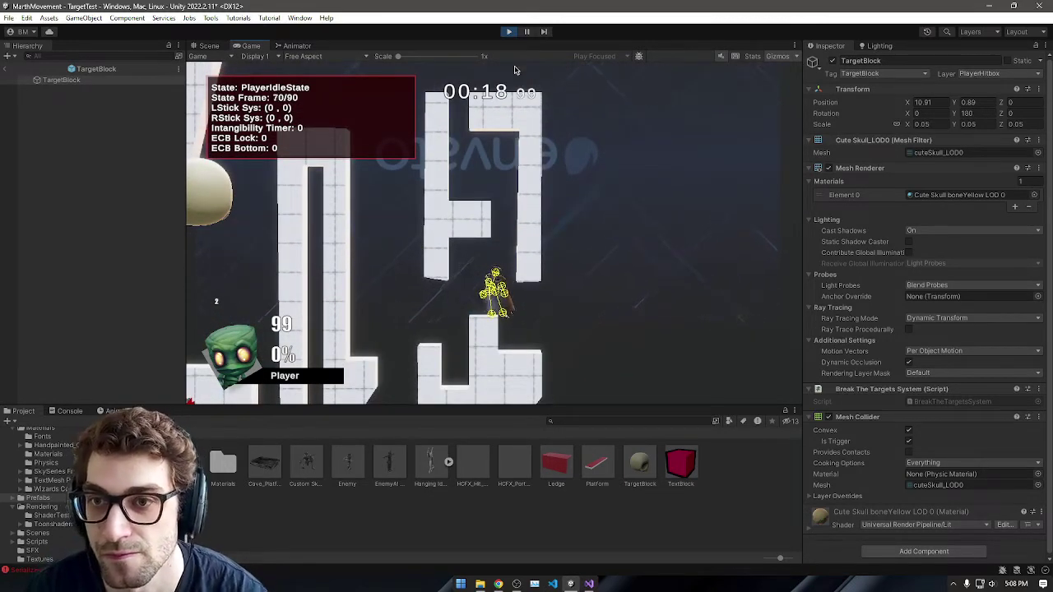
{"action": "left_click", "coordinate": [508, 31]}
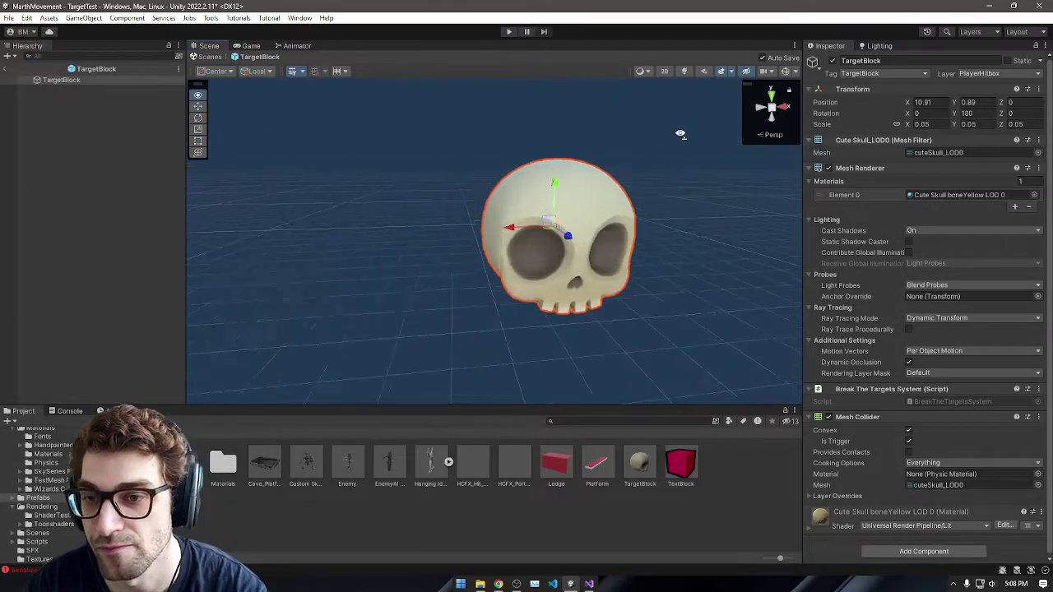
Step: Set the TargetBlock prefab's Y rotation to 0 and return to the TargetTest scene
{"action": "left_click_drag", "start_coordinate": [681, 134], "coordinate": [97, 134], "text": "alt"}
{"action": "key", "text": "s"}
{"action": "right_click_drag", "start_coordinate": [275, 127], "coordinate": [238, 167]}
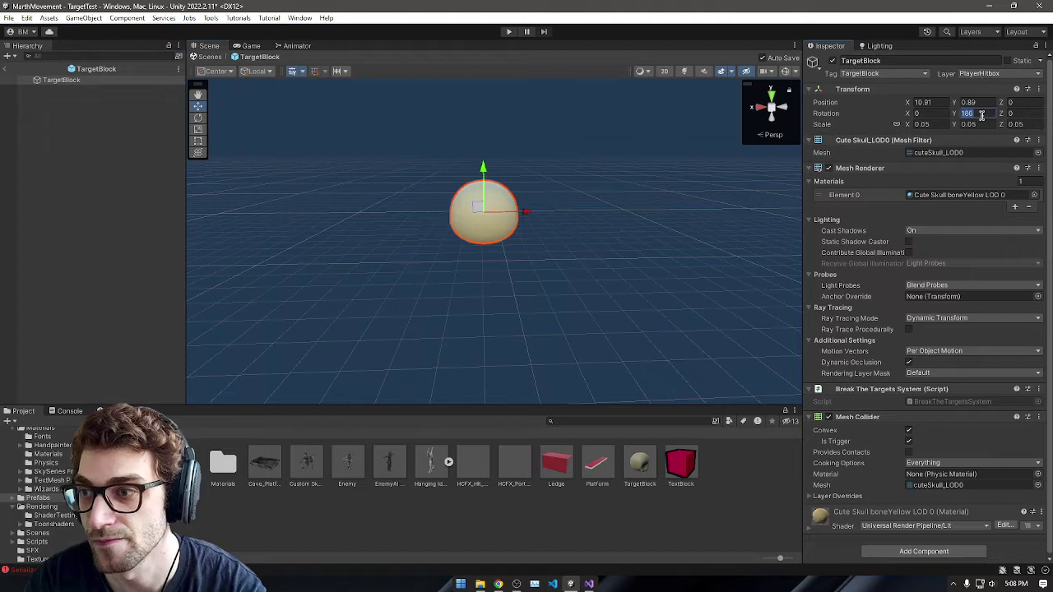
{"action": "type", "text": "0"}
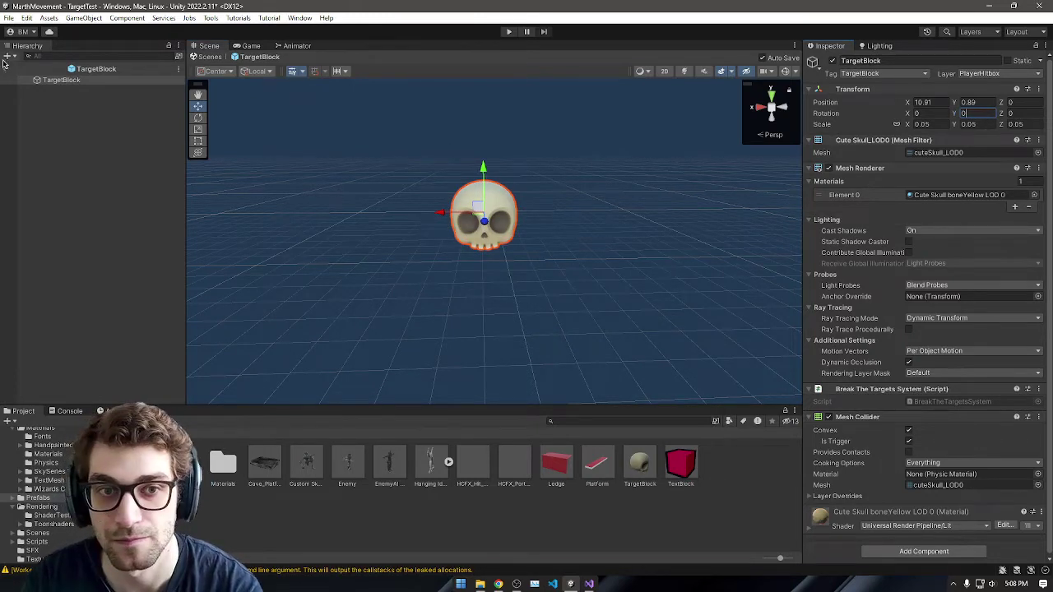
{"action": "left_click", "coordinate": [6, 67]}
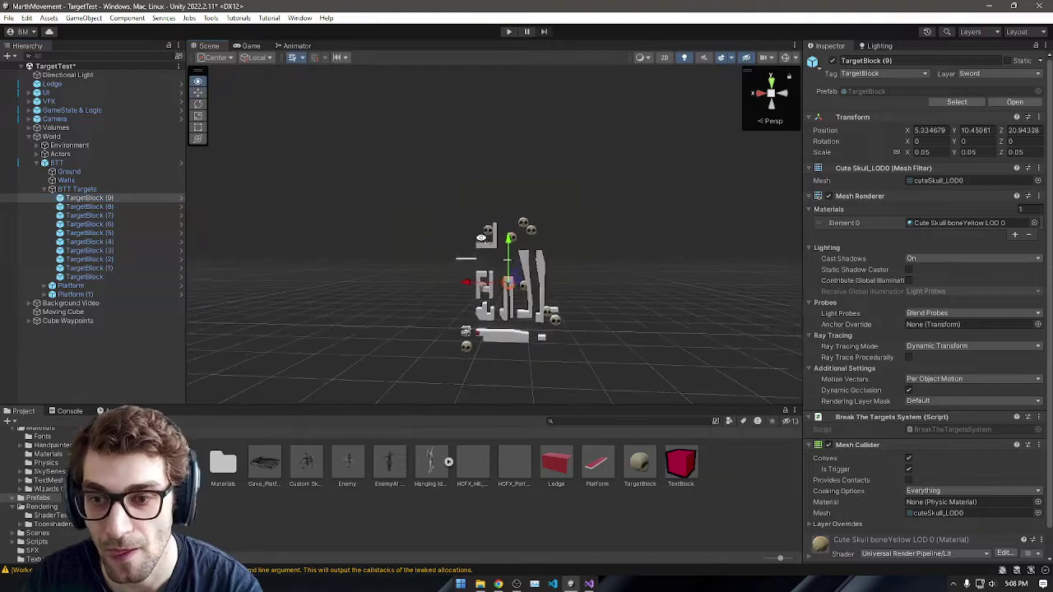
Step: Try a Z rotation of 180 on the BTT Targets group and undo it
{"action": "scroll", "coordinate": [479, 247], "scroll_direction": "up", "scroll_amount": 6}
{"action": "right_click_drag", "start_coordinate": [475, 264], "coordinate": [37, 249]}
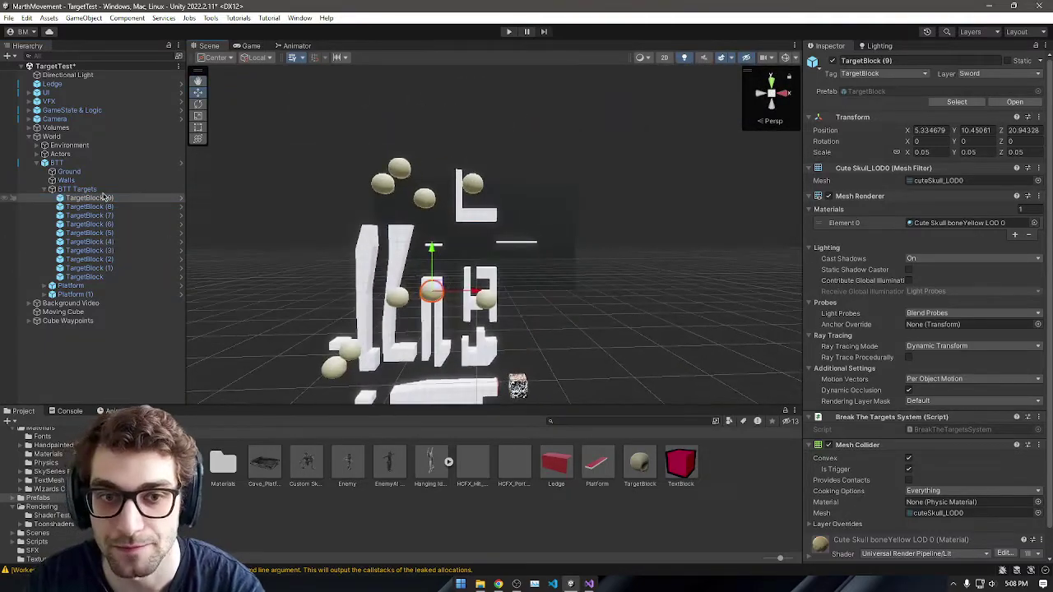
{"action": "left_click", "coordinate": [77, 189]}
{"action": "left_click", "coordinate": [983, 113]}
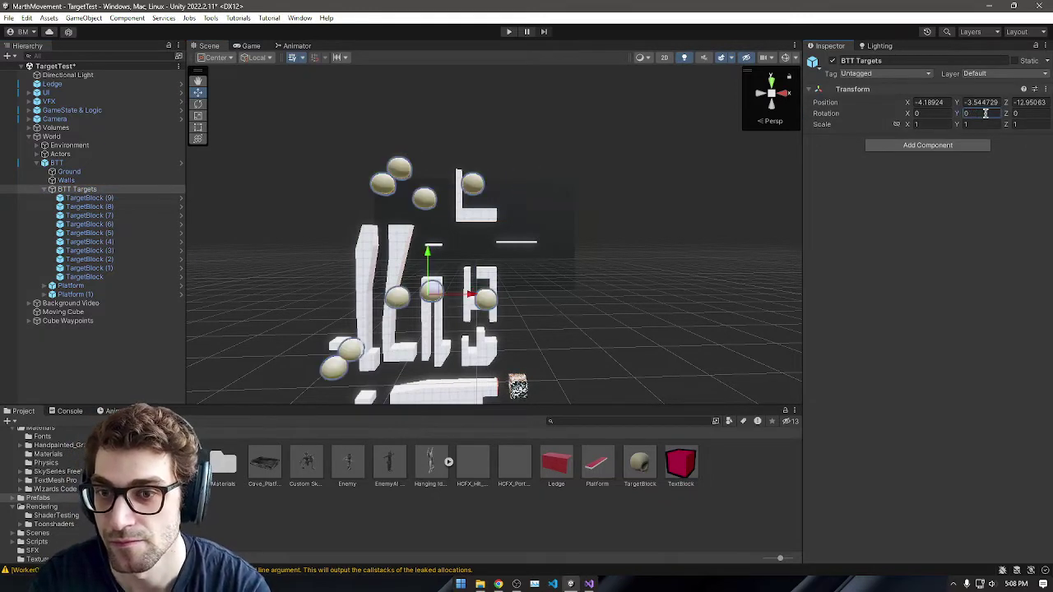
{"action": "double_click", "coordinate": [986, 114]}
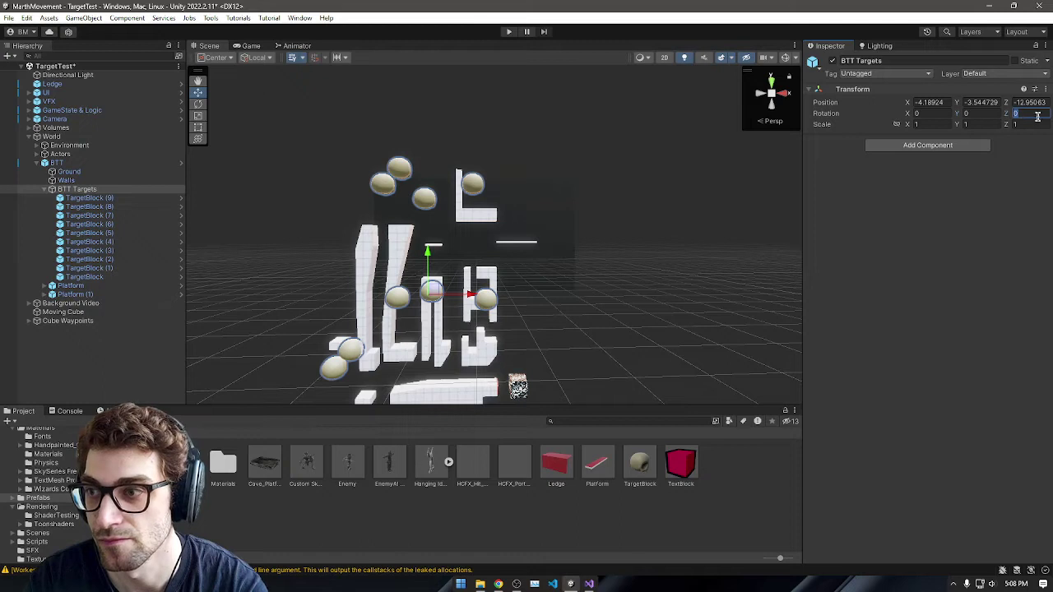
{"action": "type", "text": "180"}
{"action": "key", "text": "ctrl+z"}
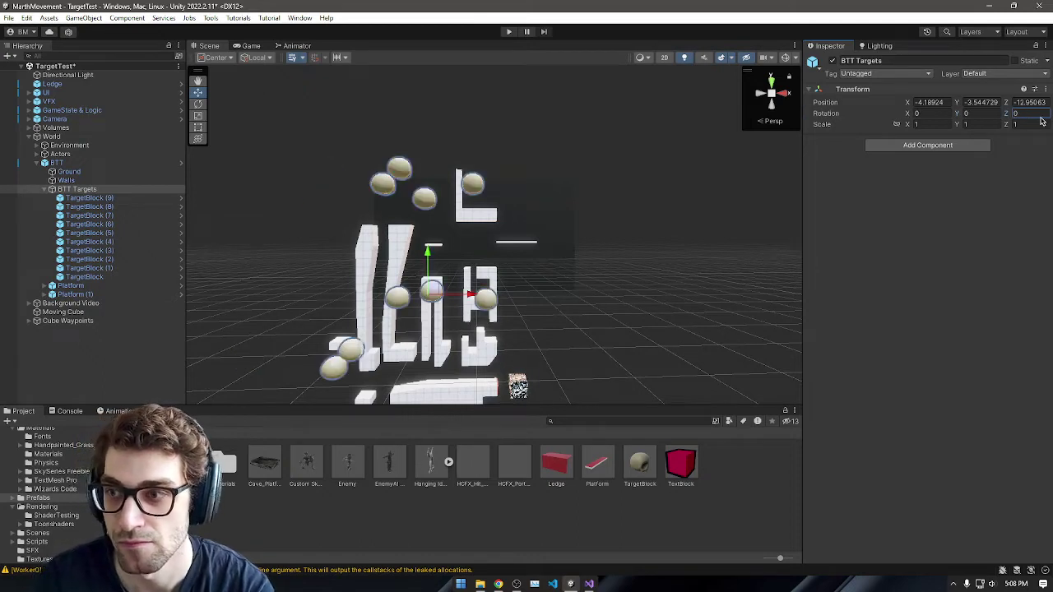
Step: Try a Y rotation of 180 on the BTT Targets group and undo it
{"action": "double_click", "coordinate": [938, 116]}
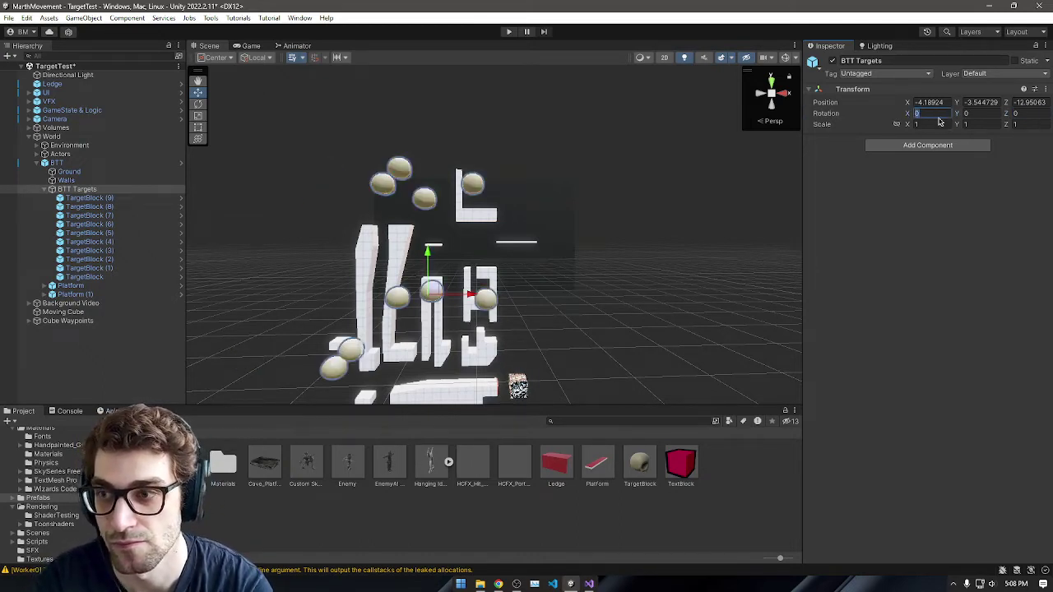
{"action": "type", "text": "0"}
{"action": "double_click", "coordinate": [978, 113]}
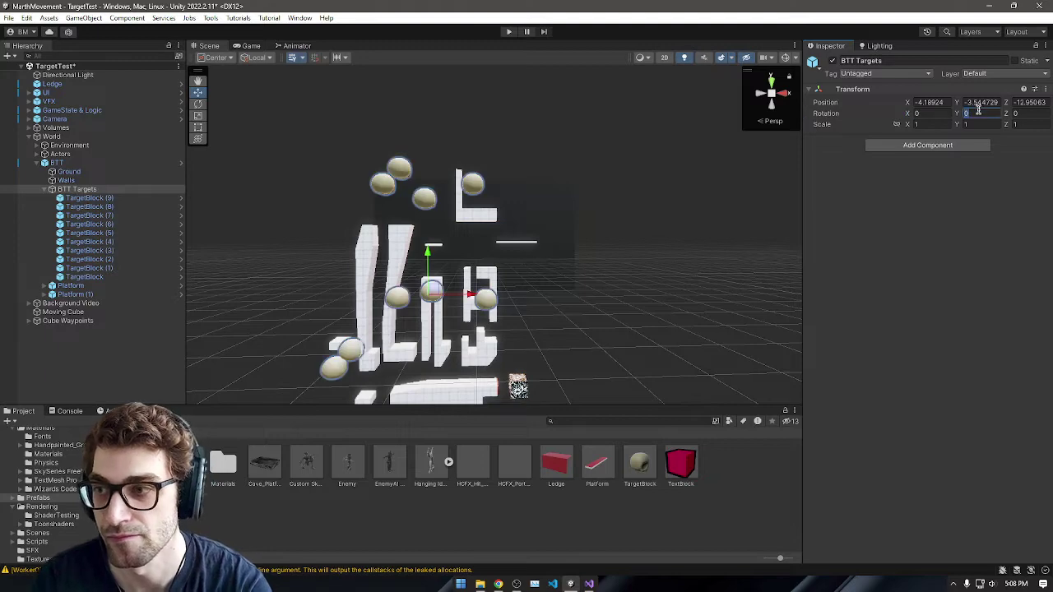
{"action": "type", "text": "180"}
{"action": "key", "text": "ctrl+z"}
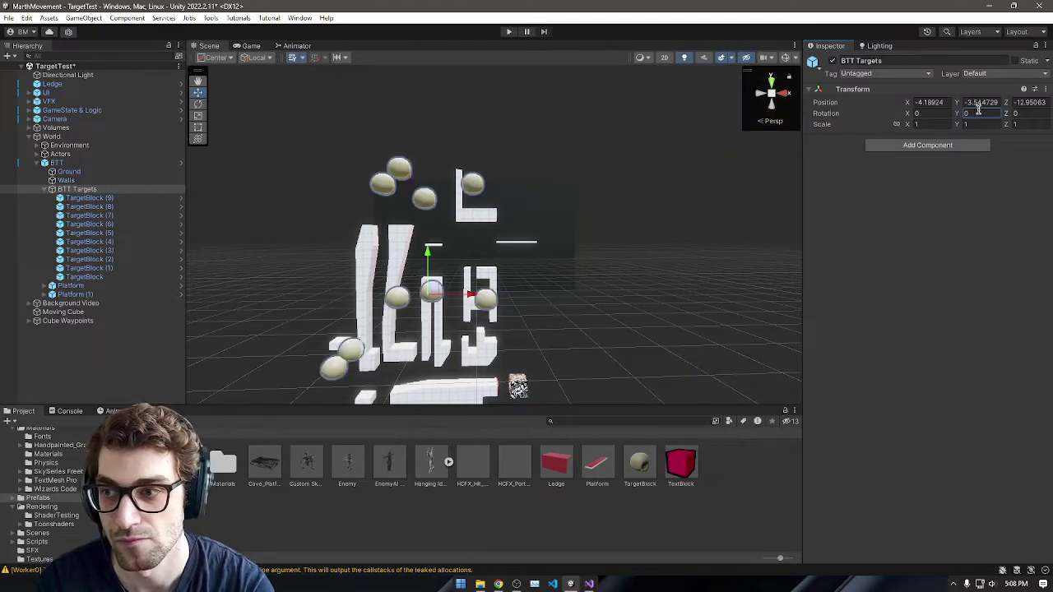
Step: Set the Y rotation of TargetBlock (9) to 180 so its skull faces the other way
{"action": "right_click_drag", "start_coordinate": [732, 184], "coordinate": [640, 225]}
{"action": "key", "text": "w"}
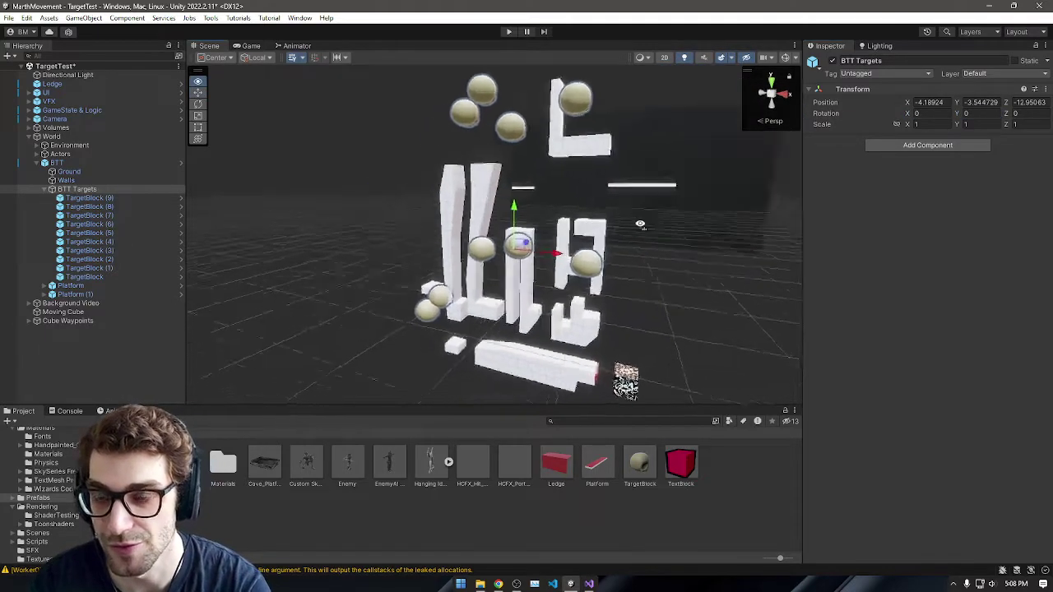
{"action": "scroll", "coordinate": [640, 224], "scroll_direction": "up", "scroll_amount": 5}
{"action": "left_click", "coordinate": [145, 200]}
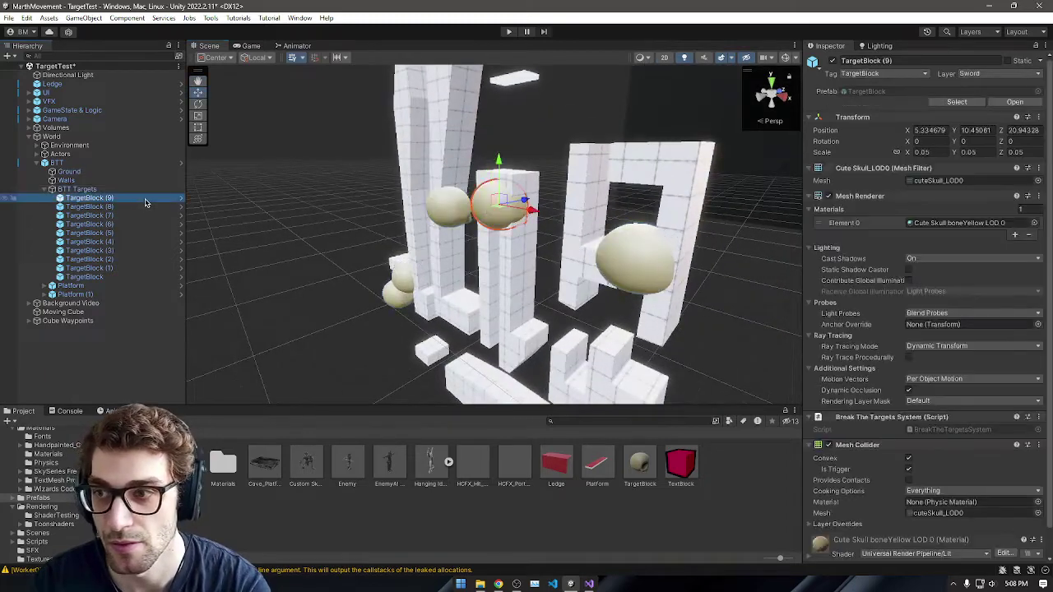
{"action": "left_click", "coordinate": [974, 140]}
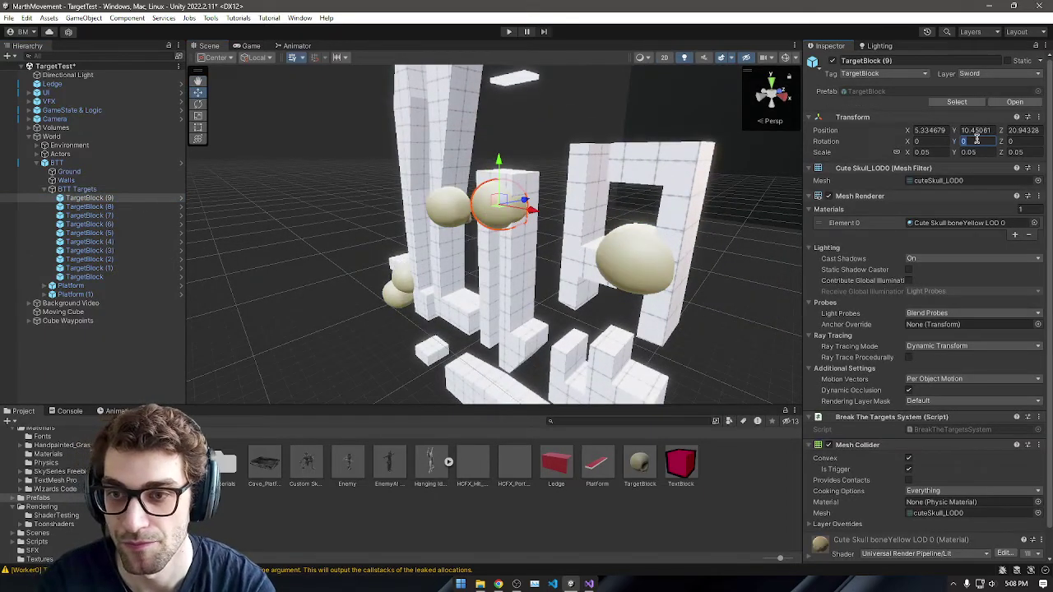
{"action": "type", "text": "180"}
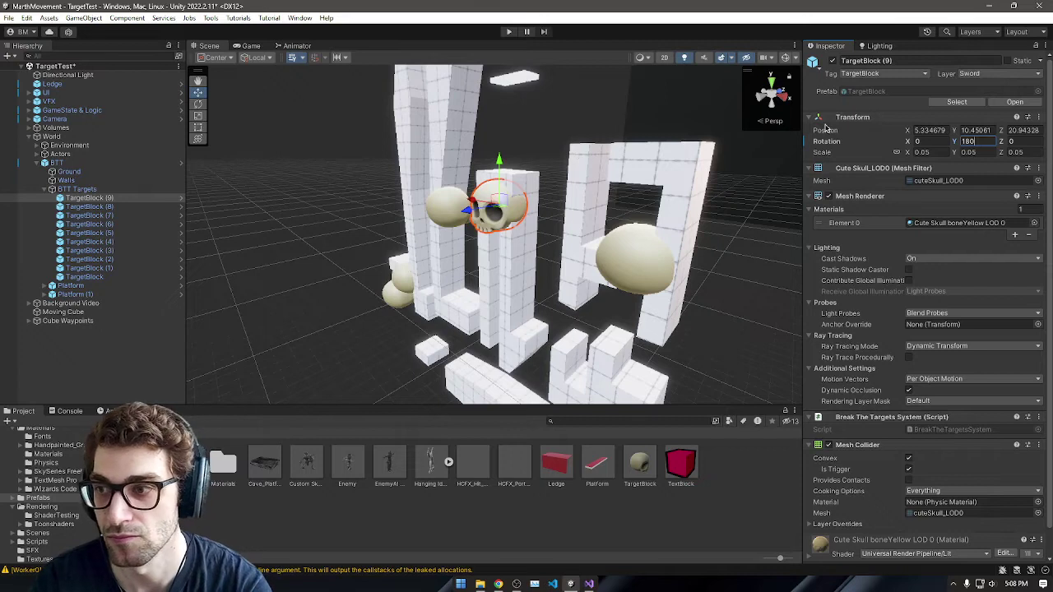
Step: Set the Y rotation of TargetBlock (8) through TargetBlock (3) to 180, one block at a time
{"action": "left_click", "coordinate": [89, 207]}
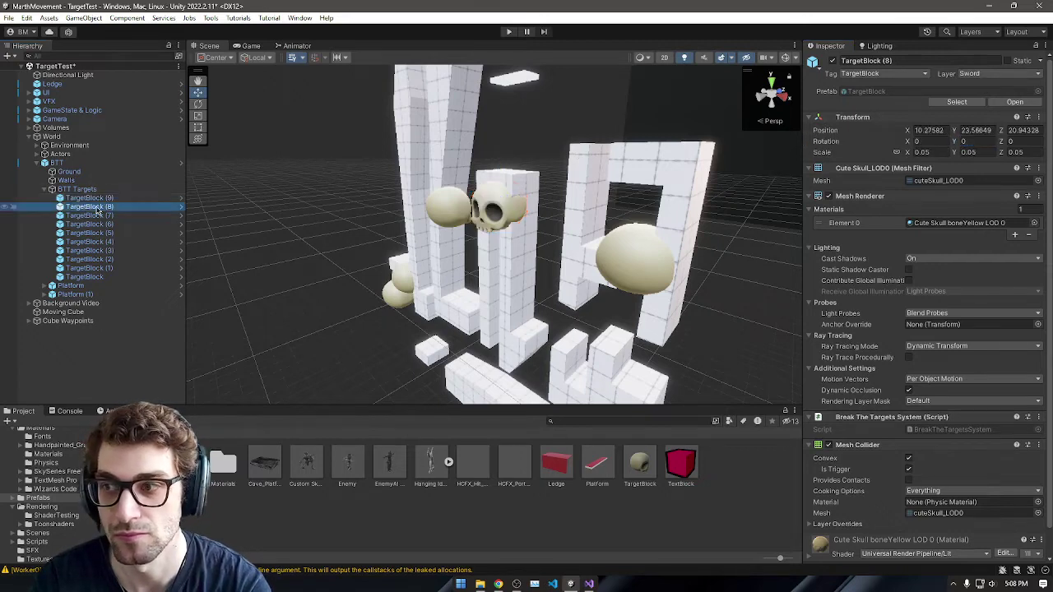
{"action": "key", "text": "Down"}
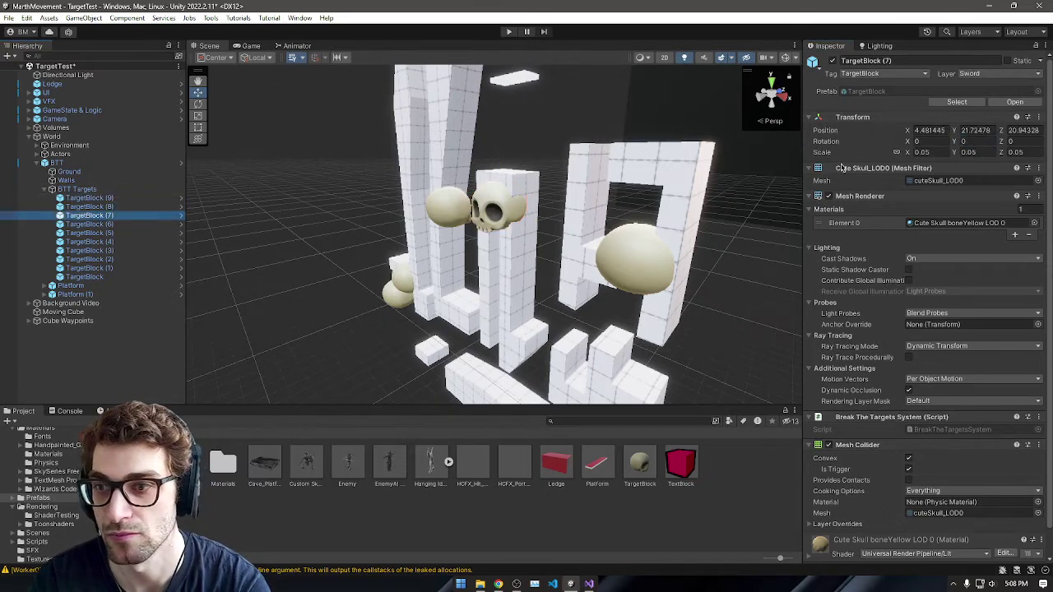
{"action": "key", "text": "Down"}
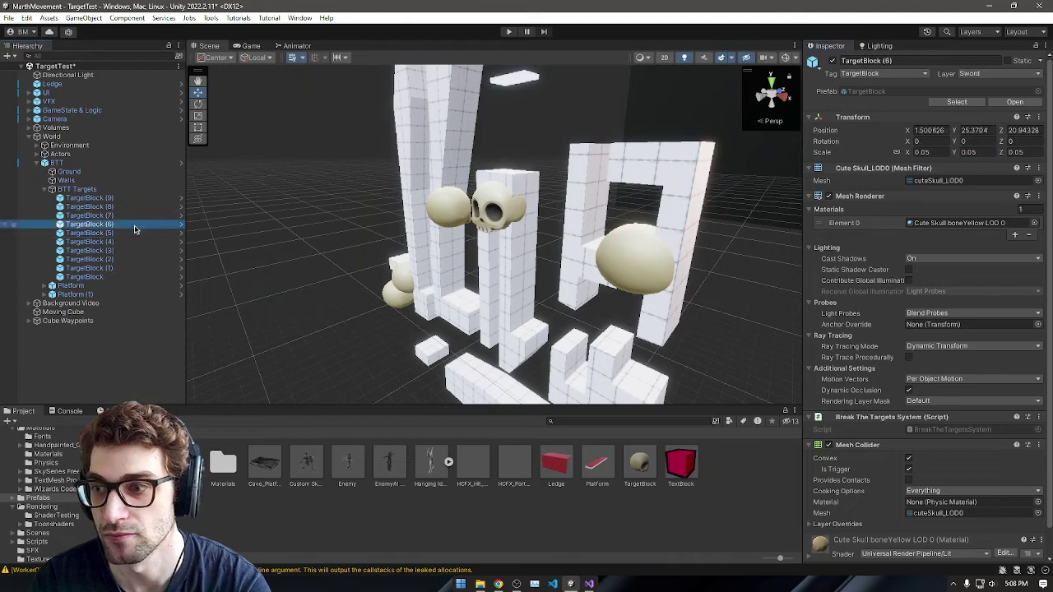
{"action": "key", "text": "Down"}
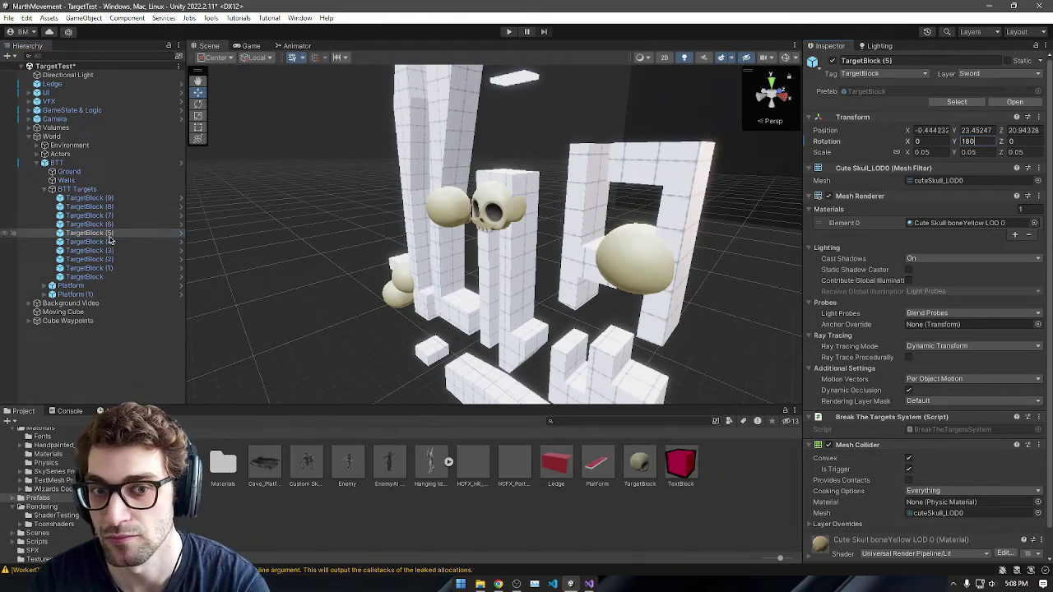
{"action": "key", "text": "Down"}
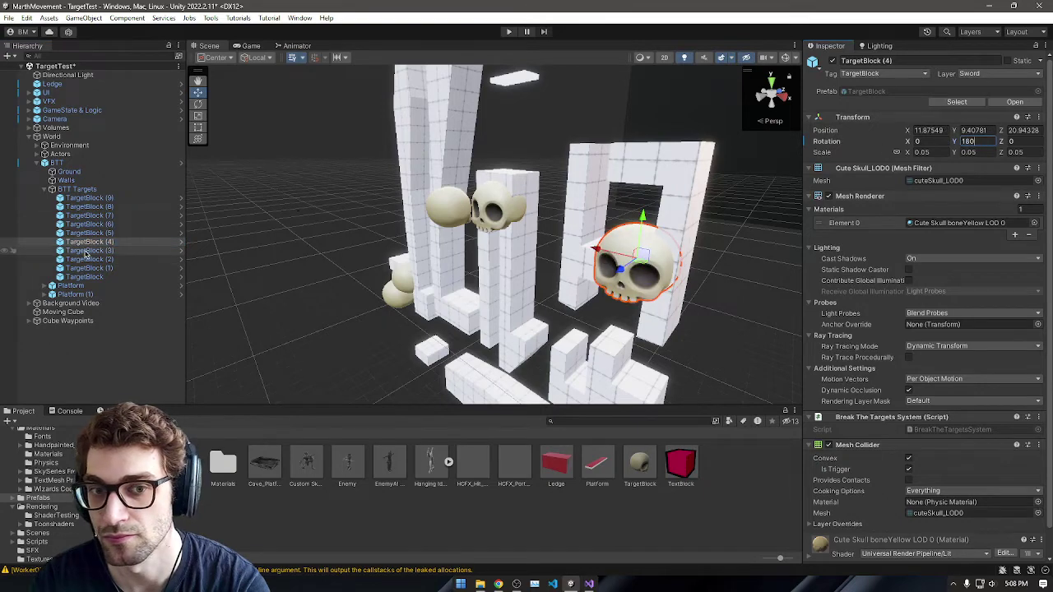
{"action": "key", "text": "Down"}
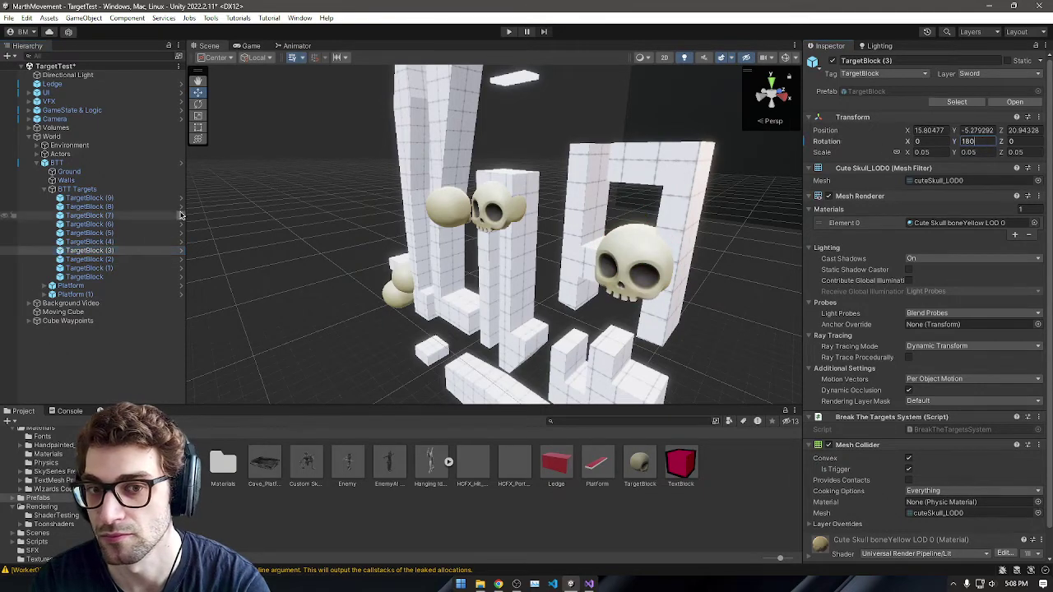
Step: Set the Y rotation of TargetBlock (2), TargetBlock (1) and TargetBlock to 180
{"action": "left_click", "coordinate": [125, 259]}
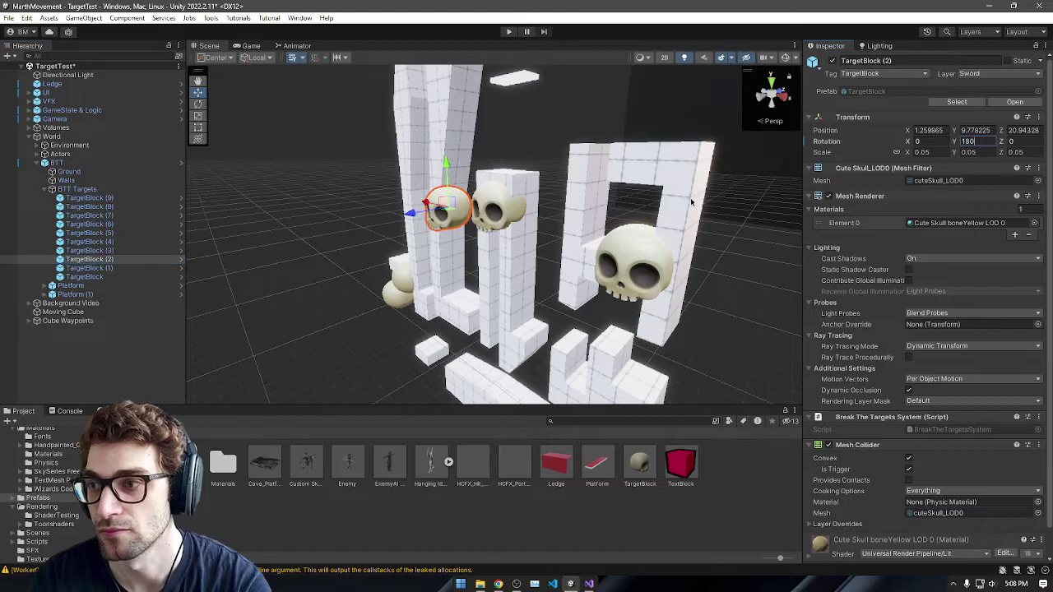
{"action": "key", "text": "Down"}
{"action": "left_click", "coordinate": [967, 141]}
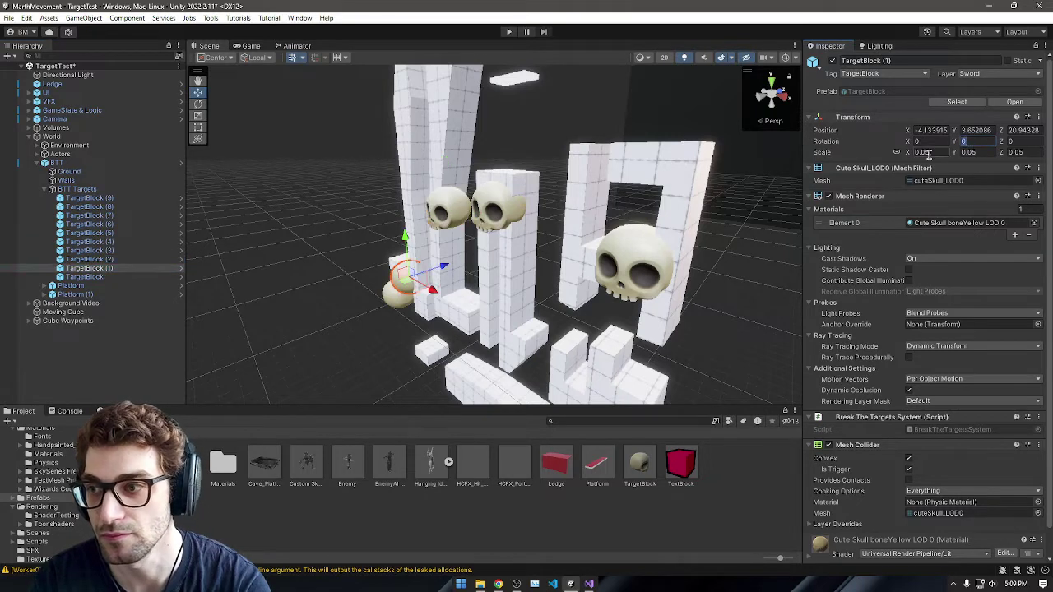
{"action": "type", "text": "180"}
{"action": "left_click", "coordinate": [107, 278]}
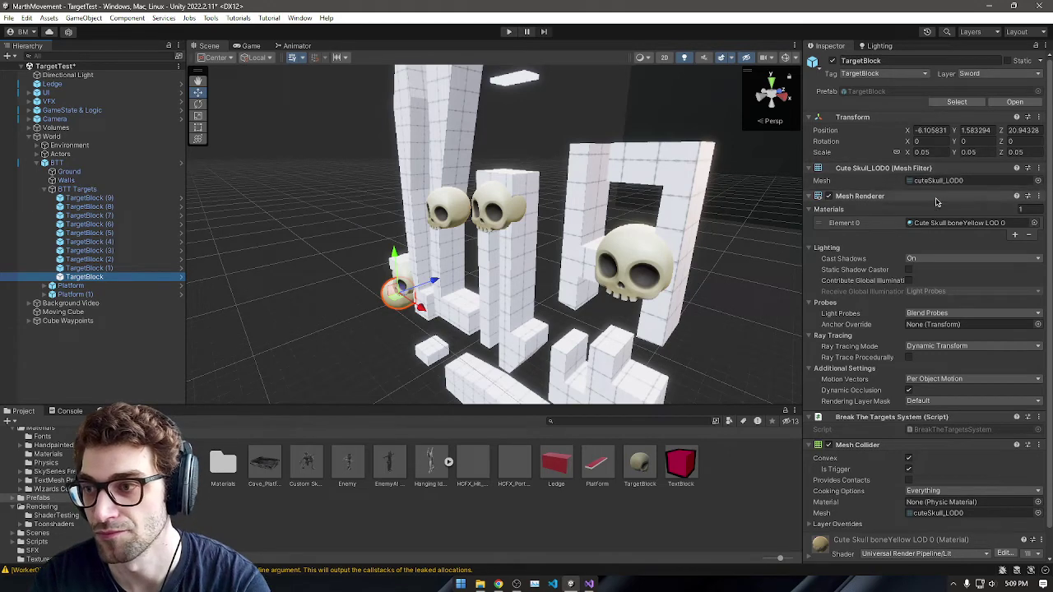
Step: Run the TargetTest scene in play mode to check the rotated skull targets, and stop it
{"action": "left_click", "coordinate": [508, 31]}
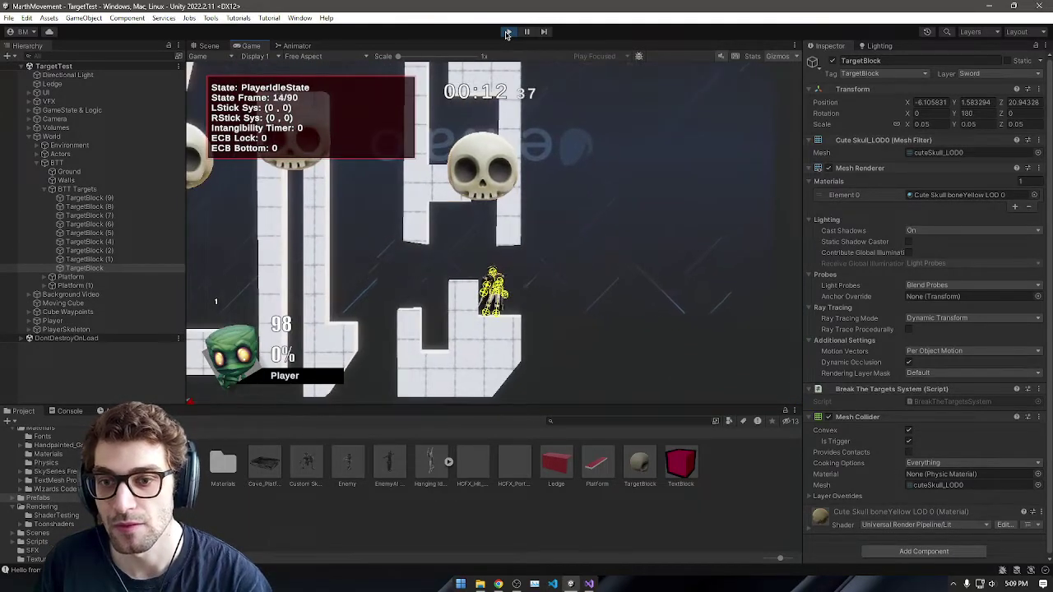
{"action": "left_click", "coordinate": [508, 31]}
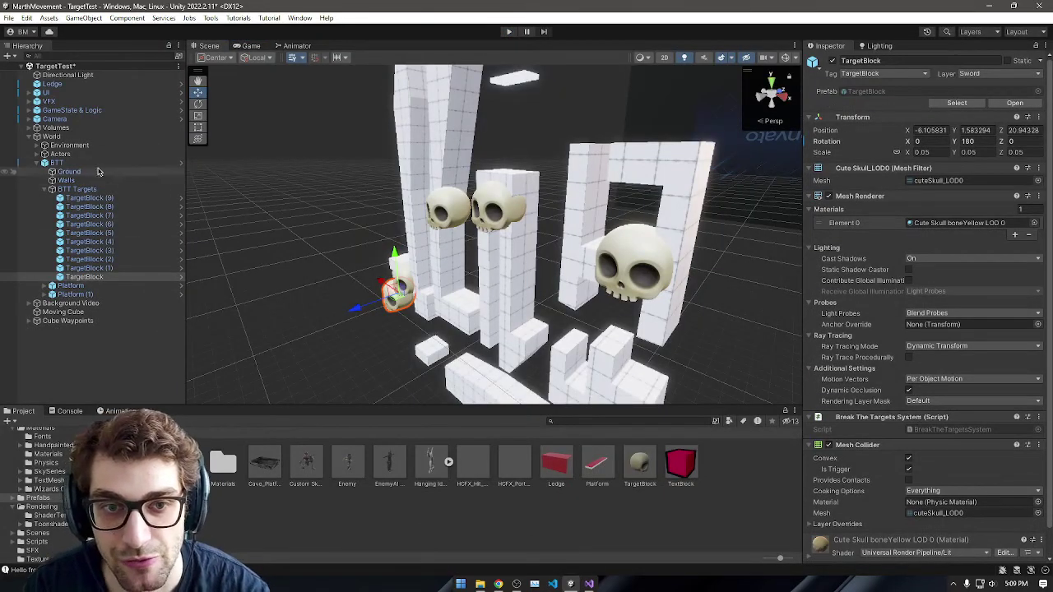
Step: Select the Walls object and review its Mesh Collider settings, including Convex and the physic material
{"action": "left_click", "coordinate": [529, 261]}
{"action": "left_click", "coordinate": [522, 277]}
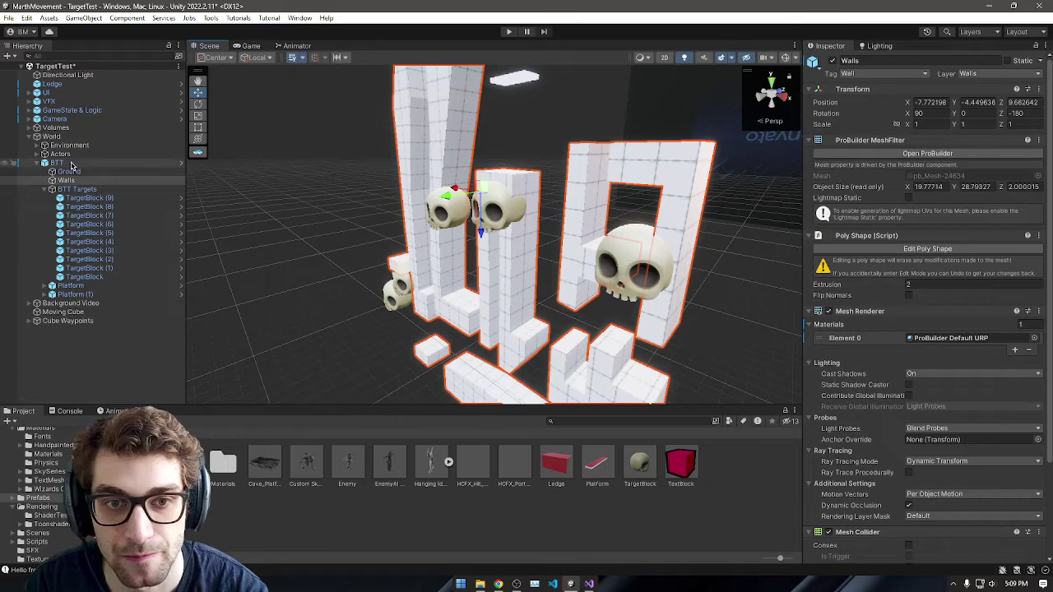
{"action": "scroll", "coordinate": [912, 193], "scroll_direction": "down", "scroll_amount": 3}
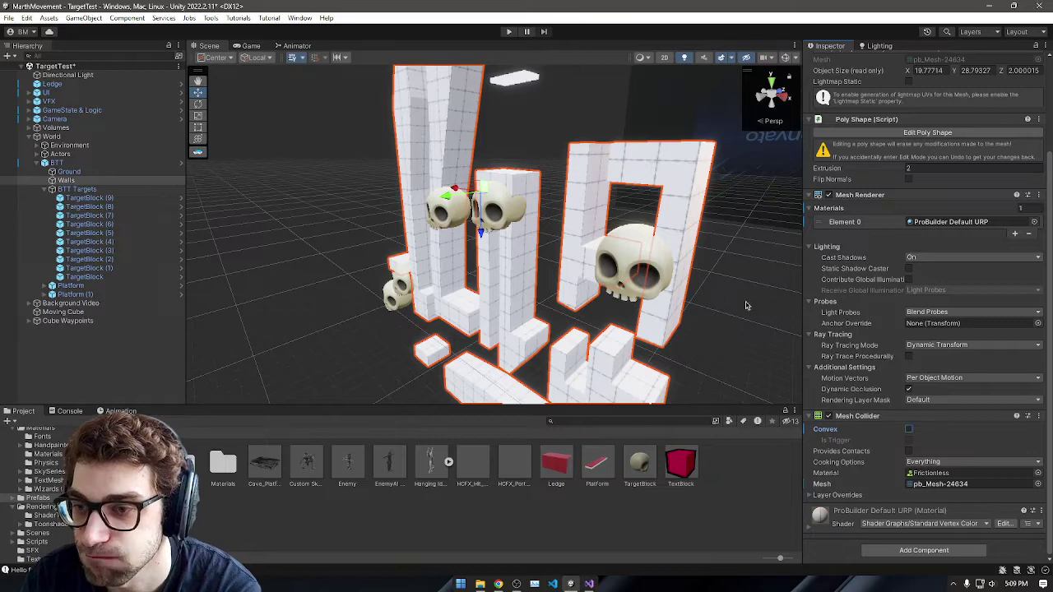
{"action": "scroll", "coordinate": [938, 265], "scroll_direction": "up", "scroll_amount": 3}
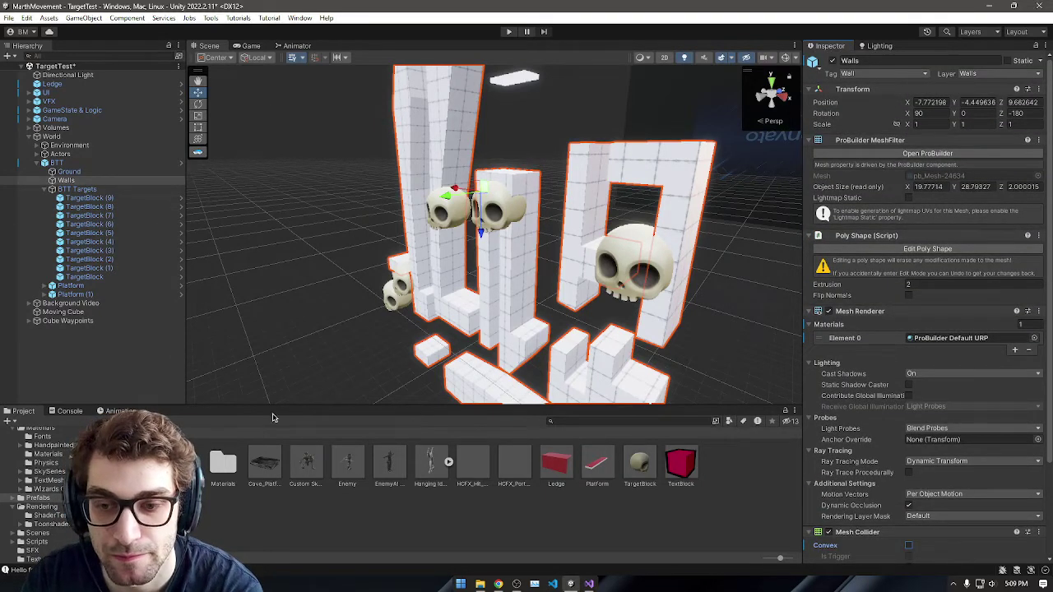
Step: Open the TargetBlock prefab and set its scale to 0.024 on all axes
{"action": "double_click", "coordinate": [642, 465]}
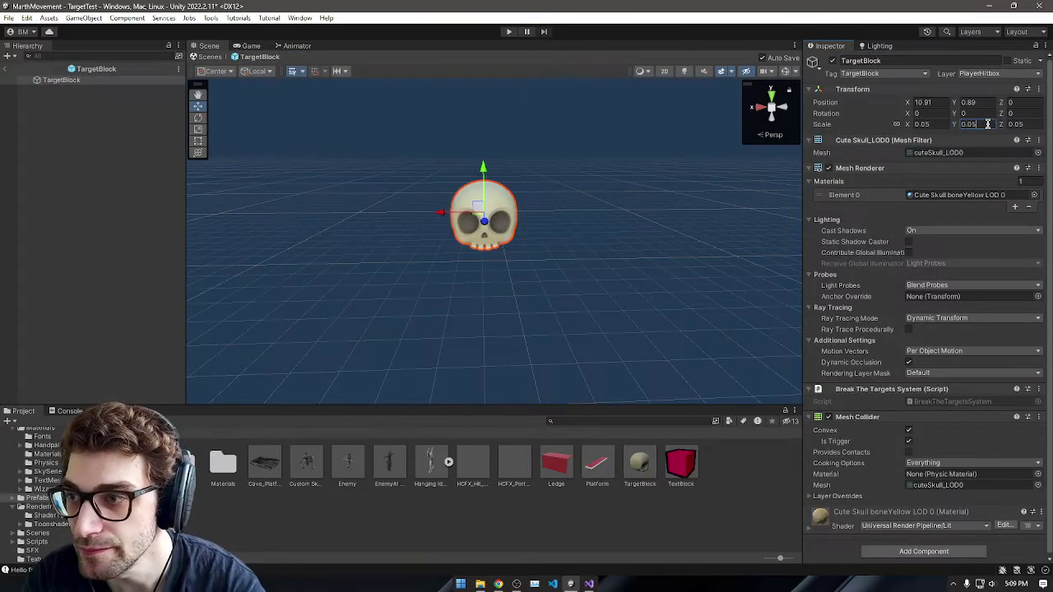
{"action": "key", "text": "BackSpace"}
{"action": "type", "text": "45"}
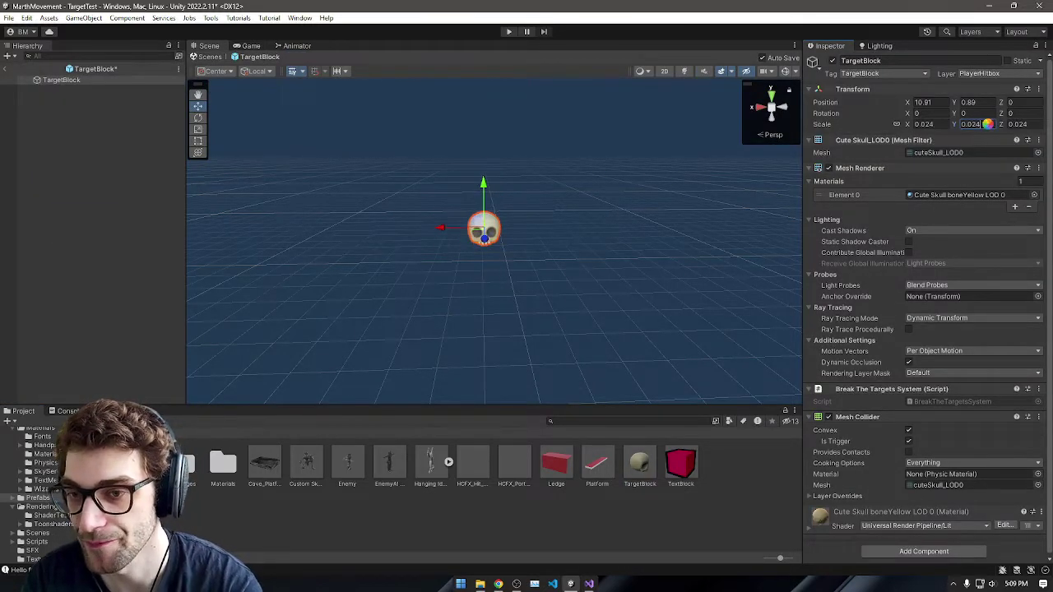
Step: Run the scene in play mode and jump the player against the walls around the smaller skull targets
{"action": "left_click", "coordinate": [508, 32]}
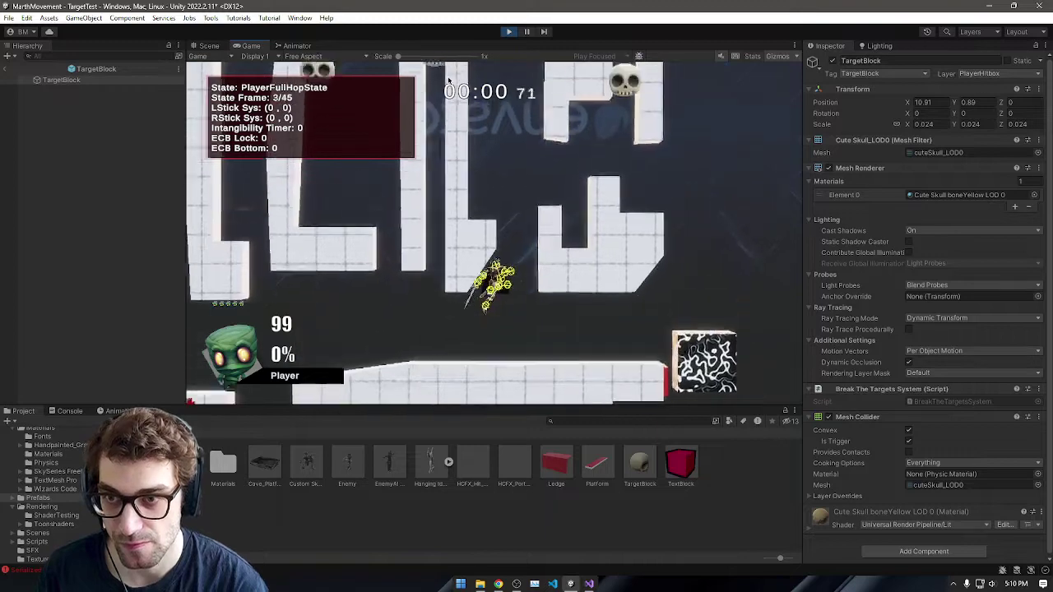
{"action": "key", "text": "space"}
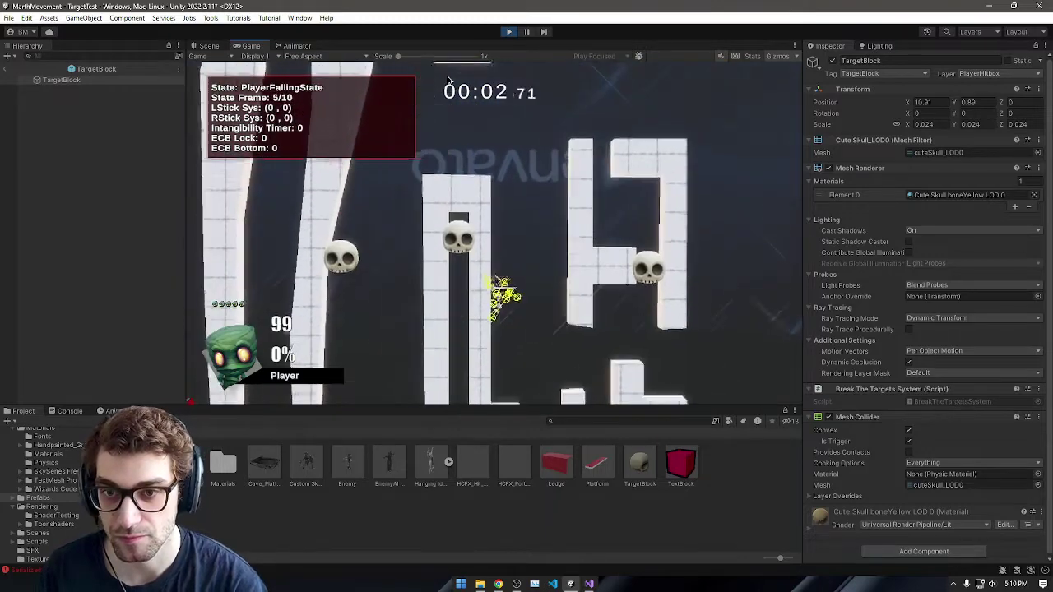
{"action": "key", "text": "Up"}
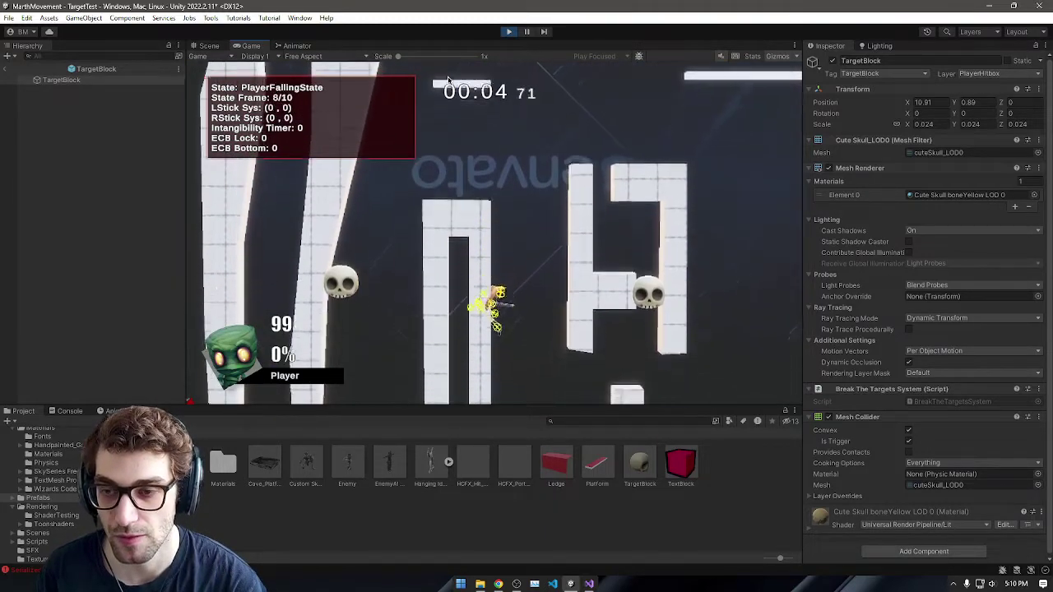
{"action": "key", "text": "space"}
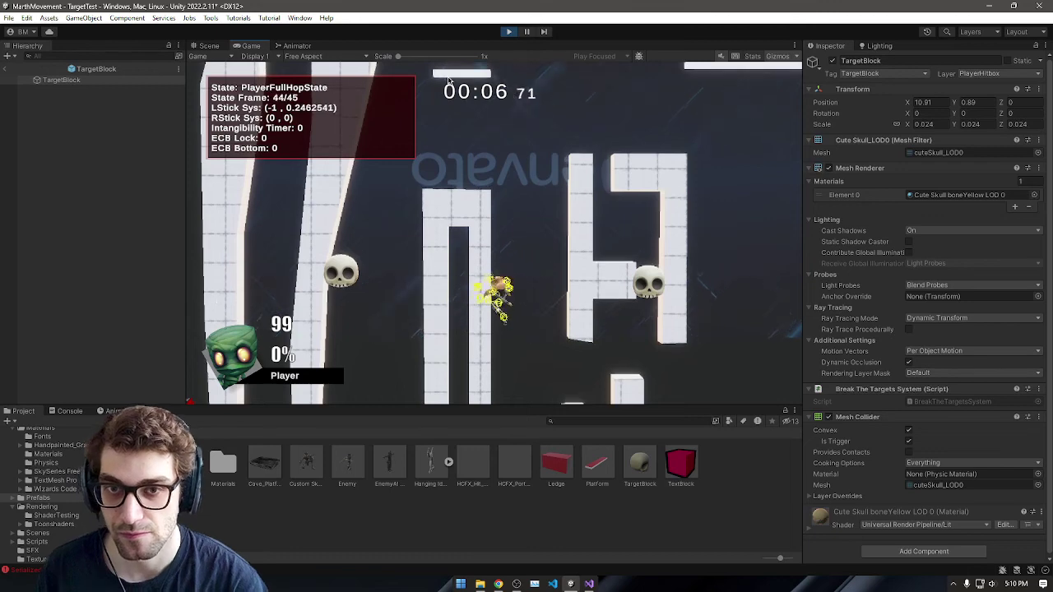
{"action": "key", "text": "space"}
{"action": "key", "text": "space"}
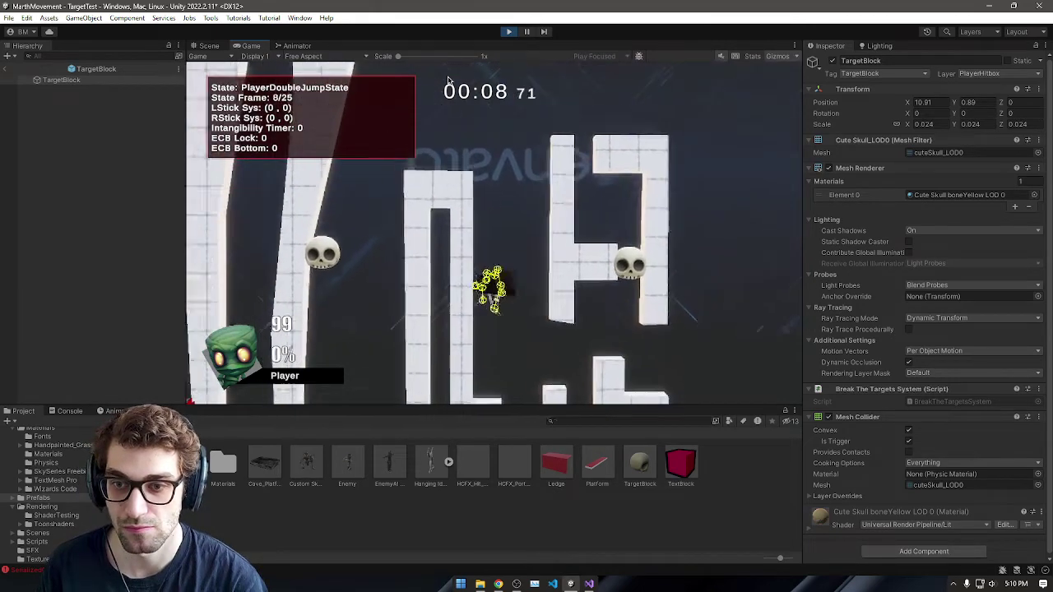
{"action": "key", "text": "space"}
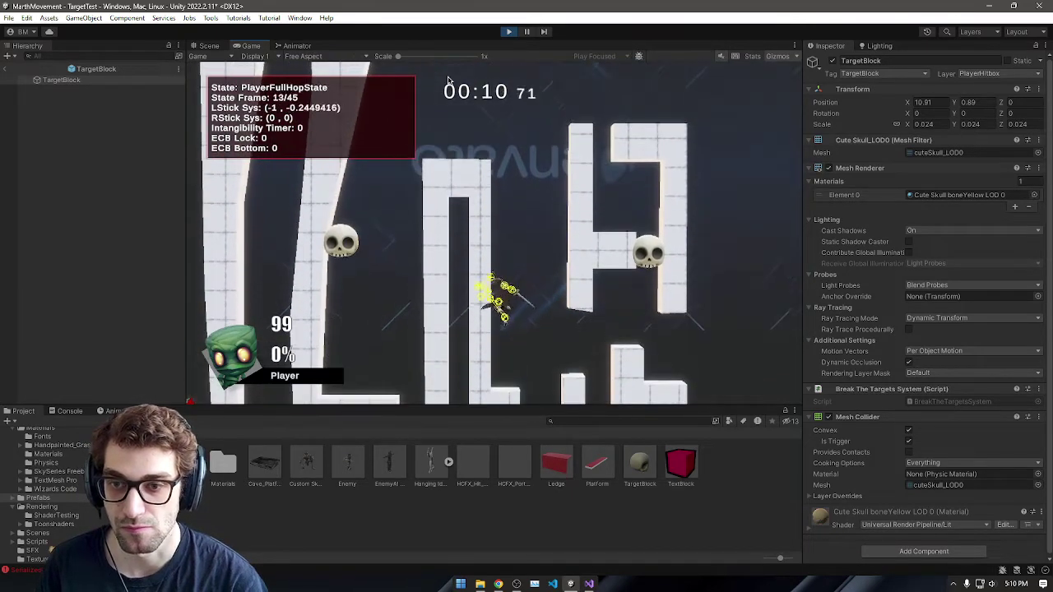
{"action": "key", "text": "space"}
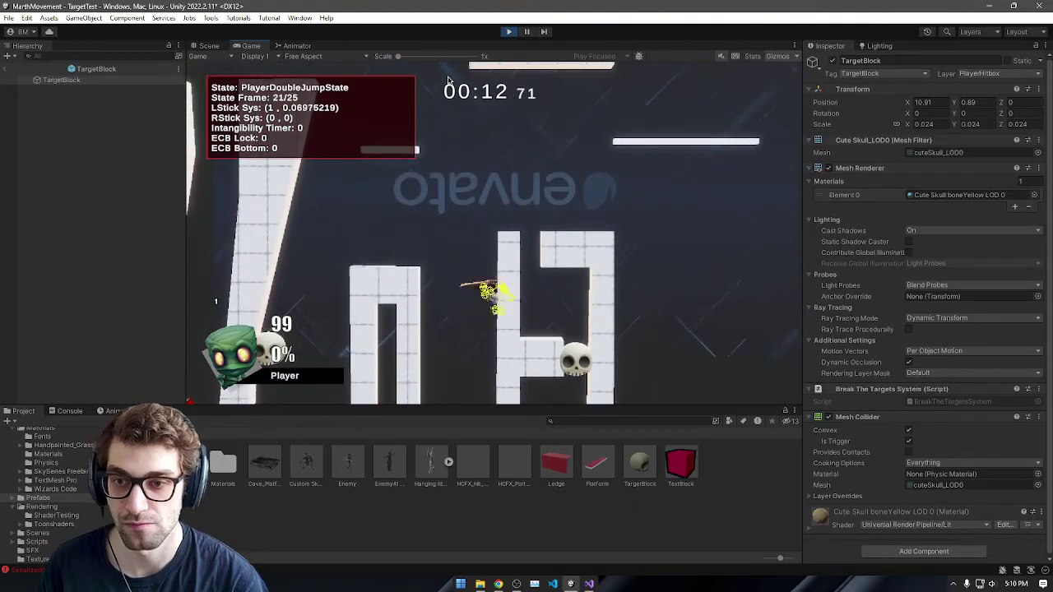
{"action": "key", "text": "space"}
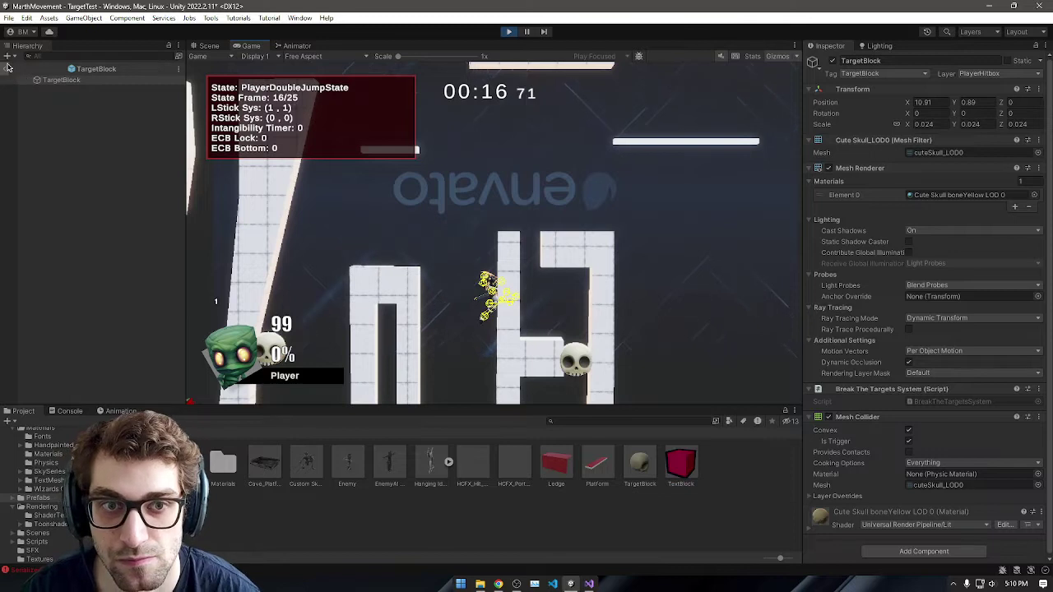
Step: Return to the running scene, examine the PlayerSkeleton's Rigidbody and Capsule Collider settings, and stop play mode
{"action": "left_click", "coordinate": [7, 68]}
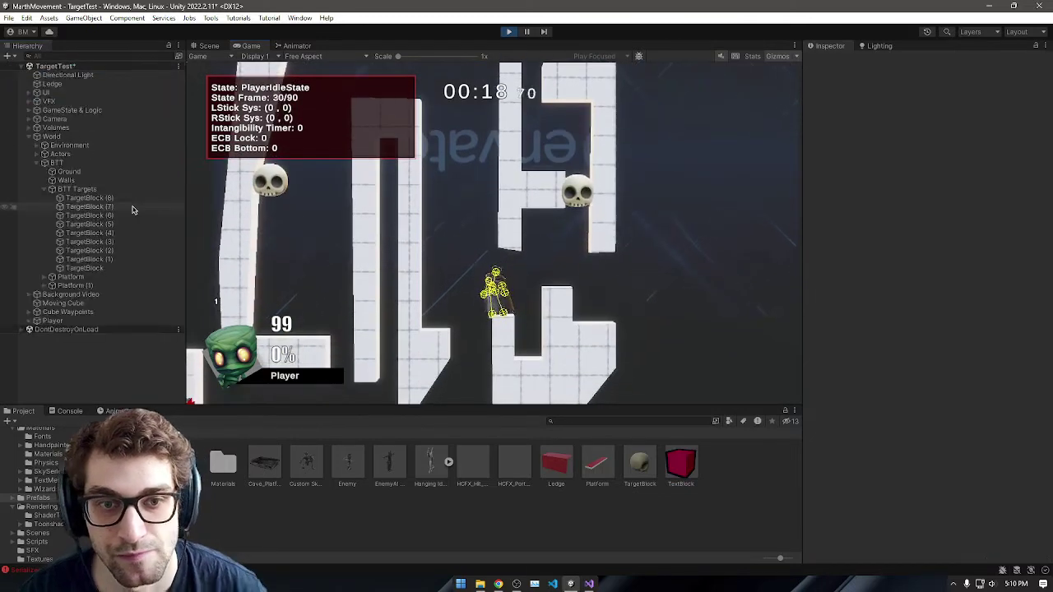
{"action": "left_click", "coordinate": [58, 321]}
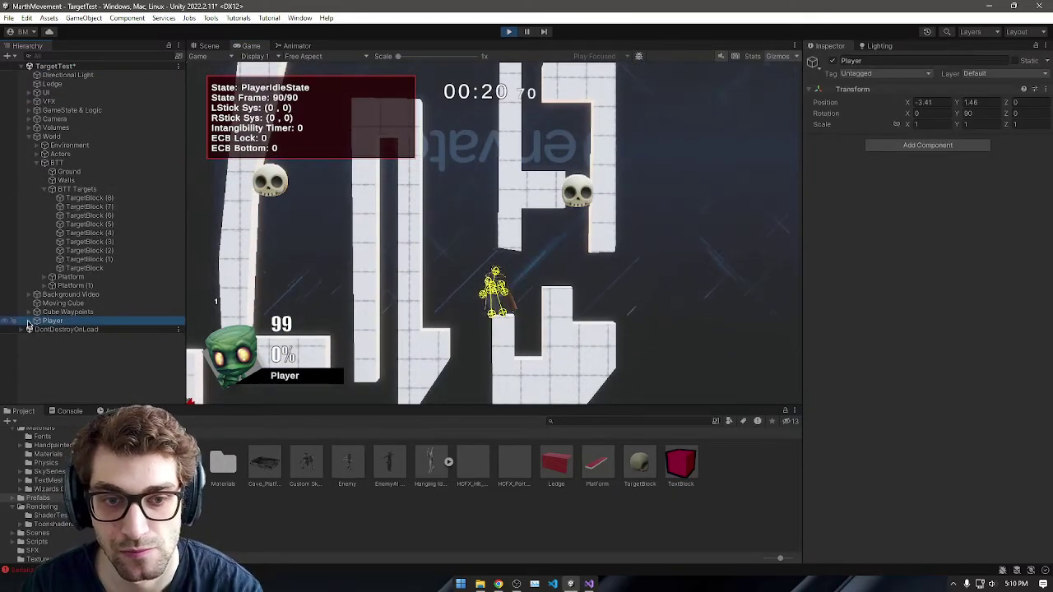
{"action": "left_click", "coordinate": [28, 321]}
{"action": "left_click", "coordinate": [73, 338]}
{"action": "scroll", "coordinate": [933, 339], "scroll_direction": "down", "scroll_amount": 3}
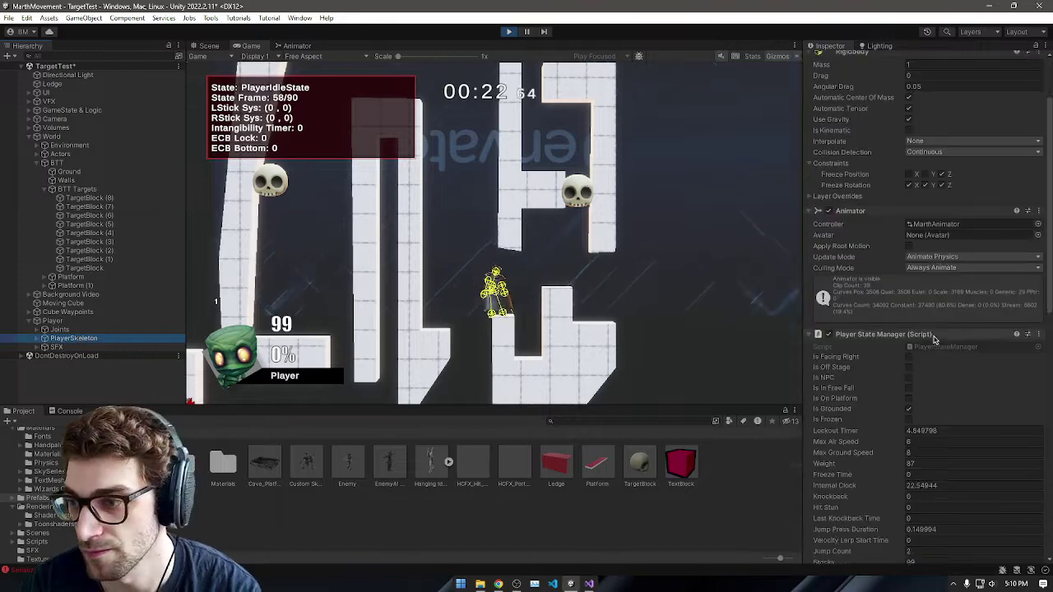
{"action": "scroll", "coordinate": [936, 341], "scroll_direction": "down", "scroll_amount": 10}
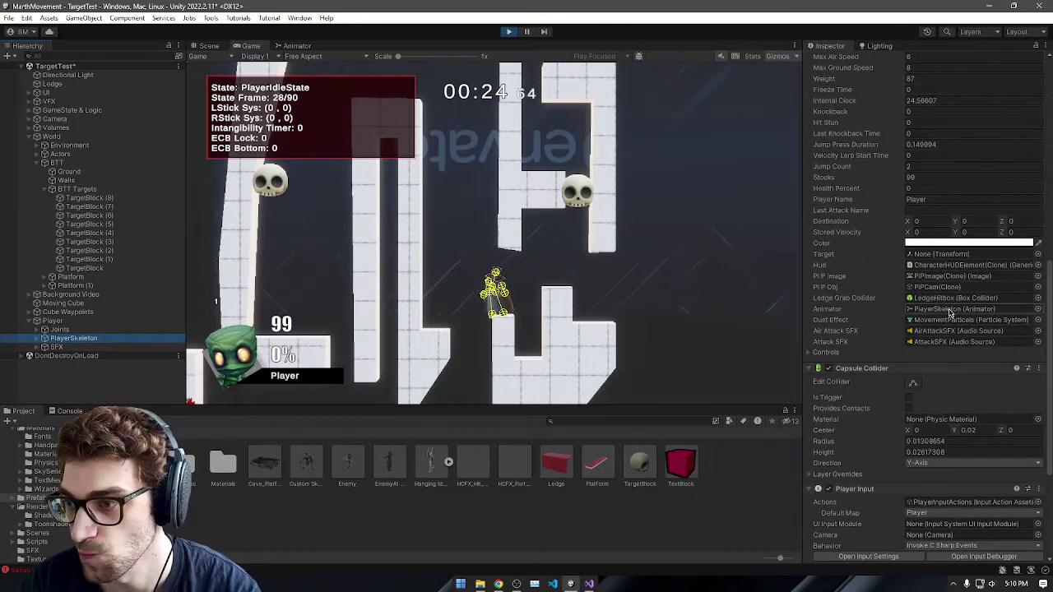
{"action": "scroll", "coordinate": [839, 321], "scroll_direction": "down", "scroll_amount": 5}
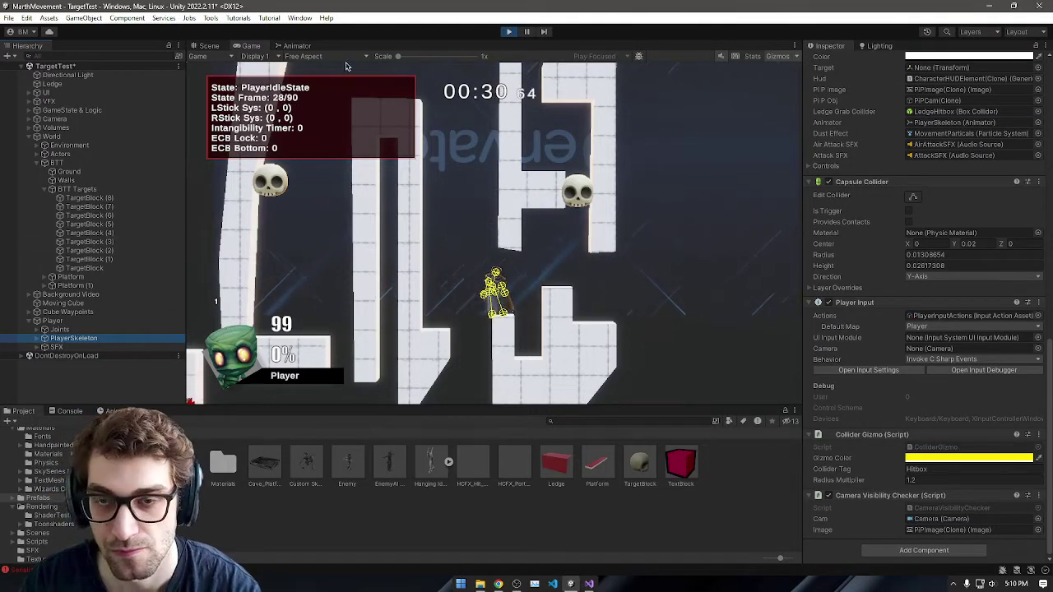
{"action": "left_click", "coordinate": [509, 33]}
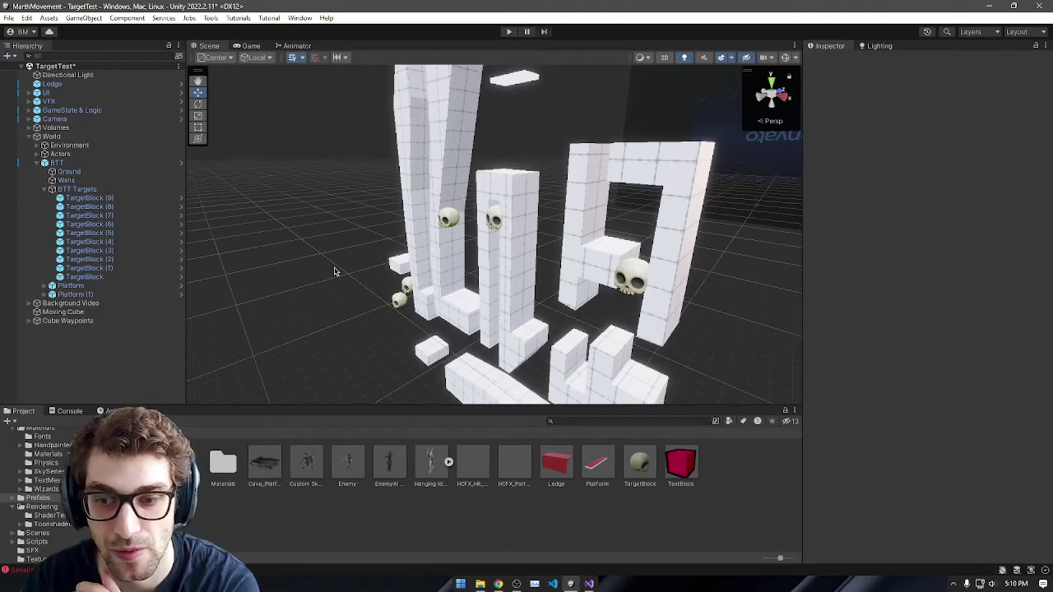
Step: Open the TargetBlock prefab and add a Particle System component to it
{"action": "double_click", "coordinate": [635, 457]}
{"action": "left_click", "coordinate": [908, 441]}
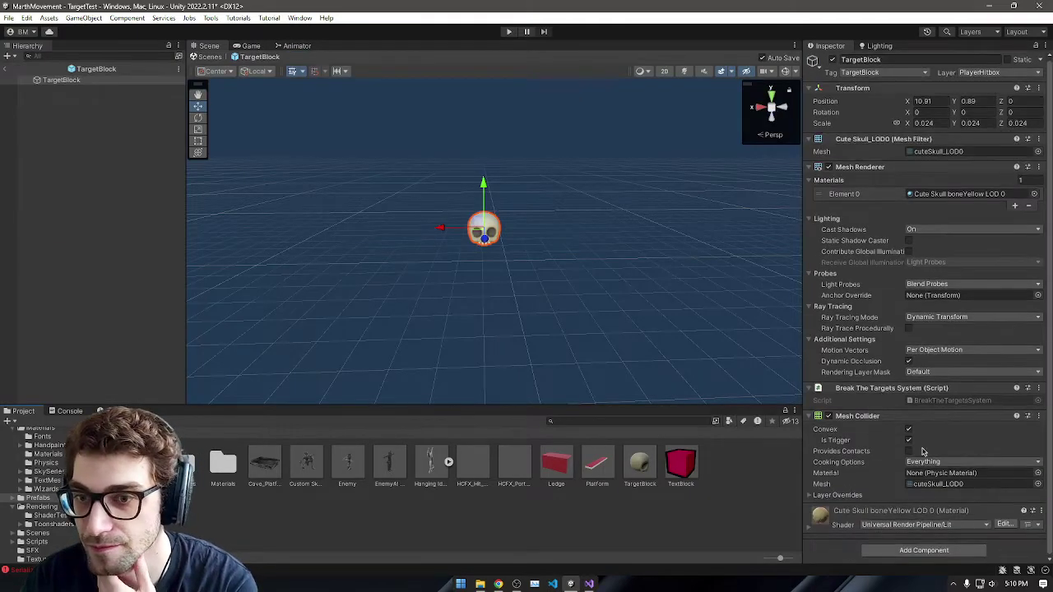
{"action": "left_click", "coordinate": [924, 550]}
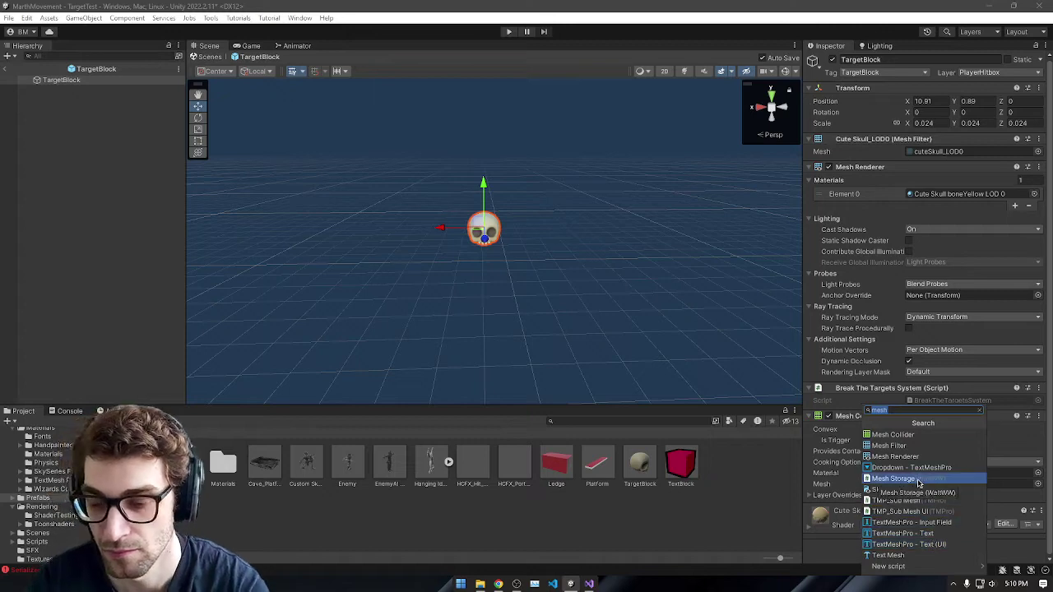
{"action": "type", "text": "parti"}
{"action": "key", "text": "Up"}
{"action": "key", "text": "Up"}
{"action": "key", "text": "Return"}
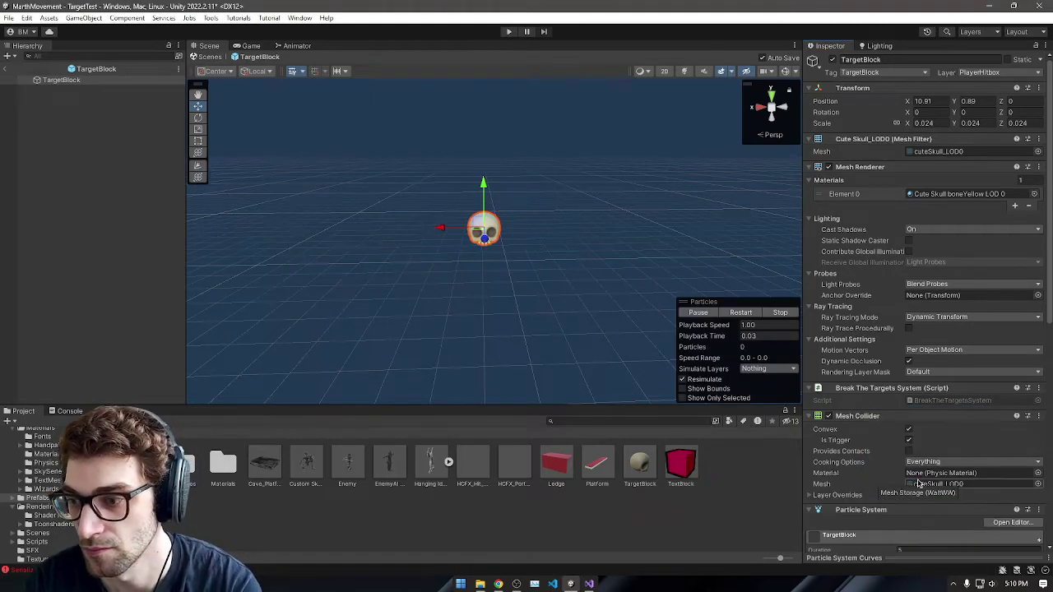
Step: Examine the Particle System's effect around the skull and its settings, undoing the accidental move of the skull
{"action": "right_click_drag", "start_coordinate": [562, 223], "coordinate": [675, 192]}
{"action": "key", "text": "w"}
{"action": "key", "text": "a"}
{"action": "left_click_drag", "start_coordinate": [675, 192], "coordinate": [530, 184], "text": "alt"}
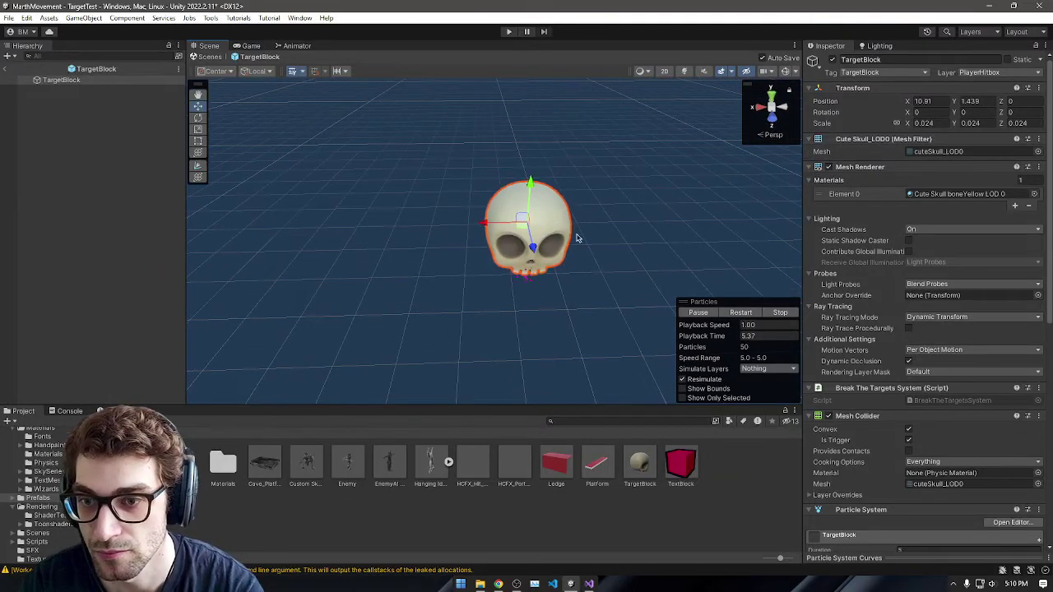
{"action": "right_click_drag", "start_coordinate": [579, 239], "coordinate": [591, 246]}
{"action": "left_click_drag", "start_coordinate": [591, 246], "coordinate": [569, 235], "text": "alt"}
{"action": "key", "text": "ctrl+z"}
{"action": "scroll", "coordinate": [814, 283], "scroll_direction": "down", "scroll_amount": 6}
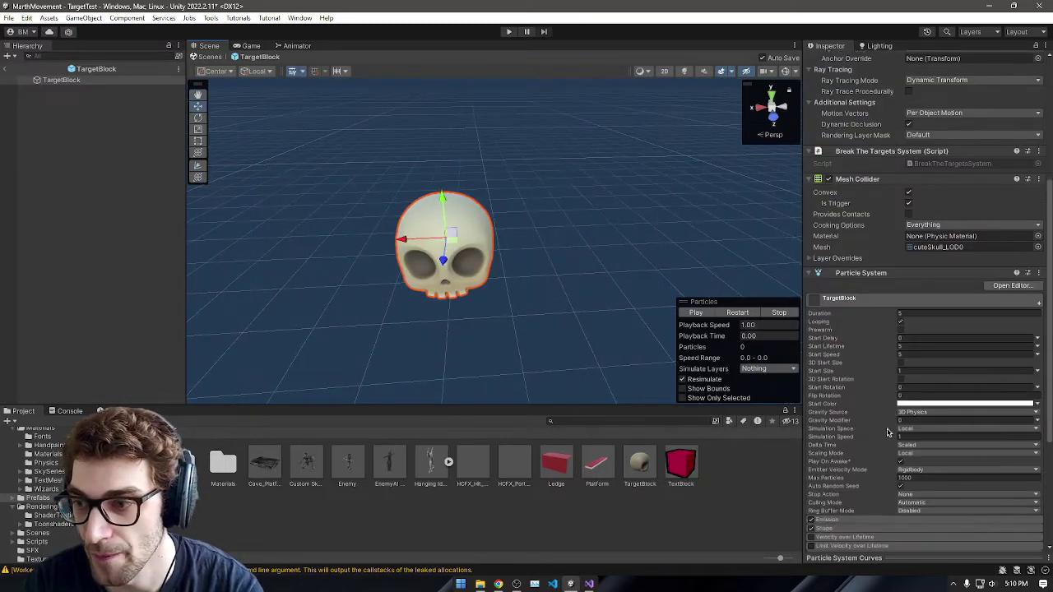
{"action": "left_click", "coordinate": [837, 274]}
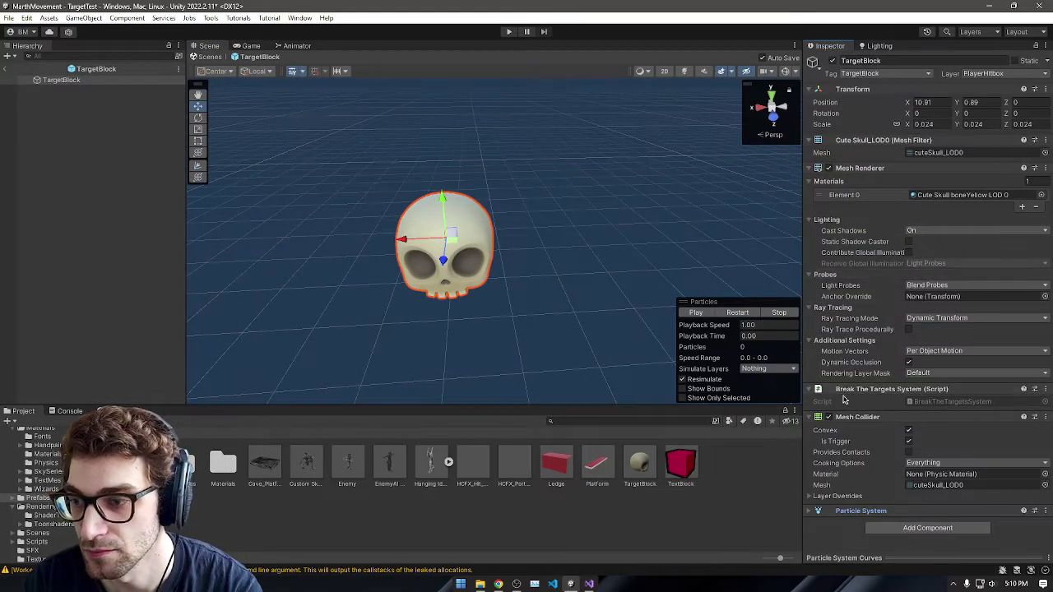
{"action": "left_click", "coordinate": [841, 510]}
{"action": "scroll", "coordinate": [840, 507], "scroll_direction": "down", "scroll_amount": 3}
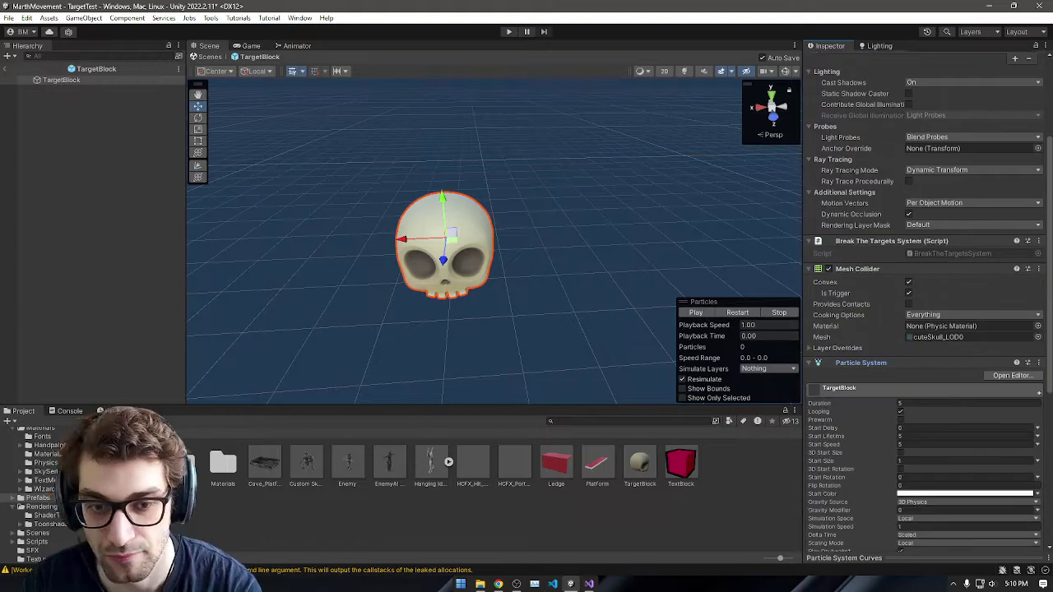
Step: Check the project's Prefabs folder for effects and open the Asset Store folder
{"action": "left_click", "coordinate": [133, 433]}
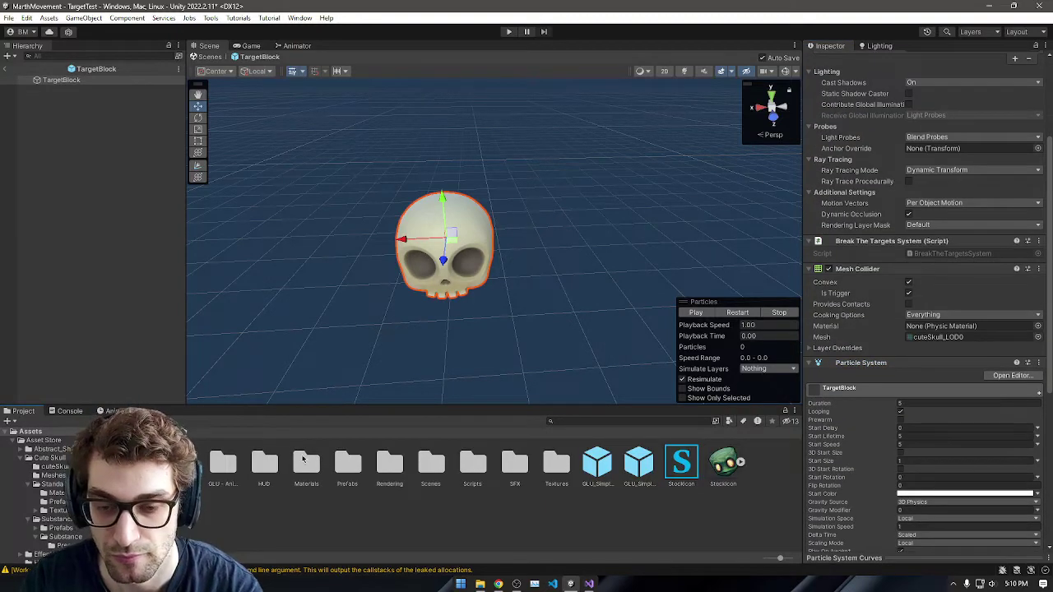
{"action": "left_click", "coordinate": [345, 458]}
{"action": "double_click", "coordinate": [346, 461]}
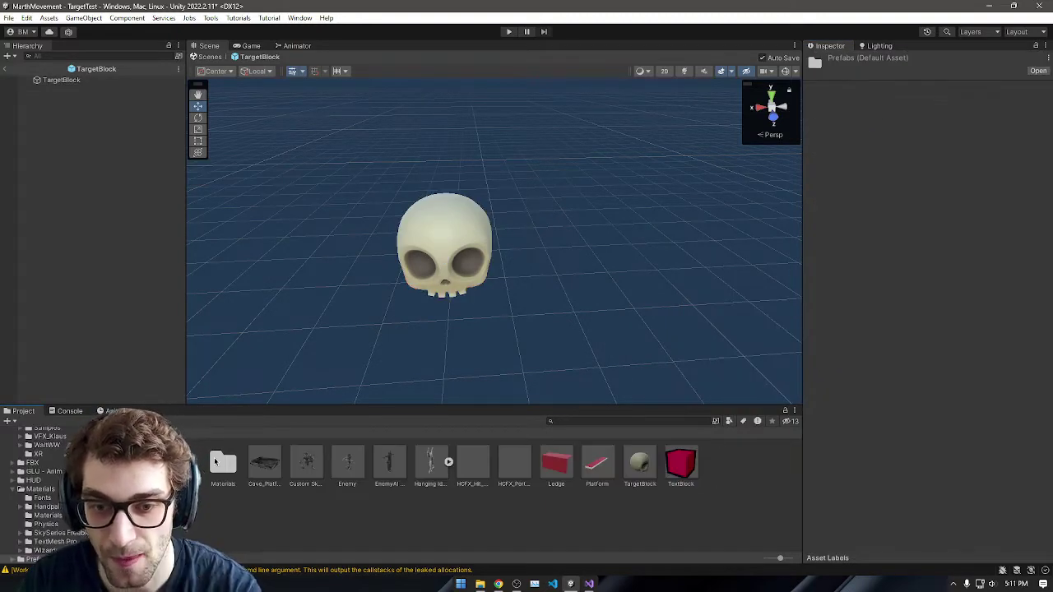
{"action": "left_click", "coordinate": [135, 432]}
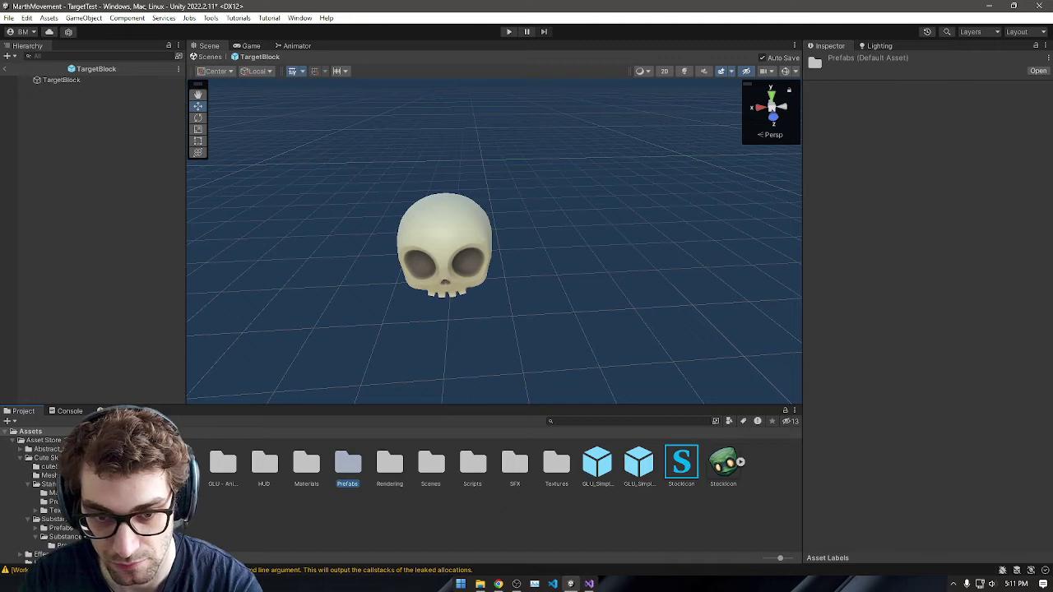
{"action": "double_click", "coordinate": [140, 462]}
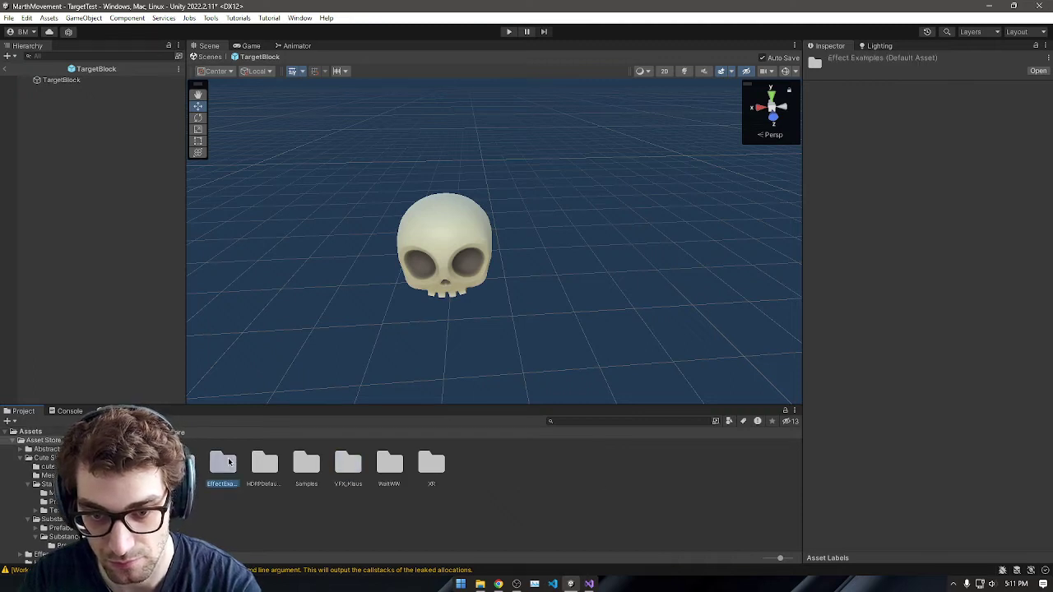
Step: Look through the FireExplosionEffects materials and prefabs in EffectExamples, and return to the Asset Store folder
{"action": "double_click", "coordinate": [230, 463]}
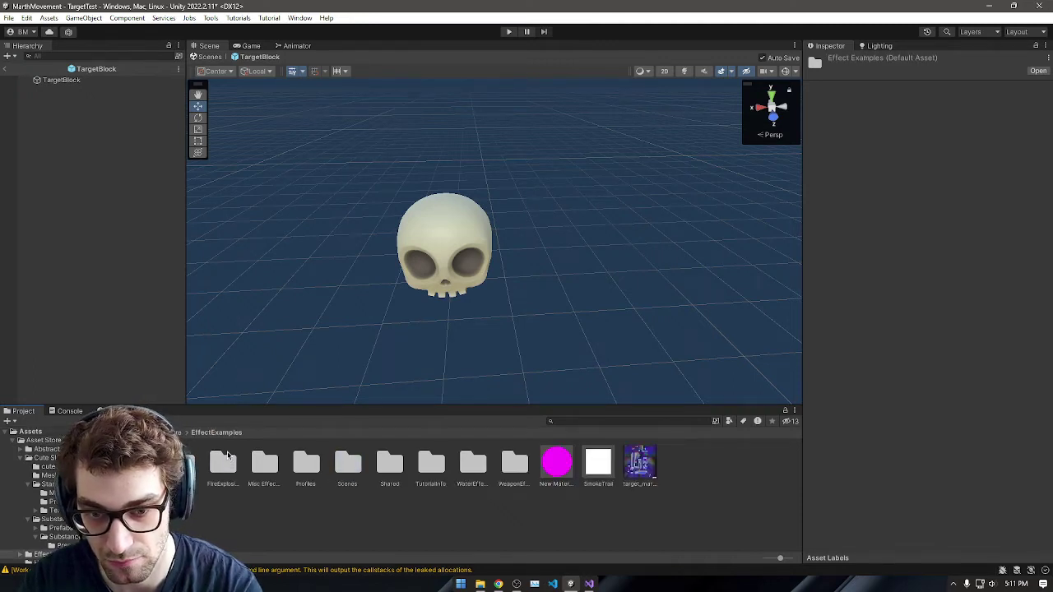
{"action": "double_click", "coordinate": [227, 457]}
{"action": "left_click", "coordinate": [204, 434]}
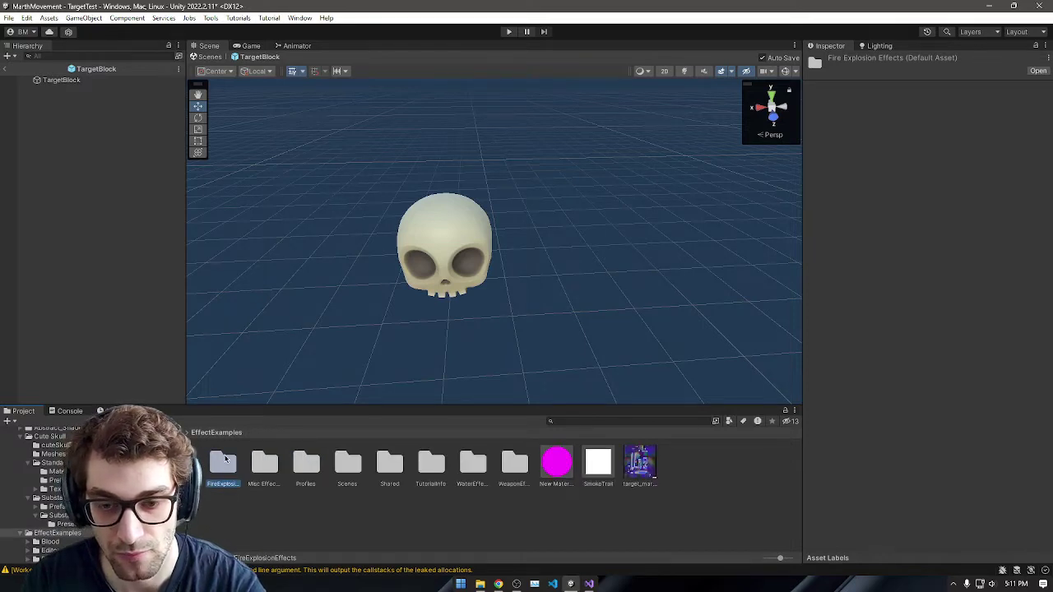
{"action": "double_click", "coordinate": [225, 459]}
{"action": "double_click", "coordinate": [223, 461]}
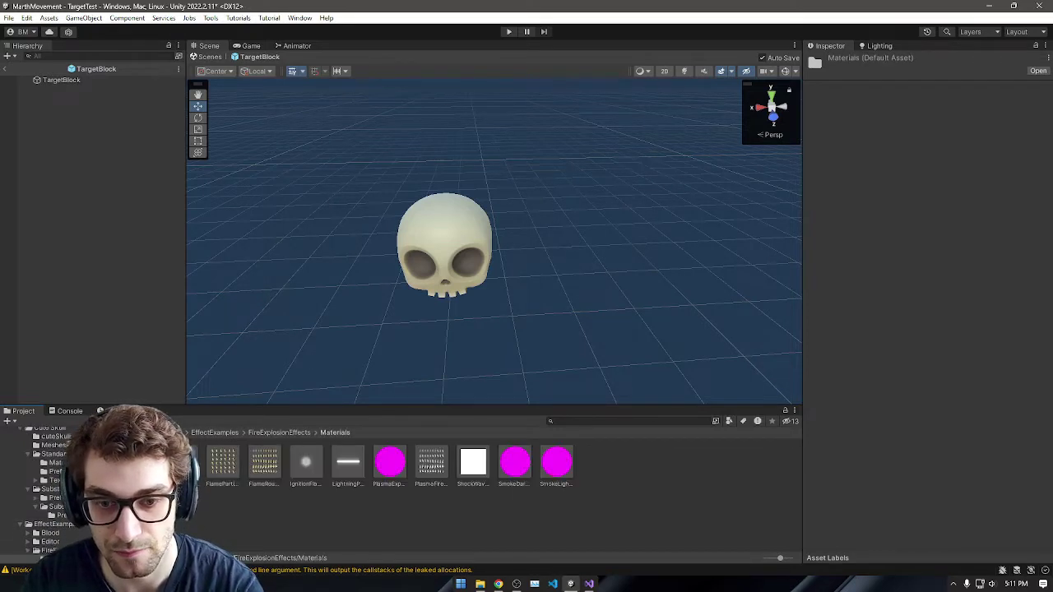
{"action": "left_click", "coordinate": [280, 432]}
{"action": "double_click", "coordinate": [264, 461]}
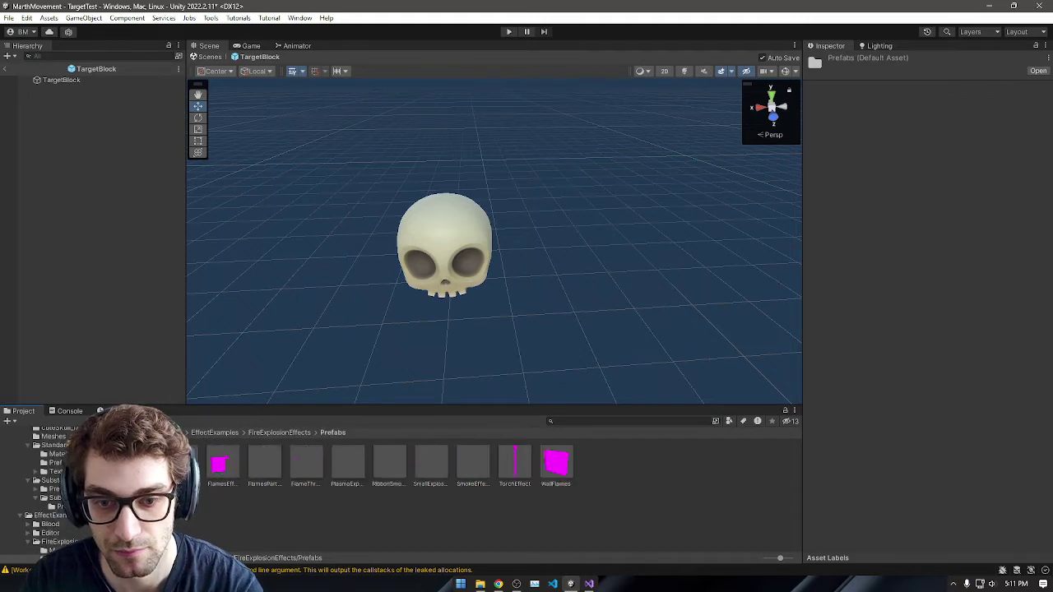
{"action": "left_click", "coordinate": [195, 435]}
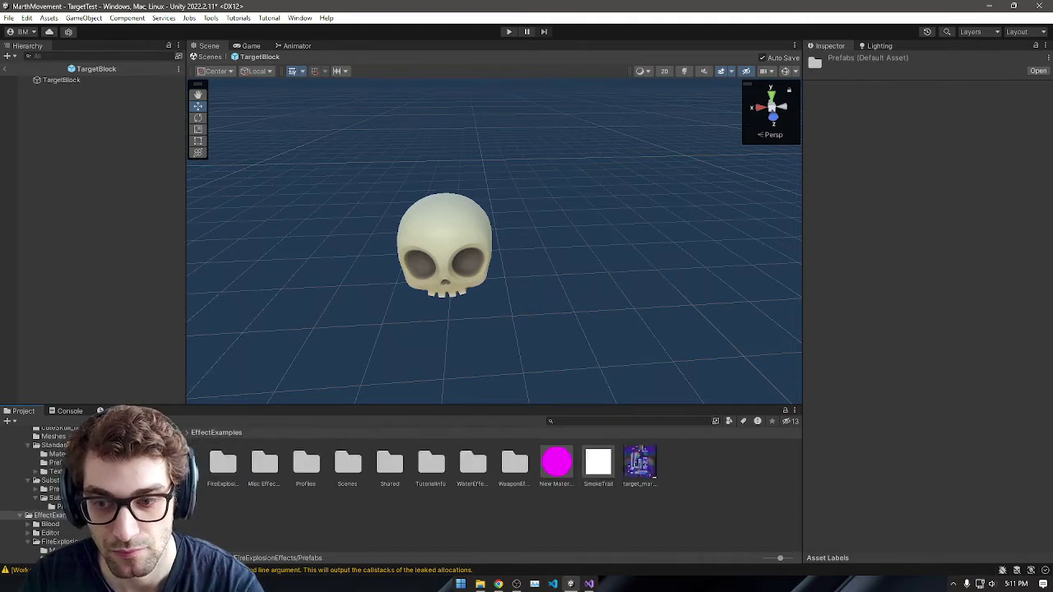
{"action": "left_click", "coordinate": [169, 434]}
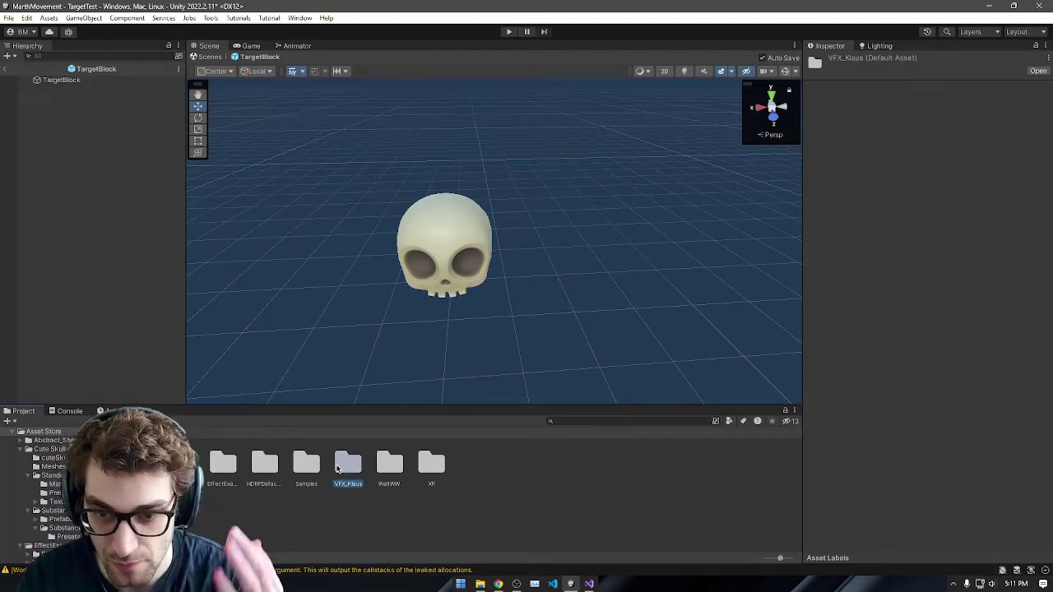
Step: Place the HCFX_Charging_01_Step3 prefab from VFX_Klaus's Hyper Casual FX folder onto the skull in the TargetBlock prefab
{"action": "double_click", "coordinate": [348, 463]}
{"action": "double_click", "coordinate": [224, 465]}
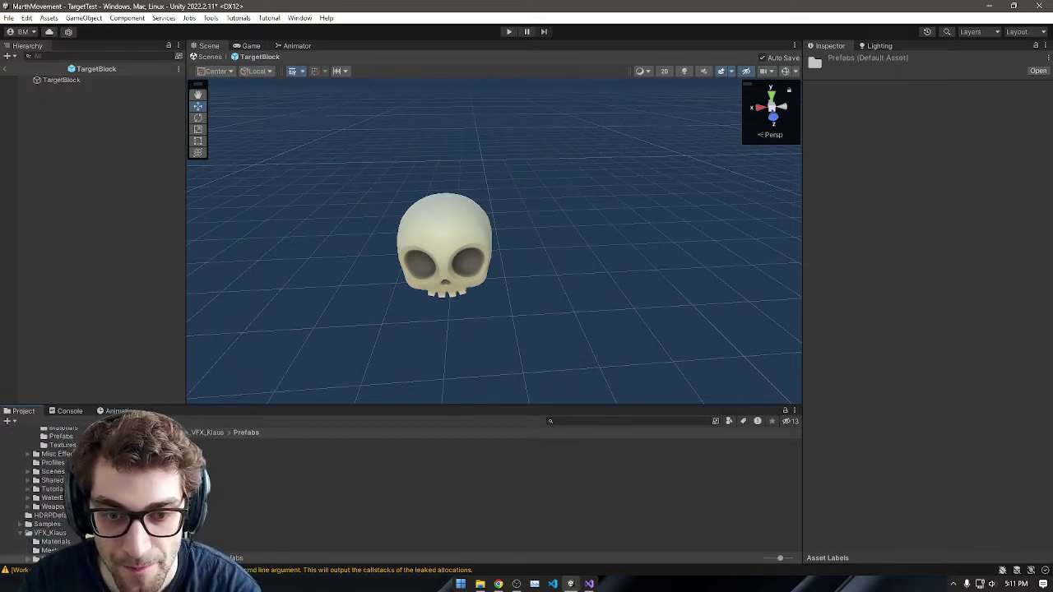
{"action": "double_click", "coordinate": [181, 466]}
{"action": "left_click", "coordinate": [430, 472]}
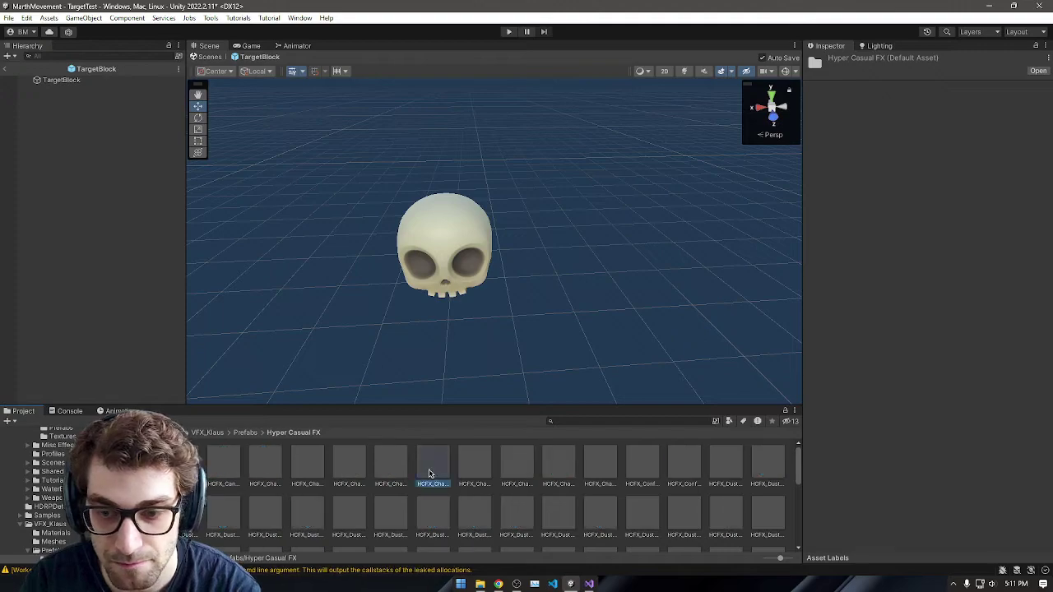
{"action": "left_click_drag", "start_coordinate": [428, 473], "coordinate": [452, 349]}
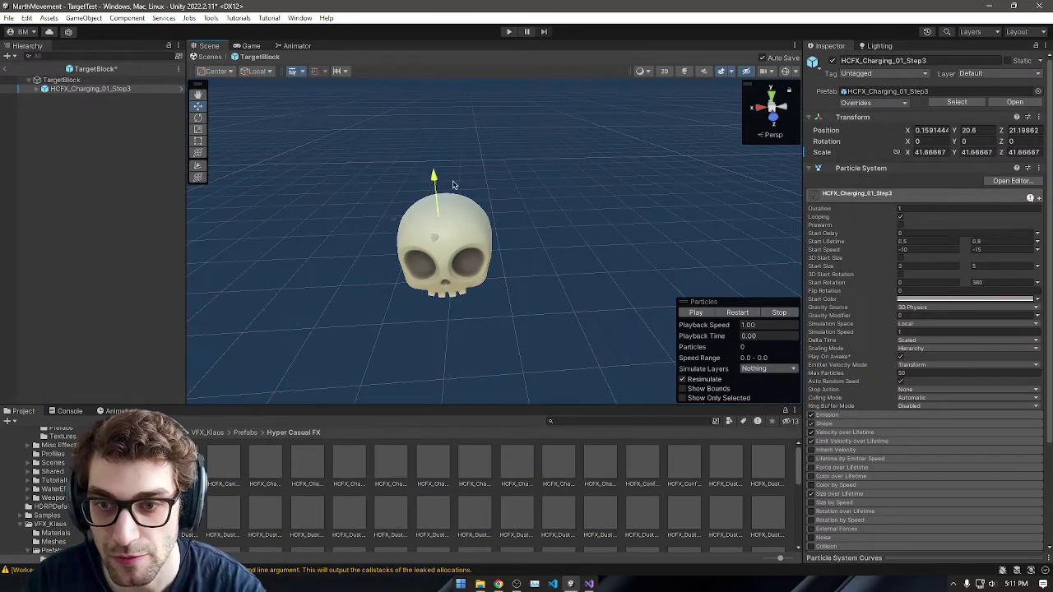
Step: Play the charging effect around the skull, view it from farther away, and undo its placement
{"action": "left_click", "coordinate": [700, 316]}
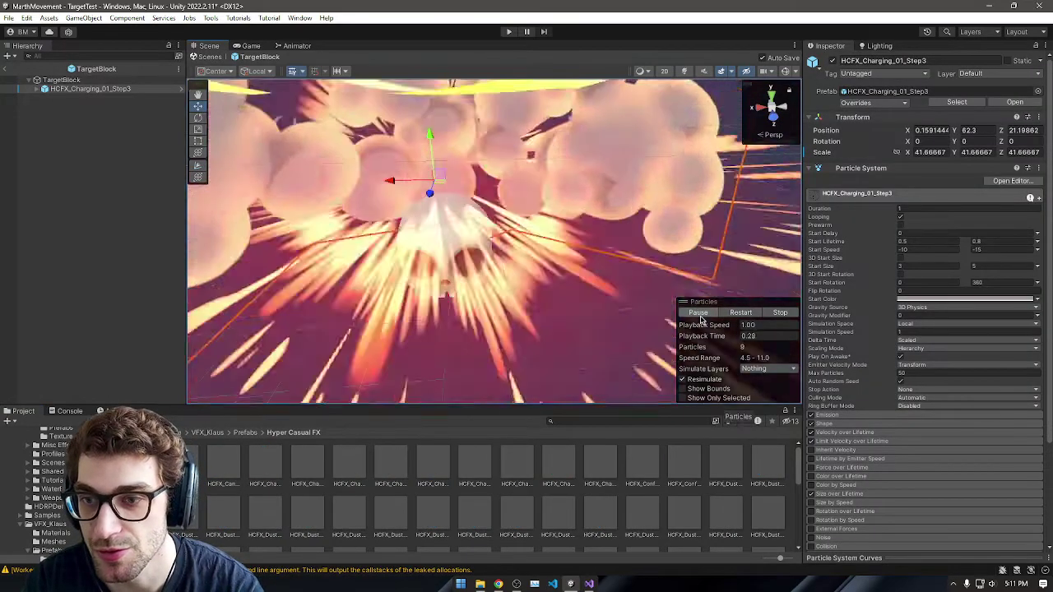
{"action": "right_click_drag", "start_coordinate": [589, 285], "coordinate": [538, 250]}
{"action": "key", "text": "a"}
{"action": "key", "text": "s"}
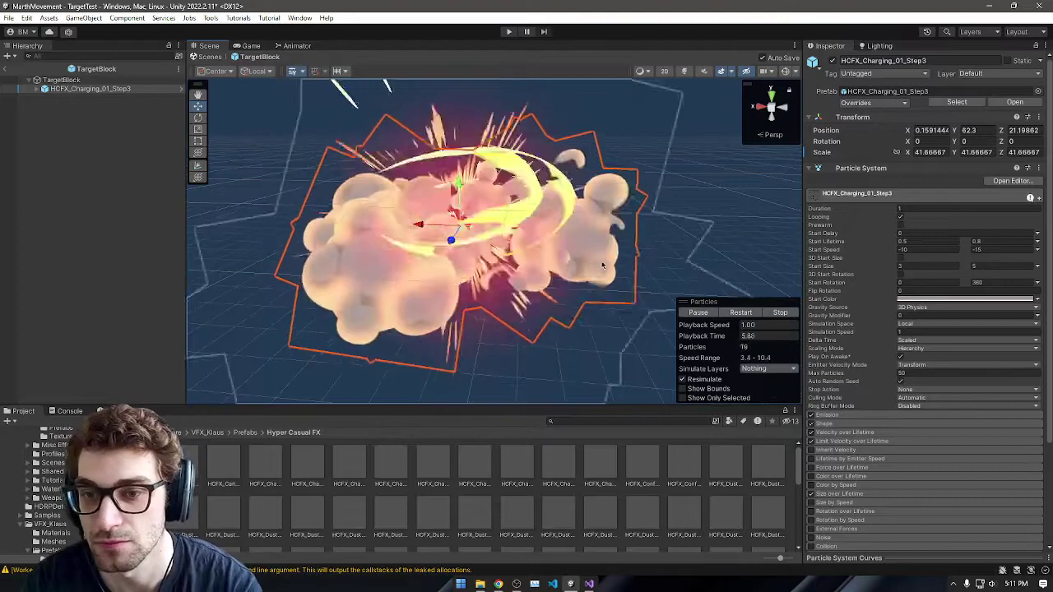
{"action": "key", "text": "ctrl+z"}
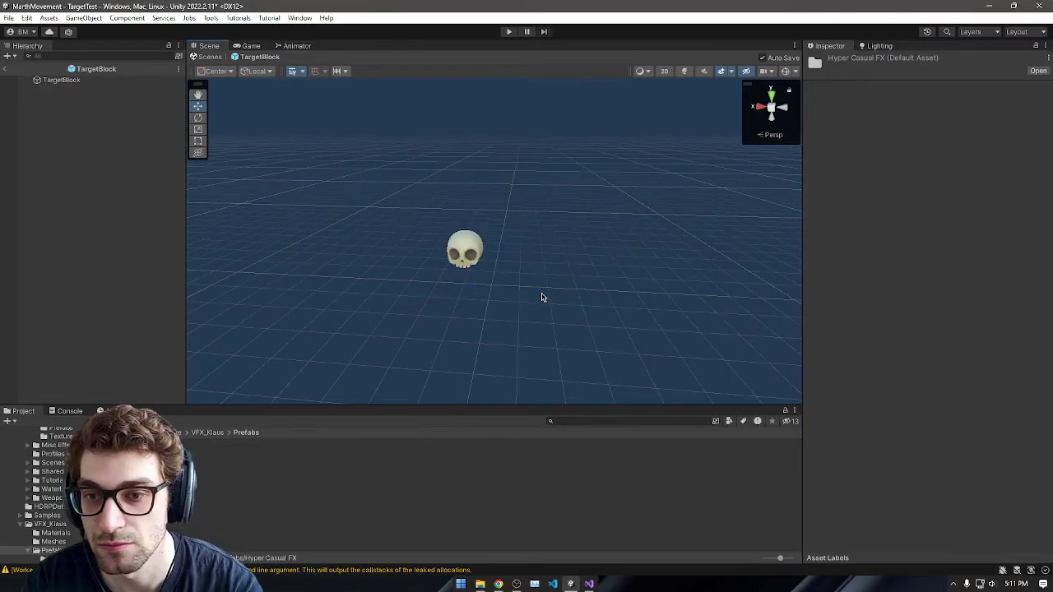
Step: Remove the Particle System component from the TargetBlock prefab
{"action": "left_click", "coordinate": [98, 84]}
{"action": "scroll", "coordinate": [984, 396], "scroll_direction": "down", "scroll_amount": 5}
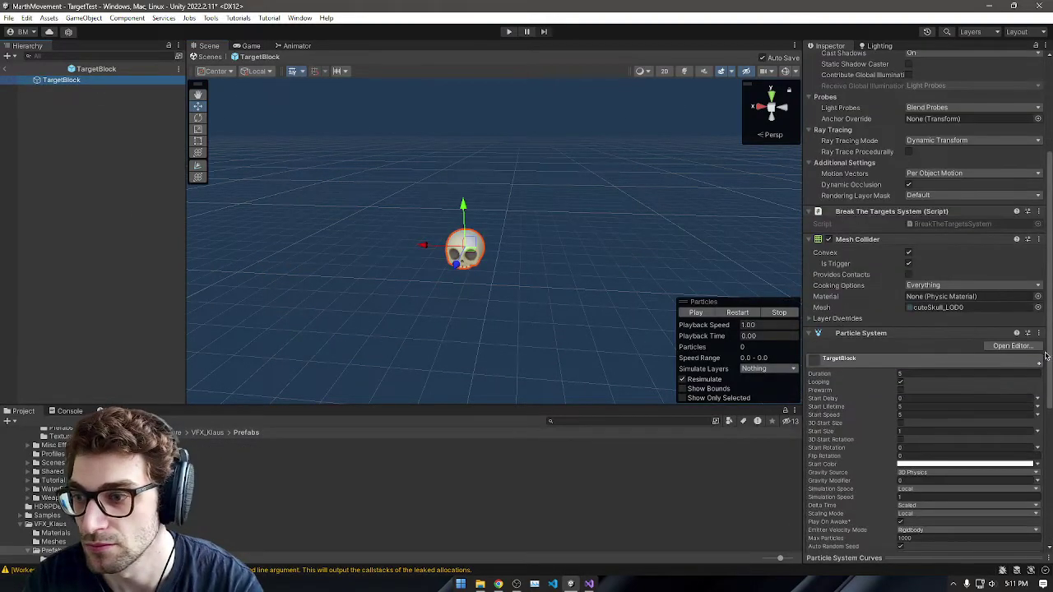
{"action": "left_click", "coordinate": [1040, 331]}
{"action": "left_click", "coordinate": [1044, 389]}
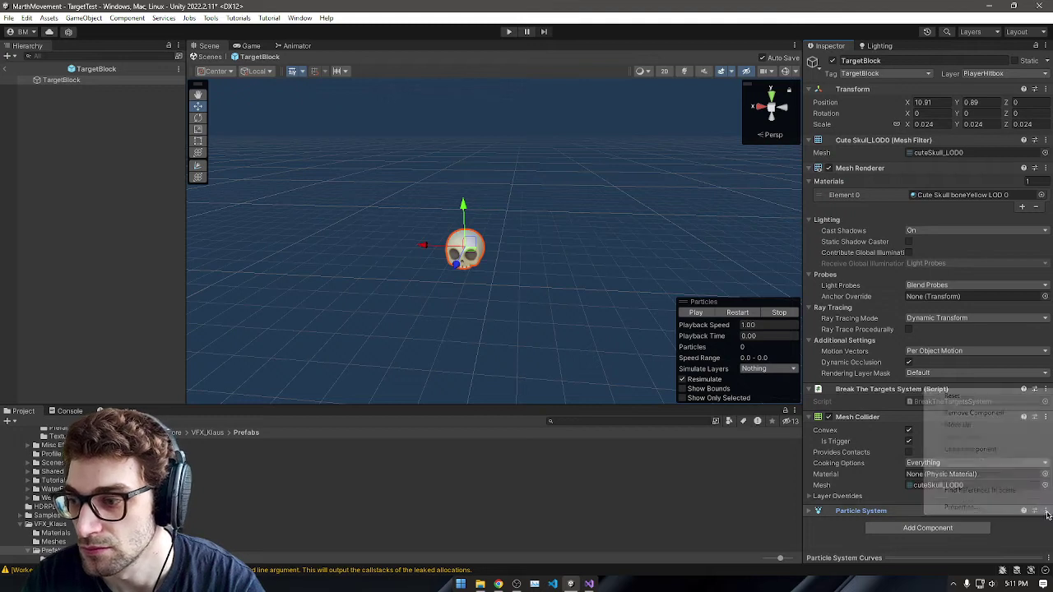
{"action": "left_click", "coordinate": [976, 413]}
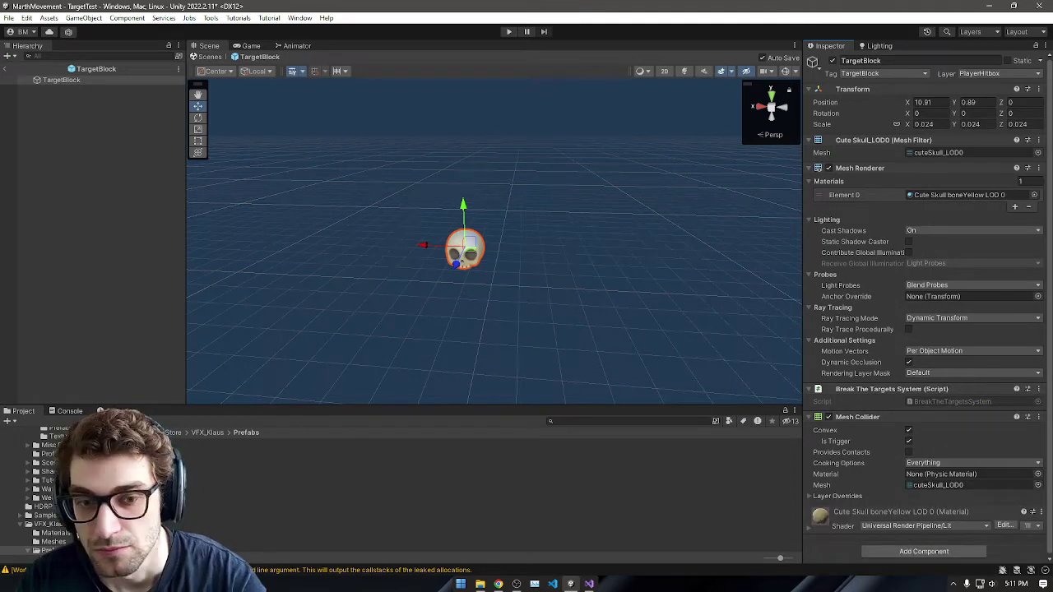
Step: Open the VFX_Lab_HyperCasualFX scene from the VFX_Klaus assets, saving the changes to TargetTest
{"action": "left_click", "coordinate": [152, 469]}
{"action": "left_click", "coordinate": [200, 434]}
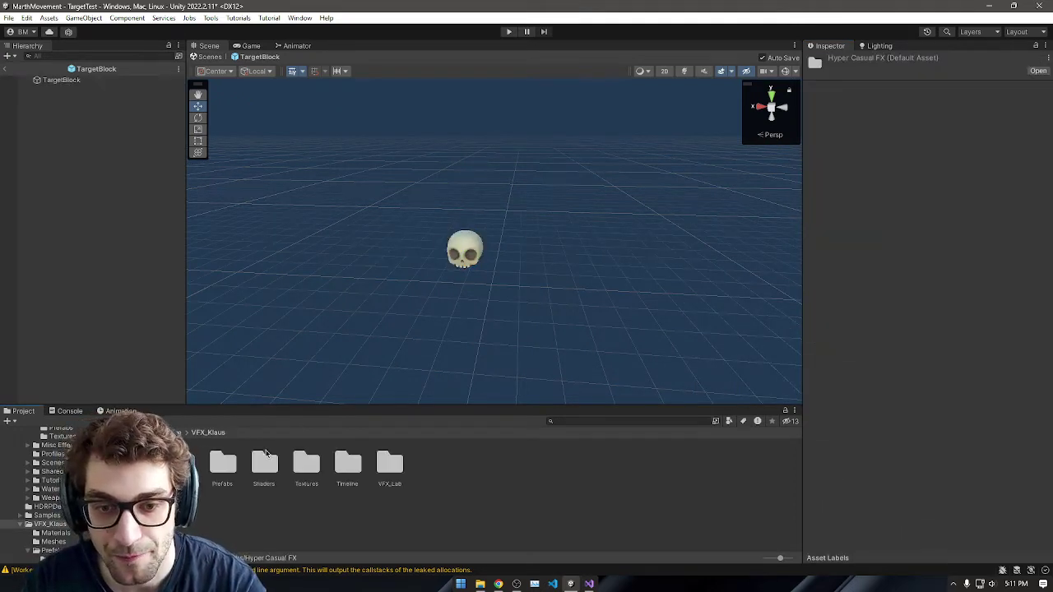
{"action": "double_click", "coordinate": [395, 466]}
{"action": "double_click", "coordinate": [178, 465]}
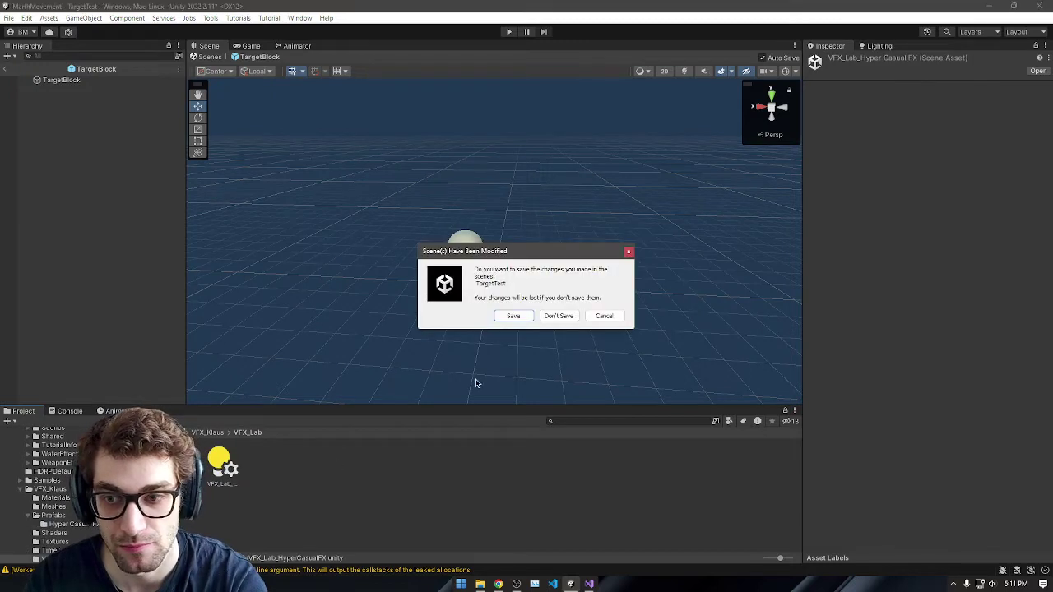
{"action": "left_click", "coordinate": [527, 316]}
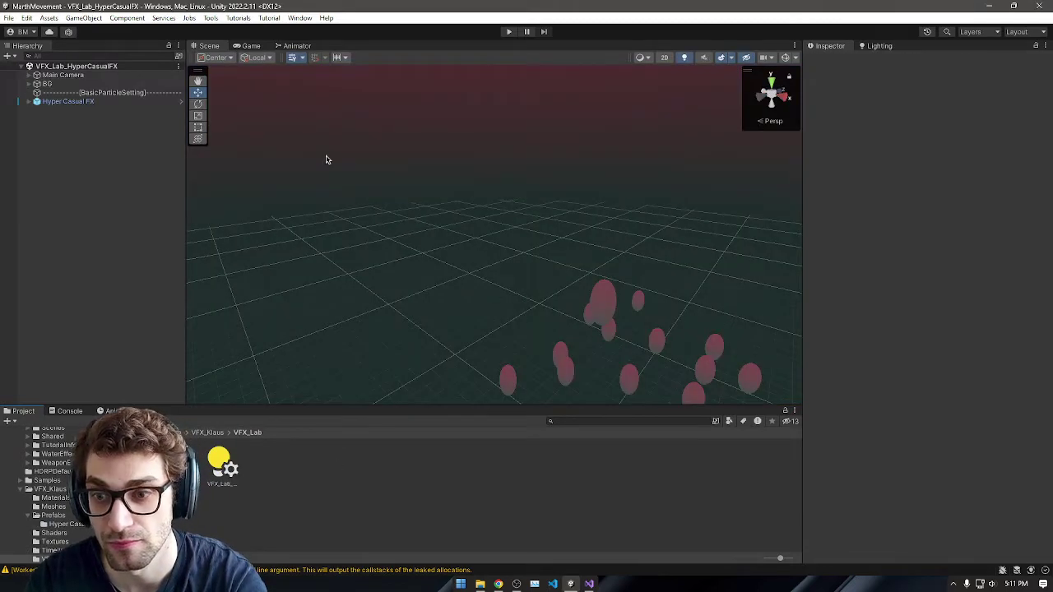
Step: Run the effects demo scene in play mode, view its effects in the Scene view, and select the red marble effect
{"action": "left_click", "coordinate": [500, 33]}
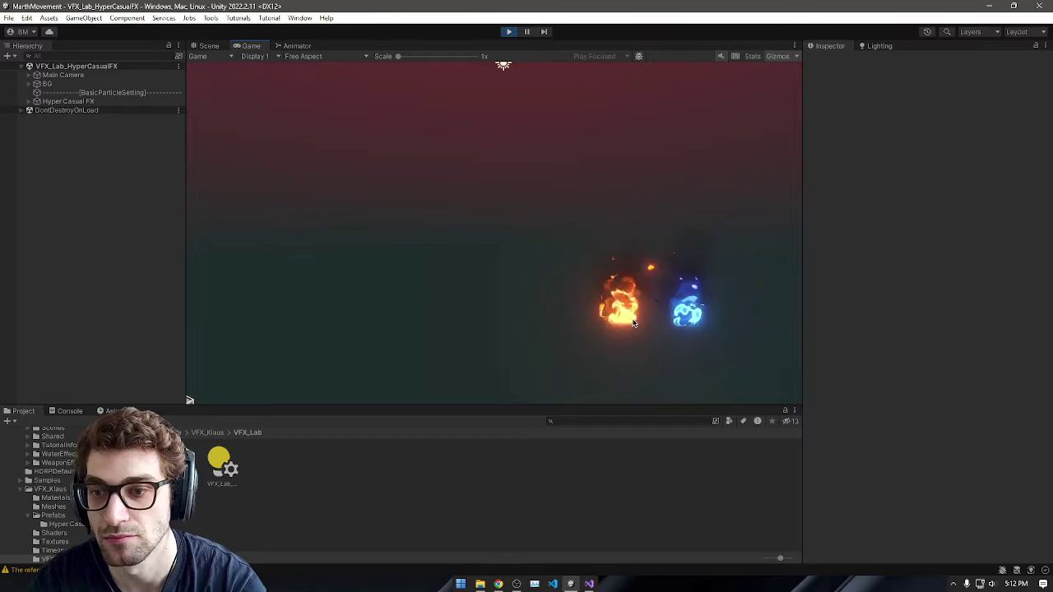
{"action": "left_click", "coordinate": [202, 48]}
{"action": "right_click_drag", "start_coordinate": [658, 255], "coordinate": [508, 348]}
{"action": "key", "text": "s"}
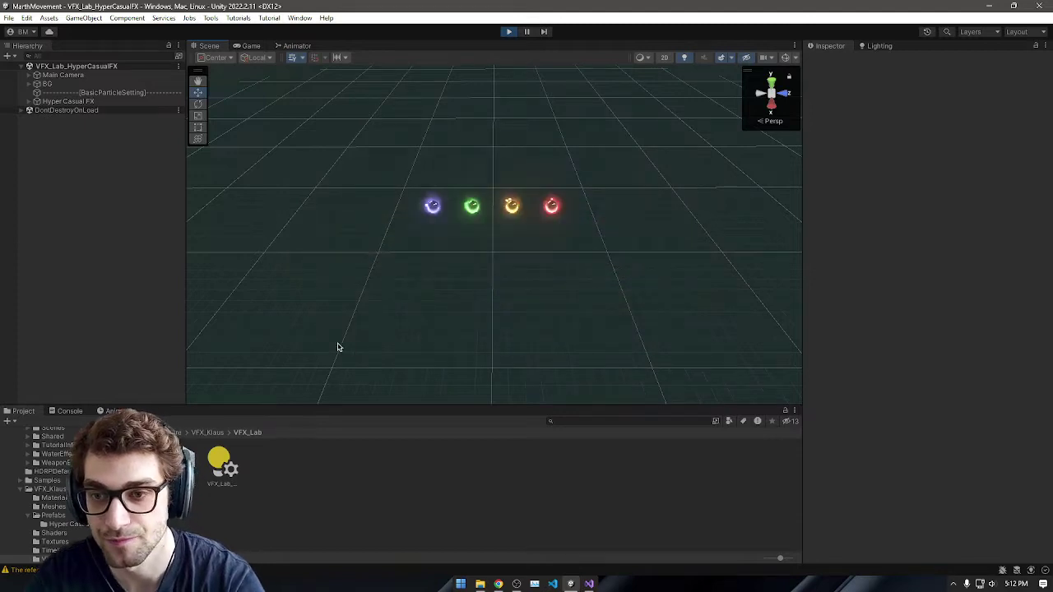
{"action": "left_click", "coordinate": [546, 211]}
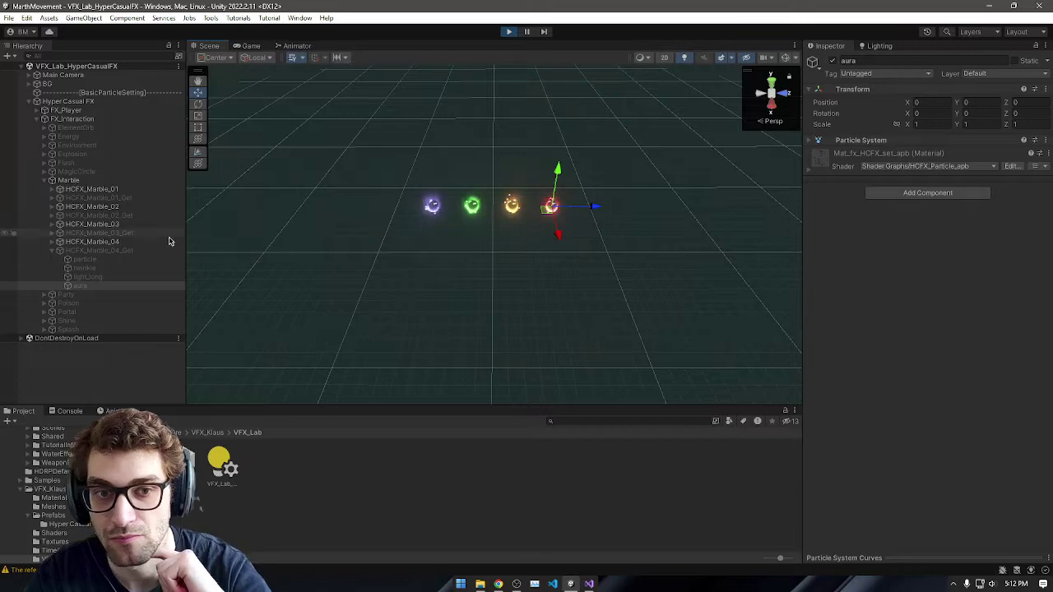
Step: Examine HCFX_Marble_04_Get with its aura, light_long, twinkle and particle children, and the HCFX_Marble_04 object
{"action": "double_click", "coordinate": [97, 286]}
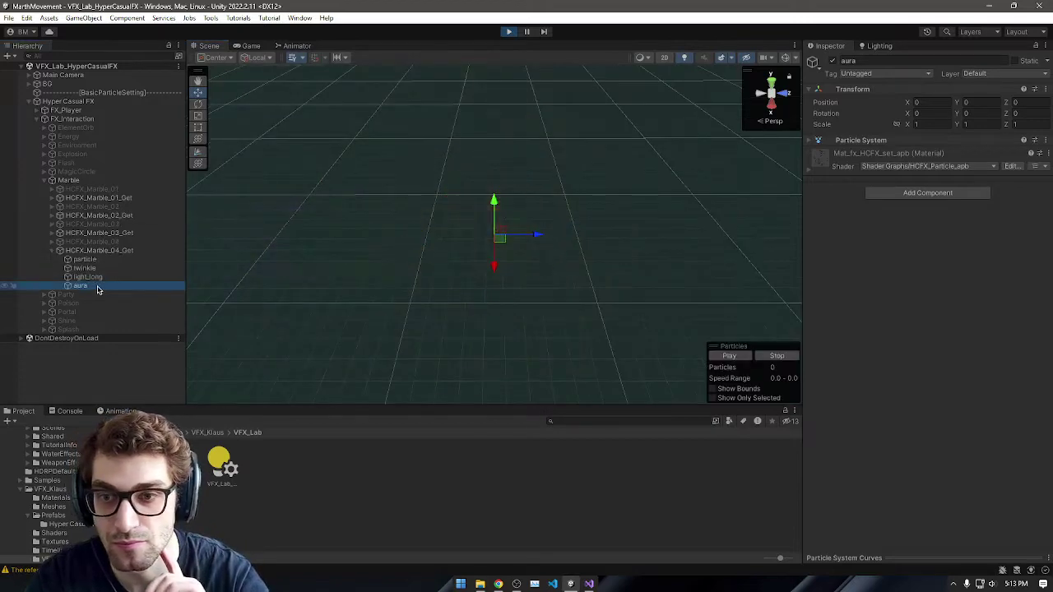
{"action": "left_click", "coordinate": [94, 278]}
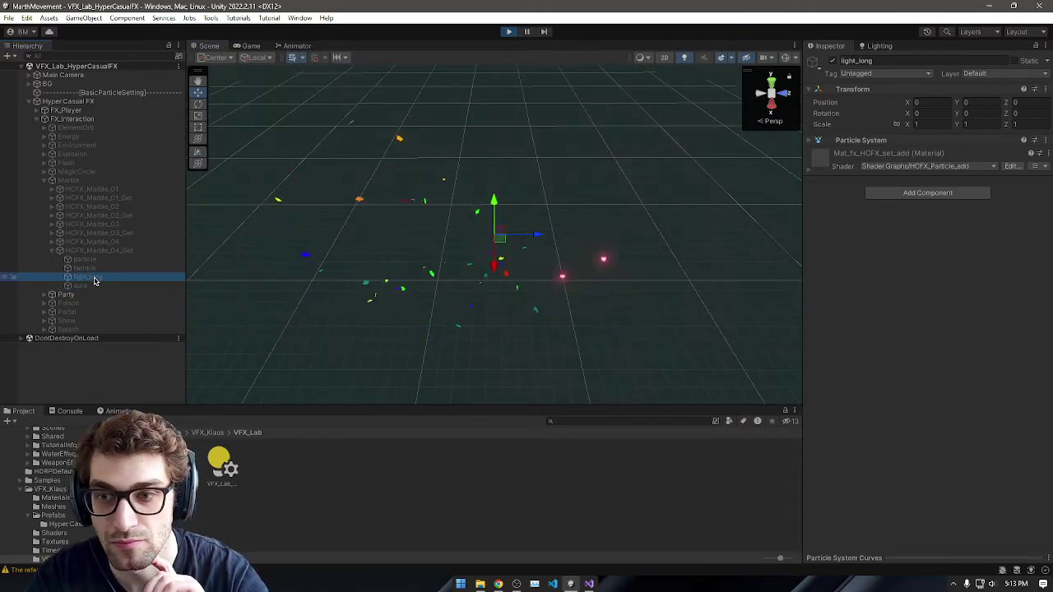
{"action": "left_click", "coordinate": [92, 270]}
{"action": "left_click", "coordinate": [92, 261]}
{"action": "left_click", "coordinate": [97, 252]}
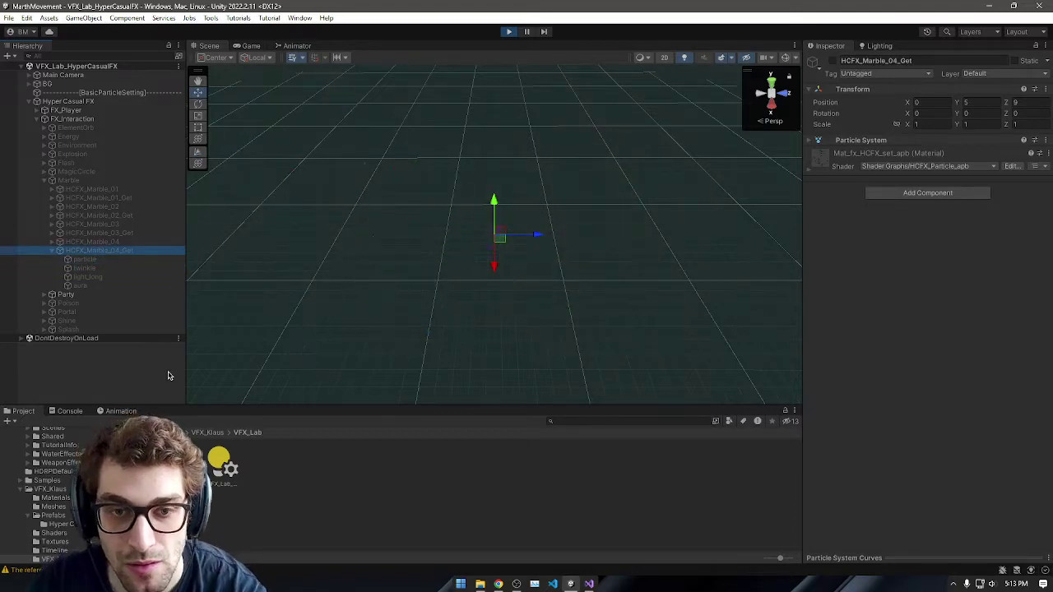
{"action": "left_click", "coordinate": [125, 243]}
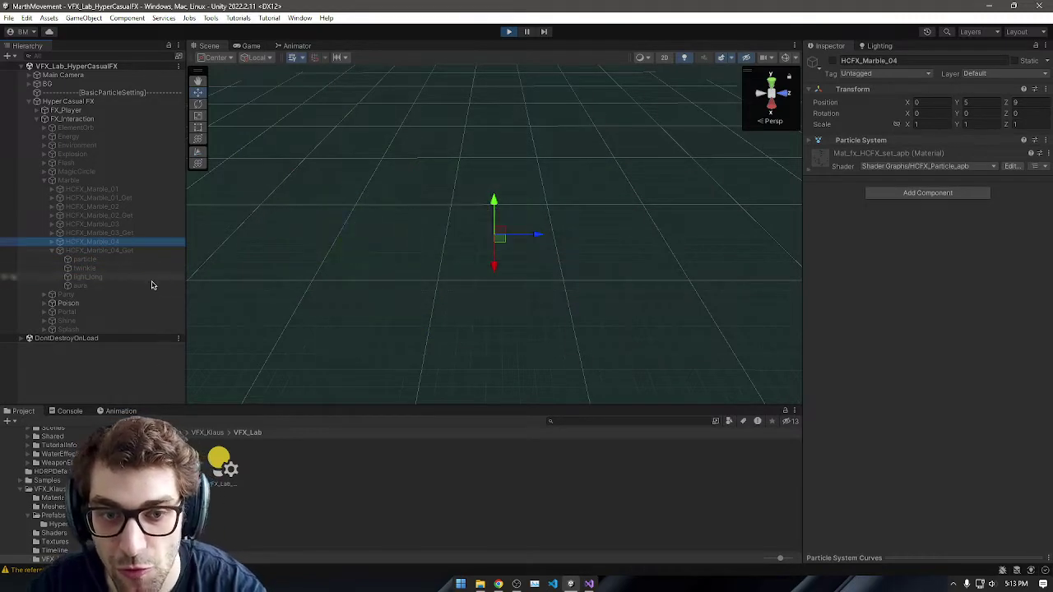
Step: Search VFX_Klaus's Hyper Casual FX prefabs for "marble", copy the HCFX_Marble_04 prefab, and leave play mode
{"action": "left_click", "coordinate": [208, 432]}
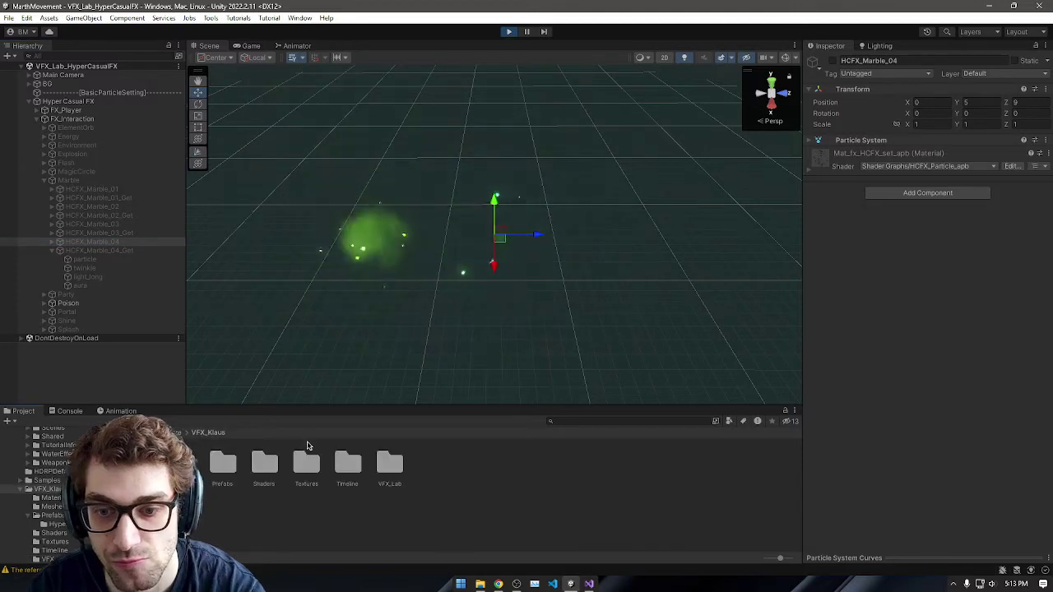
{"action": "double_click", "coordinate": [224, 463]}
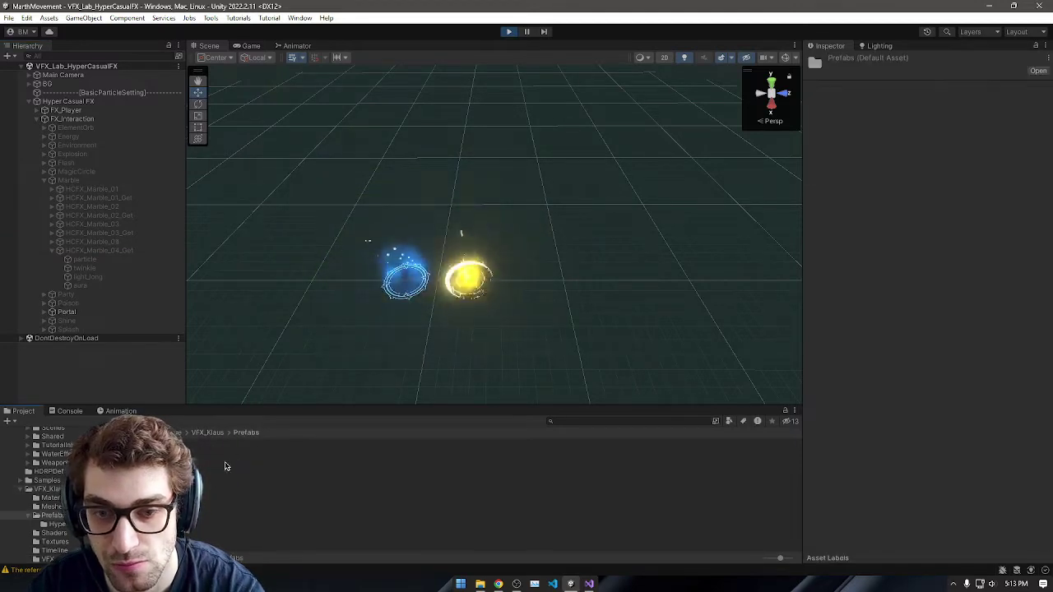
{"action": "left_click", "coordinate": [630, 421]}
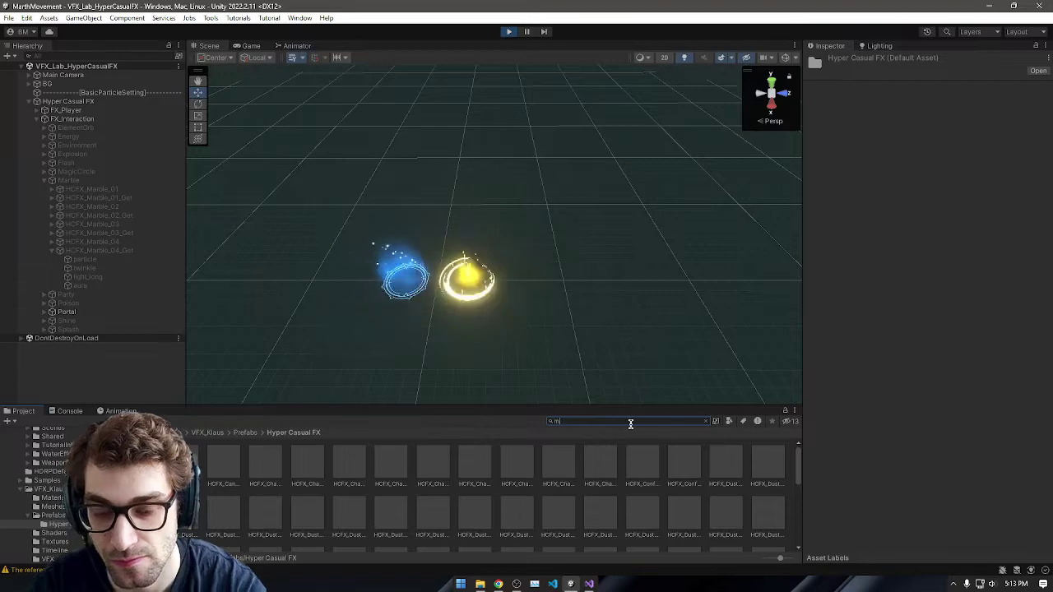
{"action": "type", "text": "marble"}
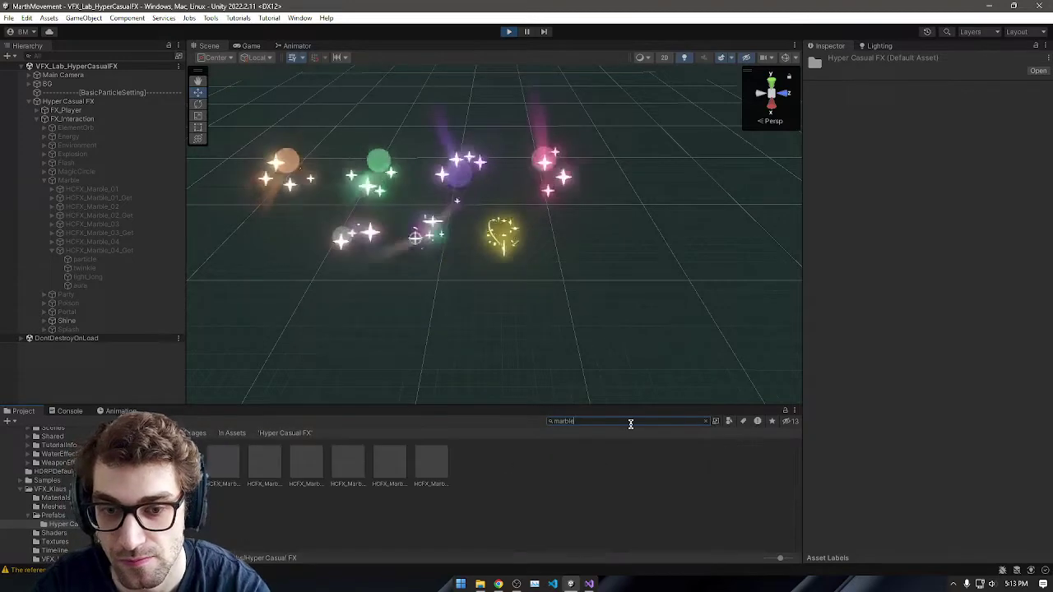
{"action": "left_click", "coordinate": [431, 463]}
{"action": "left_click", "coordinate": [384, 468]}
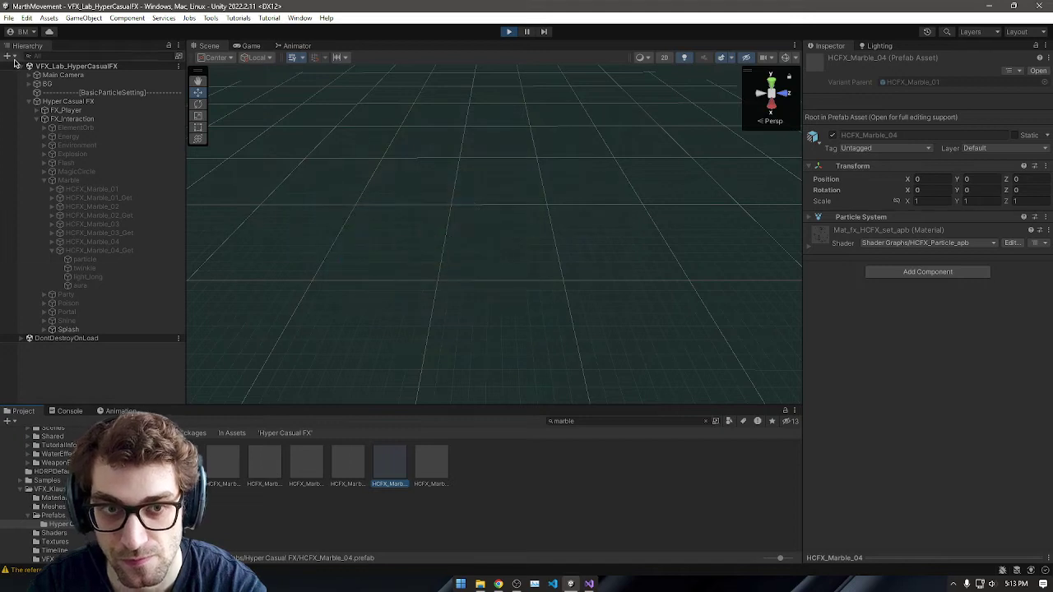
{"action": "left_click", "coordinate": [509, 31]}
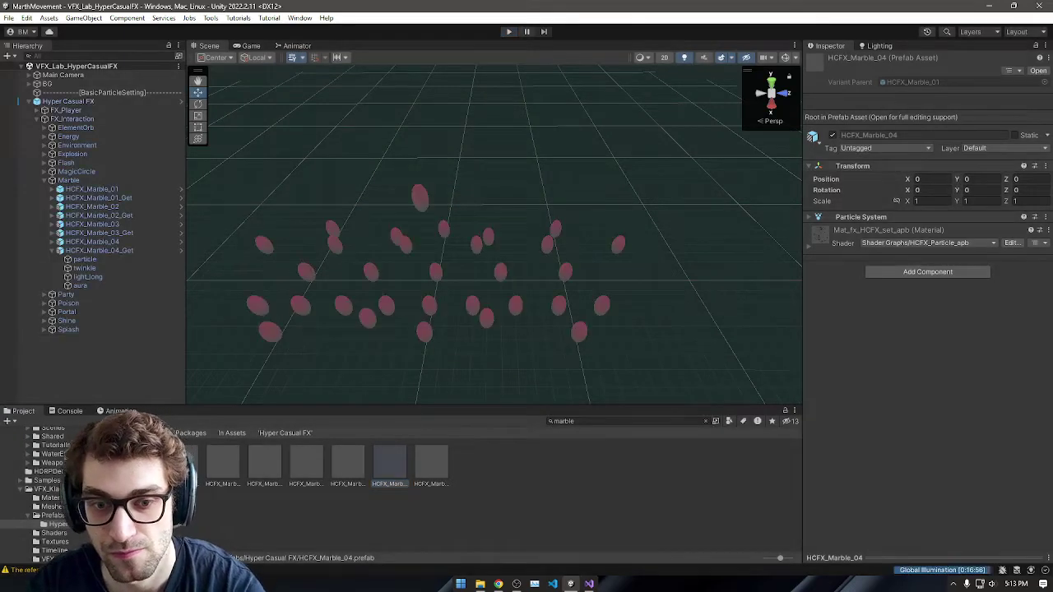
Step: Clear the asset search, open the TargetBlock prefab from the project's Prefabs folder, and try to paste the copied effect into it
{"action": "left_click", "coordinate": [705, 421]}
{"action": "left_click", "coordinate": [129, 433]}
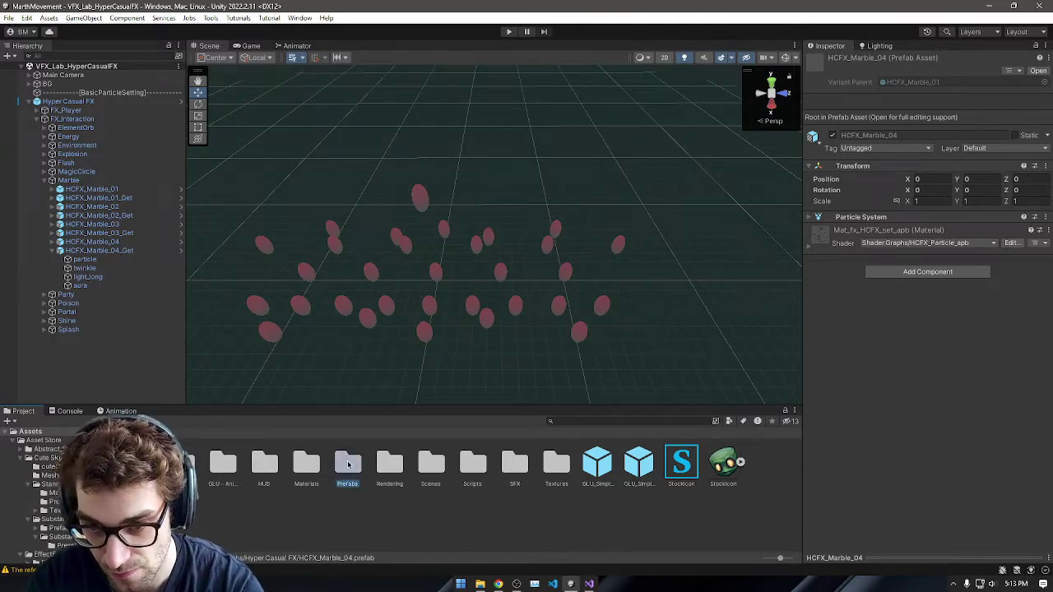
{"action": "double_click", "coordinate": [348, 466]}
{"action": "double_click", "coordinate": [631, 471]}
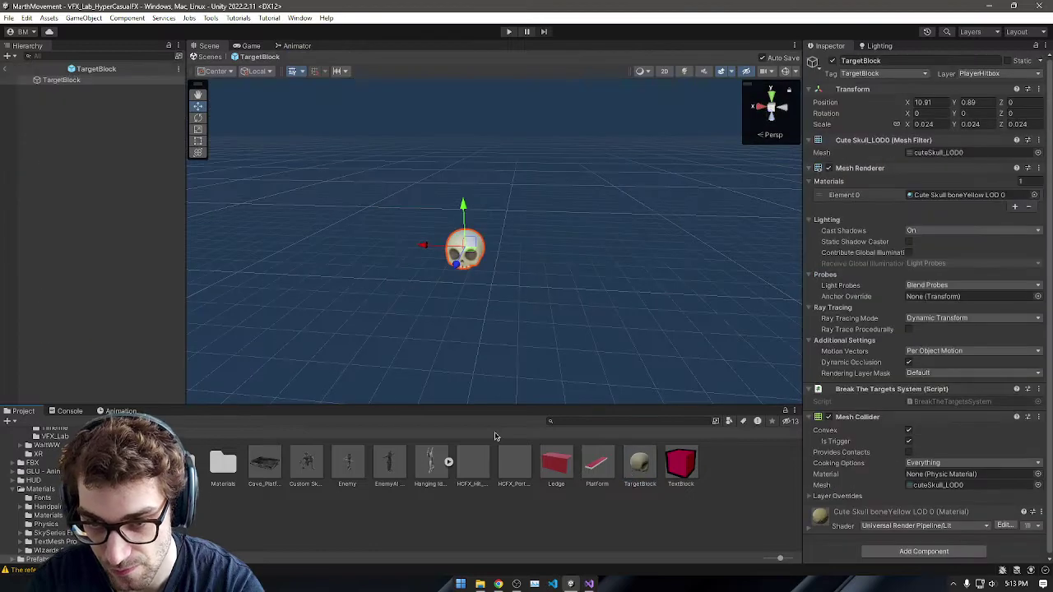
{"action": "left_click", "coordinate": [126, 266]}
{"action": "key", "text": "ctrl+v"}
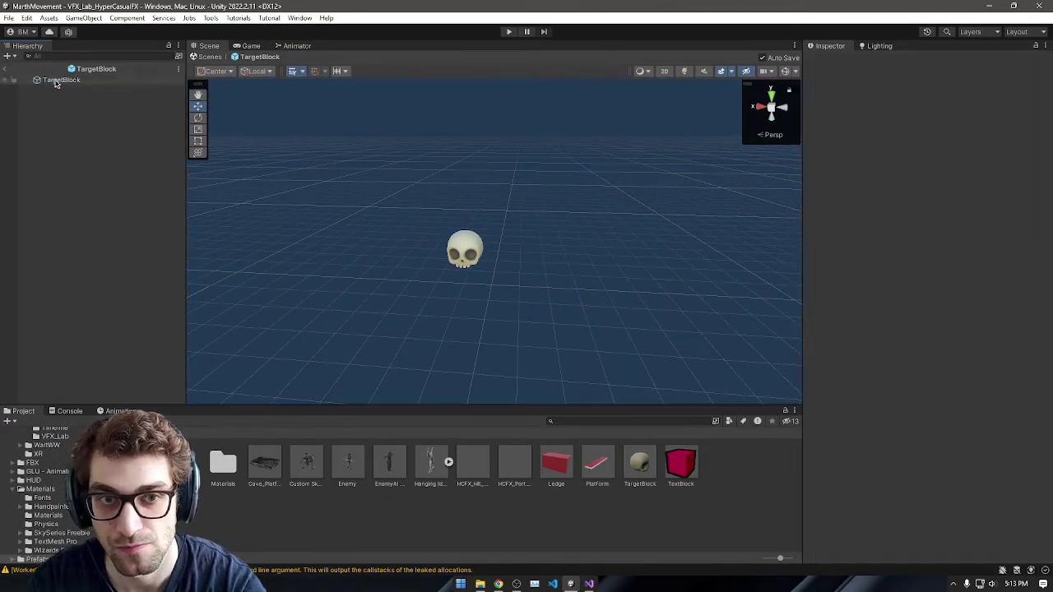
Step: Paste a copy of the HCFX_Marble_04 prefab into the project's Prefabs folder
{"action": "left_click", "coordinate": [55, 81]}
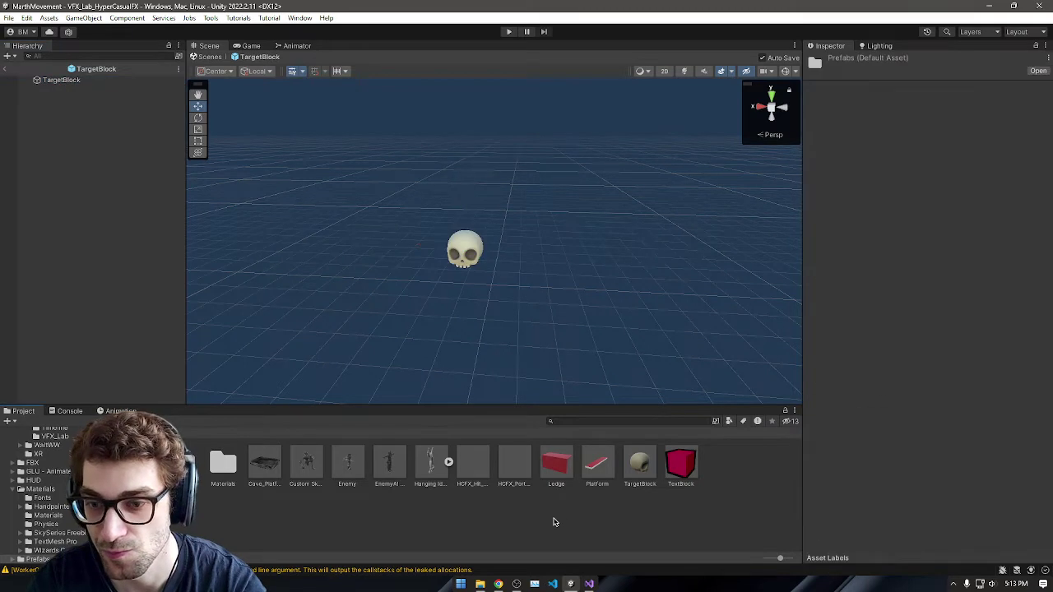
{"action": "right_click", "coordinate": [552, 519]}
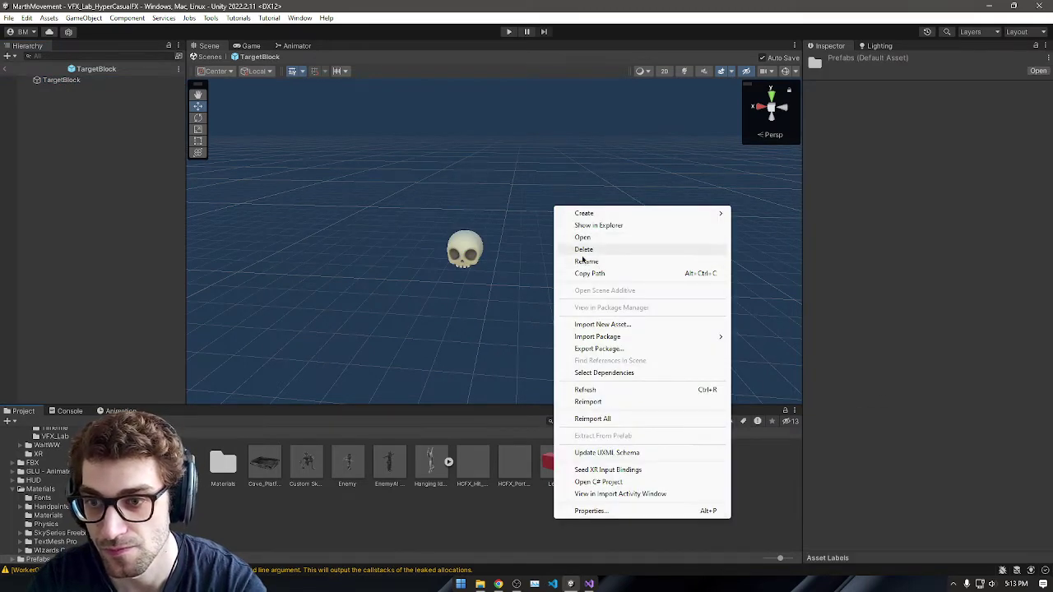
{"action": "left_click", "coordinate": [469, 512]}
{"action": "key", "text": "ctrl+v"}
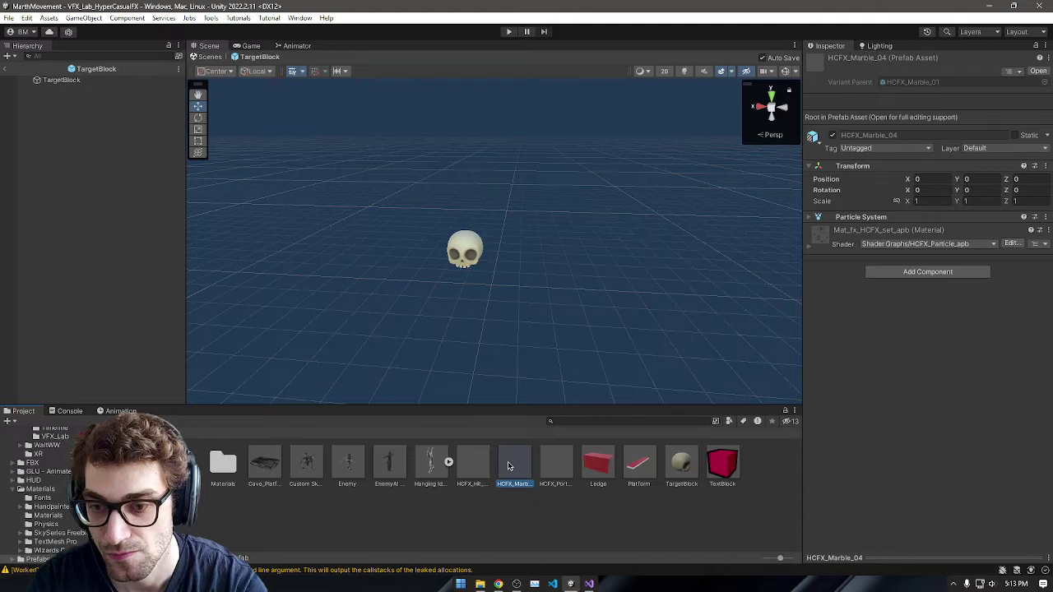
Step: Add HCFX_Marble_04 as a child of TargetBlock, set its uniform scale to 100, and check it around the skull
{"action": "left_click_drag", "start_coordinate": [83, 96], "coordinate": [81, 101]}
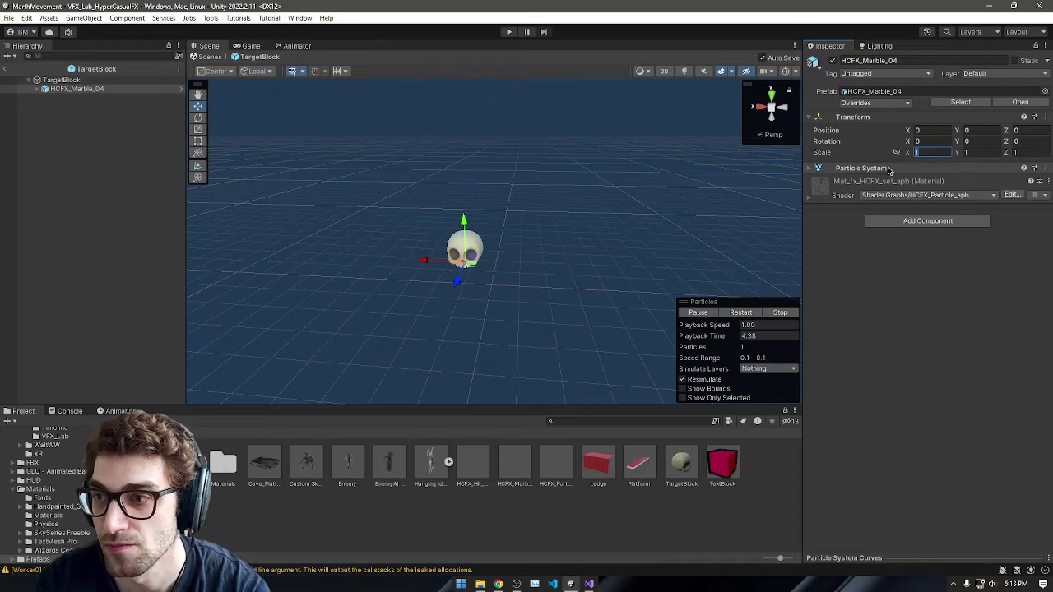
{"action": "type", "text": "100"}
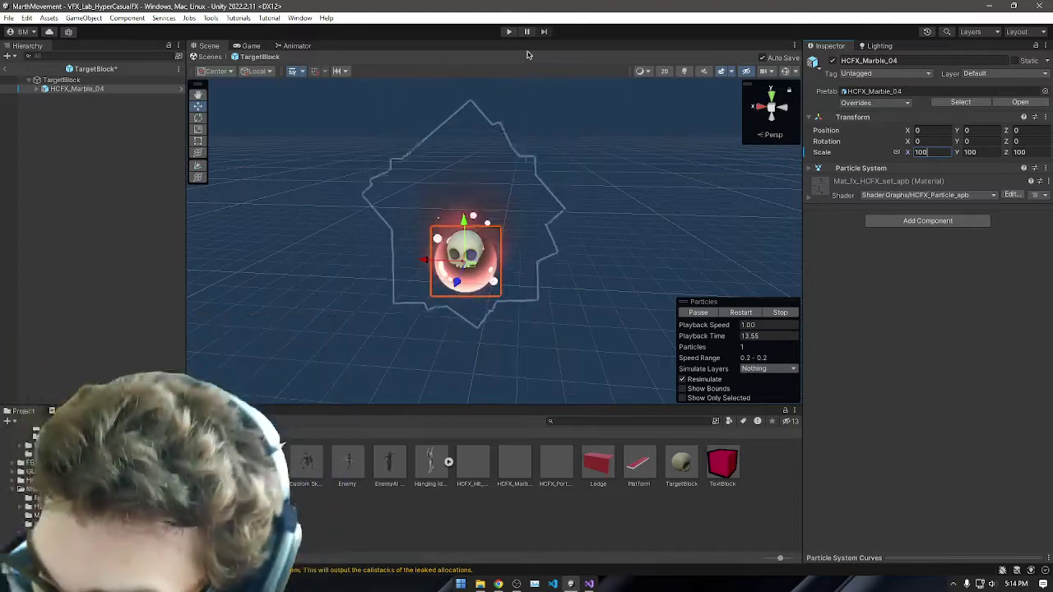
{"action": "left_click_drag", "start_coordinate": [526, 99], "coordinate": [513, 298], "text": "alt"}
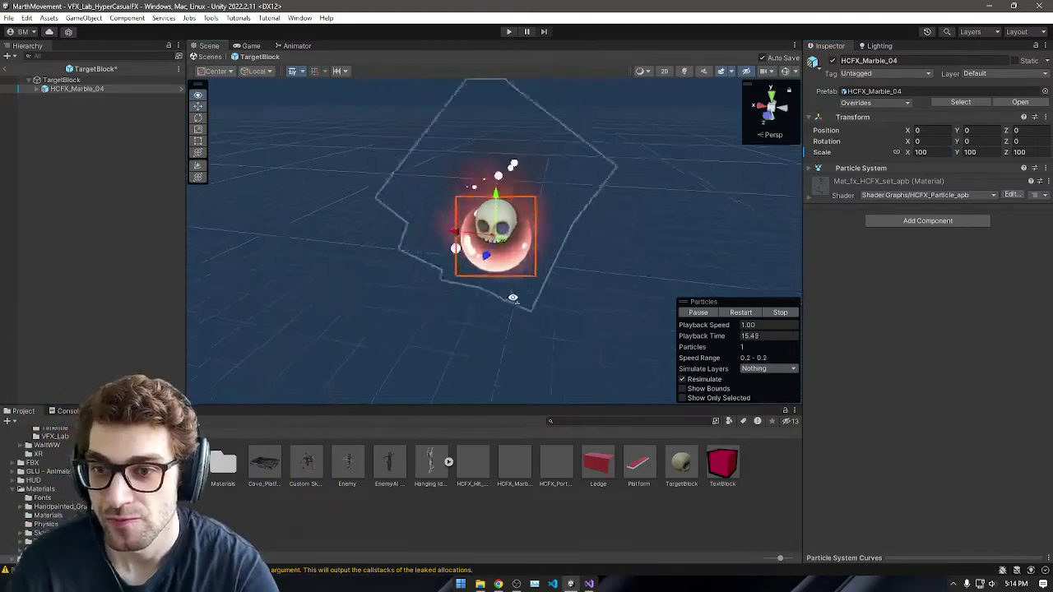
{"action": "key", "text": "w"}
{"action": "right_click_drag", "start_coordinate": [513, 297], "coordinate": [756, 261]}
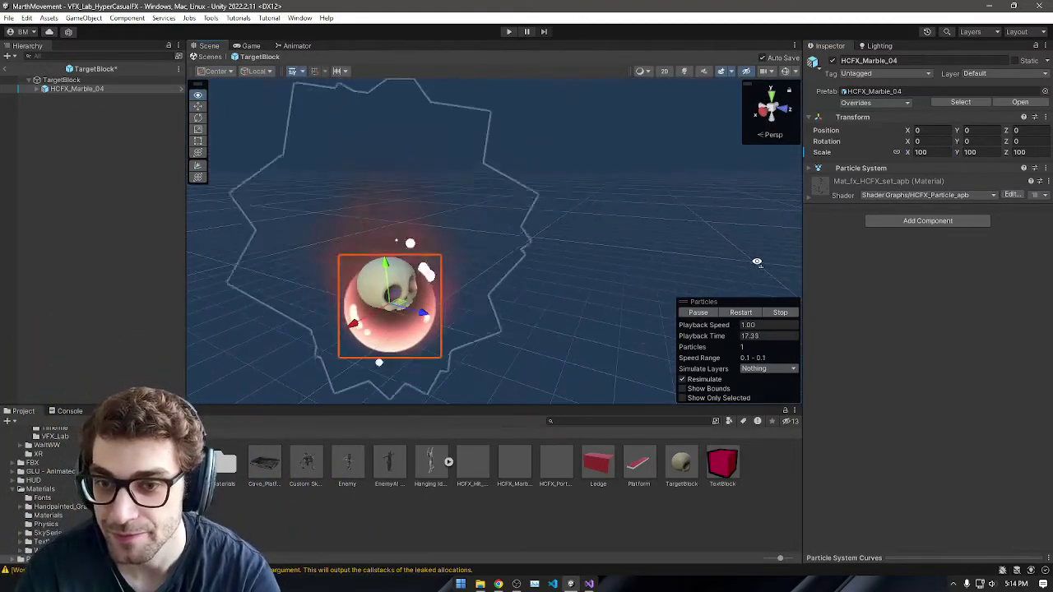
Step: Set the marble effect's uniform scale to 40 and raise it to a Y position of about 23.2
{"action": "left_click", "coordinate": [946, 152]}
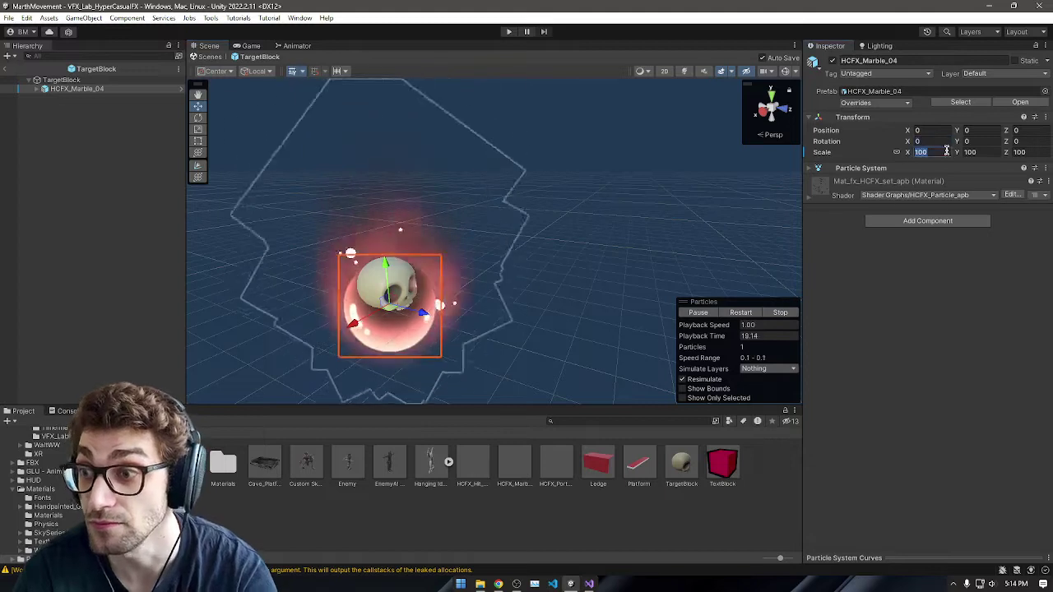
{"action": "type", "text": "40"}
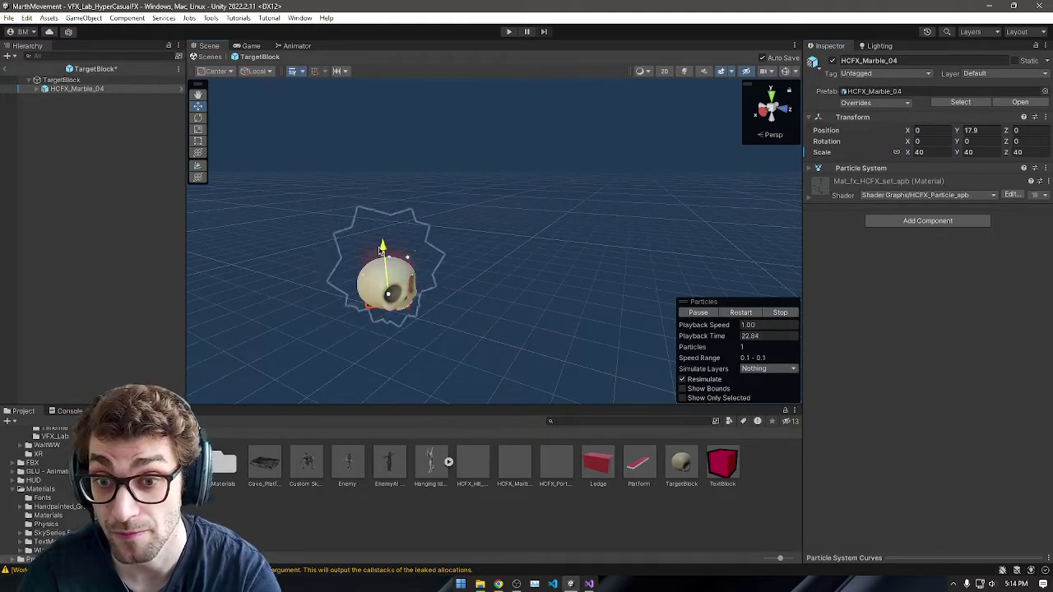
{"action": "left_click_drag", "start_coordinate": [395, 296], "coordinate": [449, 297], "text": "alt"}
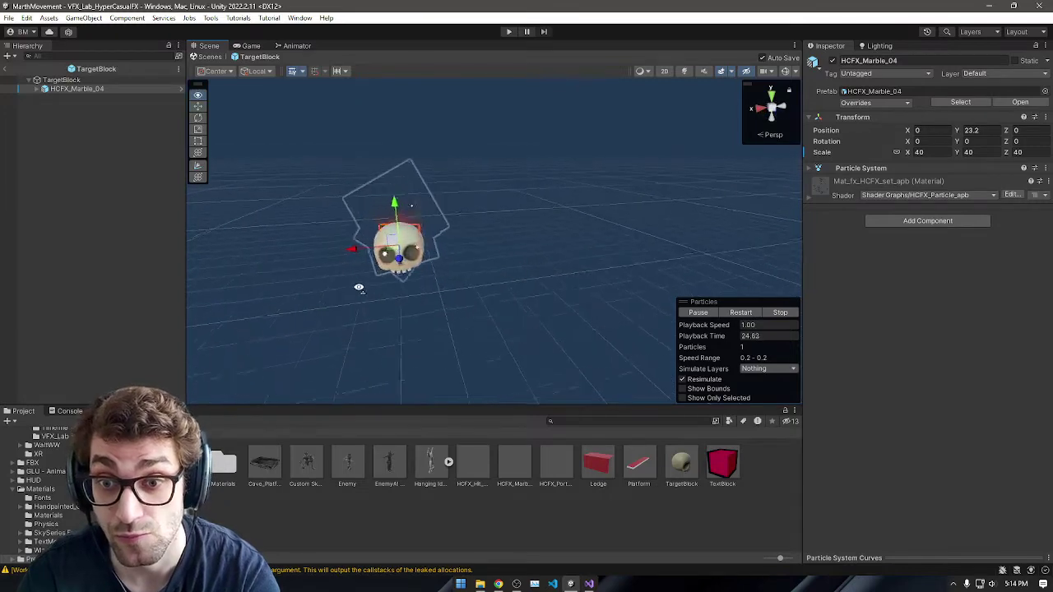
{"action": "scroll", "coordinate": [359, 288], "scroll_direction": "up", "scroll_amount": 6}
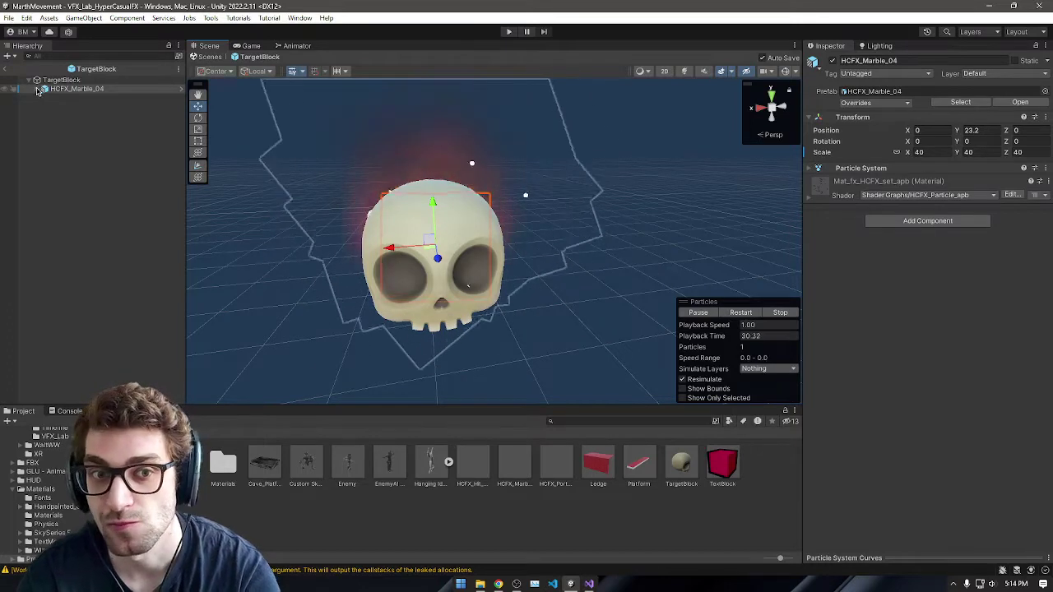
Step: Check the transform of the marble effect's aura child, and briefly run and stop play mode
{"action": "left_click", "coordinate": [64, 106]}
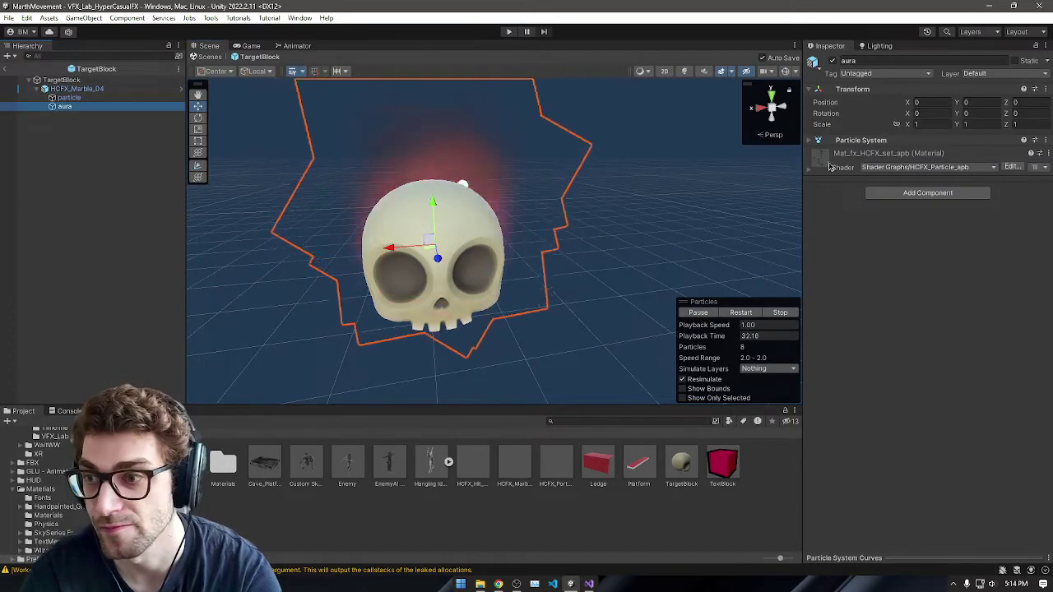
{"action": "left_click", "coordinate": [949, 125]}
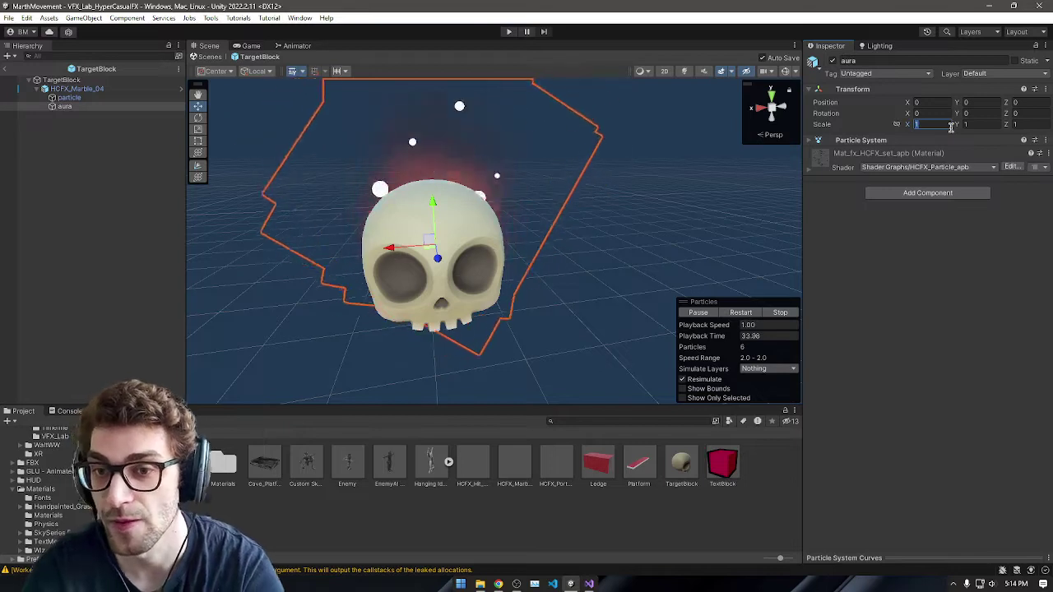
{"action": "left_click", "coordinate": [507, 32]}
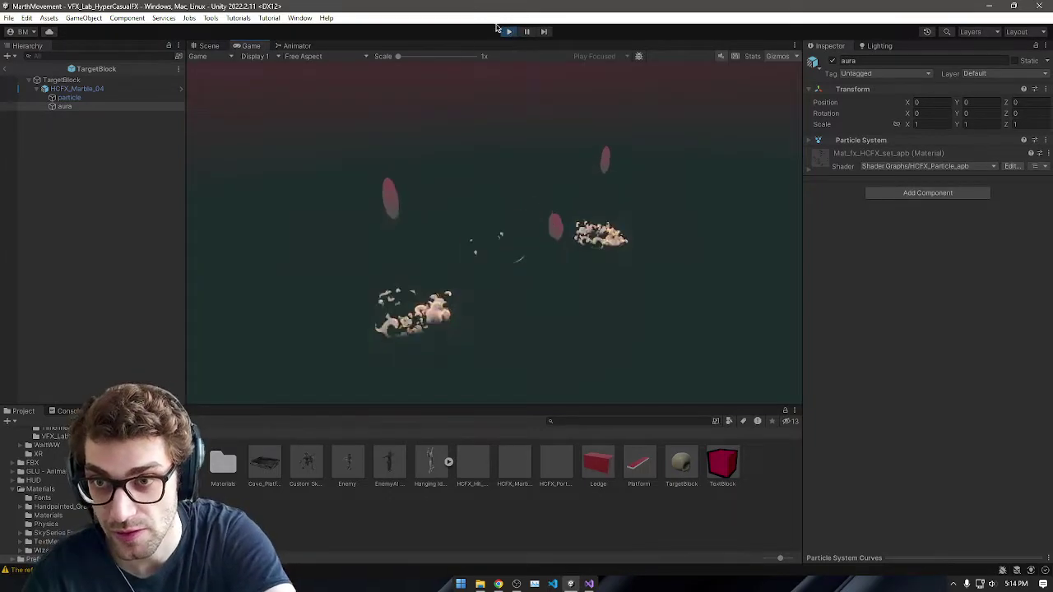
{"action": "left_click", "coordinate": [507, 31]}
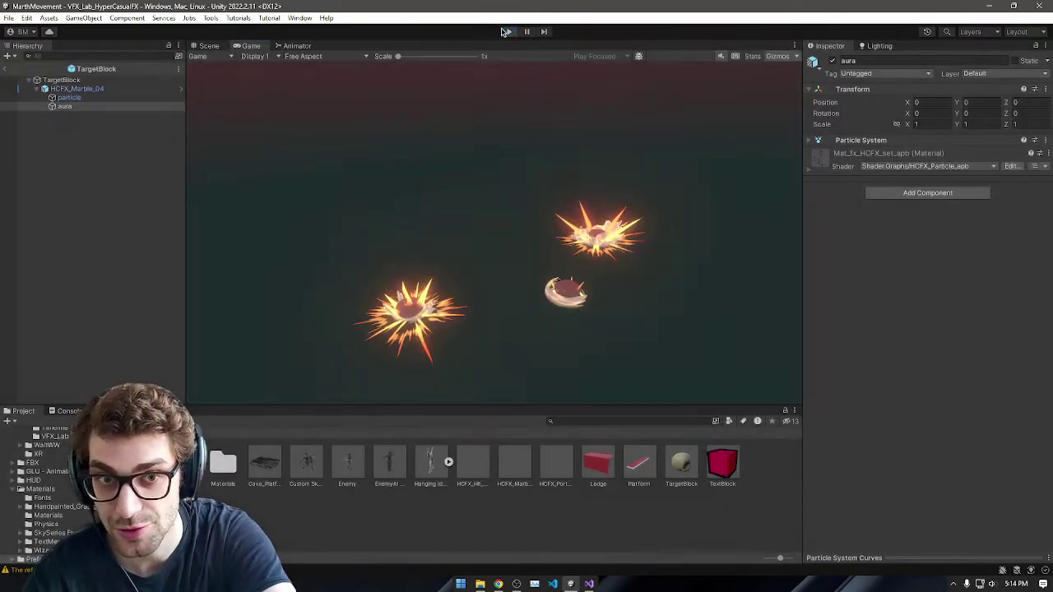
Step: Close the TargetBlock prefab and open the TargetTest scene from the Scenes folder
{"action": "left_click", "coordinate": [6, 69]}
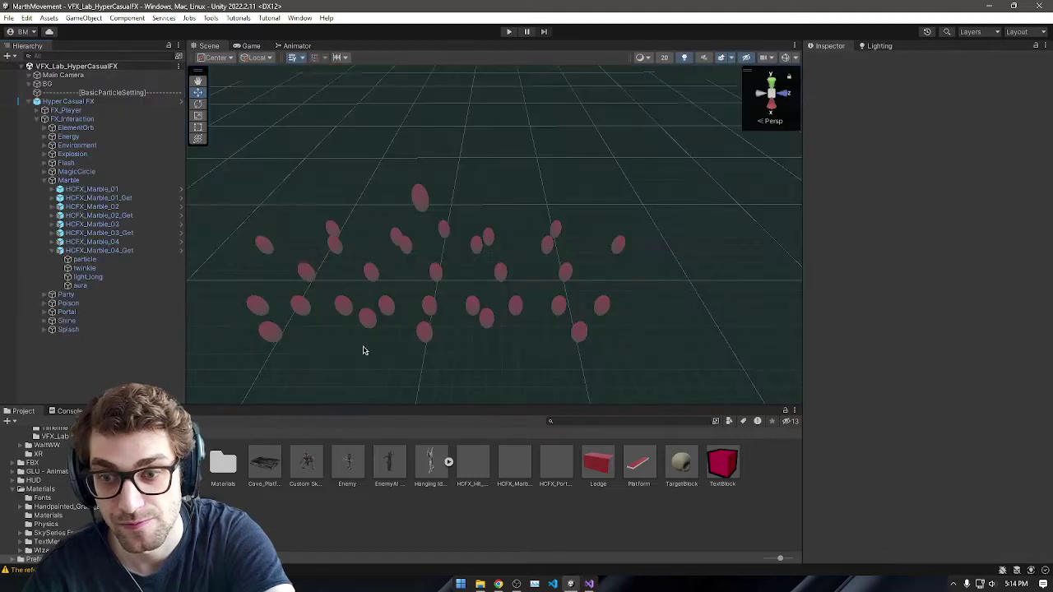
{"action": "left_click", "coordinate": [131, 432]}
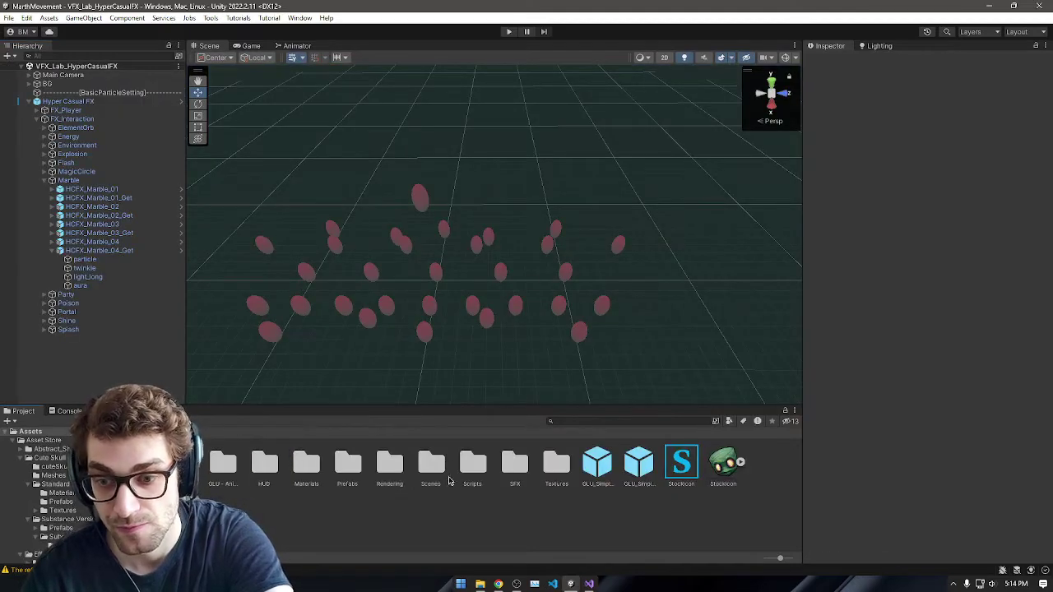
{"action": "double_click", "coordinate": [431, 457]}
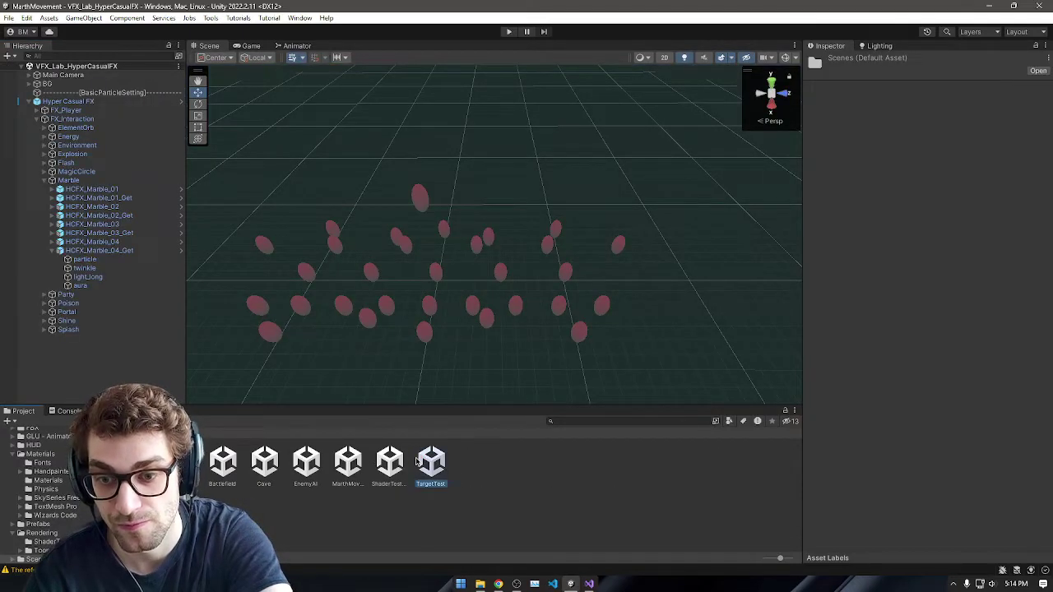
{"action": "double_click", "coordinate": [427, 462]}
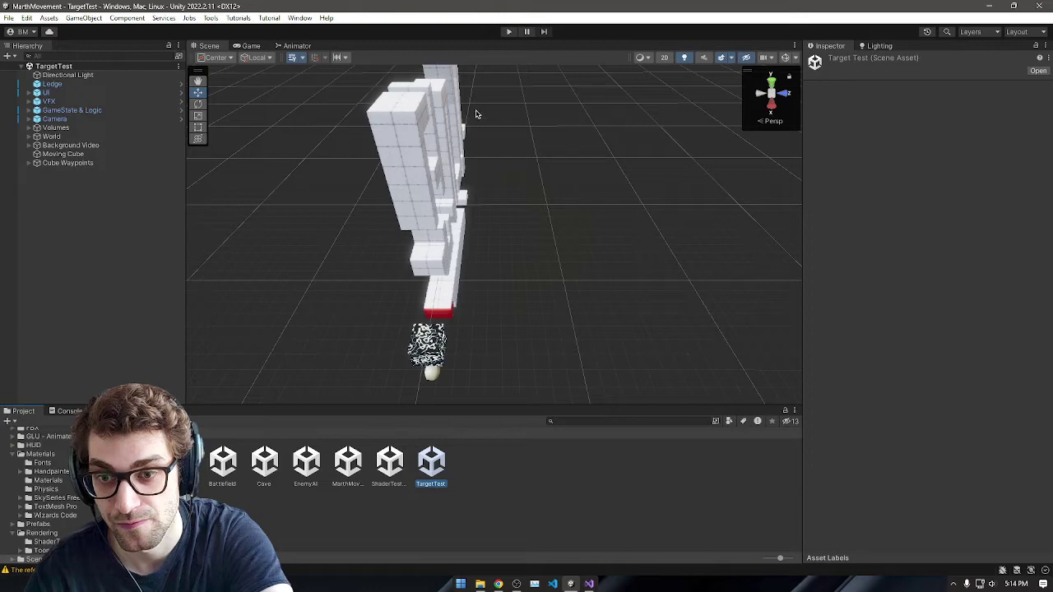
Step: Playtest the TargetTest scene, stop it, and focus the scene view on the BTT object under World
{"action": "left_click", "coordinate": [508, 32]}
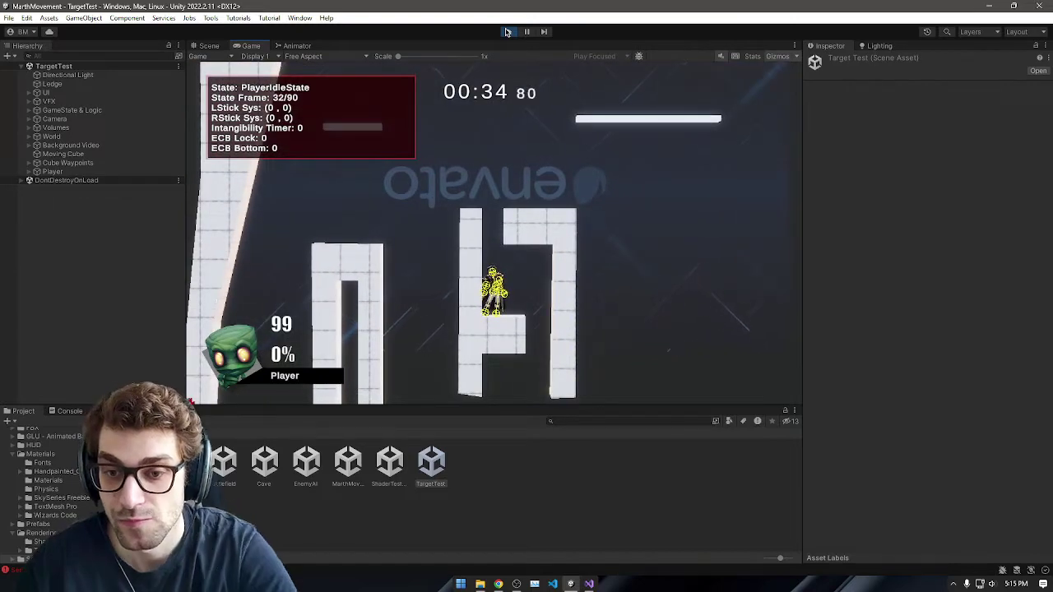
{"action": "left_click", "coordinate": [511, 33]}
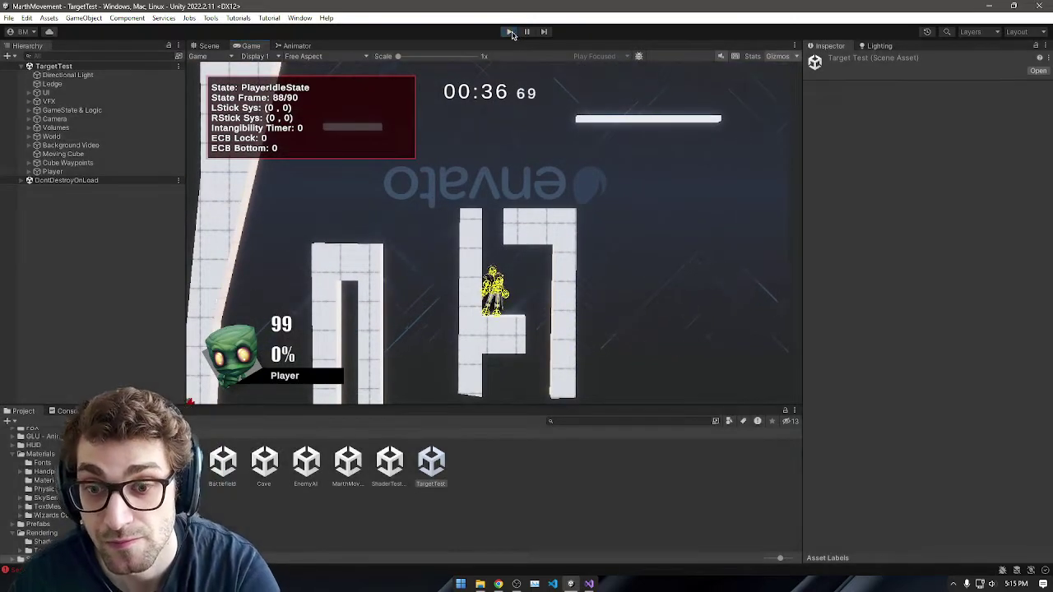
{"action": "right_click_drag", "start_coordinate": [464, 330], "coordinate": [443, 349]}
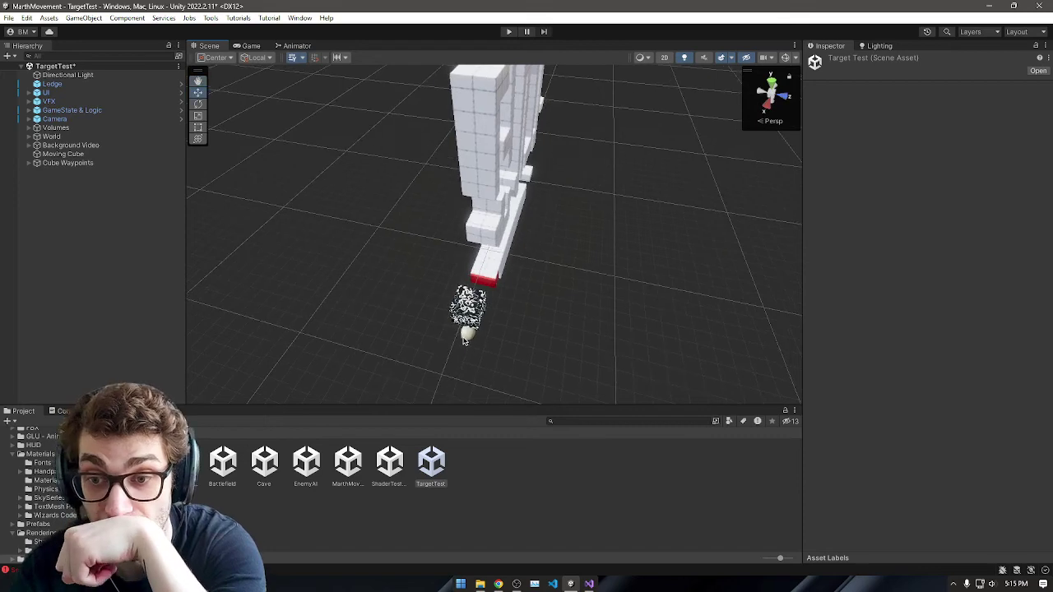
{"action": "left_click", "coordinate": [464, 341]}
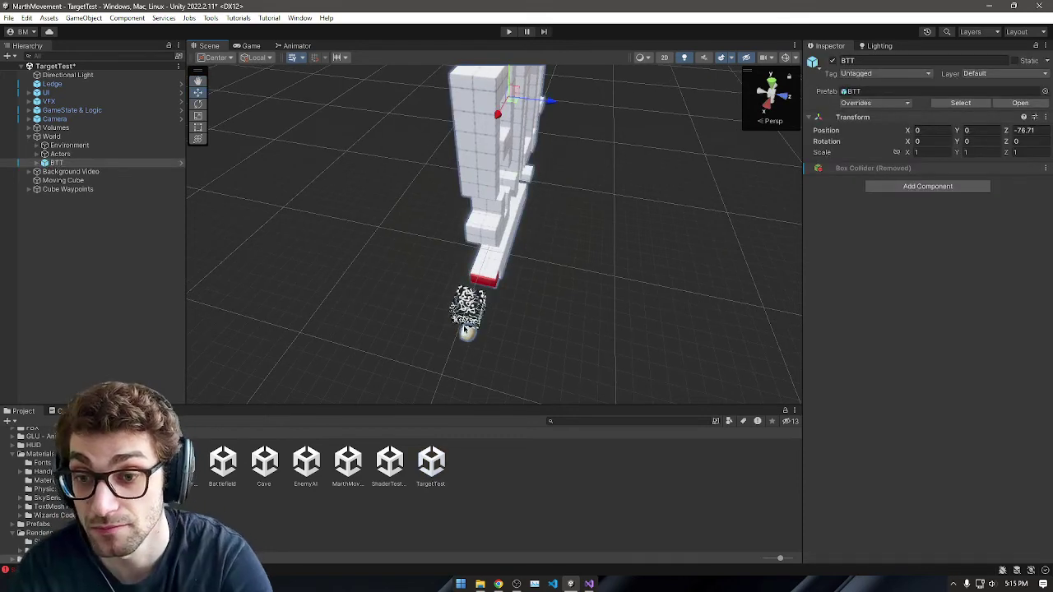
{"action": "left_click_drag", "start_coordinate": [239, 232], "coordinate": [597, 261], "text": "alt"}
{"action": "double_click", "coordinate": [78, 162]}
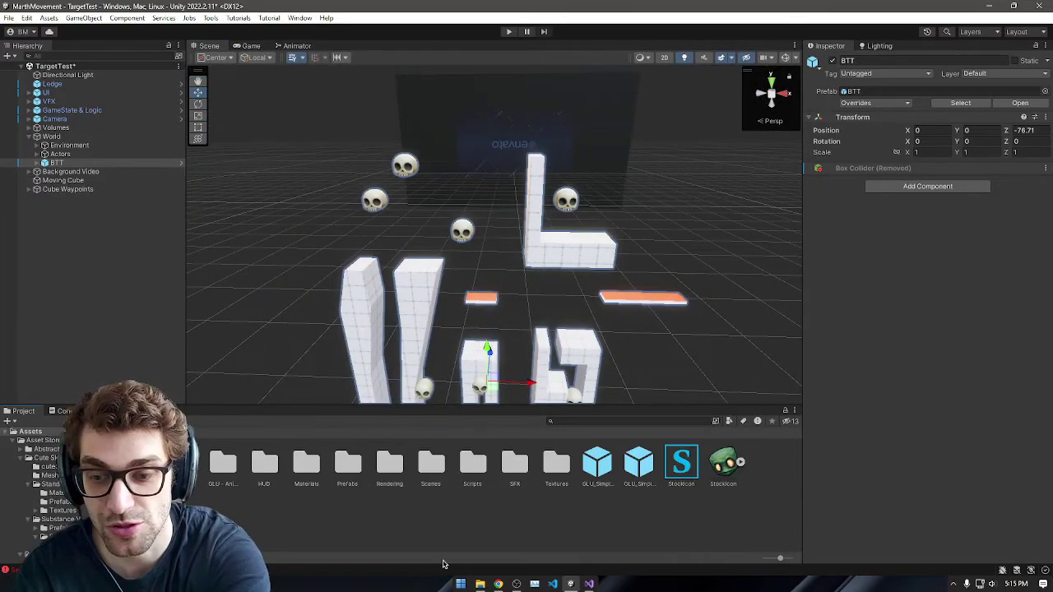
Step: Switch to Chrome, open the account's own Twitch channel page, and turn up the stream player's volume
{"action": "left_click", "coordinate": [498, 584]}
{"action": "left_click", "coordinate": [668, 14]}
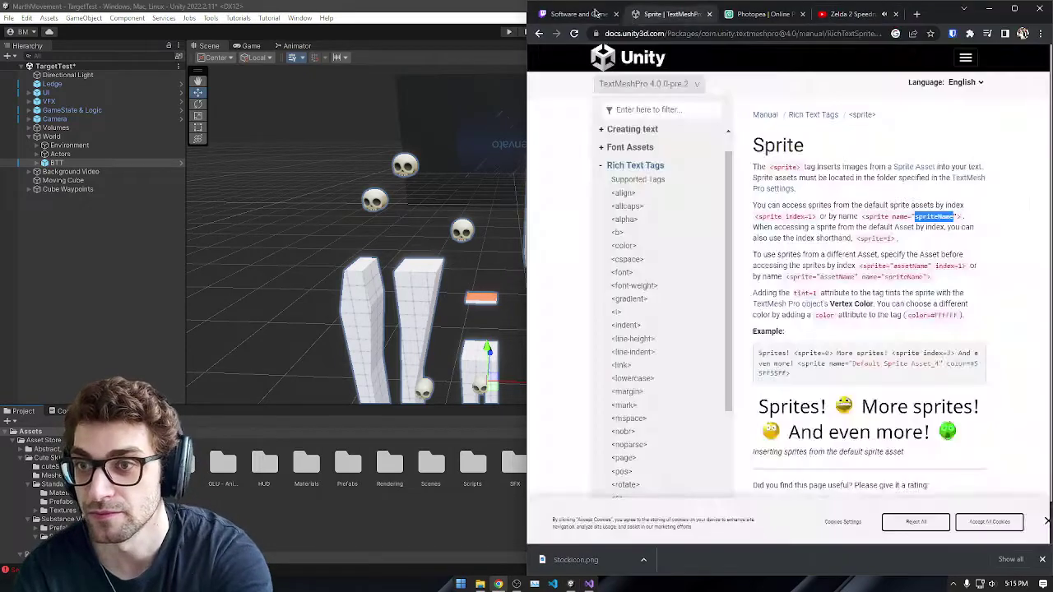
{"action": "left_click", "coordinate": [578, 14]}
{"action": "left_click", "coordinate": [1038, 57]}
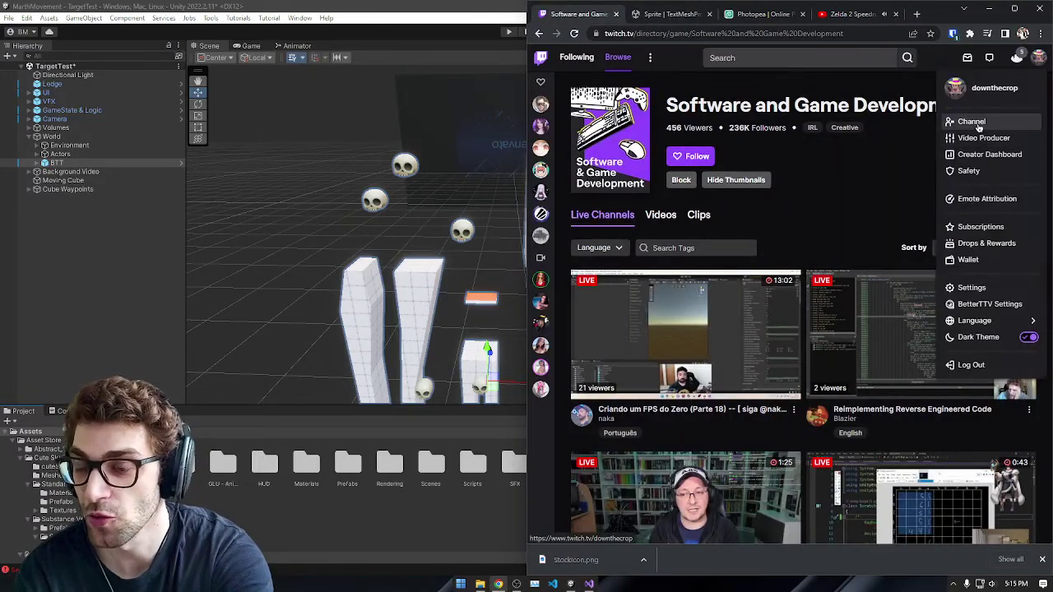
{"action": "left_click", "coordinate": [970, 120]}
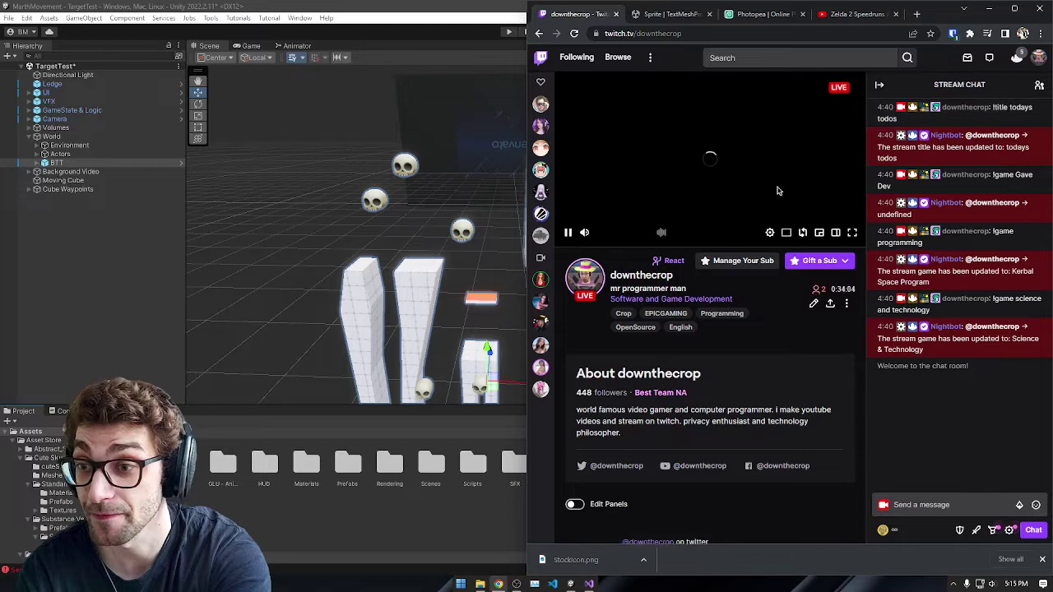
{"action": "left_click", "coordinate": [622, 234]}
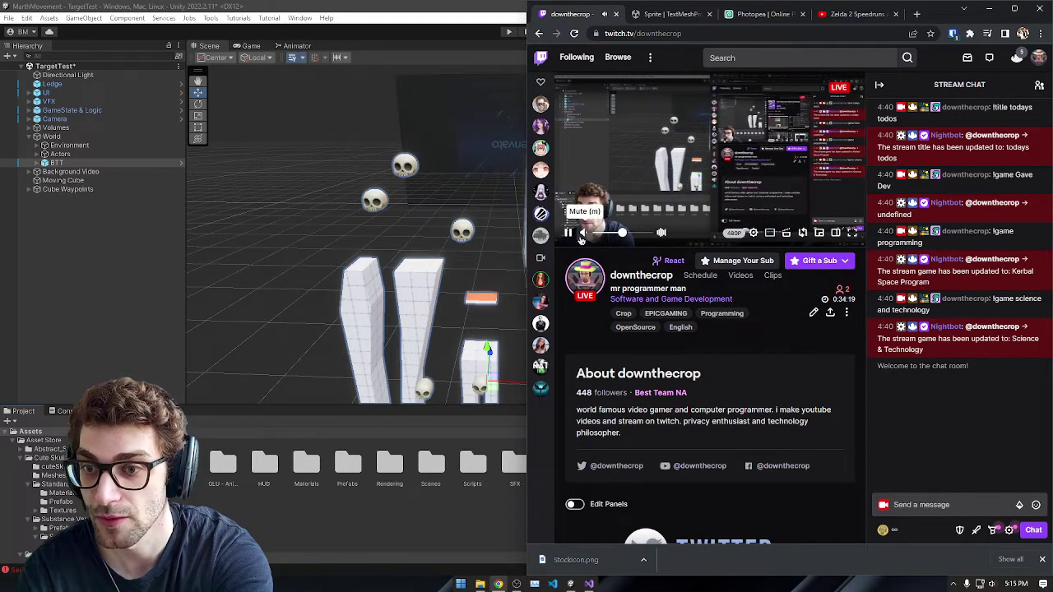
Step: Open the Windows Sound settings on the list of recording devices
{"action": "left_click", "coordinate": [955, 584]}
{"action": "right_click", "coordinate": [992, 584]}
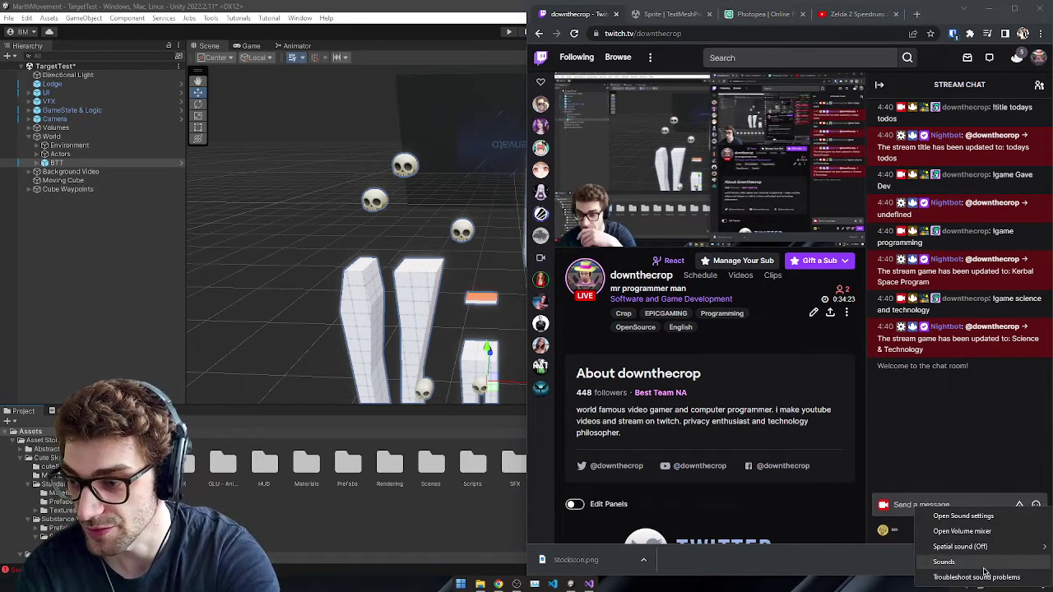
{"action": "left_click", "coordinate": [946, 562]}
{"action": "left_click", "coordinate": [68, 41]}
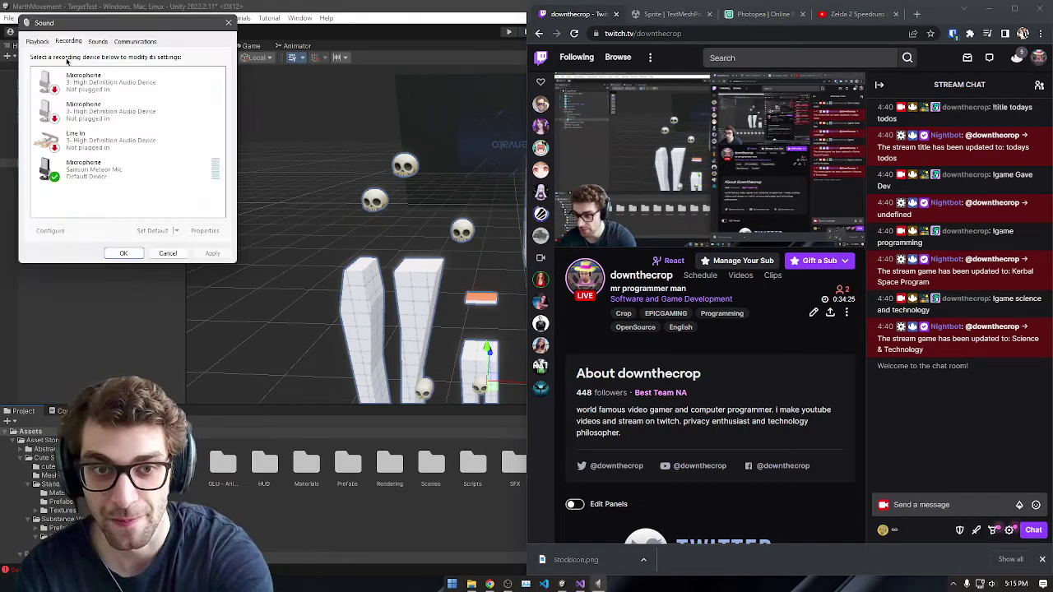
Step: Check the listening options and input level in the Samson Meteor Mic's properties
{"action": "left_click", "coordinate": [87, 167]}
{"action": "right_click", "coordinate": [87, 174]}
{"action": "left_click", "coordinate": [123, 238]}
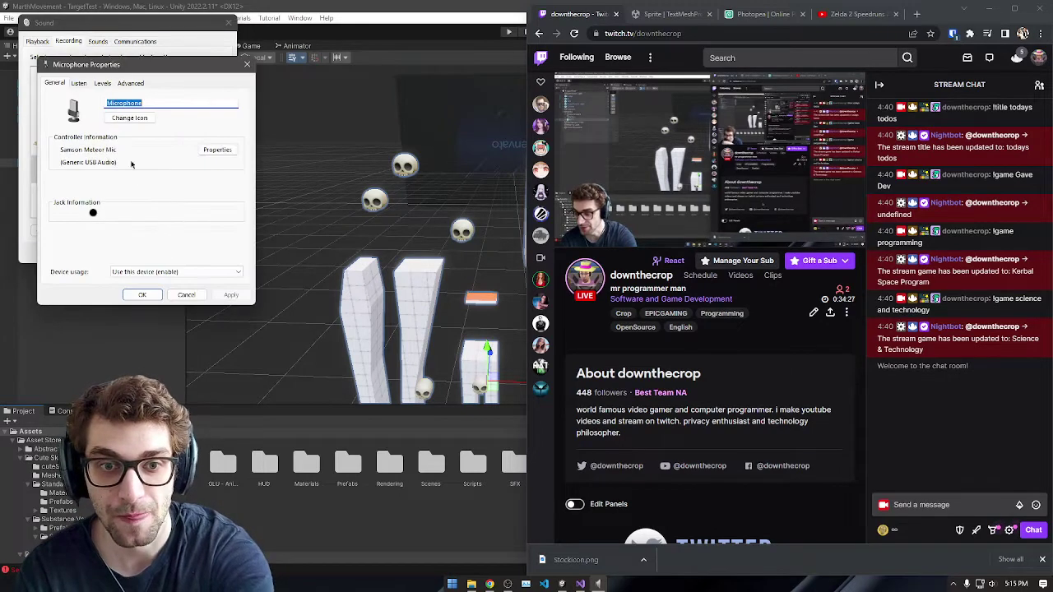
{"action": "left_click", "coordinate": [98, 83]}
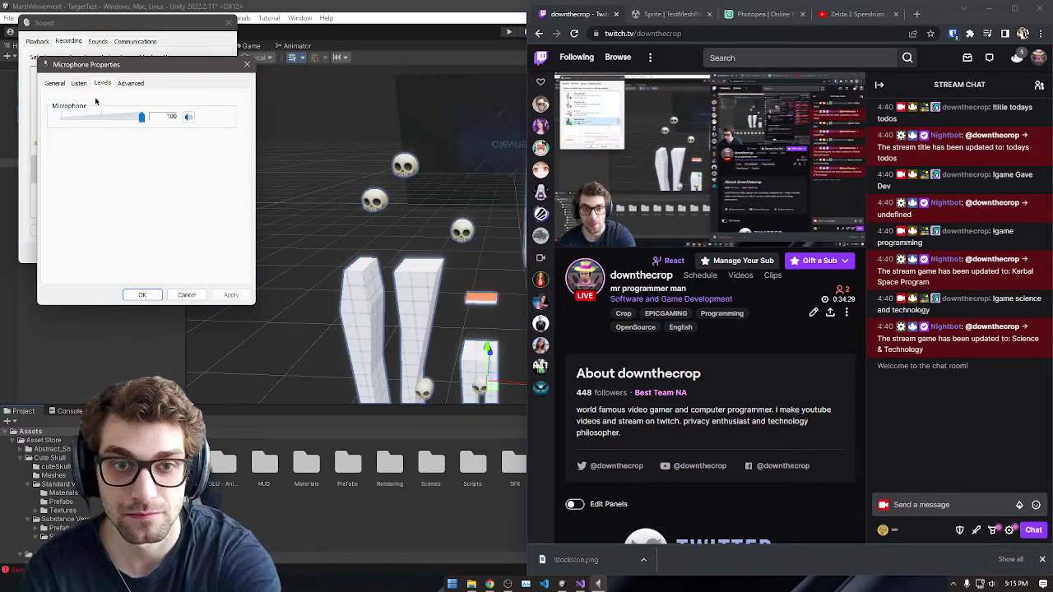
{"action": "left_click", "coordinate": [79, 84]}
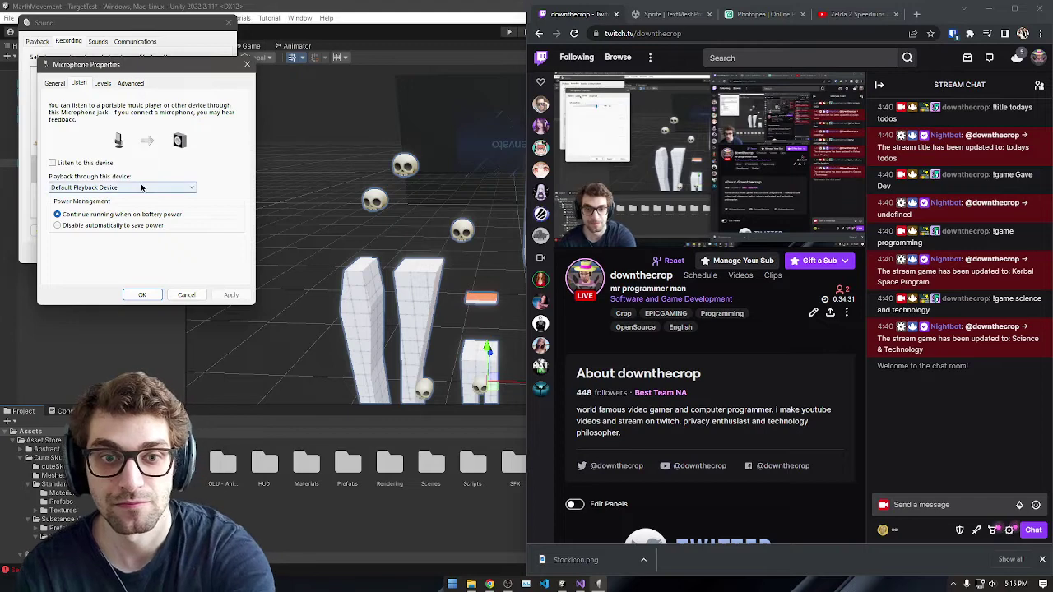
{"action": "left_click", "coordinate": [102, 84]}
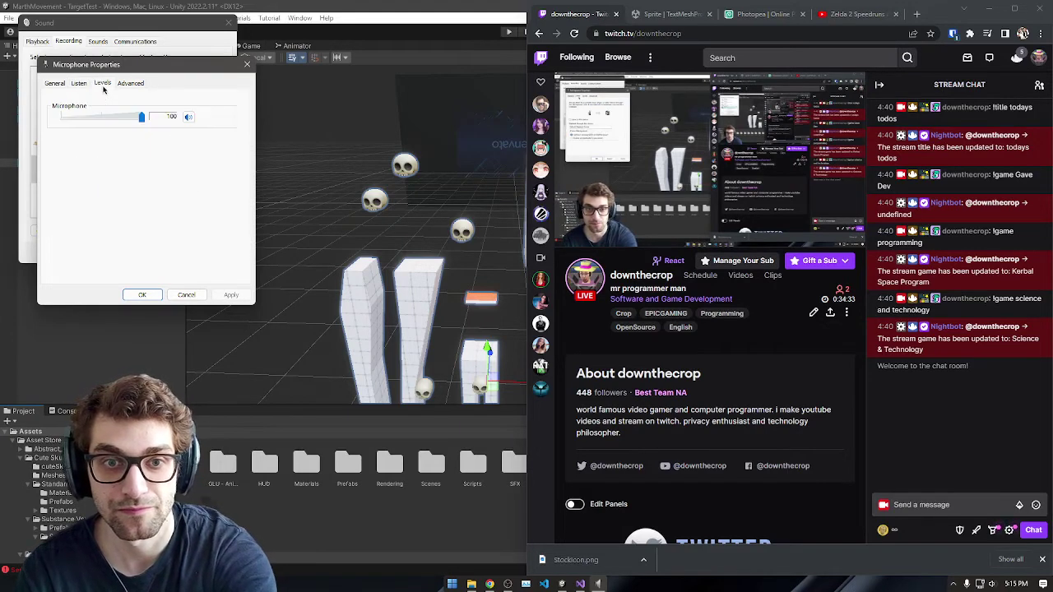
{"action": "left_click", "coordinate": [142, 294]}
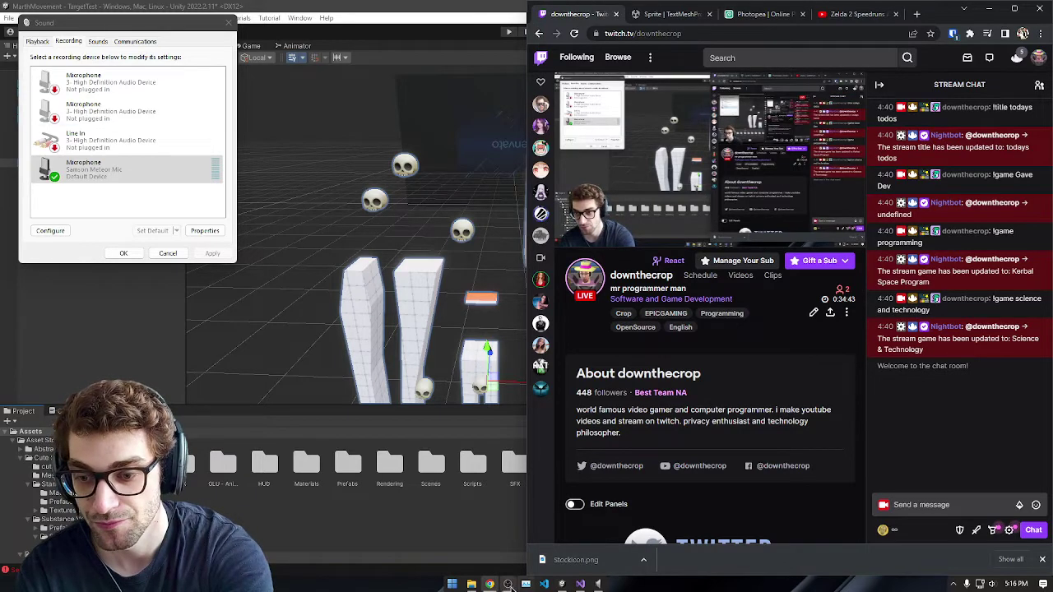
Step: Switch to OBS, show the Mic/Aux meter in the audio mixer, and recheck the microphone's level in its Windows properties
{"action": "left_click", "coordinate": [508, 584]}
{"action": "scroll", "coordinate": [411, 510], "scroll_direction": "down", "scroll_amount": 3}
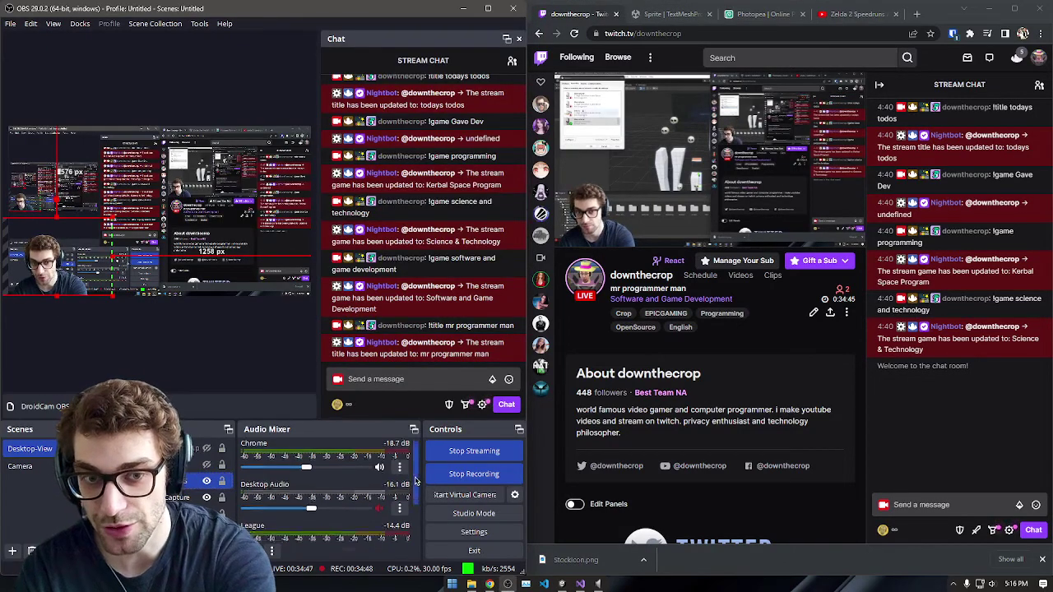
{"action": "left_click", "coordinate": [598, 584]}
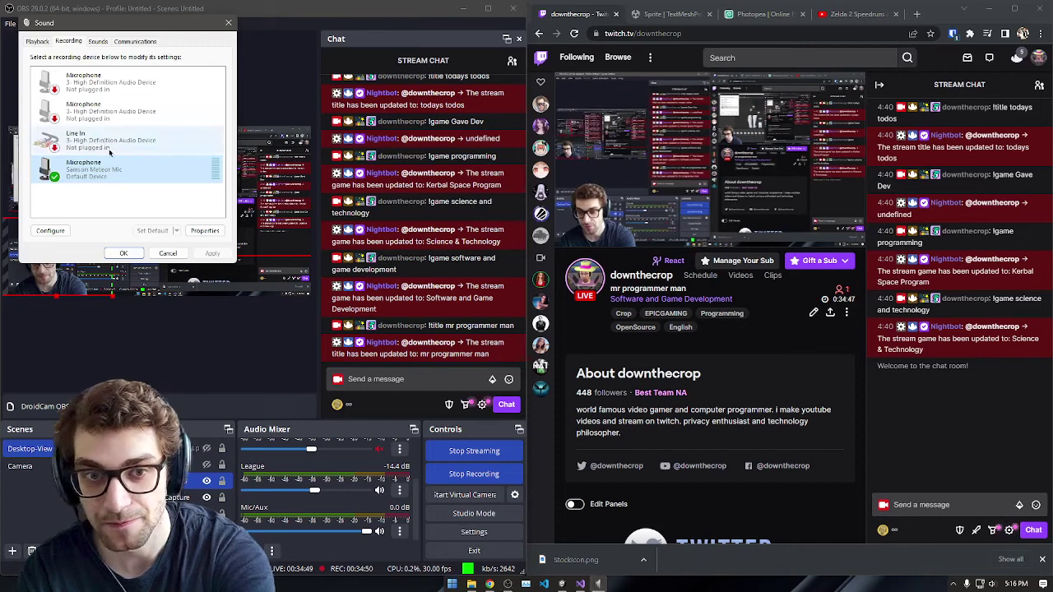
{"action": "right_click", "coordinate": [118, 174]}
{"action": "left_click", "coordinate": [173, 238]}
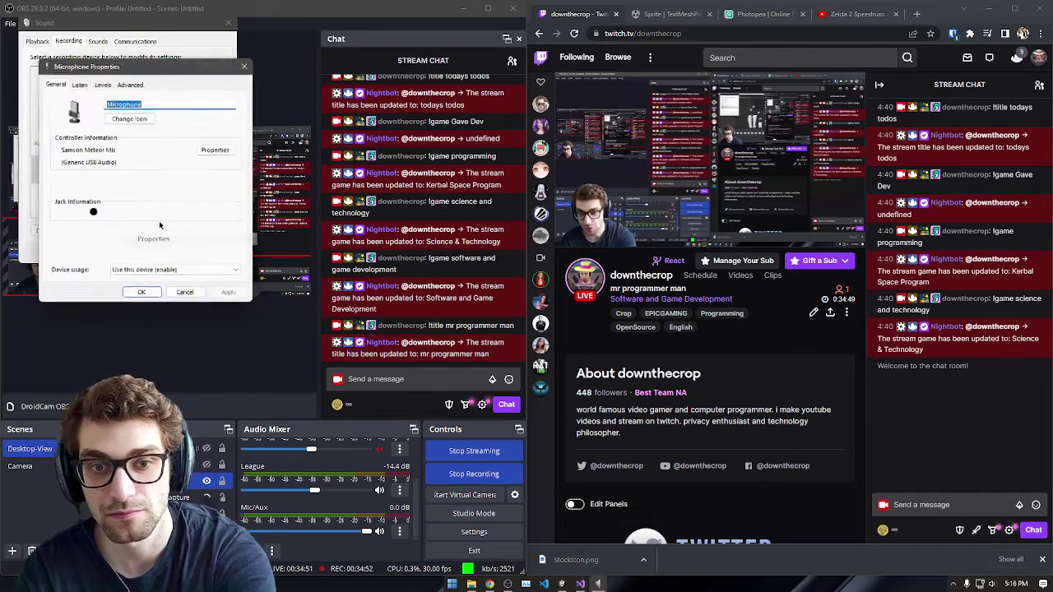
{"action": "left_click", "coordinate": [102, 84]}
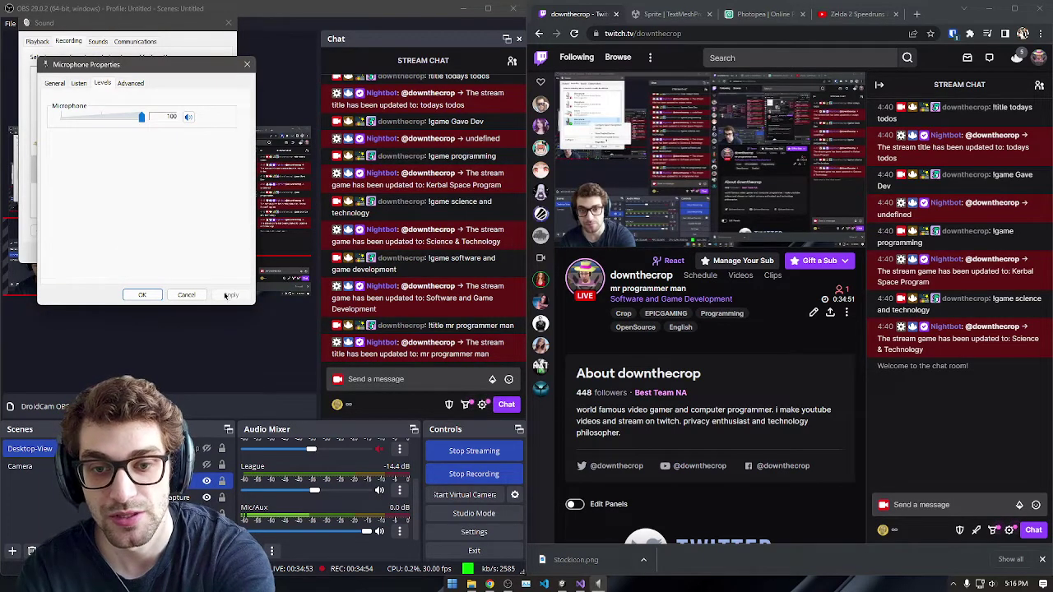
{"action": "left_click", "coordinate": [140, 296]}
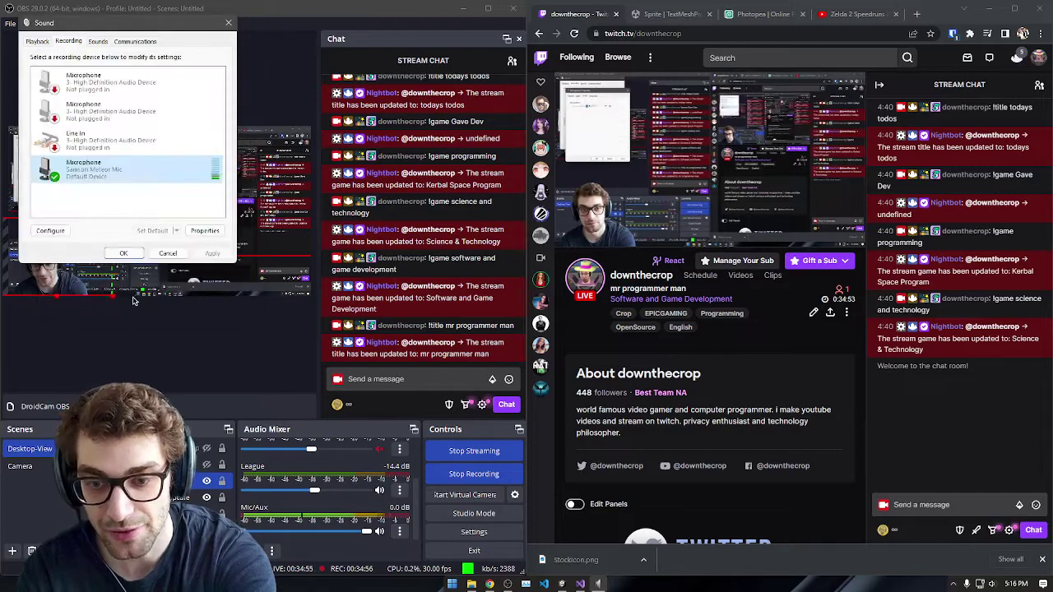
{"action": "left_click", "coordinate": [137, 255]}
{"action": "left_click", "coordinate": [475, 584]}
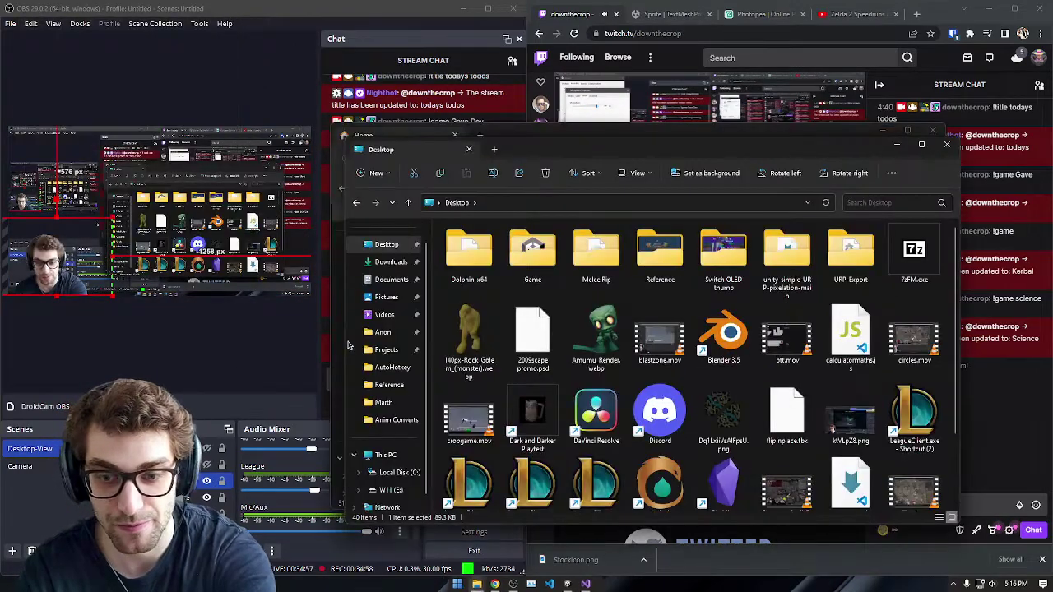
{"action": "left_click", "coordinate": [946, 144]}
{"action": "left_click", "coordinate": [934, 131]}
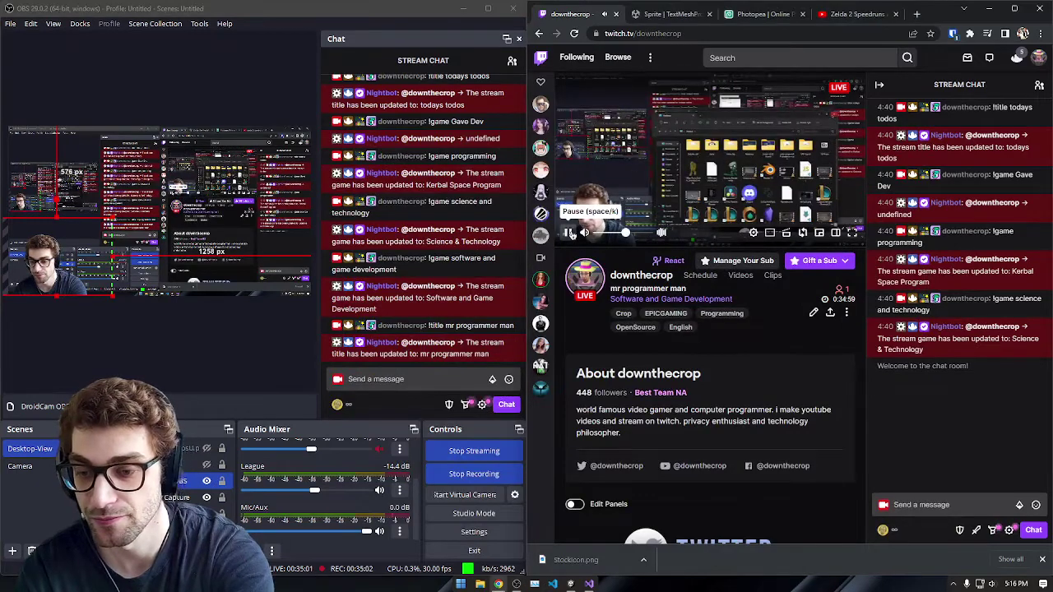
Step: Pause the Twitch stream player and switch to Unity
{"action": "left_click_drag", "start_coordinate": [964, 433], "coordinate": [958, 431]}
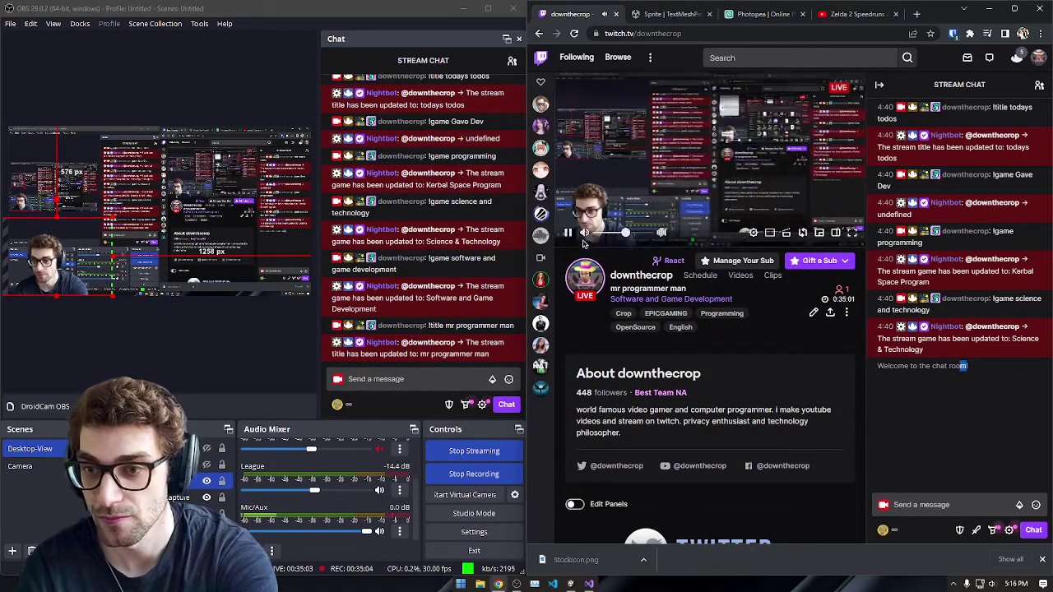
{"action": "left_click", "coordinate": [569, 233]}
{"action": "left_click", "coordinate": [571, 584]}
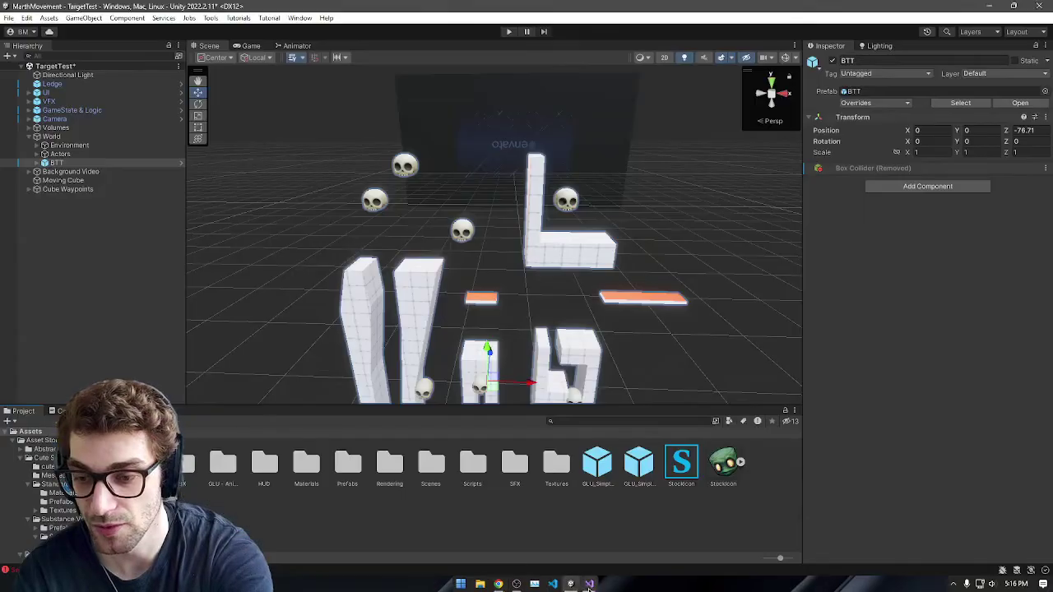
Step: Switch to OBS and inspect the Mic/Aux source's device properties without changing them
{"action": "left_click", "coordinate": [954, 584]}
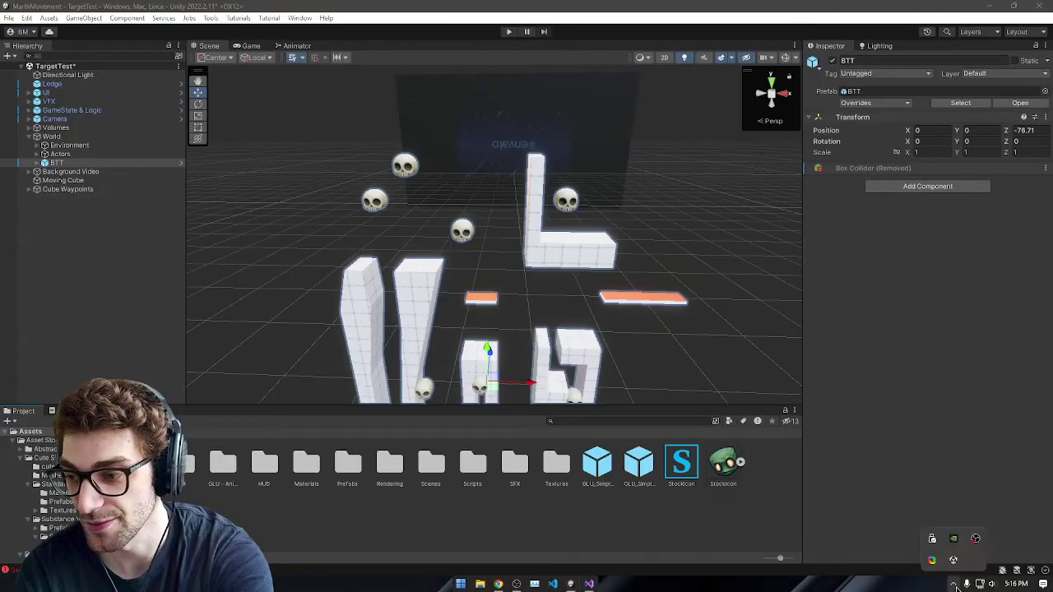
{"action": "left_click", "coordinate": [976, 538]}
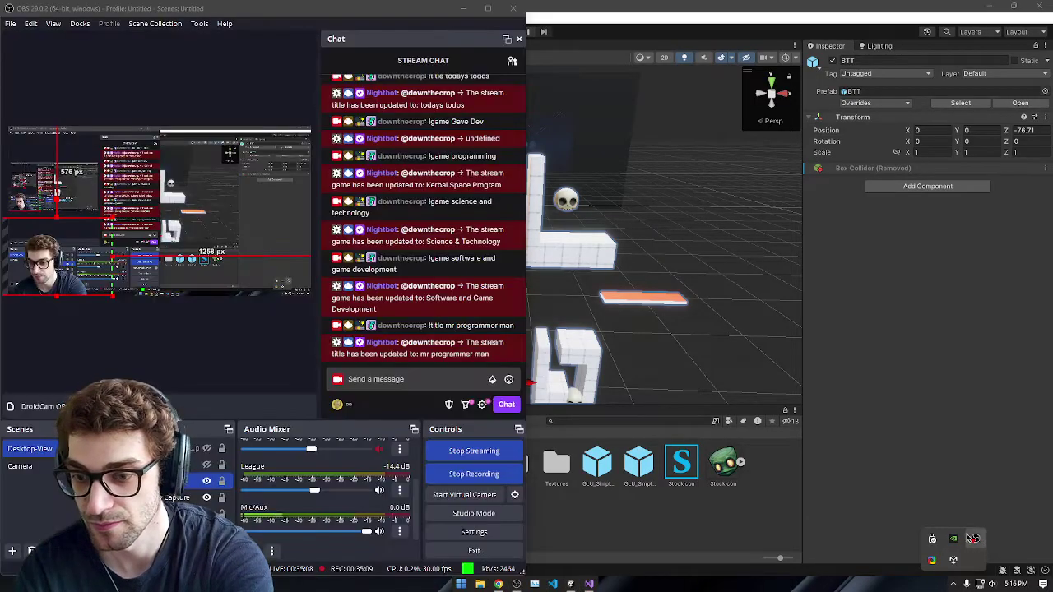
{"action": "left_click", "coordinate": [474, 532]}
{"action": "left_click", "coordinate": [472, 476]}
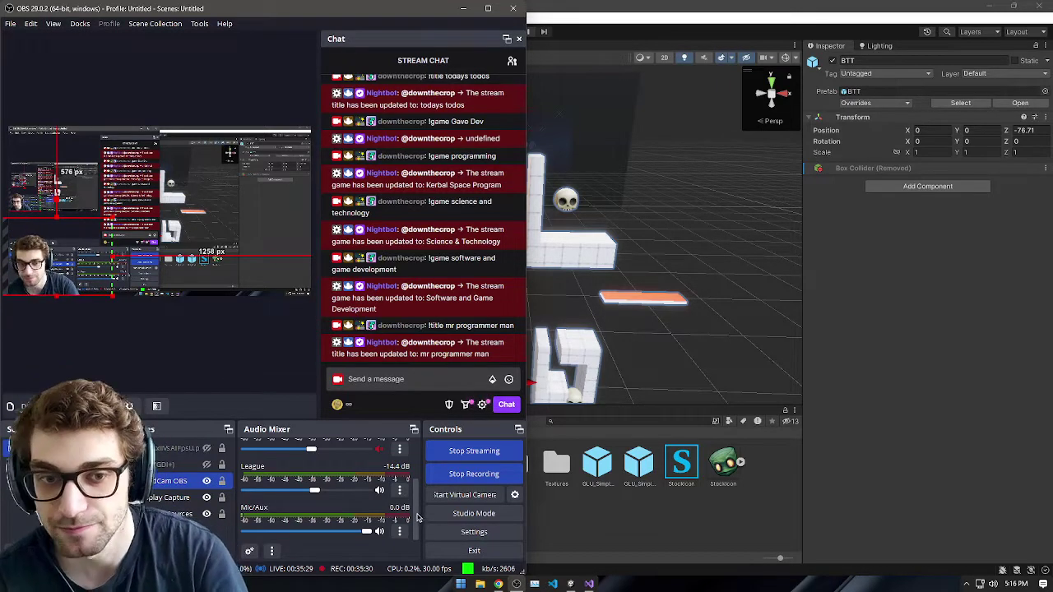
{"action": "left_click", "coordinate": [400, 531]}
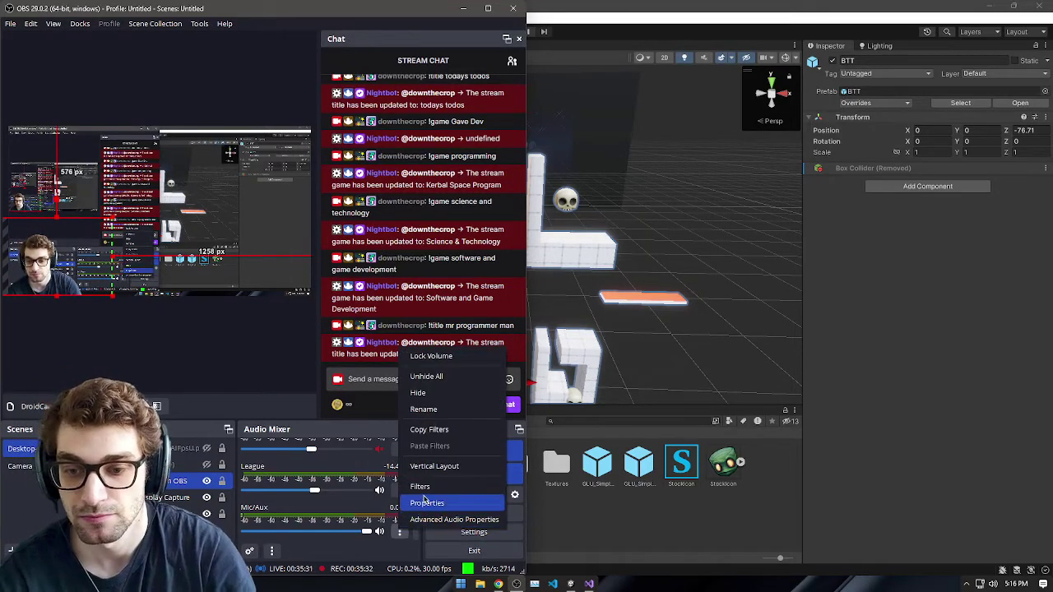
{"action": "left_click", "coordinate": [426, 502]}
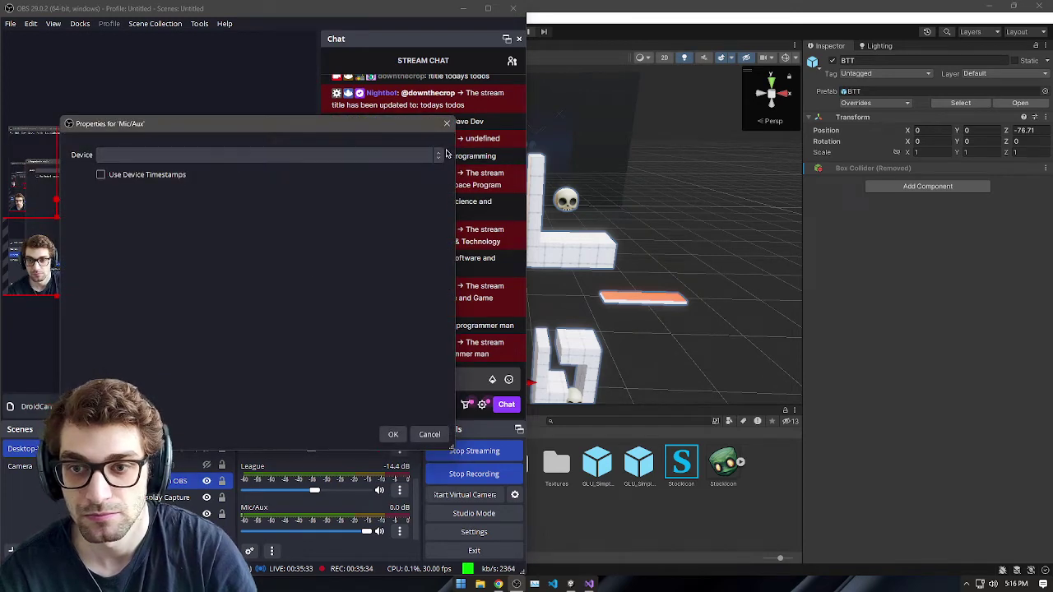
{"action": "right_click", "coordinate": [989, 584]}
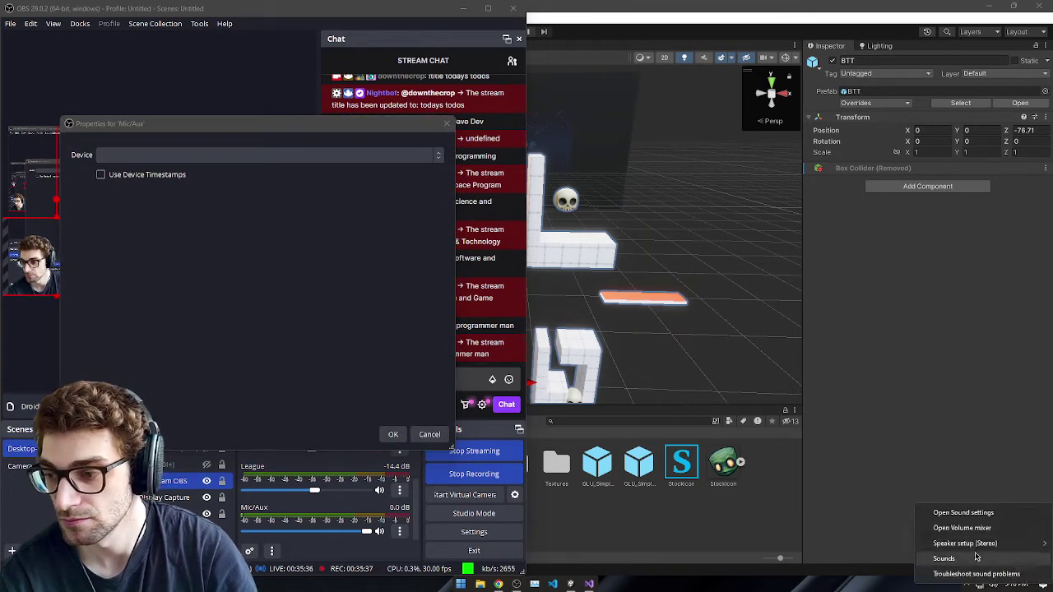
{"action": "left_click", "coordinate": [427, 435]}
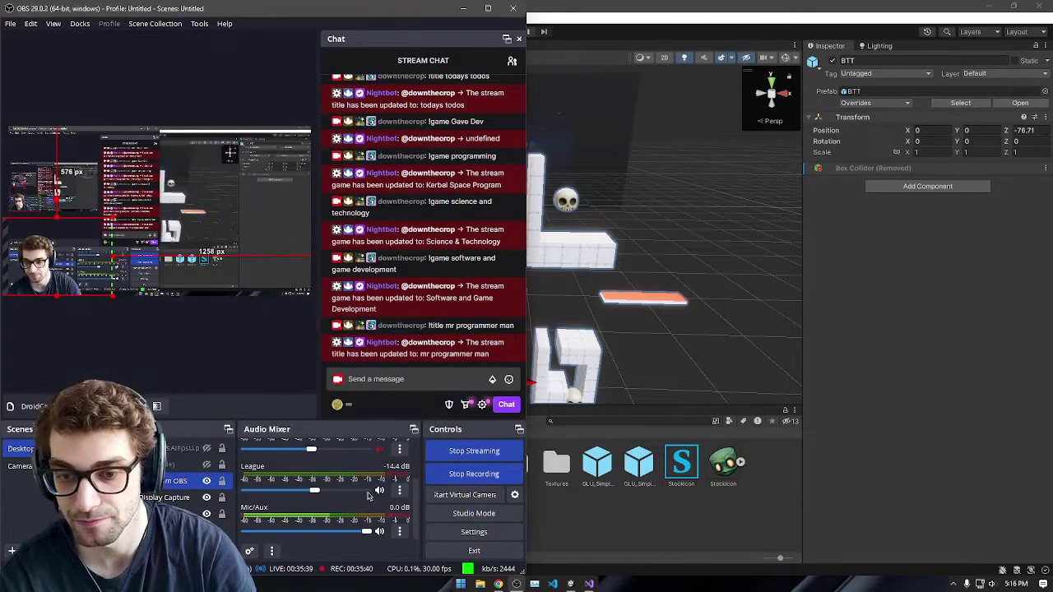
Step: Review the Mic/Aux filters for noise gate, compressor, limiter and VST 2.x plug-in, including the list of available plug-ins
{"action": "left_click", "coordinate": [399, 531]}
{"action": "left_click", "coordinate": [430, 488]}
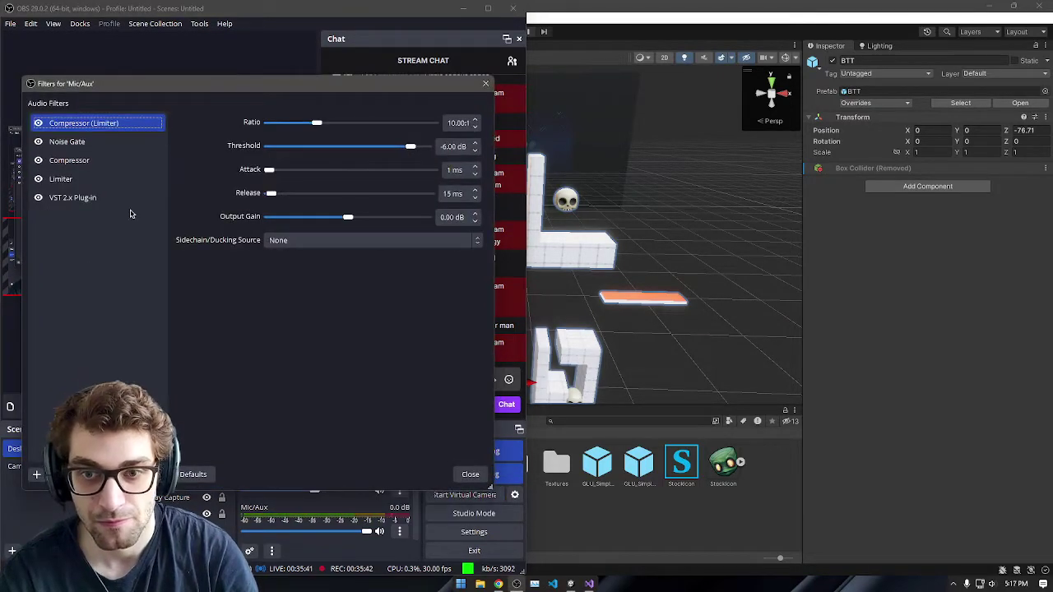
{"action": "left_click", "coordinate": [104, 143]}
{"action": "left_click", "coordinate": [114, 180]}
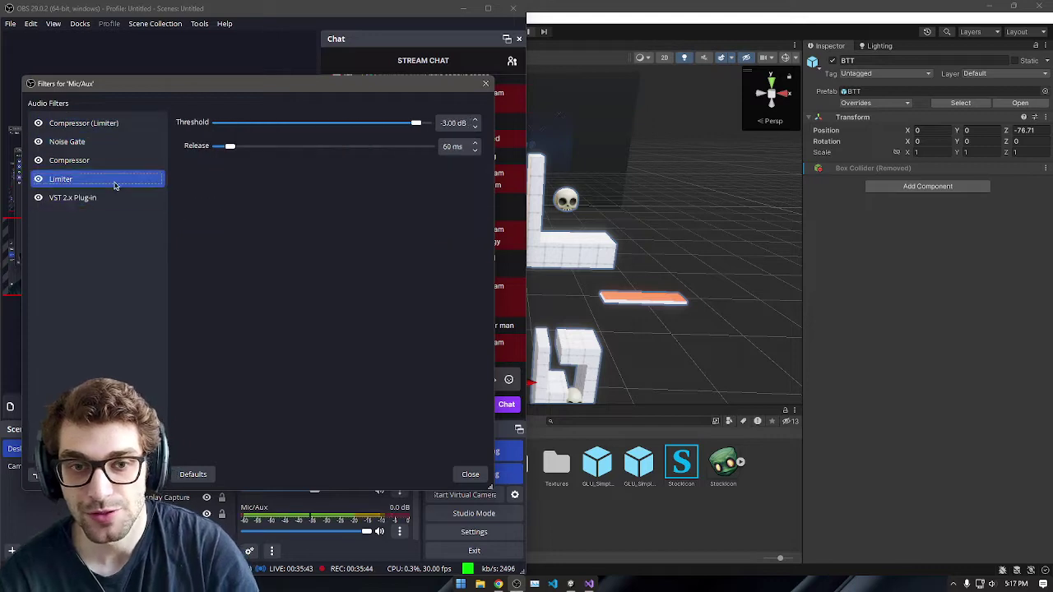
{"action": "left_click", "coordinate": [104, 160]}
{"action": "left_click", "coordinate": [104, 180]}
{"action": "left_click", "coordinate": [103, 194]}
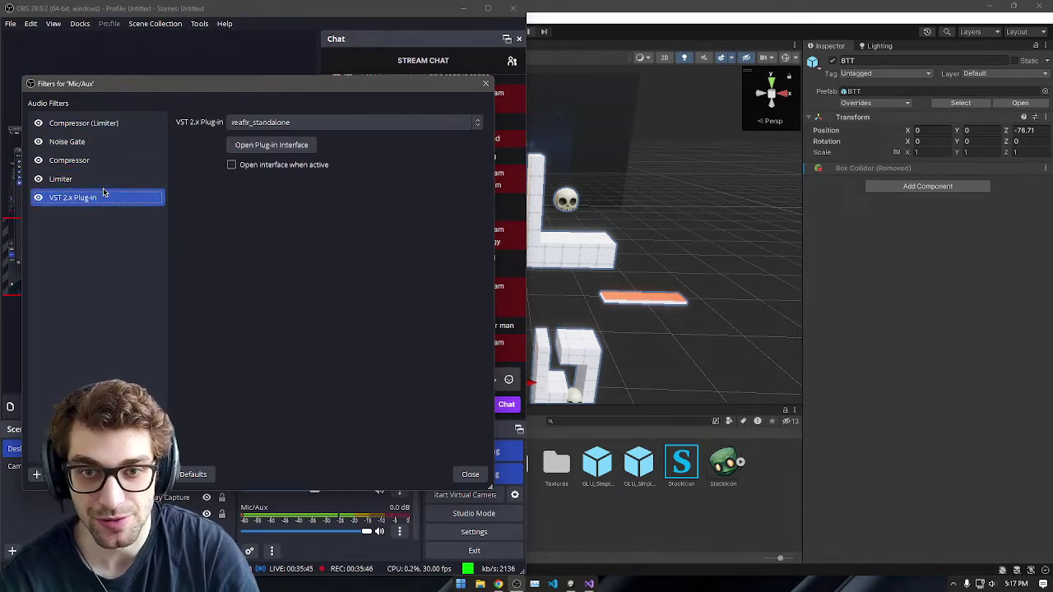
{"action": "left_click", "coordinate": [257, 123]}
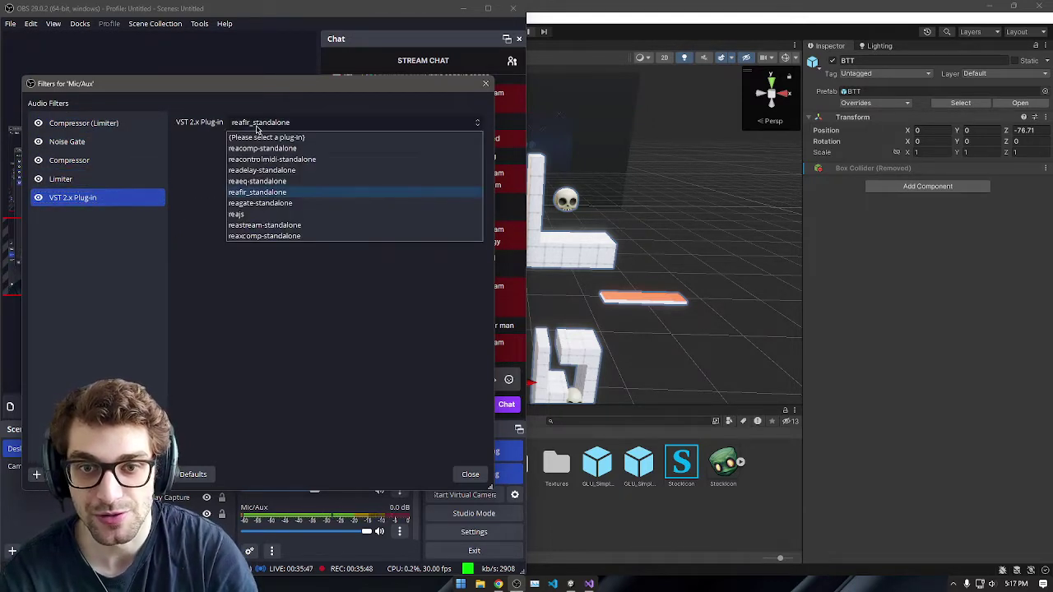
{"action": "left_click", "coordinate": [257, 128]}
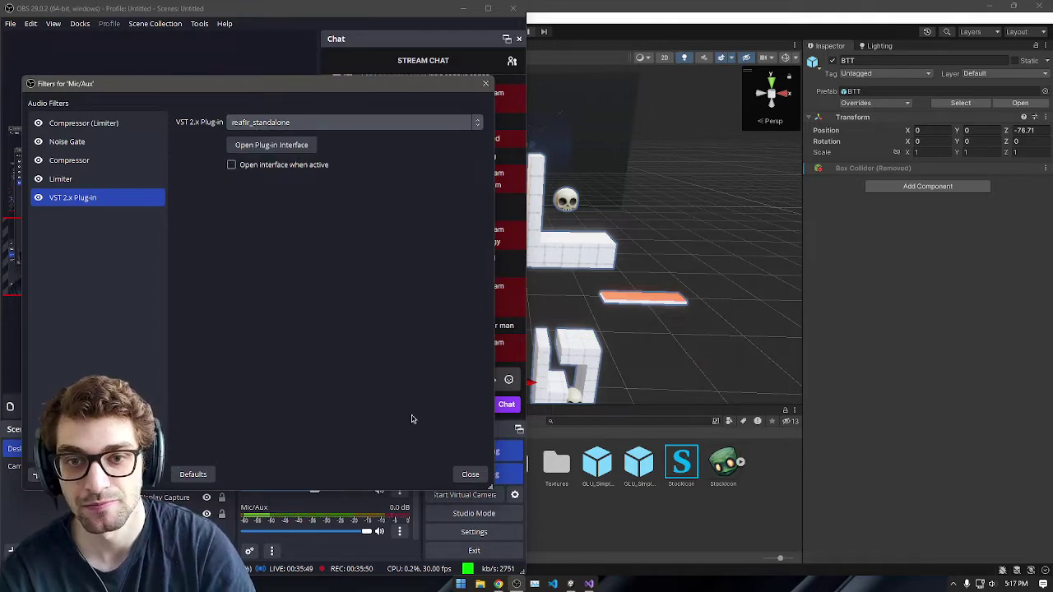
{"action": "left_click", "coordinate": [470, 474]}
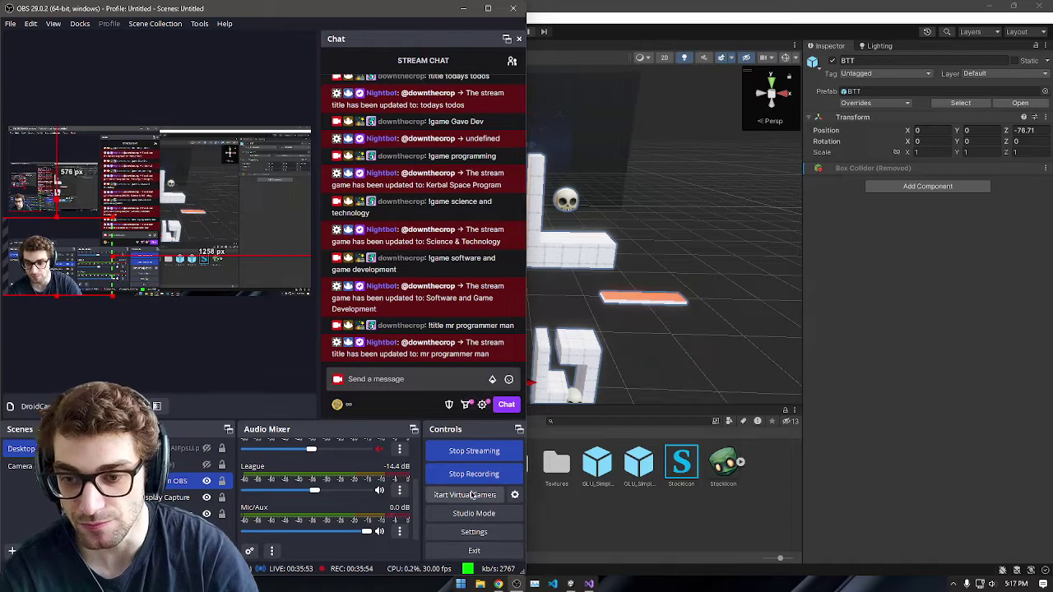
Step: Switch to Chrome and return to the Twitch channel page
{"action": "left_click", "coordinate": [499, 584]}
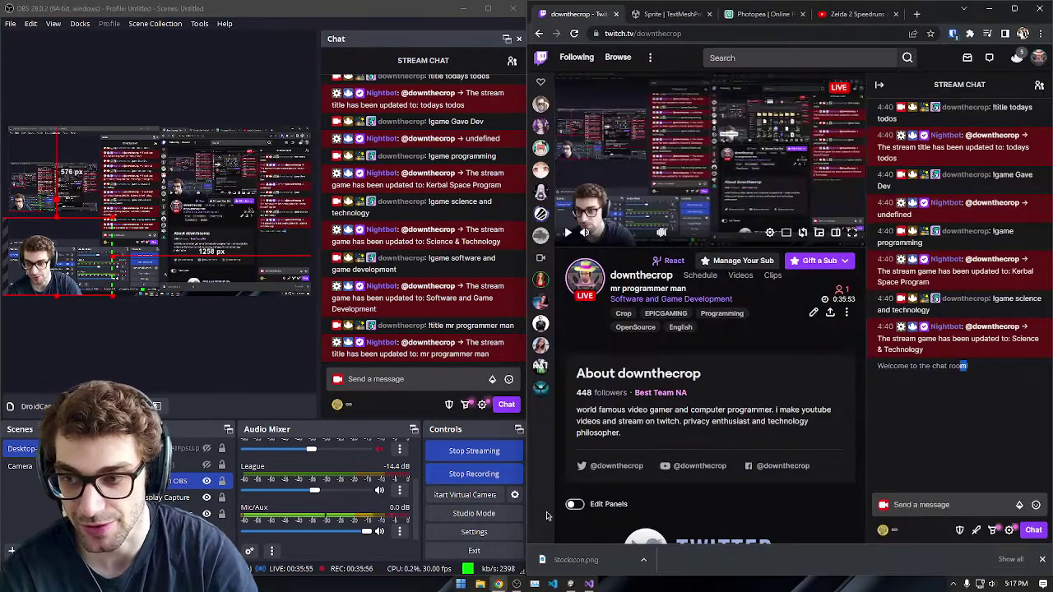